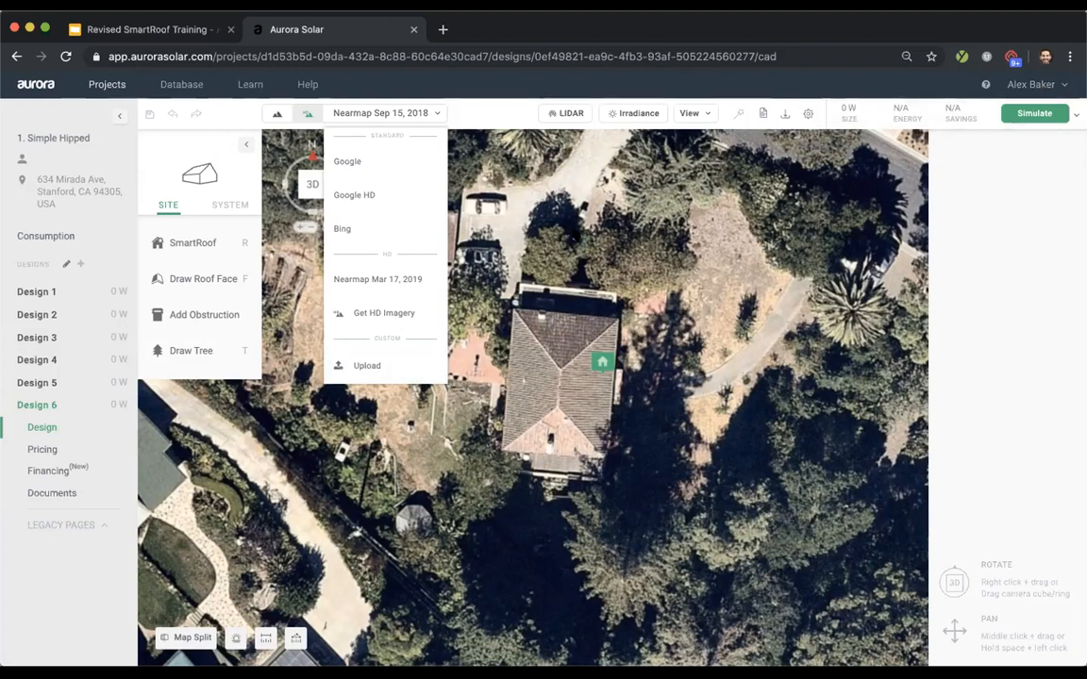
- Move the house marker to the centre of the hipped roof, split the map, and rotate the aerial view
drag(603, 362, 559, 367)
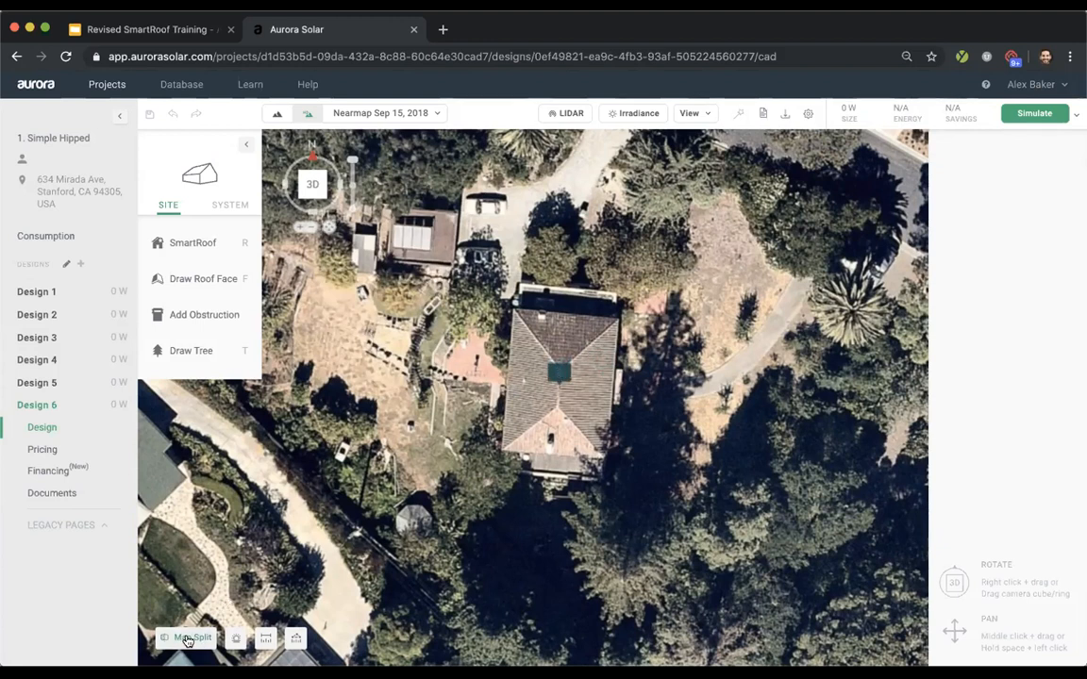
click(186, 639)
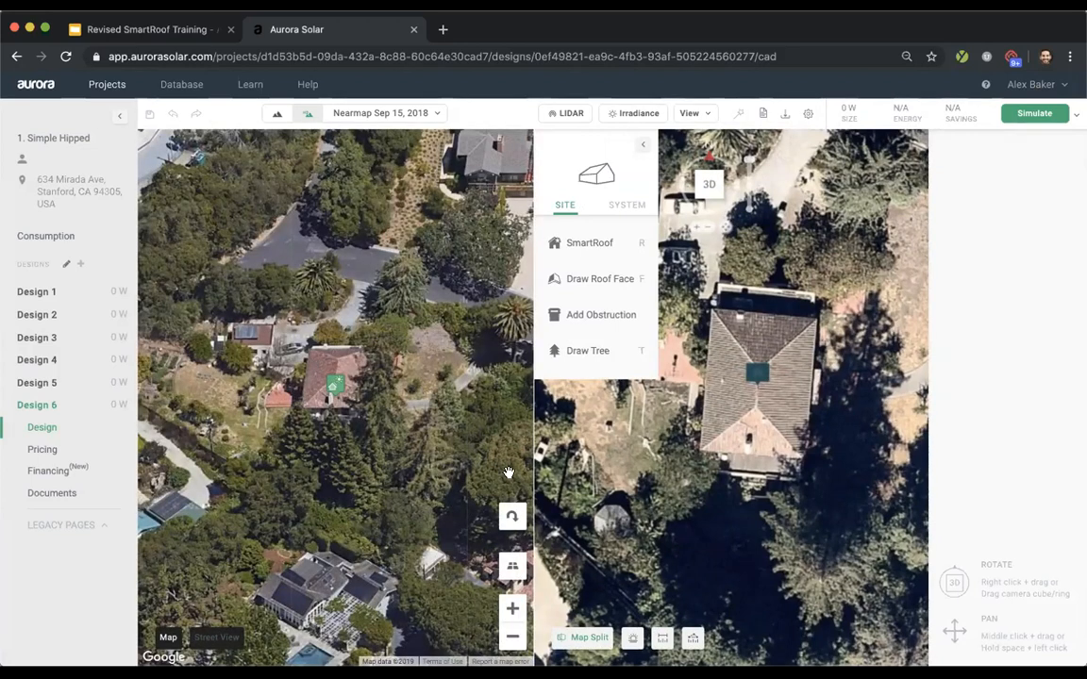
click(511, 519)
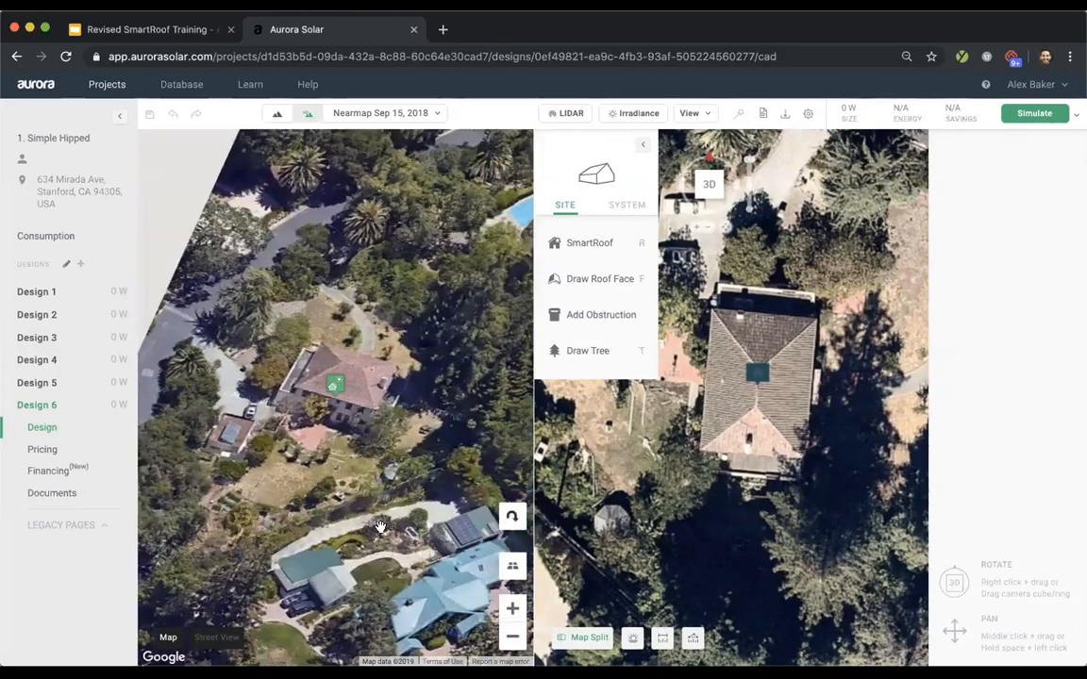
- Switch the split map to Street View and examine the front of the house, its roof and the surrounding trees
click(215, 638)
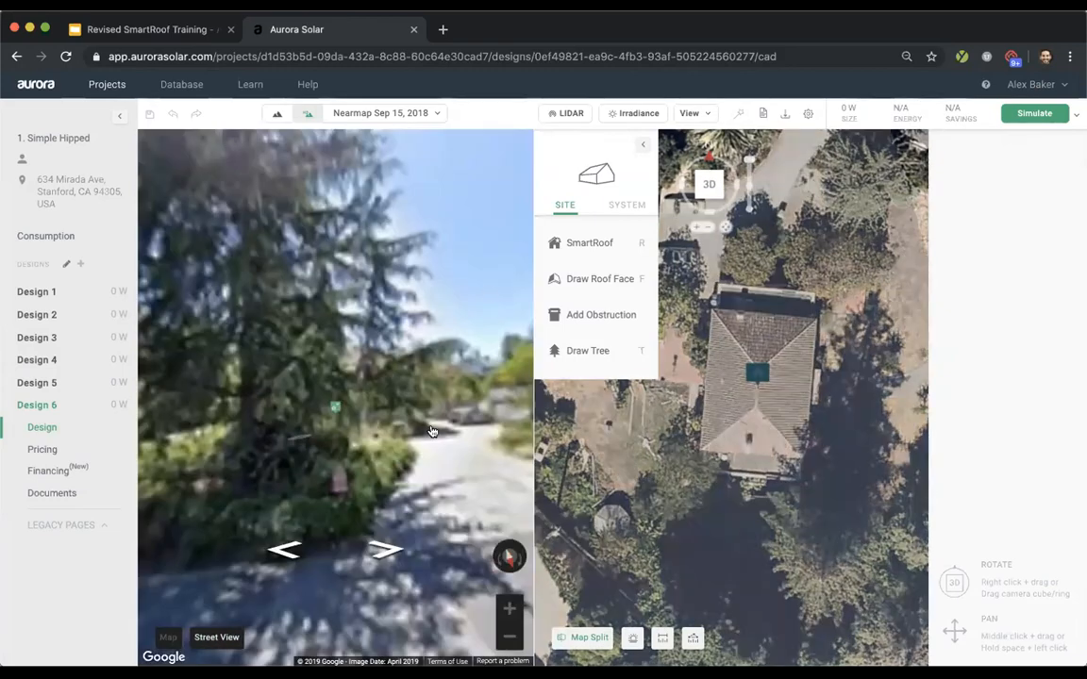
click(336, 432)
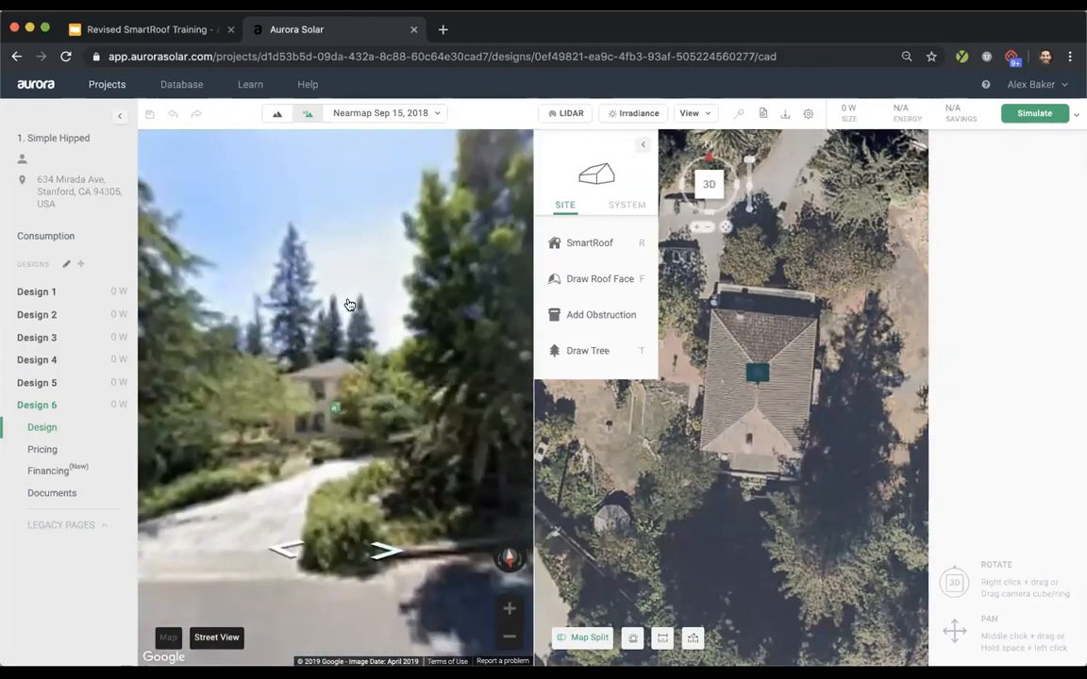
drag(337, 429, 282, 383)
scroll(270, 362, up, 3)
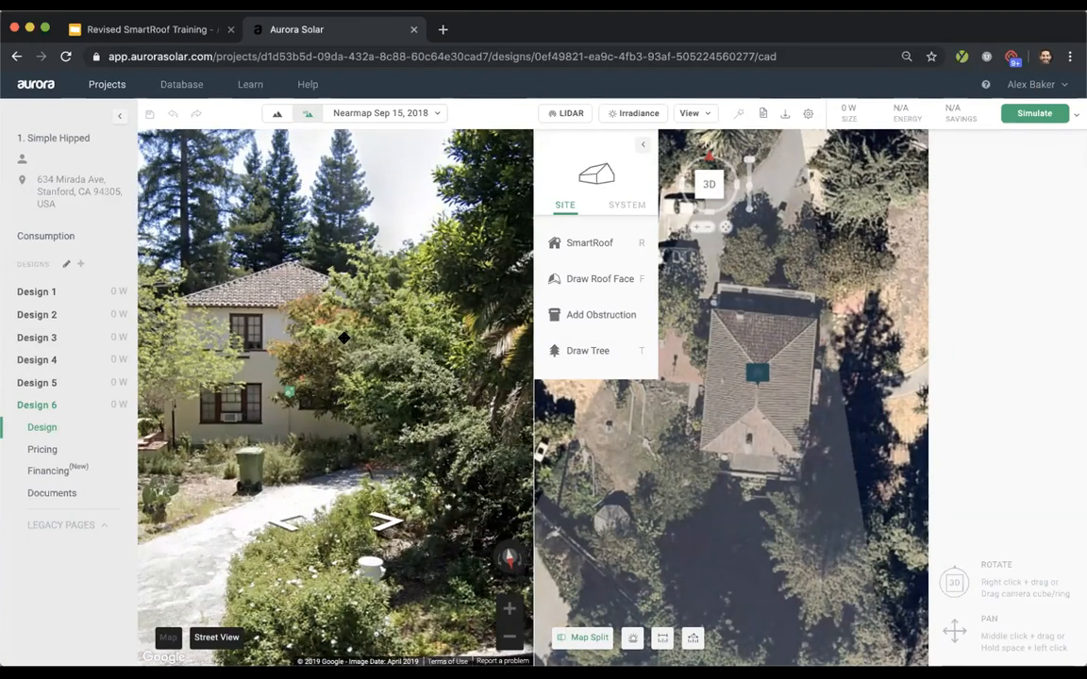
scroll(344, 342, down, 3)
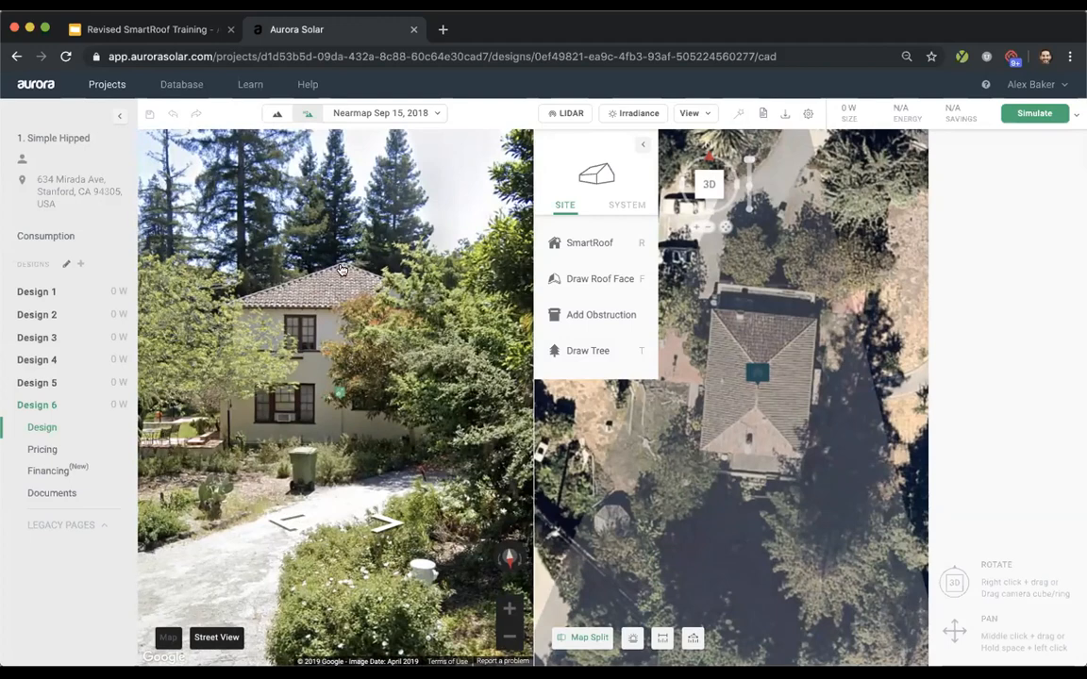
drag(274, 292, 382, 407)
click(214, 277)
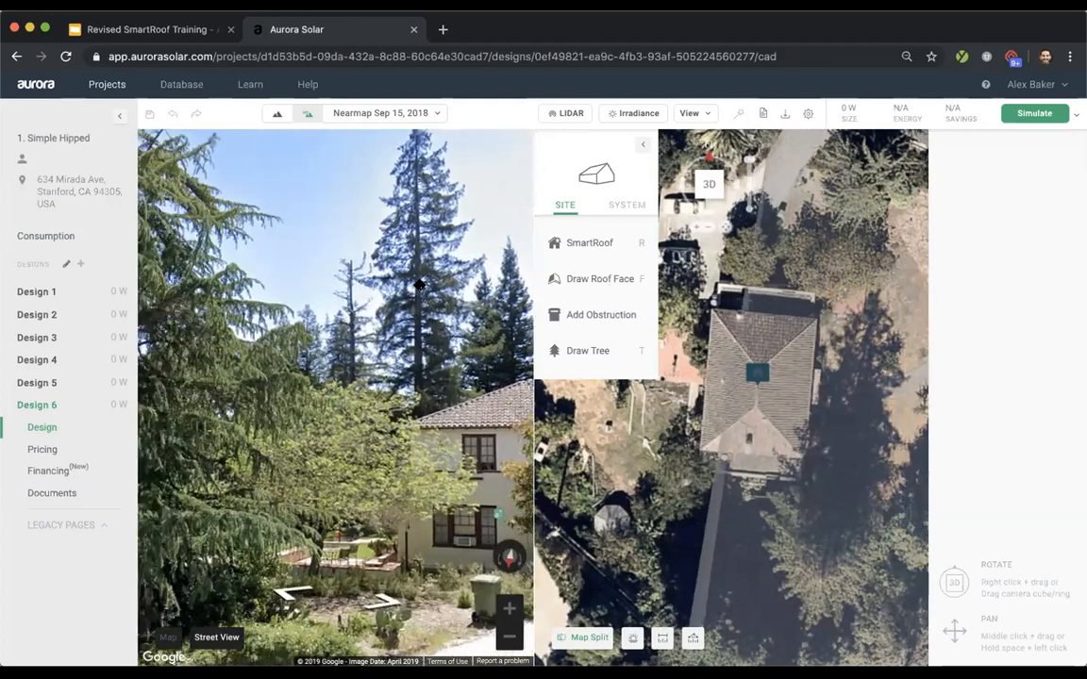
drag(468, 394, 318, 272)
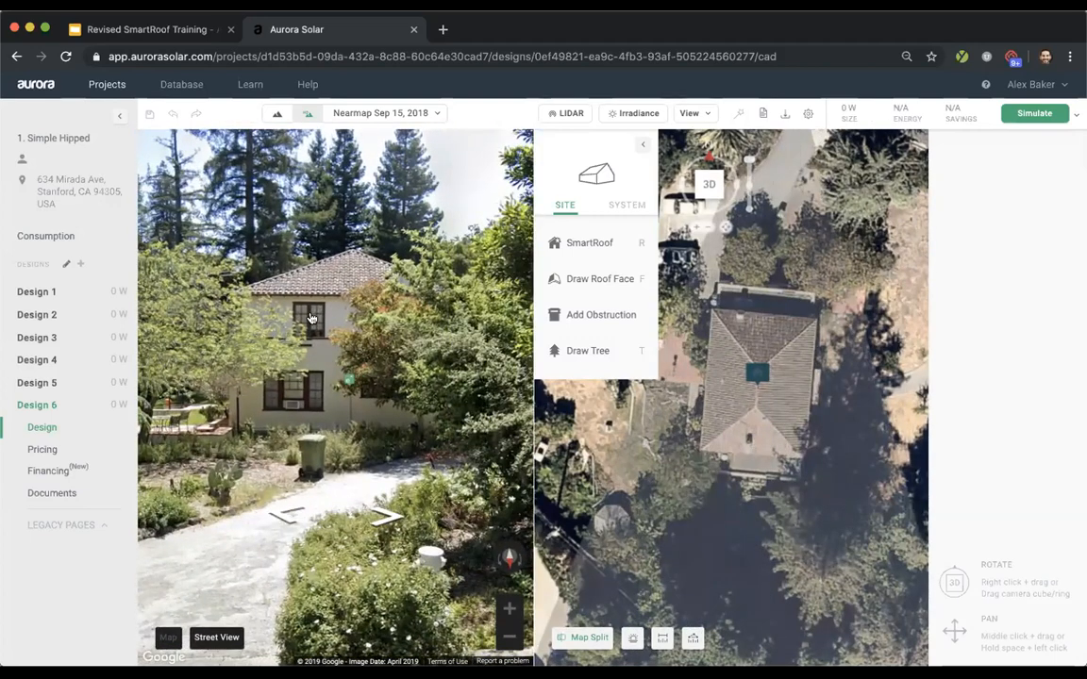
drag(399, 410, 331, 408)
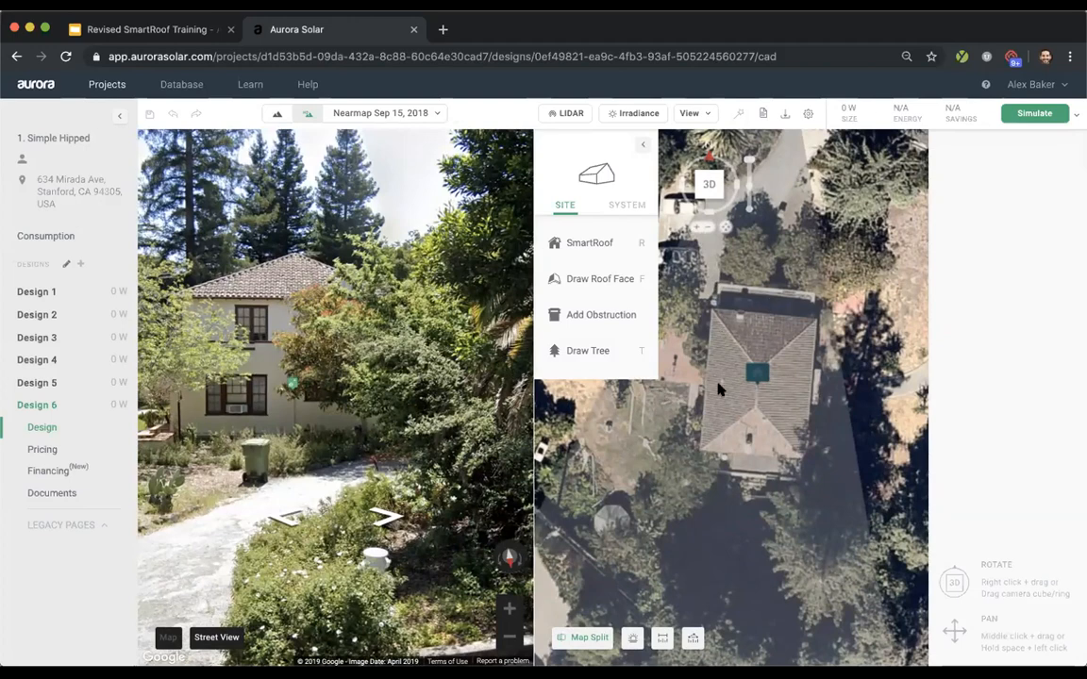
- Show the Street View camera position and its field of view on the site image, north of the house
click(702, 227)
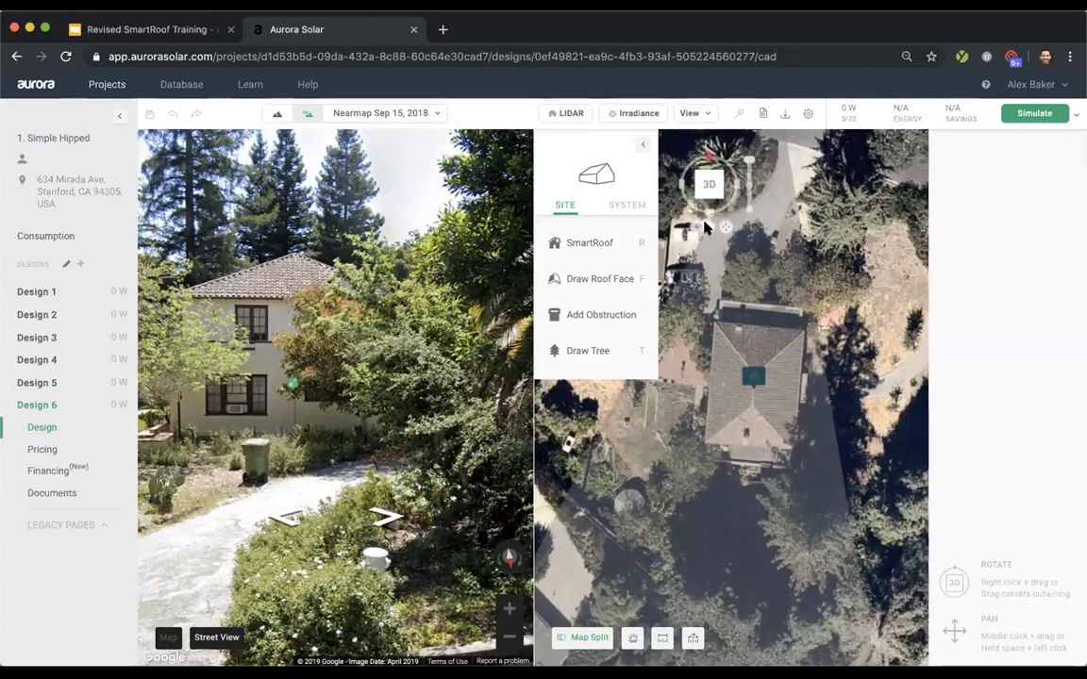
click(703, 226)
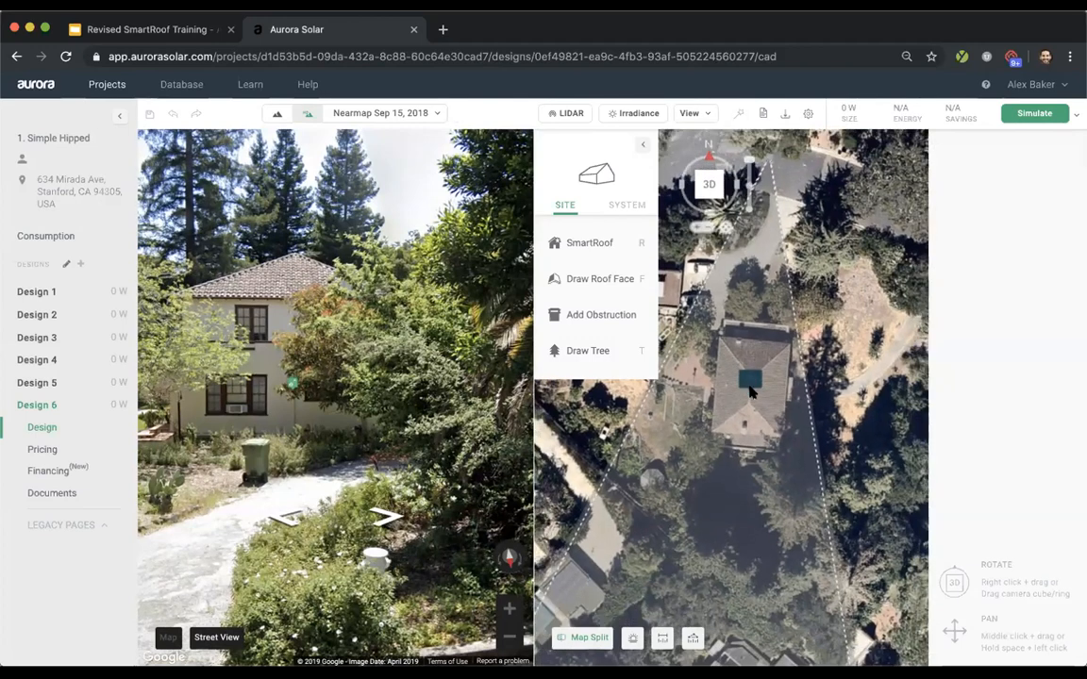
scroll(754, 391, down, 3)
scroll(768, 223, up, 5)
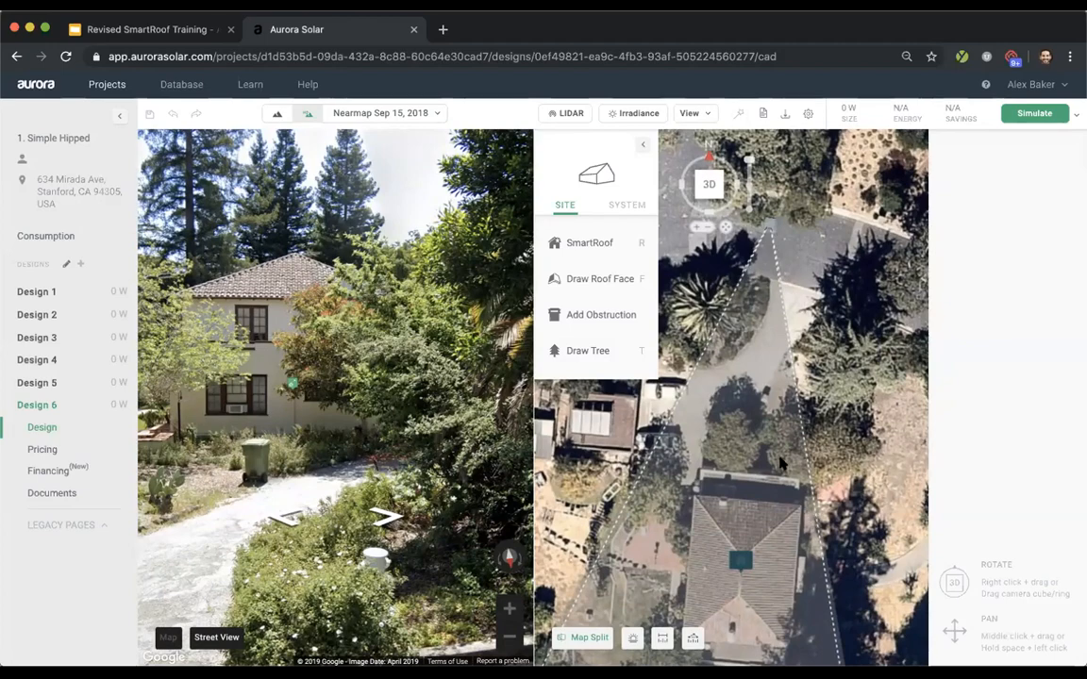
- Move along the street in Street View, return to the driveway to inspect the house, and close the map split
click(290, 517)
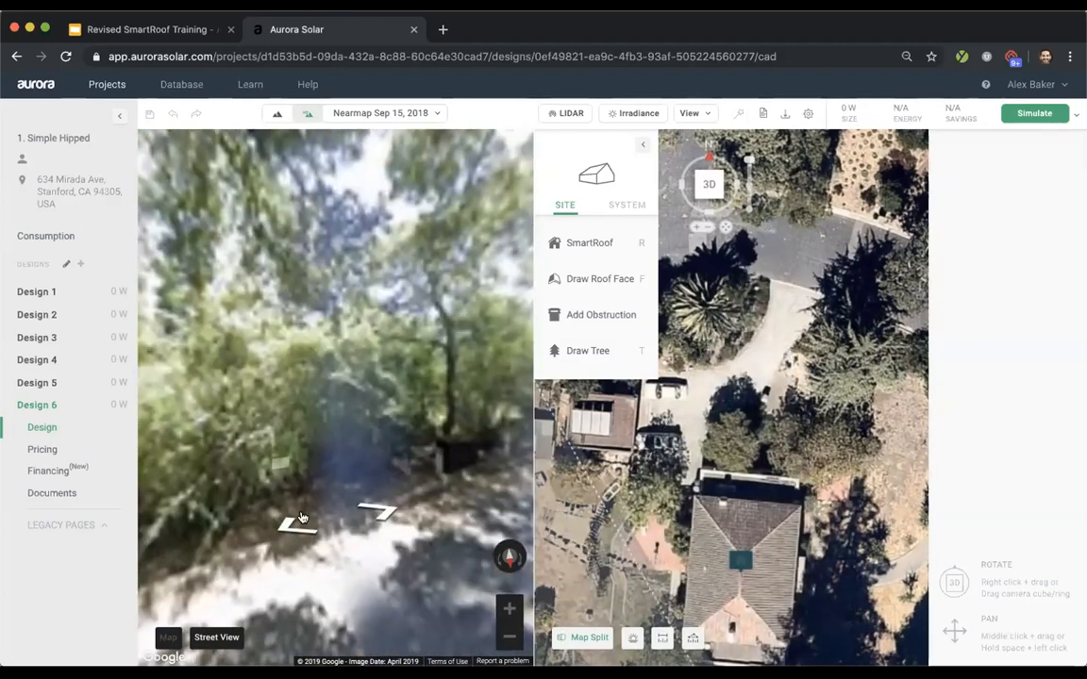
click(291, 525)
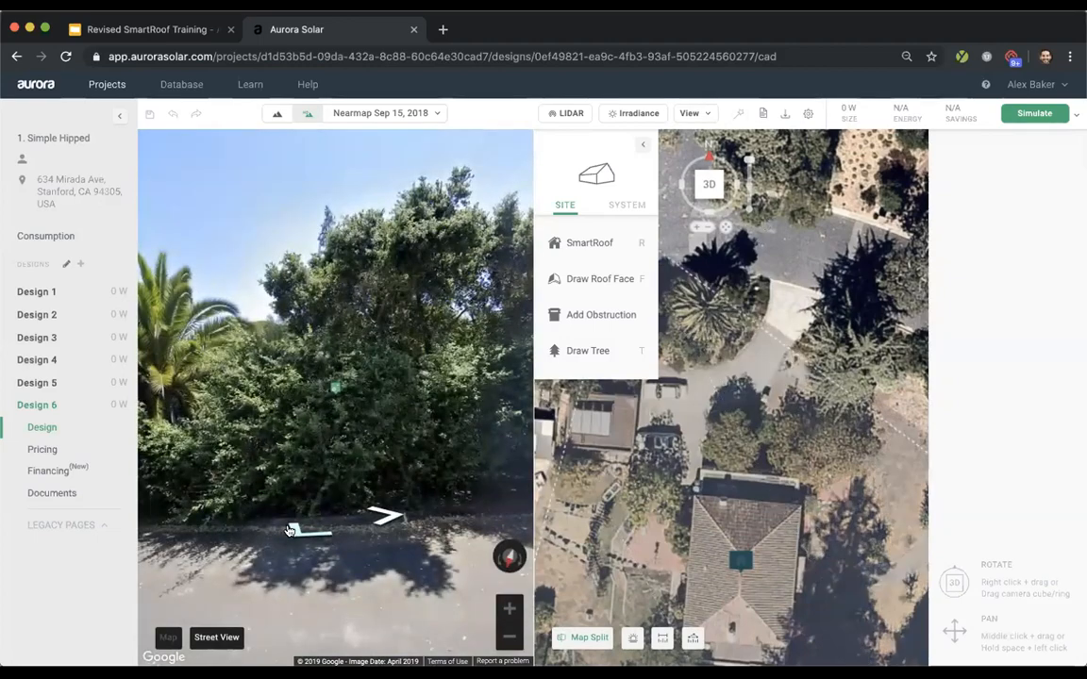
click(290, 530)
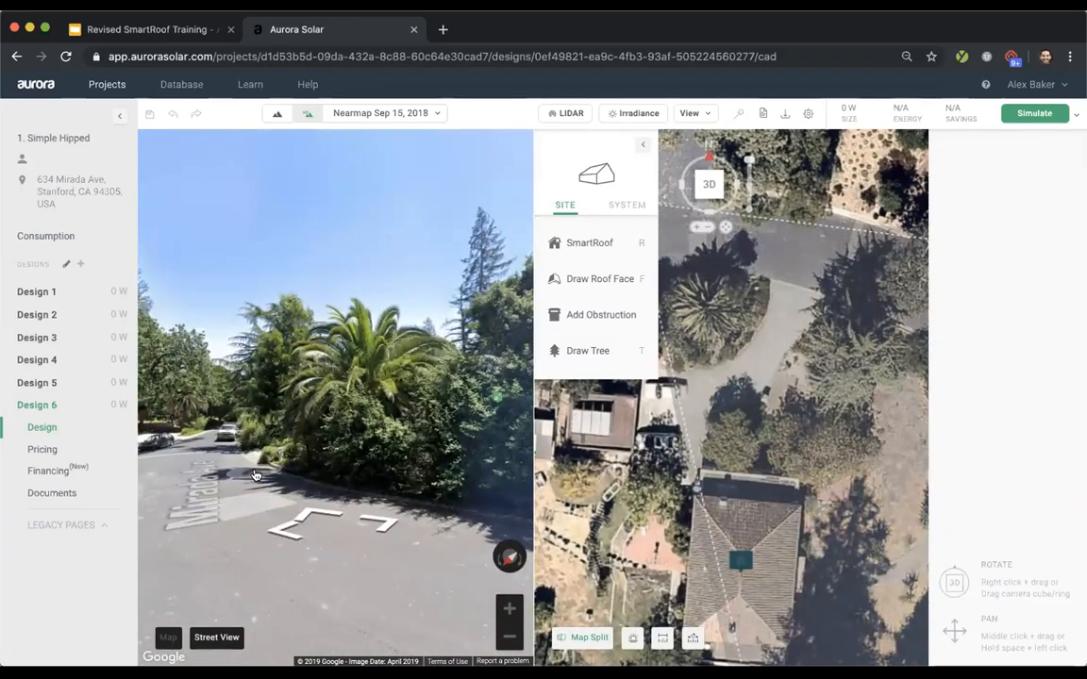
click(255, 475)
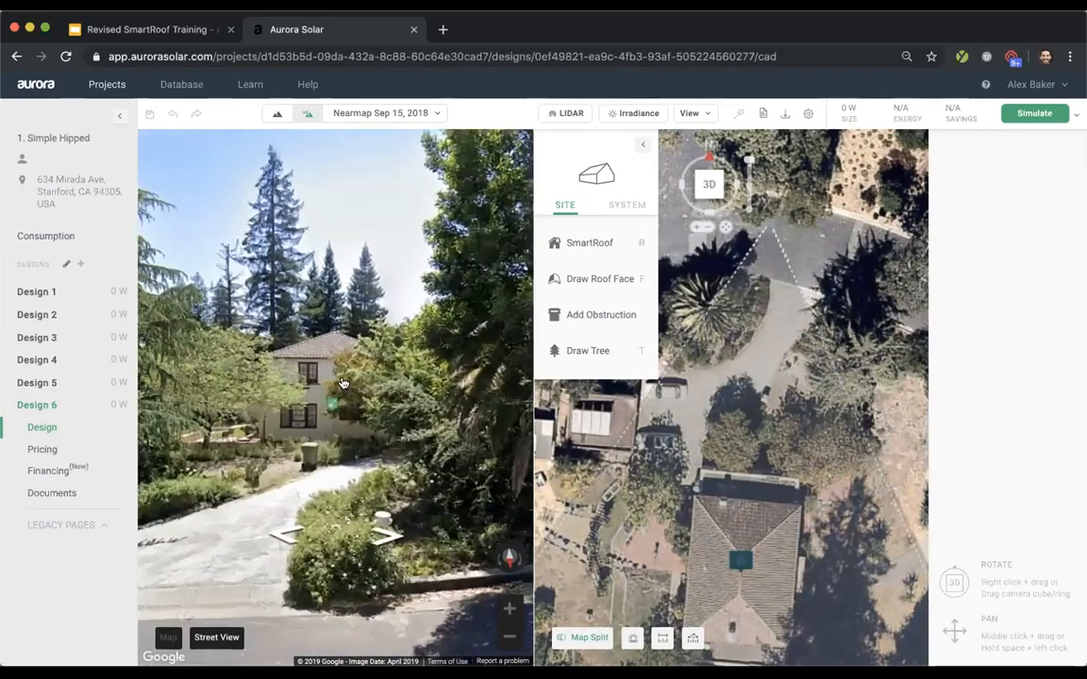
click(343, 382)
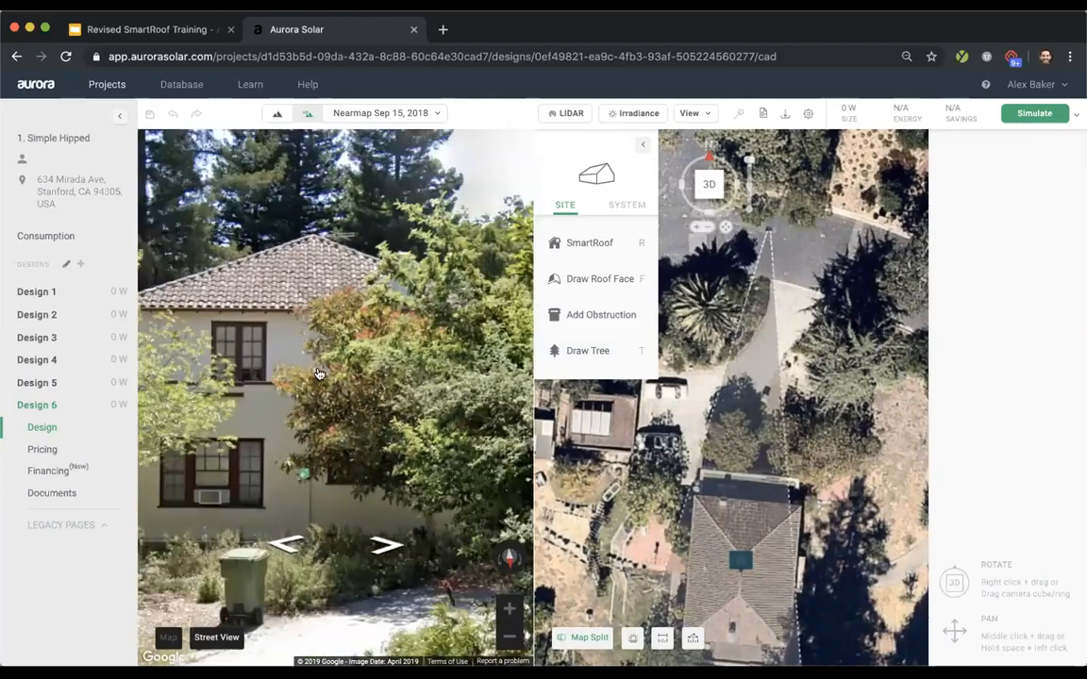
scroll(319, 374, down, 3)
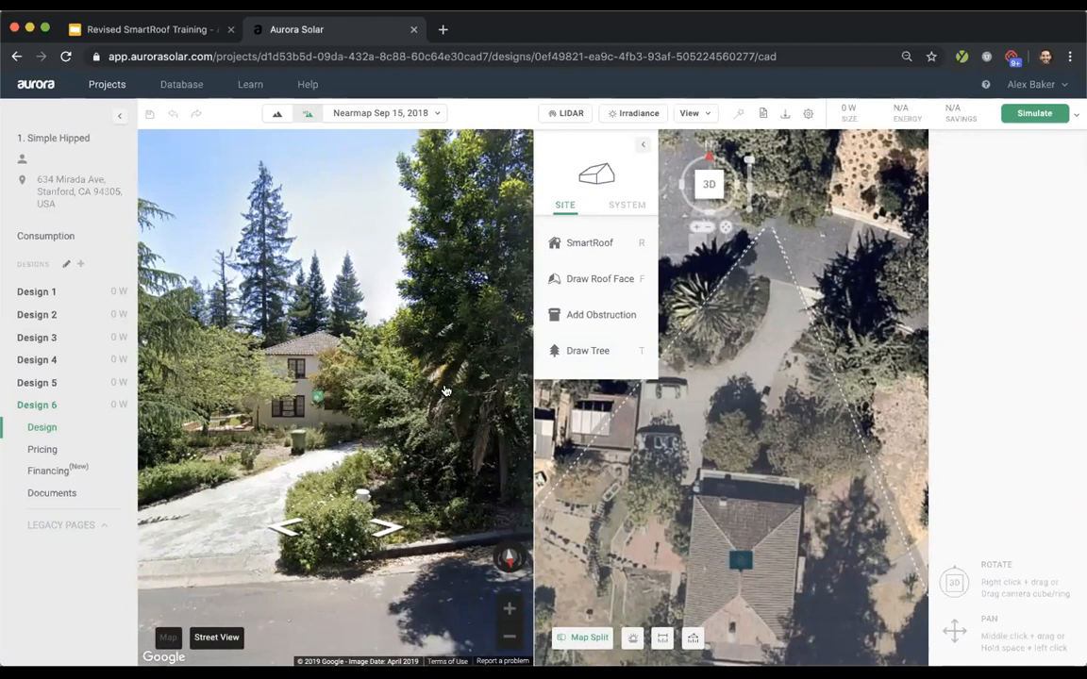
click(583, 639)
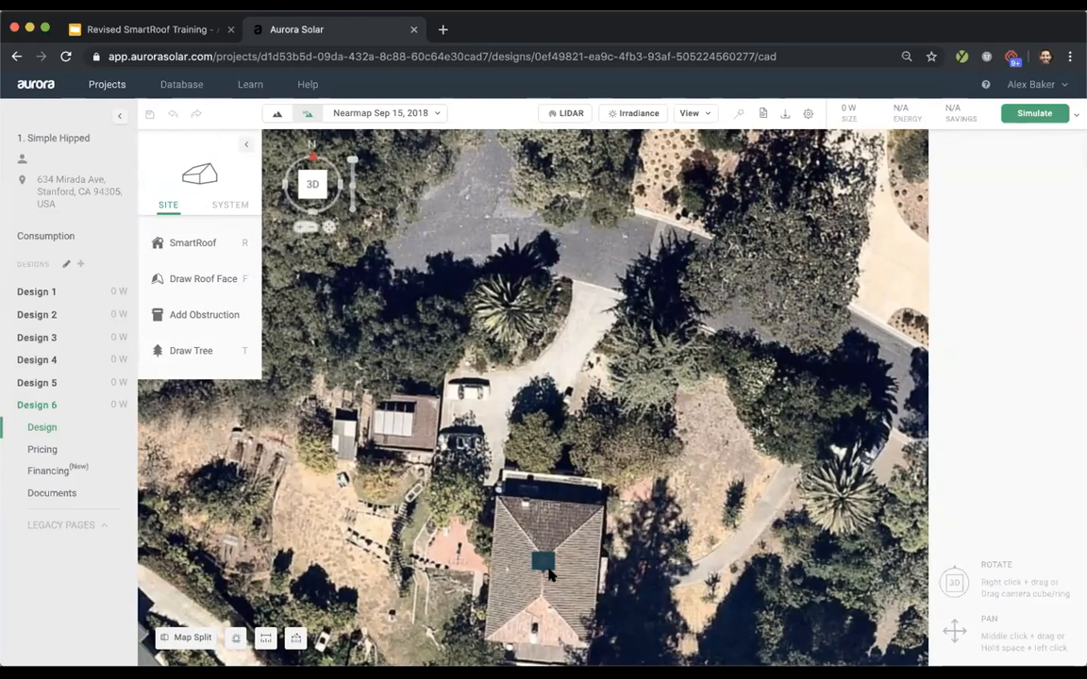
- Centre the house in the site view, rotate the view around it, and return it to north up
mouse_move(549, 569)
middle_down()
mouse_move(543, 408)
mouse_move(541, 394)
mouse_move(531, 413)
mouse_move(531, 372)
mouse_move(539, 393)
middle_up()
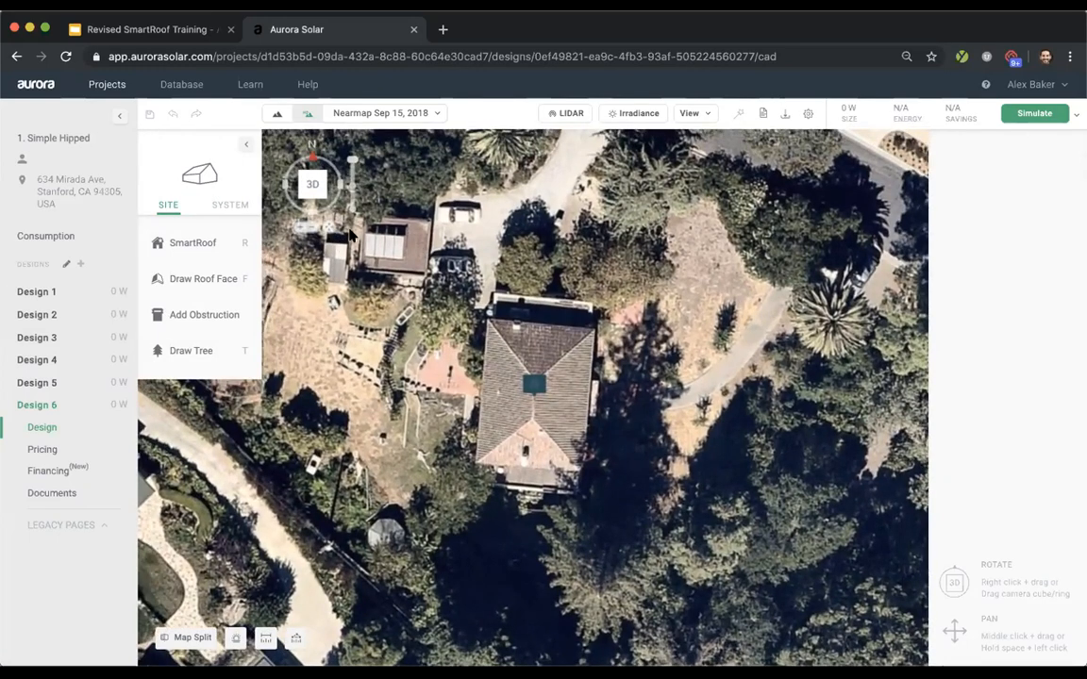
mouse_move(325, 226)
middle_down()
mouse_move(337, 248)
mouse_move(451, 239)
mouse_move(417, 205)
mouse_move(311, 206)
mouse_move(316, 215)
middle_up()
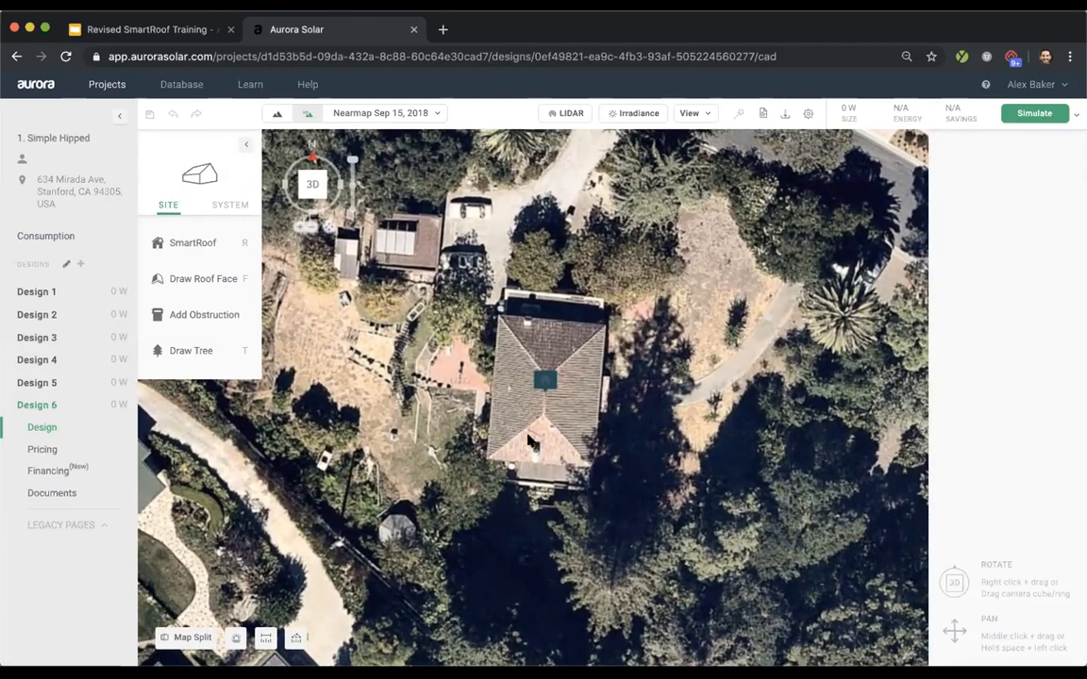
right_drag(539, 427, 547, 451)
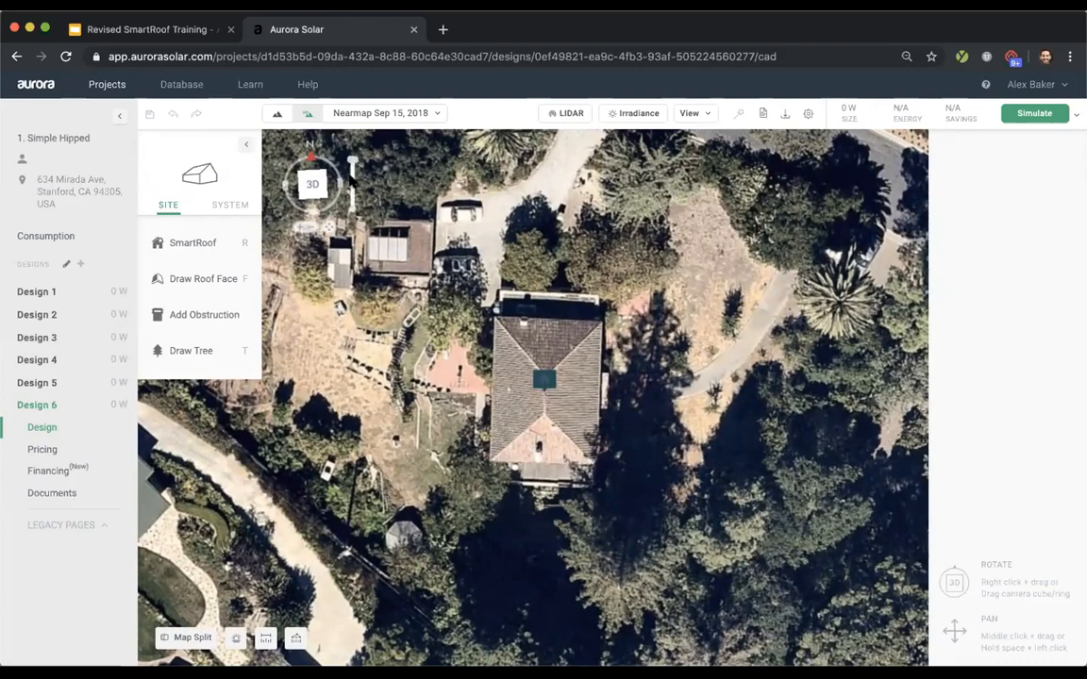
mouse_move(350, 159)
mouse_down()
mouse_move(352, 211)
mouse_move(353, 160)
mouse_up()
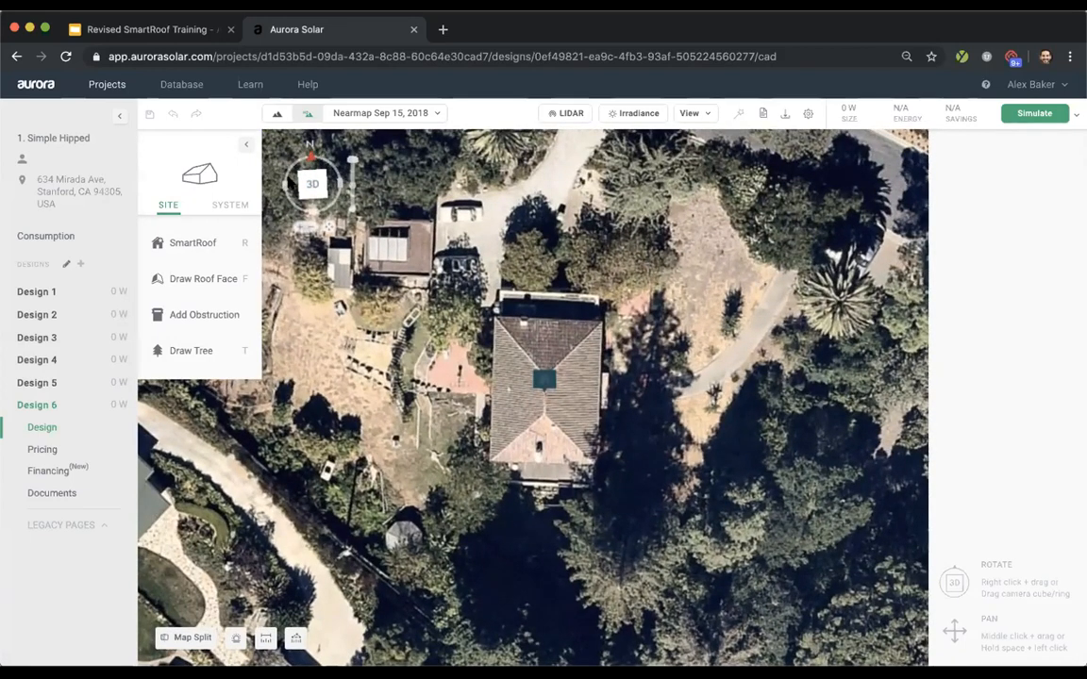
mouse_move(283, 186)
mouse_down()
mouse_move(291, 203)
mouse_move(322, 212)
mouse_move(284, 190)
mouse_up()
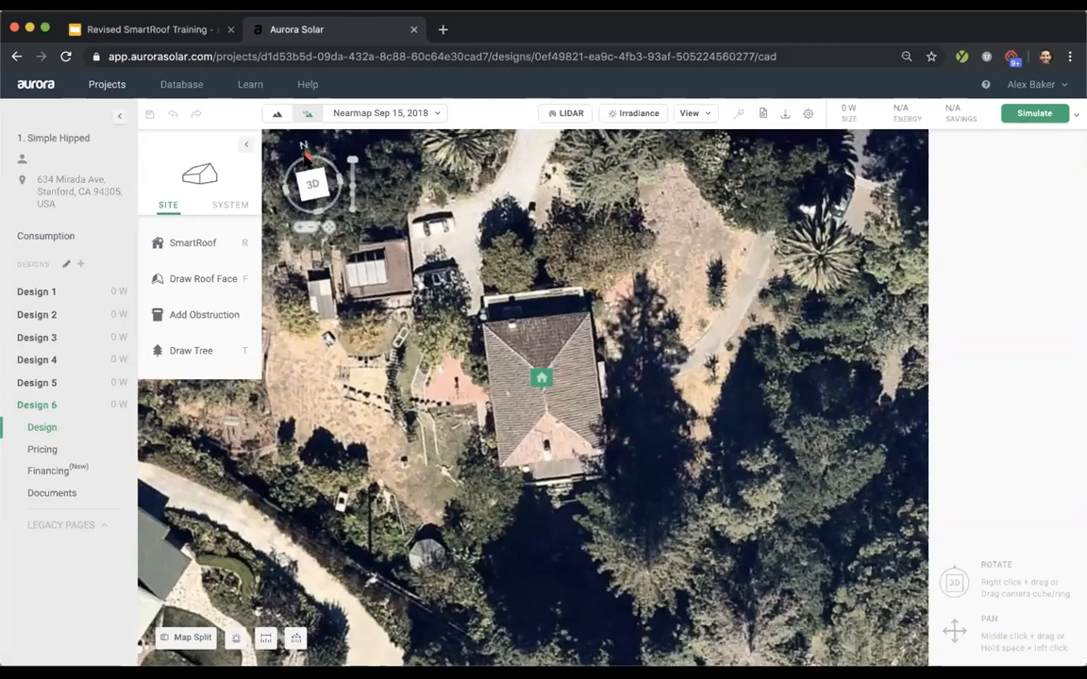
mouse_move(304, 155)
mouse_down()
mouse_move(281, 166)
mouse_move(314, 215)
mouse_move(281, 166)
mouse_move(305, 170)
mouse_move(270, 165)
mouse_up()
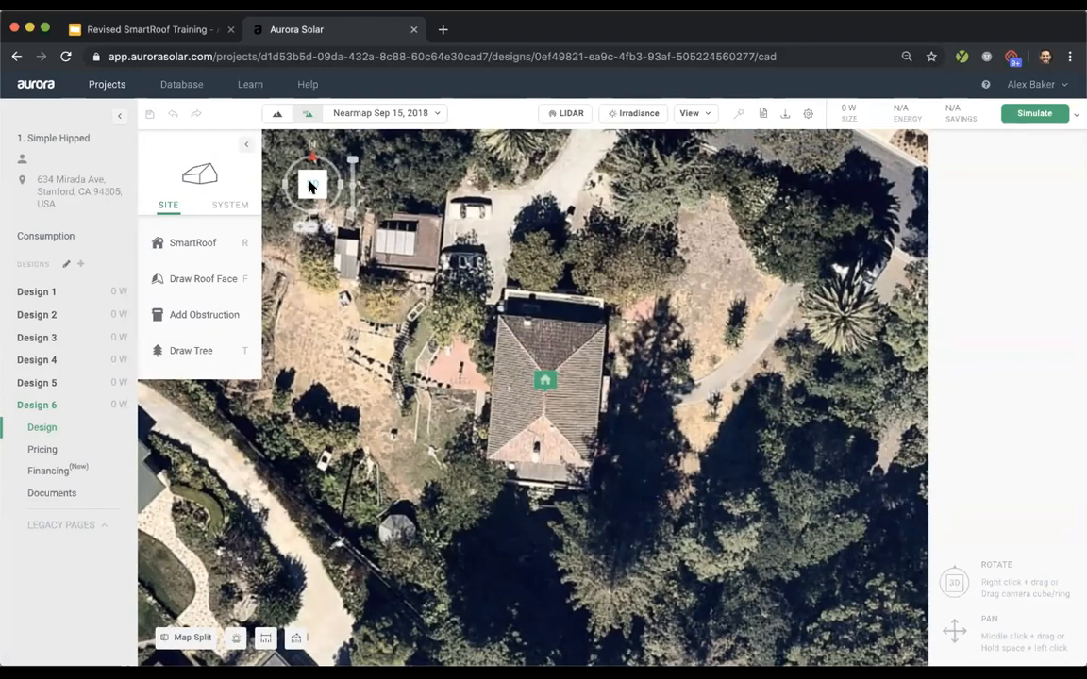
- Examine the site in 3D from different angles and return to the top-down 2D view
click(309, 187)
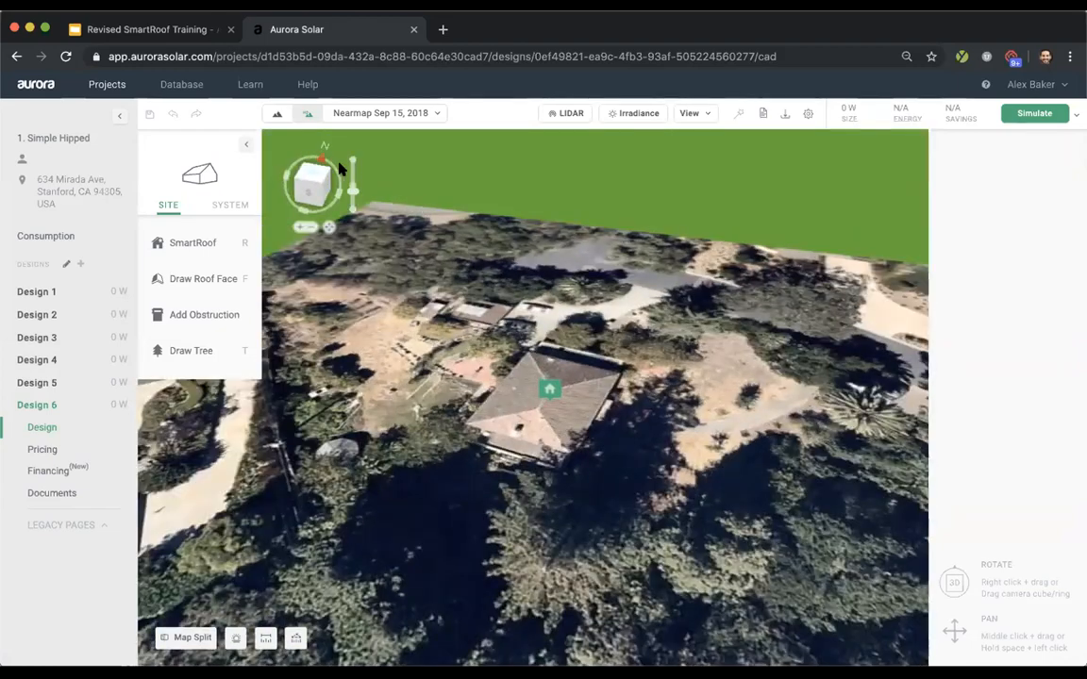
drag(339, 163, 307, 182)
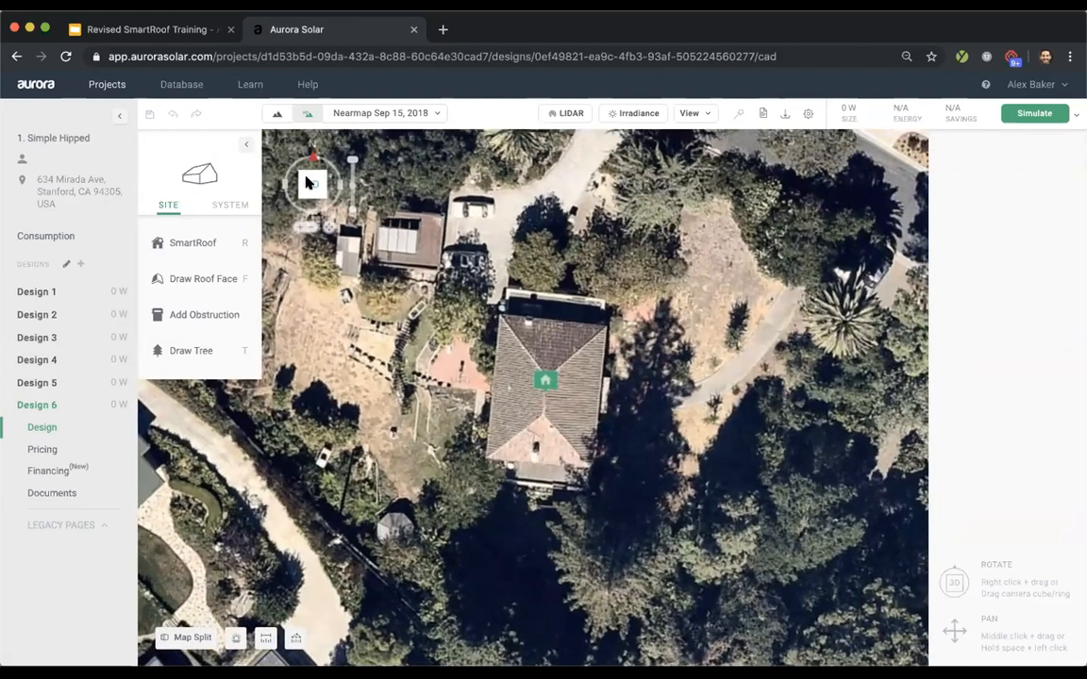
click(306, 179)
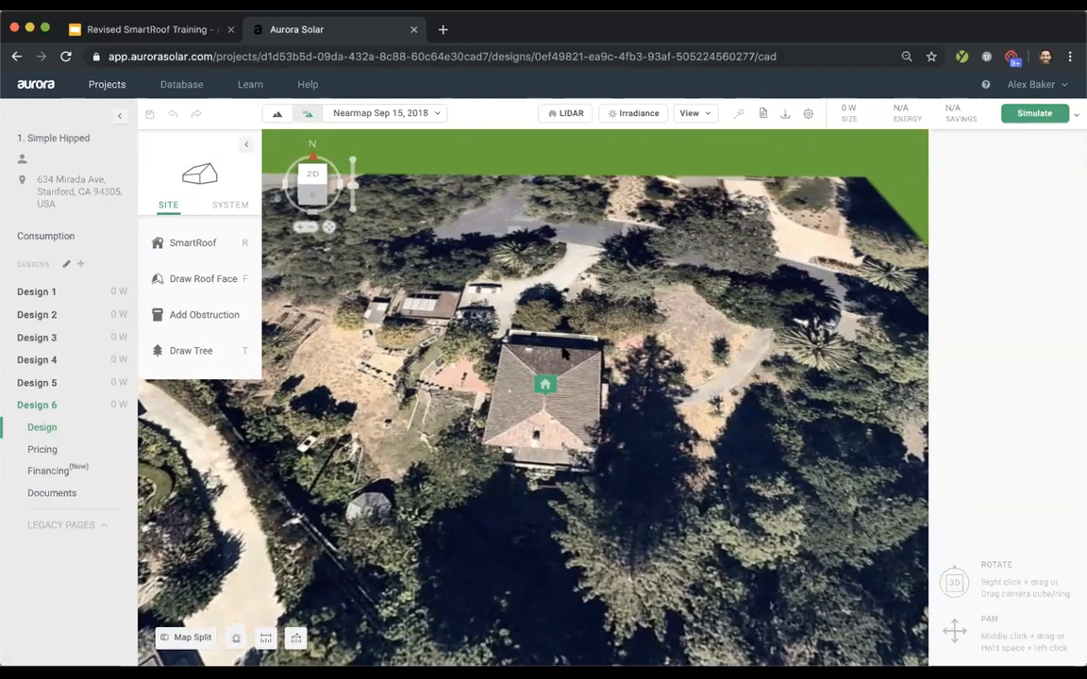
click(309, 174)
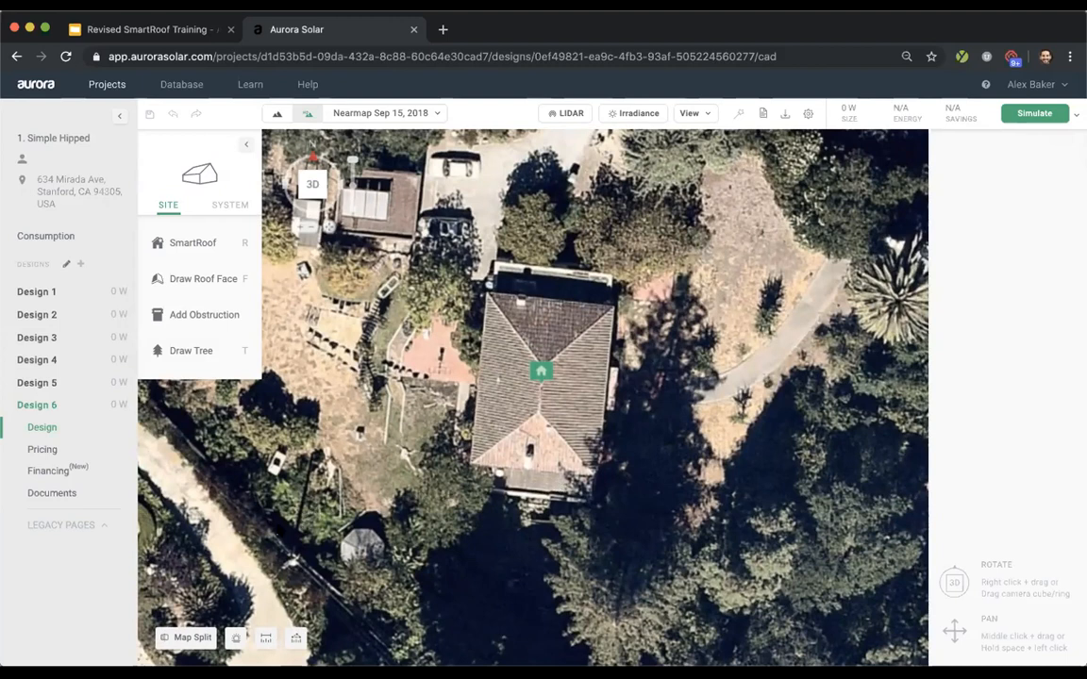
- Start a Street View Measurement with Street View facing the house, and mark the north roof face's eave midpoint, ridge end and north-east corner
click(296, 638)
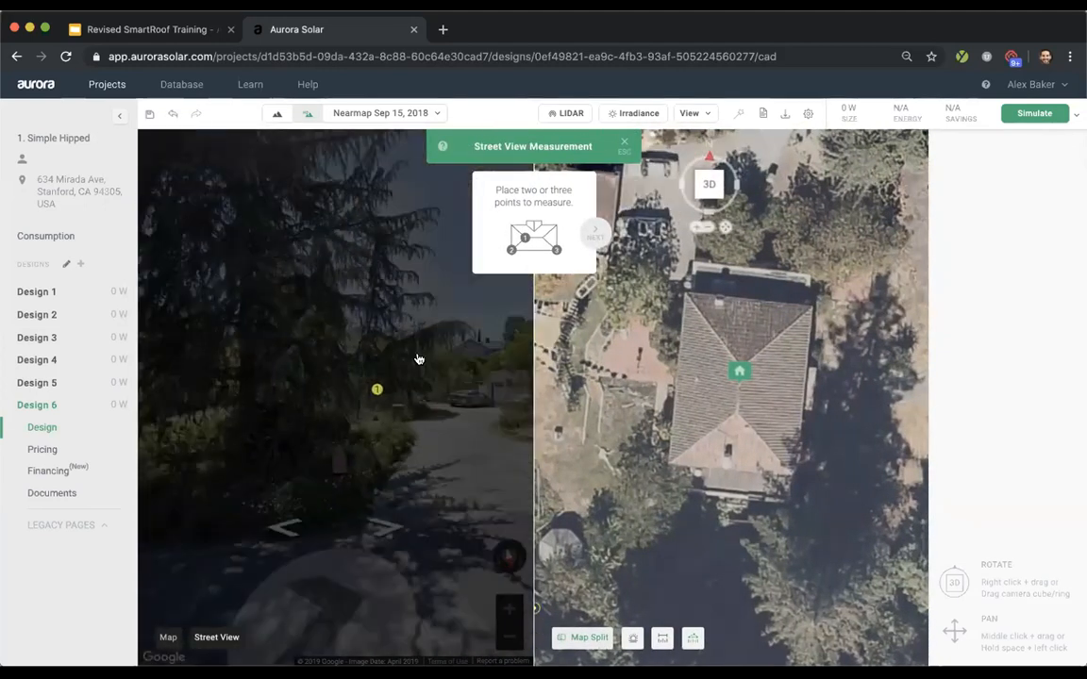
click(391, 530)
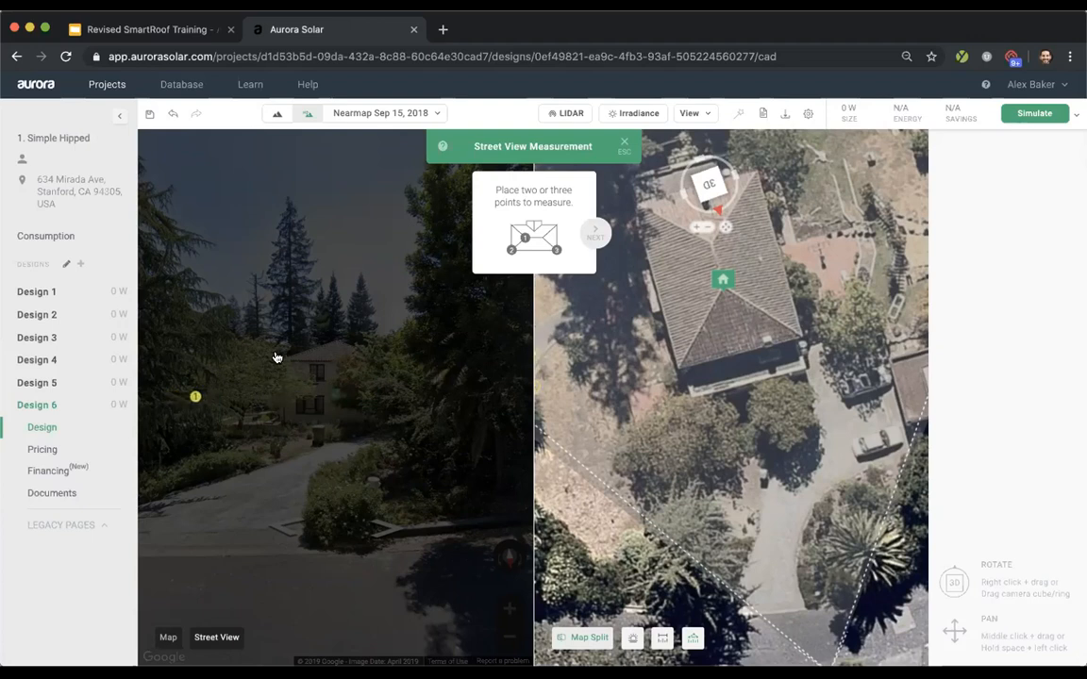
click(341, 361)
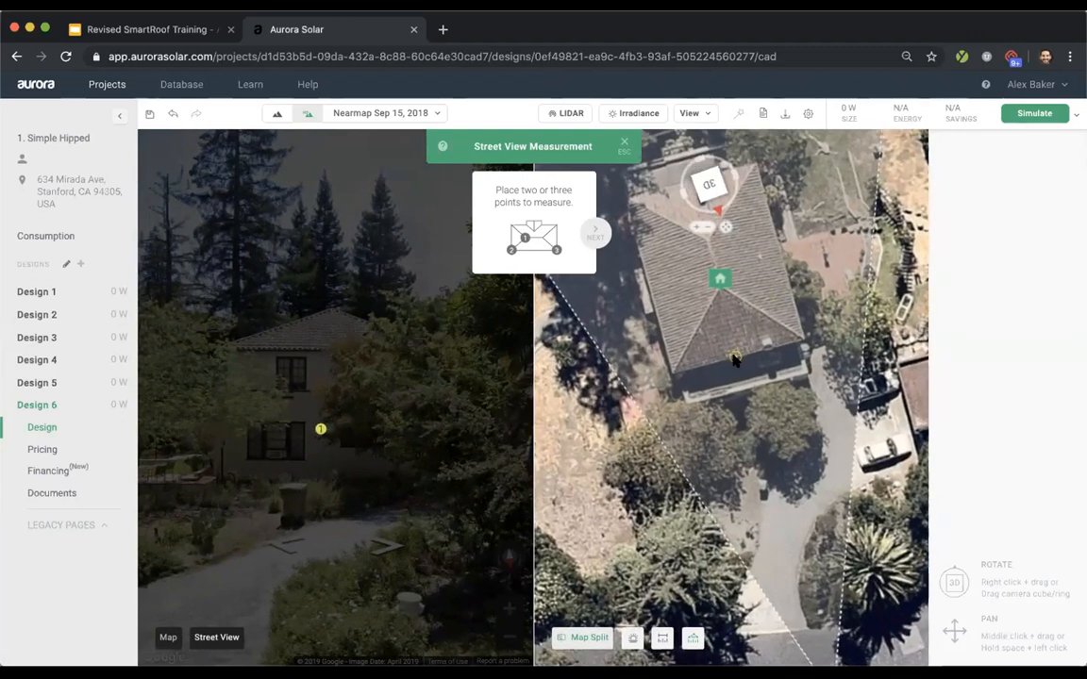
click(735, 355)
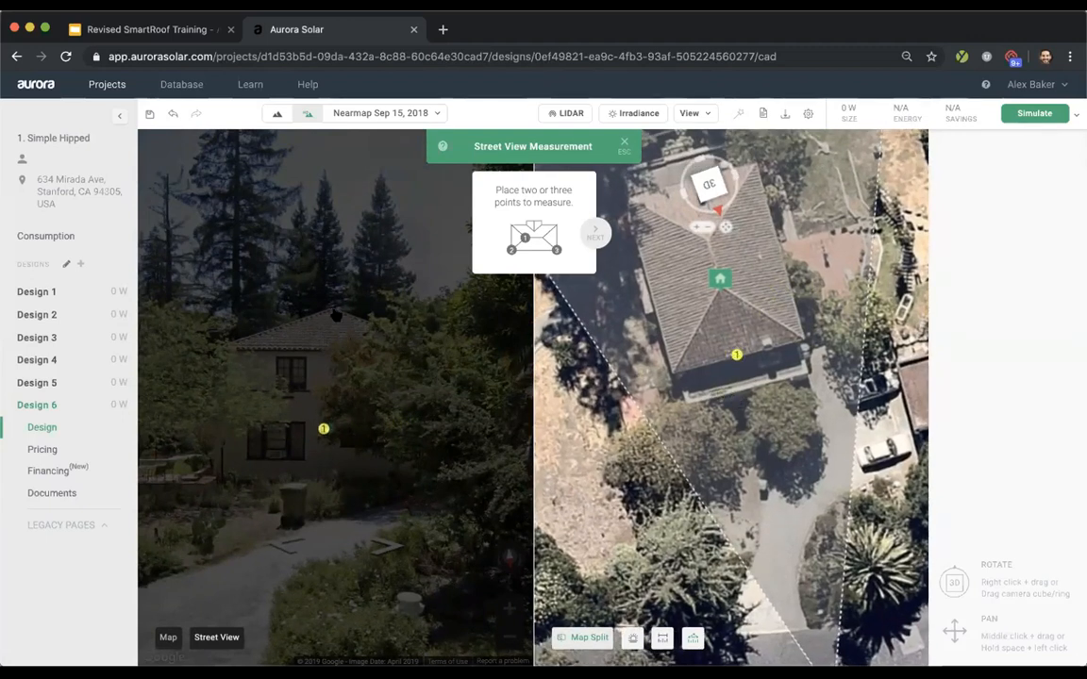
click(720, 288)
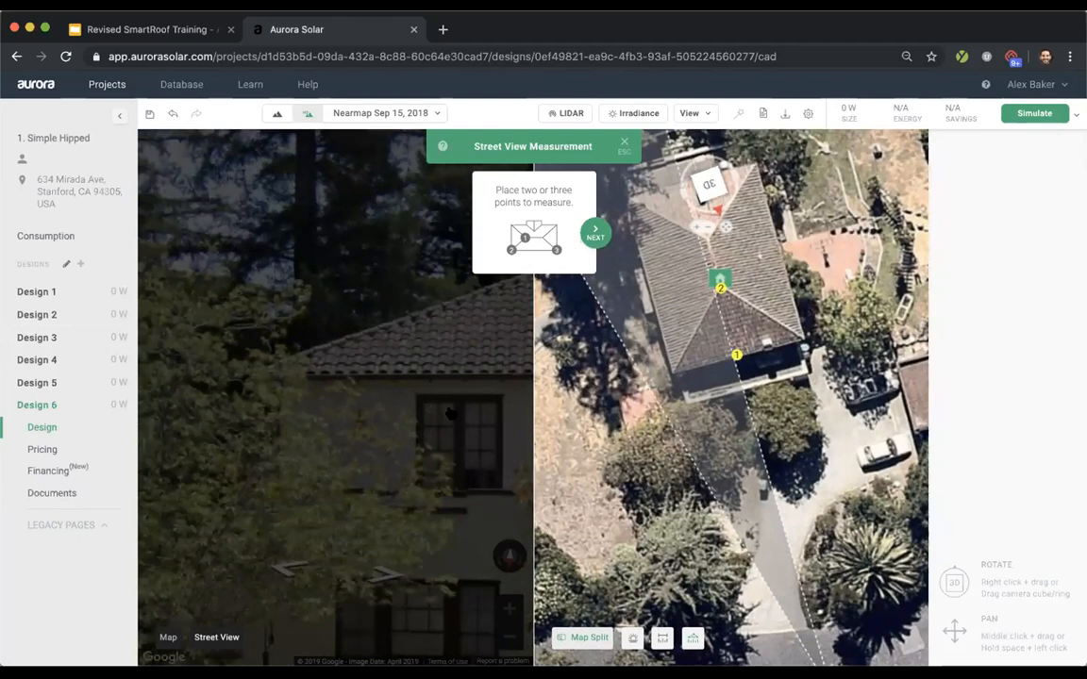
scroll(675, 389, up, 5)
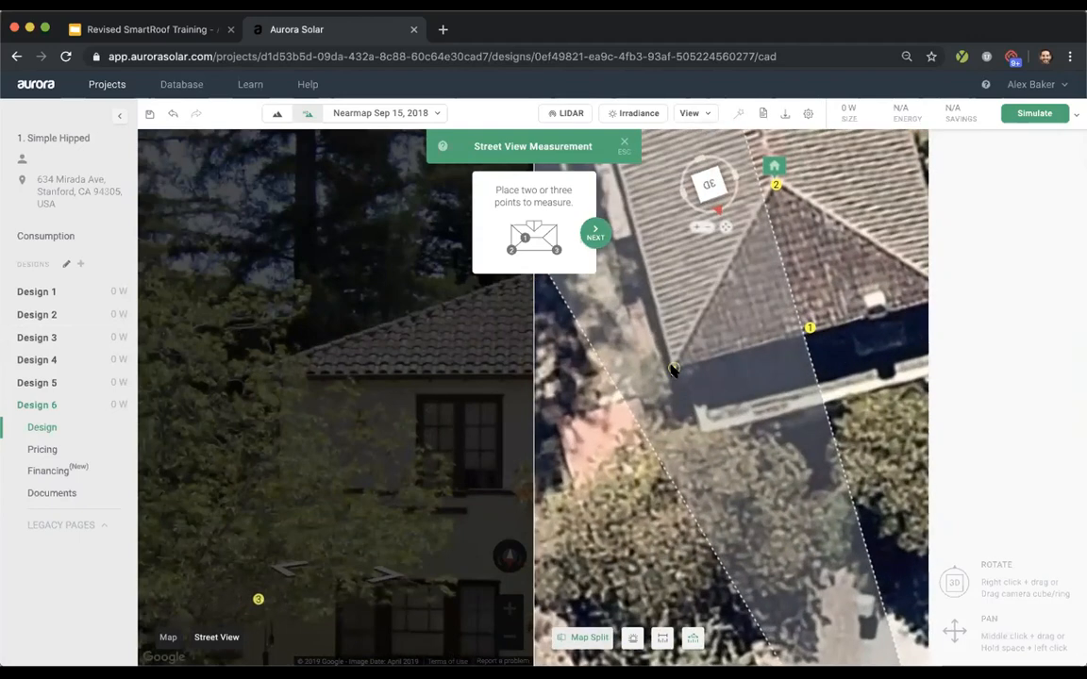
click(672, 368)
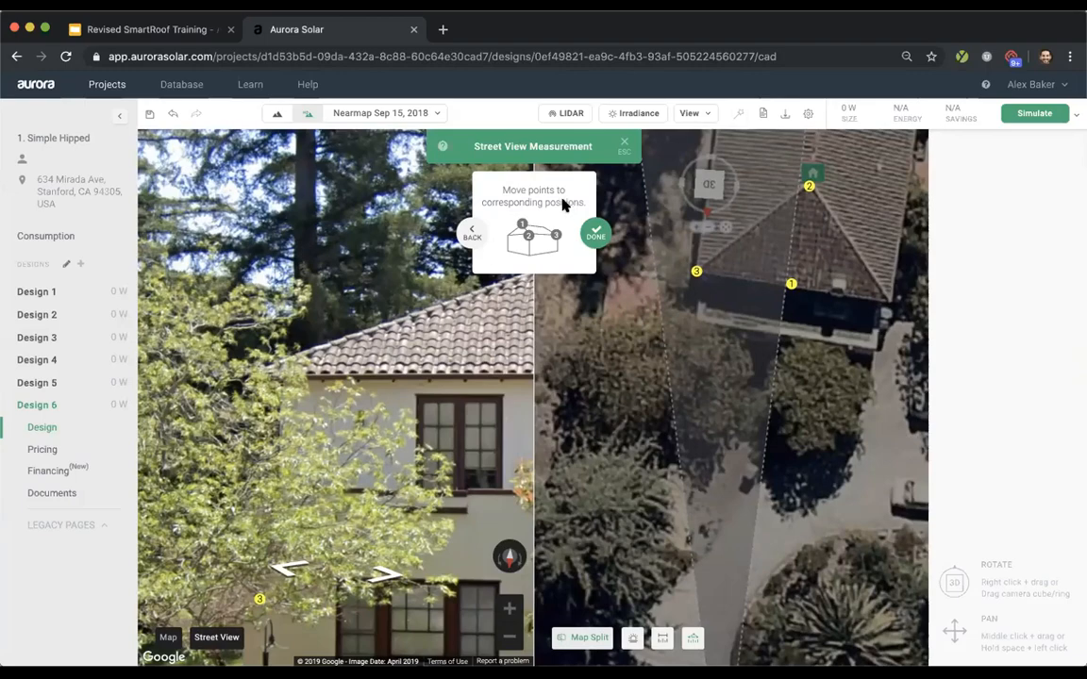
- Align measurement point 1 in Street View with the middle of the eave on the house's front roof face
scroll(219, 362, down, 3)
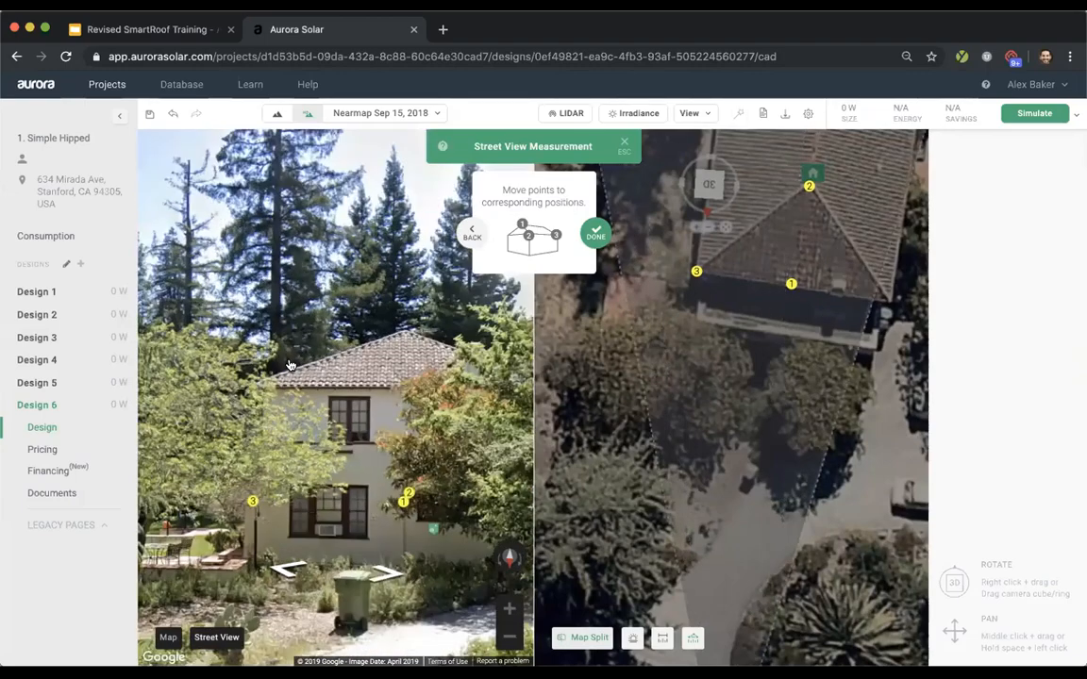
scroll(290, 365, down, 3)
scroll(349, 399, up, 5)
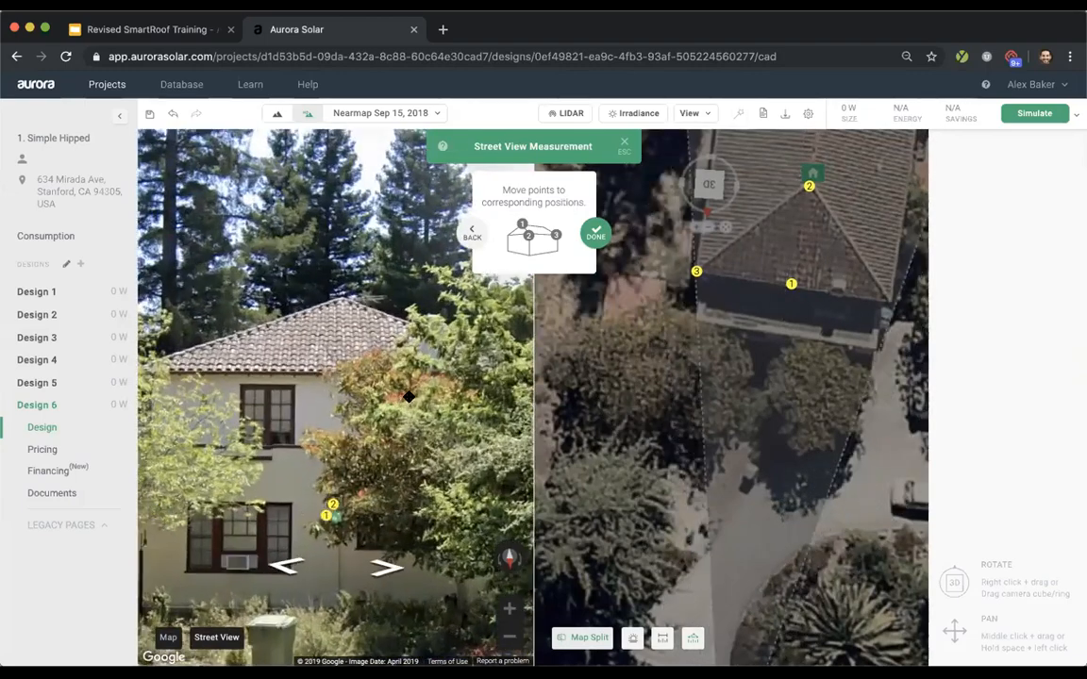
drag(408, 396, 467, 364)
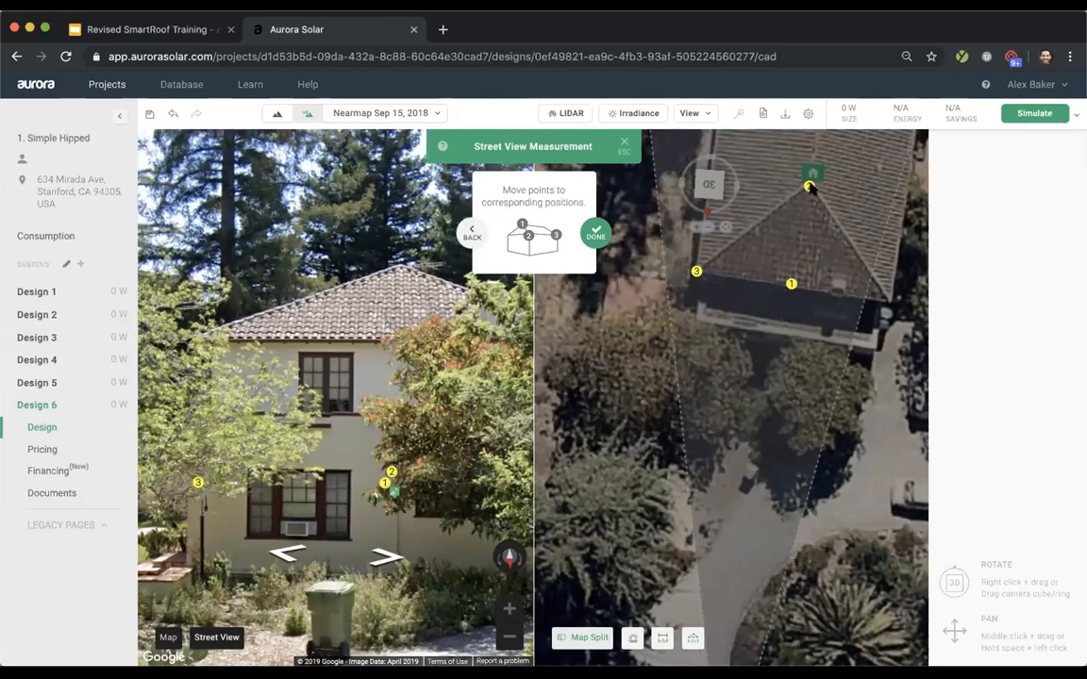
mouse_move(383, 482)
mouse_down()
mouse_move(382, 351)
mouse_move(396, 342)
mouse_up()
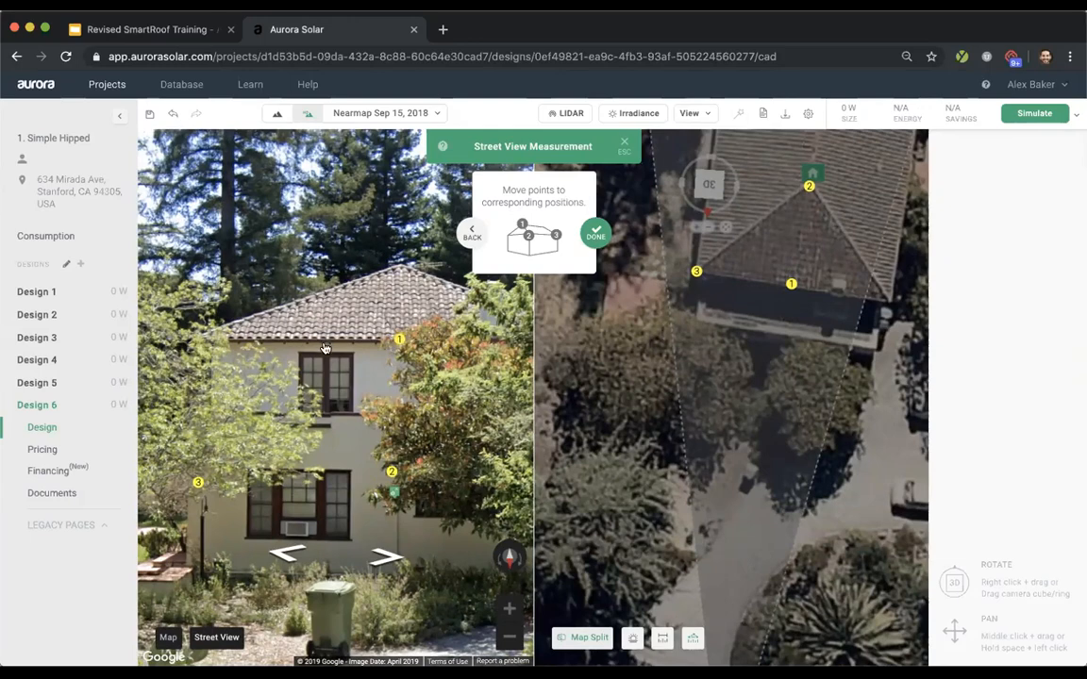
- Align point 2 with the roof peak and point 3 with the north-east eave corner in Street View, and finish the measurement
scroll(328, 348, down, 3)
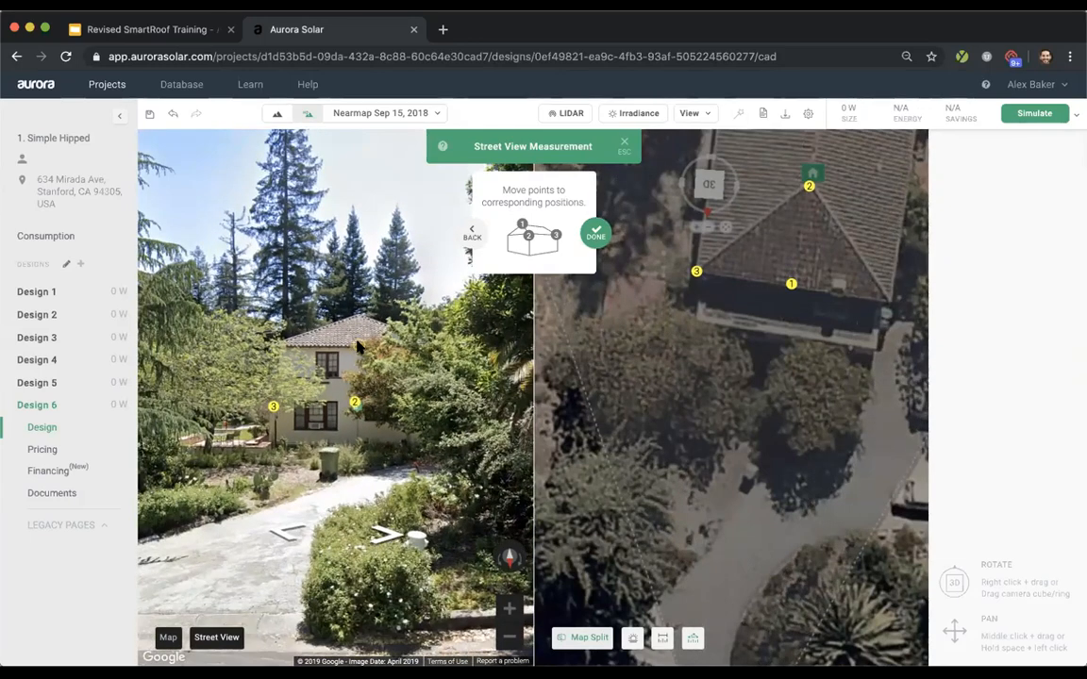
scroll(375, 422, up, 2)
click(374, 422)
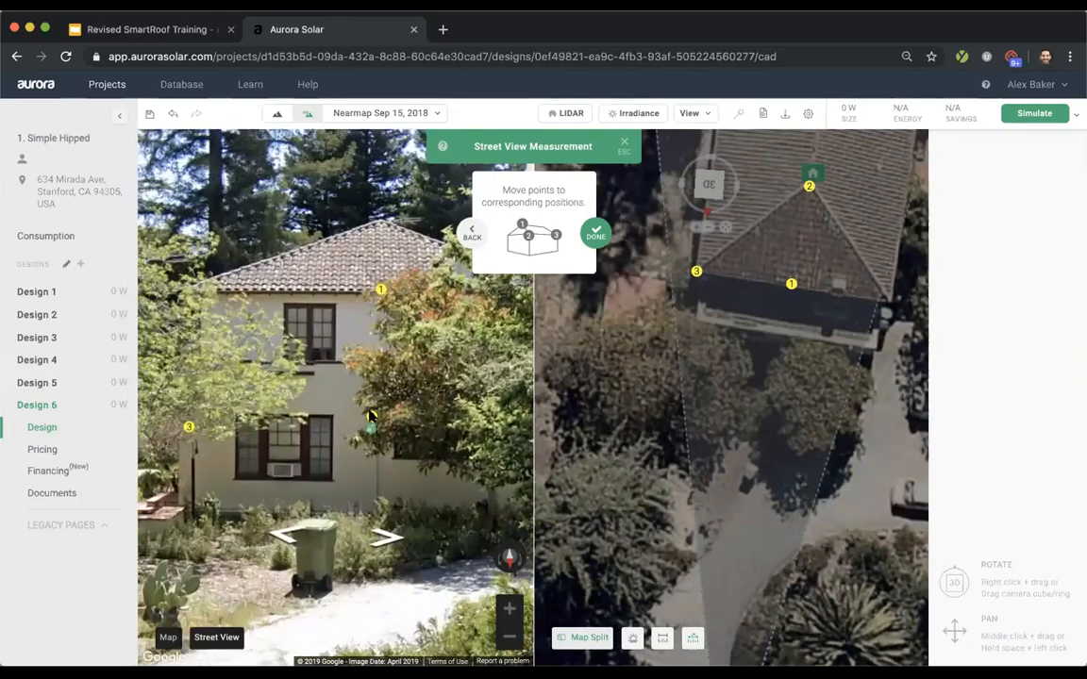
click(379, 220)
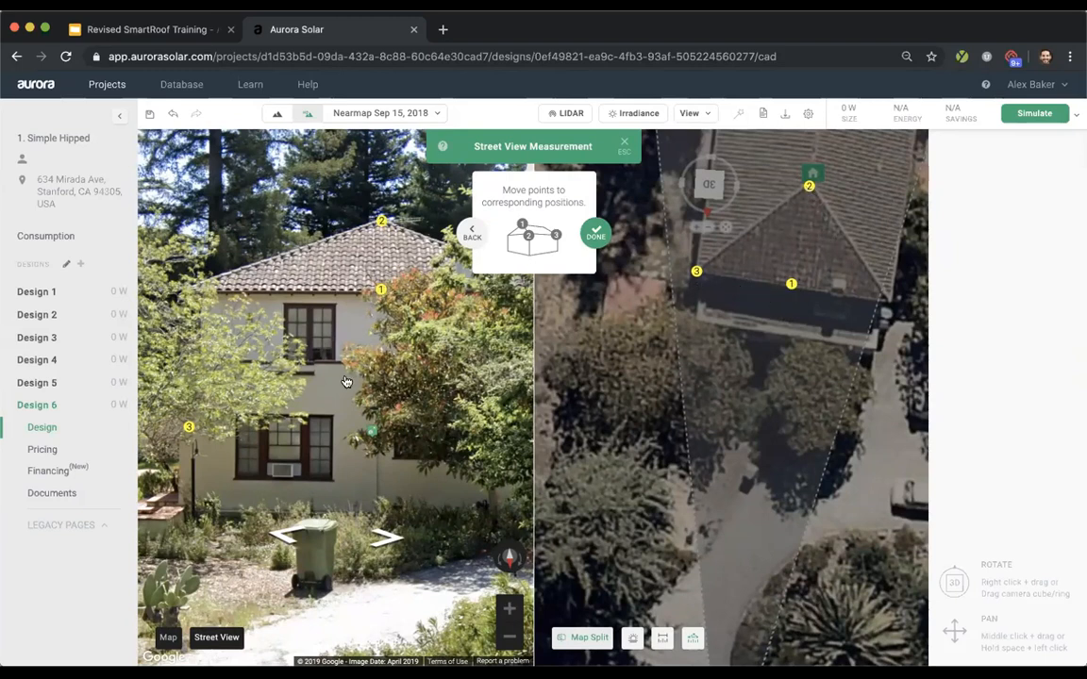
click(184, 289)
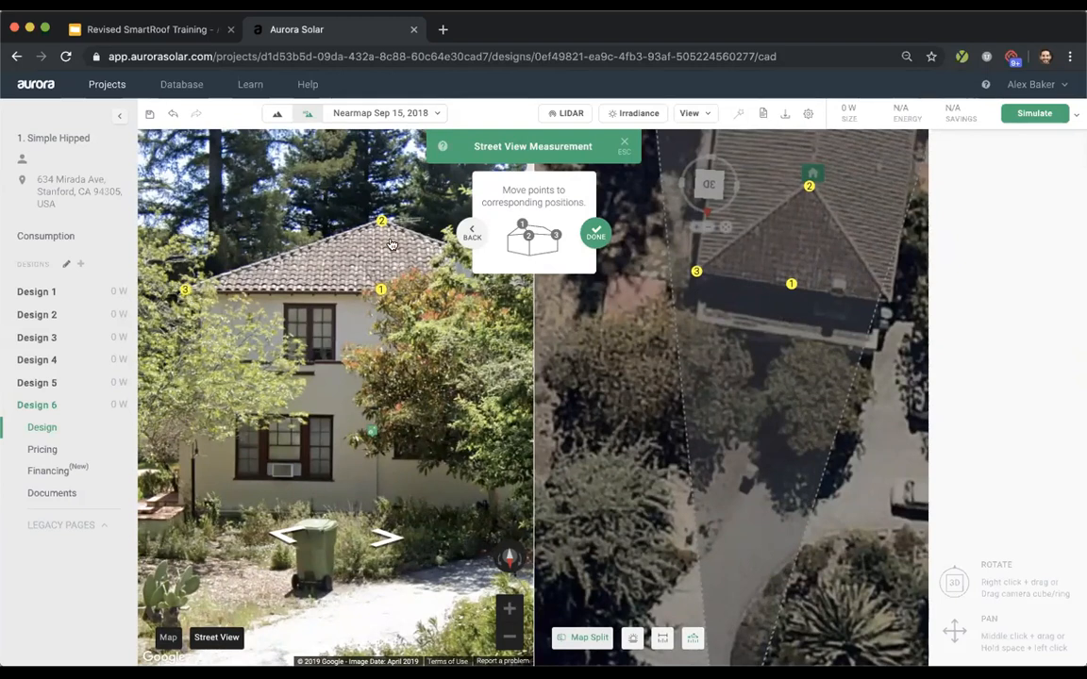
click(596, 237)
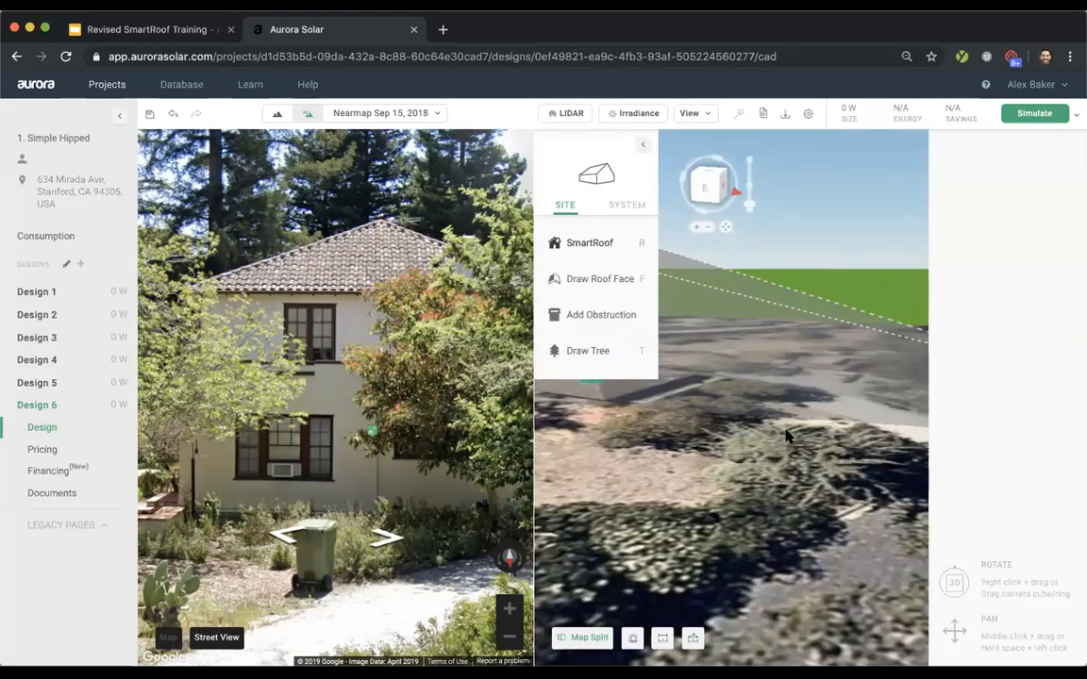
- Examine the roof measurement triangle's pitch and lengths in 3D from several sides
right_drag(657, 435, 754, 274)
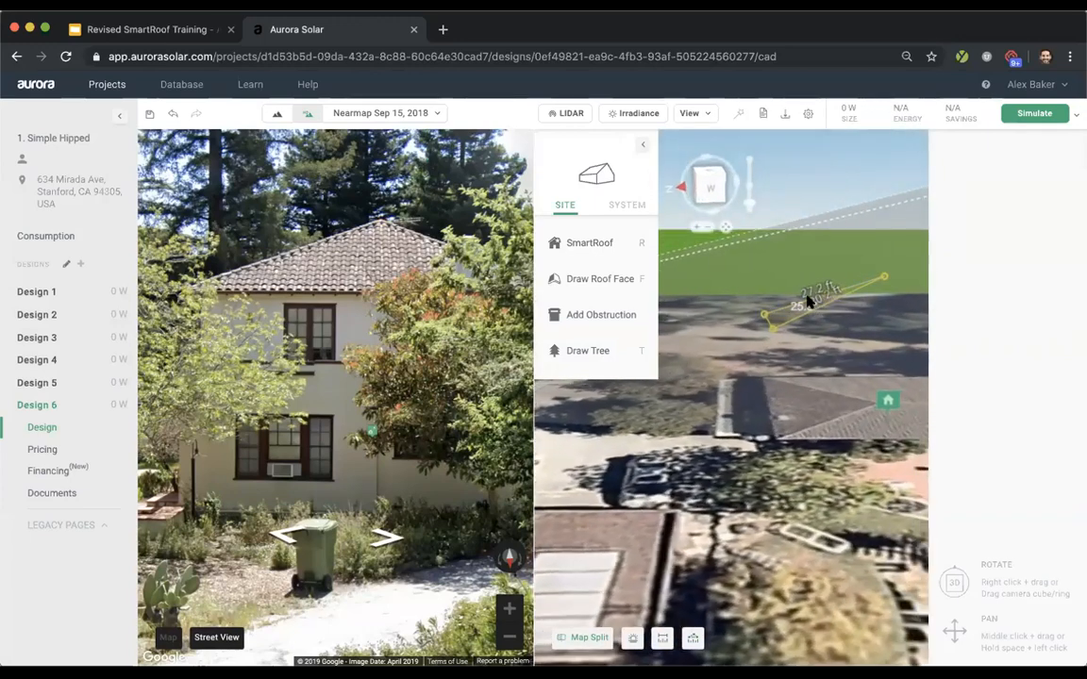
right_drag(707, 419, 805, 331)
right_drag(890, 269, 825, 286)
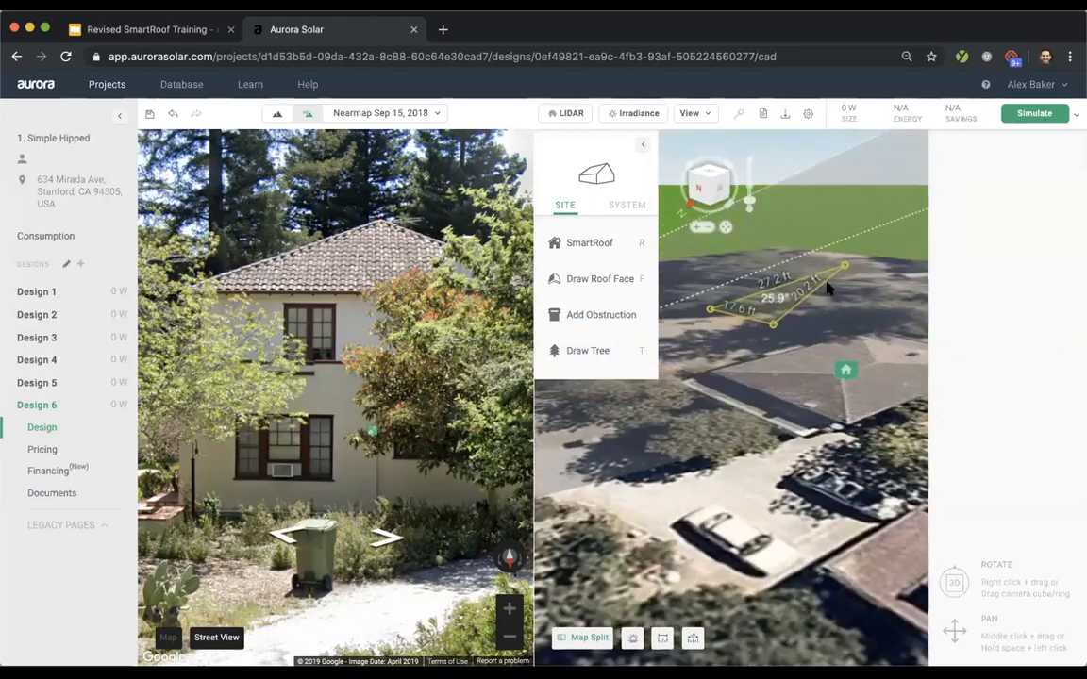
right_drag(781, 354, 595, 613)
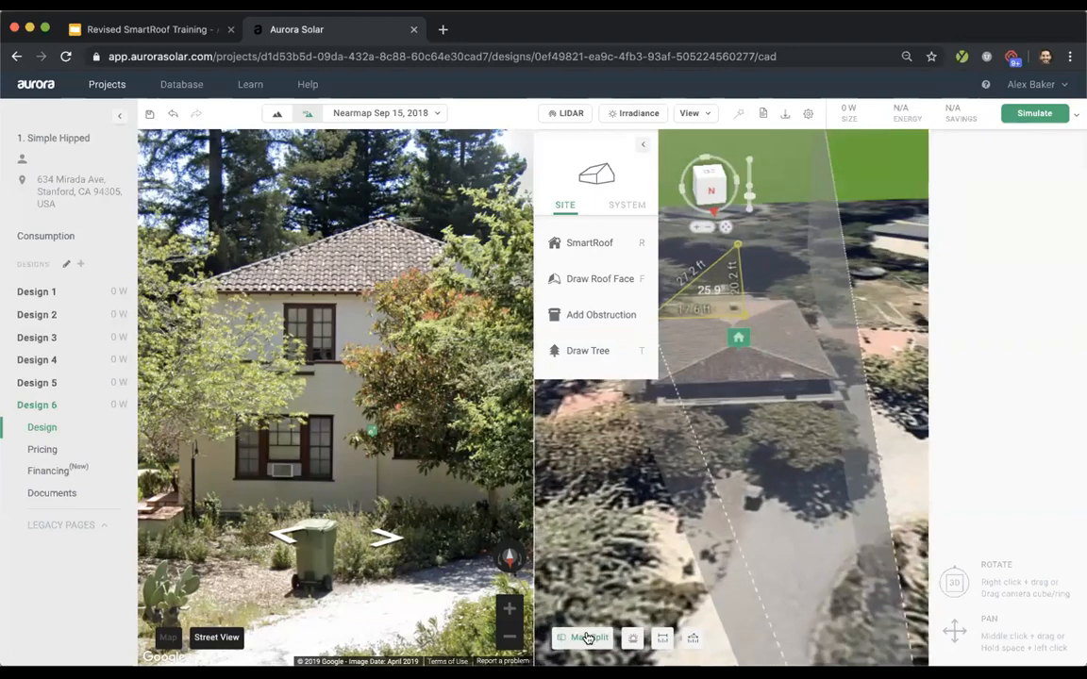
- Close the map split and return to a top-down view of the measured roof
click(585, 637)
right_drag(638, 177, 588, 352)
scroll(587, 352, down, 5)
scroll(586, 386, up, 3)
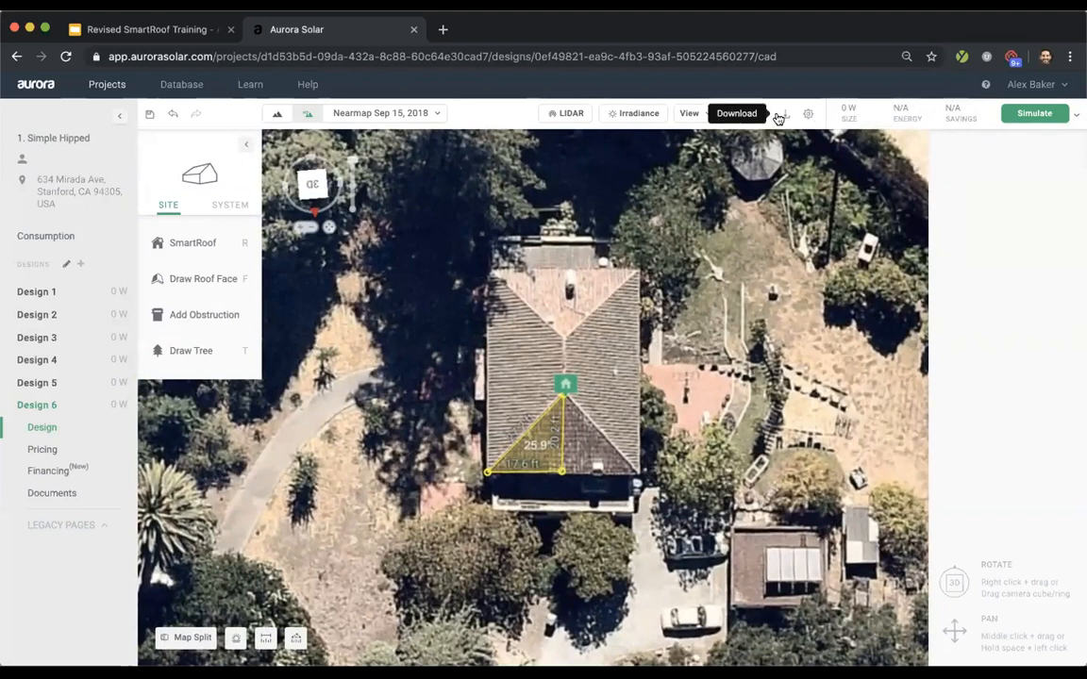
- Hide the rulers in the site view and turn the view back to north up
click(695, 114)
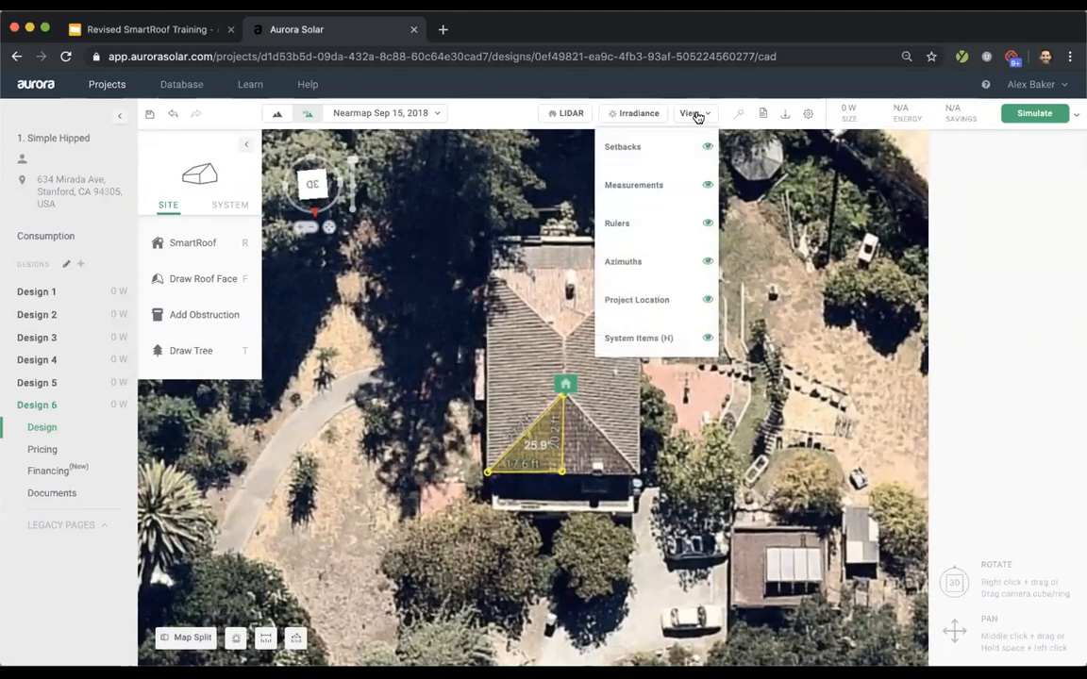
click(671, 223)
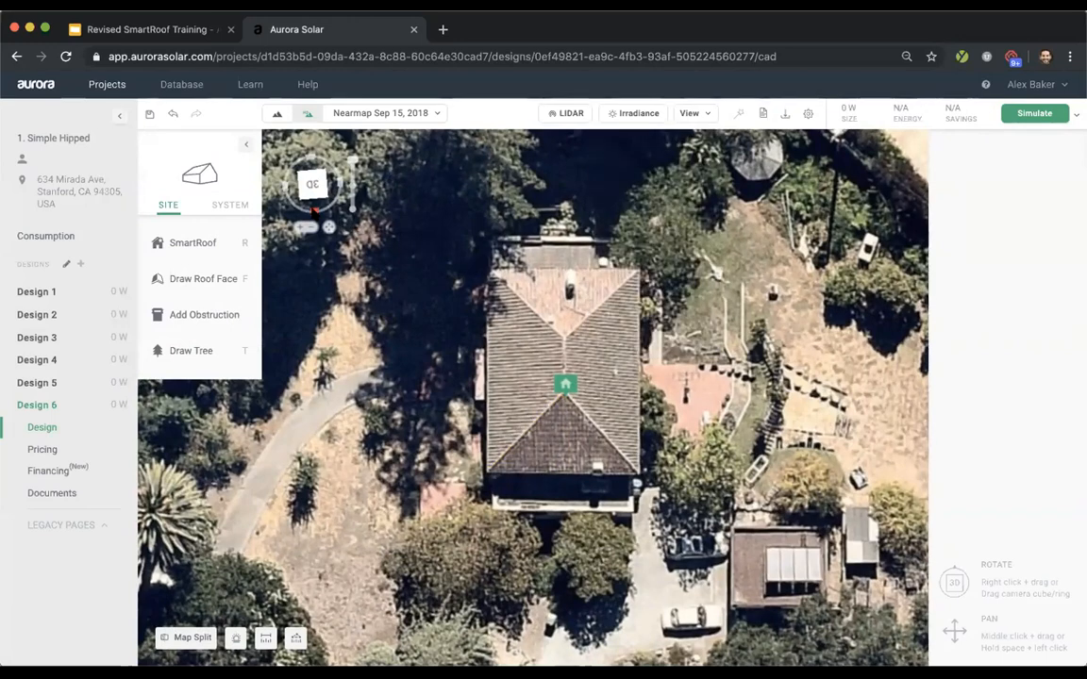
click(314, 211)
scroll(540, 437, up, 5)
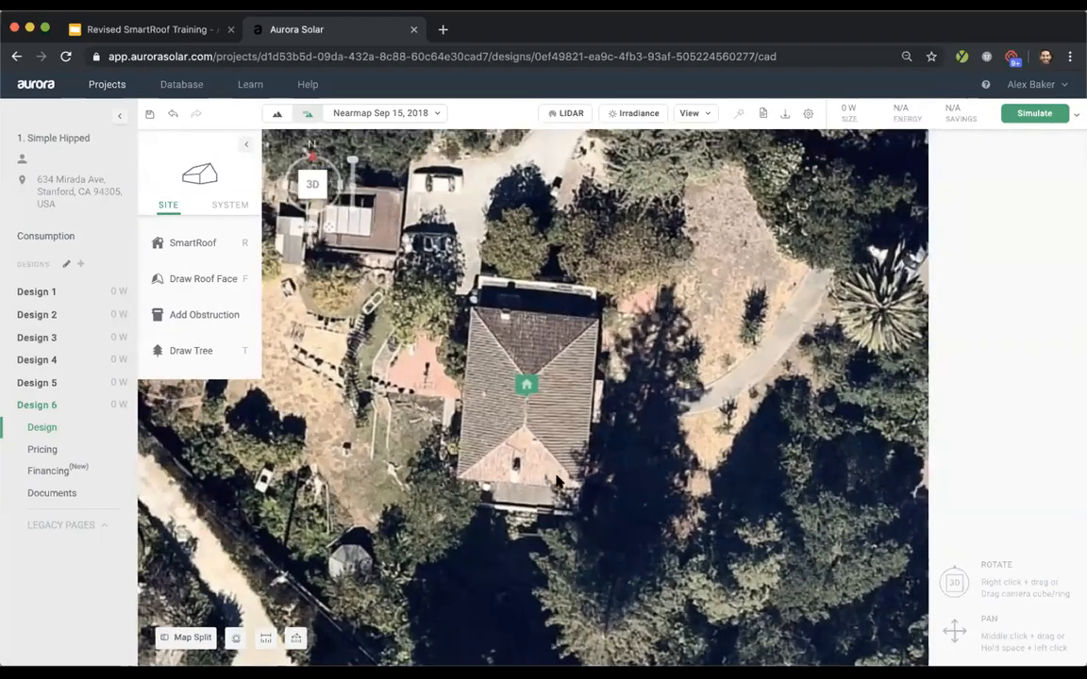
- Draw a pitched SmartRoof over the house by tracing its four corners, about 36 ft wide, and exit roof editing
scroll(533, 501, up, 3)
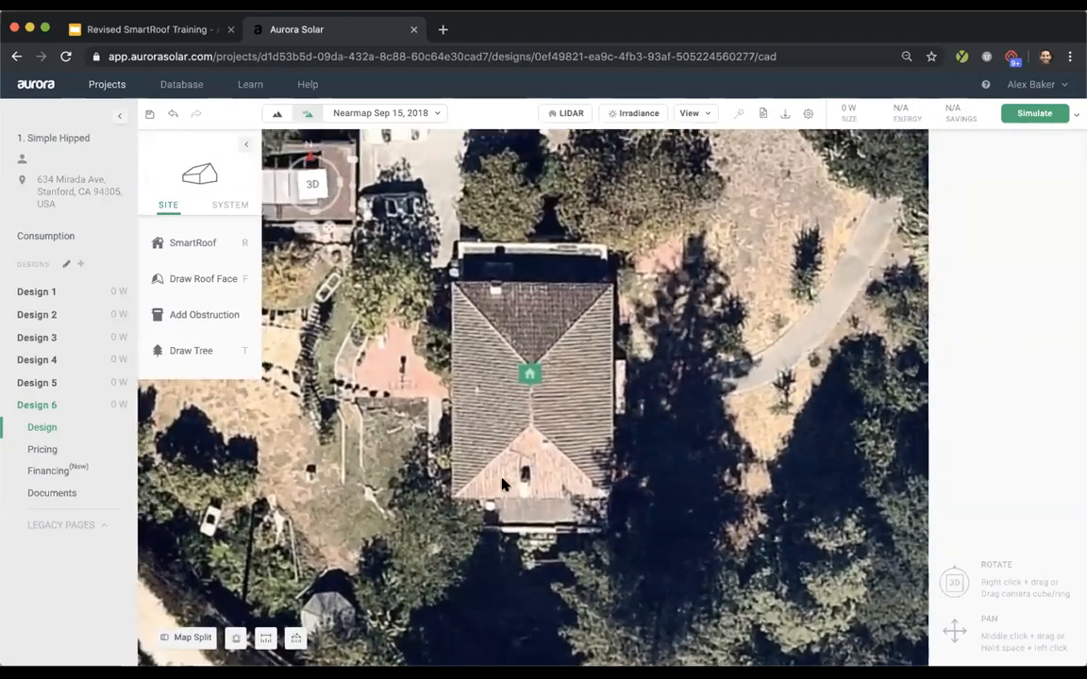
mouse_move(193, 240)
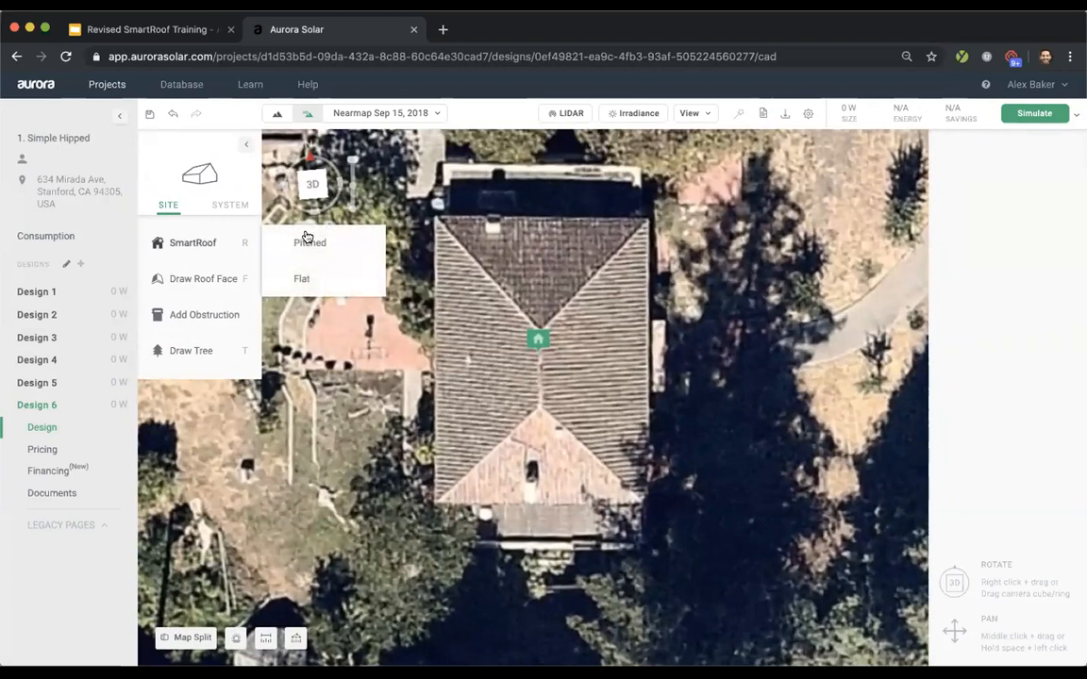
click(313, 239)
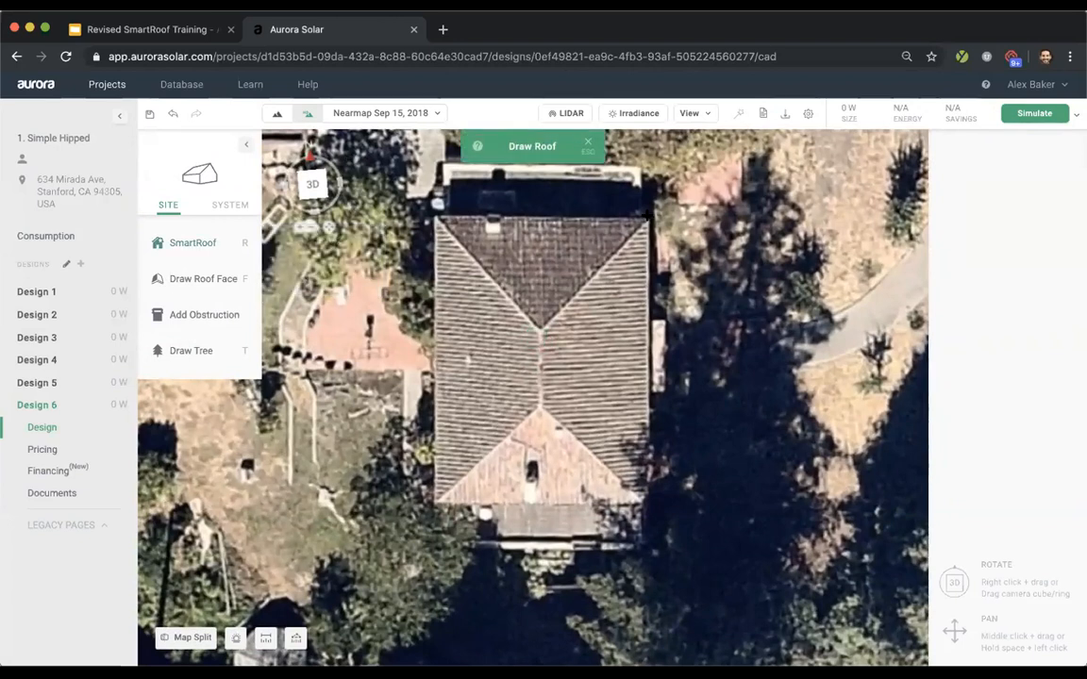
click(646, 217)
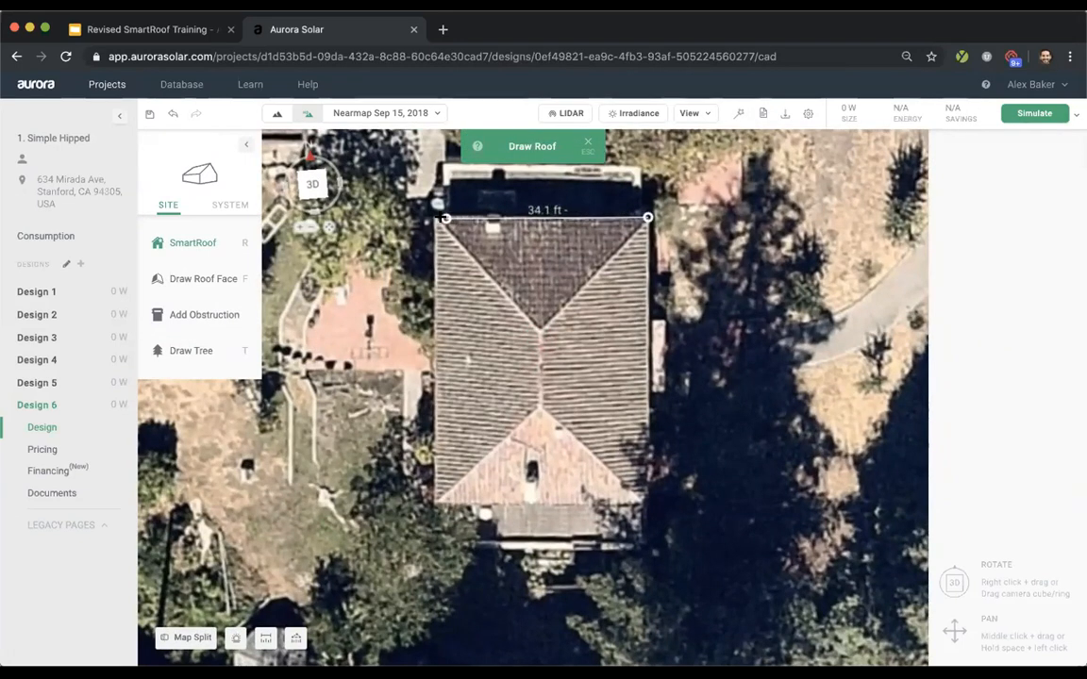
click(434, 217)
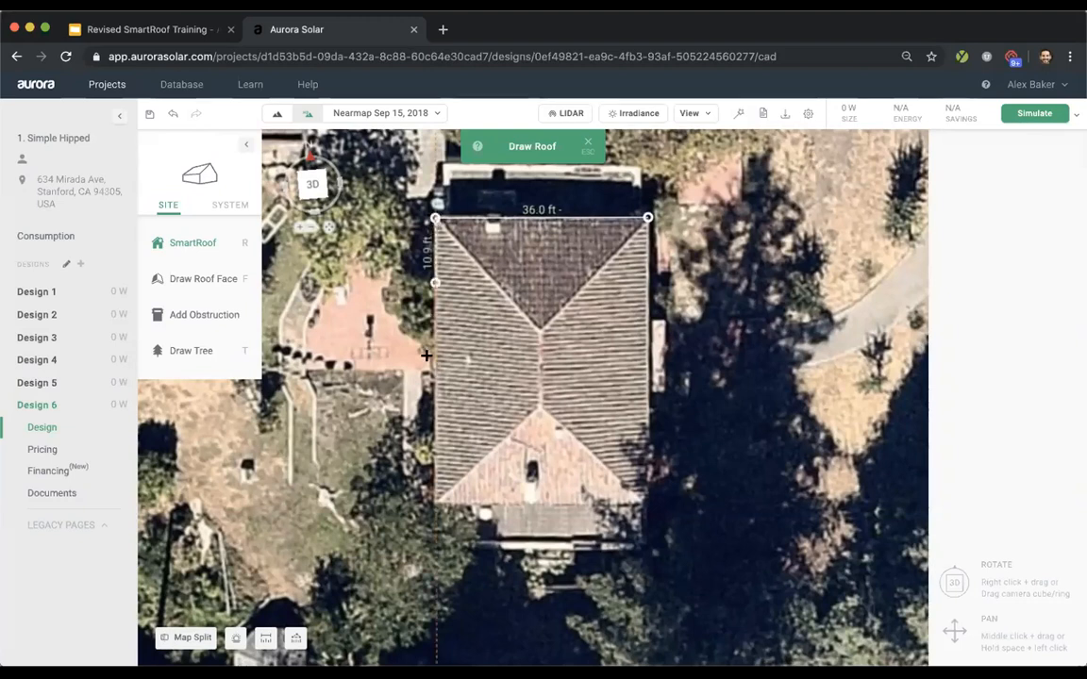
click(435, 501)
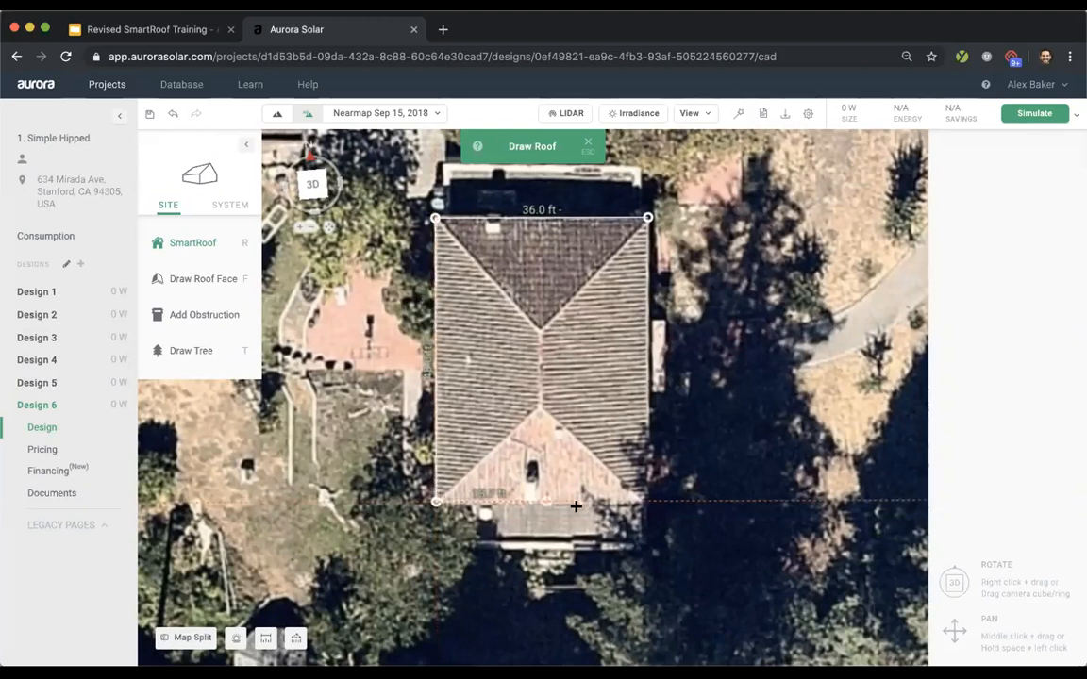
click(648, 501)
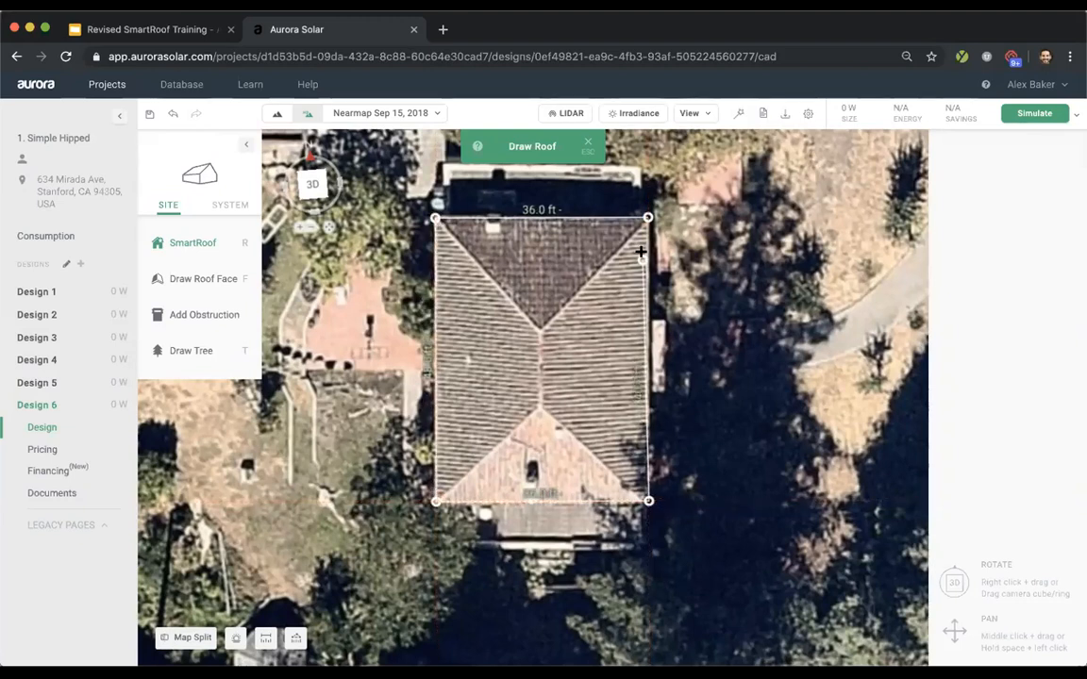
click(647, 218)
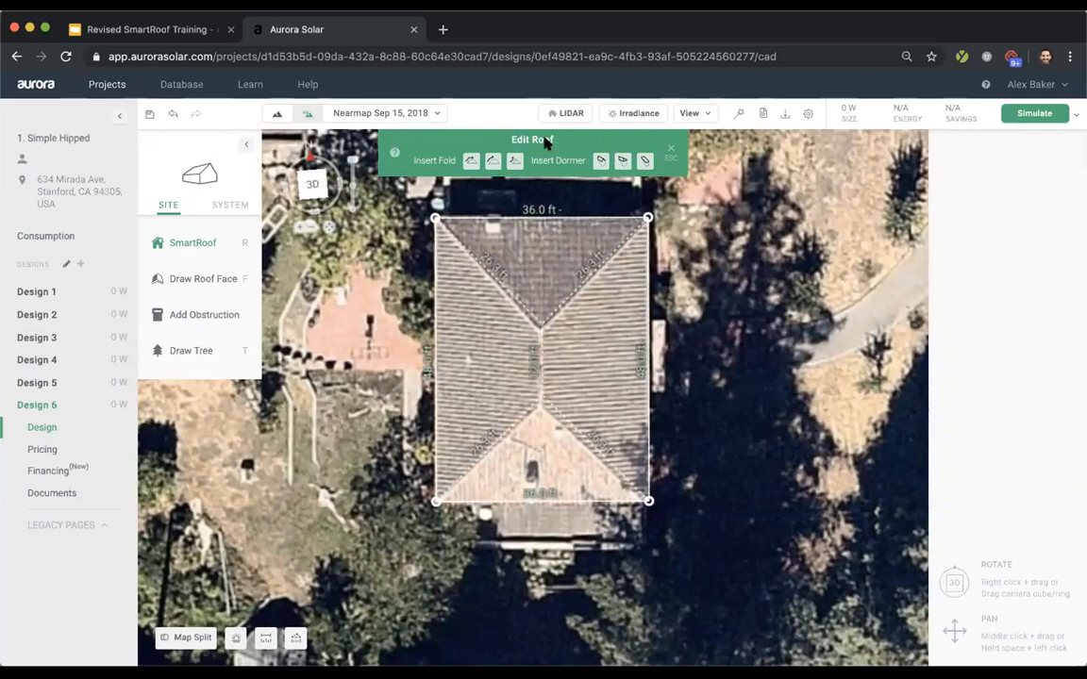
click(669, 153)
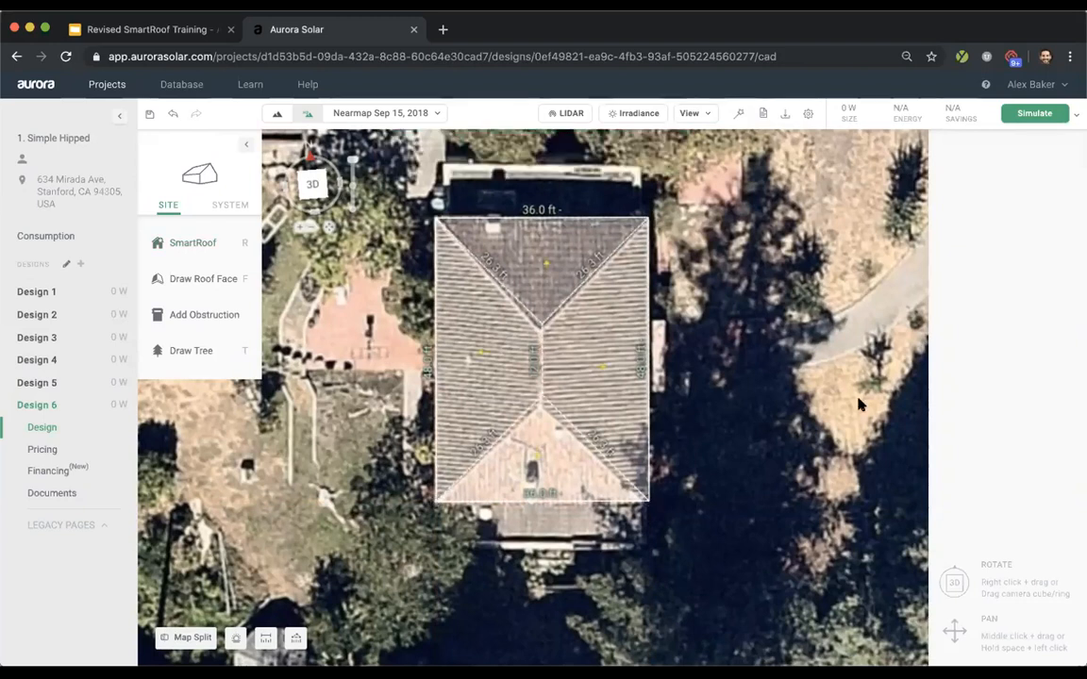
- Open the SmartRoof for editing, select its south face and show the rulers in the site view
click(534, 350)
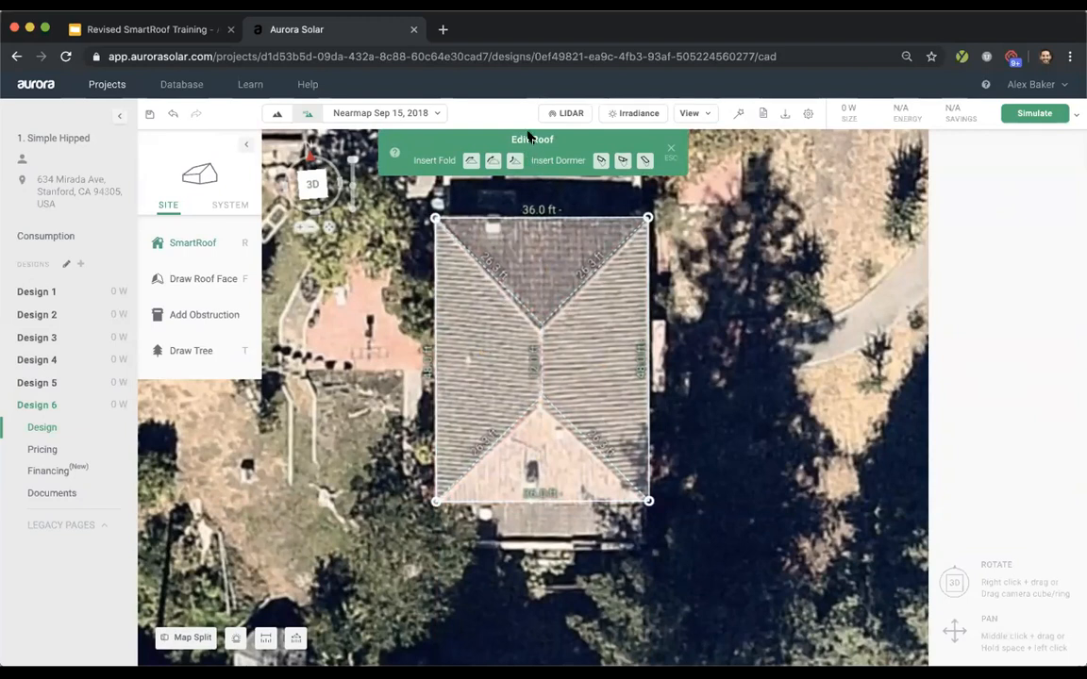
click(535, 444)
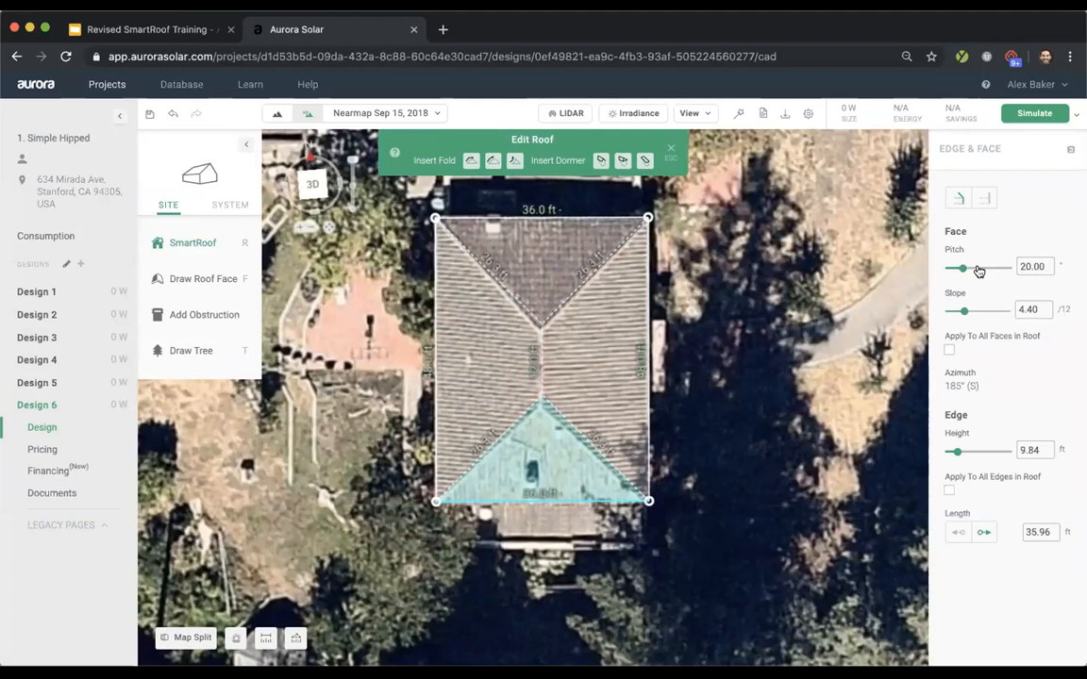
click(691, 114)
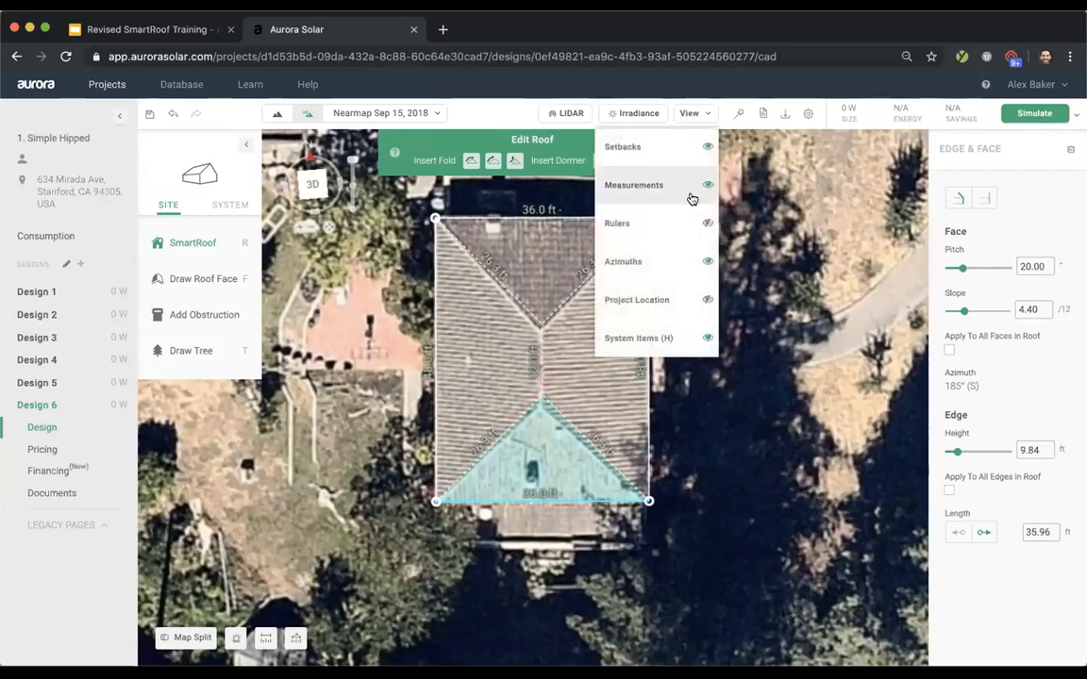
click(669, 229)
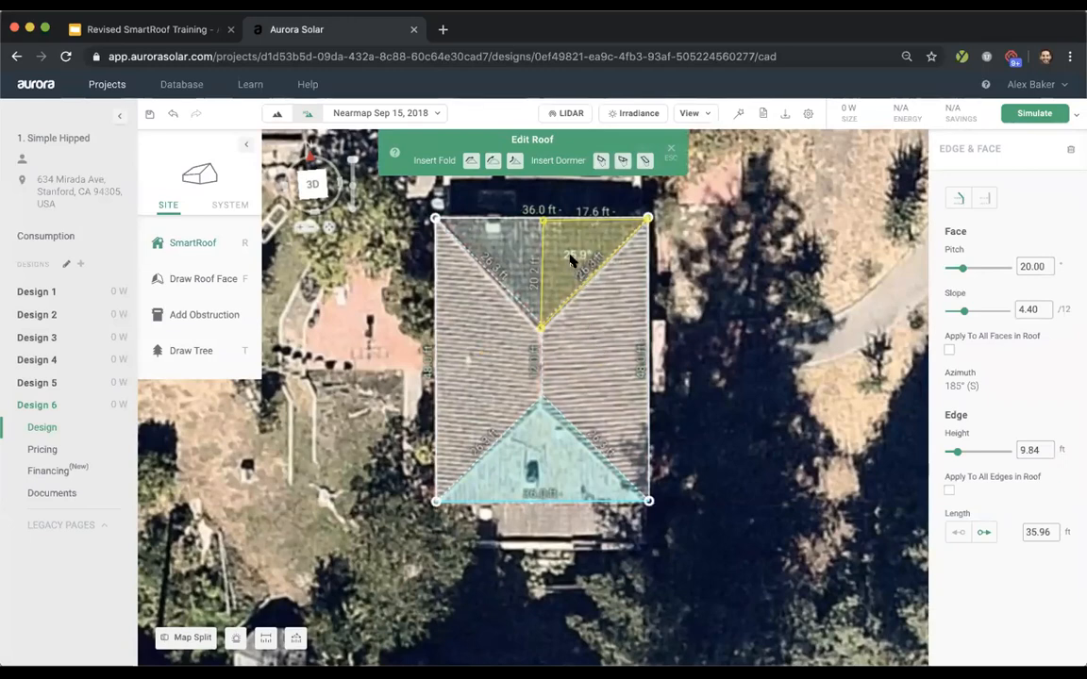
scroll(637, 420, down, 1)
scroll(637, 420, down, 3)
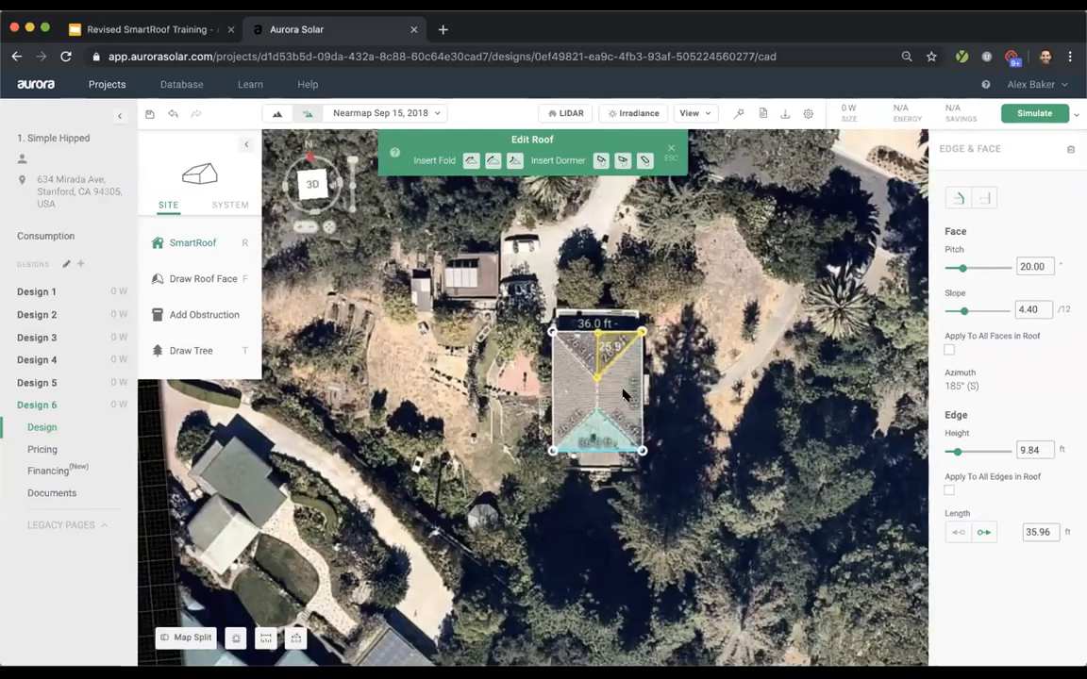
scroll(616, 363, up, 5)
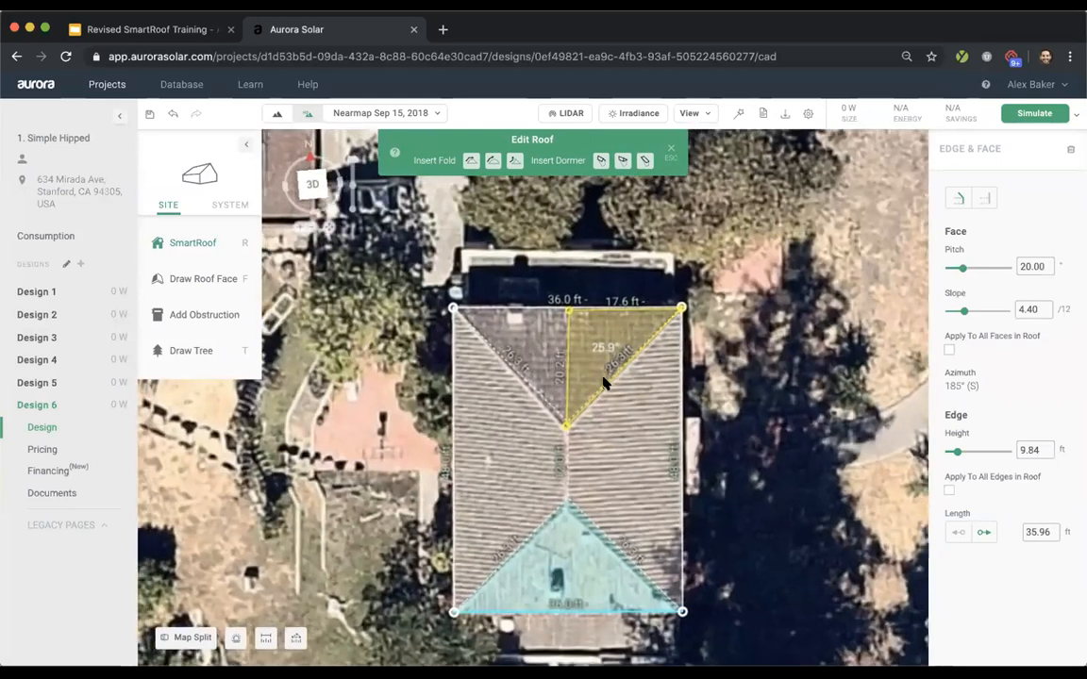
- Set the pitch of the roof's north hip face to 26° and compare its hip lines with the imagery
click(532, 335)
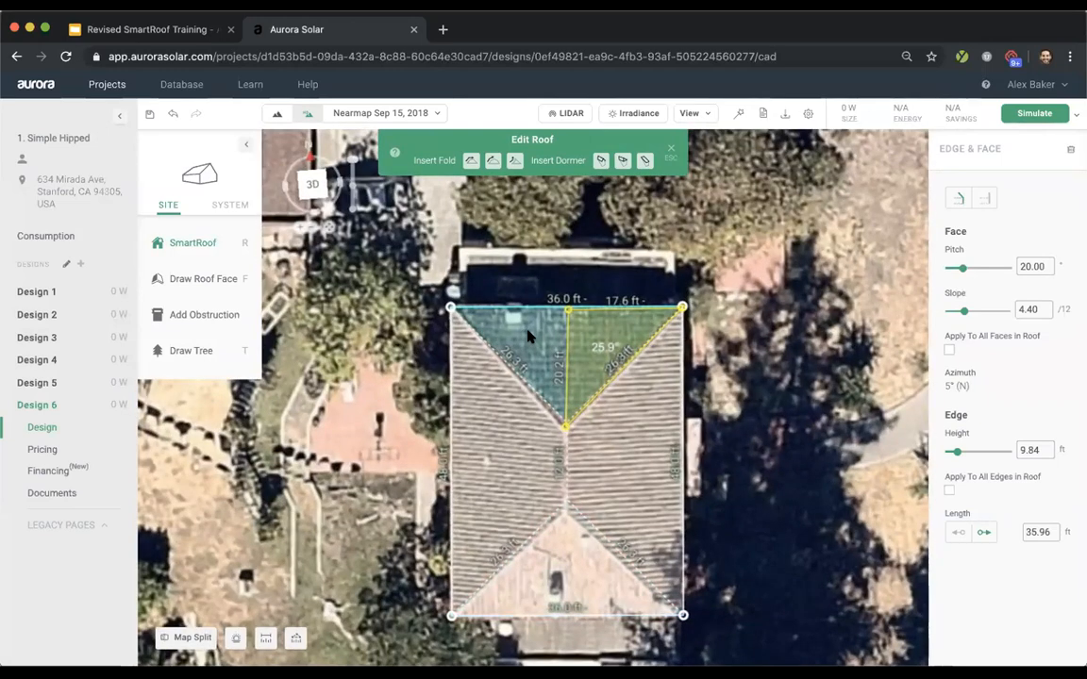
drag(1047, 266, 1003, 261)
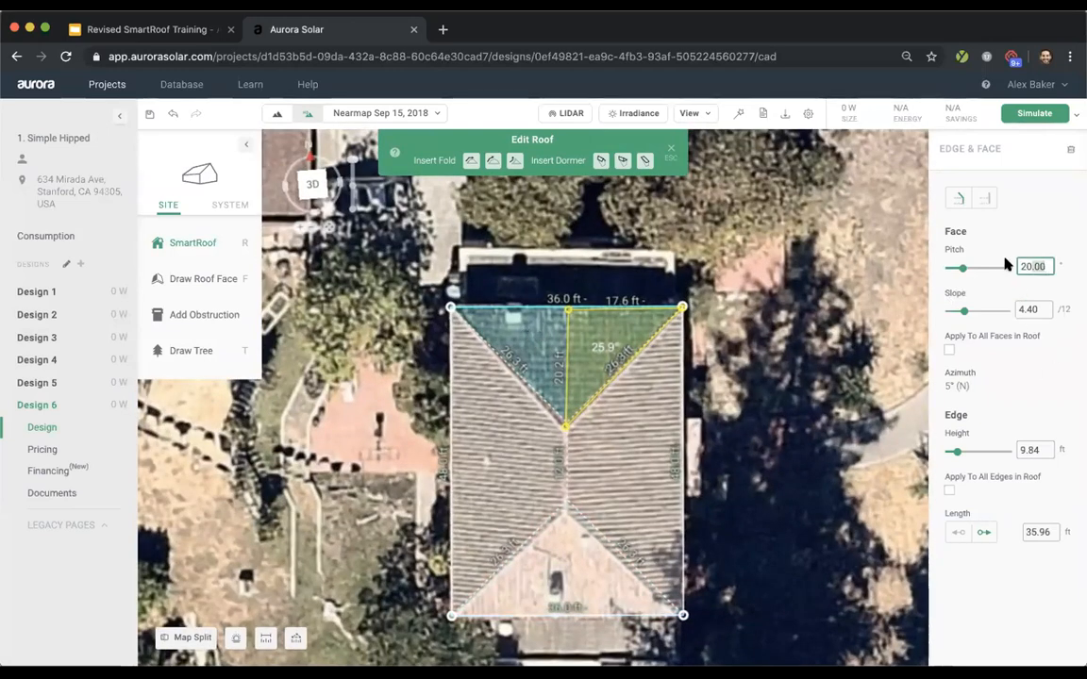
text(26)
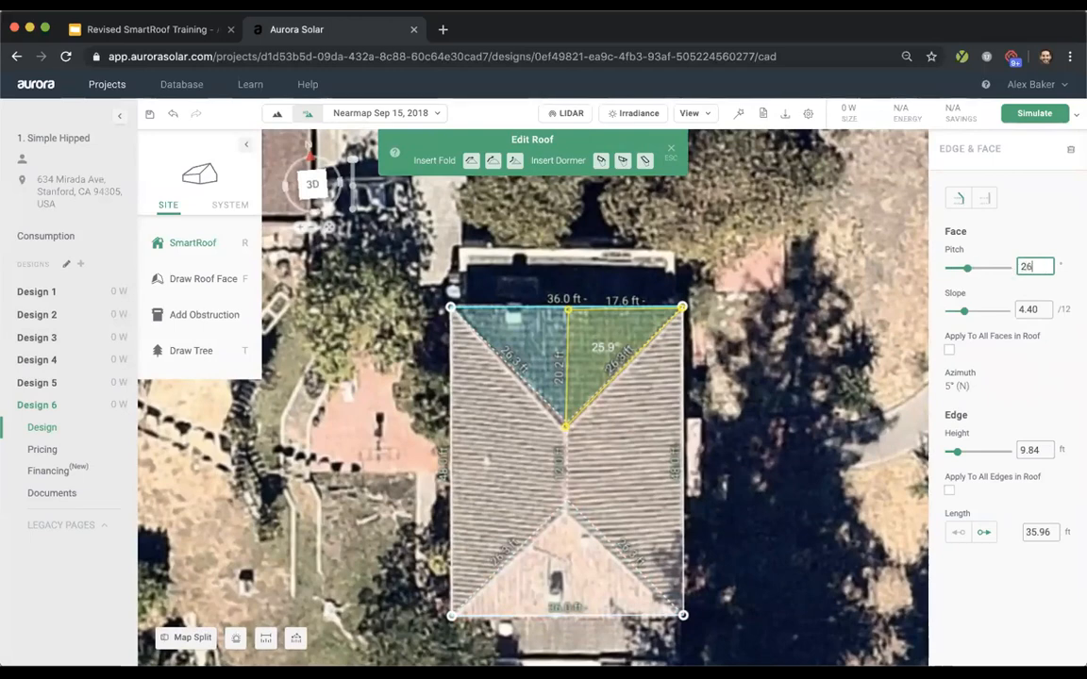
scroll(583, 375, down, 2)
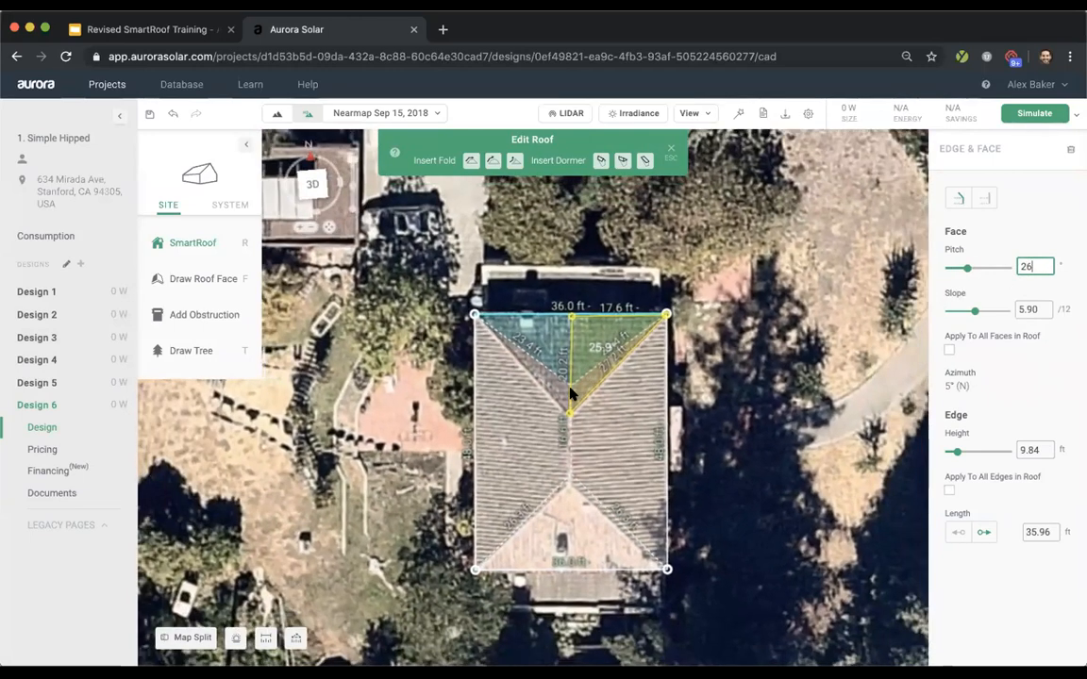
scroll(587, 397, up, 2)
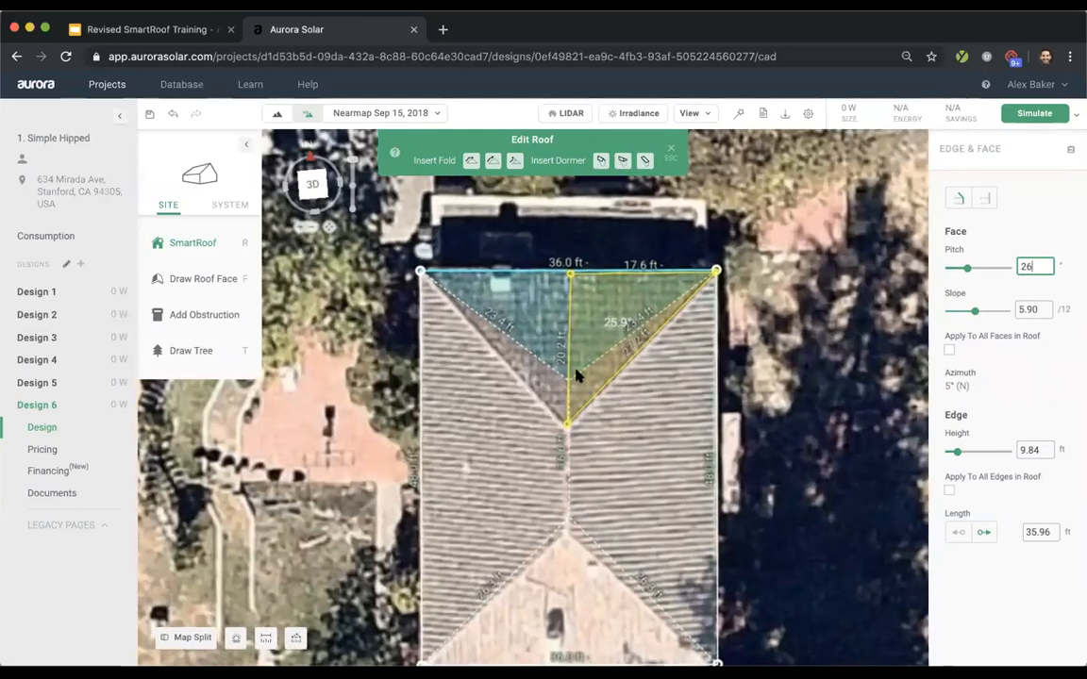
scroll(574, 372, down, 2)
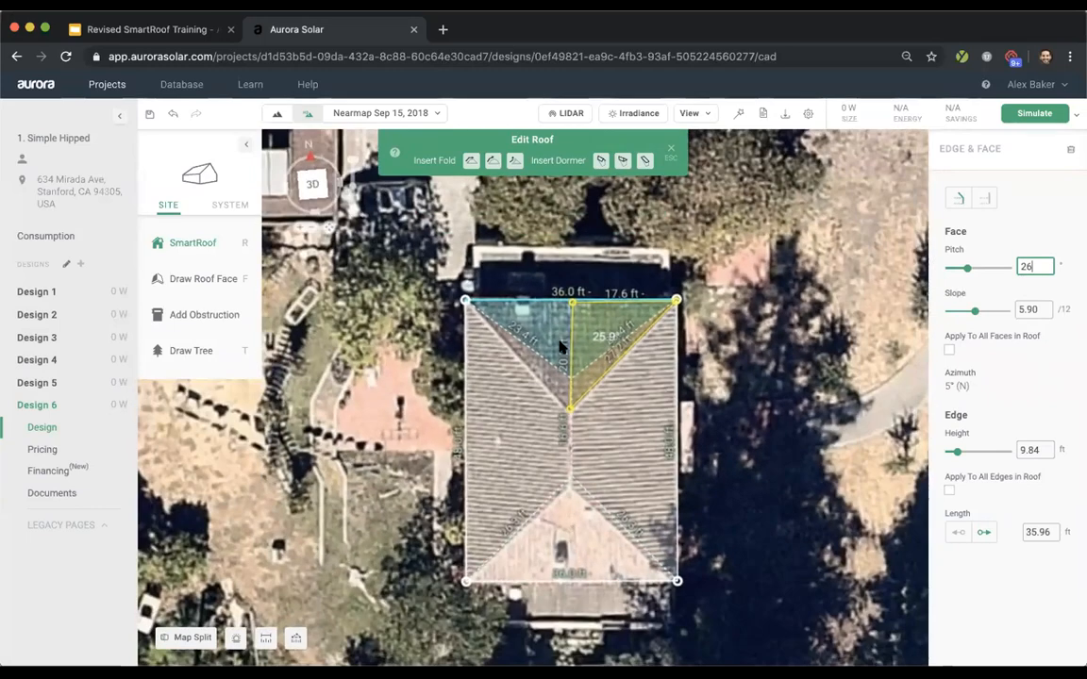
- Set the pitch of the roof's south hip face to 26° and deselect it
click(566, 538)
double_click(1010, 268)
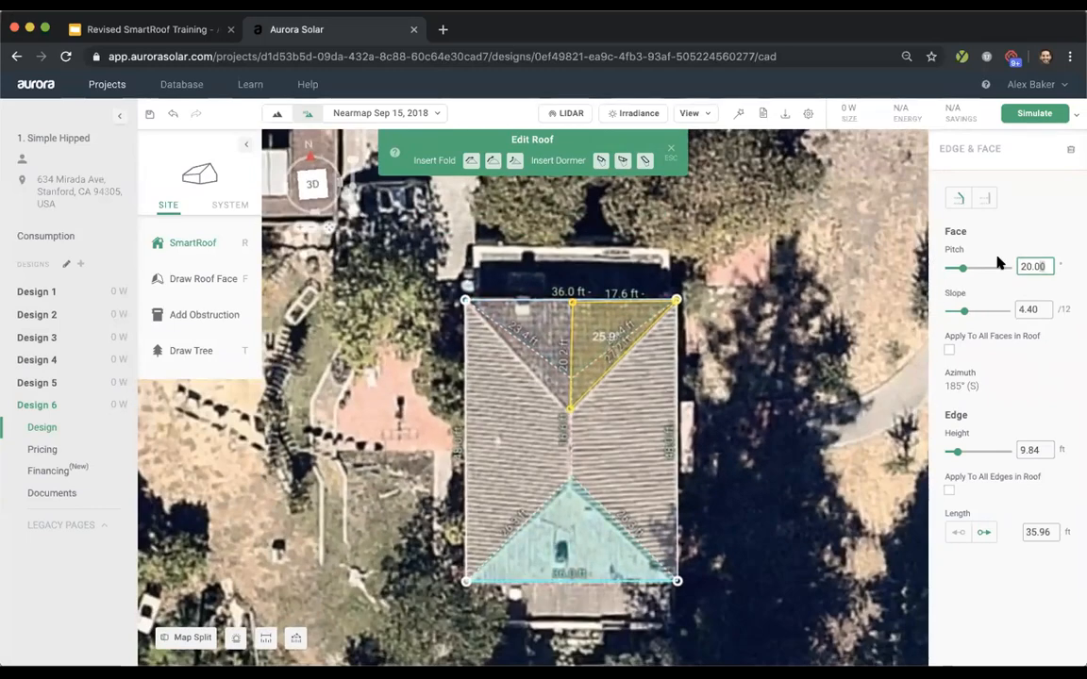
text(26)
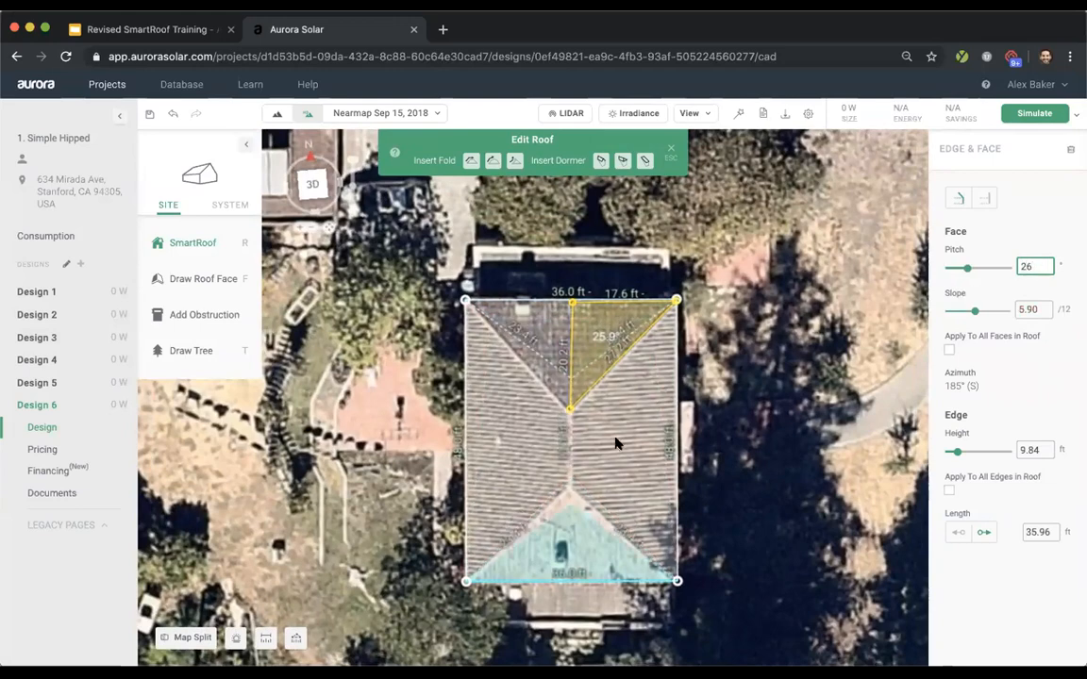
scroll(560, 434, down, 2)
click(702, 455)
scroll(600, 415, up, 2)
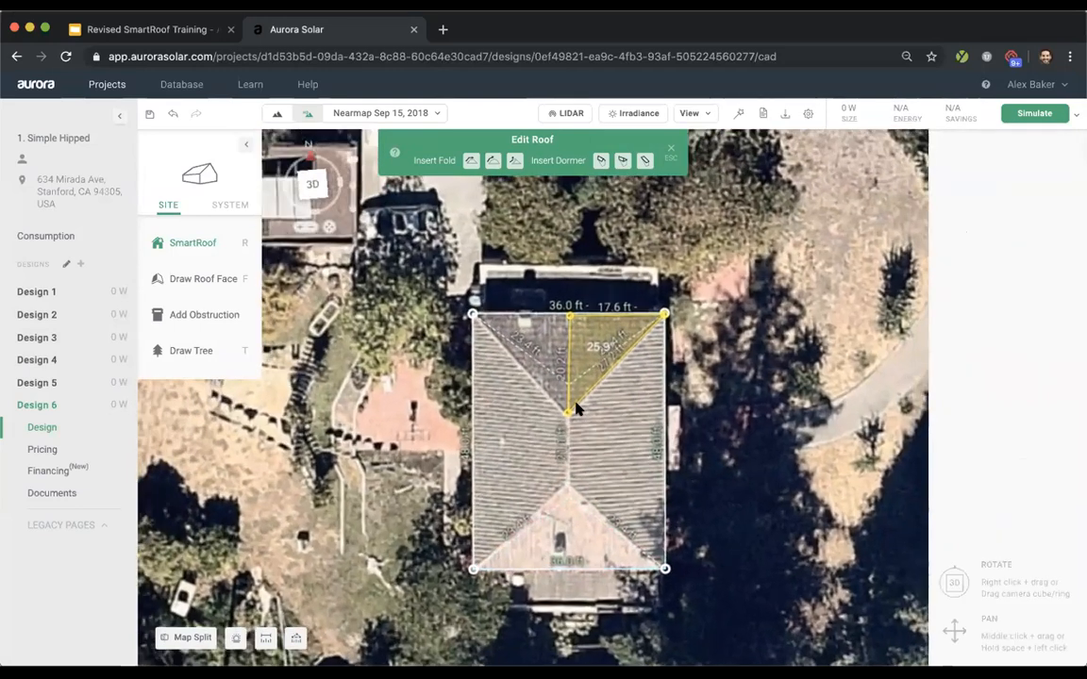
- Select the east and west roof faces together and set their pitch to 26°, trying 25° as a comparison
click(539, 456)
click(610, 459)
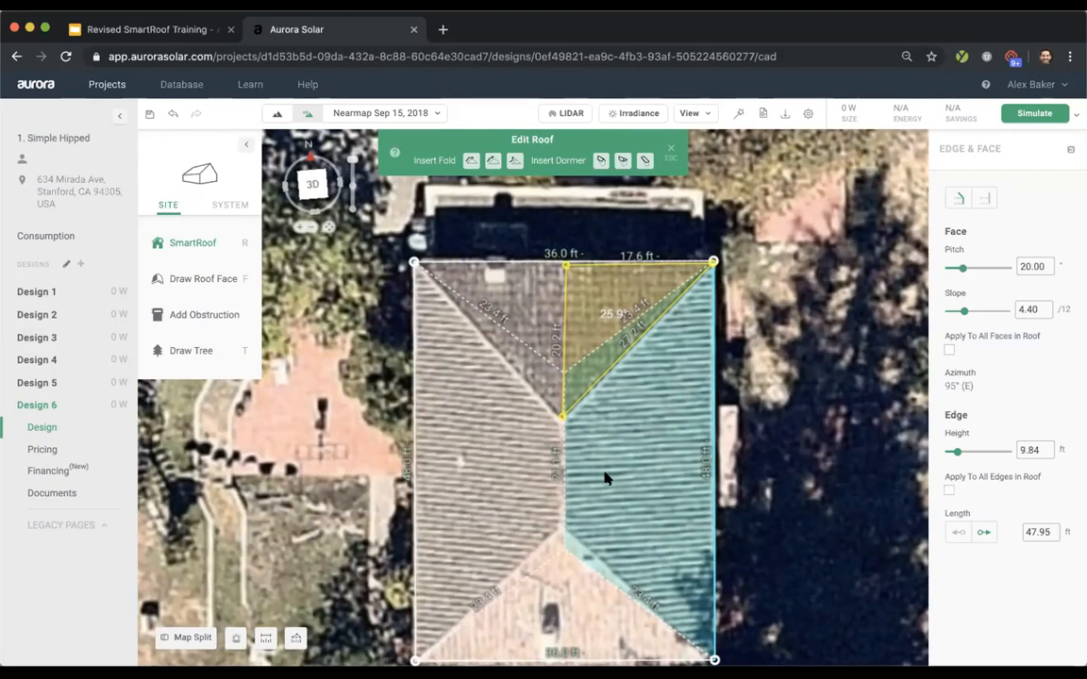
shift+click(492, 454)
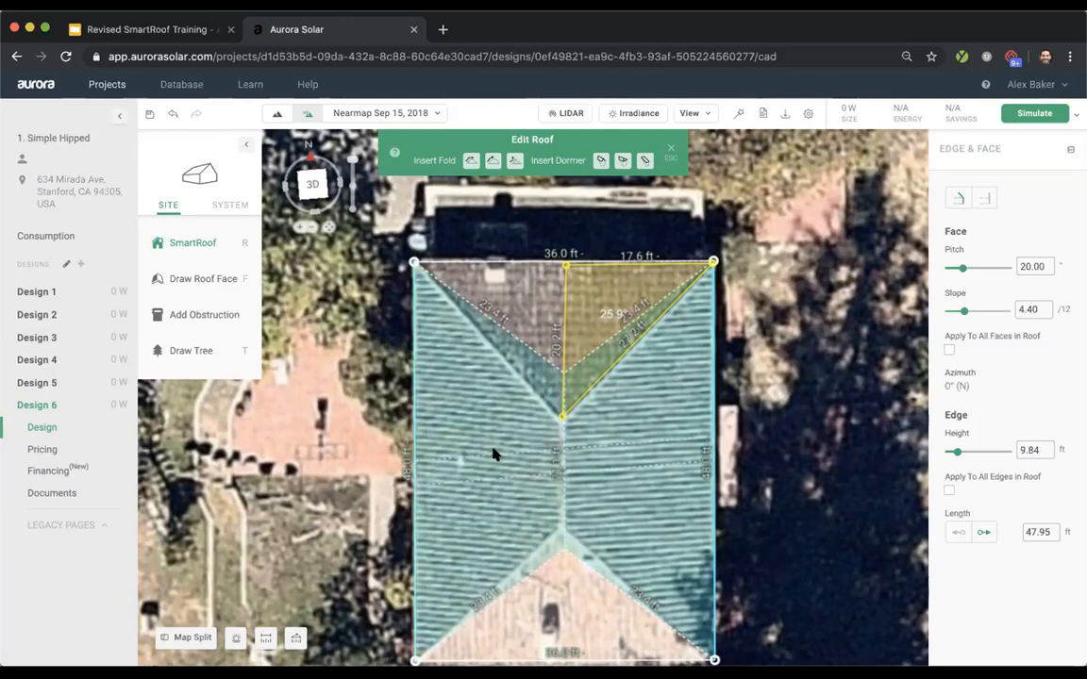
scroll(574, 432, down, 3)
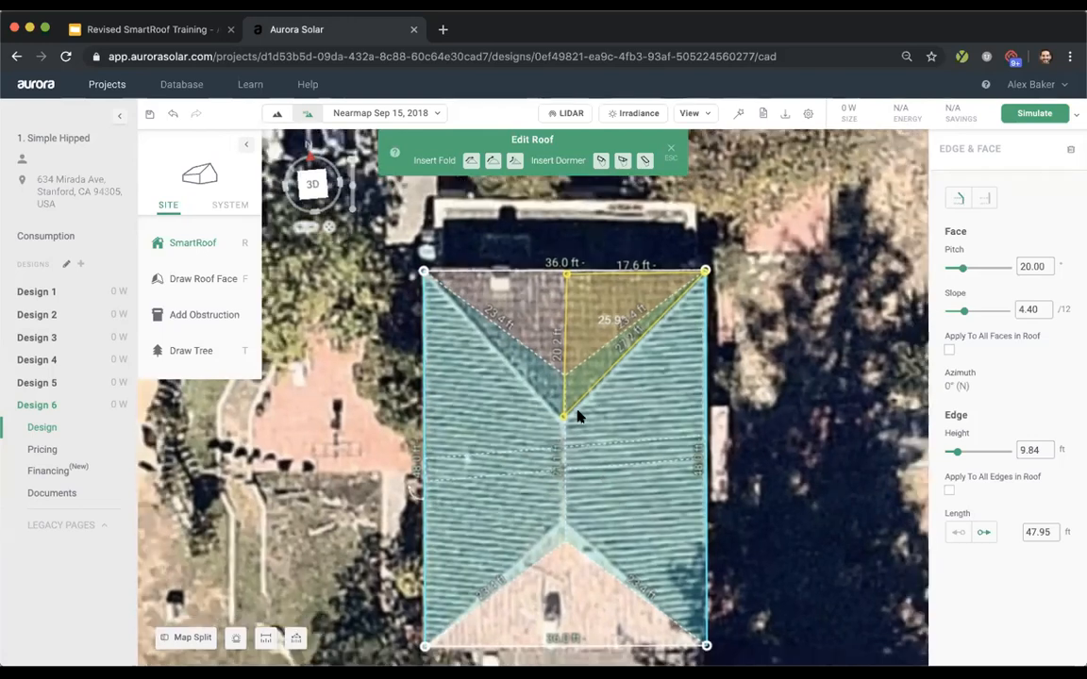
scroll(566, 547, up, 3)
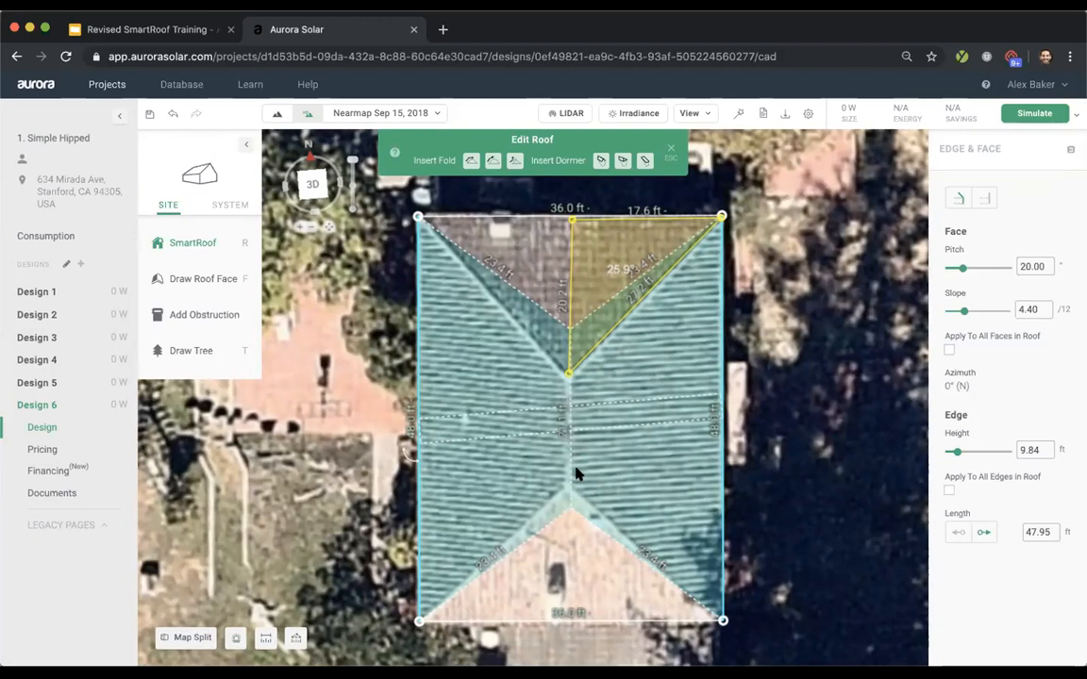
click(1034, 262)
text(21)
key(Up)
key(Up)
key(Up)
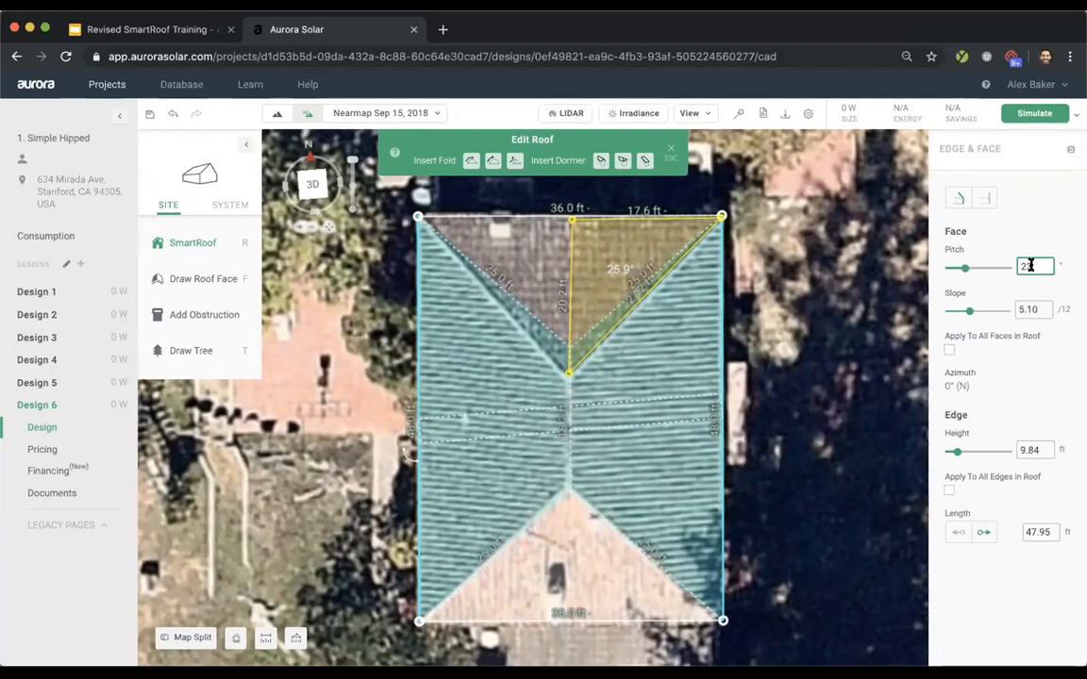
key(Up)
key(Up)
scroll(640, 340, down, 3)
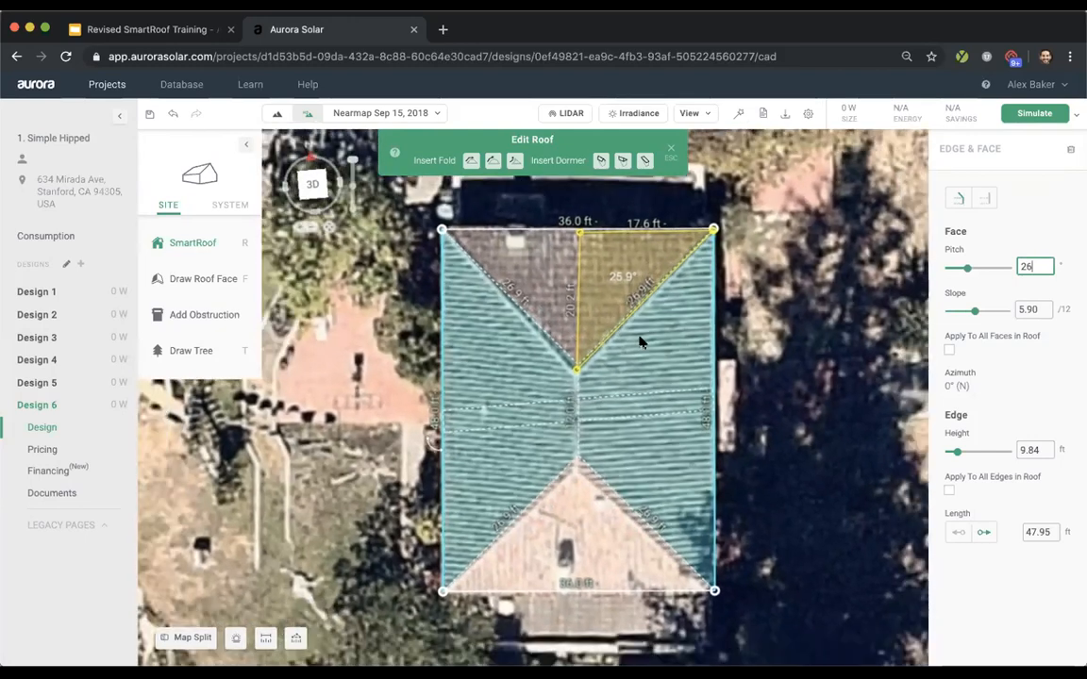
scroll(580, 425, up, 2)
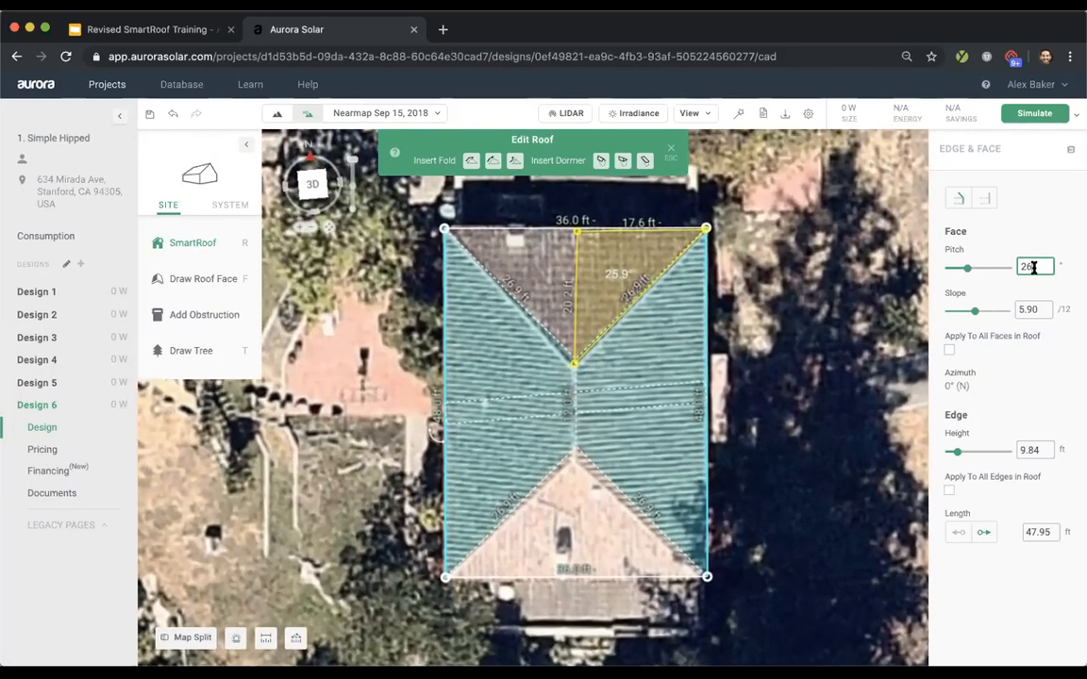
key(Down)
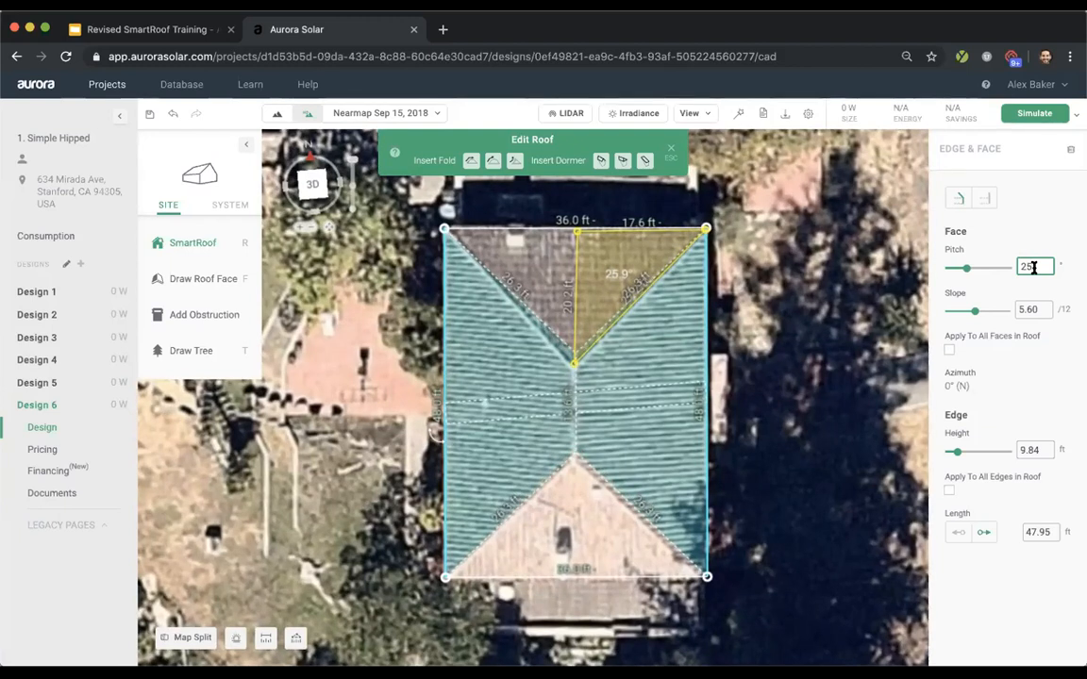
key(Up)
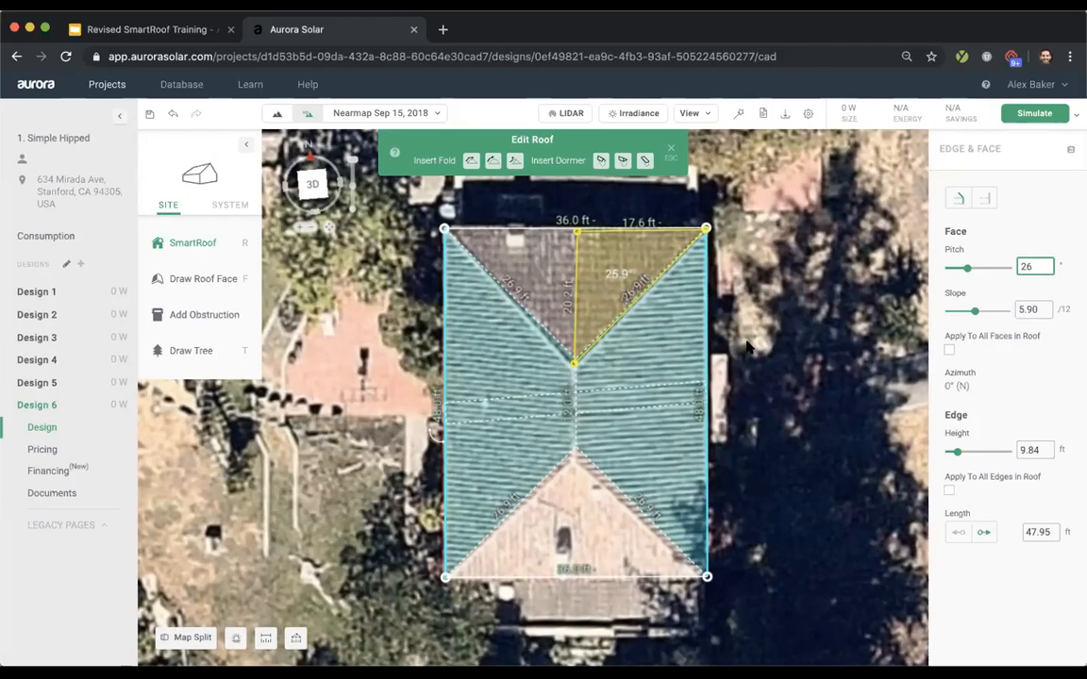
- Exit roof editing, set the whole roof to 2 stories while viewing it in 3D, and save the design
key(Escape)
right_drag(770, 463, 509, 287)
click(510, 291)
key(Escape)
right_drag(619, 339, 552, 369)
click(517, 388)
mouse_move(631, 377)
right_down()
mouse_move(619, 377)
mouse_move(634, 362)
right_up()
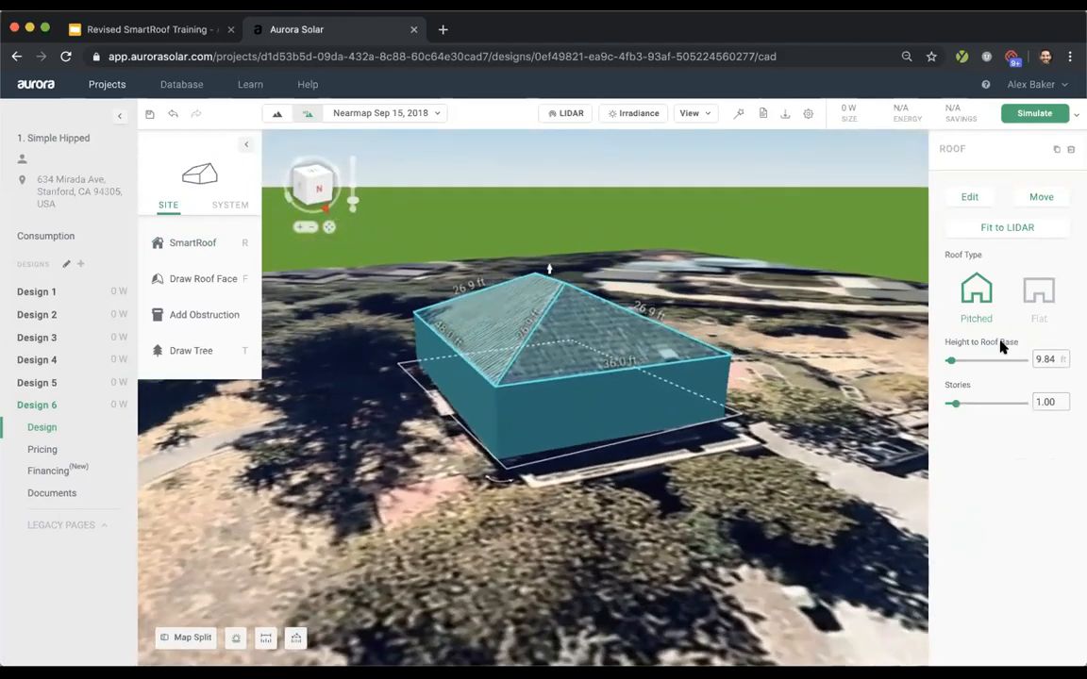
click(1028, 401)
text(2)
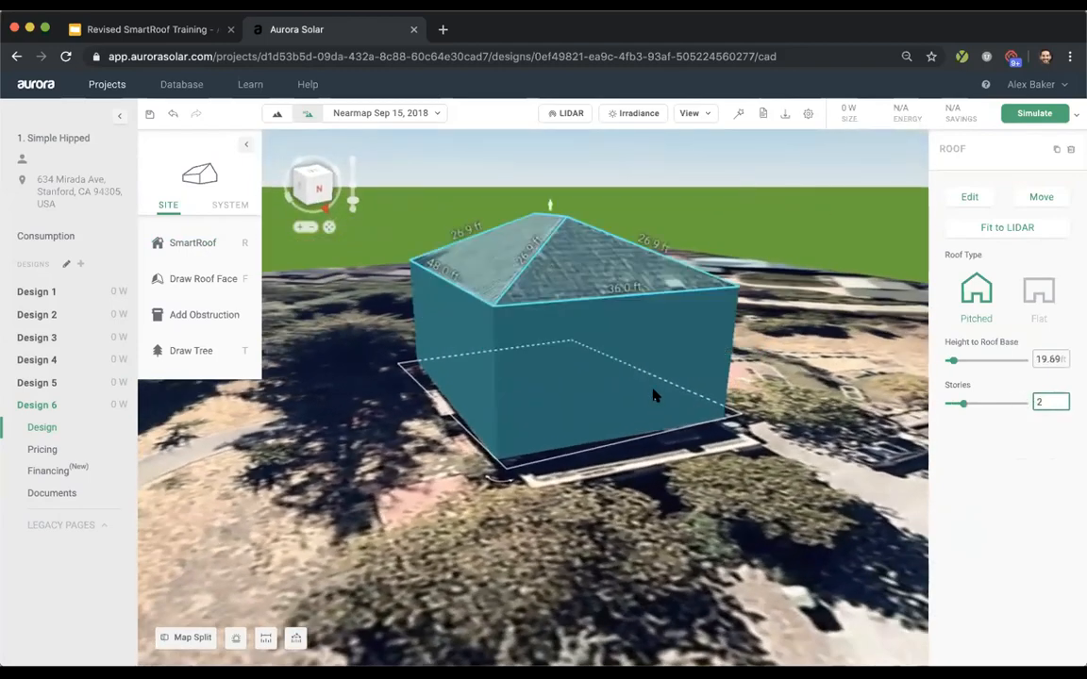
right_drag(684, 355, 718, 367)
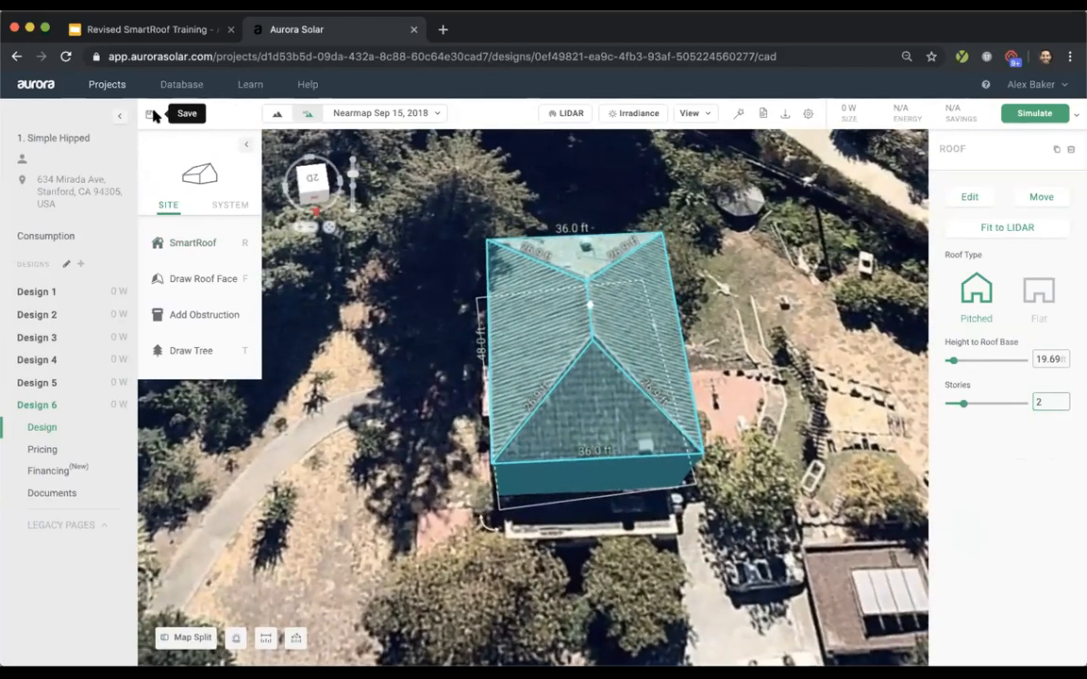
click(150, 114)
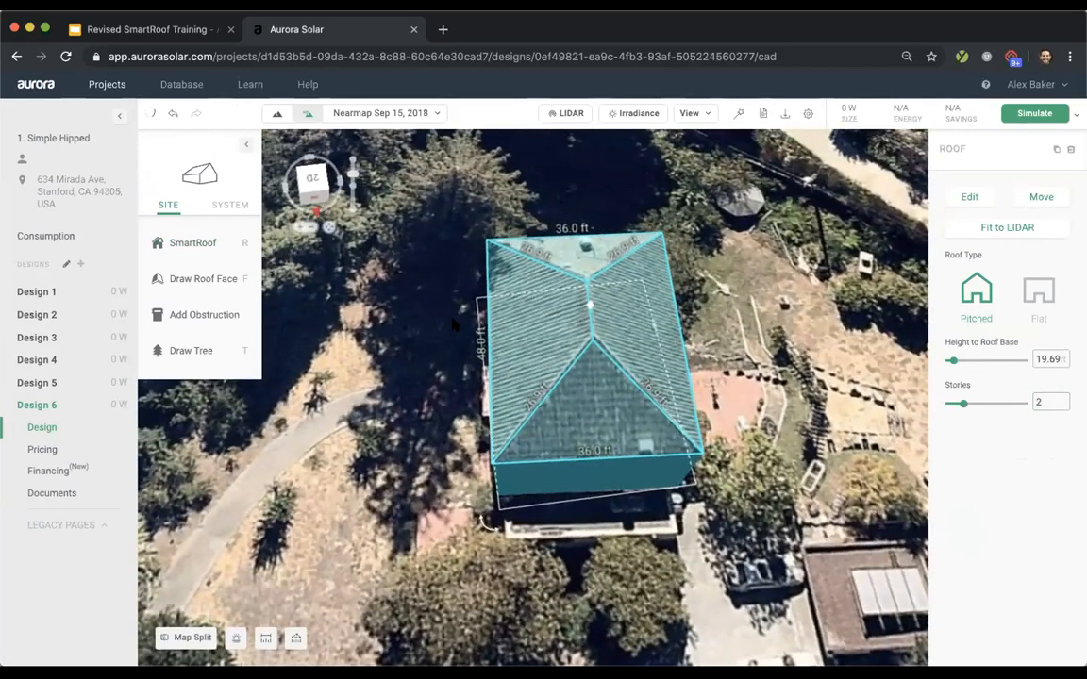
- Switch to the project "2. Gabled" and open the site model of Design 6, closer in on the house
click(107, 84)
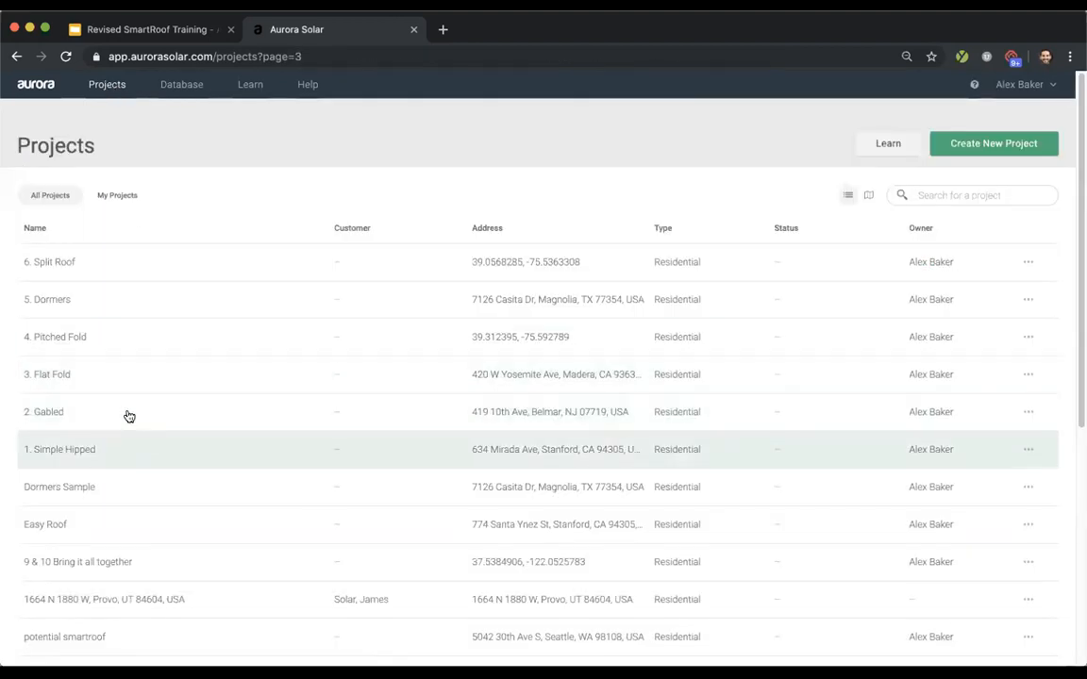
click(128, 412)
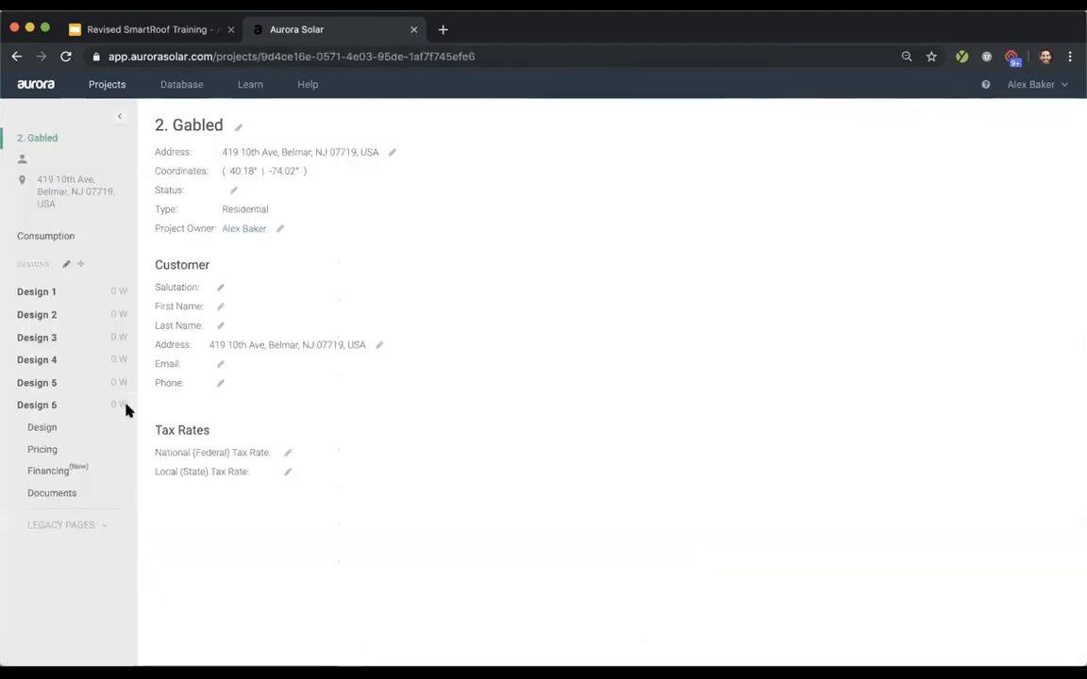
click(69, 436)
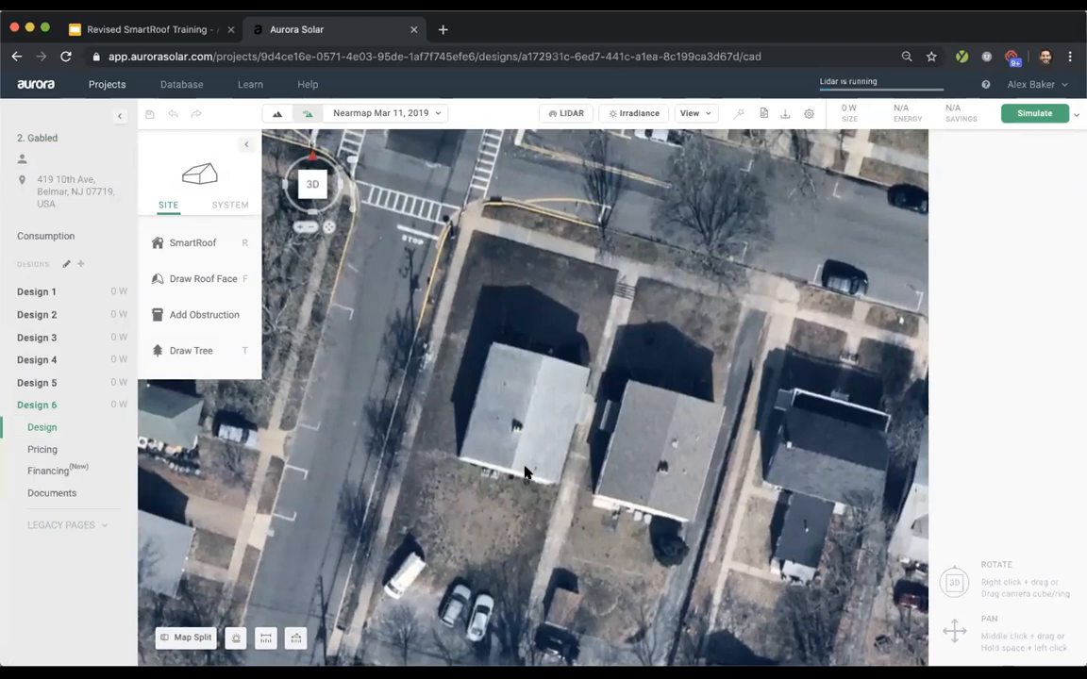
scroll(510, 454, up, 3)
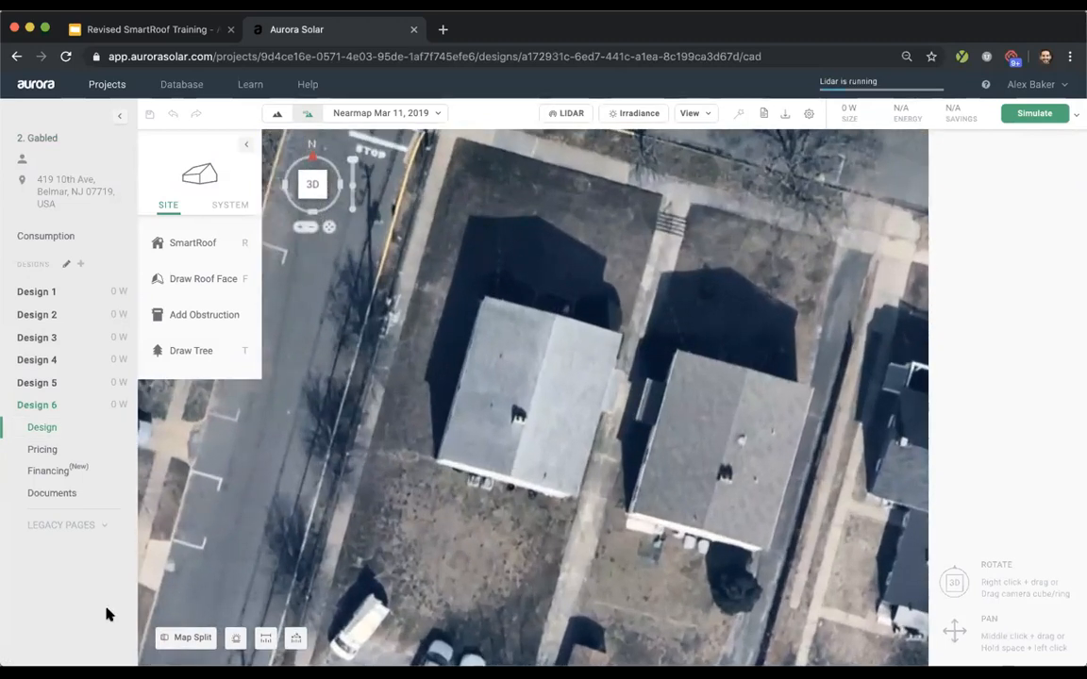
- Examine the house's gable end and stories in Street View beside the site model, then return to the full design view
click(184, 638)
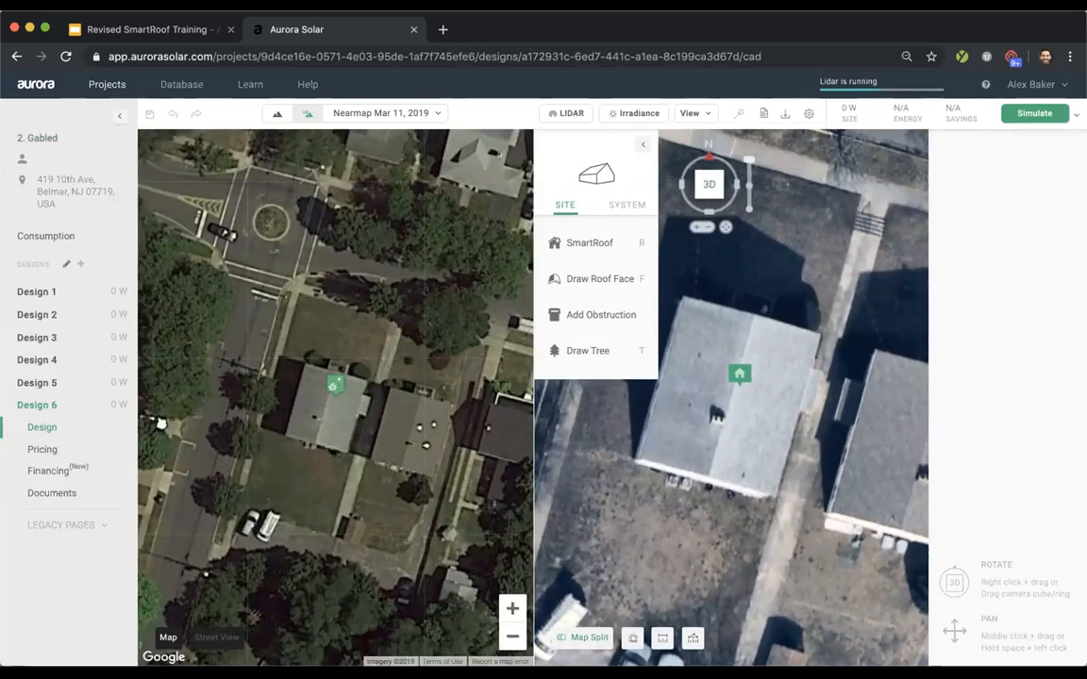
click(226, 637)
drag(189, 468, 449, 437)
click(287, 436)
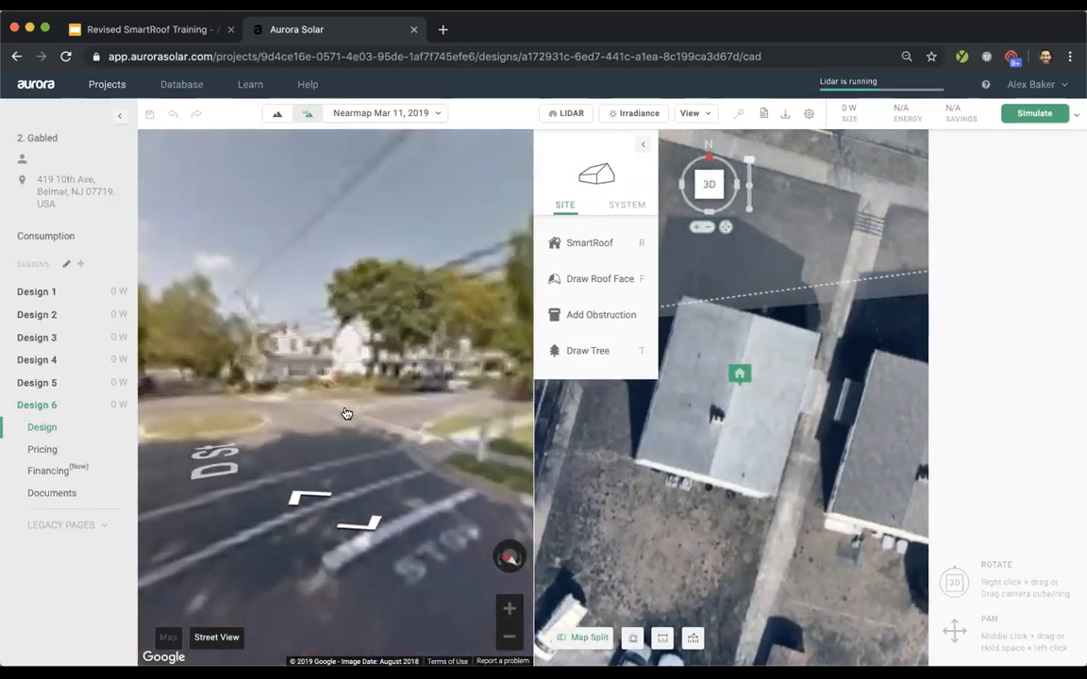
click(279, 407)
click(302, 407)
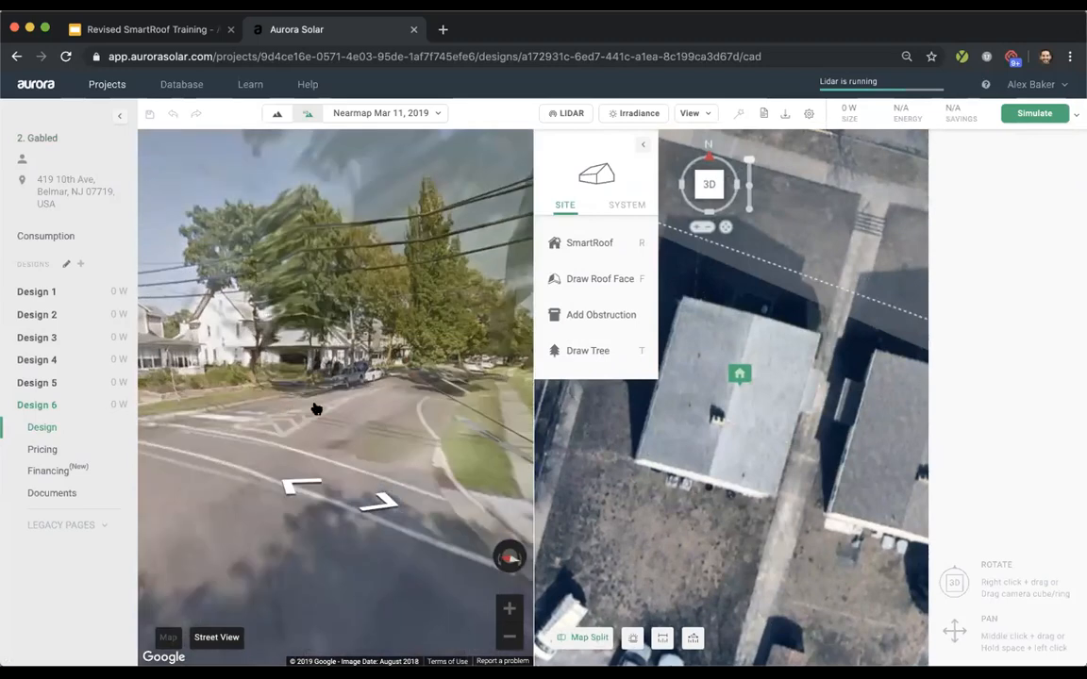
mouse_move(455, 387)
mouse_down()
mouse_move(311, 372)
mouse_move(247, 341)
mouse_up()
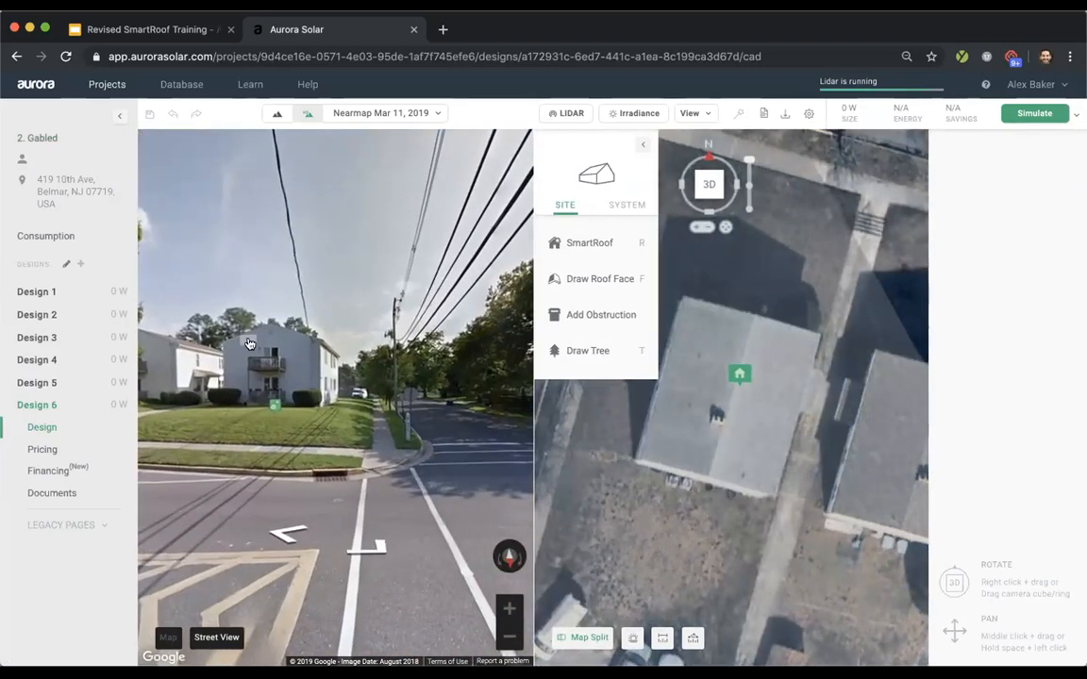
click(247, 342)
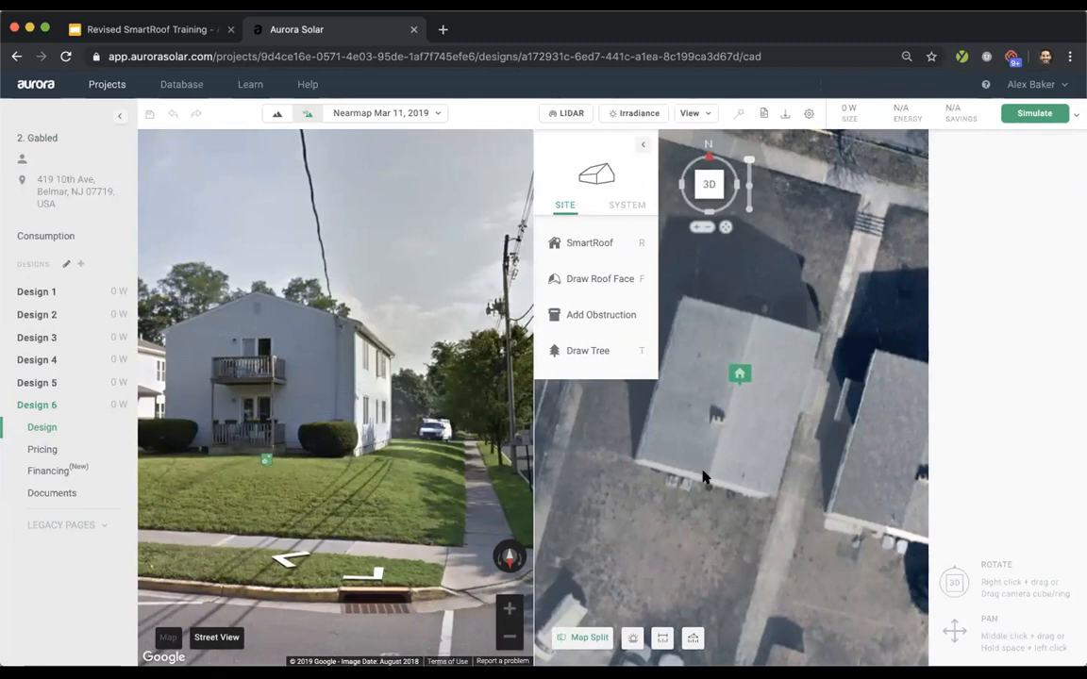
click(196, 332)
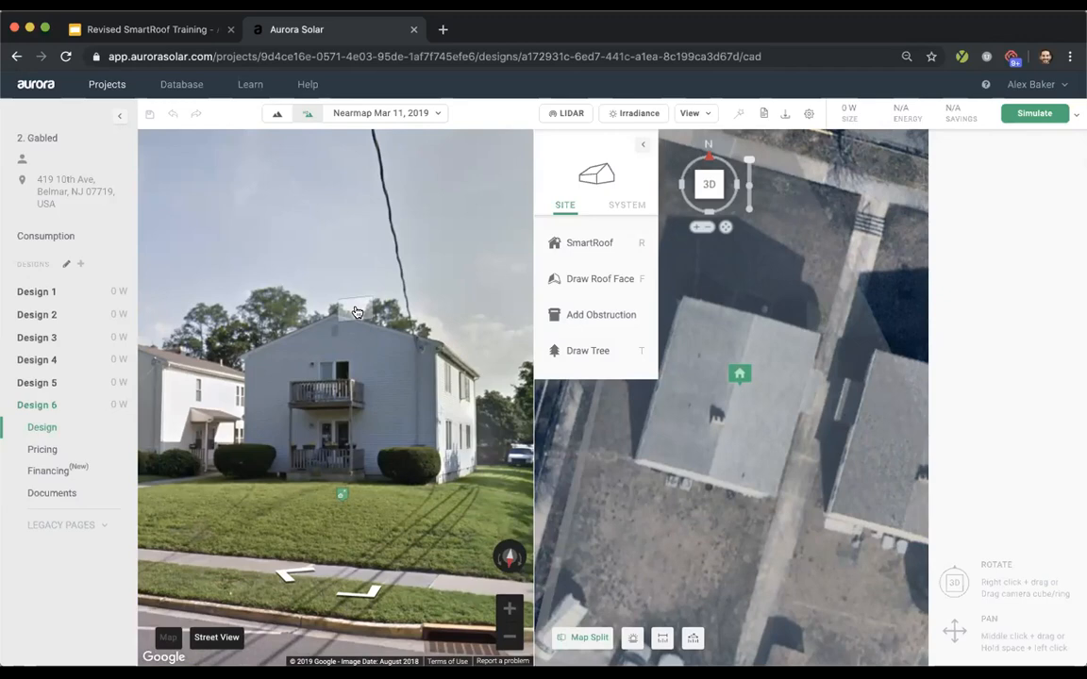
click(585, 637)
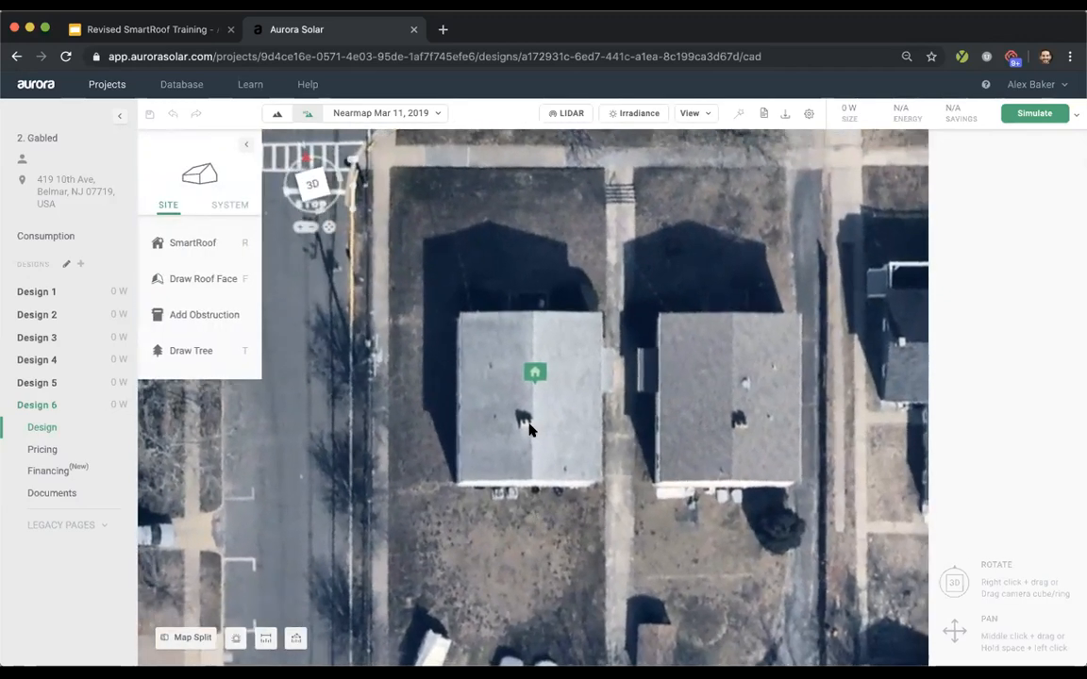
- Draw a pitched SmartRoof around the house's rectangular roof outline, about 34.1 ft by 40.3 ft
scroll(530, 429, up, 3)
mouse_move(193, 242)
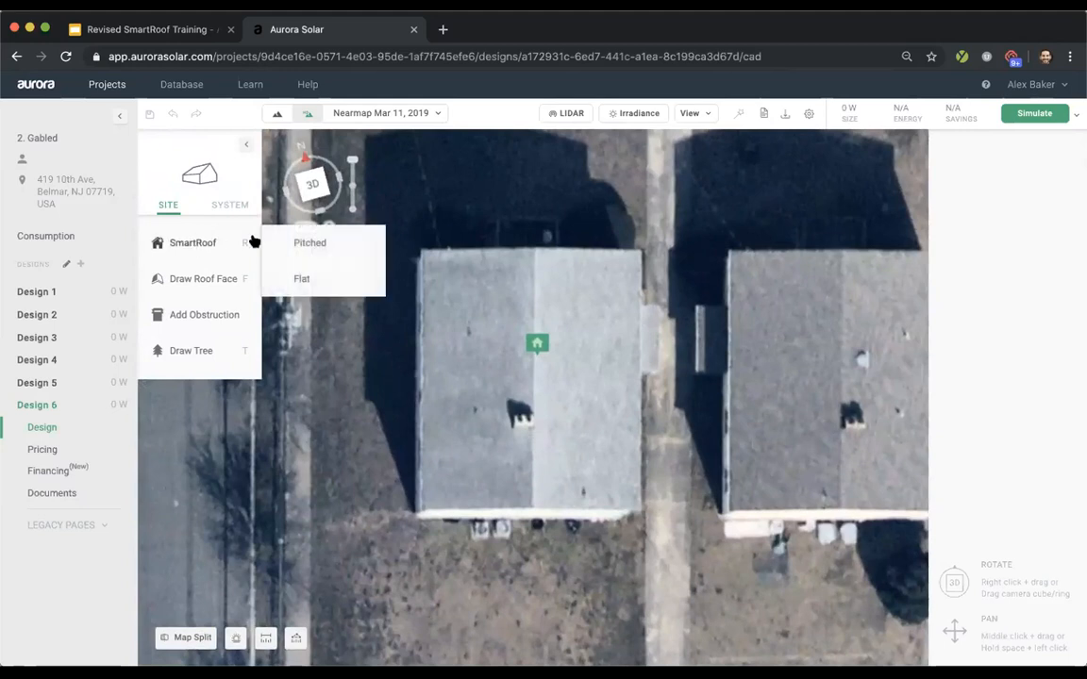
click(316, 239)
click(639, 248)
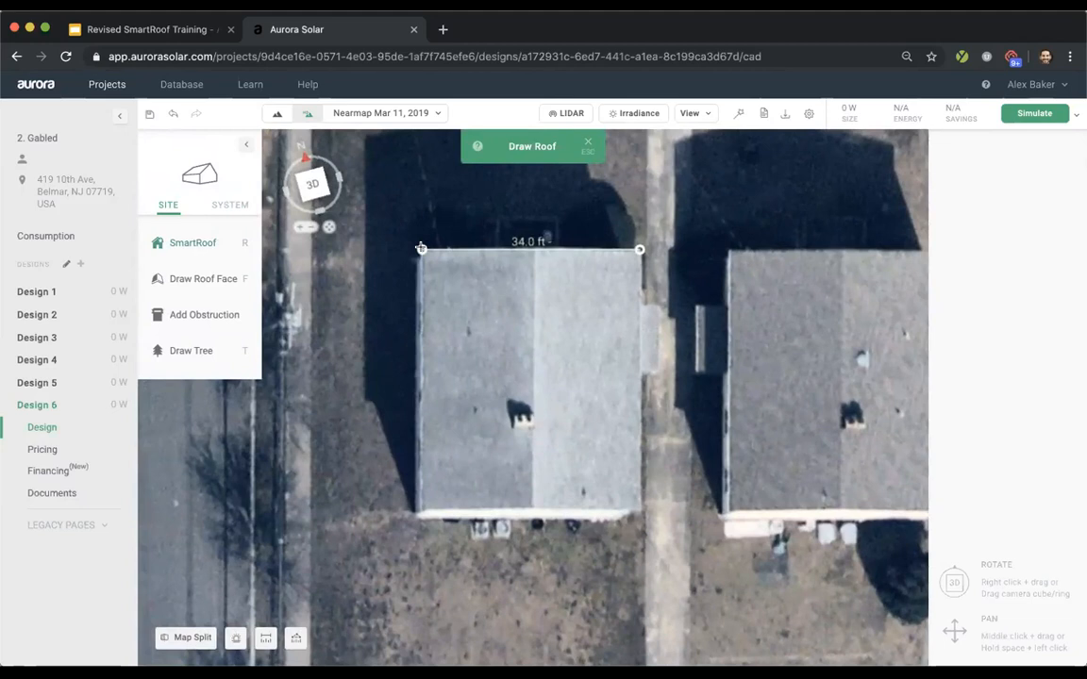
click(421, 249)
click(420, 506)
click(636, 507)
click(639, 250)
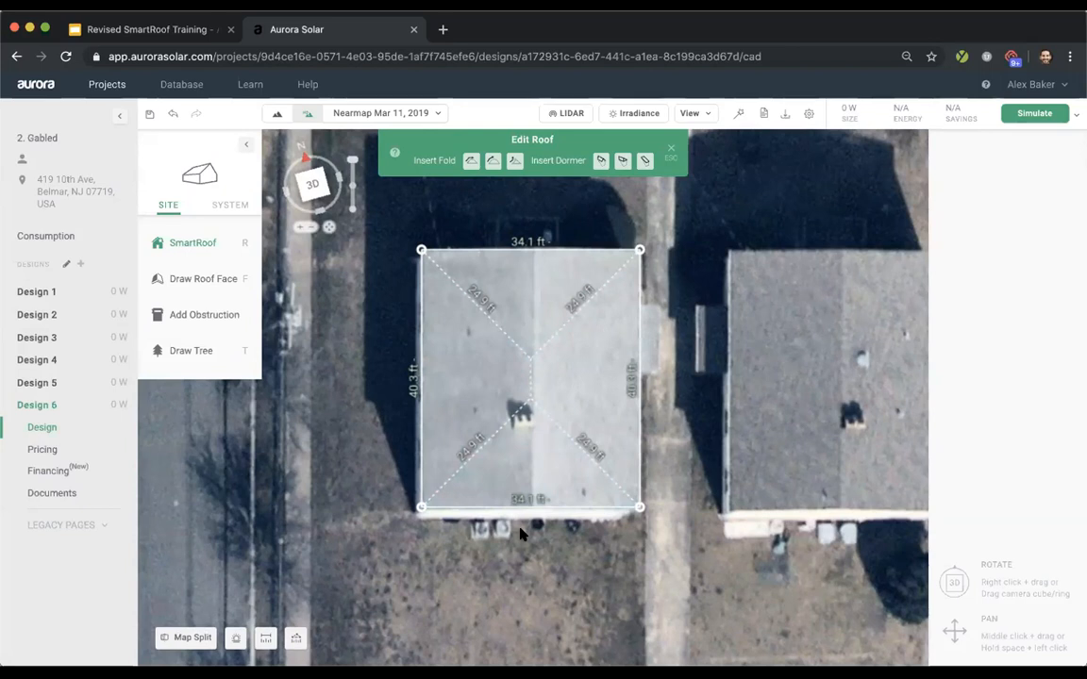
- Turn the roof's north and south hip faces into vertical gable walls and exit roof editing
click(532, 312)
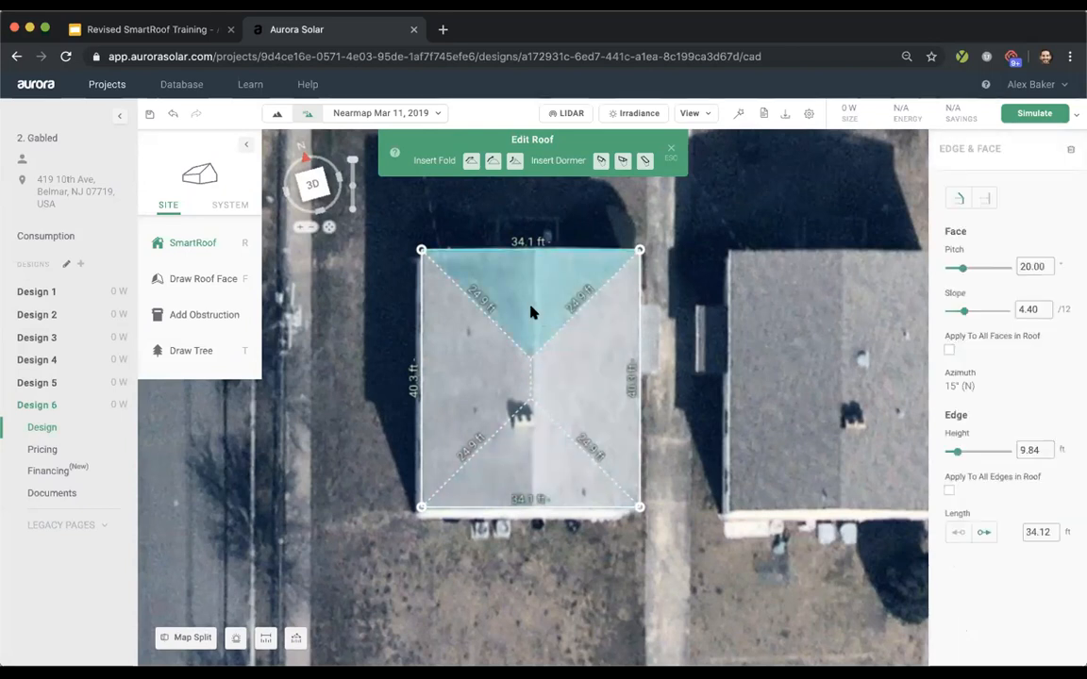
click(985, 197)
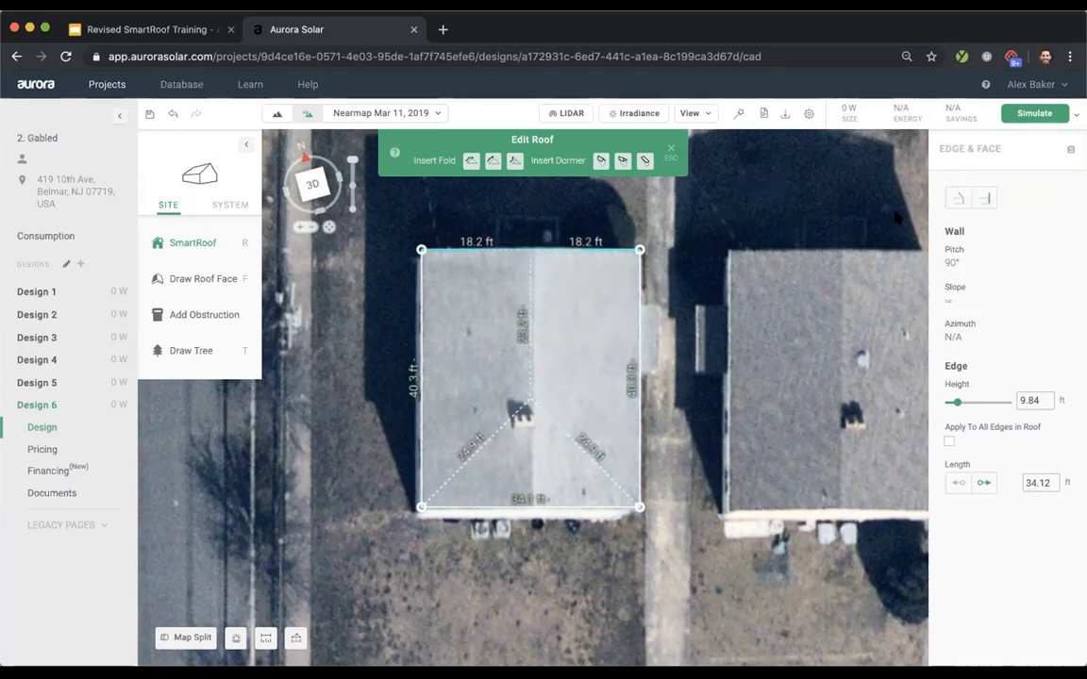
click(957, 201)
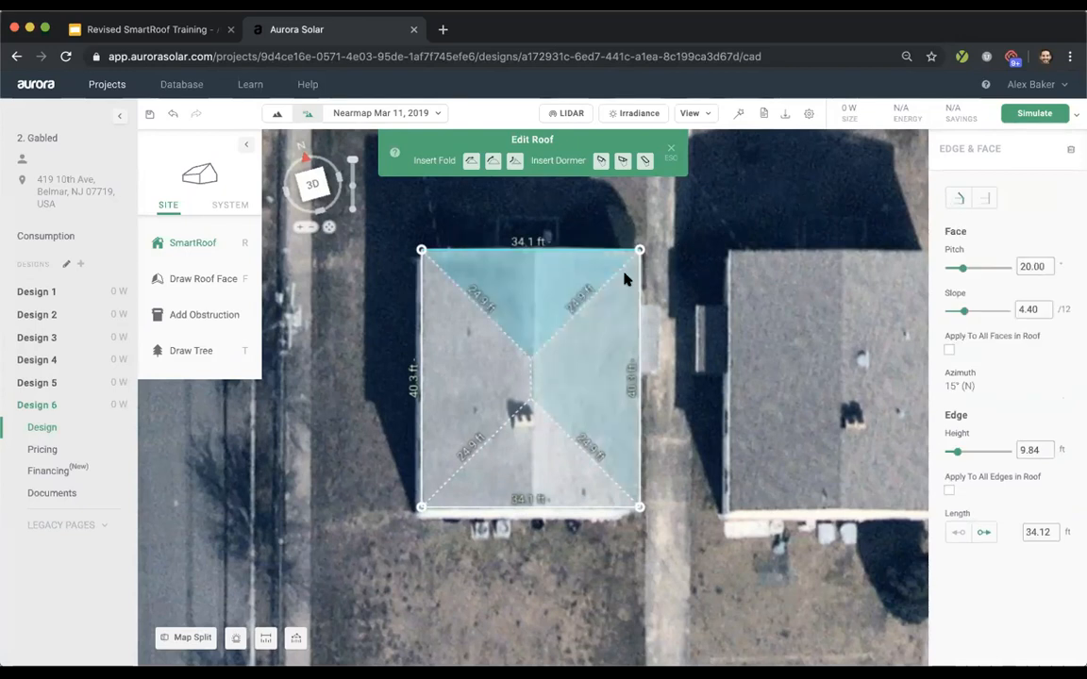
click(984, 198)
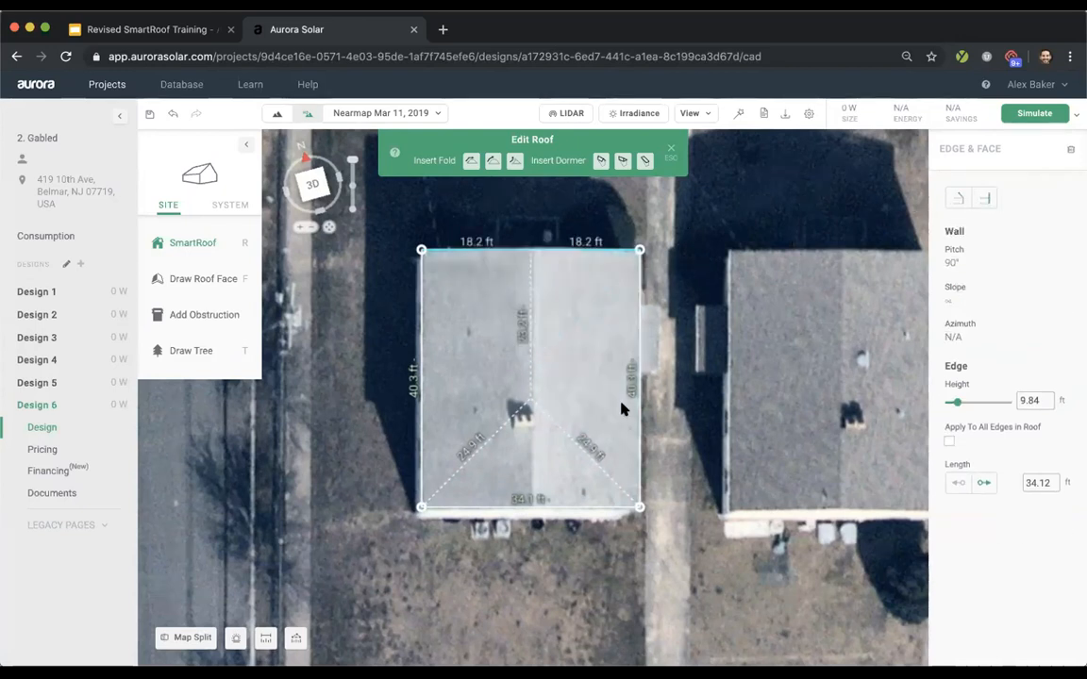
click(538, 466)
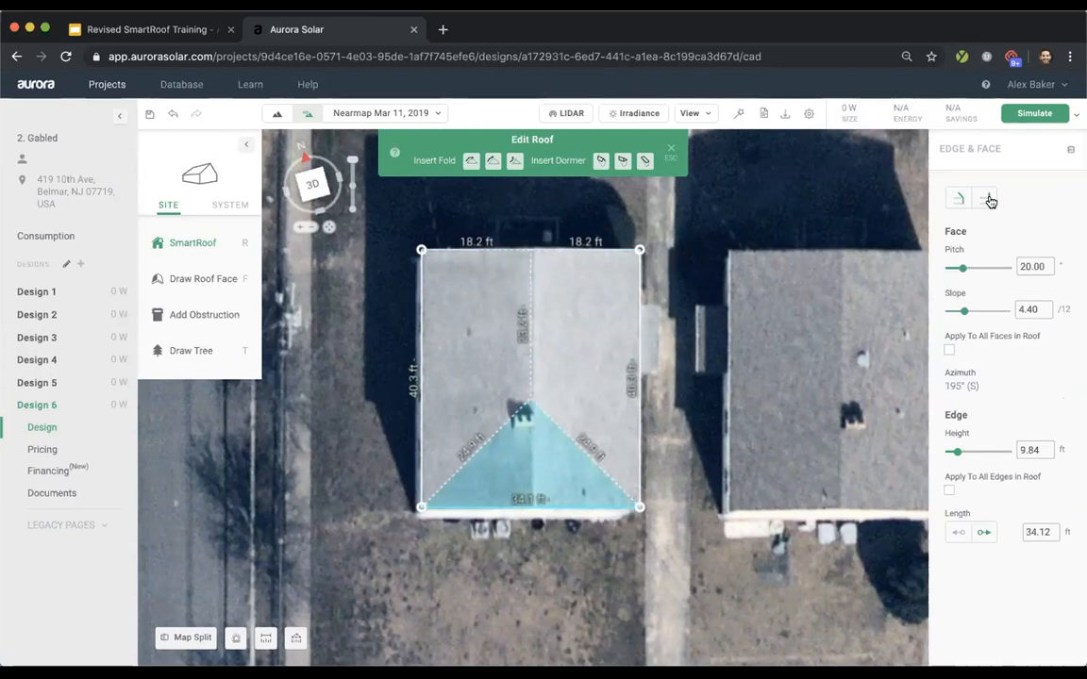
click(990, 201)
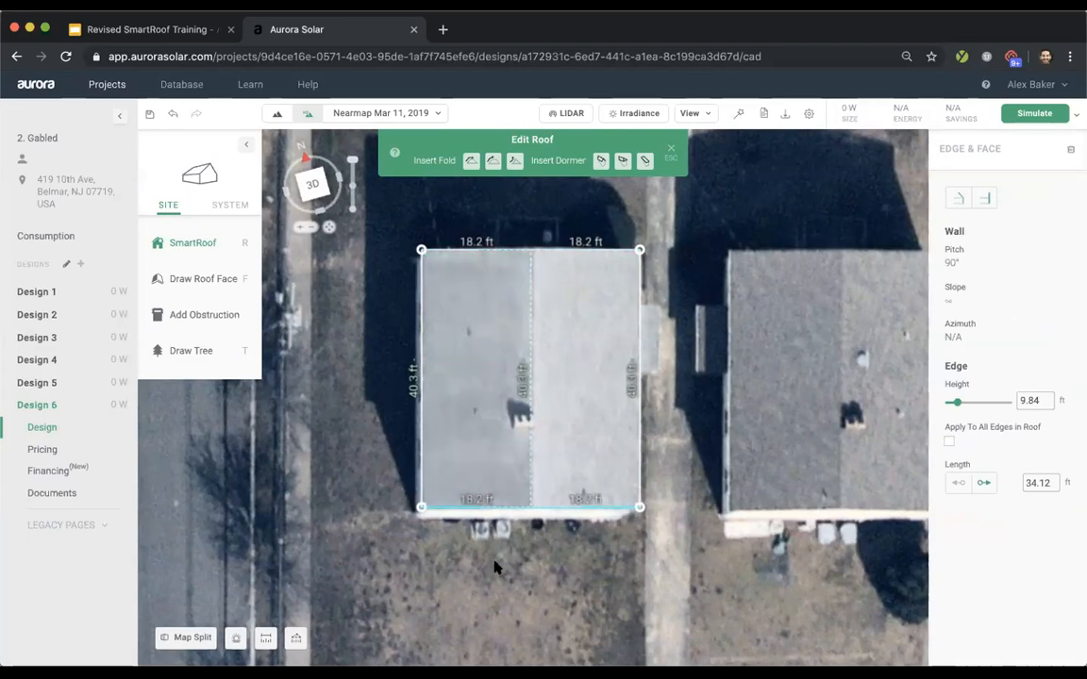
right_drag(528, 426, 514, 286)
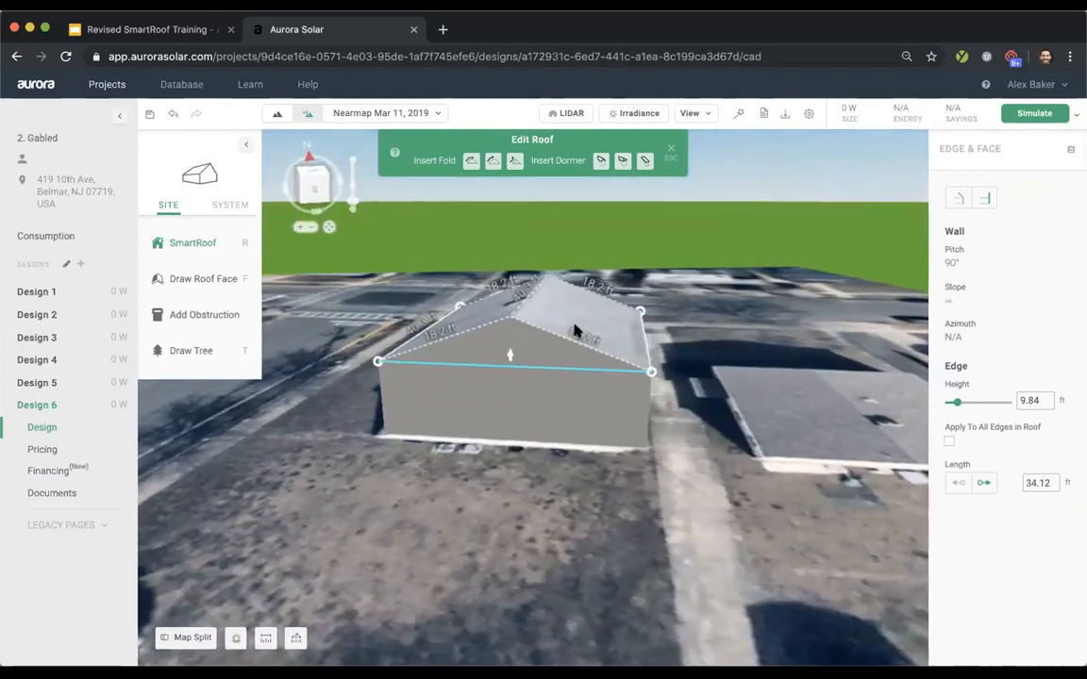
click(765, 350)
- Raise the whole gabled roof in 3D to 2 stories, a roof base height of 19.68 ft
right_drag(597, 420, 895, 373)
click(520, 353)
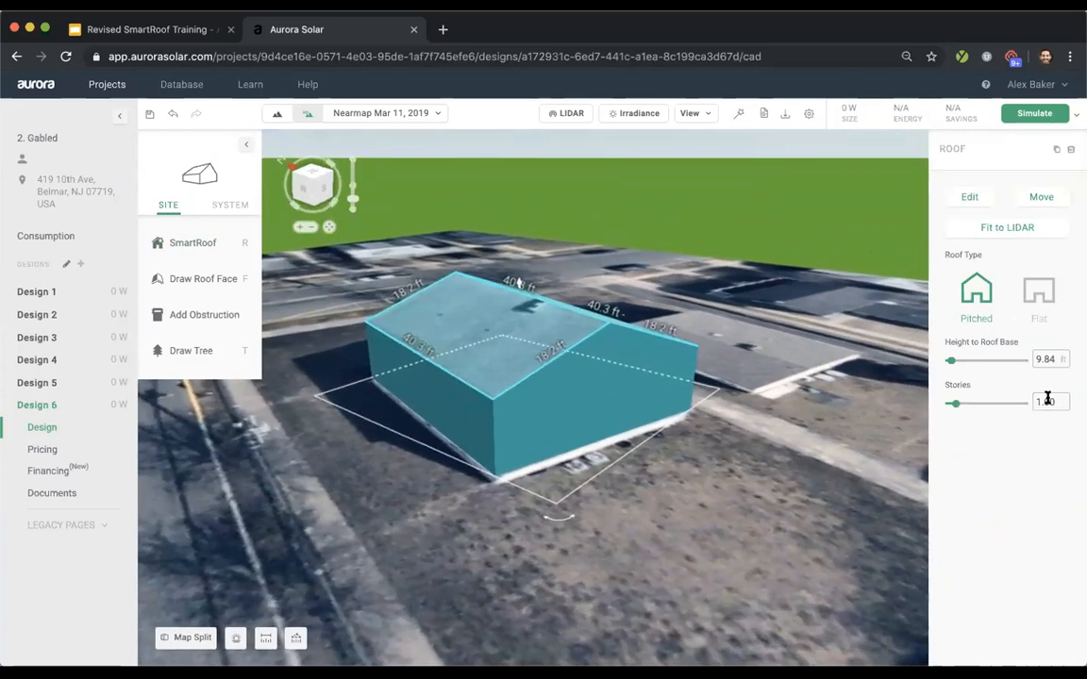
drag(952, 340, 1019, 341)
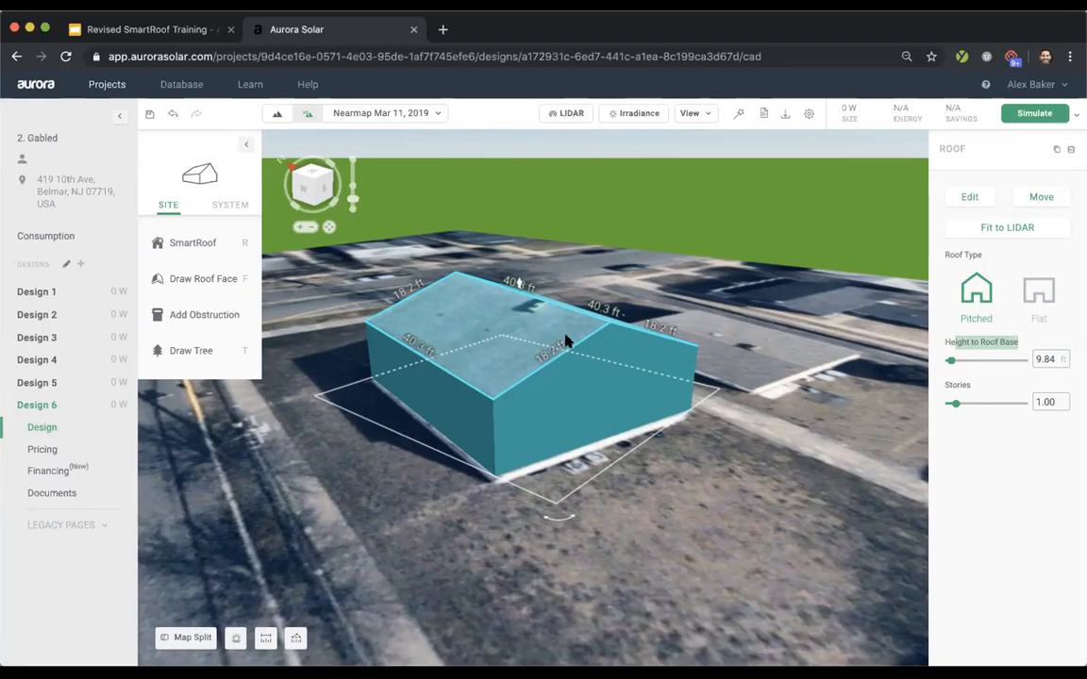
right_drag(728, 311, 514, 286)
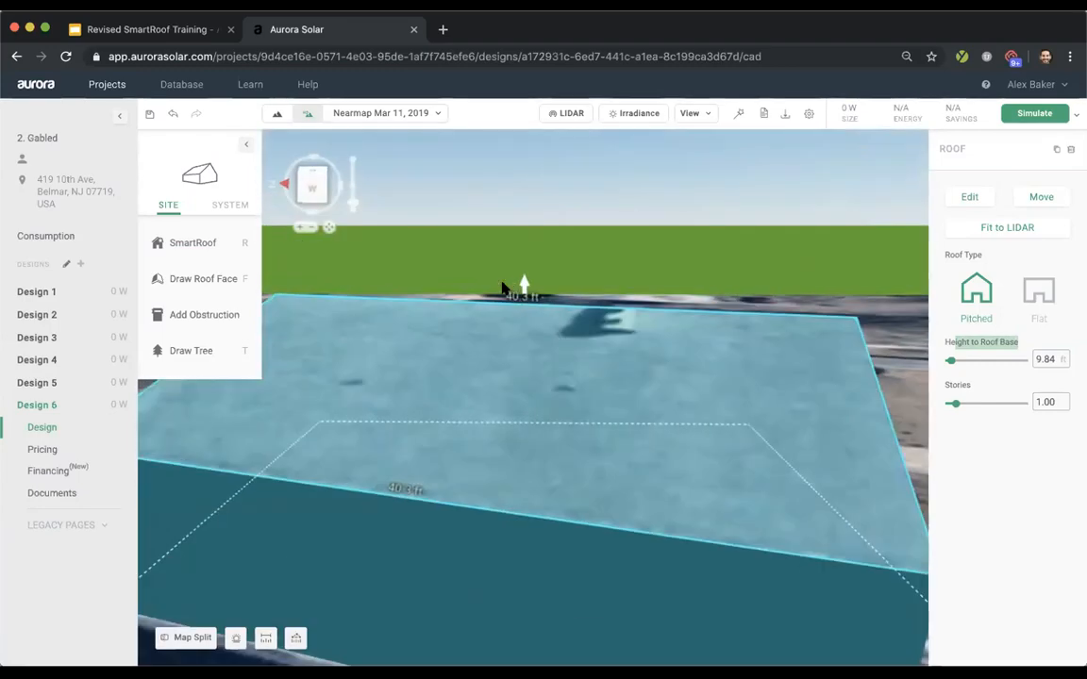
scroll(521, 284, down, 6)
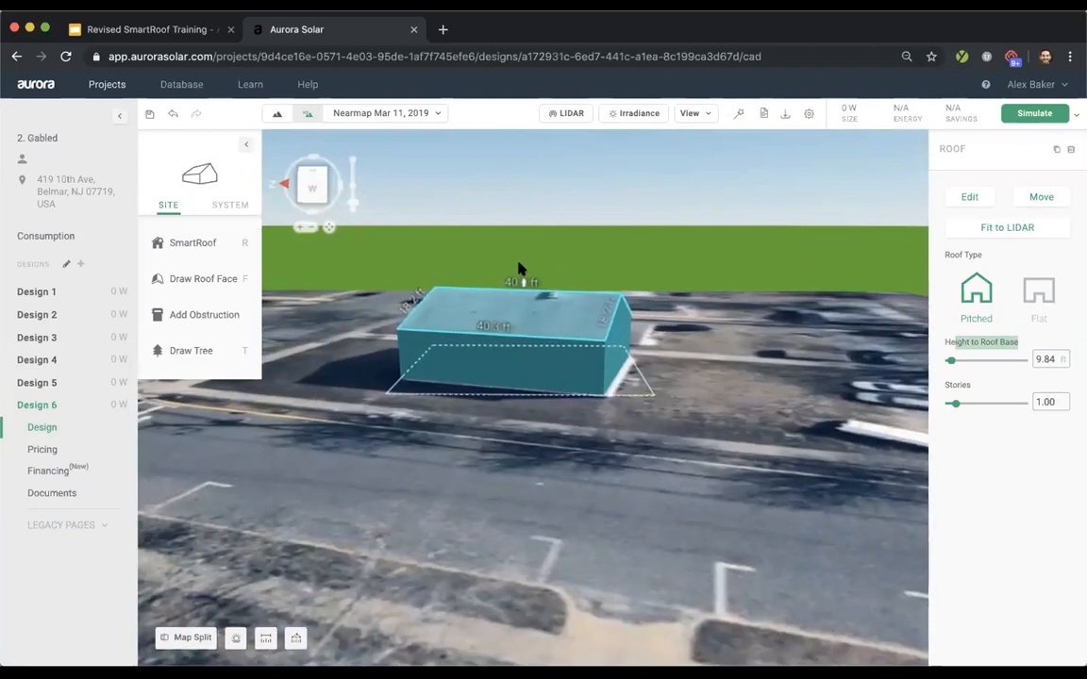
scroll(537, 285, up, 2)
scroll(547, 293, up, 5)
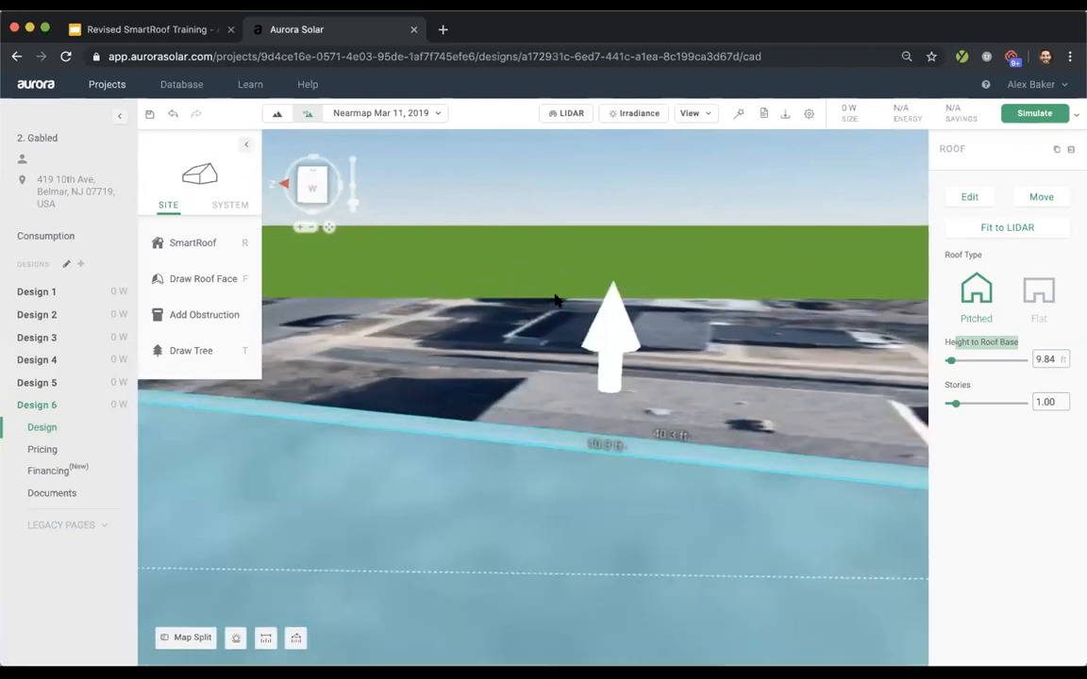
scroll(613, 330, down, 3)
drag(614, 327, 619, 192)
scroll(478, 377, down, 5)
- Check the raised gabled roof from several sides and save the design
right_drag(643, 433, 407, 330)
scroll(617, 432, down, 3)
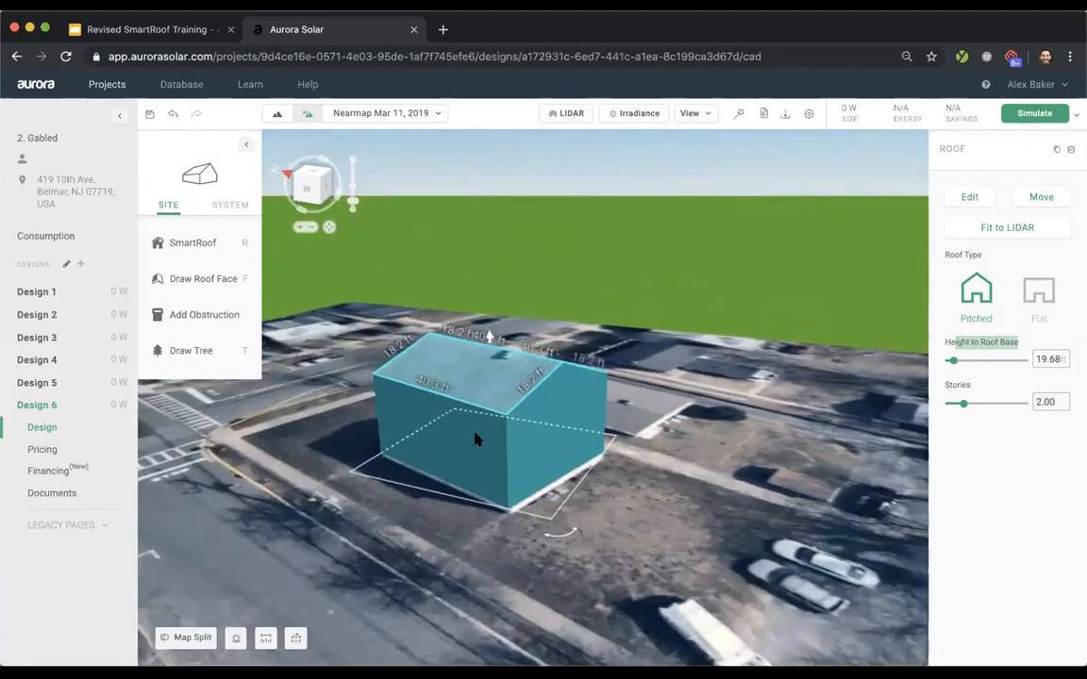
scroll(475, 438, up, 5)
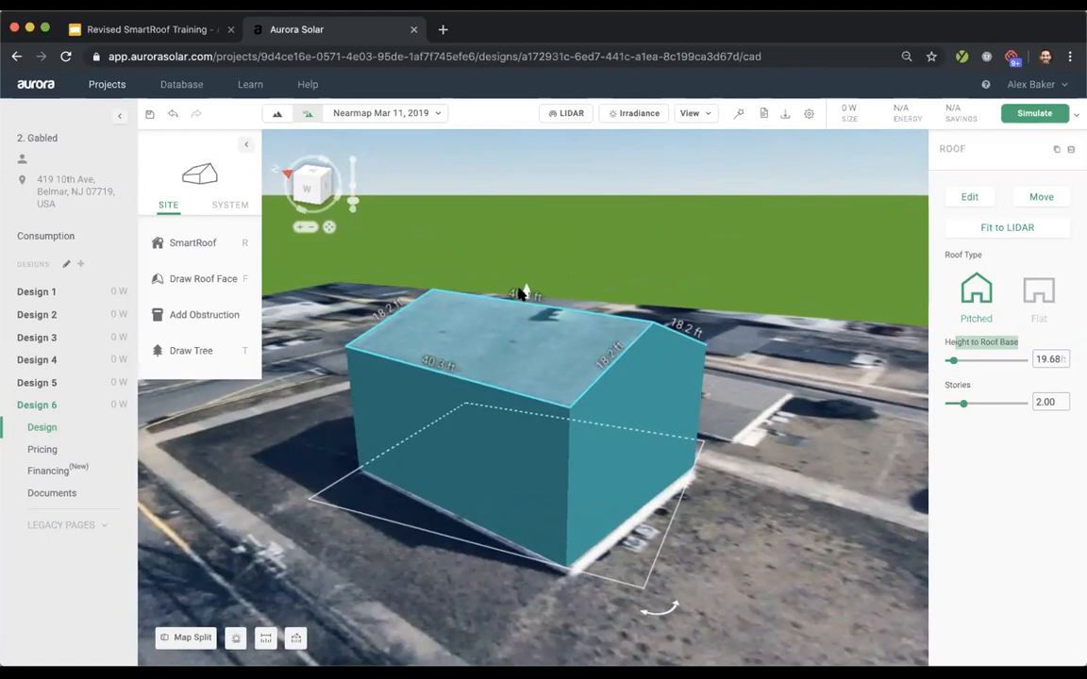
right_drag(583, 356, 456, 360)
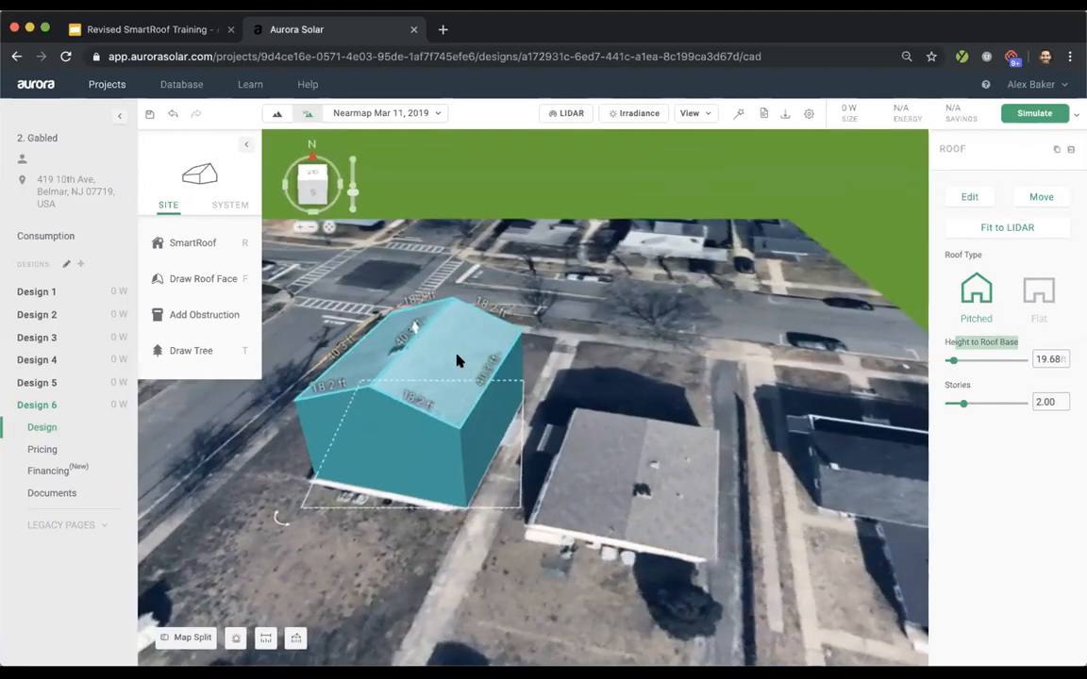
click(149, 114)
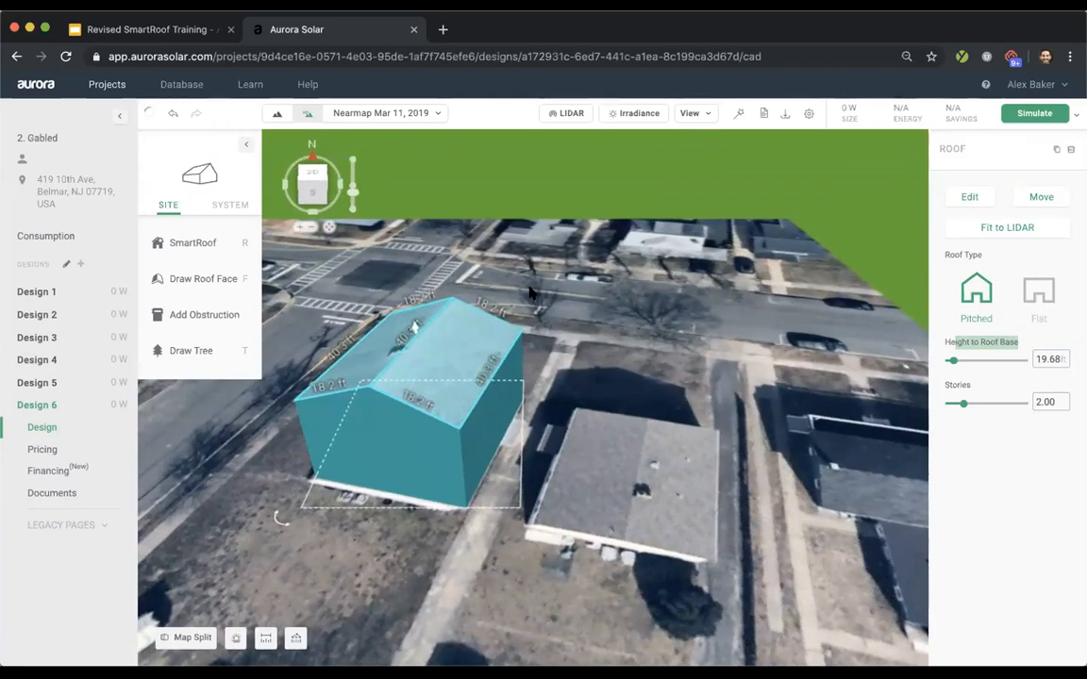
- Switch to the project "3. Flat Fold" and open the site model of Design 6, closer in on the house
click(107, 84)
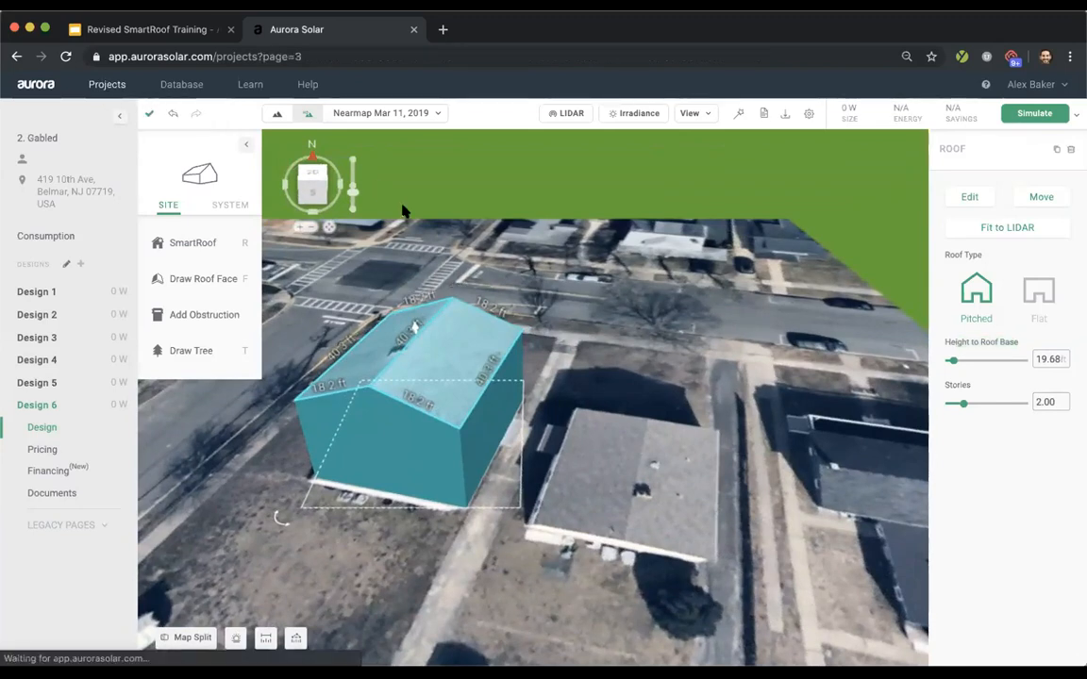
click(110, 372)
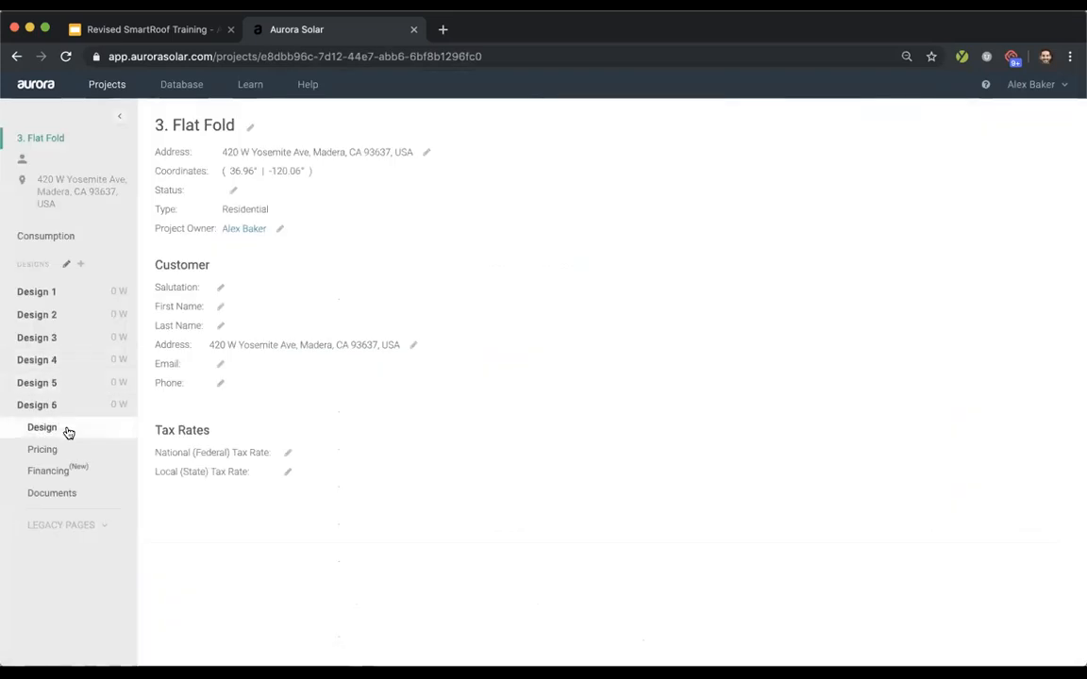
click(68, 432)
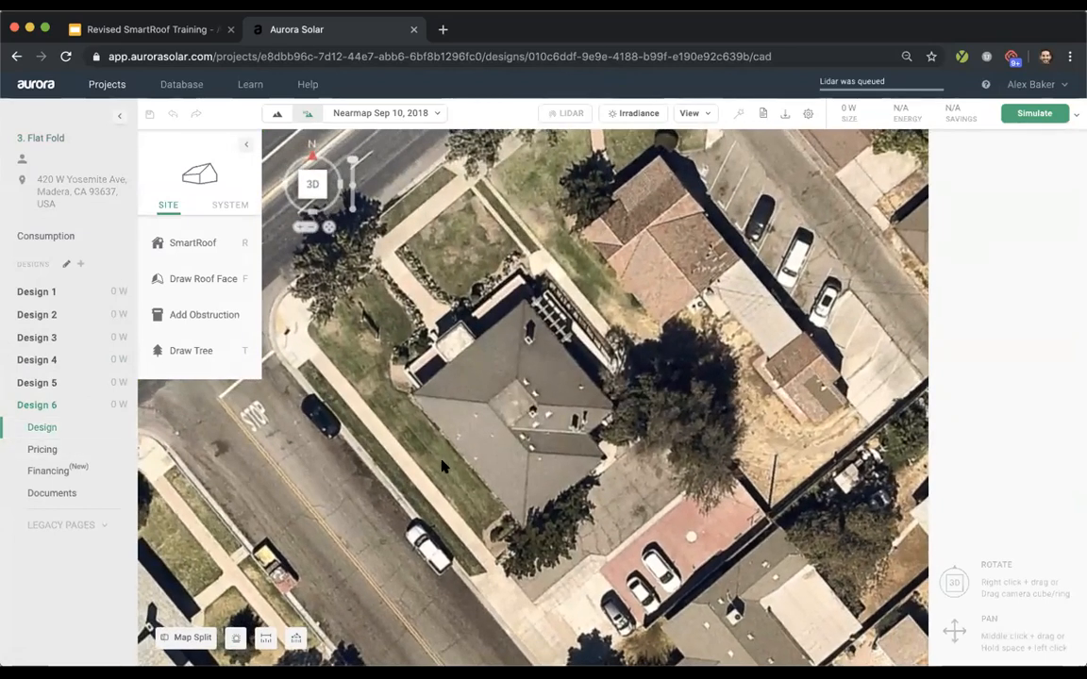
scroll(443, 461, up, 2)
scroll(570, 405, up, 1)
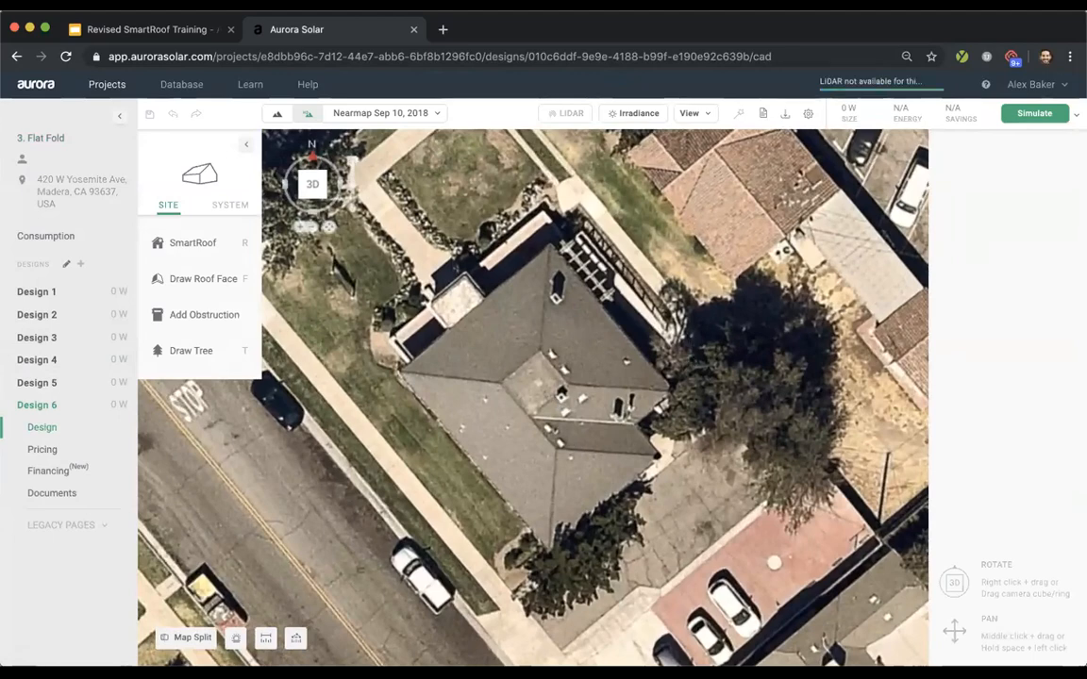
- Examine the flat-fold house's roof shape from all sides in the oblique aerial map and in Street View beside the site model
click(181, 637)
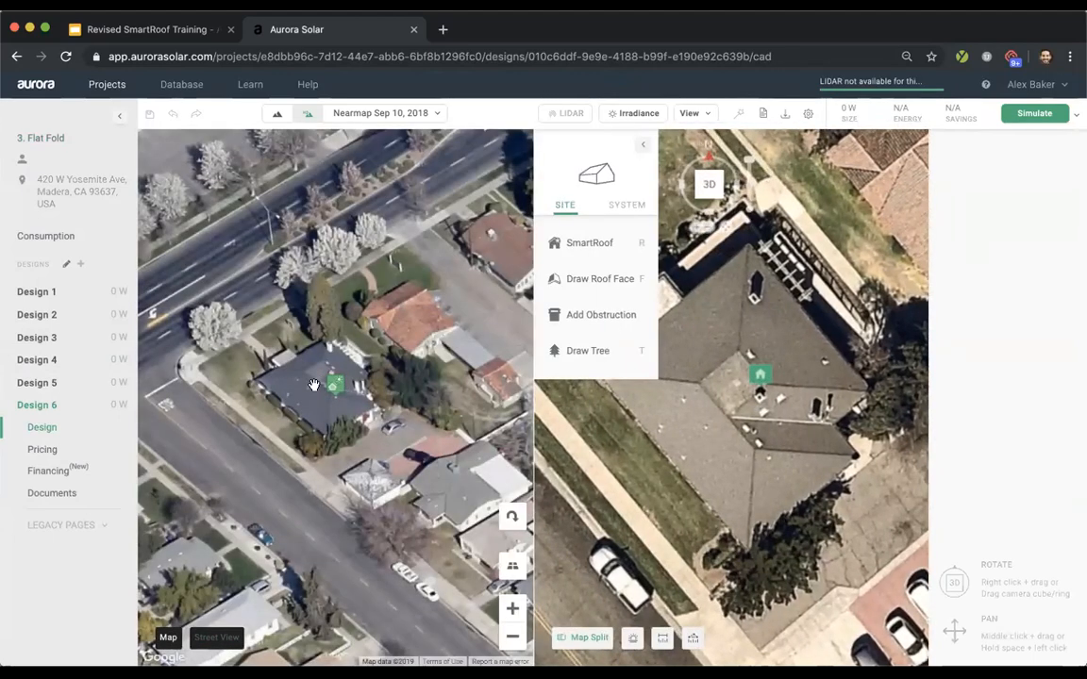
click(511, 517)
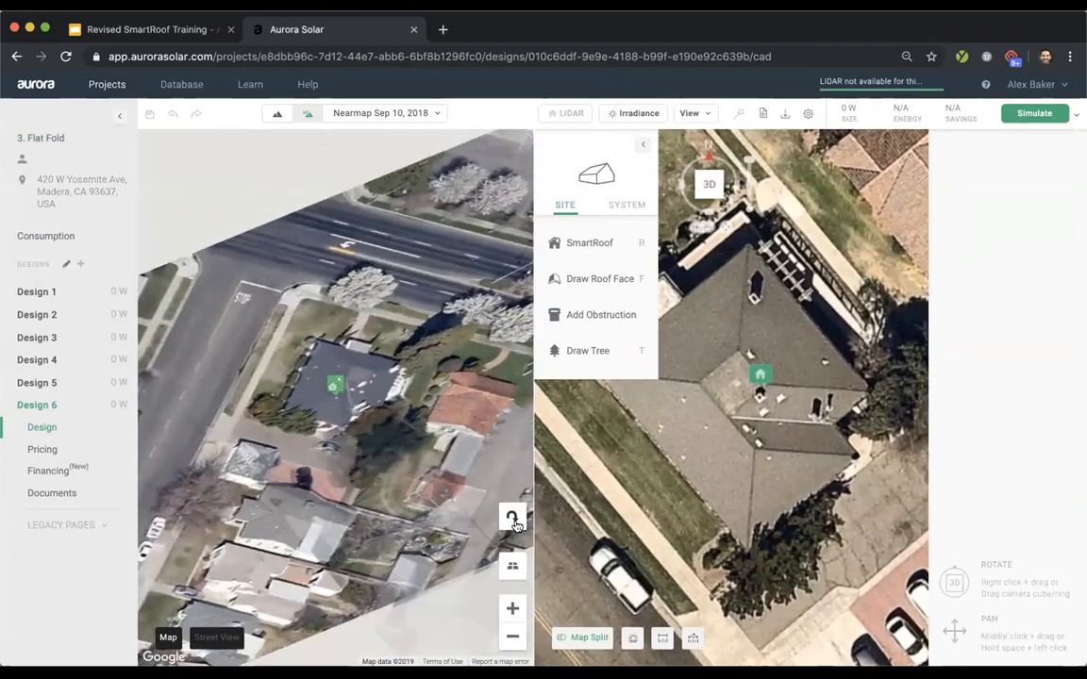
click(513, 520)
click(513, 521)
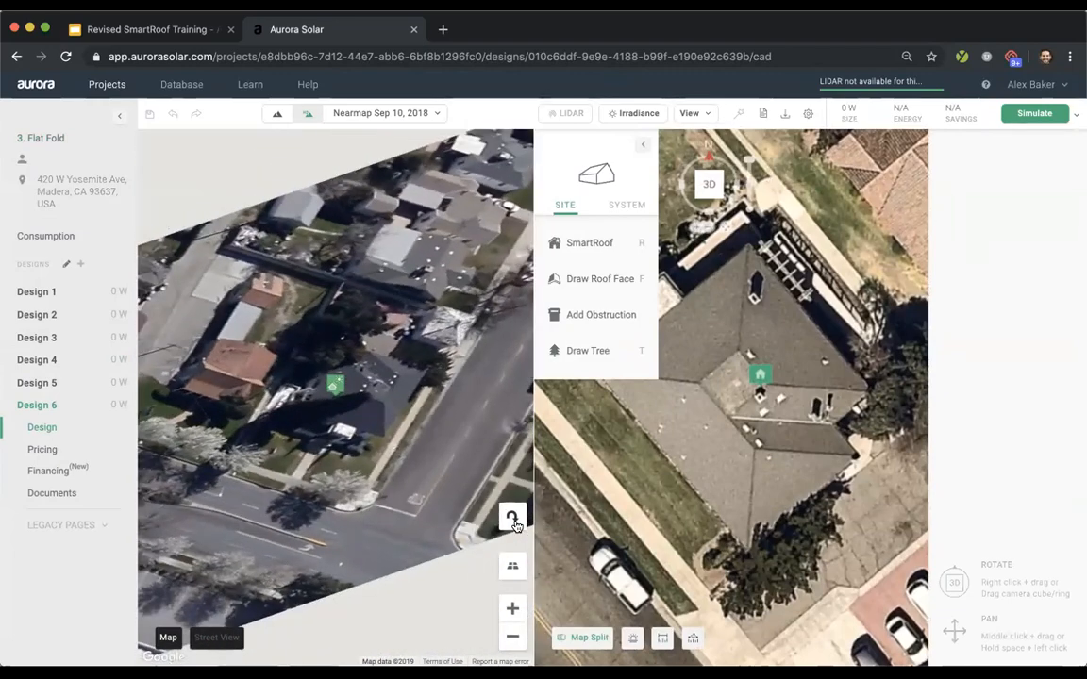
click(514, 523)
click(514, 525)
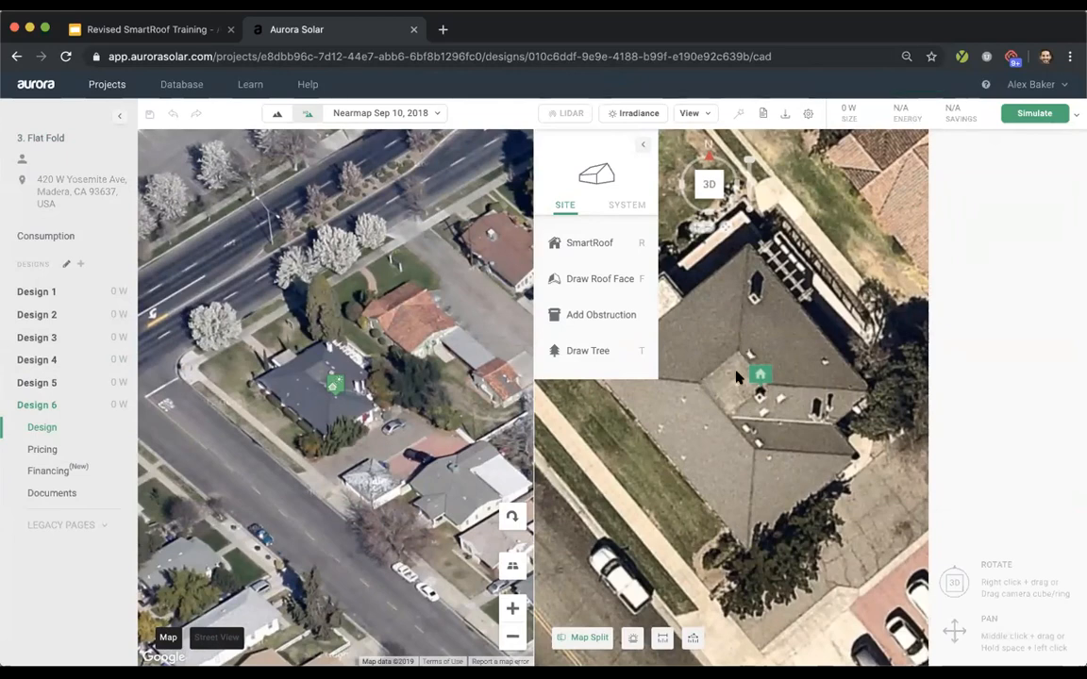
click(216, 637)
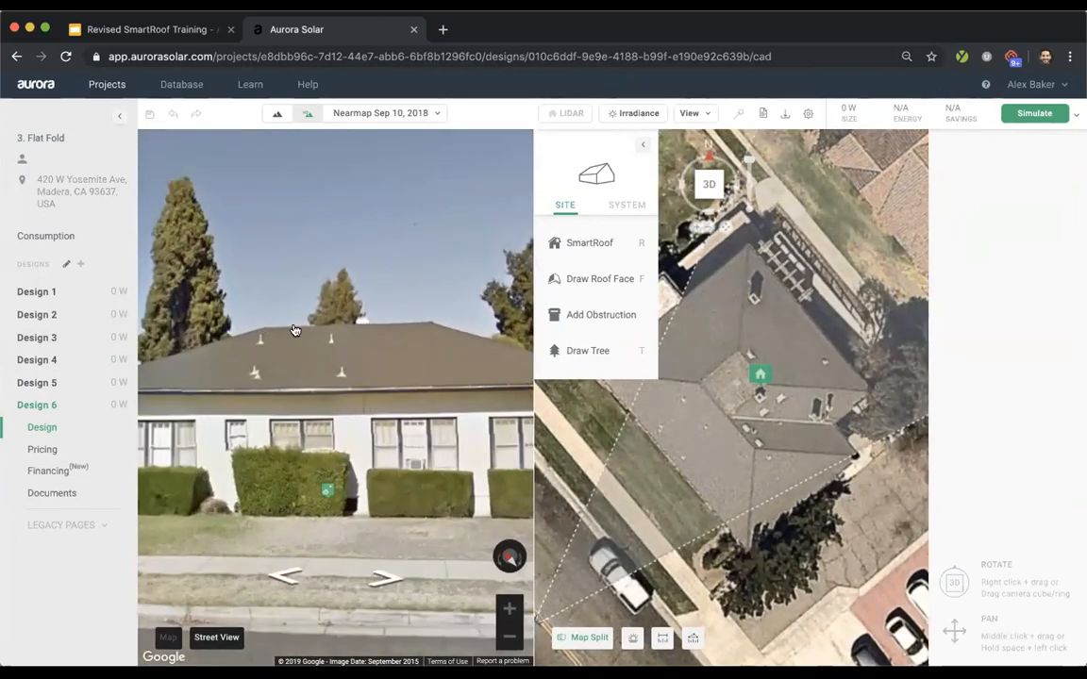
- Take a closer look at the flat section in the middle of the roof and close the Map Split
scroll(740, 392, up, 5)
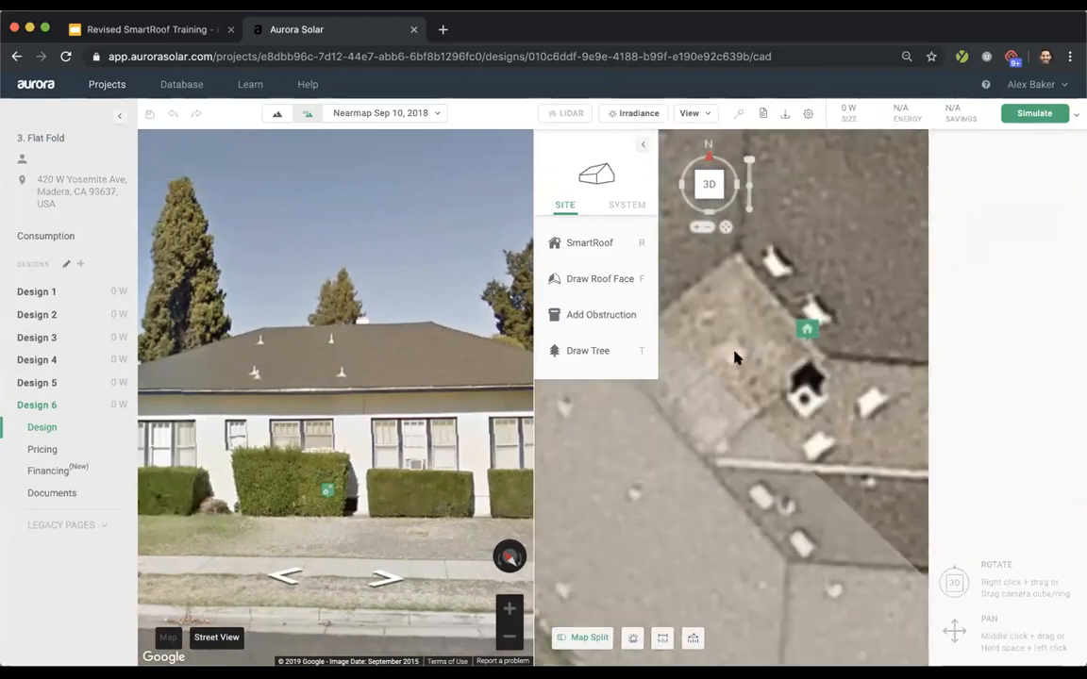
scroll(727, 356, down, 2)
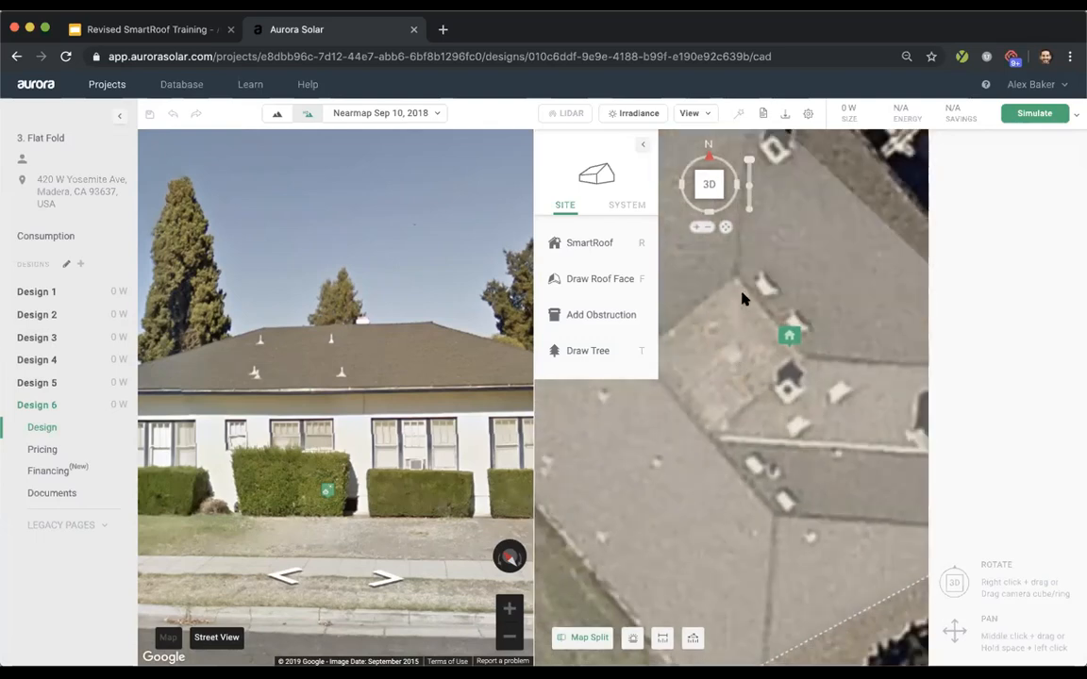
click(582, 638)
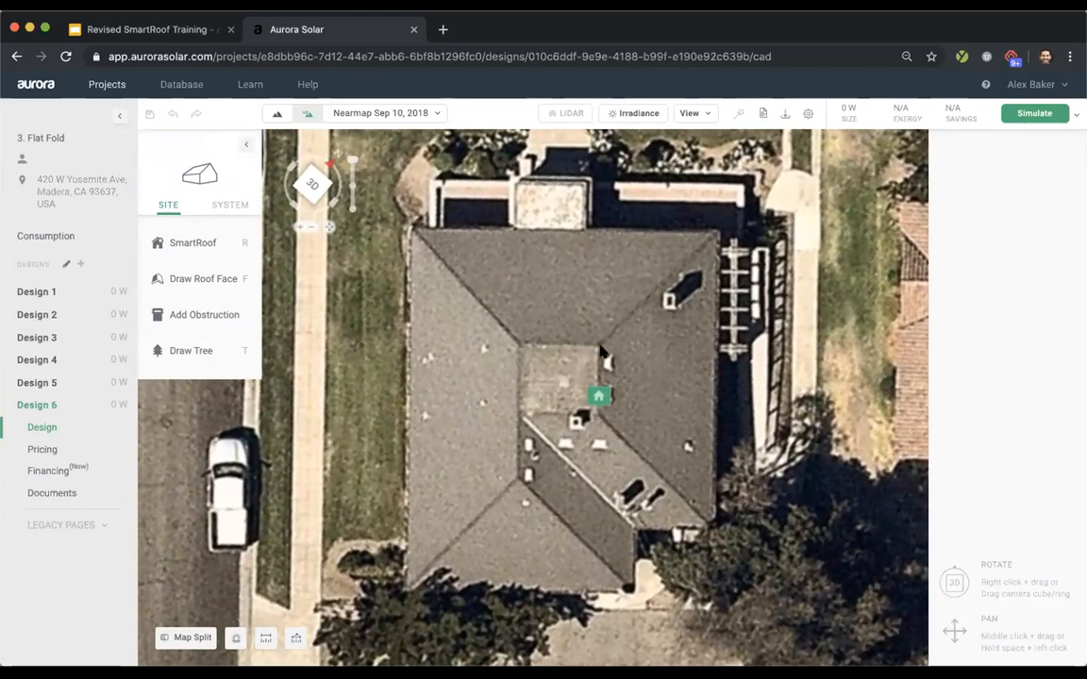
- Draw a six-corner SmartRoof outline along the eaves, about 50 by 60 ft, with a notch of about 13 by 11 ft at the east corner
click(193, 242)
click(322, 243)
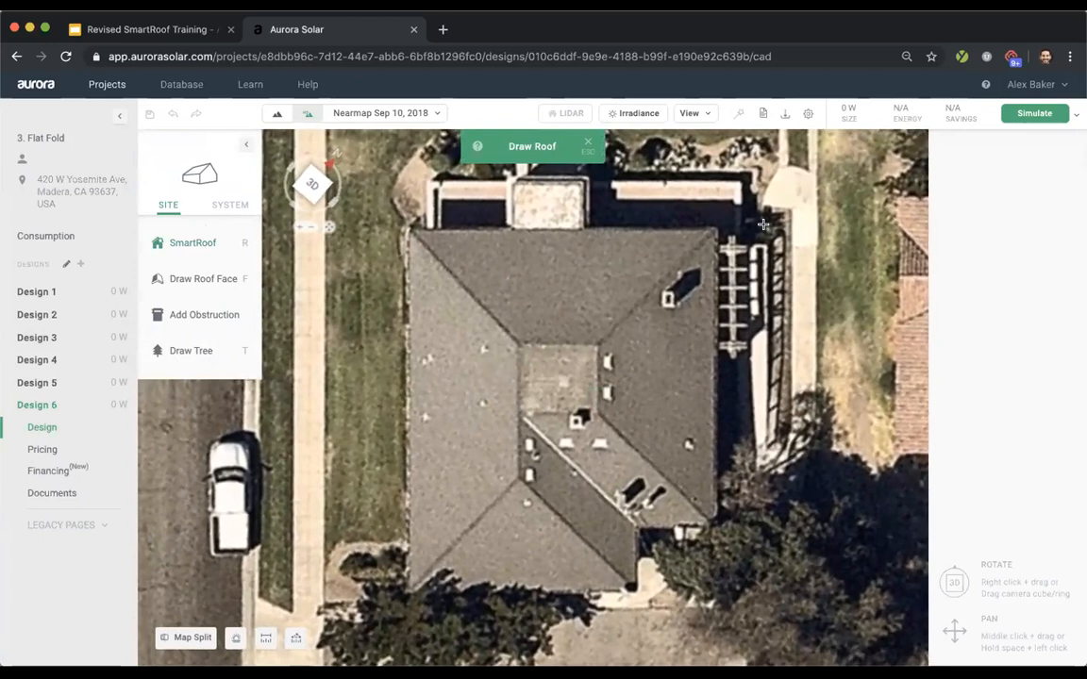
click(715, 229)
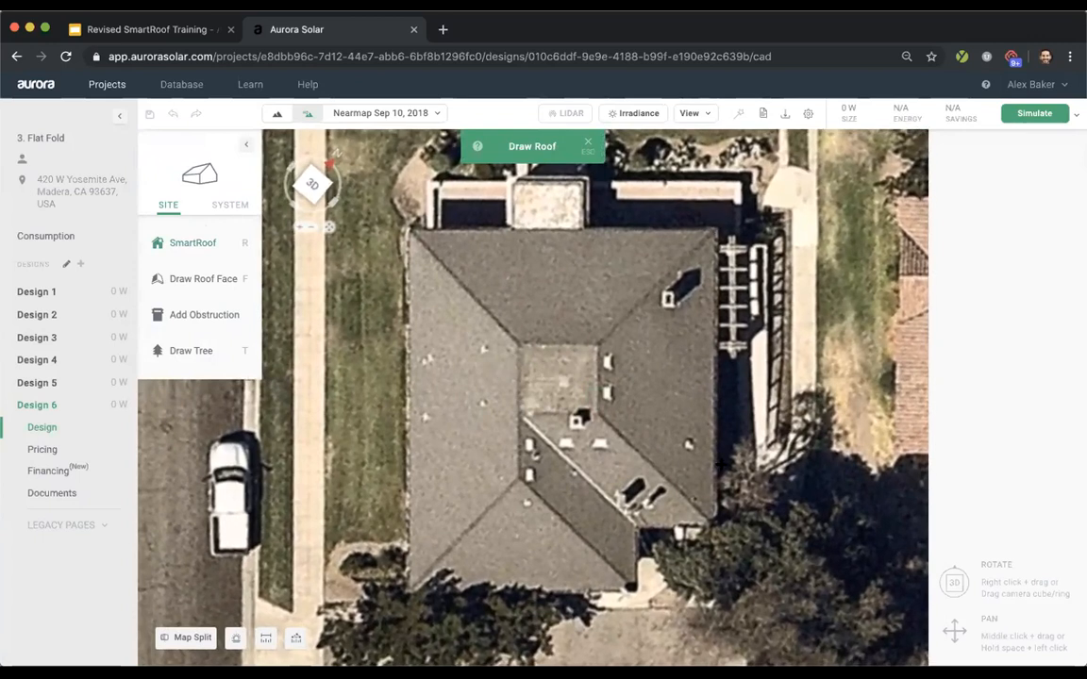
click(714, 525)
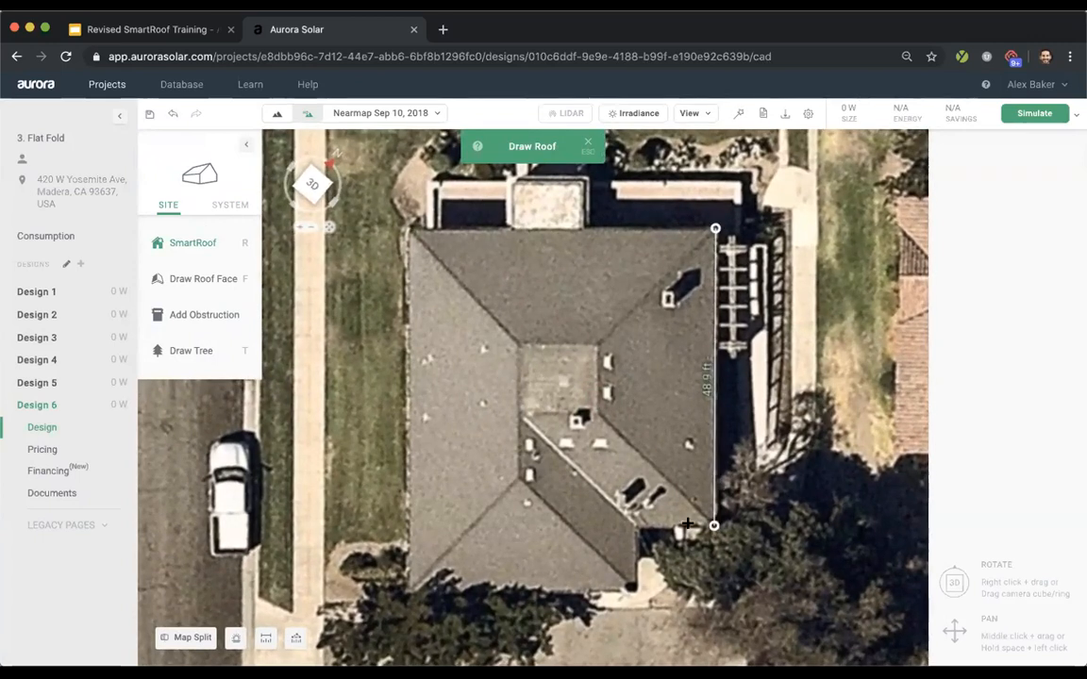
click(637, 525)
click(637, 590)
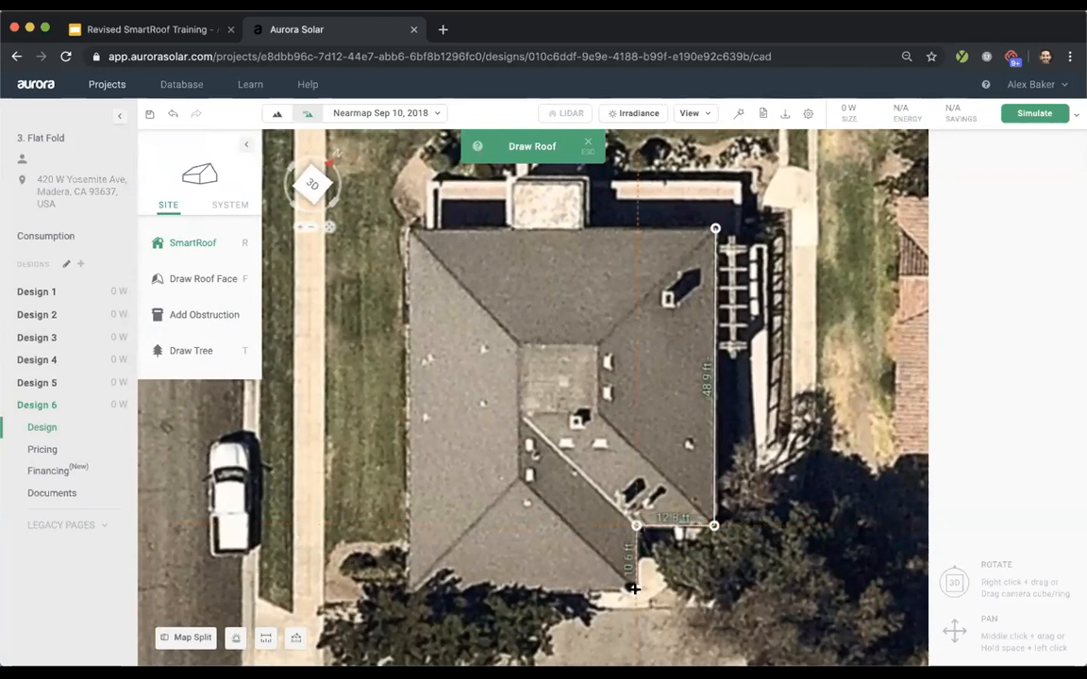
click(408, 591)
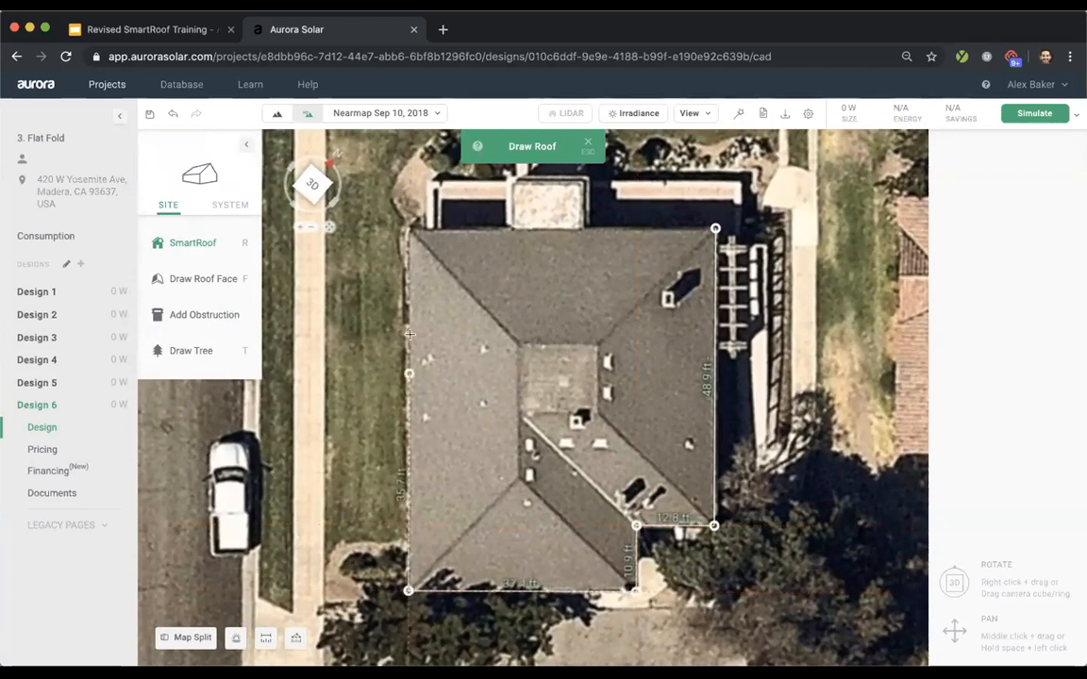
click(409, 228)
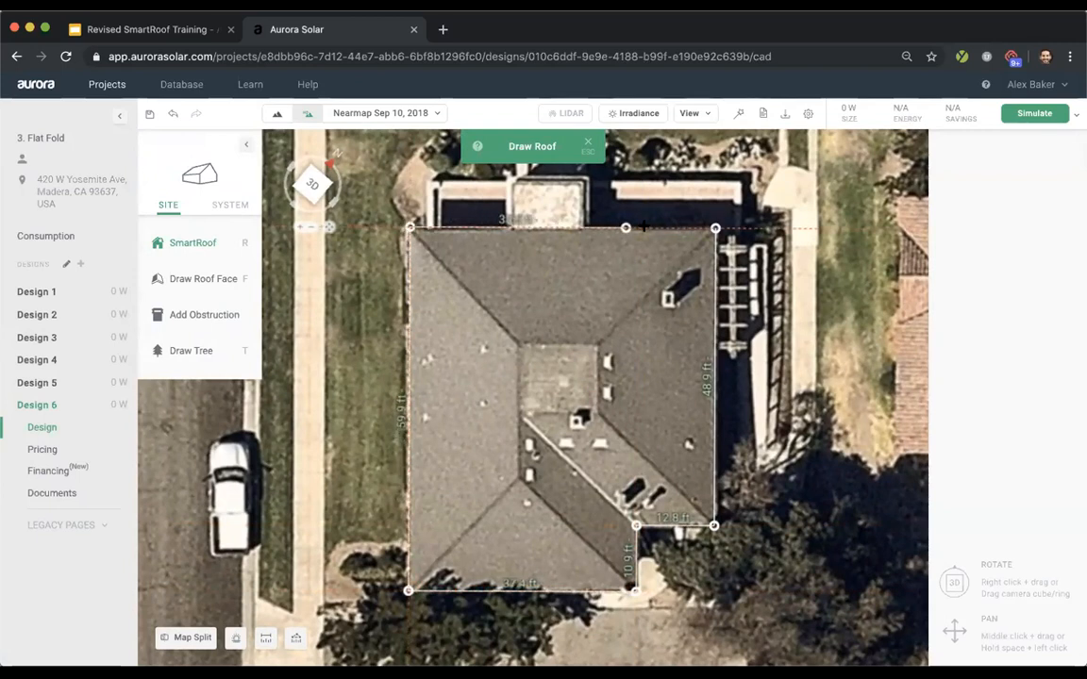
click(712, 230)
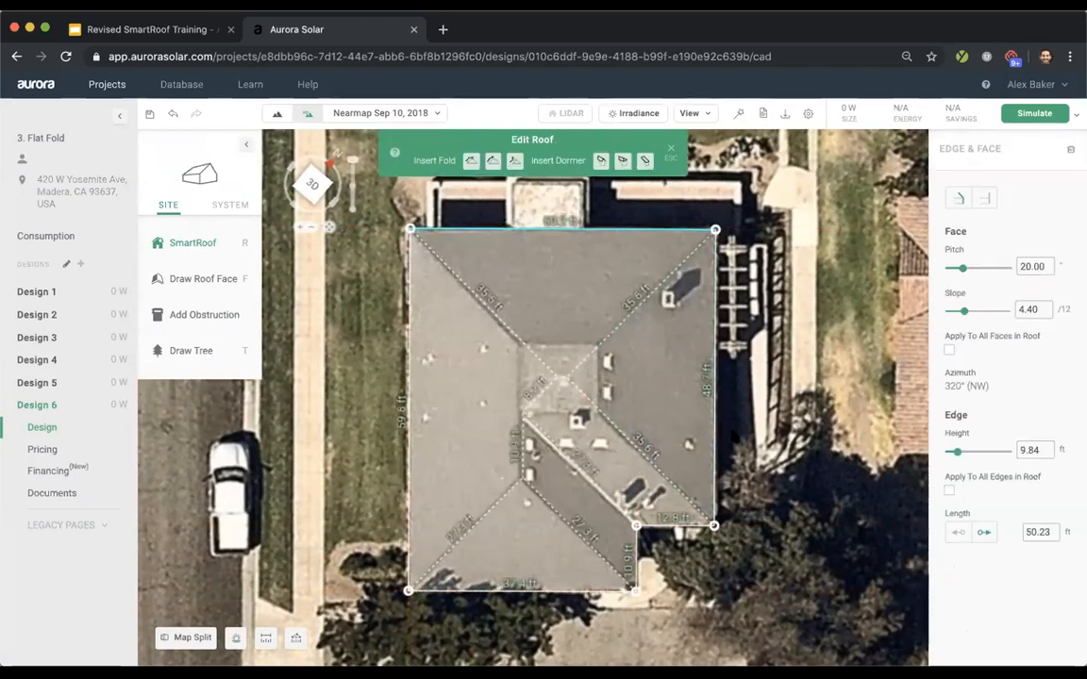
- Fine-tune the northeast eave and the two notch edges of the outline to match the imagery
scroll(660, 456, up, 3)
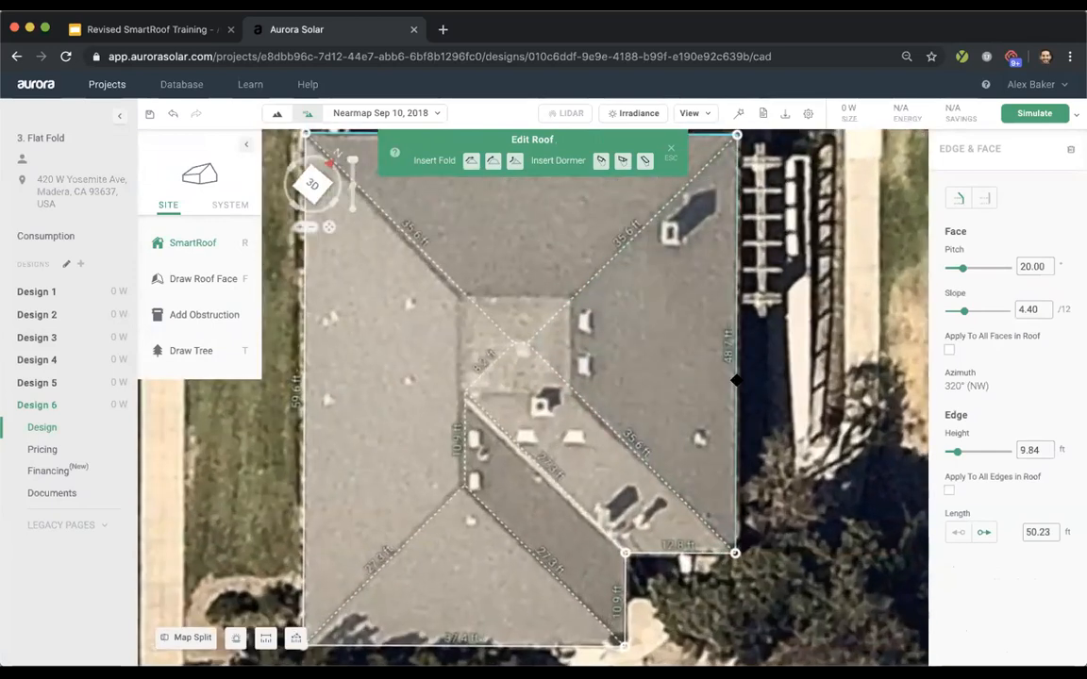
drag(735, 380, 733, 380)
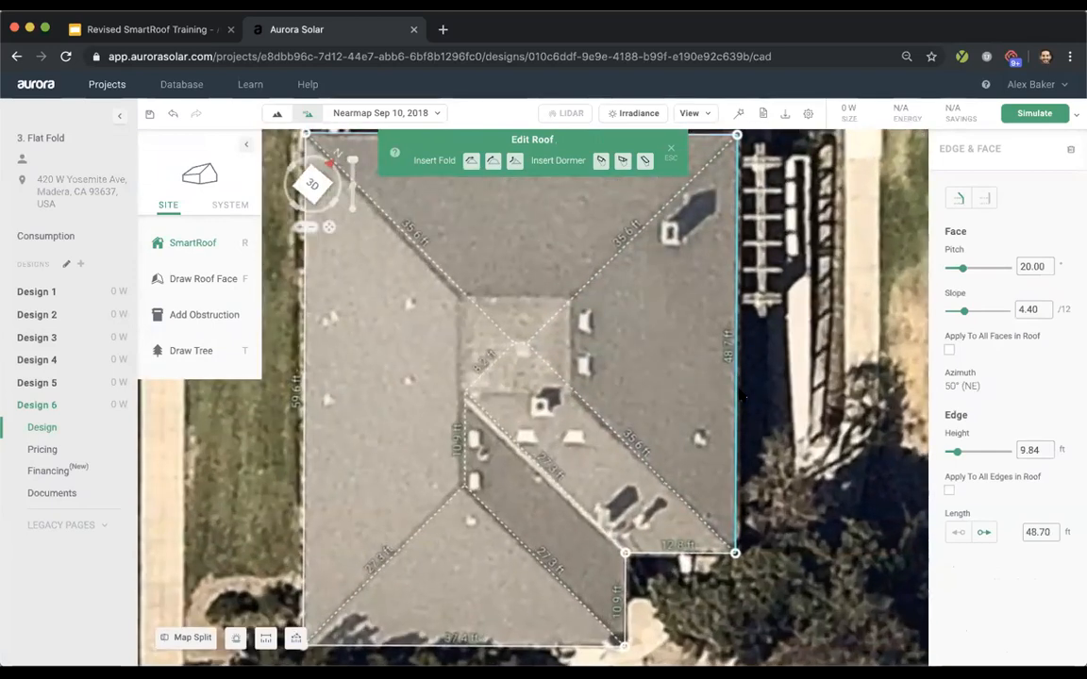
scroll(734, 396, down, 3)
scroll(701, 500, up, 5)
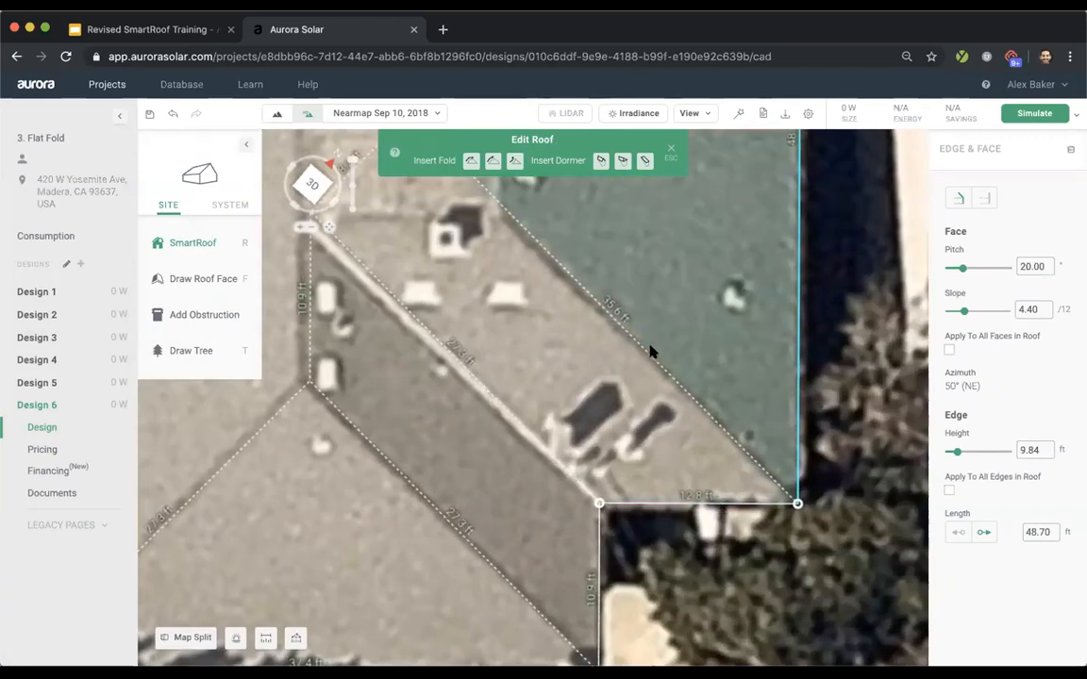
click(736, 501)
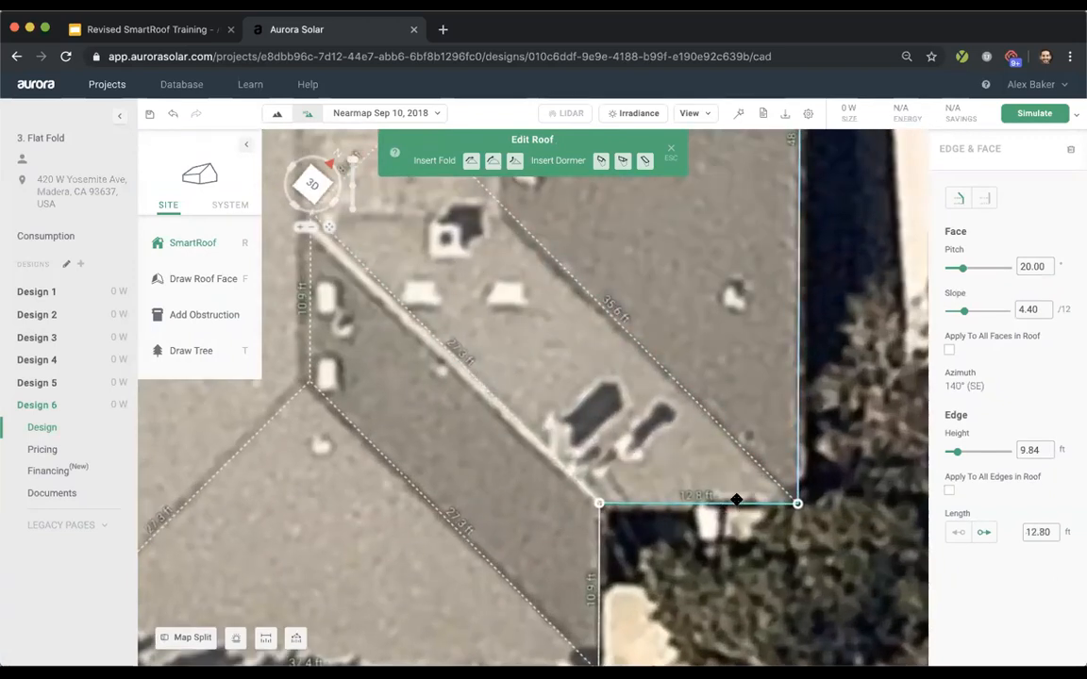
scroll(737, 501, down, 2)
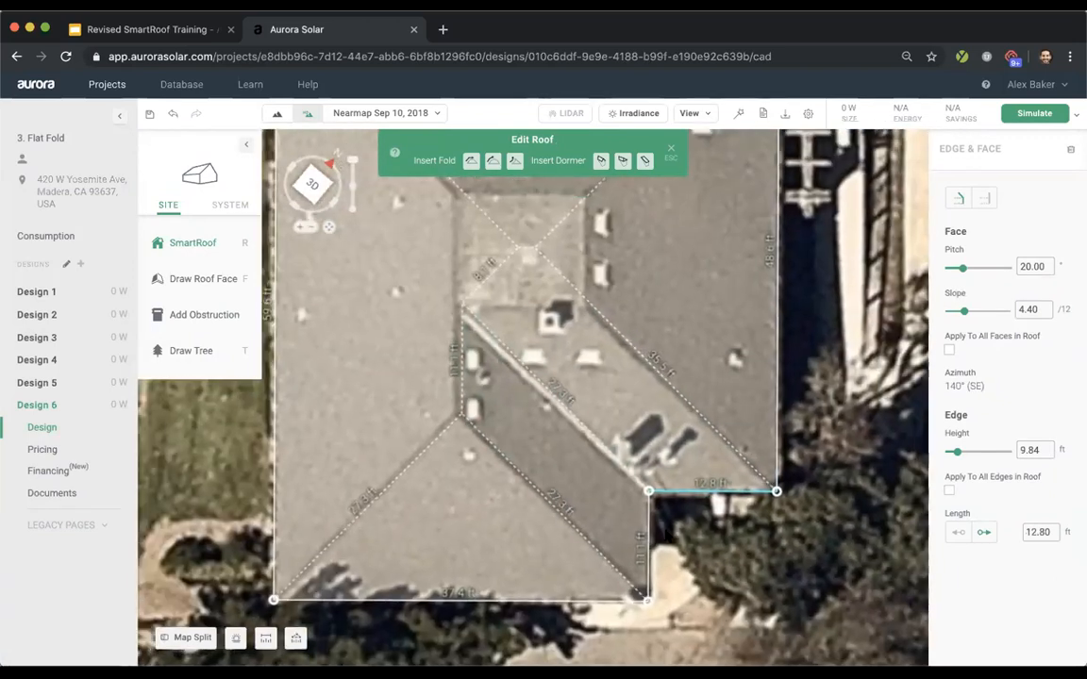
scroll(660, 535, up, 3)
click(662, 534)
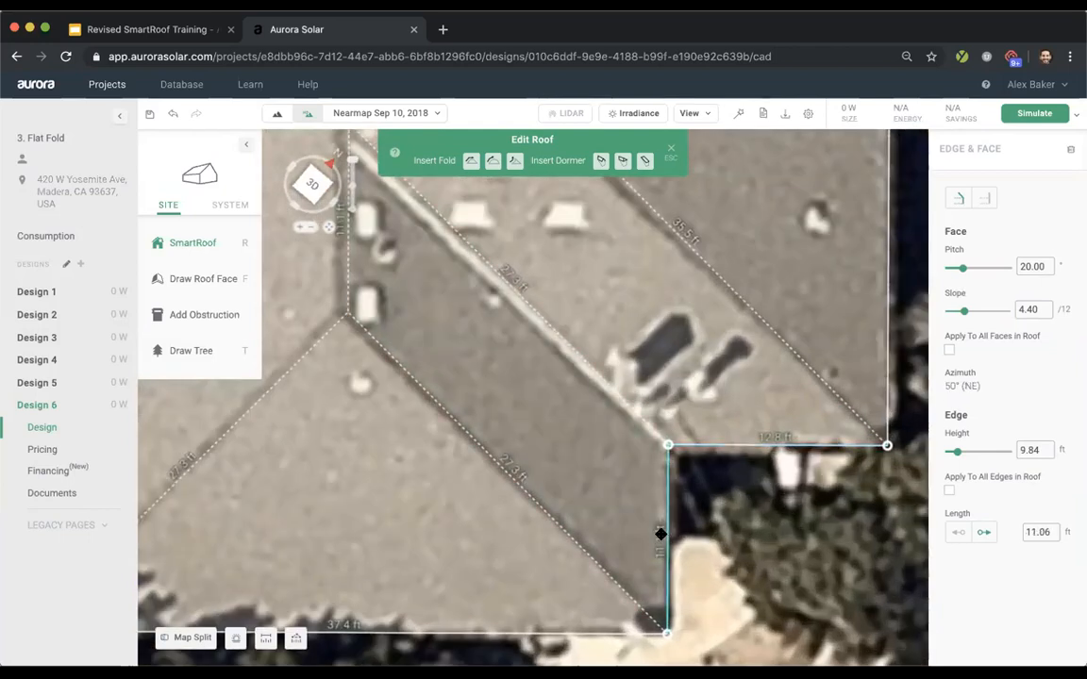
- Align the southwest and northwest eaves of the roof outline with the imagery
scroll(660, 535, down, 3)
scroll(467, 429, up, 2)
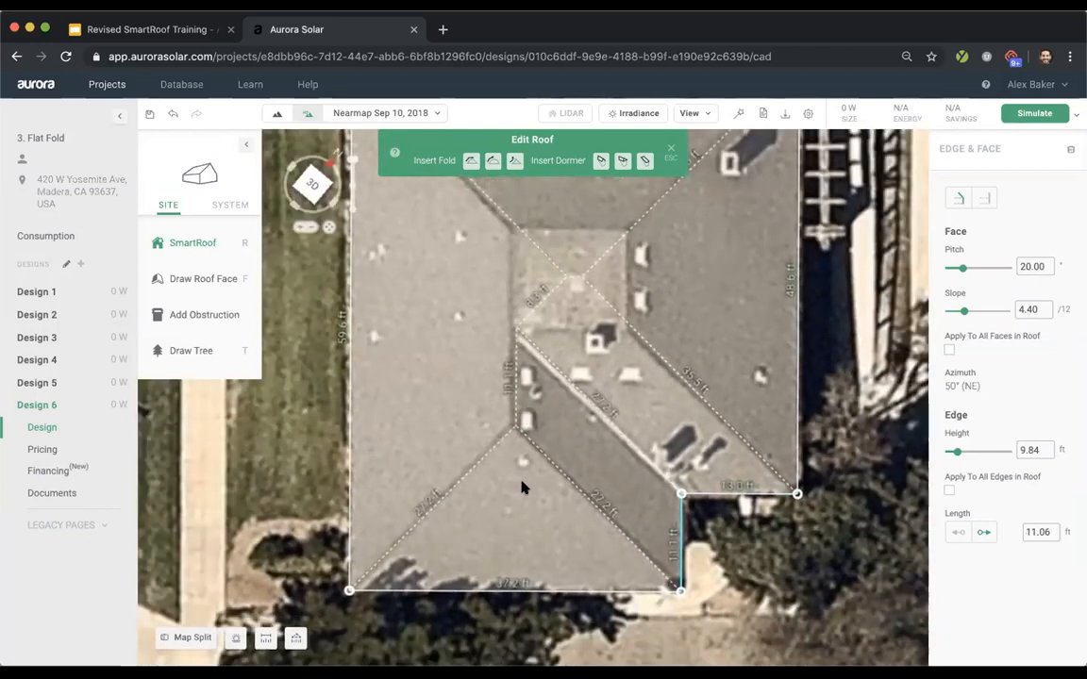
click(390, 423)
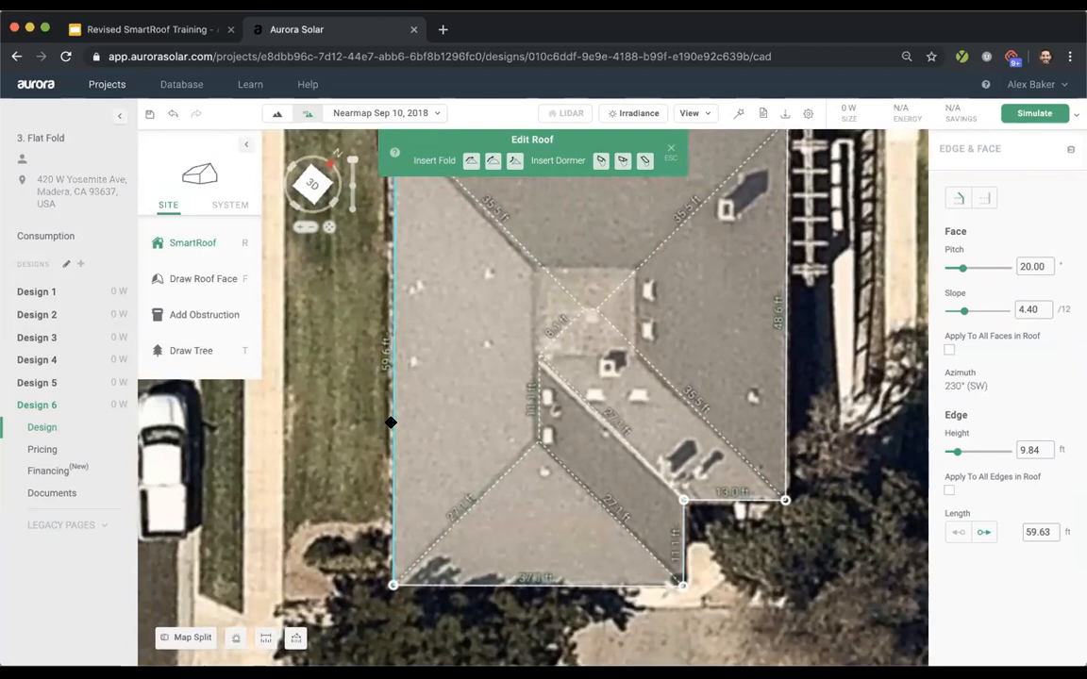
scroll(388, 443, down, 2)
scroll(364, 310, up, 1)
click(537, 213)
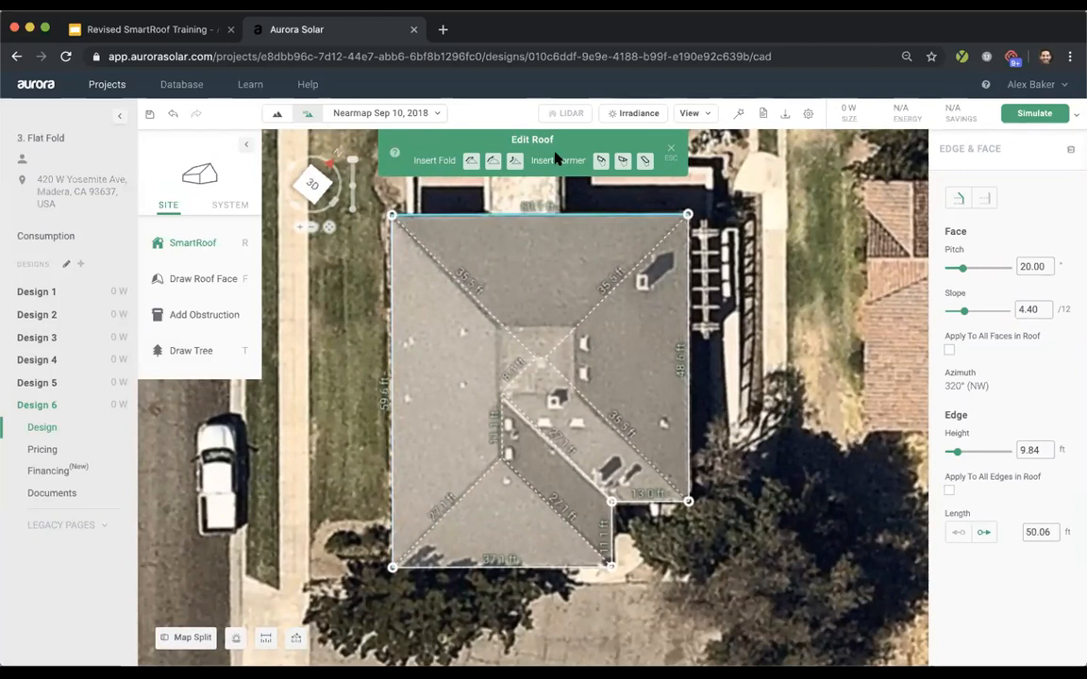
- Insert a flat fold into the roof and move it inward to match the central flat section, about 13.0 by 11.5 ft
click(470, 162)
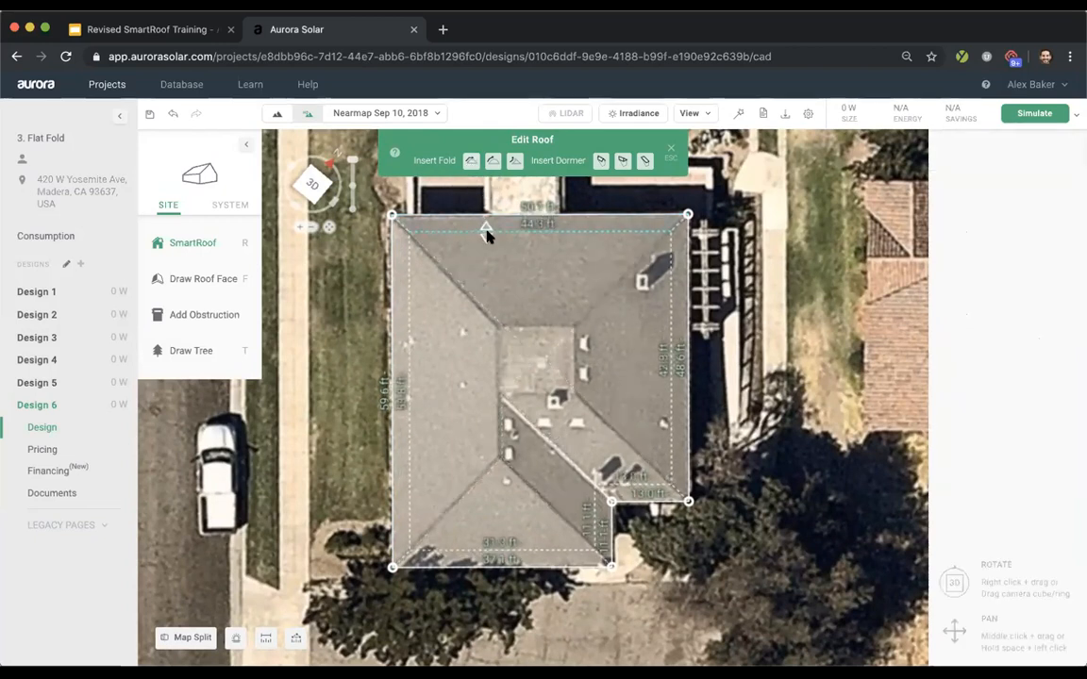
drag(487, 244, 514, 315)
scroll(512, 315, up, 5)
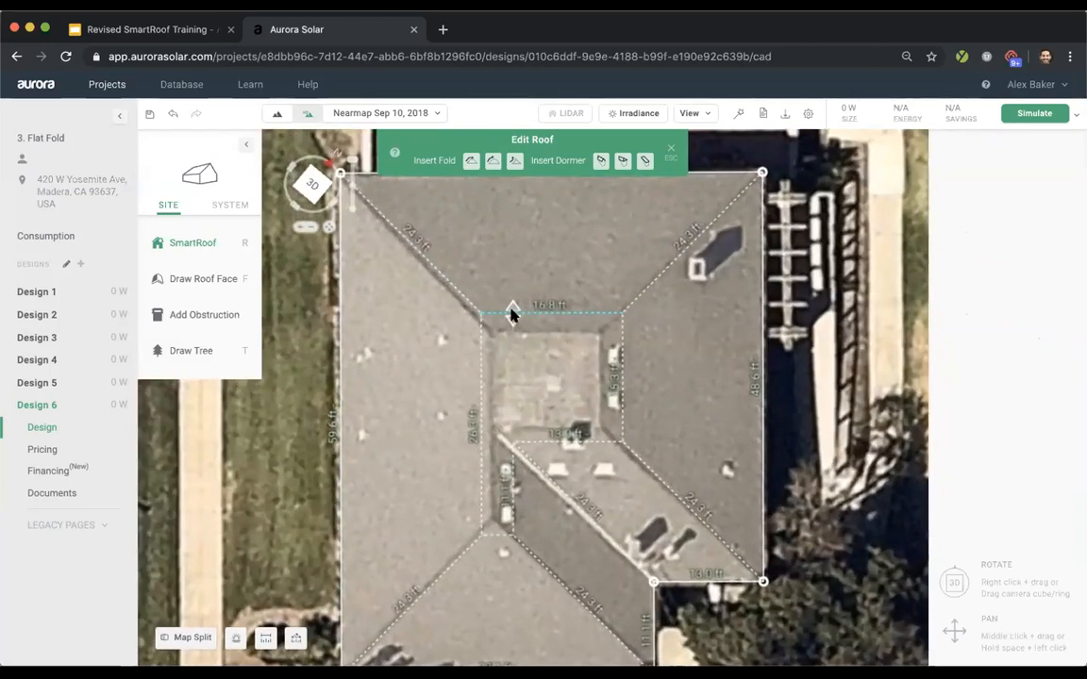
middle_drag(512, 315, 515, 245)
drag(516, 245, 524, 268)
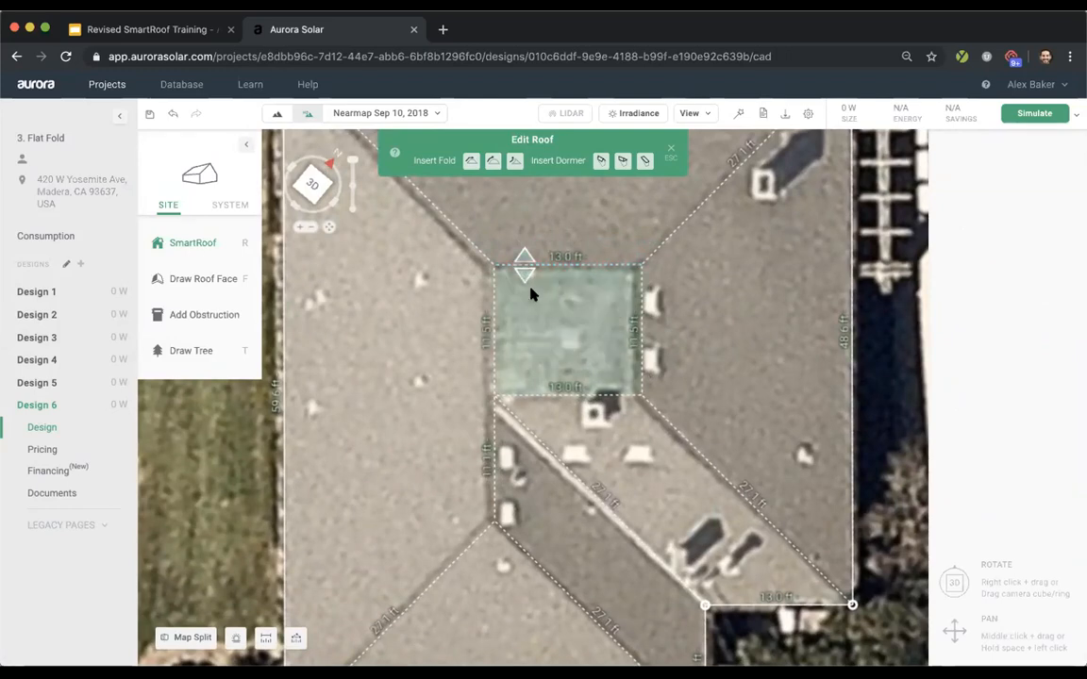
- Set the pitch of the large southwest face to 21° and of the narrow northeast face beside the notch to 19°
scroll(531, 294, down, 3)
right_drag(491, 442, 490, 568)
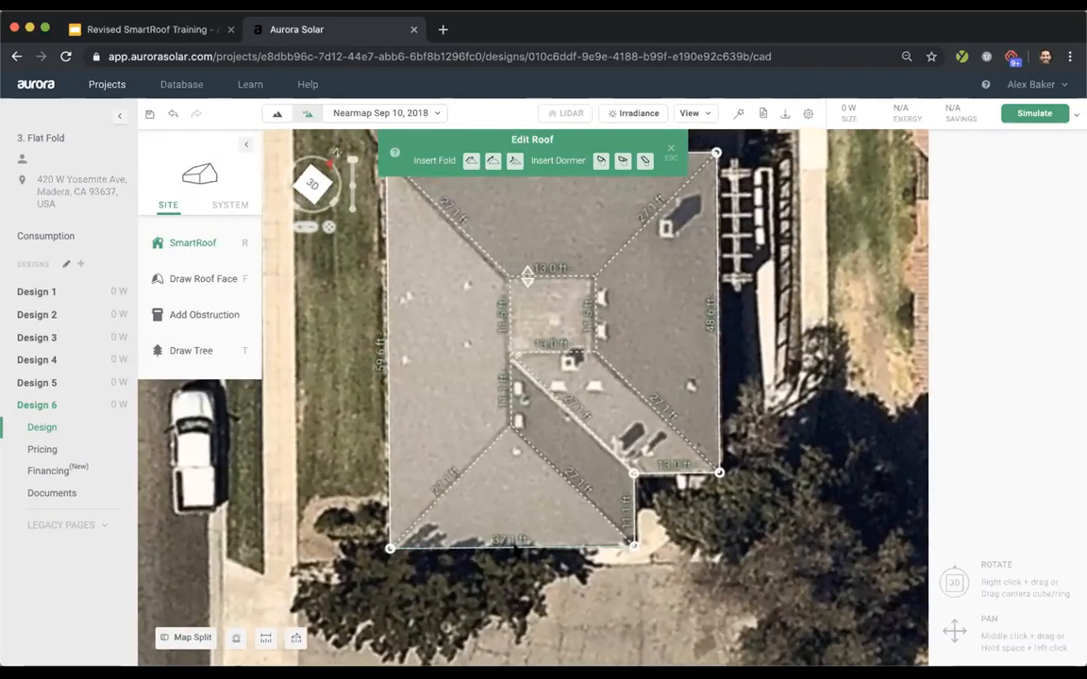
click(417, 348)
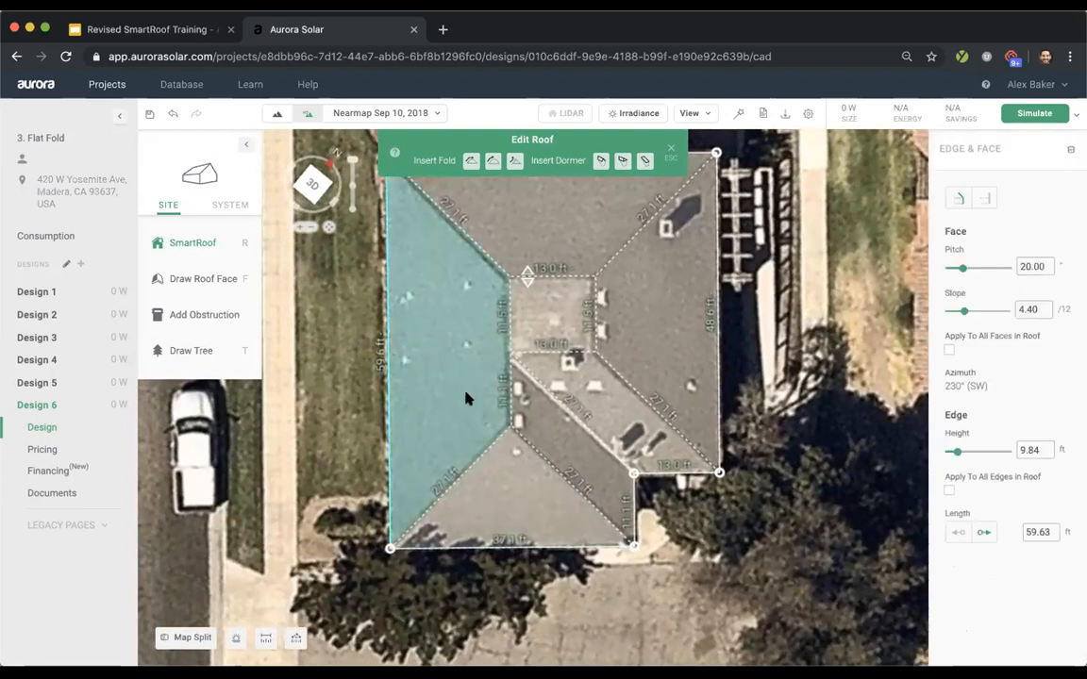
click(1031, 267)
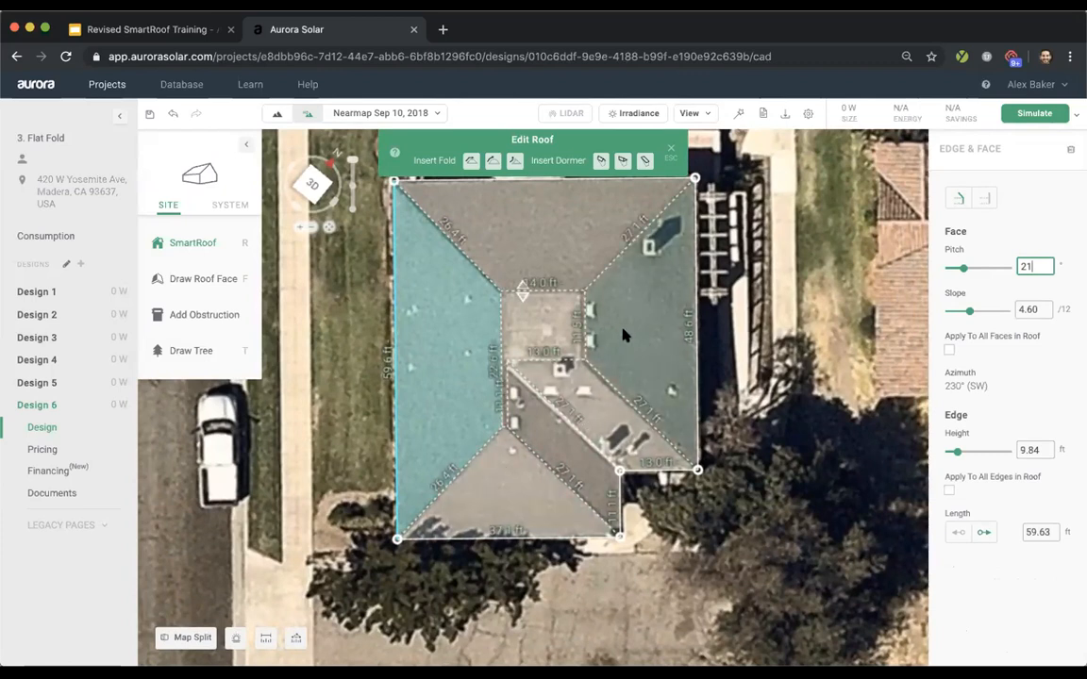
click(547, 424)
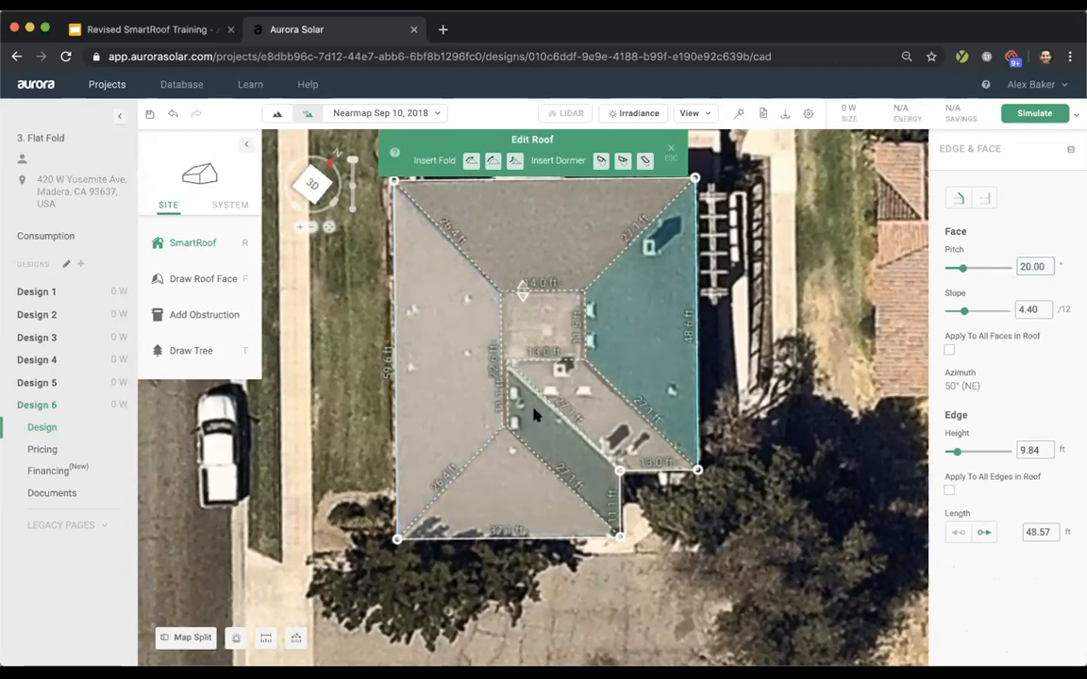
double_click(1029, 265)
text(19)
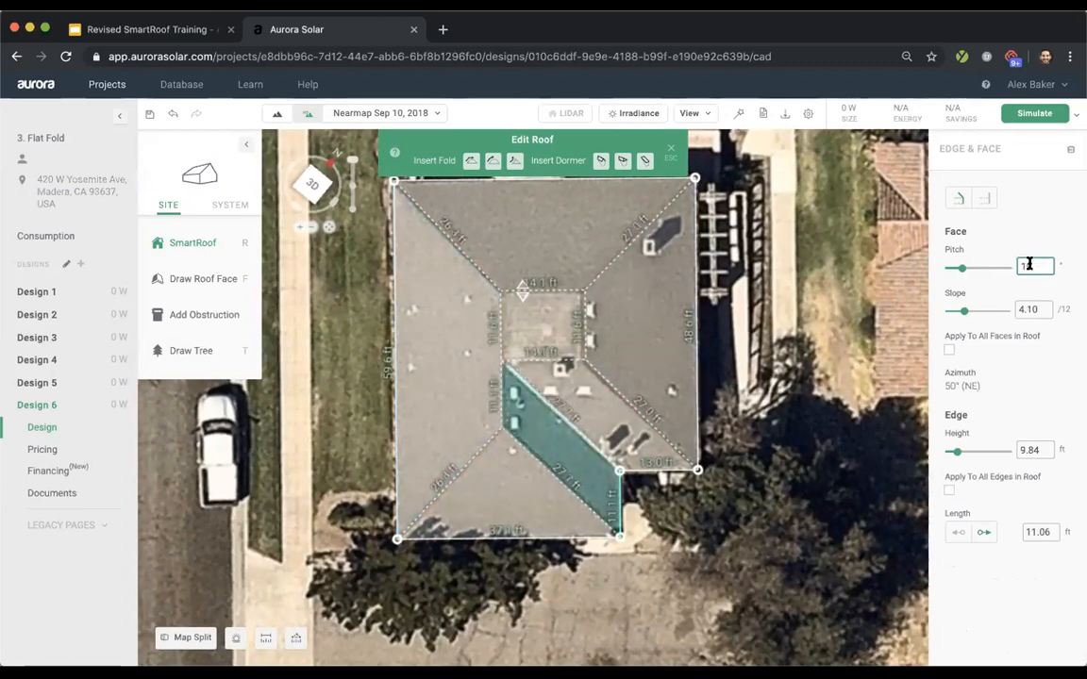
- Check the remaining faces of the flat-fold roof, finish editing it and view the model at an angle
click(568, 396)
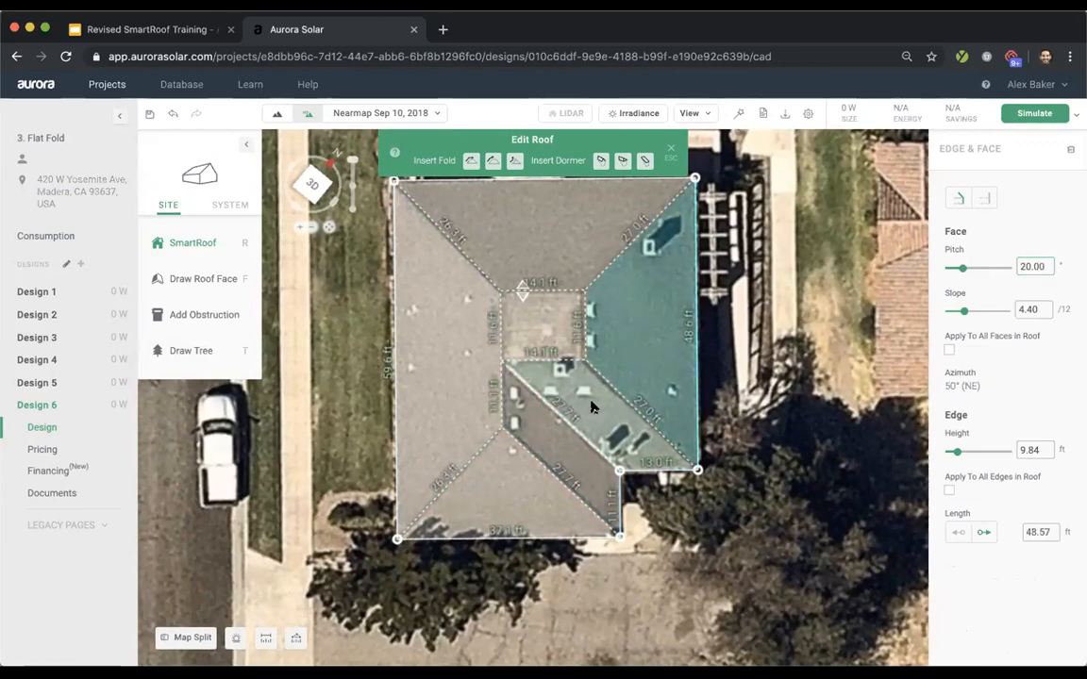
scroll(547, 453, down, 2)
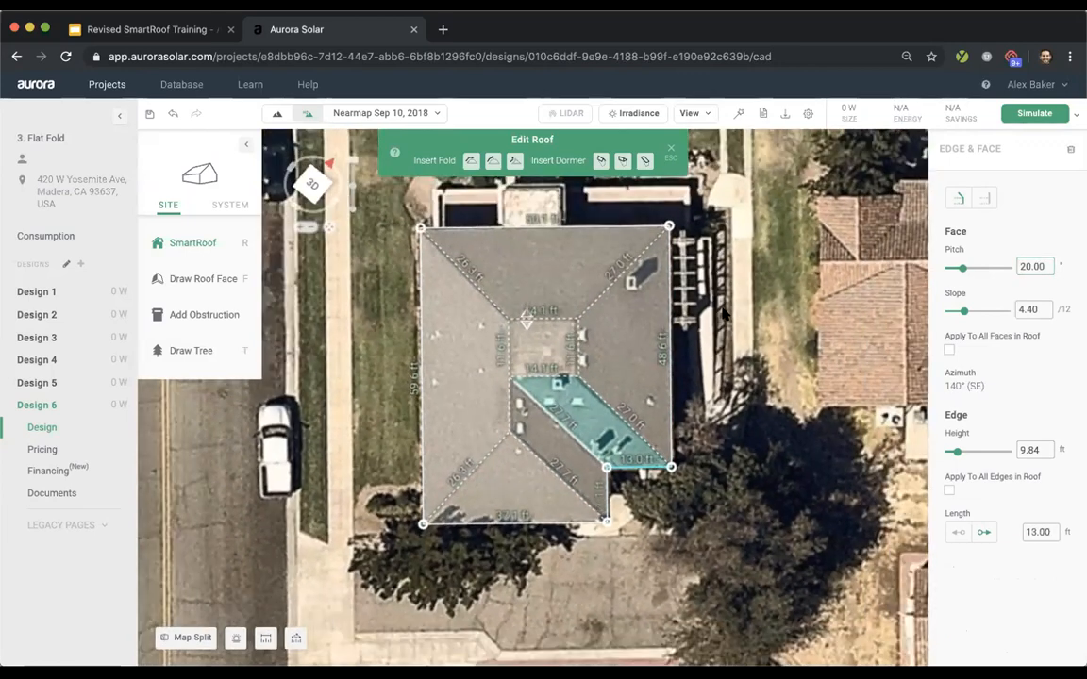
click(462, 402)
click(305, 488)
right_drag(457, 426, 330, 440)
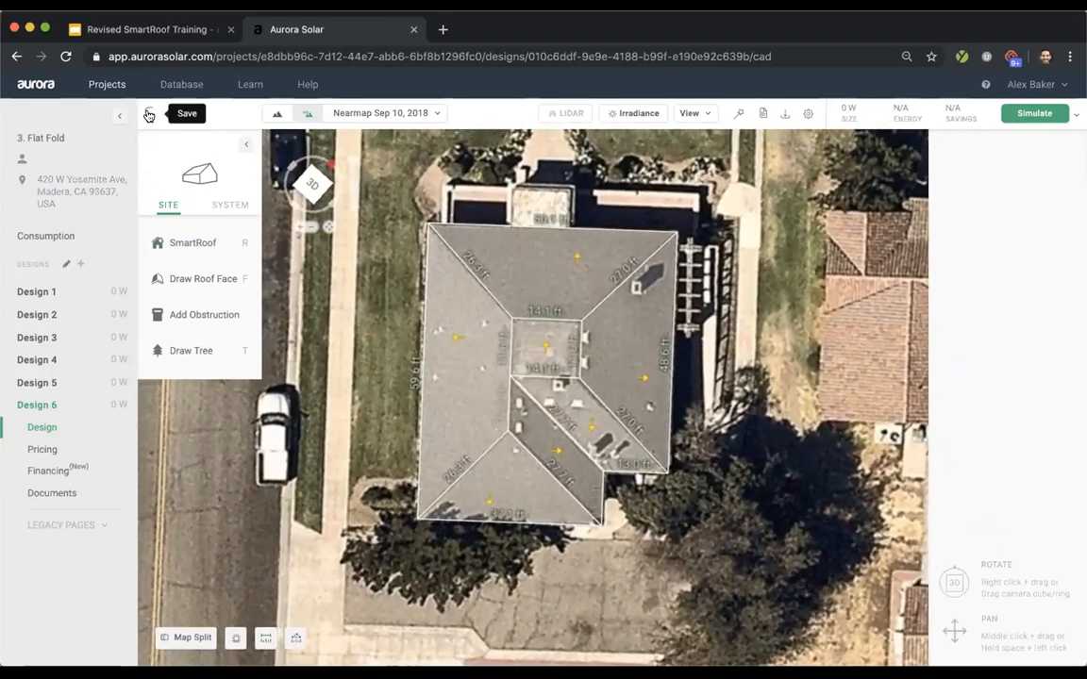
- Switch to the project "4. Pitched Fold" and open the site model of Design 6, closer in on the blue-roofed building
click(107, 85)
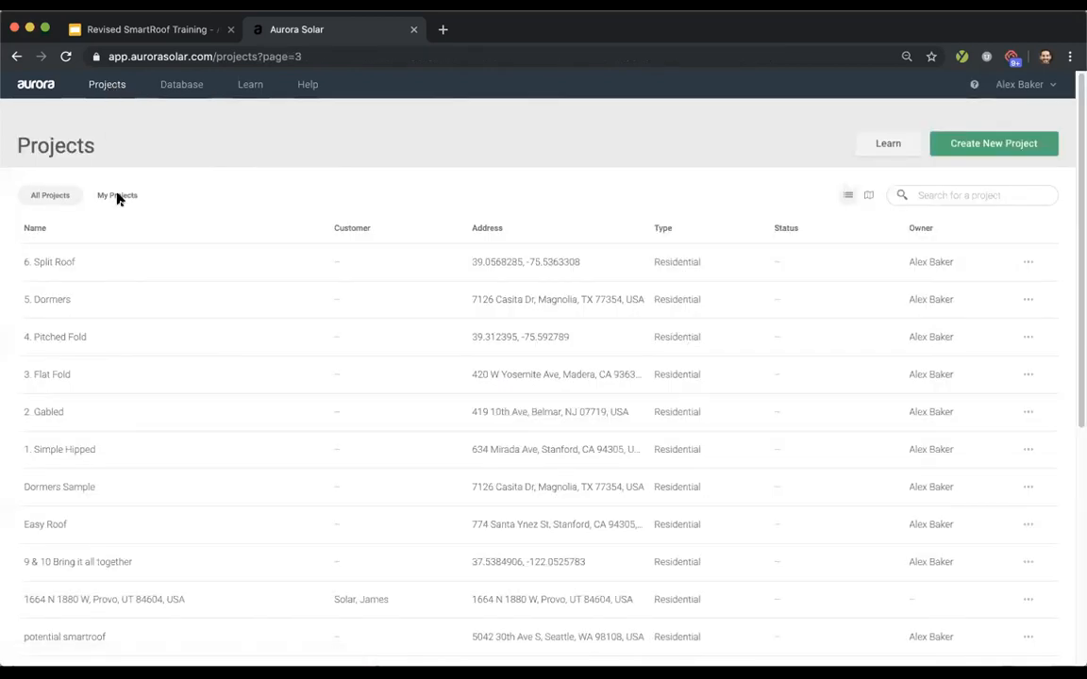
click(83, 329)
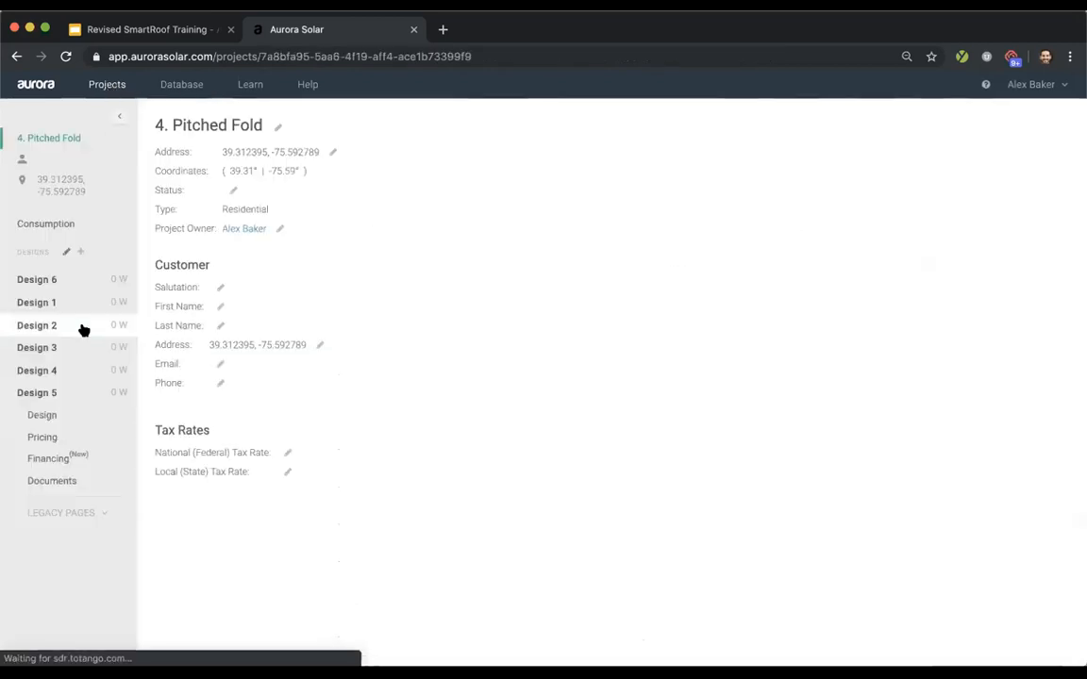
click(60, 416)
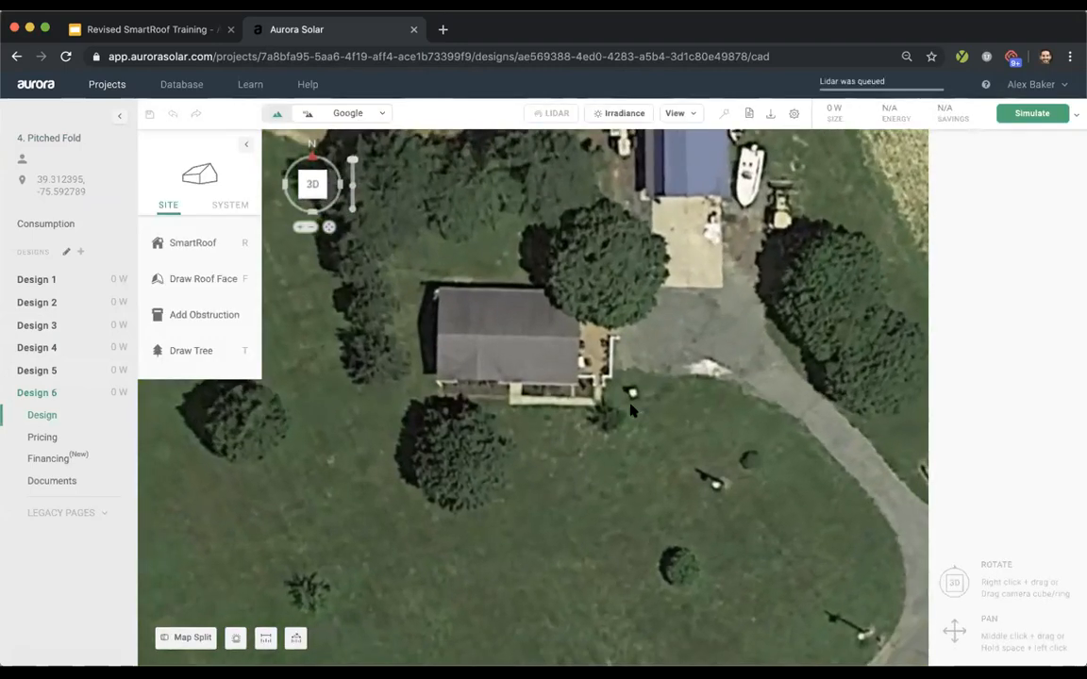
middle_drag(651, 368, 525, 575)
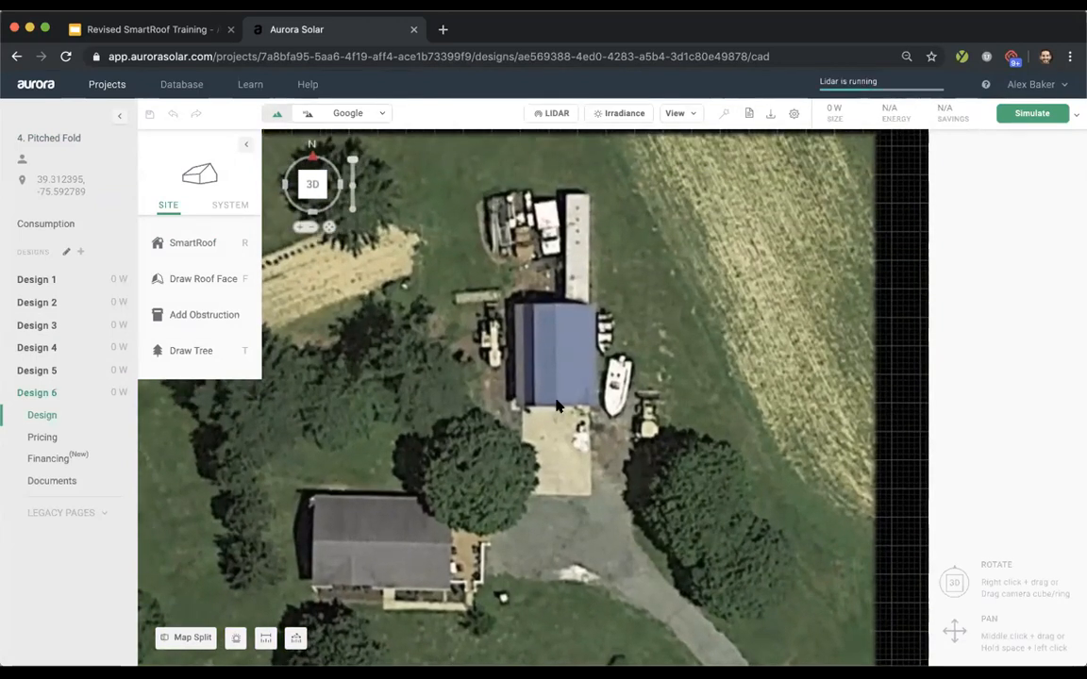
scroll(545, 326, up, 5)
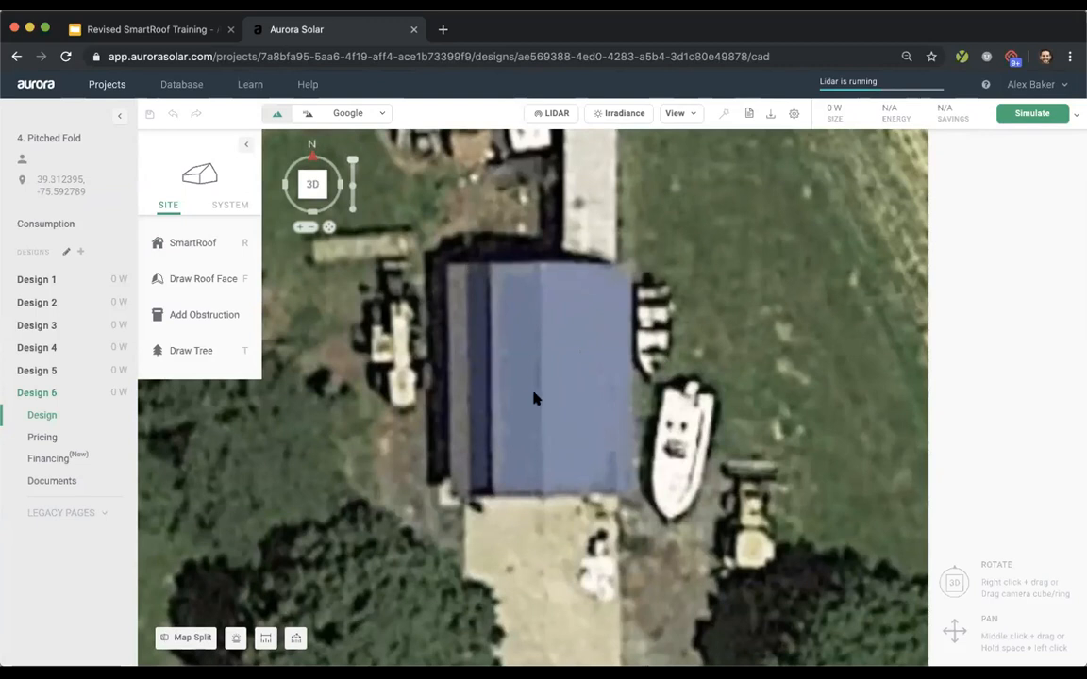
- Examine the barn's roof profile from the front in Street View beside the model, and return to the full model view
scroll(563, 405, up, 3)
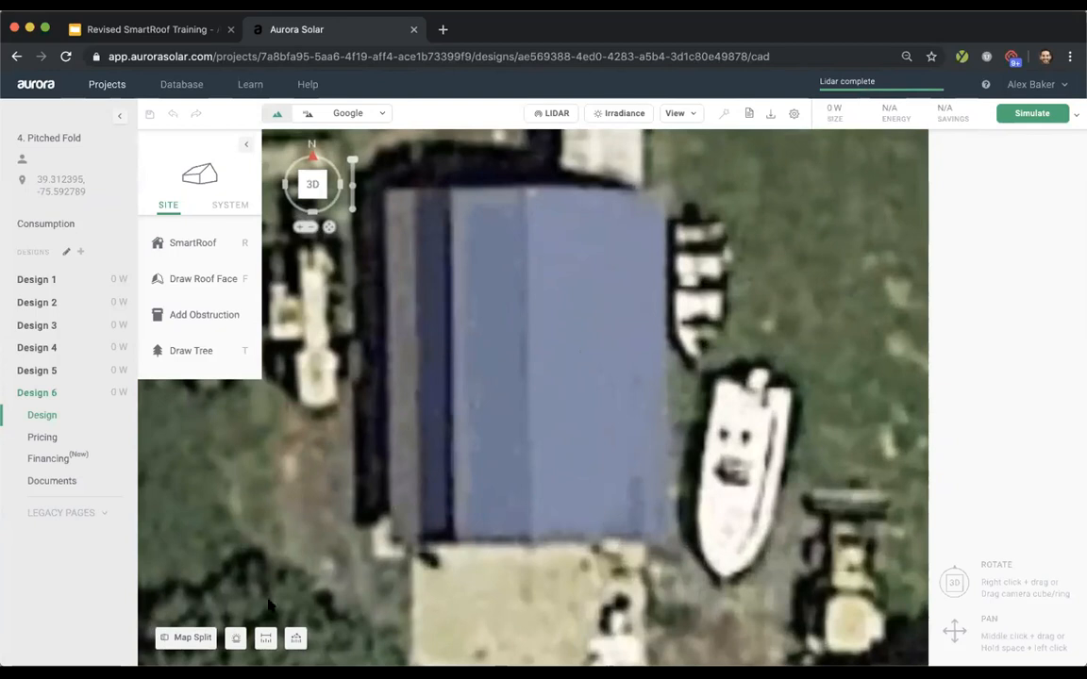
click(185, 638)
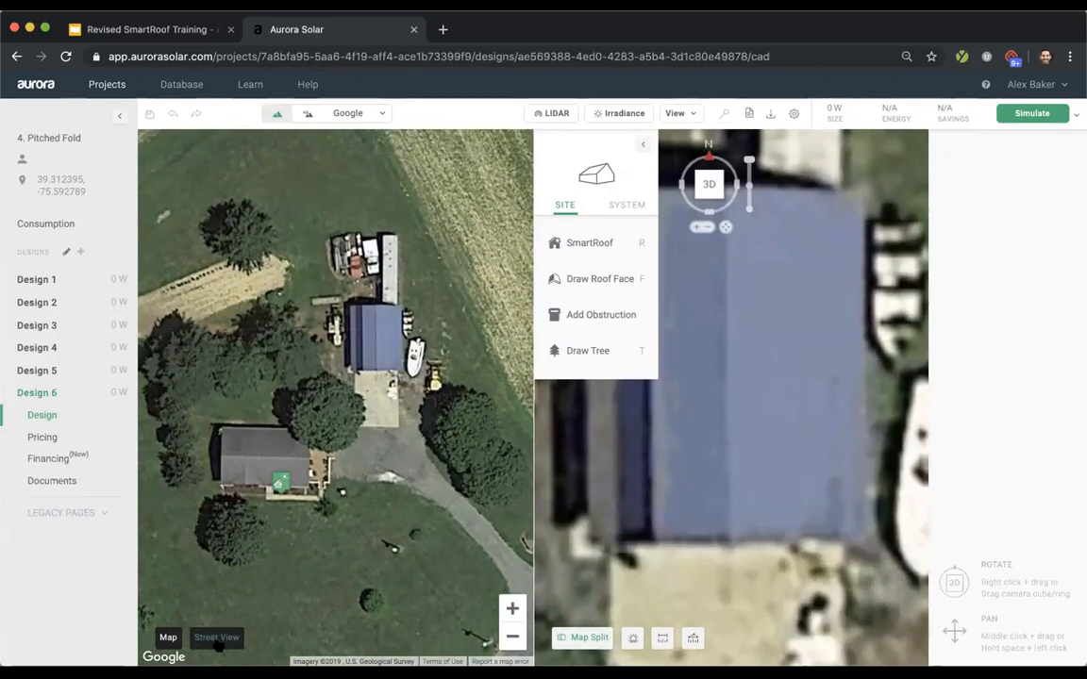
drag(445, 373, 284, 373)
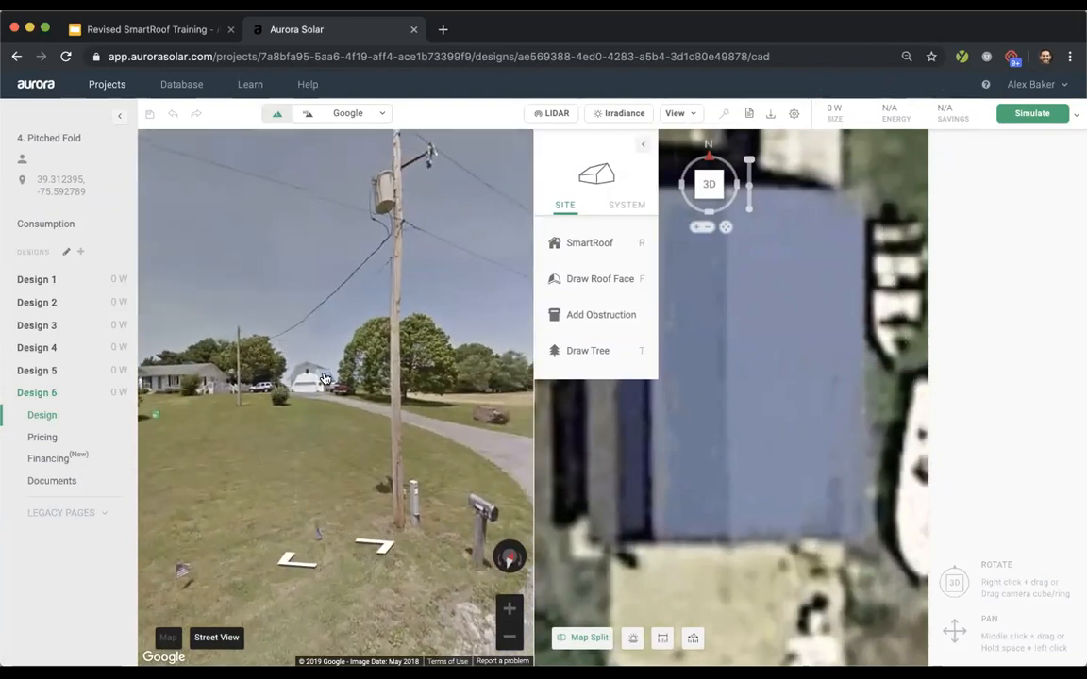
click(323, 381)
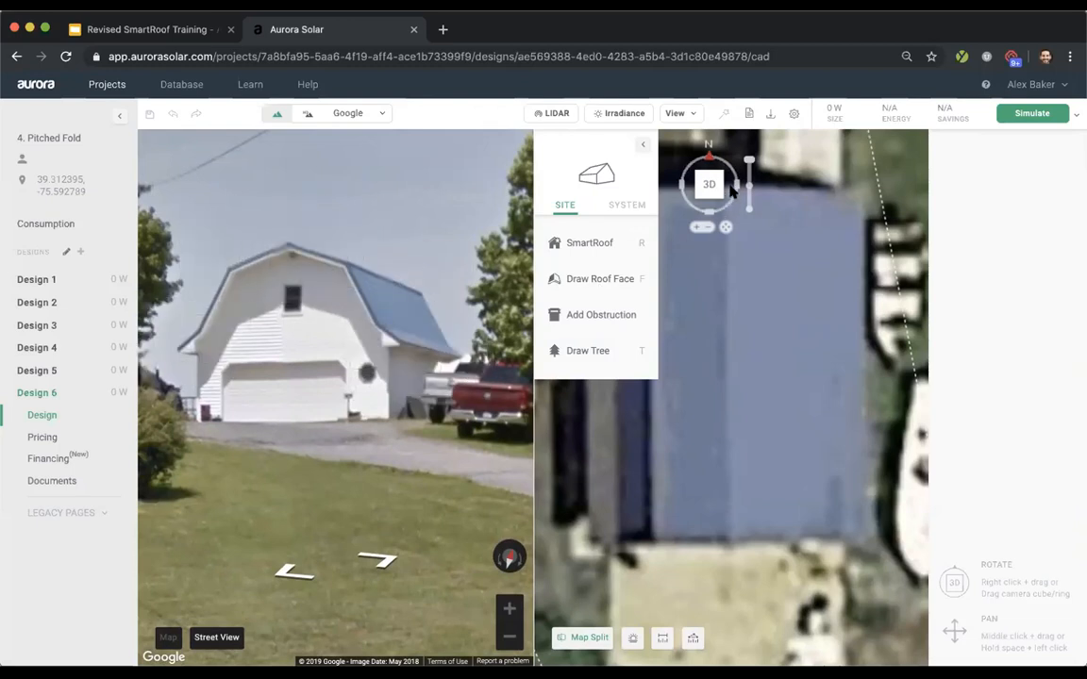
scroll(775, 431, down, 2)
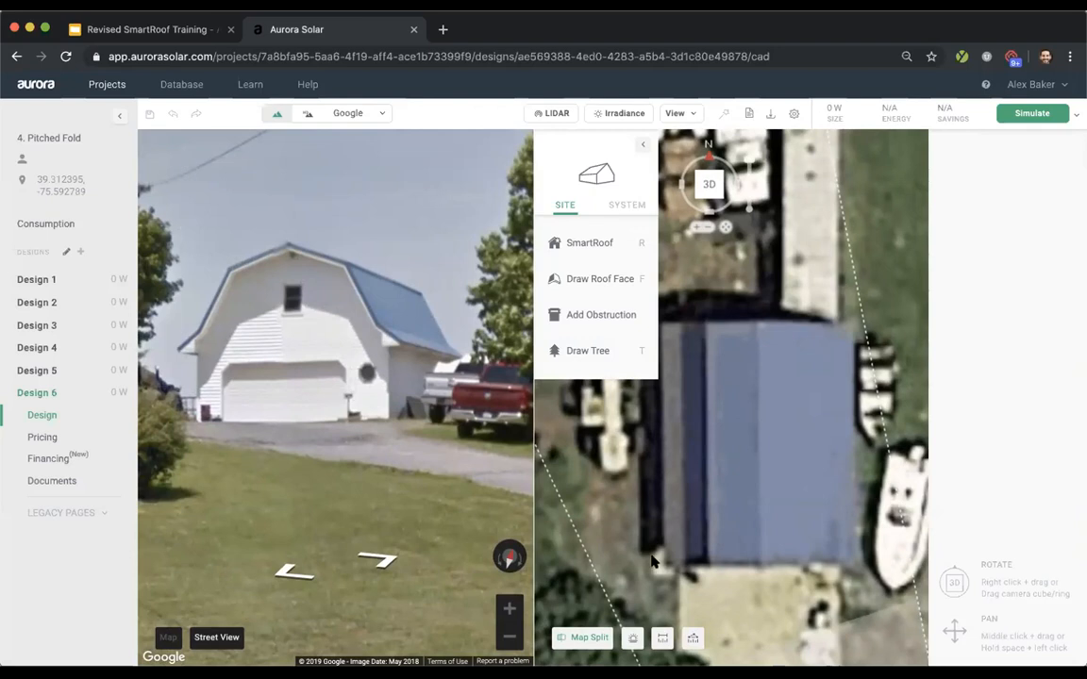
click(582, 637)
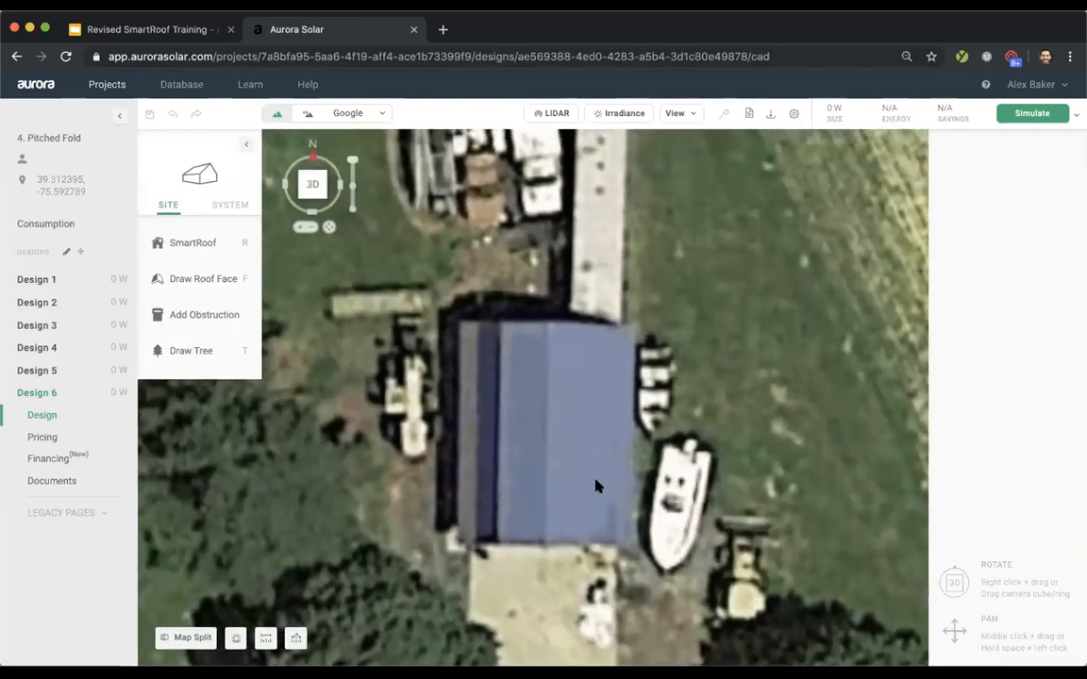
- Draw a rectangular SmartRoof around the blue-roofed building's outline, about 27.5 by 35.8 ft
scroll(583, 537, up, 2)
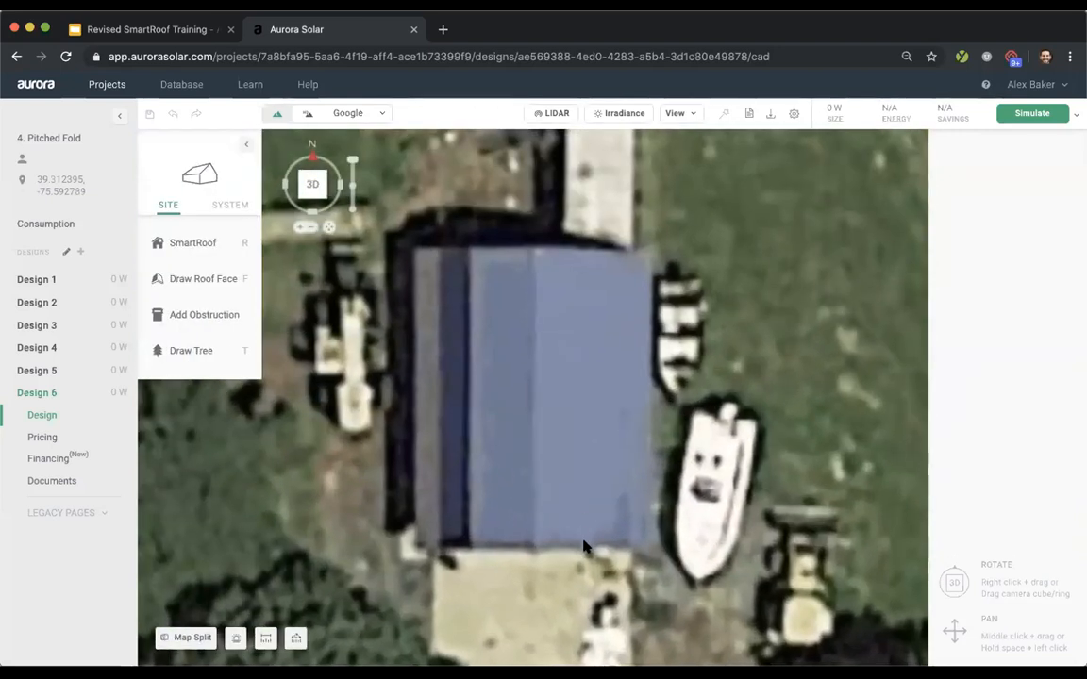
click(194, 243)
click(307, 244)
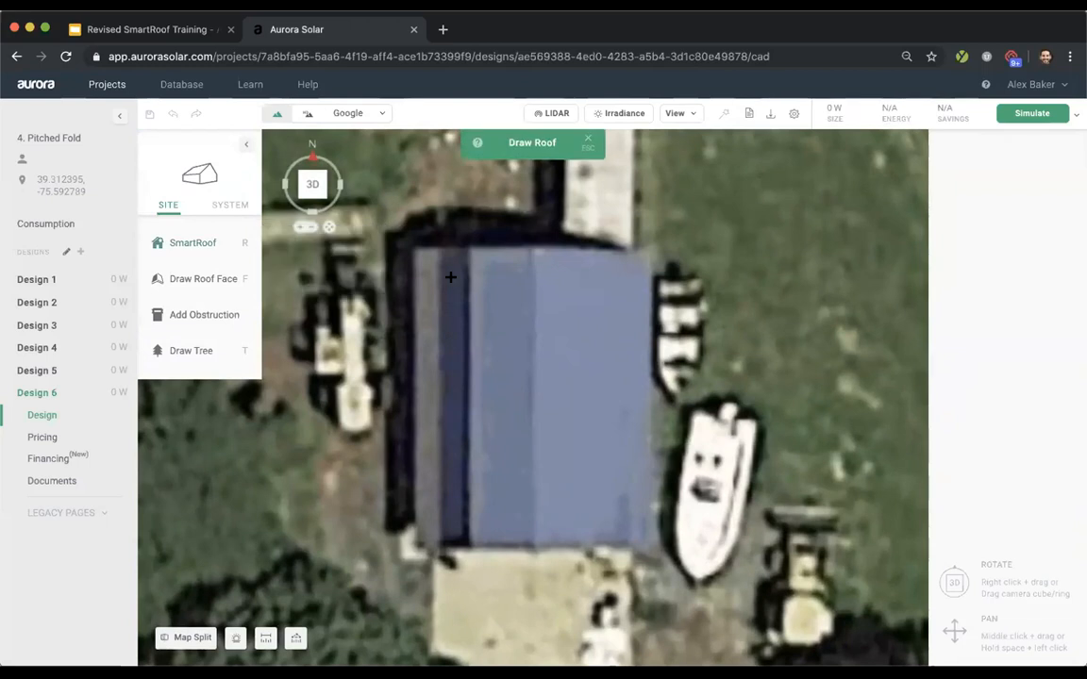
click(414, 248)
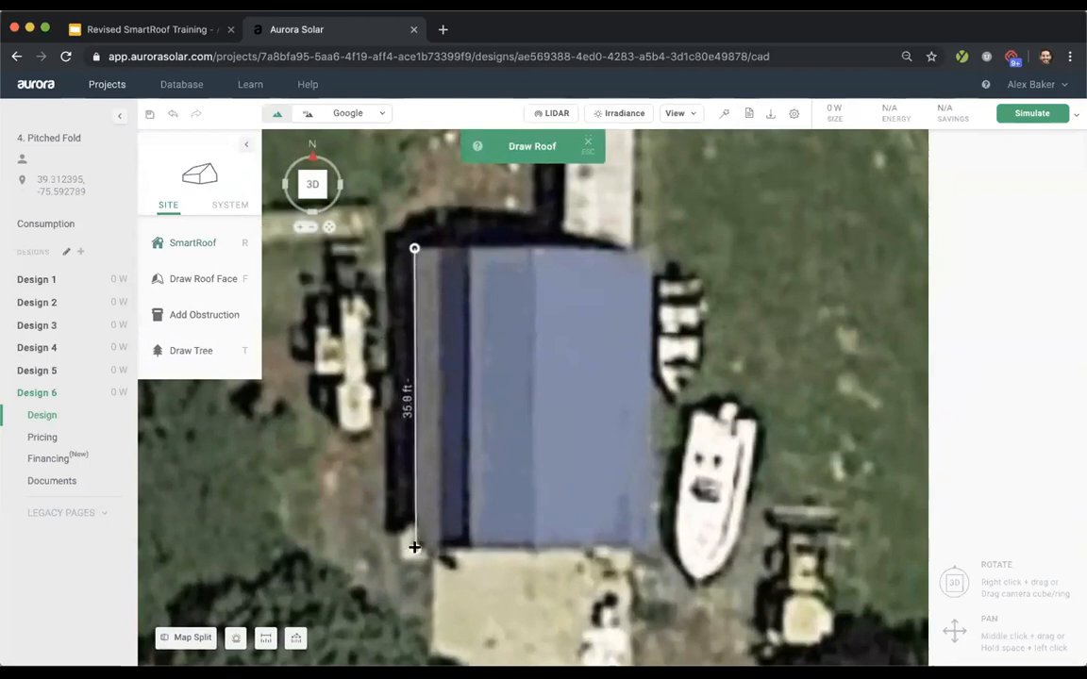
click(417, 548)
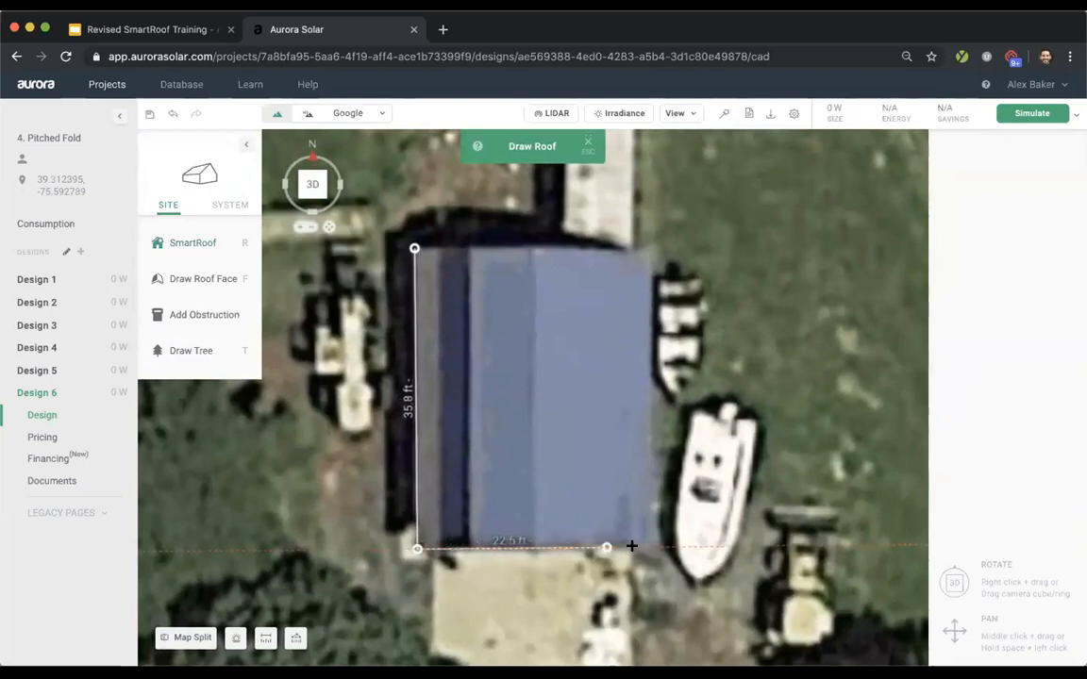
click(648, 547)
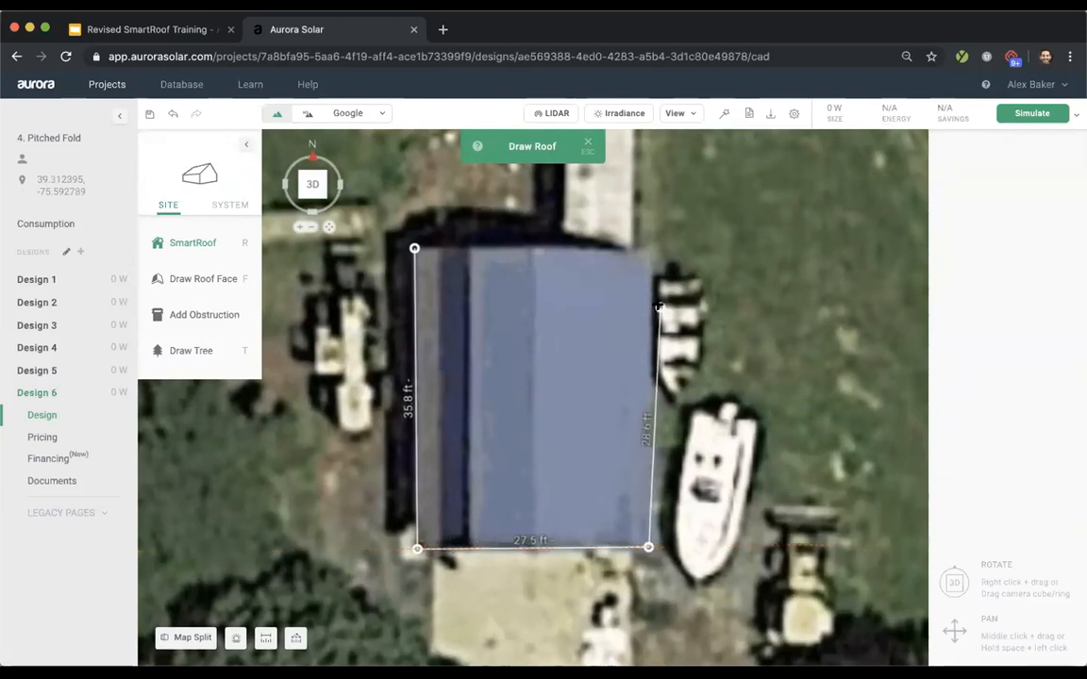
click(645, 247)
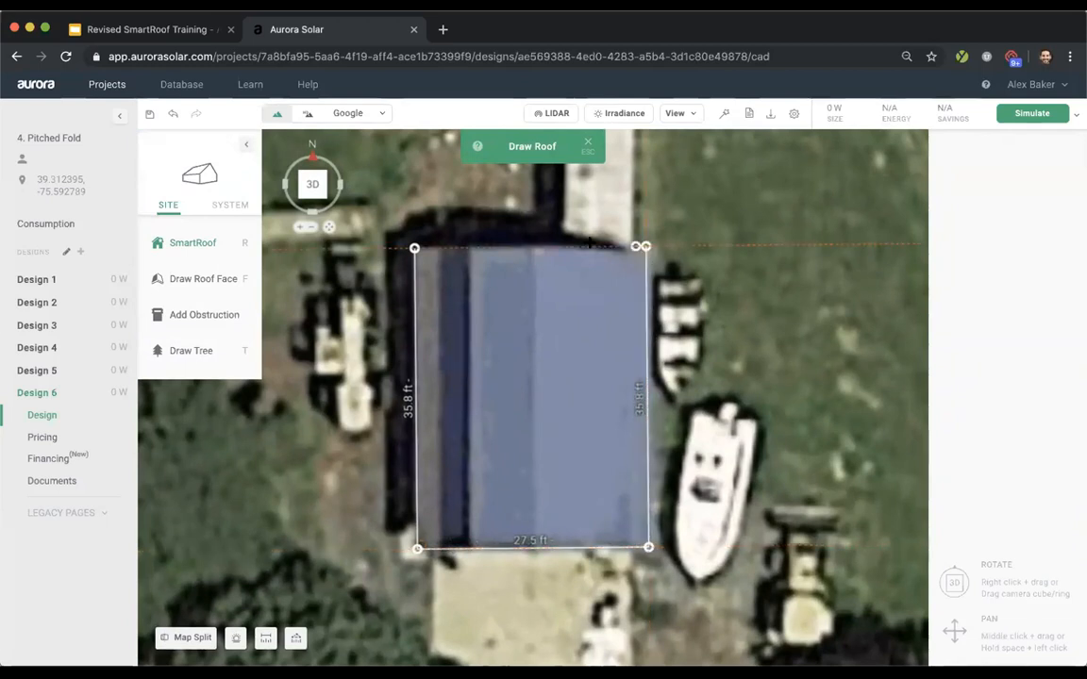
click(414, 248)
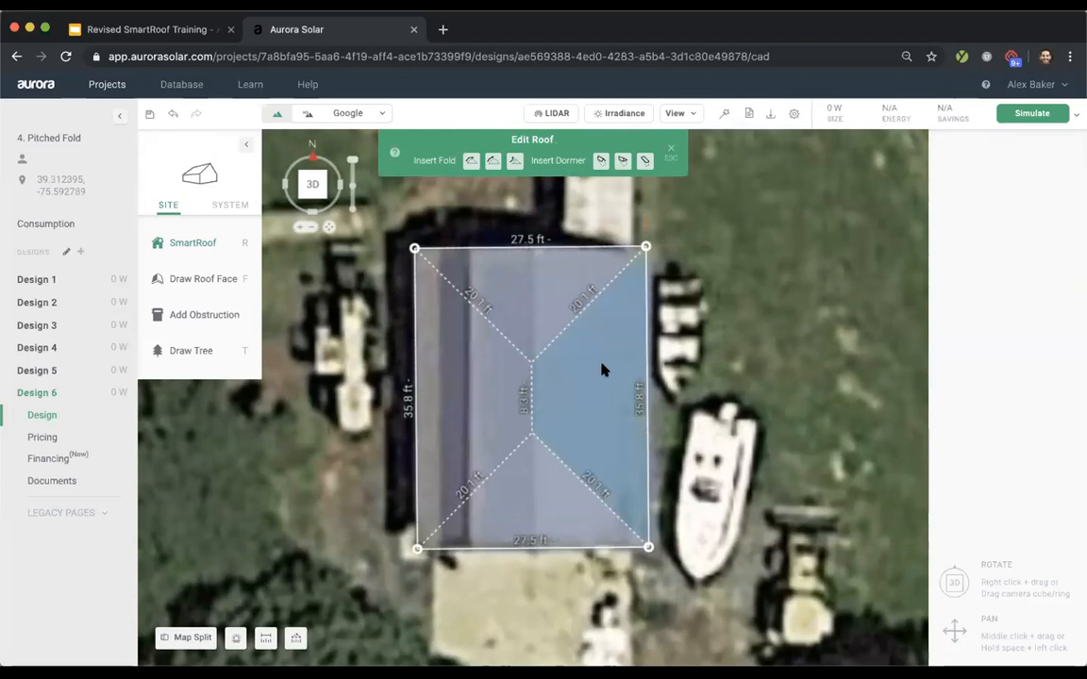
- Turn the roof's short north and south edges into gable walls
click(531, 309)
click(983, 198)
click(534, 535)
click(984, 198)
right_drag(578, 528, 571, 559)
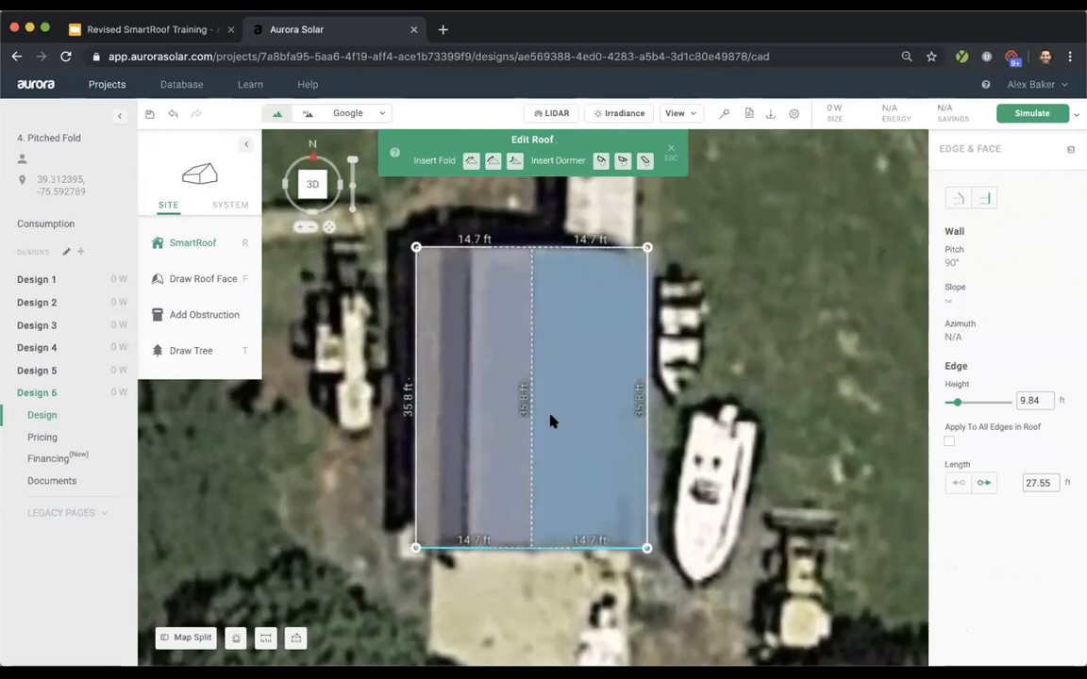
- Insert a pitched fold along the west eave, aligned with the first color change in the imagery, for a face about 3.2 ft wide
click(492, 164)
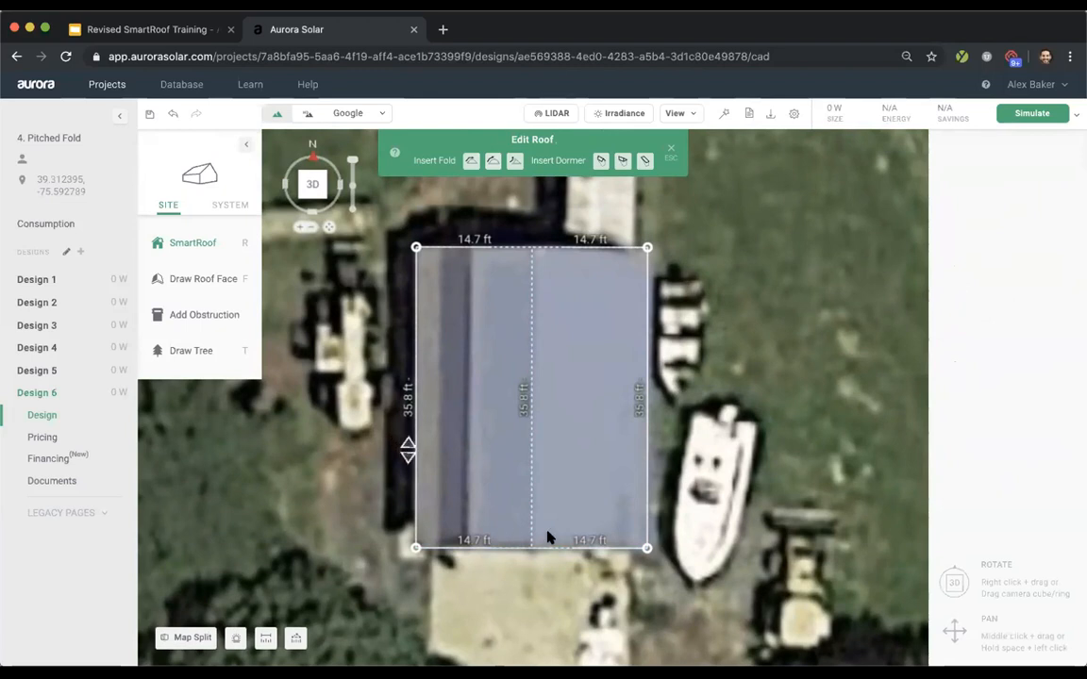
scroll(443, 463, up, 3)
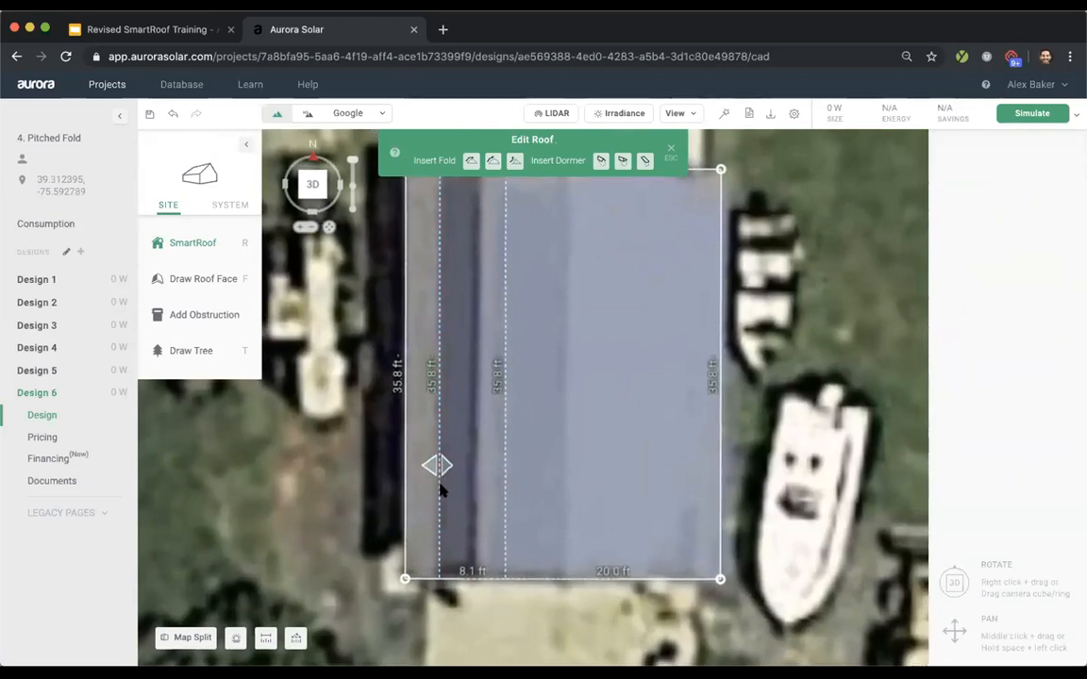
scroll(438, 467, down, 3)
scroll(439, 472, up, 2)
scroll(433, 540, up, 3)
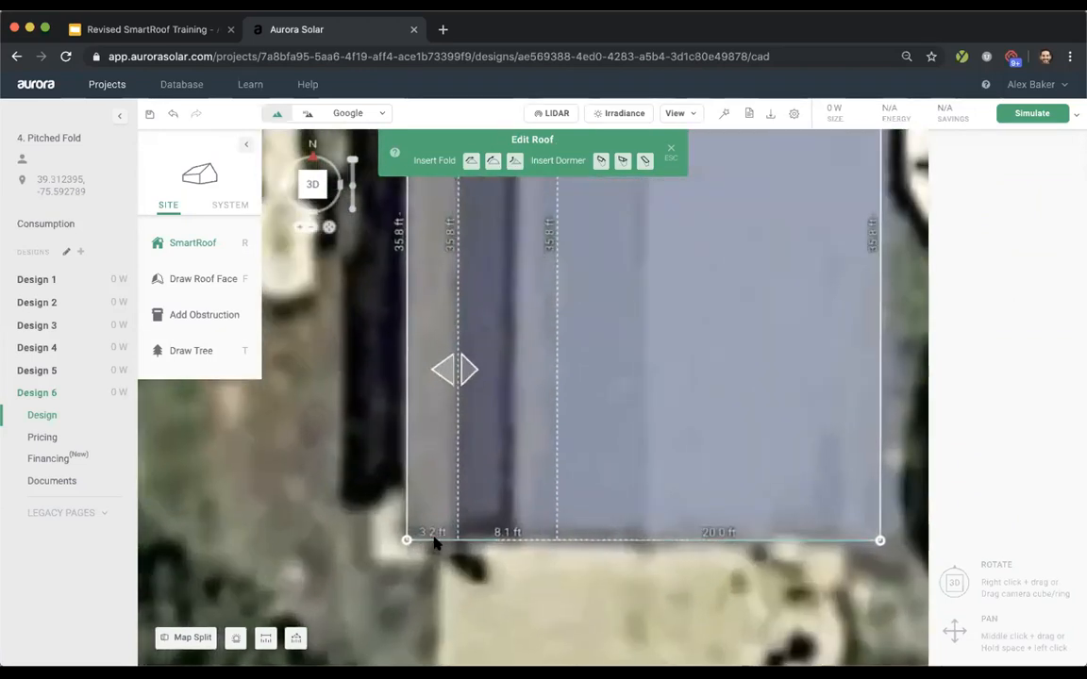
- Insert a matching pitched fold along the east eave and adjust it so the outer face is about 3.2 ft wide
click(492, 161)
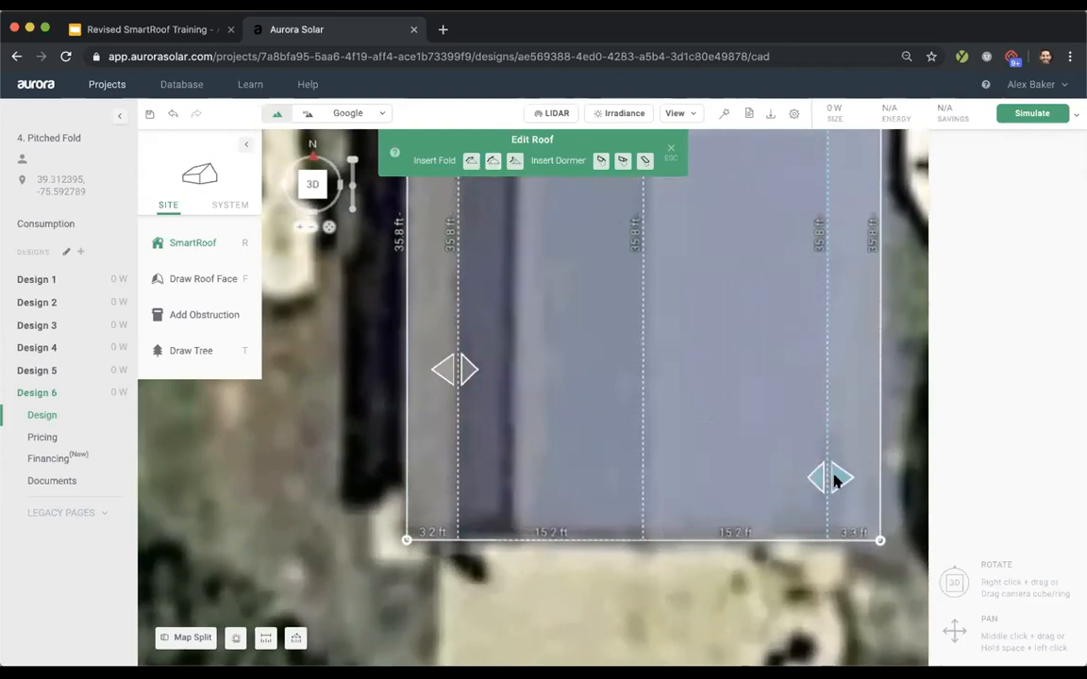
click(835, 480)
drag(838, 478, 836, 479)
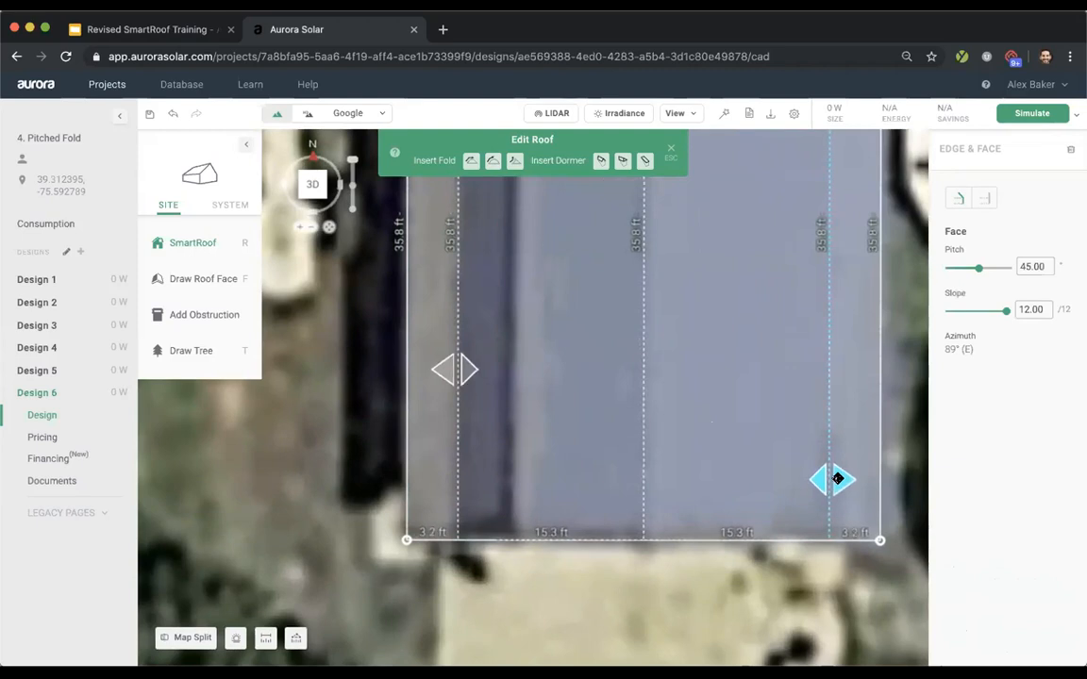
scroll(671, 544, down, 5)
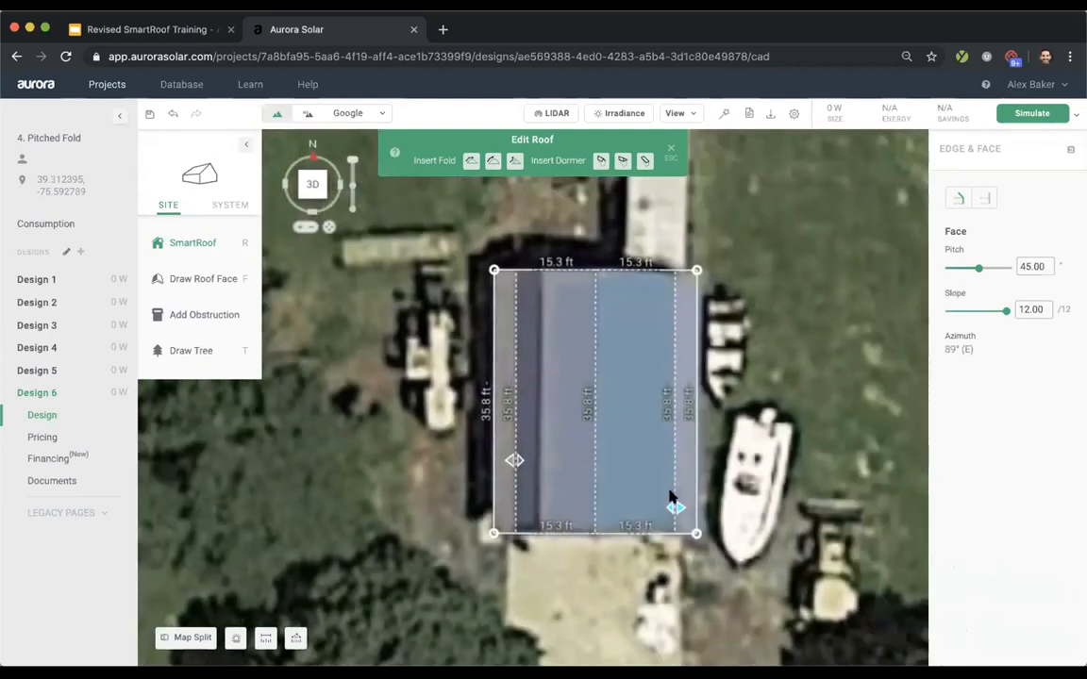
- Insert an inner pitched fold on each side of the ridge, leaving equal upper faces of about 10.6 ft and steep faces of about 4.7 ft
scroll(660, 498, up, 3)
click(491, 163)
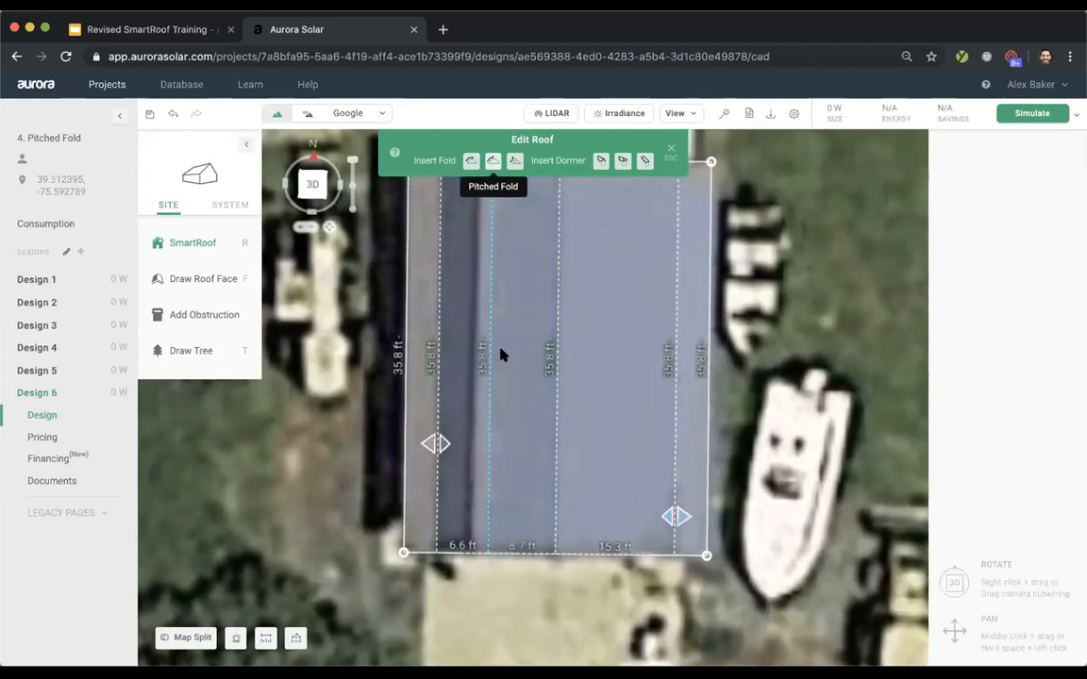
click(494, 170)
scroll(591, 420, up, 1)
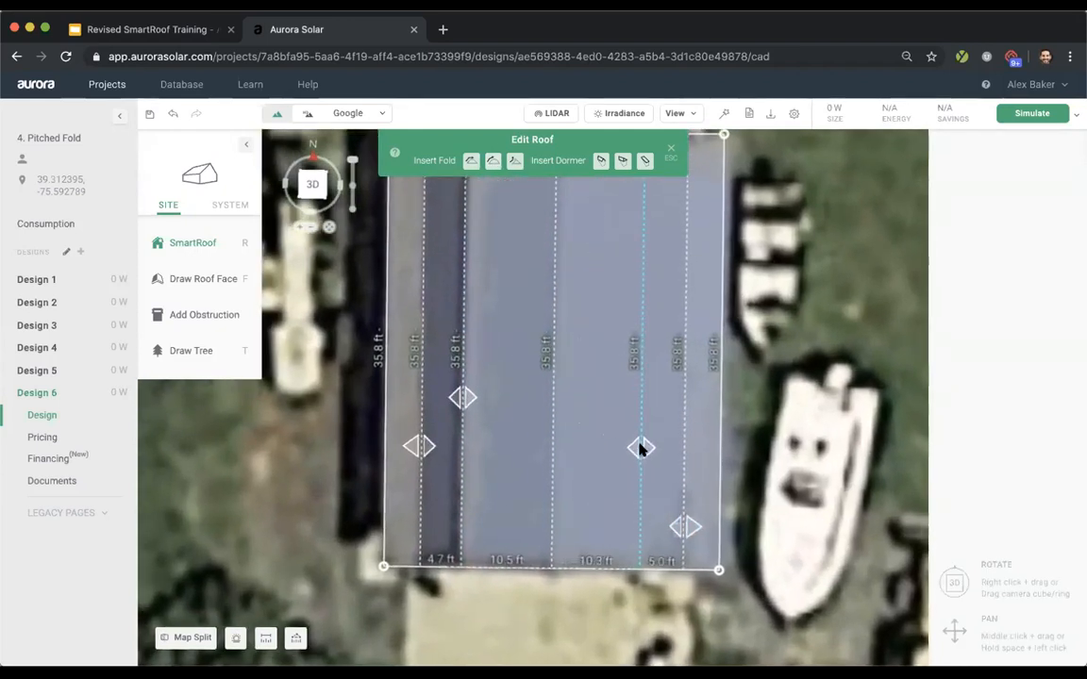
click(642, 448)
scroll(621, 476, down, 1)
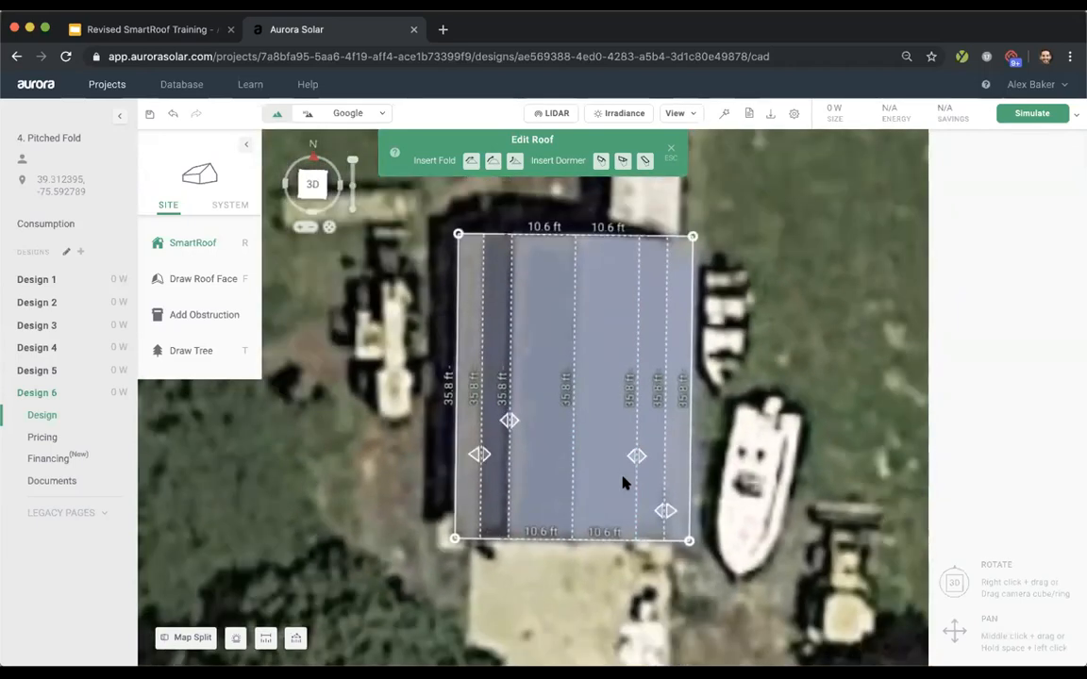
- Compare the model, viewed at an angle from the front, with the barn's front in Street View alongside it
right_drag(557, 585, 667, 354)
click(189, 637)
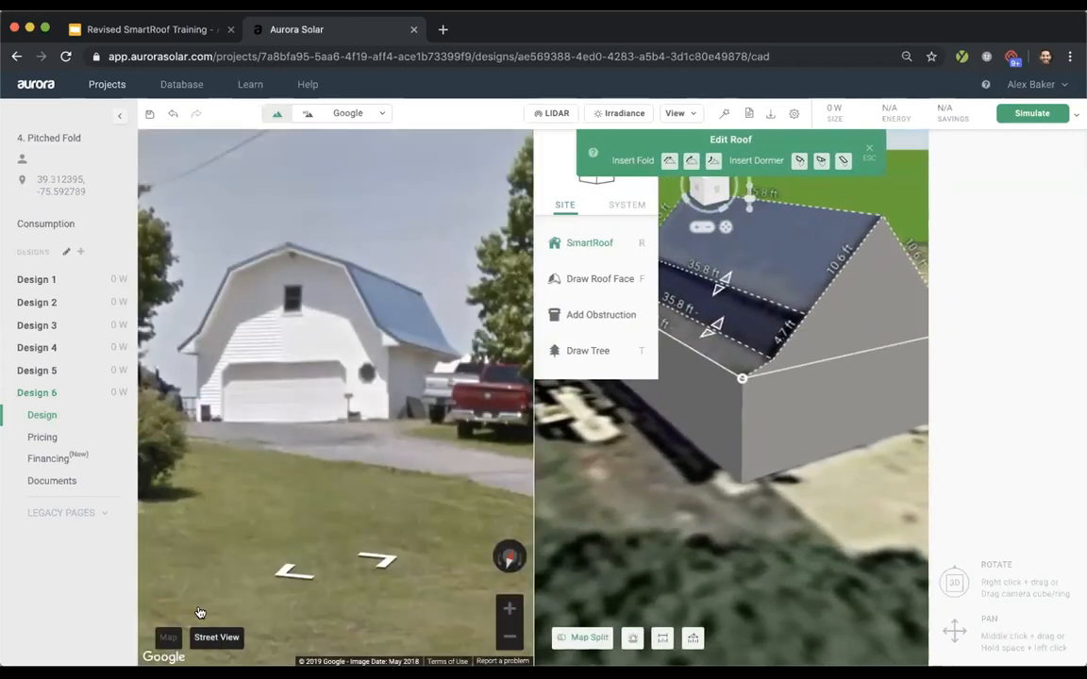
drag(491, 408, 283, 403)
scroll(288, 388, up, 3)
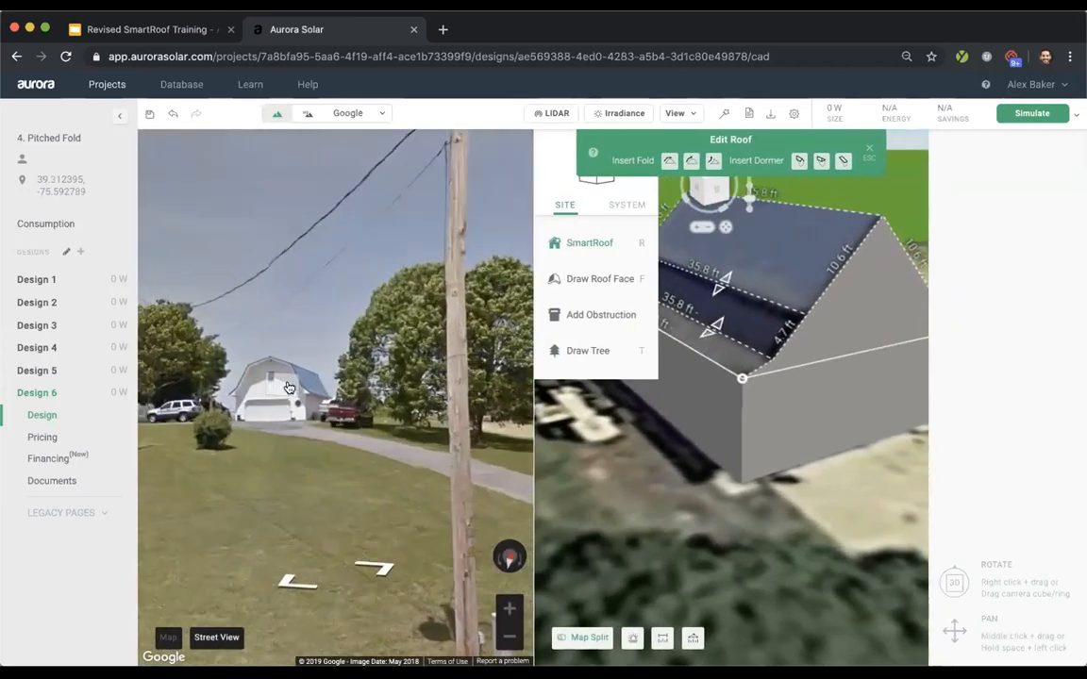
scroll(289, 388, up, 3)
drag(228, 451, 301, 420)
scroll(725, 498, down, 3)
right_drag(725, 497, 664, 398)
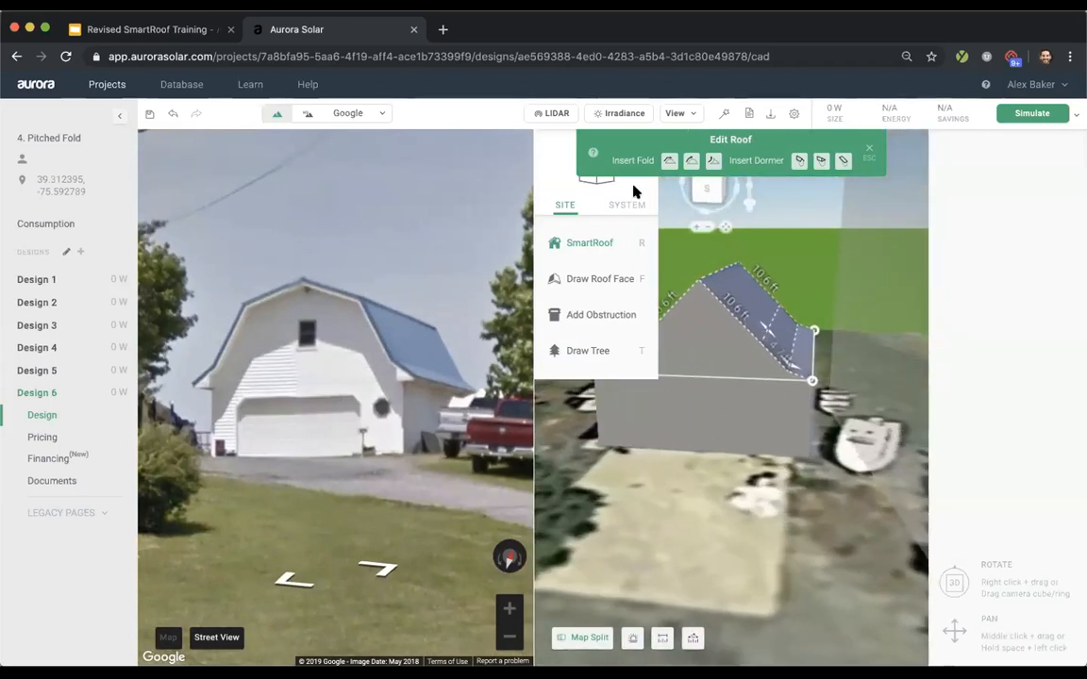
- Set the pitch of the upper east face and of the upper west face beside the ridge to 20°
click(743, 296)
right_drag(743, 296, 766, 410)
drag(1046, 265, 992, 265)
text(20)
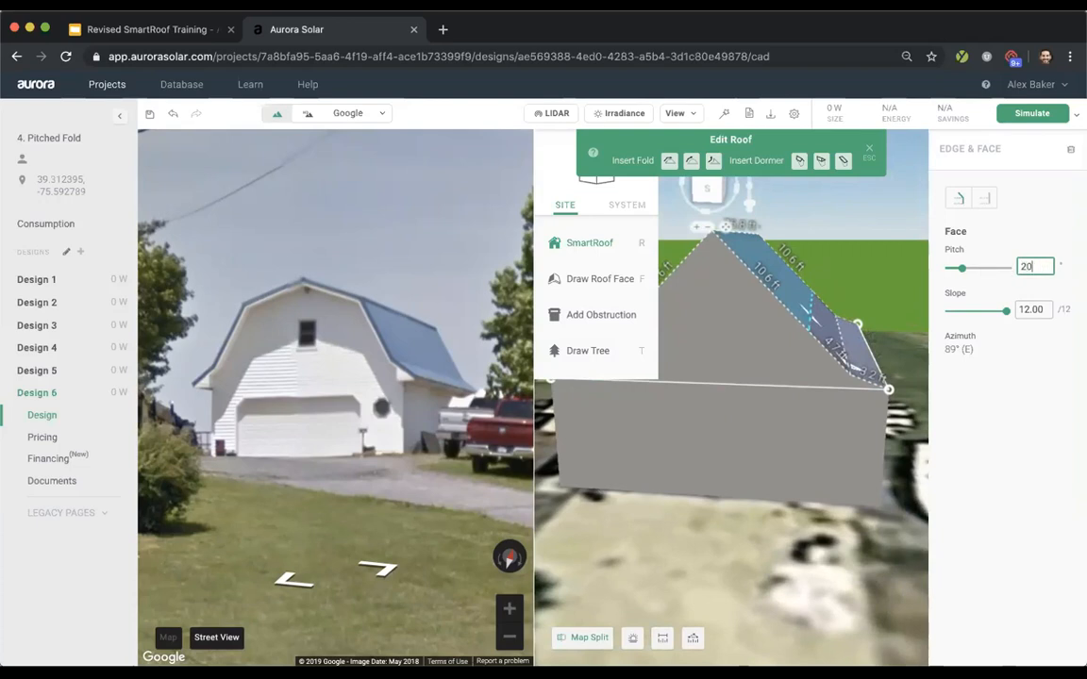
key(Return)
right_drag(791, 526, 845, 534)
click(772, 306)
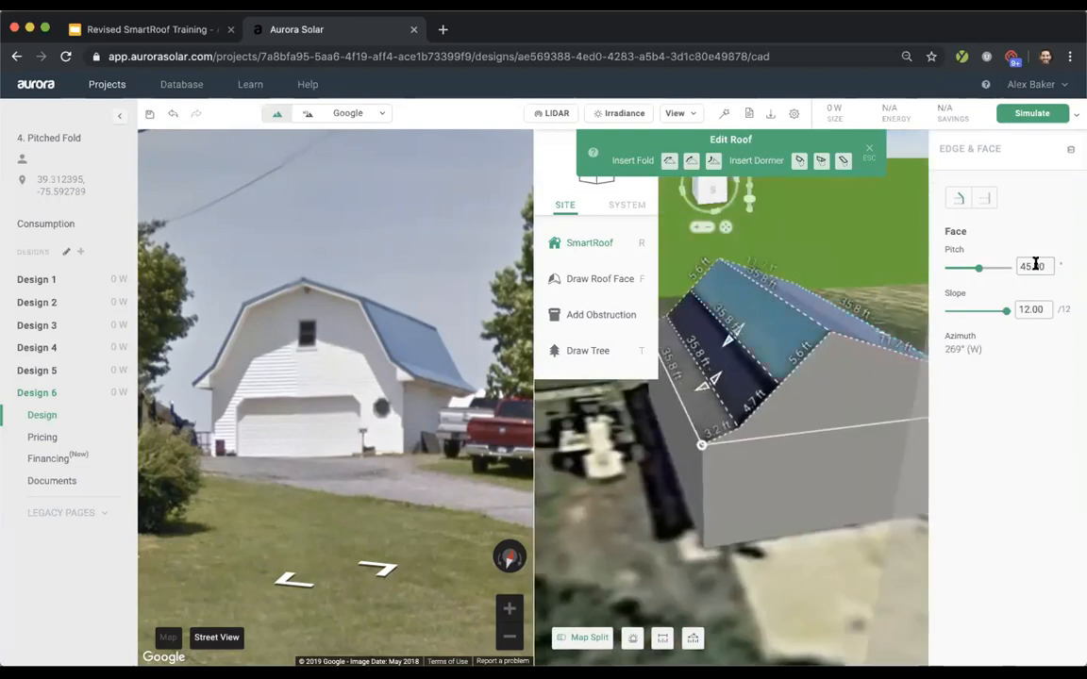
drag(1031, 267, 991, 265)
text(20)
key(Return)
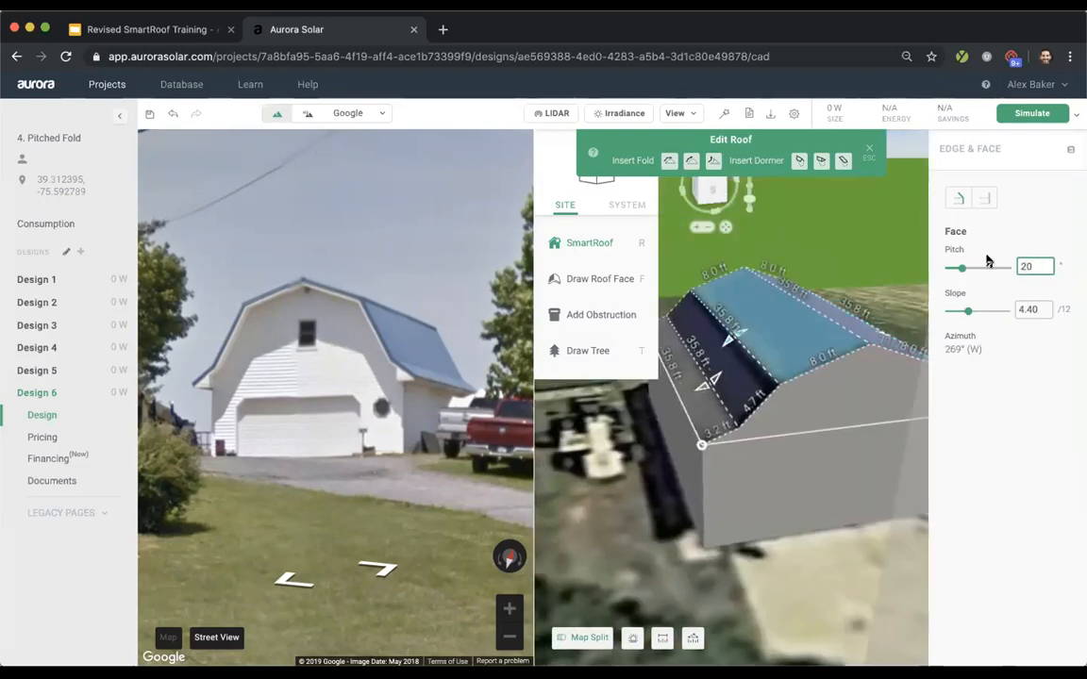
- Set the pitch of the two steep middle faces on the east and west sides together to 60°
right_drag(792, 525, 802, 343)
click(819, 311)
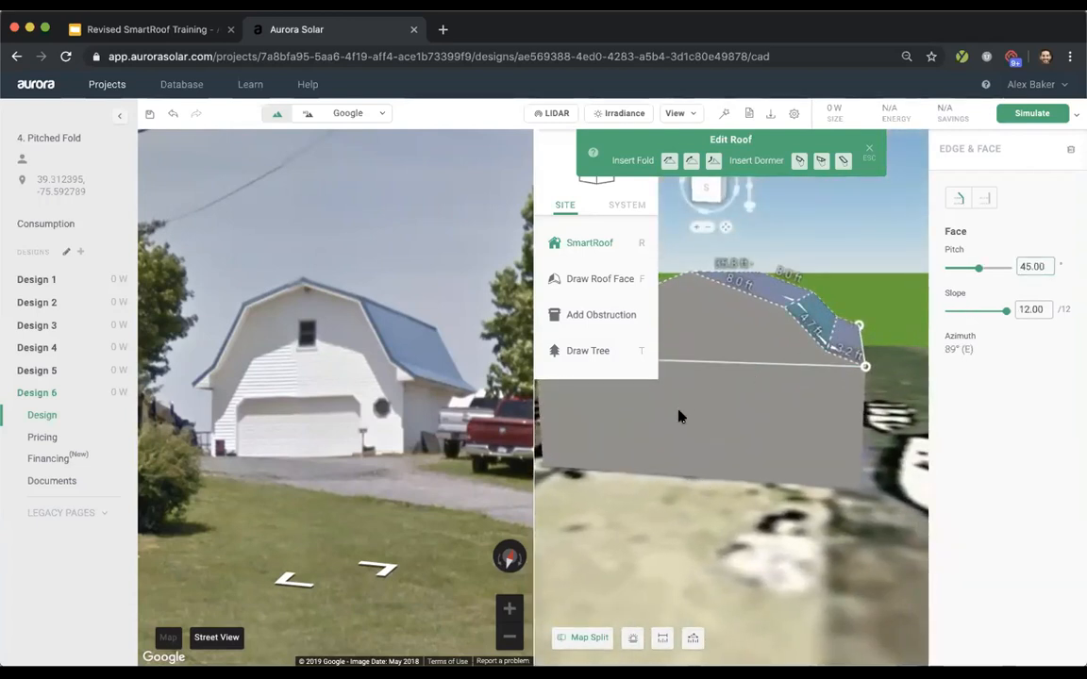
right_drag(623, 456, 776, 453)
shift+click(800, 383)
right_drag(860, 524, 710, 485)
double_click(1047, 266)
text(60)
key(Return)
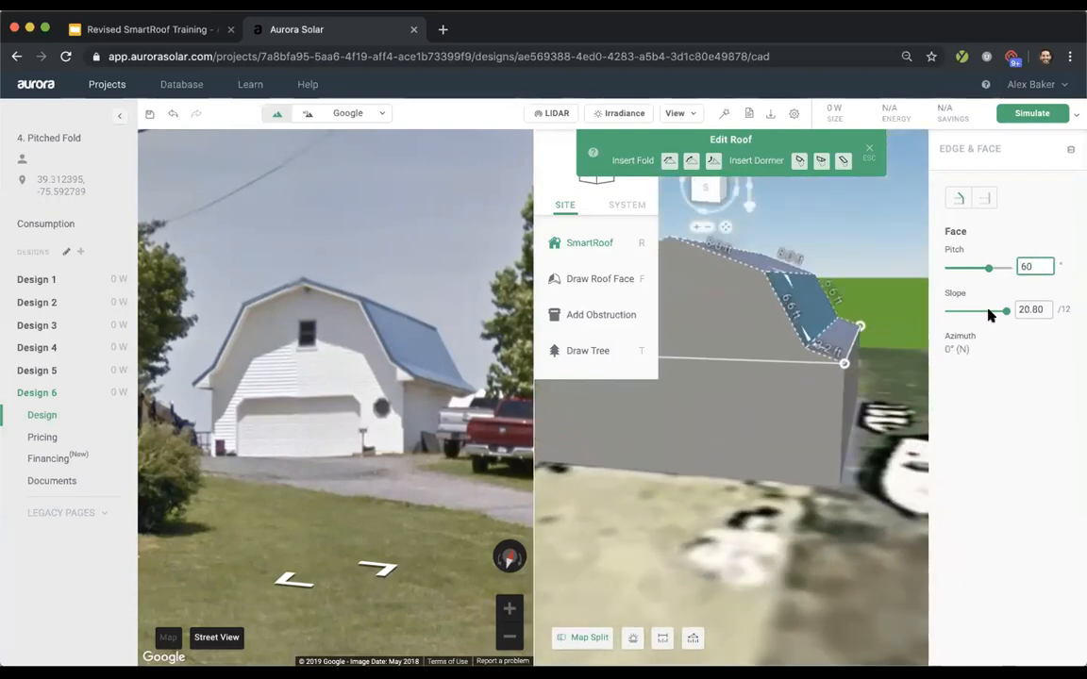
- Set the pitch of the two narrow eave faces on the east and west sides together to 32°
click(834, 339)
right_drag(643, 495, 766, 505)
click(719, 351)
right_drag(865, 535, 776, 507)
click(1030, 265)
text(5)
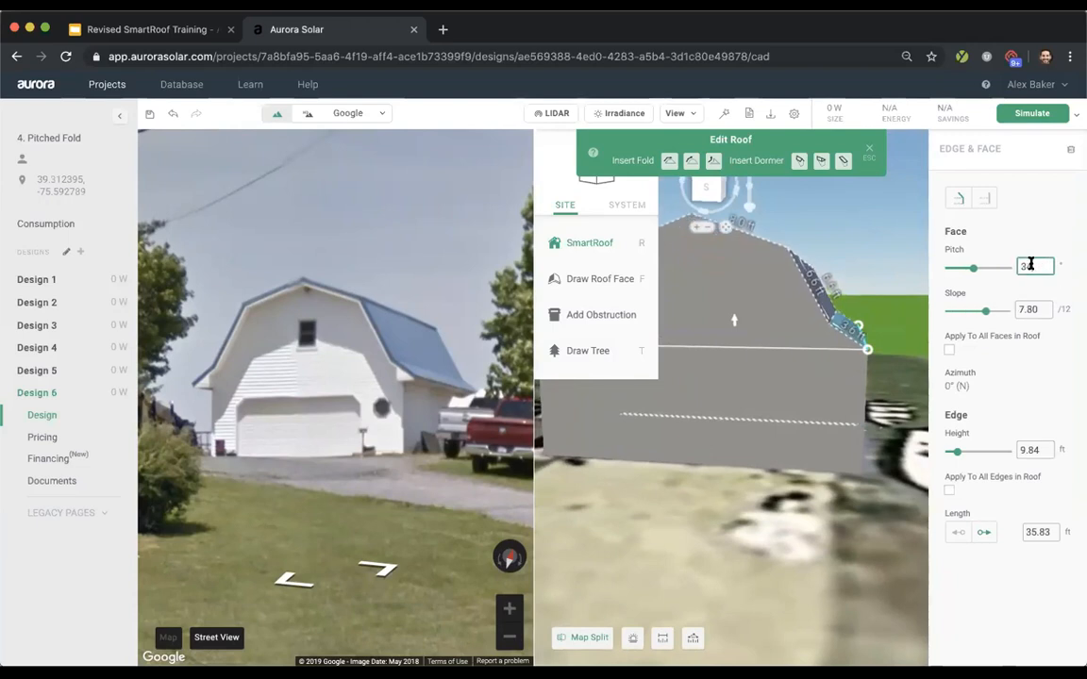
key(Down)
key(Down)
right_drag(779, 413, 773, 368)
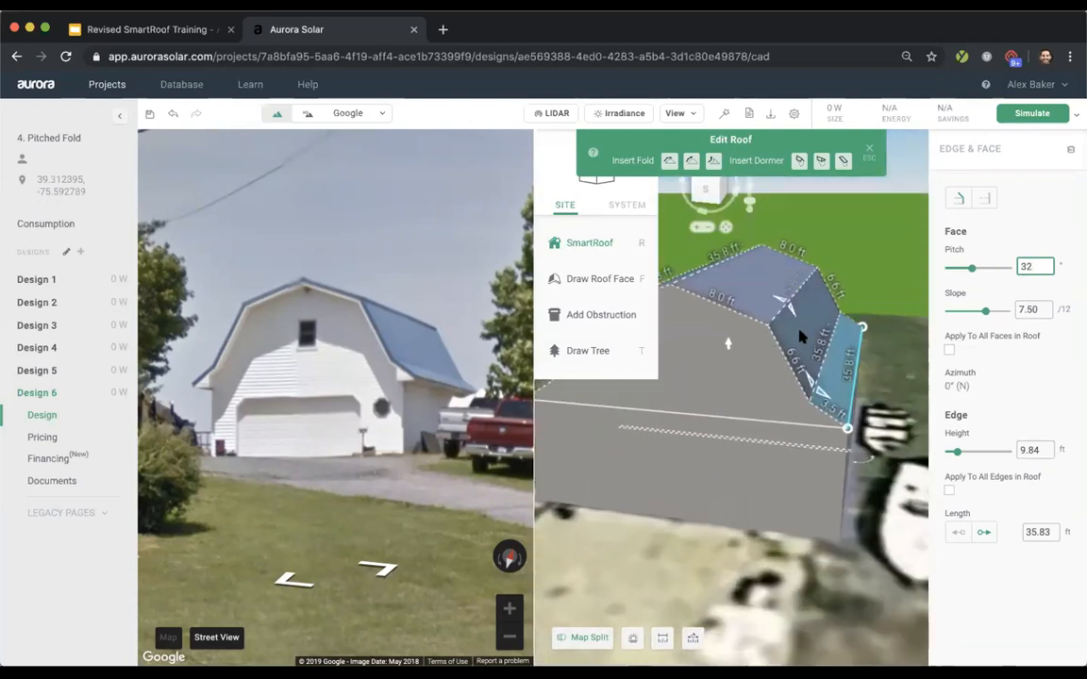
- Raise the pitch of the two steep middle faces on both sides to 64°, a slope of 24.60/12
click(799, 336)
right_drag(754, 440, 892, 453)
click(821, 334)
right_drag(849, 531, 698, 519)
click(1029, 266)
text(62)
key(Up)
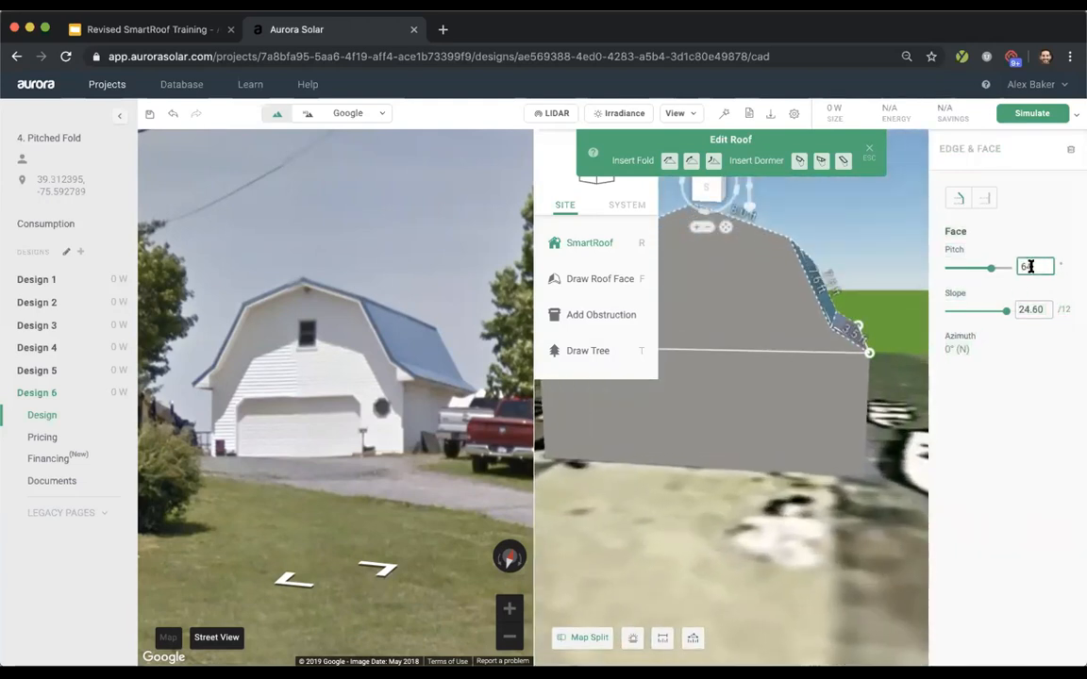
- Slightly lower the pitch of the two upper faces beside the barn's ridge together
right_drag(771, 402, 762, 449)
click(776, 330)
right_drag(752, 396, 776, 394)
shift+click(711, 300)
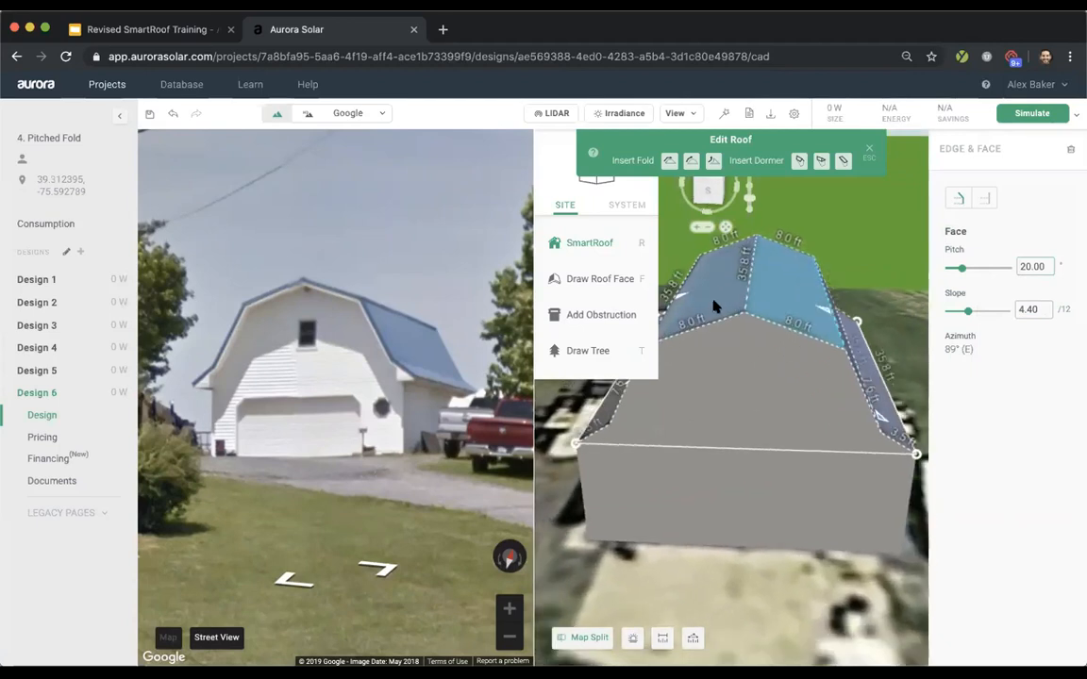
right_drag(752, 477, 756, 439)
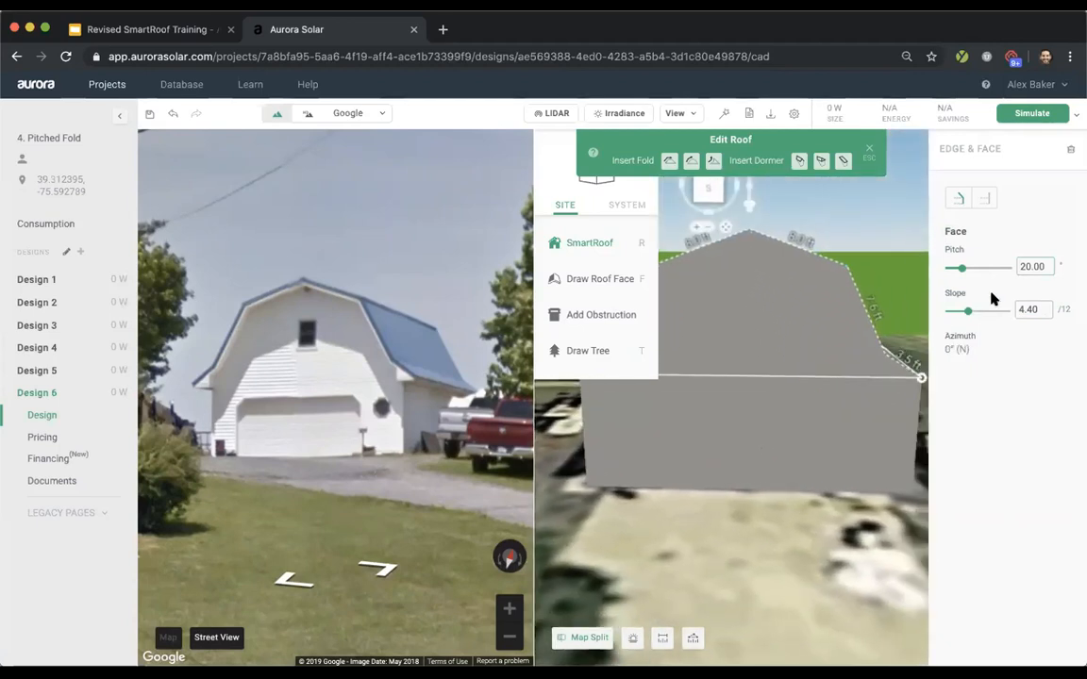
key(BackSpace)
text(8)
- Close the barn's split Street View, deselect its roof and open the project "5. Dormers"
click(589, 640)
right_drag(594, 543, 509, 466)
click(739, 461)
scroll(740, 461, down, 3)
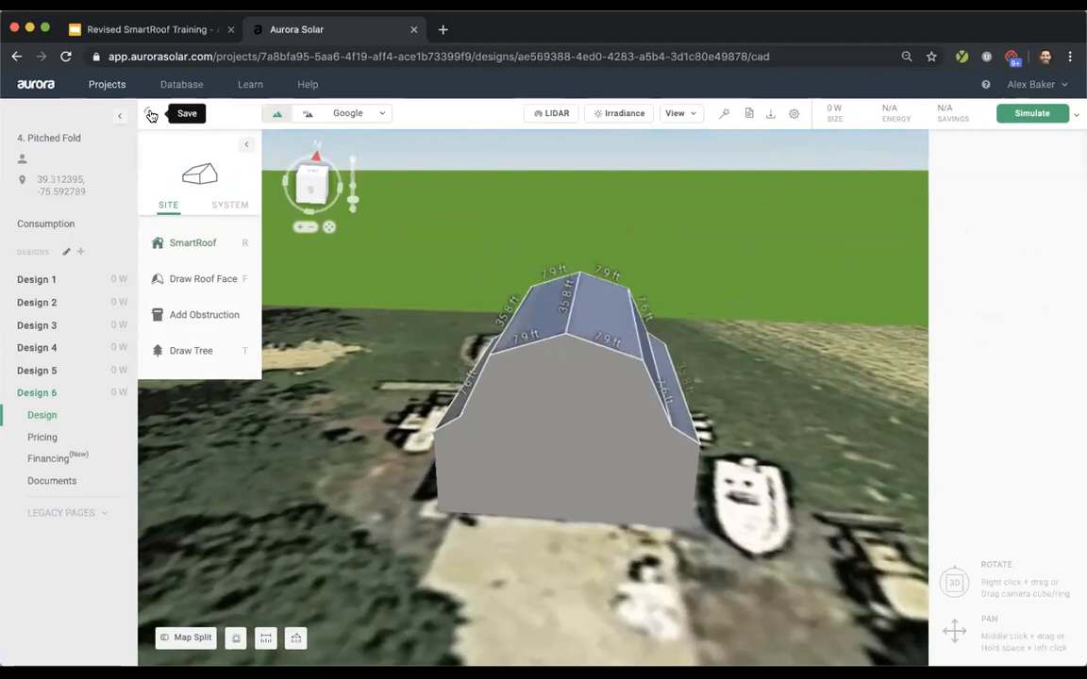
click(105, 84)
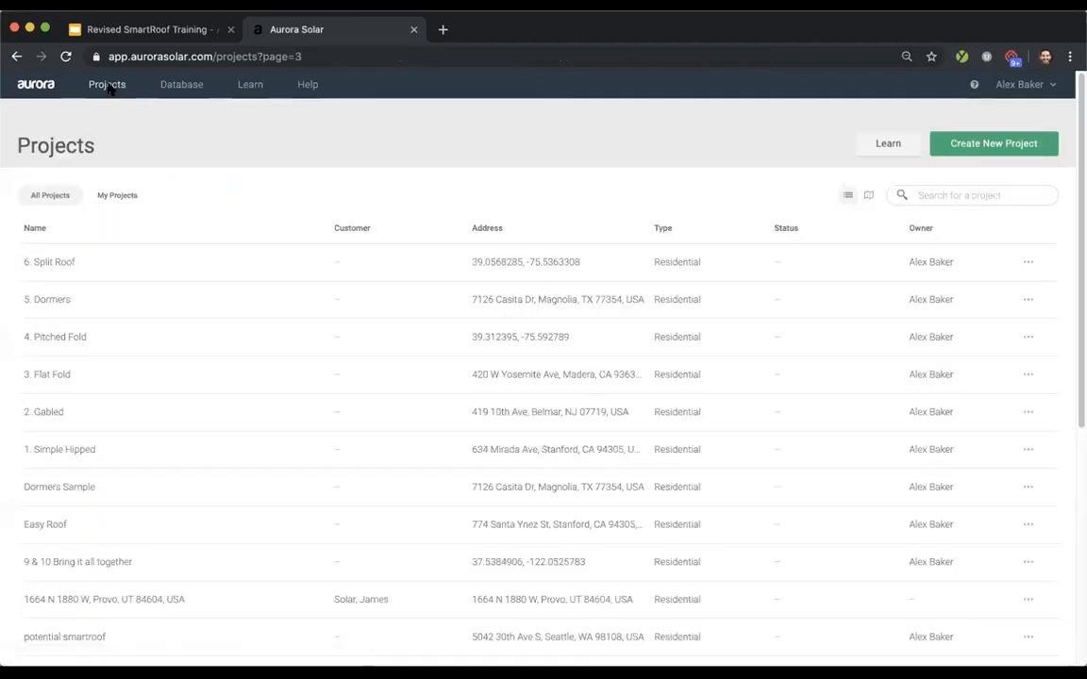
click(106, 298)
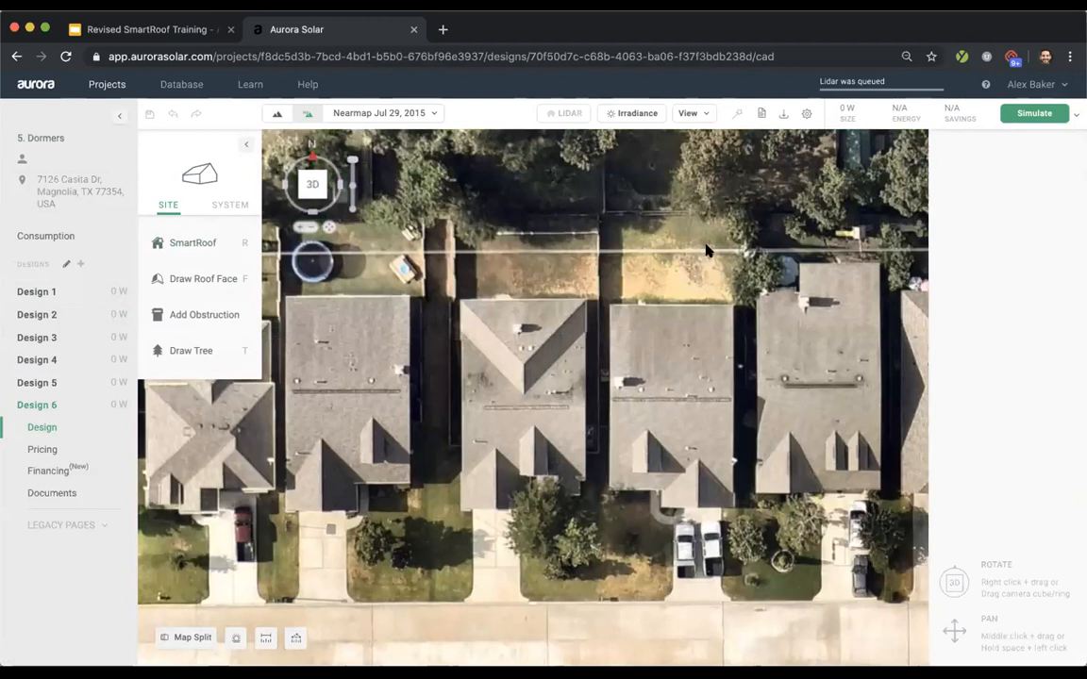
- Examine the middle house's aerial imagery, covering the front dormers, the rear hipped section and the main roof edges
scroll(489, 437, up, 2)
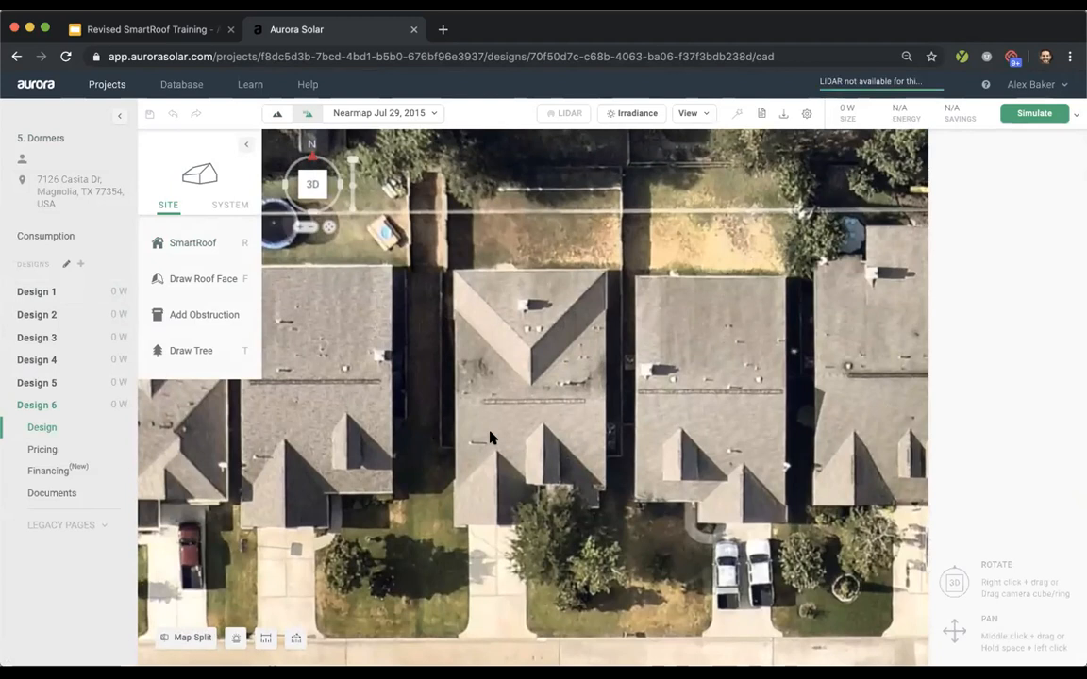
scroll(477, 496, up, 3)
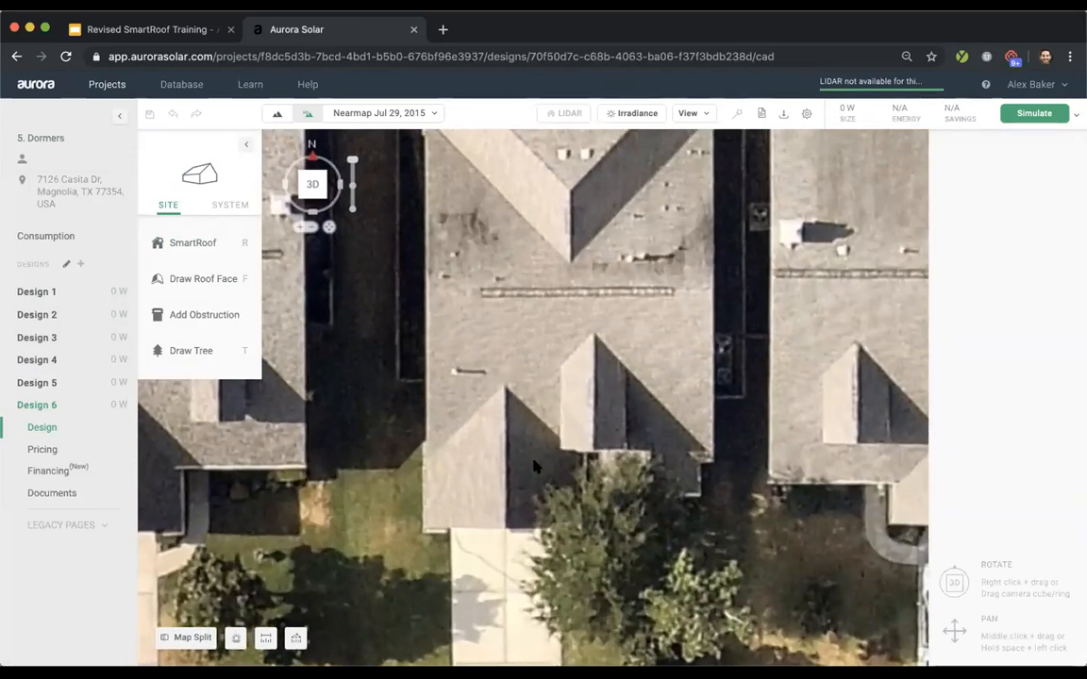
scroll(673, 472, up, 2)
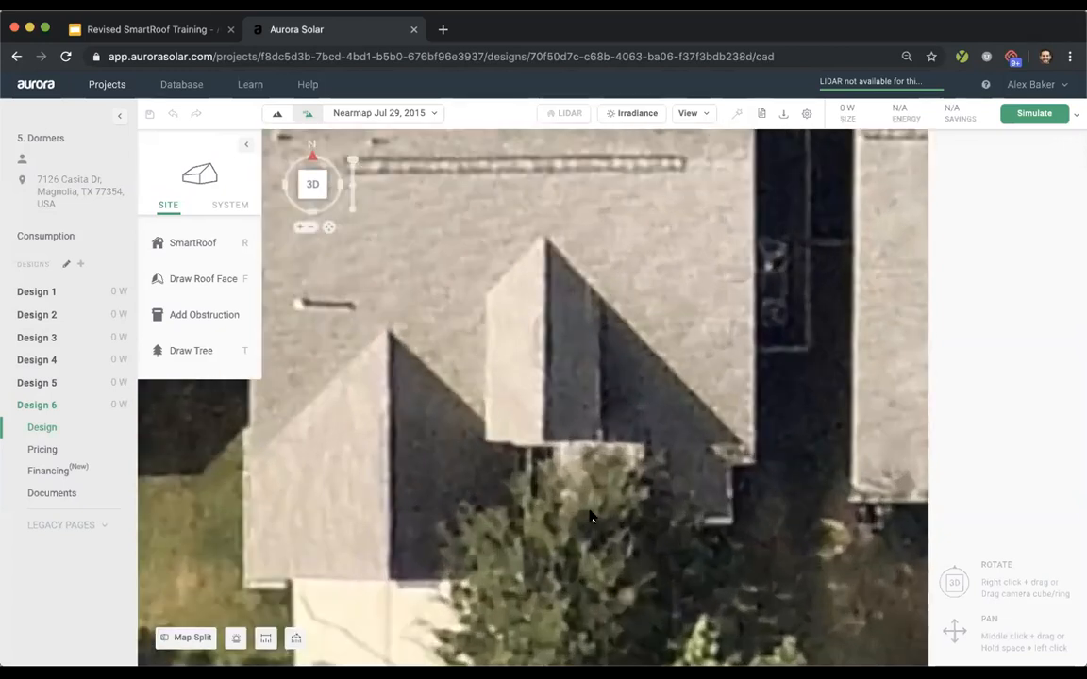
scroll(579, 537, down, 5)
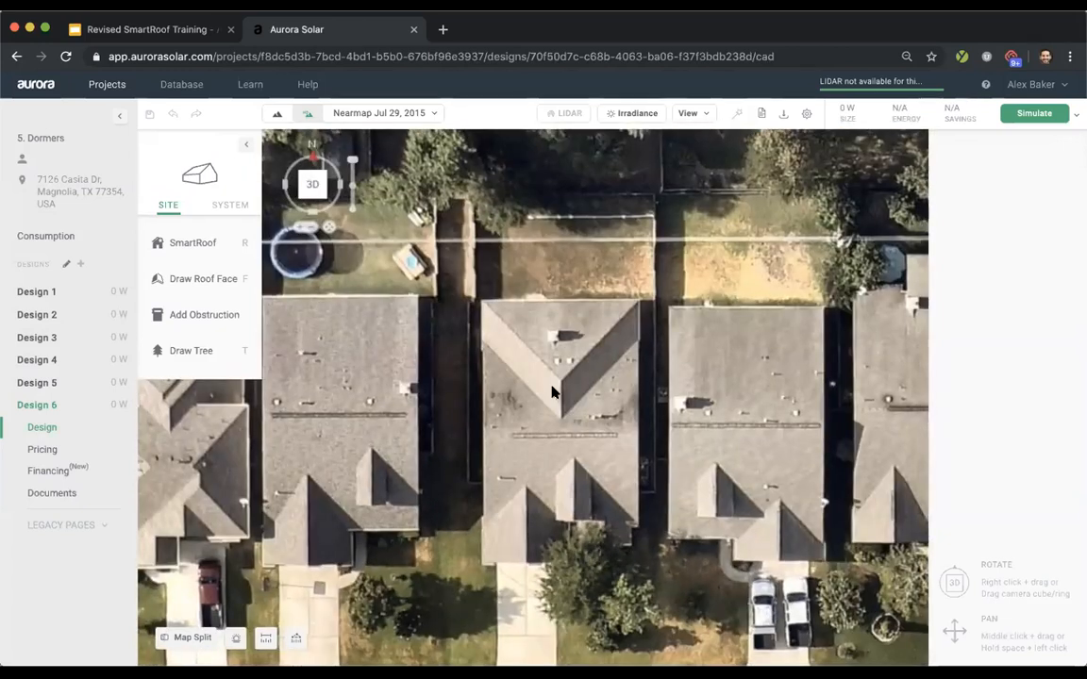
scroll(547, 378, up, 4)
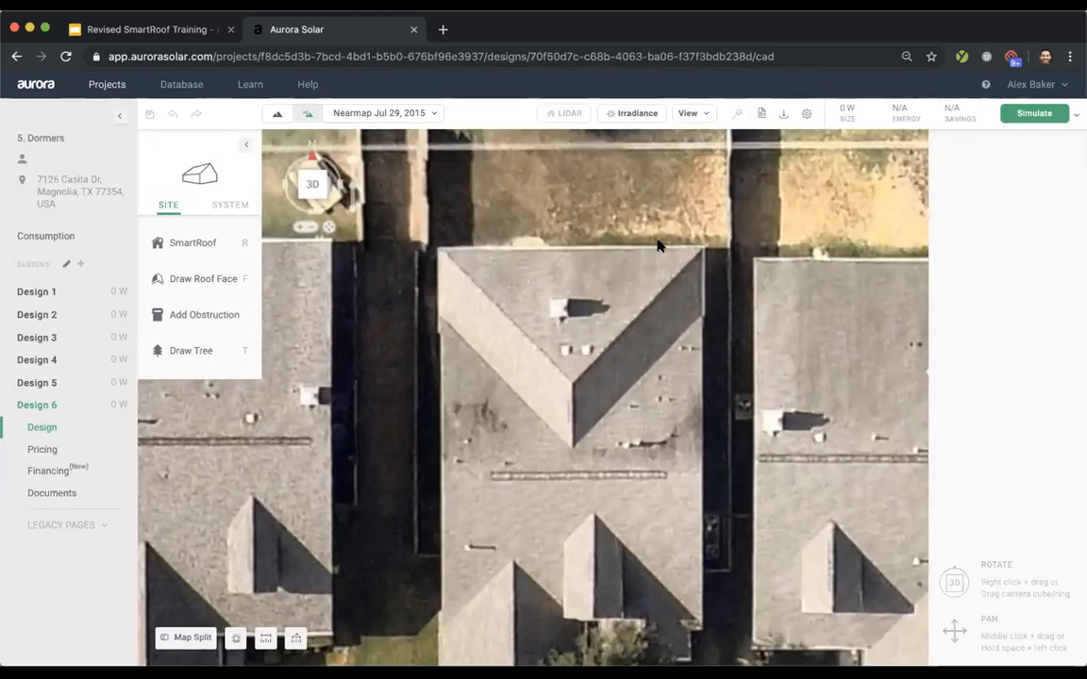
right_drag(739, 386, 443, 495)
scroll(453, 498, up, 2)
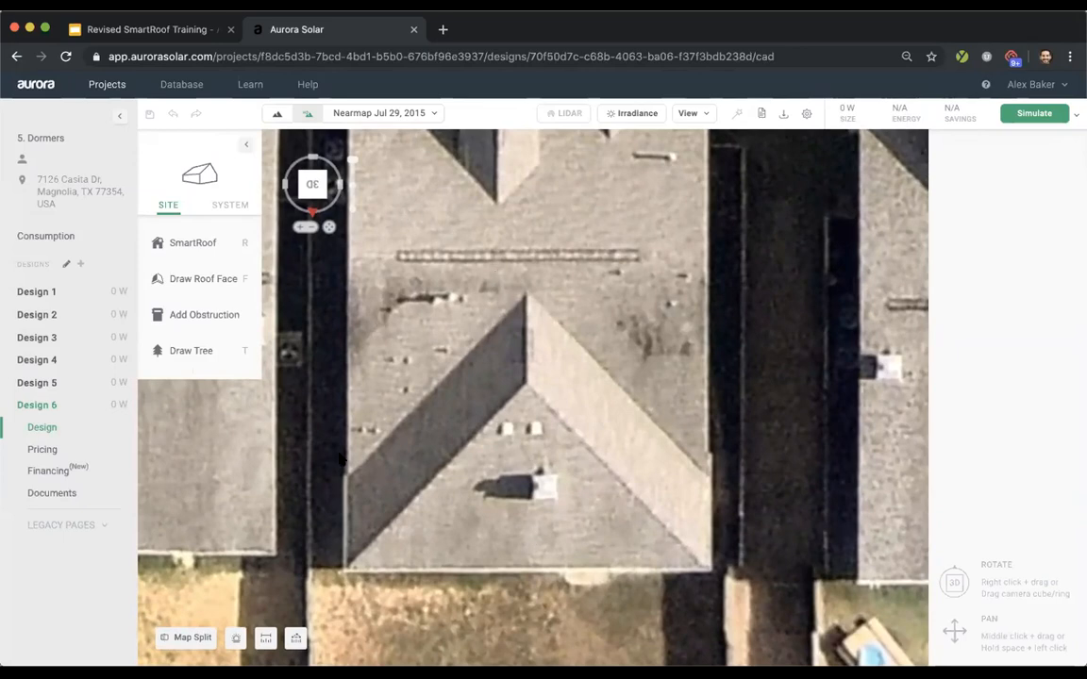
scroll(464, 503, down, 3)
right_drag(830, 438, 446, 463)
scroll(565, 509, down, 2)
scroll(565, 528, up, 3)
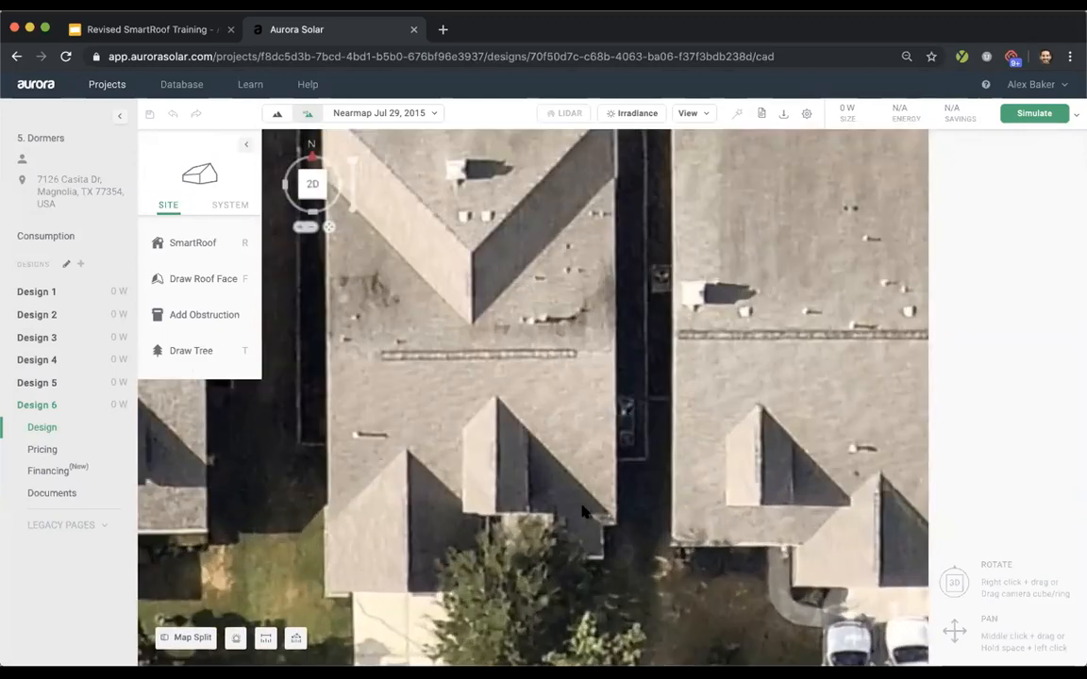
scroll(536, 528, down, 3)
right_drag(509, 420, 506, 431)
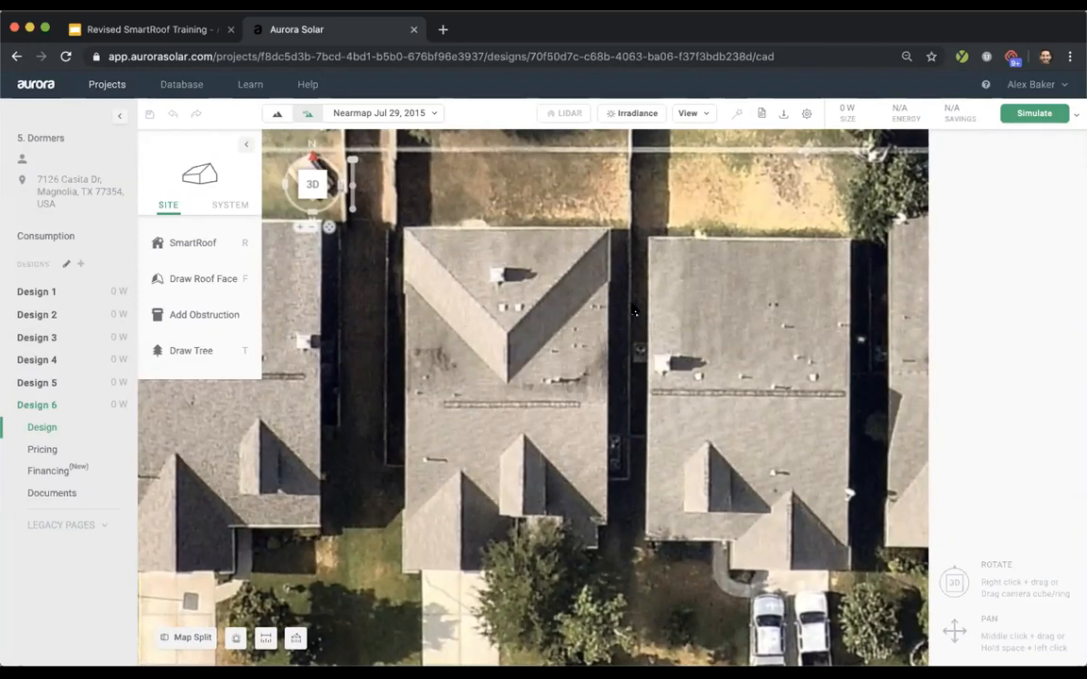
- Check the house's roof shape in oblique map views from several directions and in Street View from the front
click(184, 637)
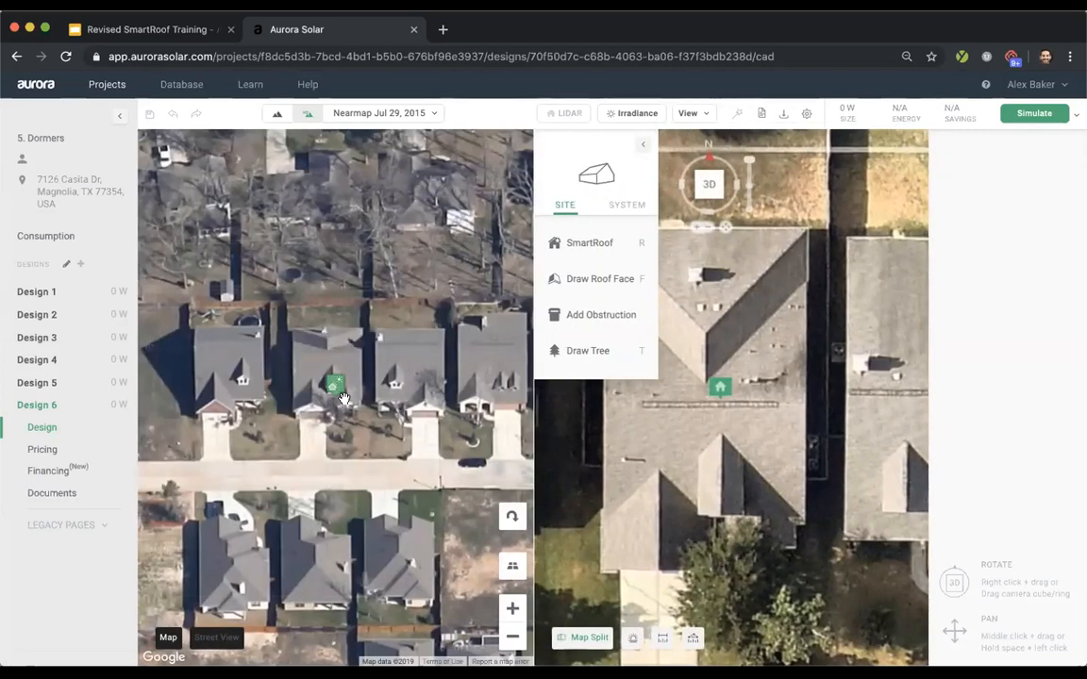
click(512, 516)
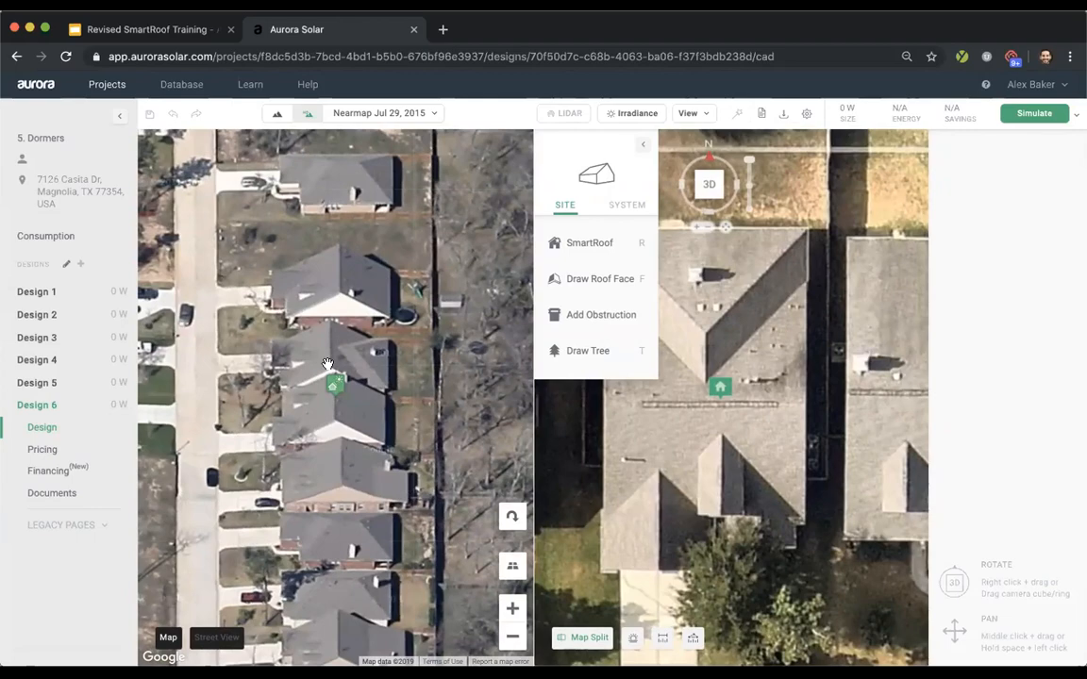
click(512, 517)
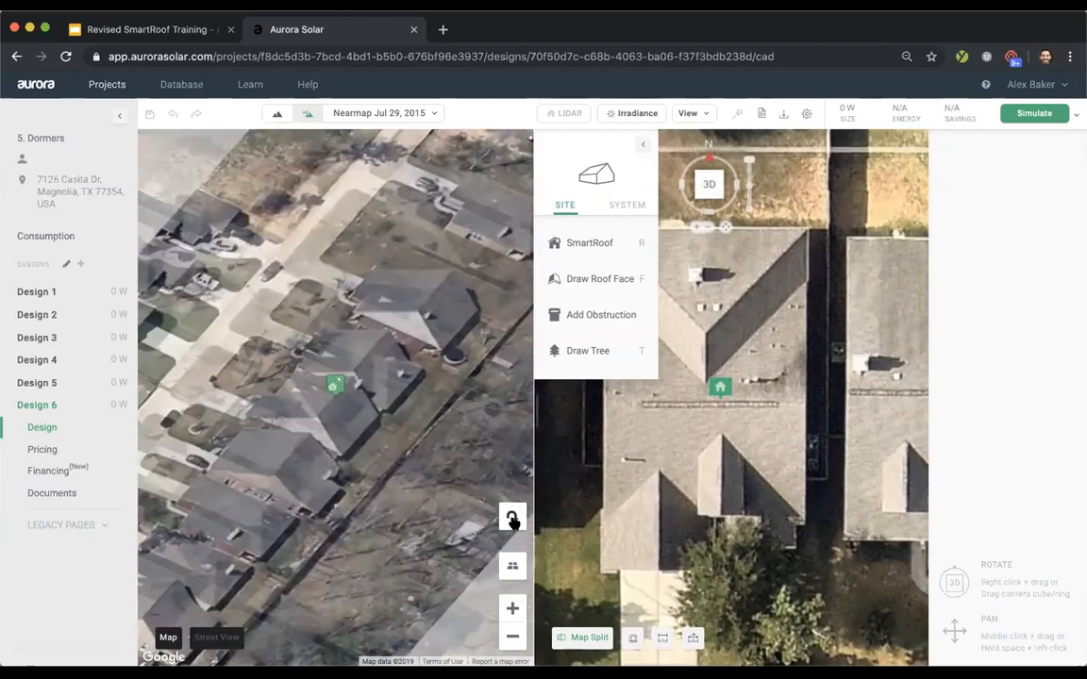
click(216, 638)
click(342, 441)
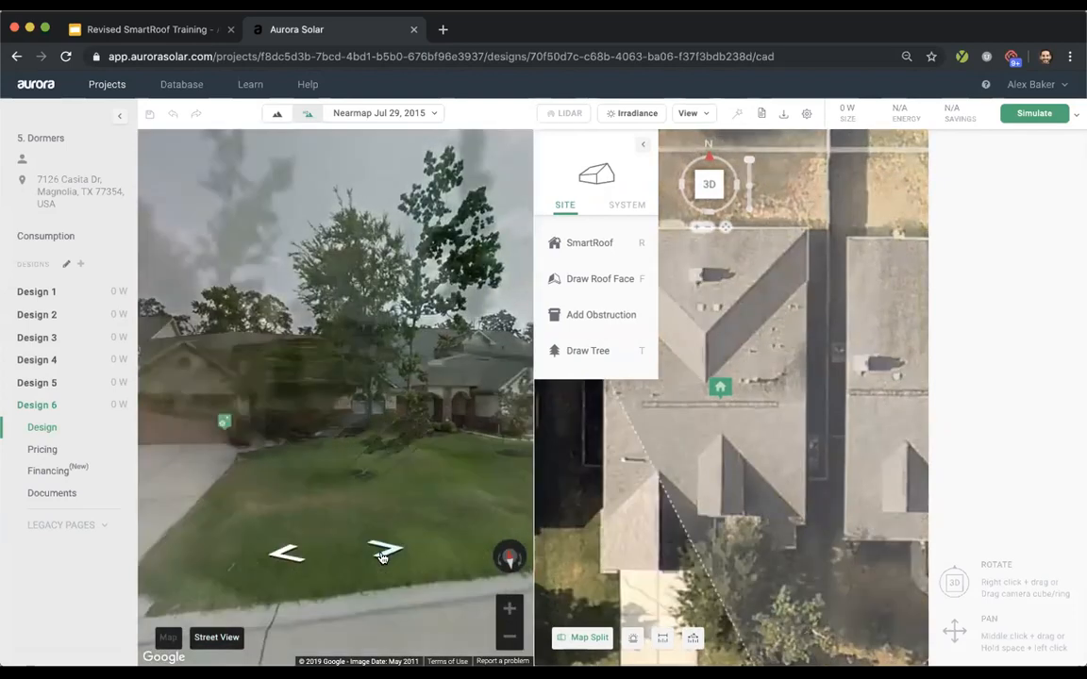
scroll(322, 385, up, 1)
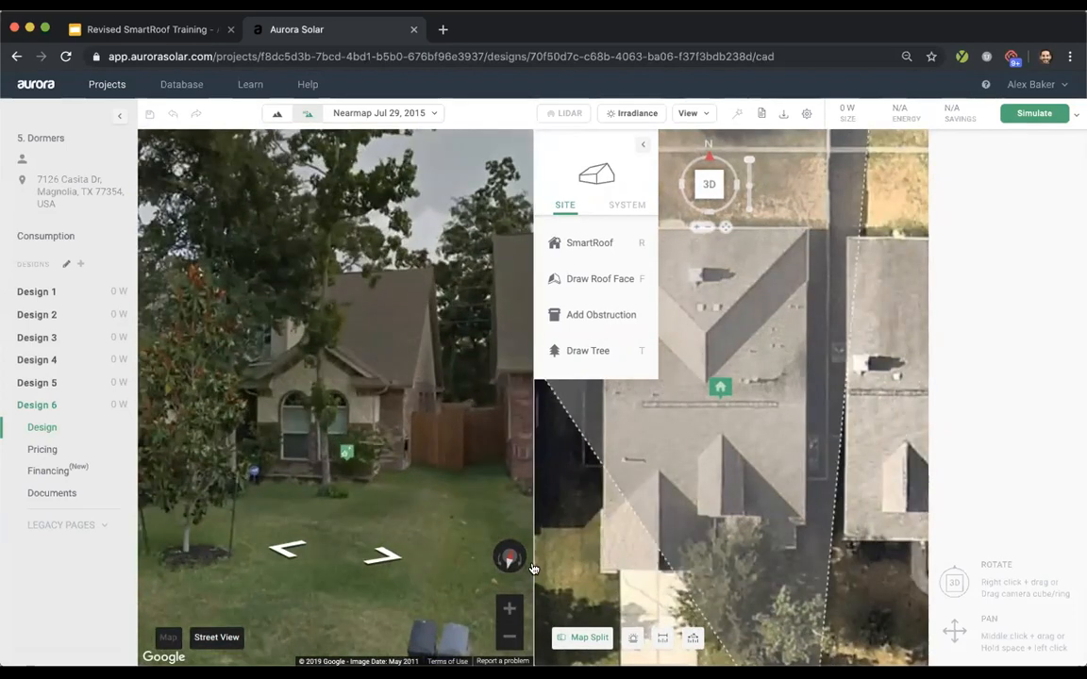
click(591, 638)
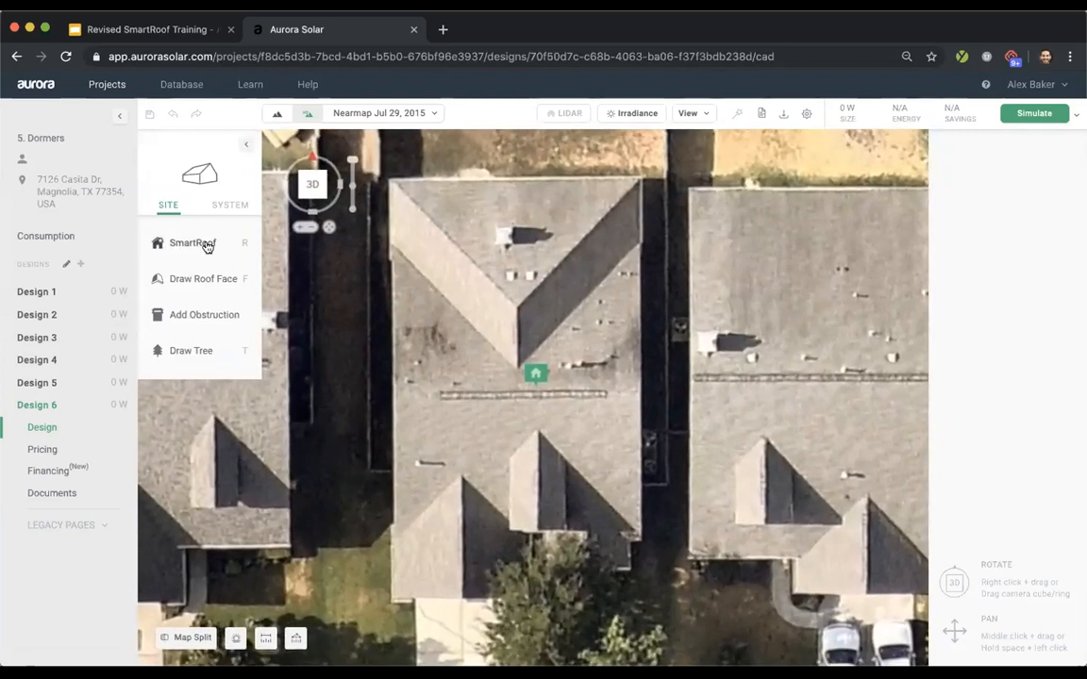
- Draw a pitched SmartRoof about 41.7 by 51 ft over the house's main roof, with gable ends on the east and west sides
click(200, 243)
click(296, 244)
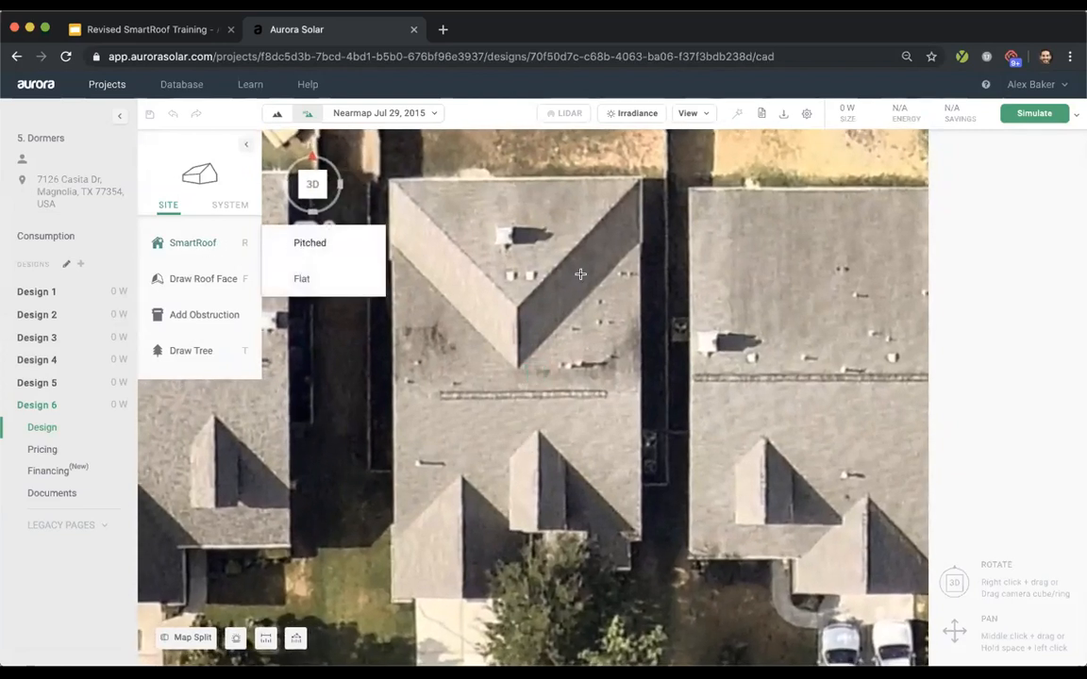
click(637, 241)
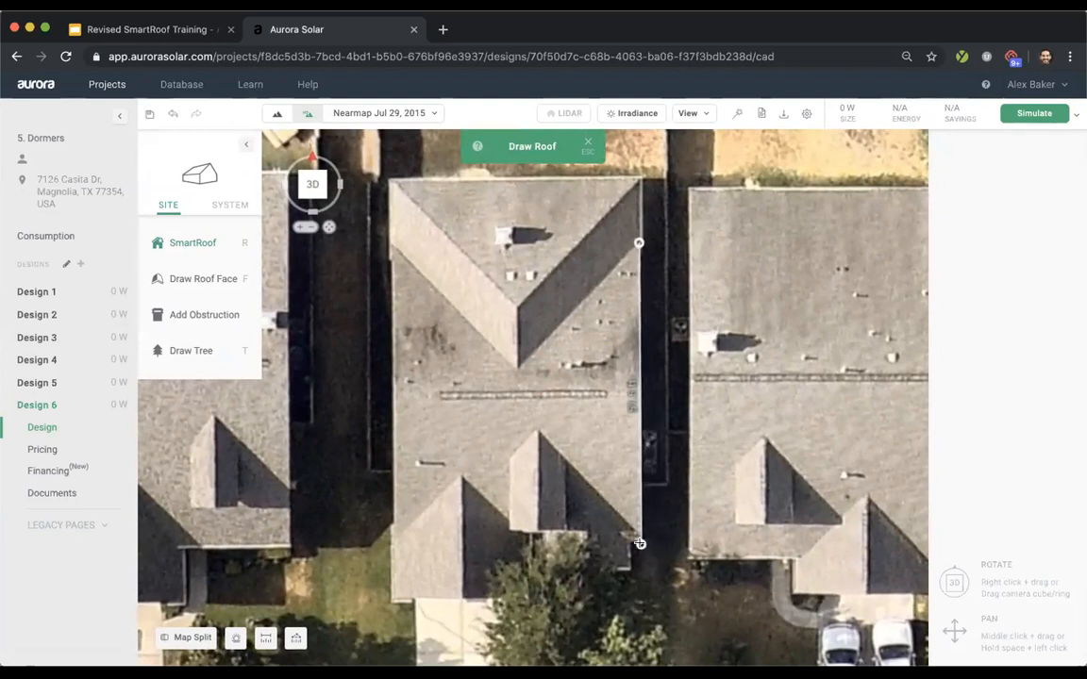
click(639, 540)
click(395, 541)
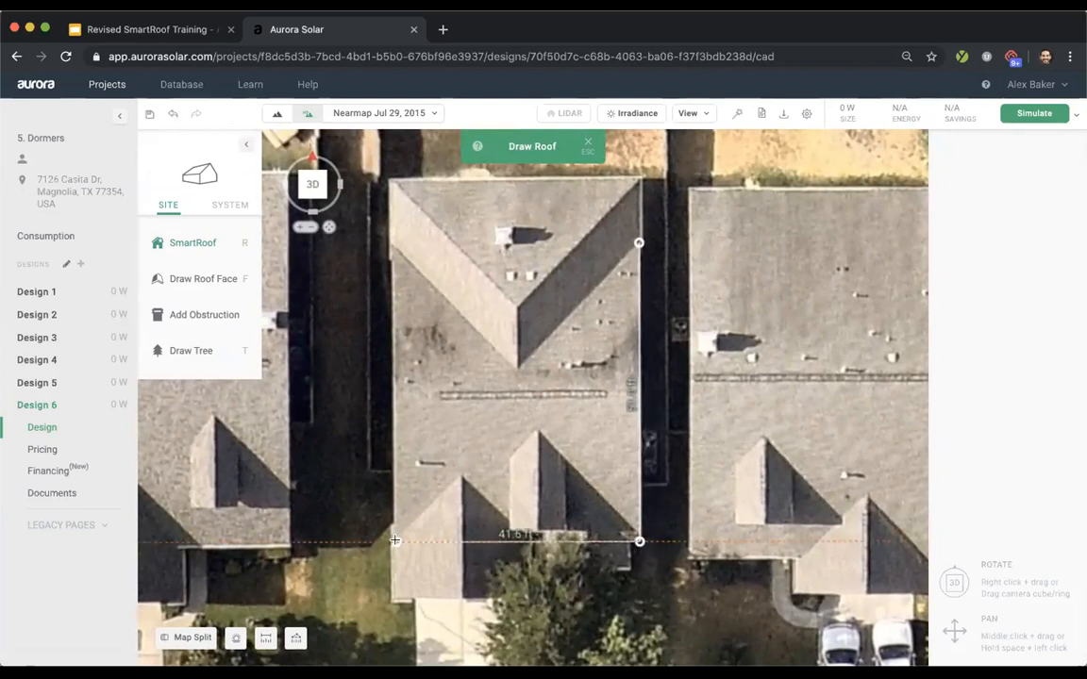
click(392, 242)
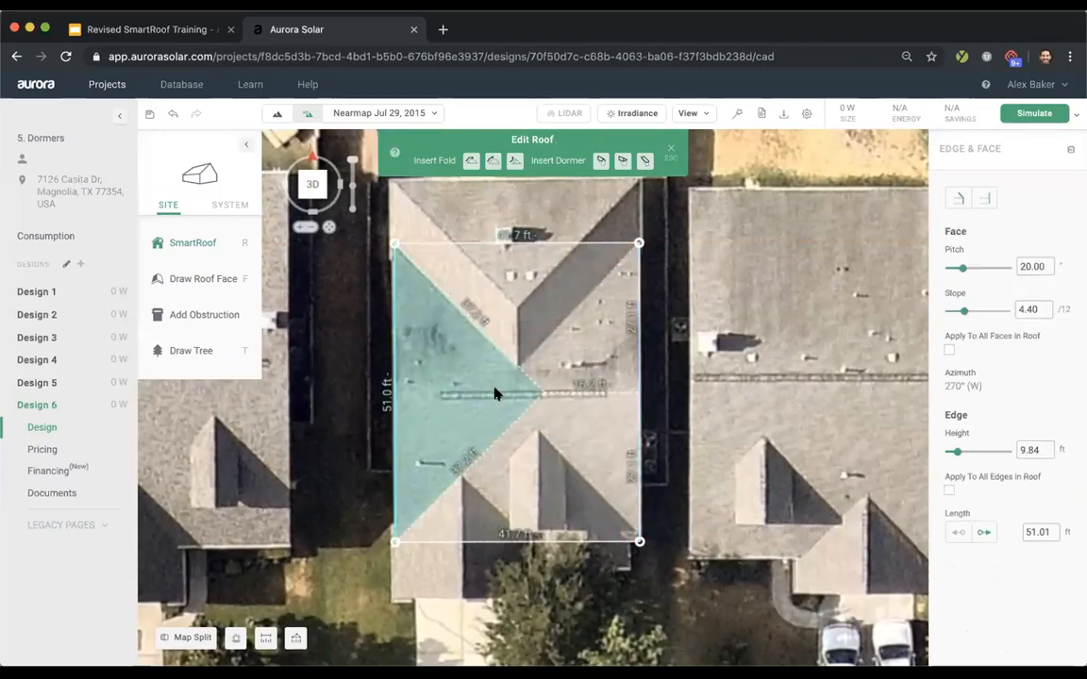
- Compare the west gable end of the 3D model side by side with the house in Street View
right_drag(561, 479, 278, 601)
click(186, 638)
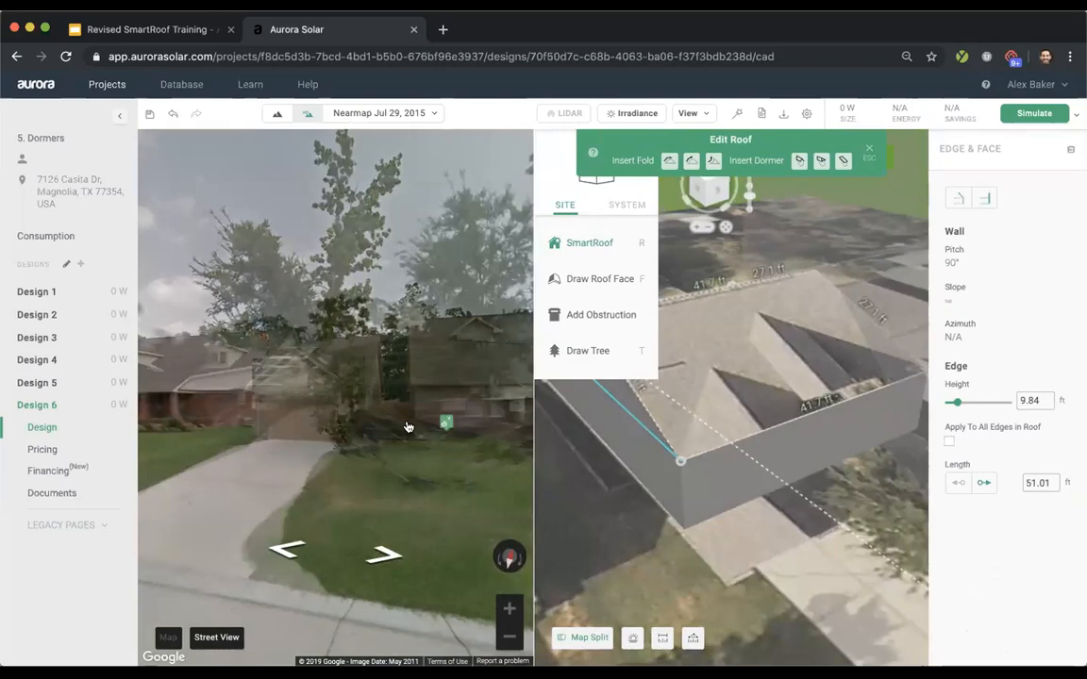
click(286, 553)
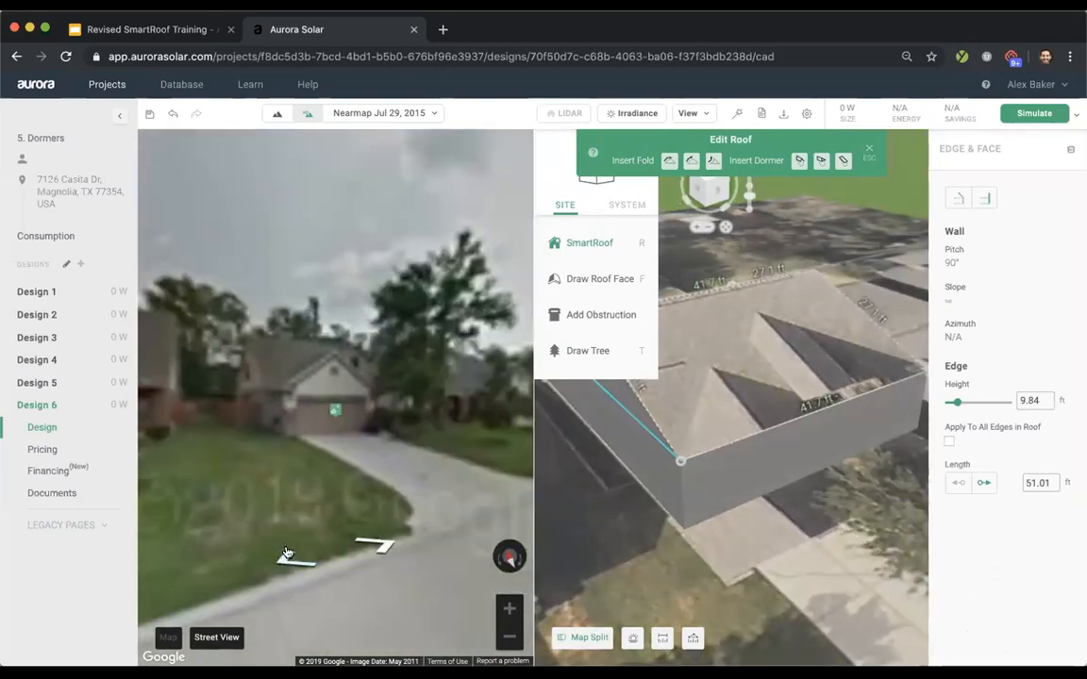
click(292, 555)
click(313, 377)
click(255, 376)
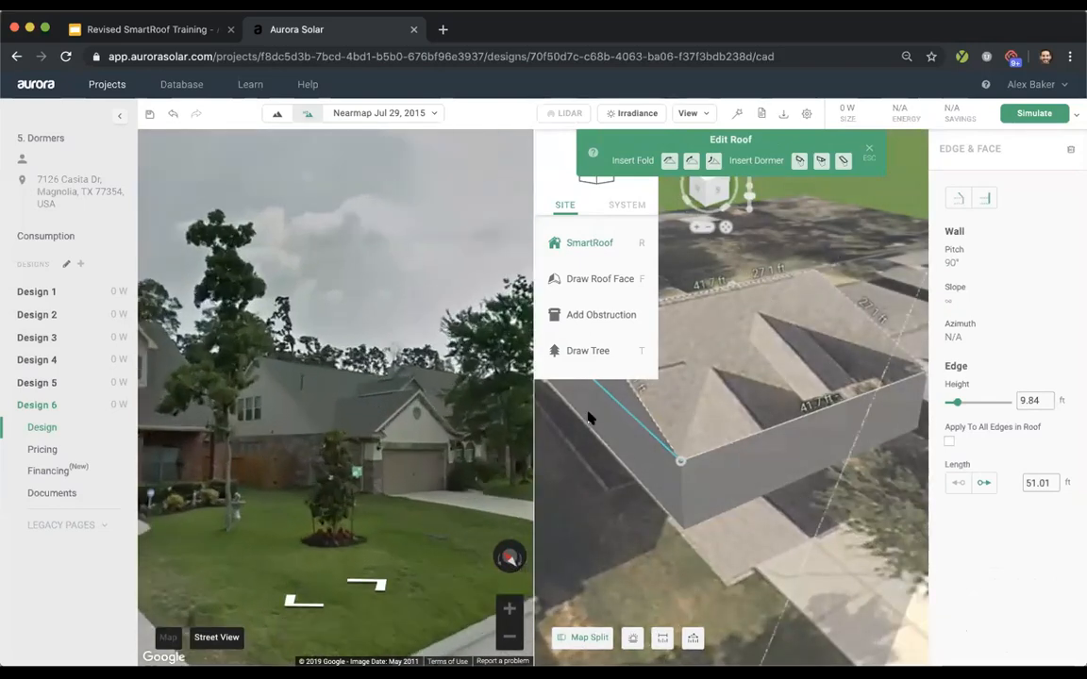
right_drag(781, 413, 825, 371)
click(825, 371)
scroll(740, 437, down, 2)
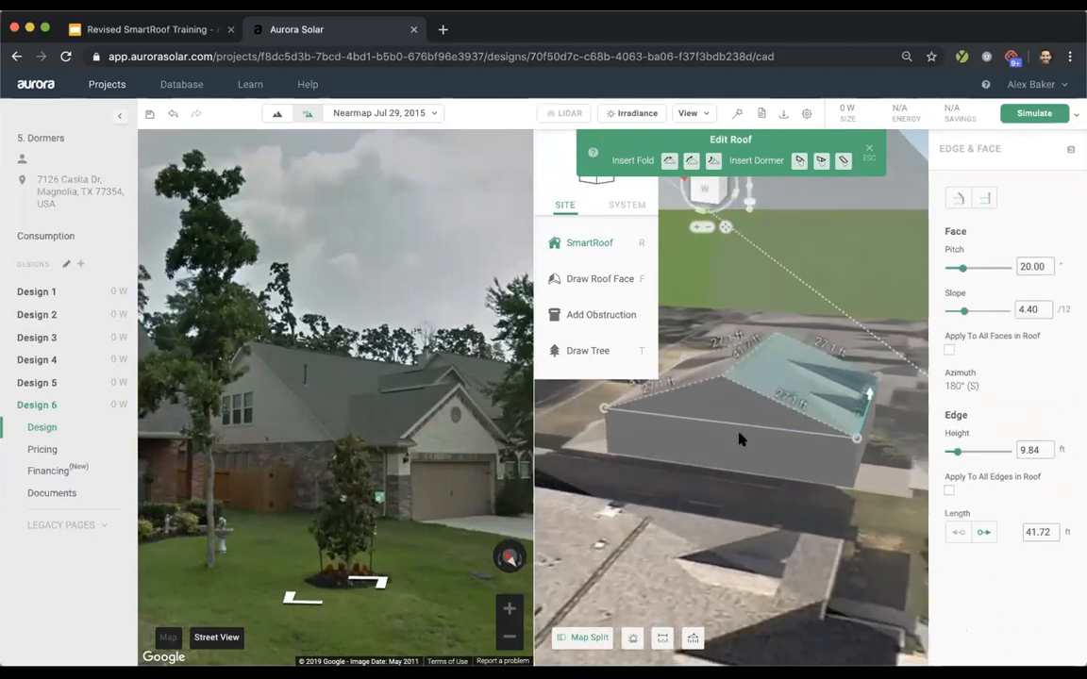
drag(739, 436, 760, 405)
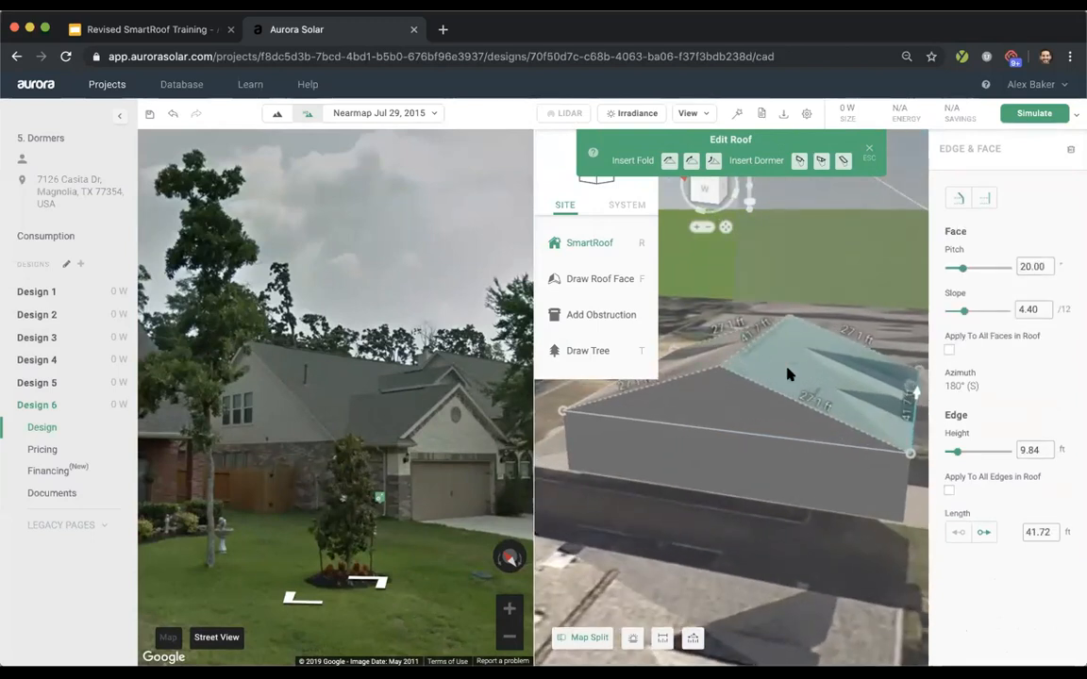
- Apply the south face's pitch to all faces in the roof and set it to 33°
click(949, 349)
right_drag(830, 547, 768, 546)
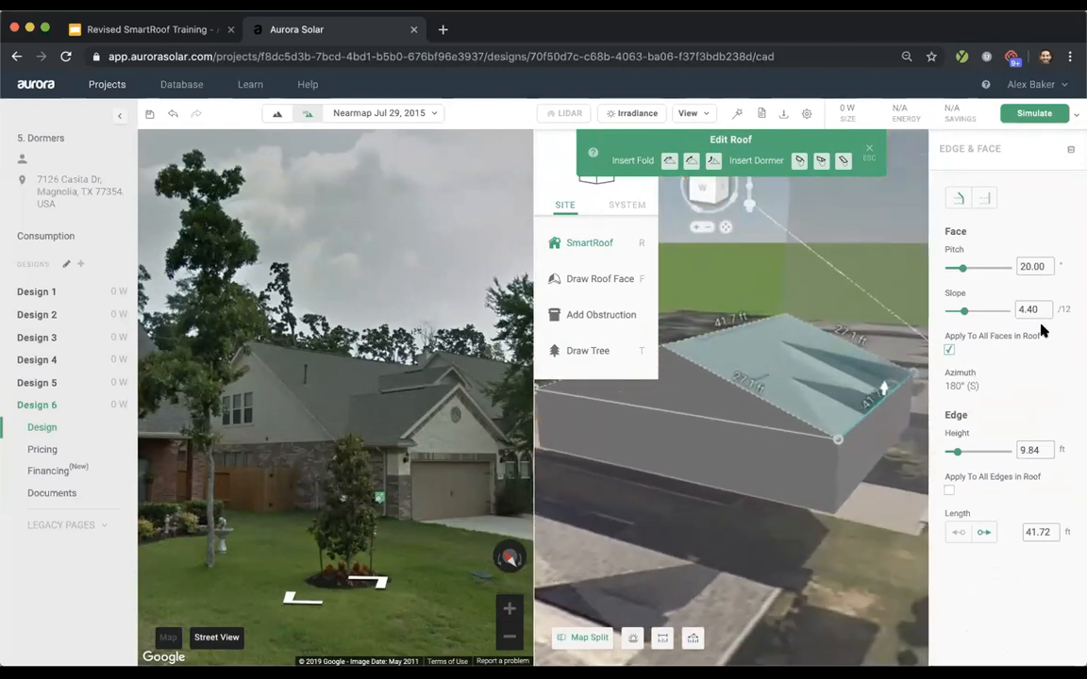
drag(966, 336, 1055, 332)
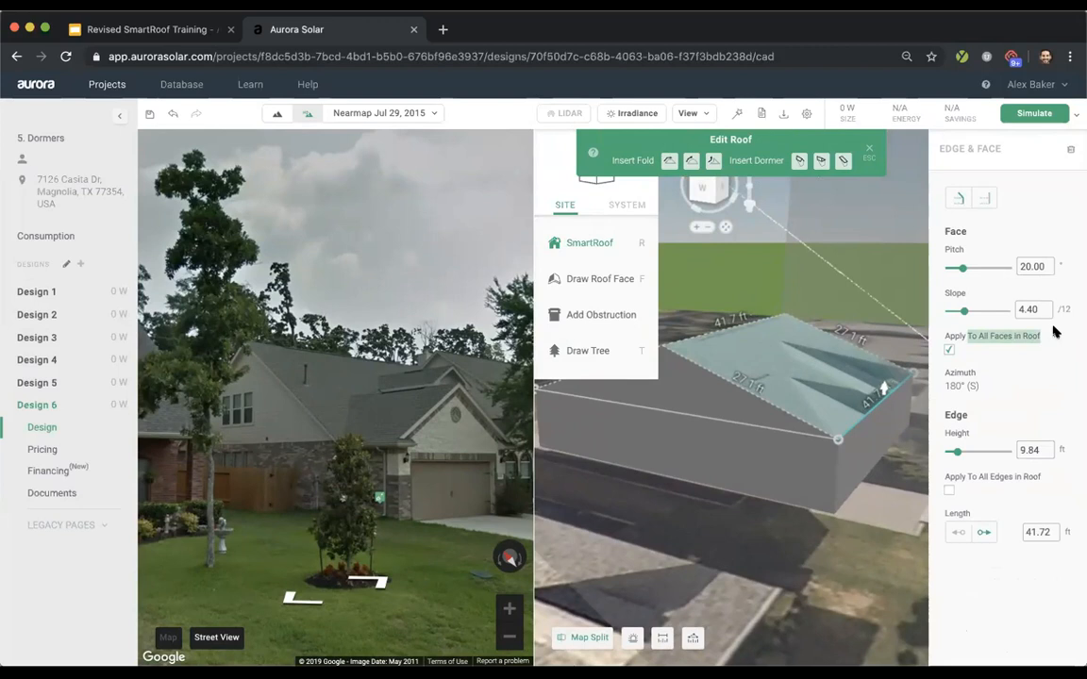
right_drag(642, 467, 799, 360)
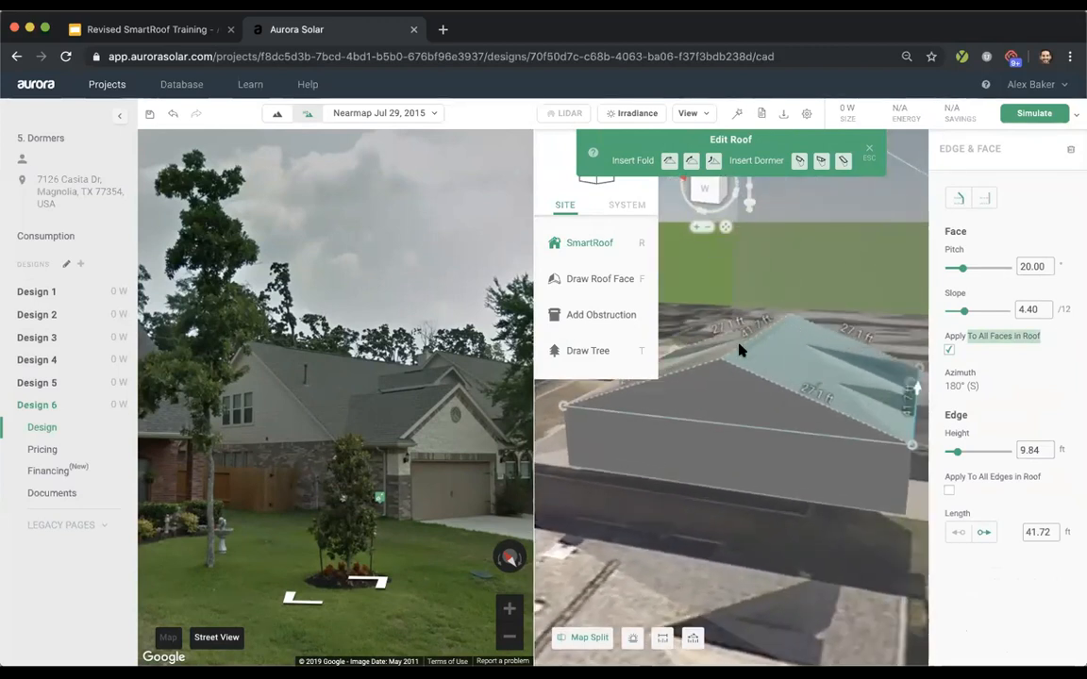
right_drag(754, 507, 739, 482)
click(1033, 266)
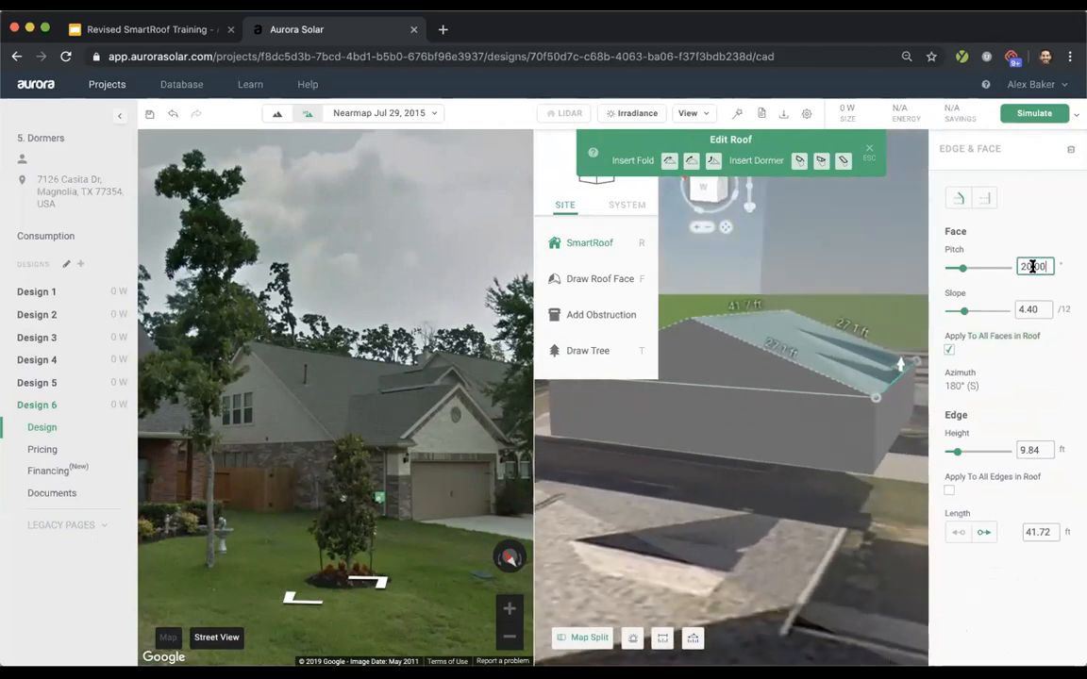
key(Up)
key(Up)
key(Up)
key(Up)
key(Up)
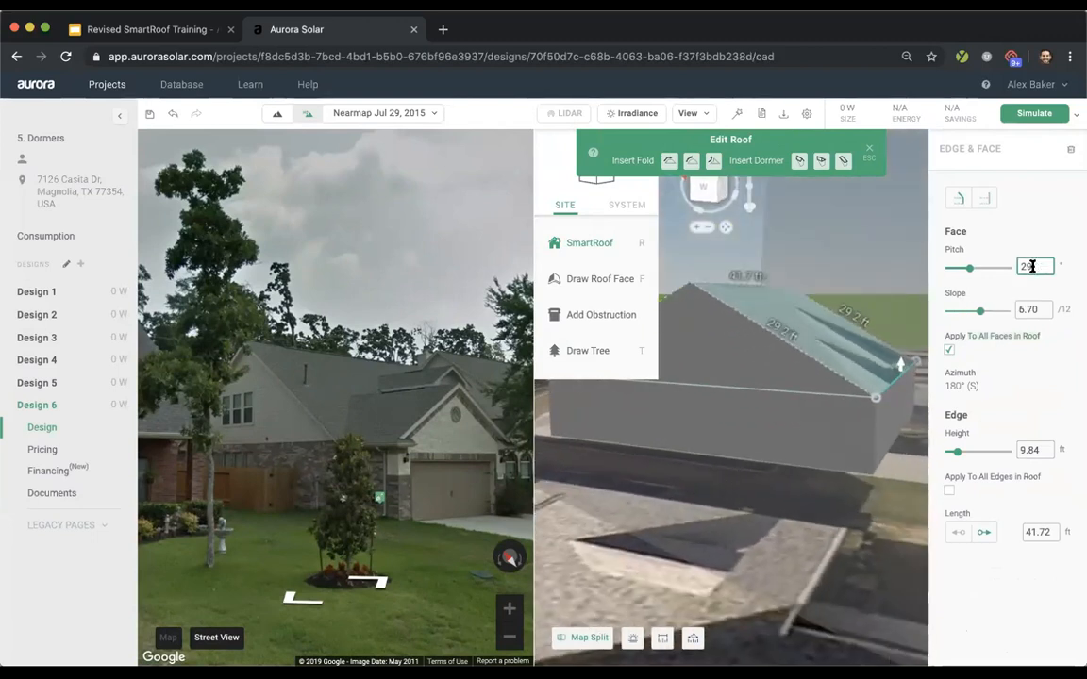
key(Down)
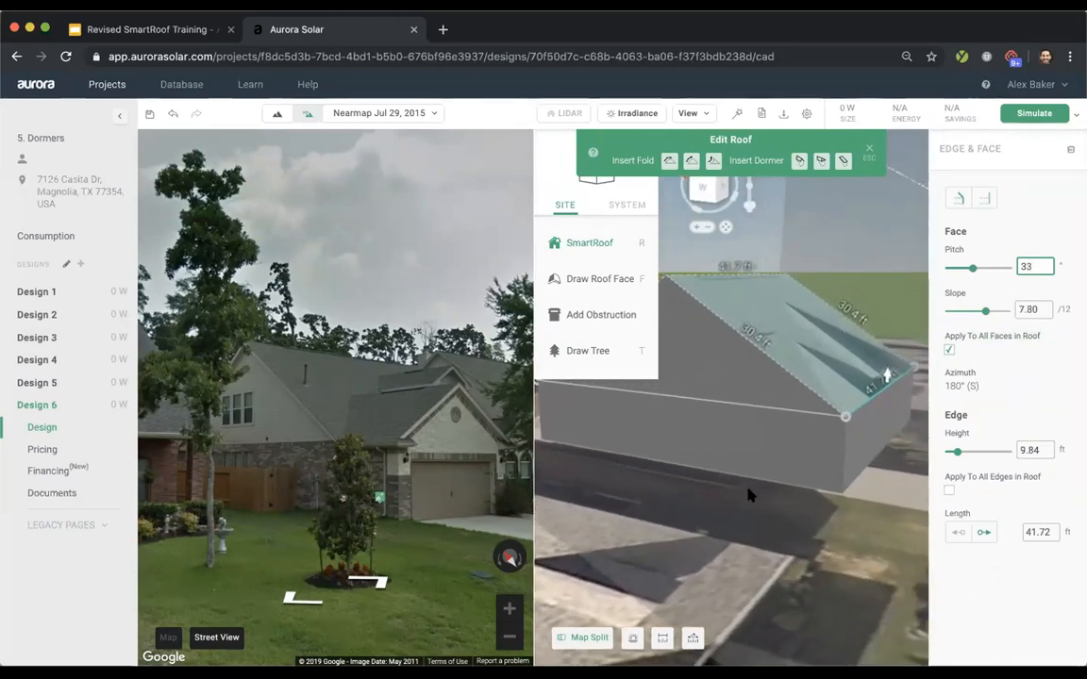
click(585, 637)
key(space)
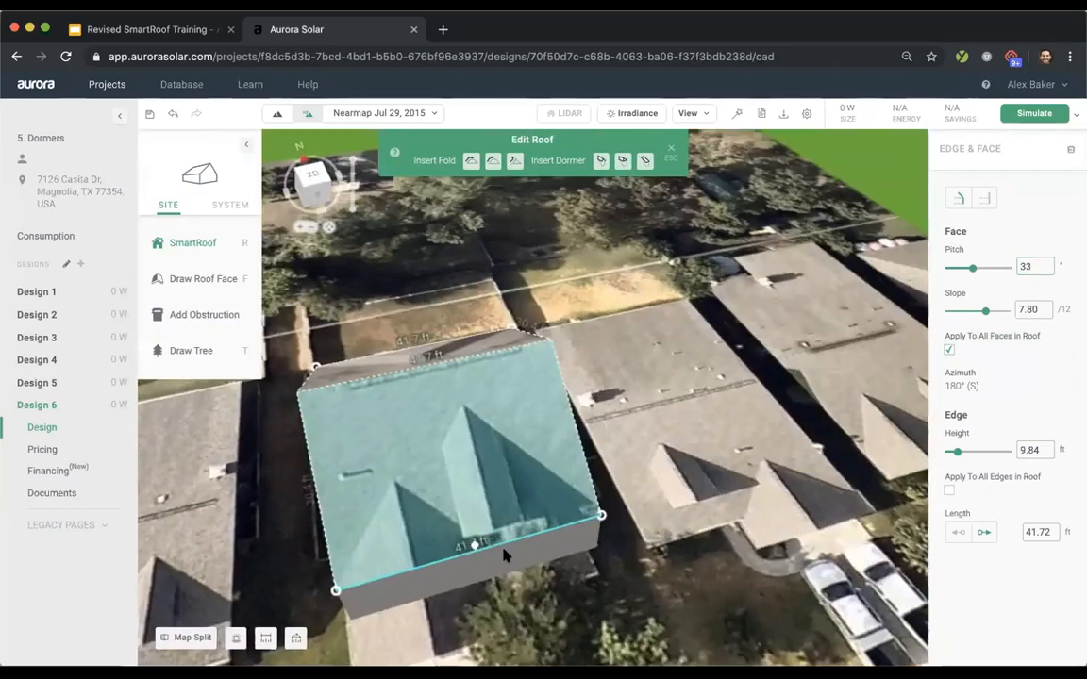
- Insert a gabled dormer on the middle of the south face, fitted to the imagery with a pitch of about 35.5°
scroll(708, 389, down, 3)
scroll(512, 545, up, 3)
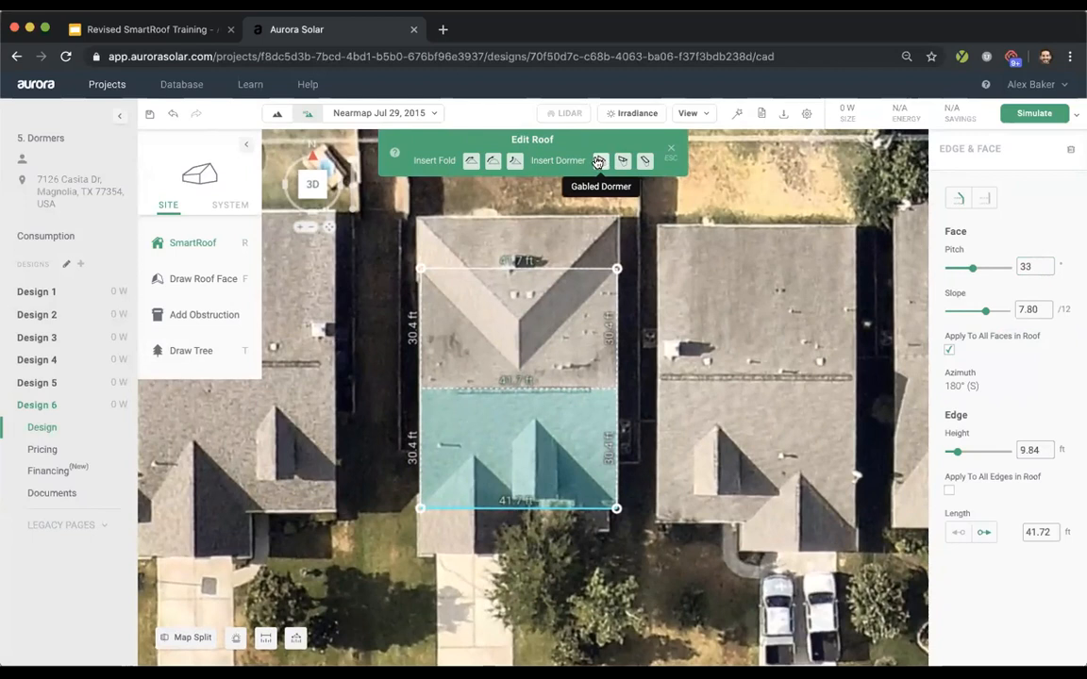
click(600, 162)
click(539, 457)
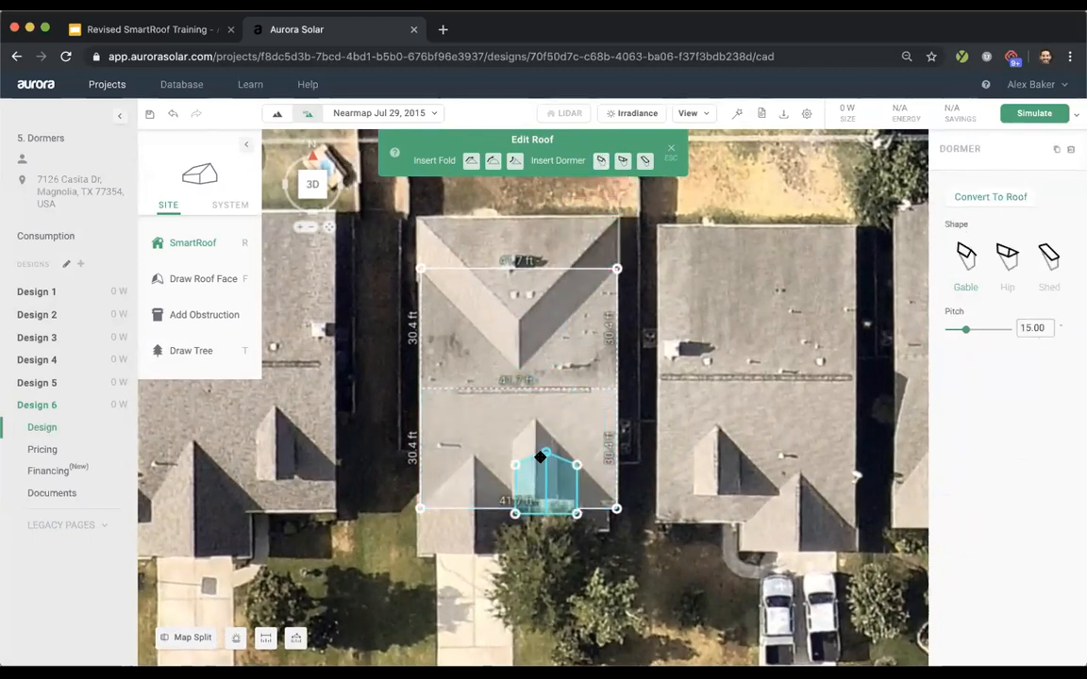
scroll(539, 457, up, 5)
drag(539, 457, 526, 357)
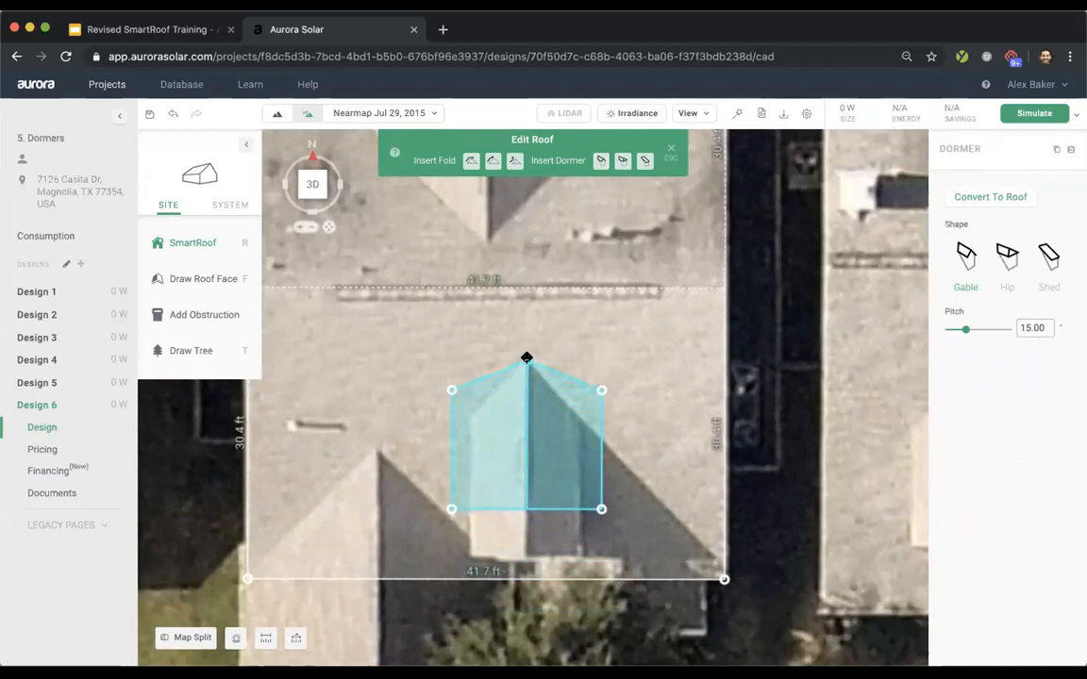
click(526, 357)
drag(599, 509, 577, 557)
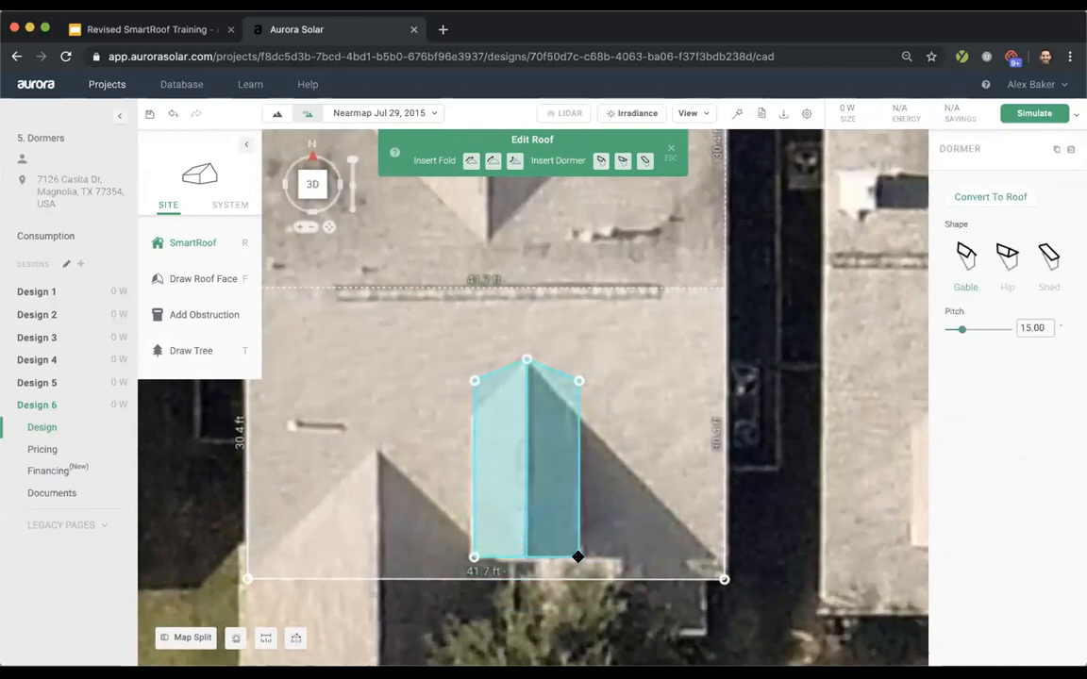
drag(577, 383, 580, 416)
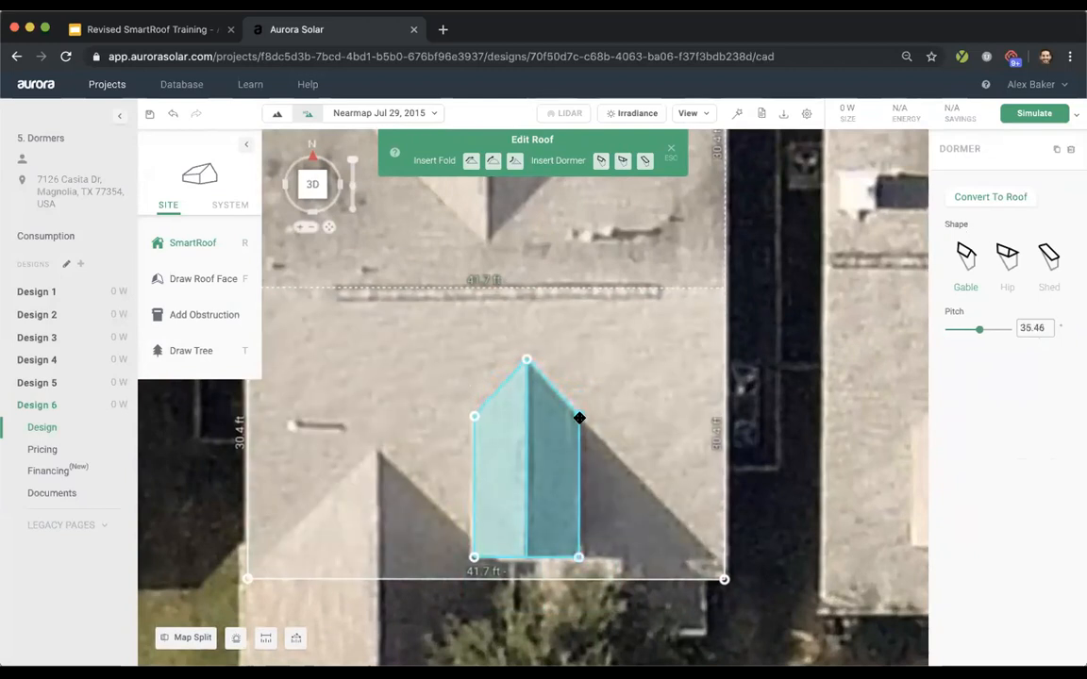
- Add a gabled dormer over the southwest front wing, stretched past the eave, with a pitch of about 32.7°
scroll(614, 415, down, 4)
scroll(466, 545, up, 2)
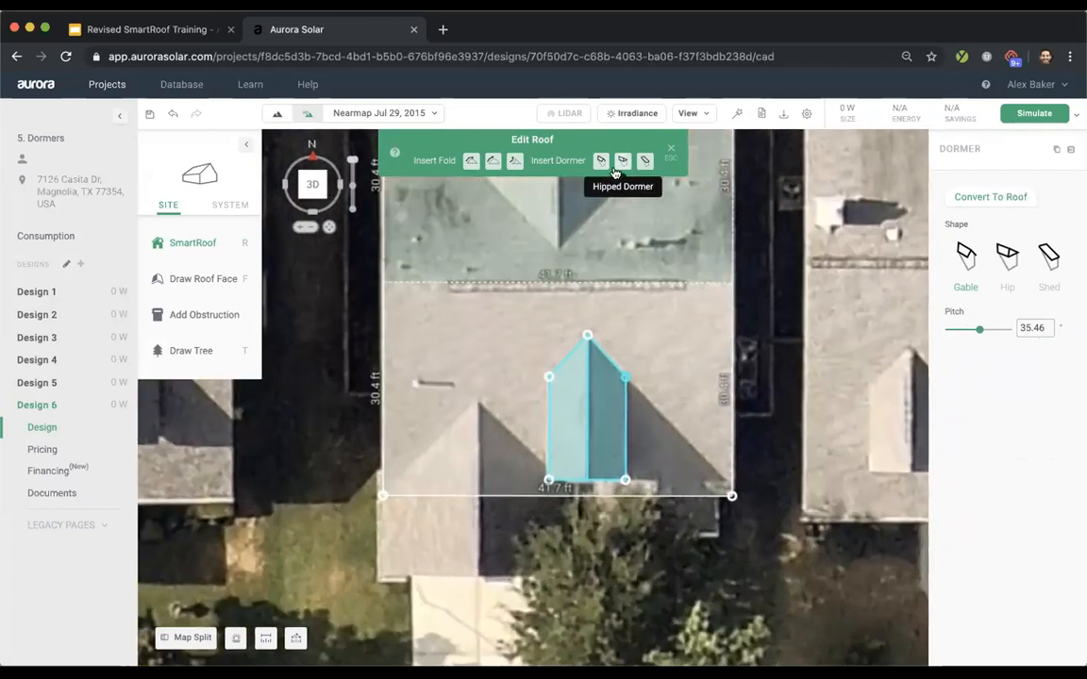
click(600, 160)
click(476, 398)
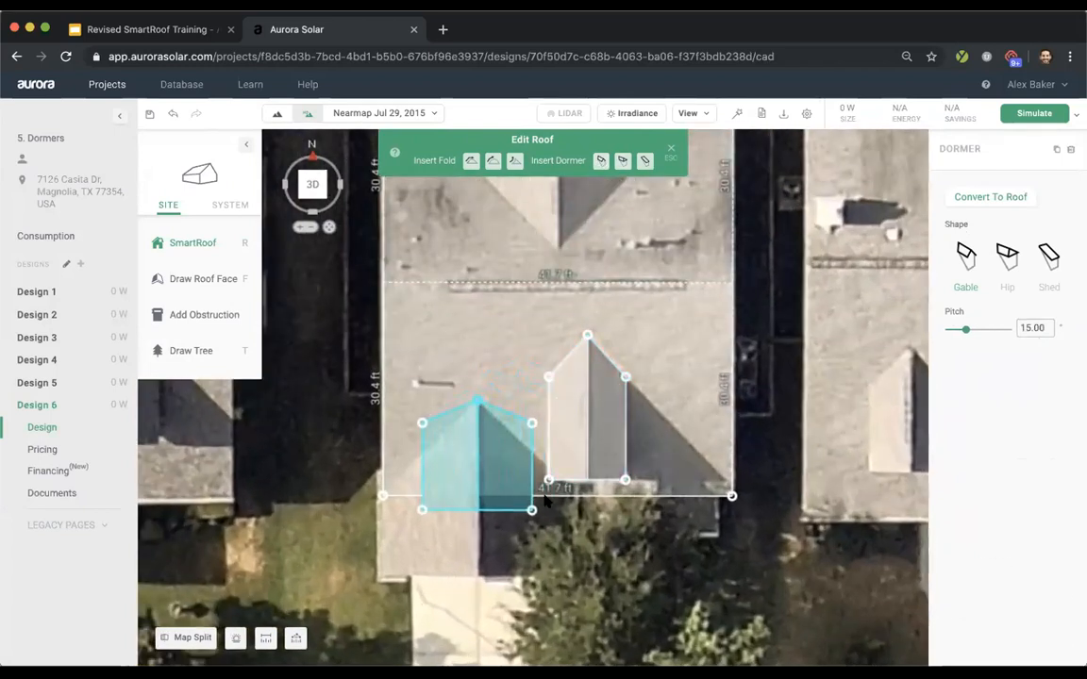
drag(532, 510, 570, 581)
drag(380, 440, 383, 495)
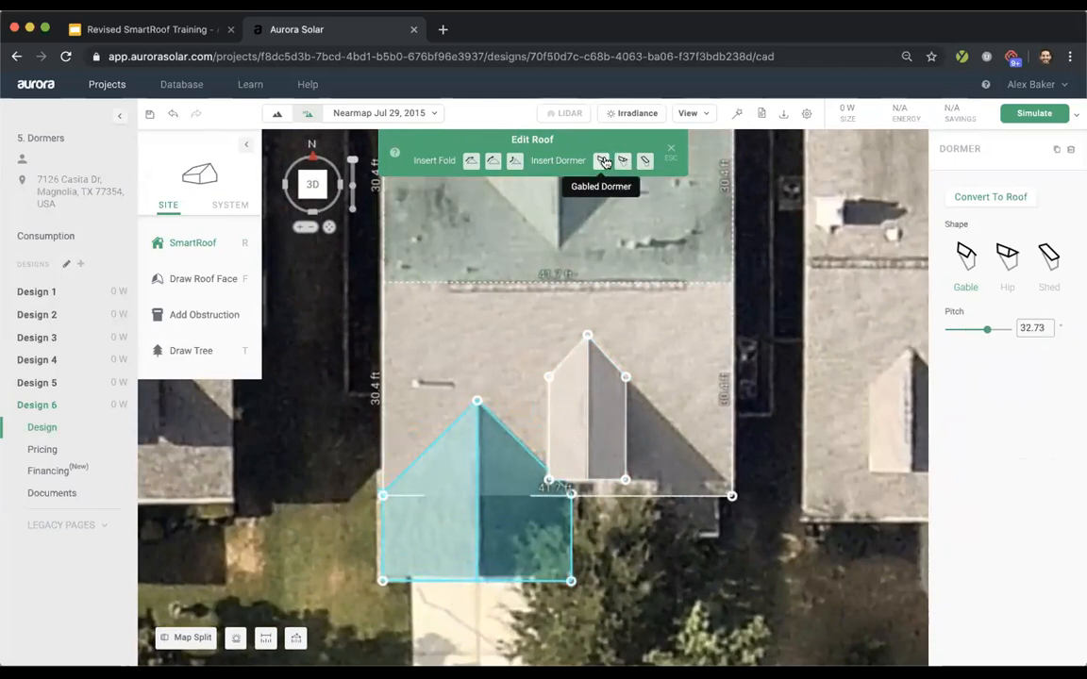
- Add a gabled dormer at the southeast corner of the south face, extending past the eave, with a pitch of about 32.3°
click(622, 161)
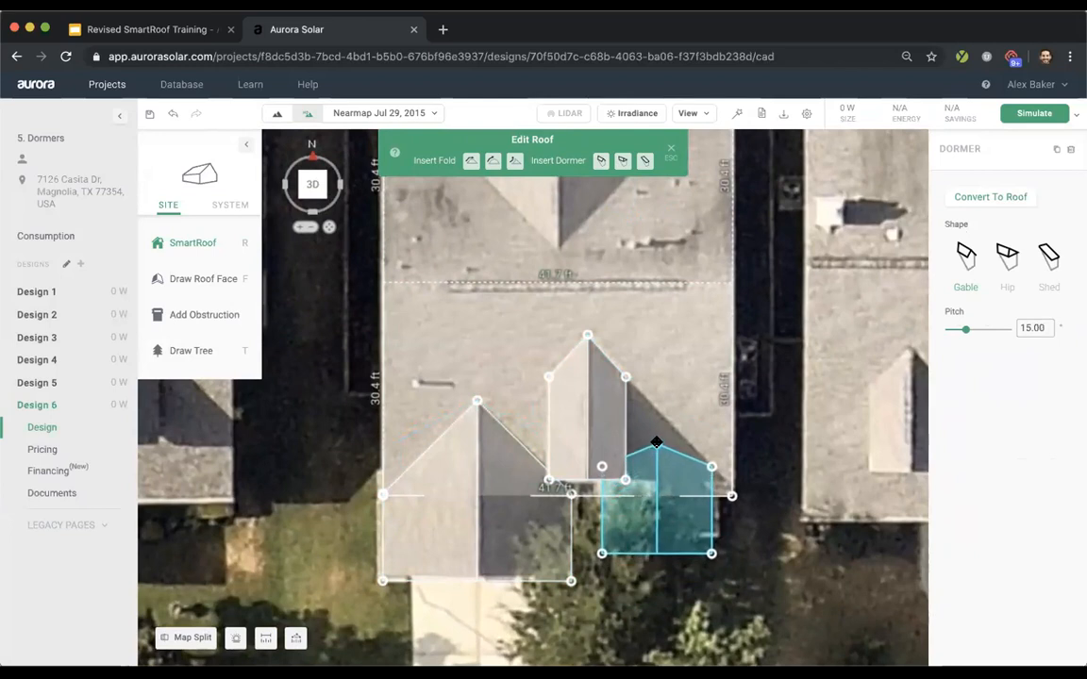
click(657, 444)
drag(711, 553, 717, 534)
drag(717, 471, 682, 486)
drag(714, 530, 715, 535)
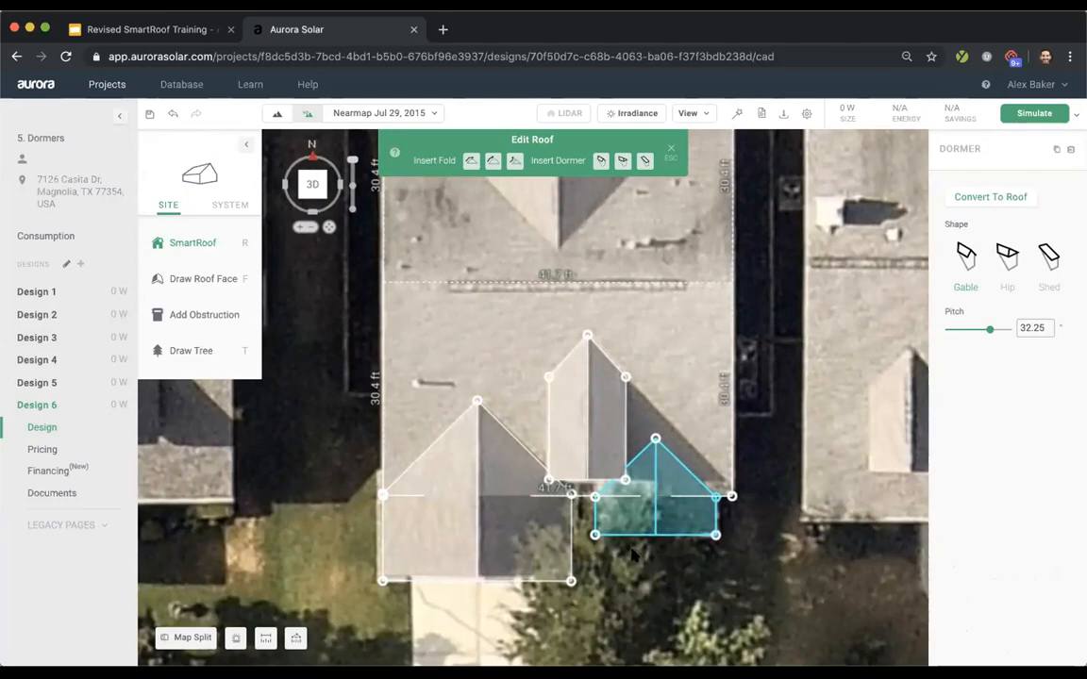
- Insert a hipped dormer on the north face, about 42 ft wide, with side and front pitches of about 33.8°
scroll(634, 555, down, 3)
scroll(456, 403, down, 3)
right_drag(455, 403, 478, 397)
scroll(478, 396, down, 3)
scroll(552, 561, up, 3)
right_drag(549, 527, 535, 568)
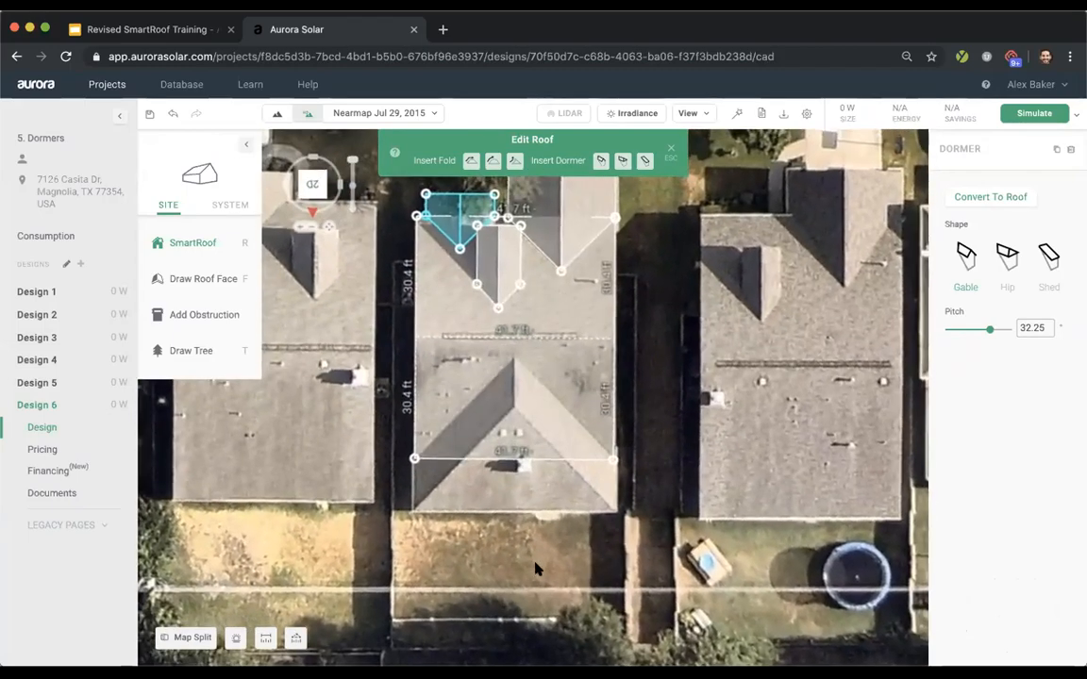
click(622, 165)
click(514, 391)
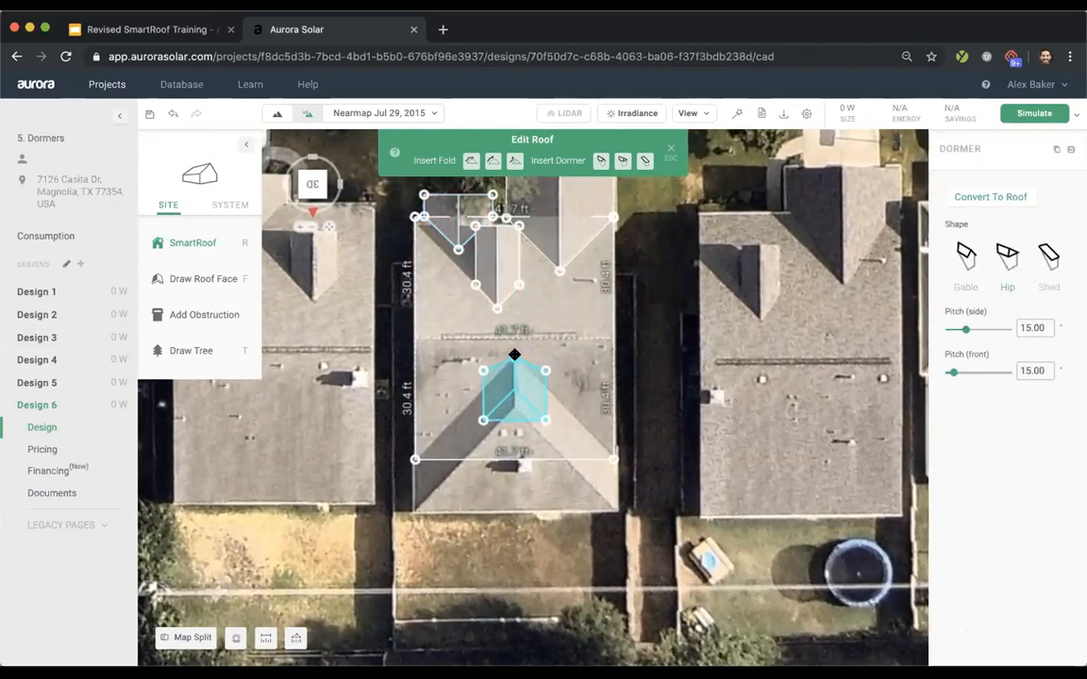
drag(544, 419, 614, 514)
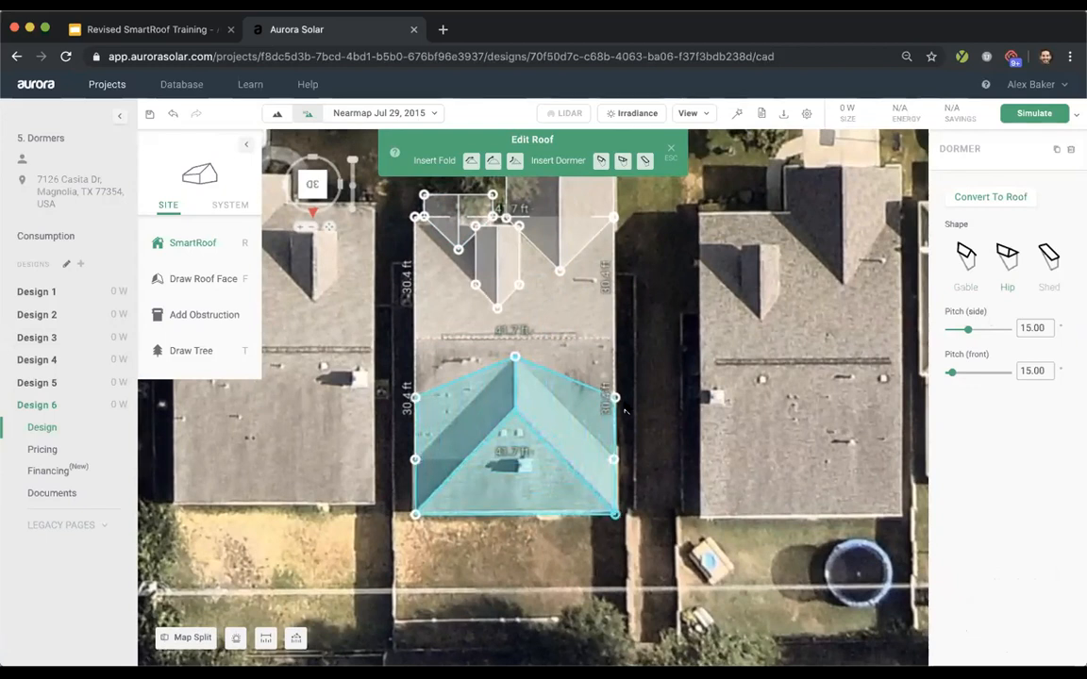
drag(613, 398, 614, 459)
drag(528, 423, 528, 415)
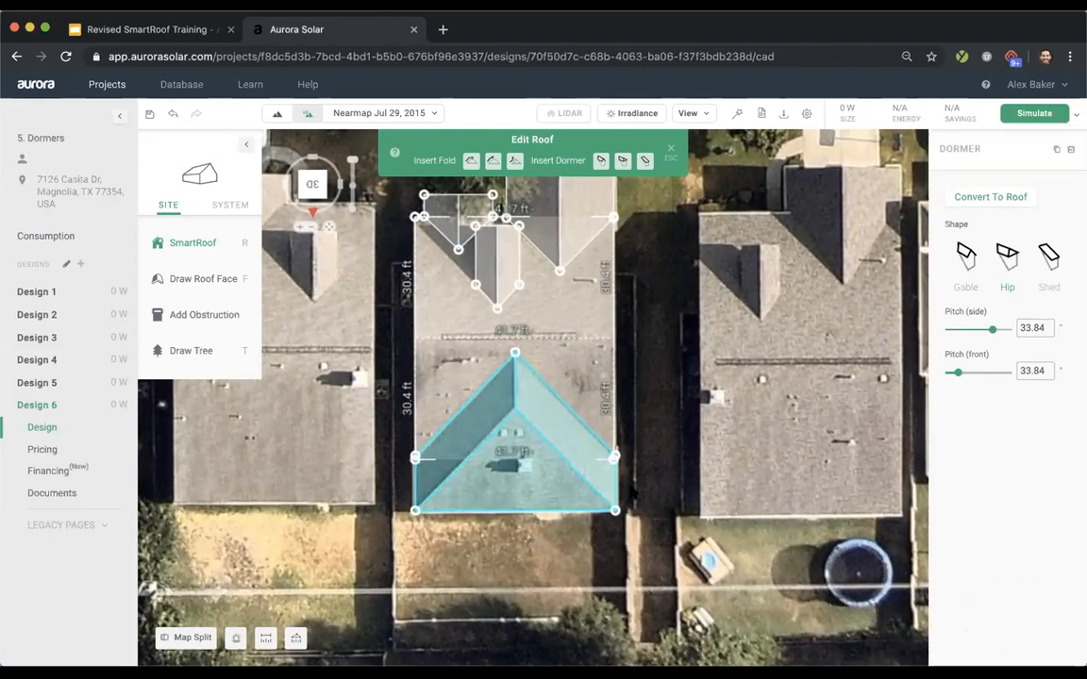
- Inspect the hipped dormer on the north face from the side in 3D and convert it to a separate roof
scroll(631, 488, down, 3)
right_drag(564, 522, 562, 577)
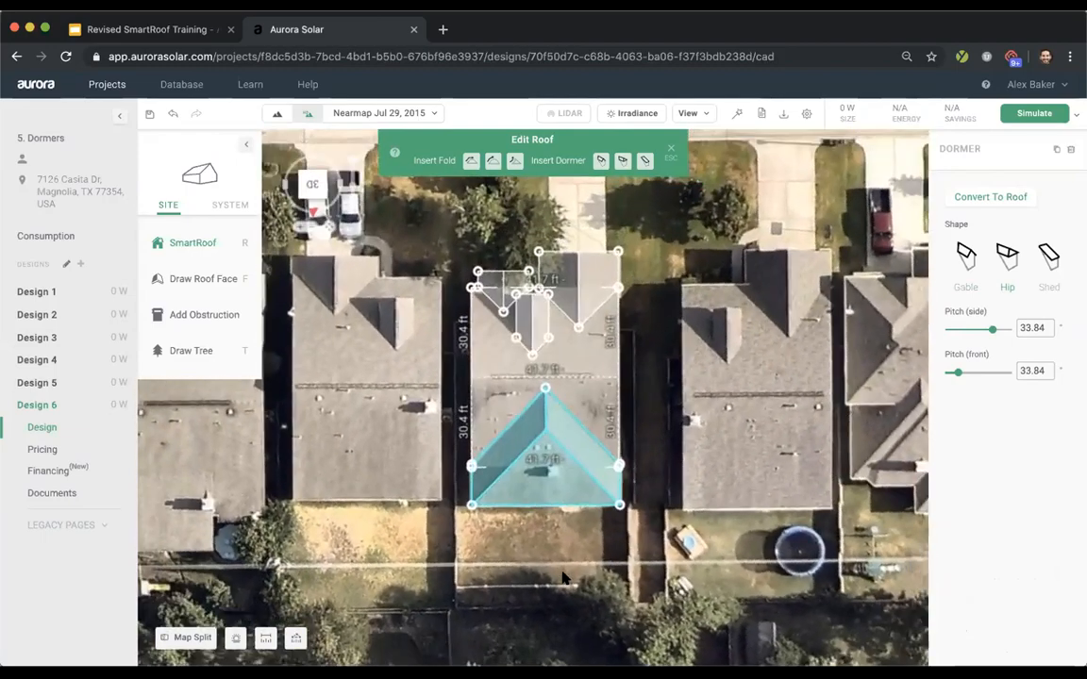
scroll(505, 476, up, 3)
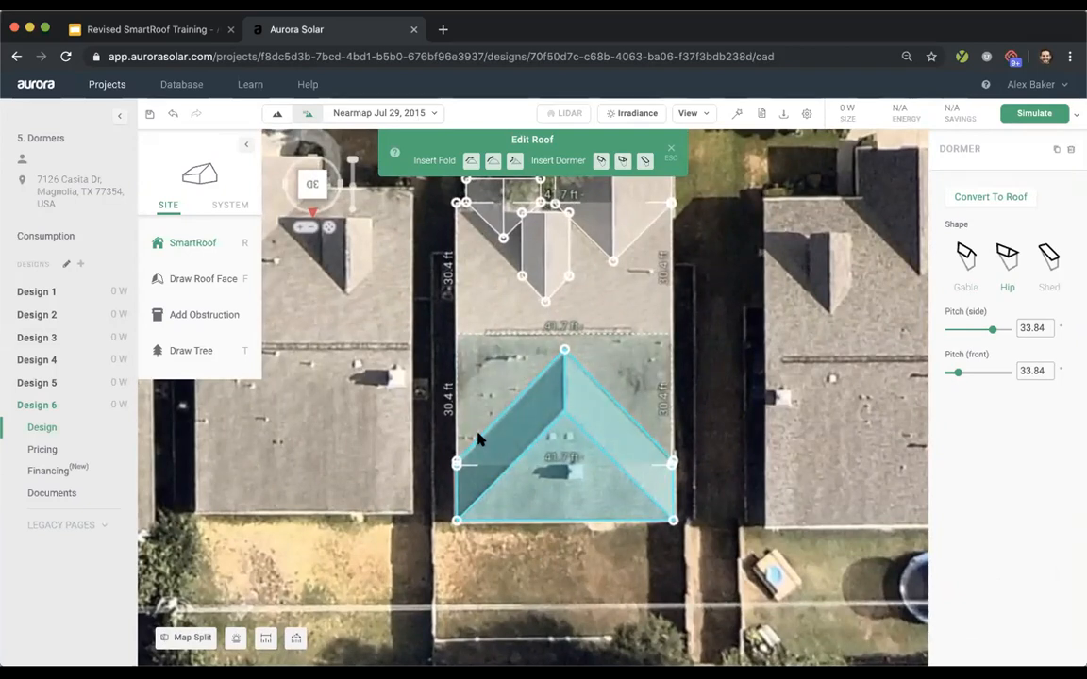
right_drag(521, 557, 632, 368)
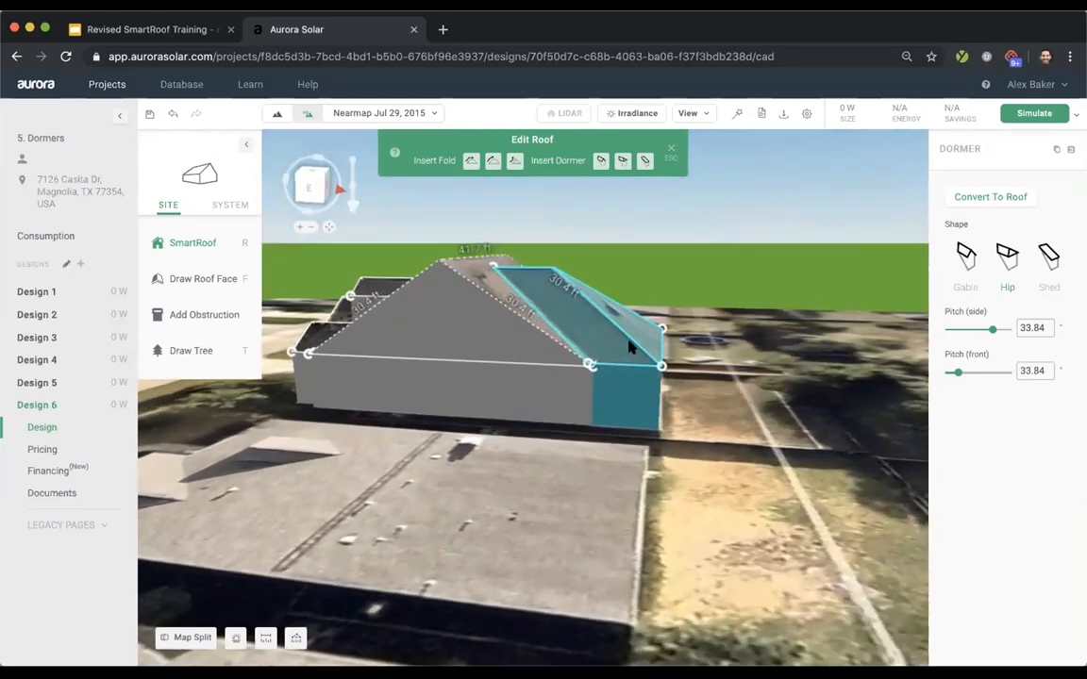
right_drag(663, 321, 542, 349)
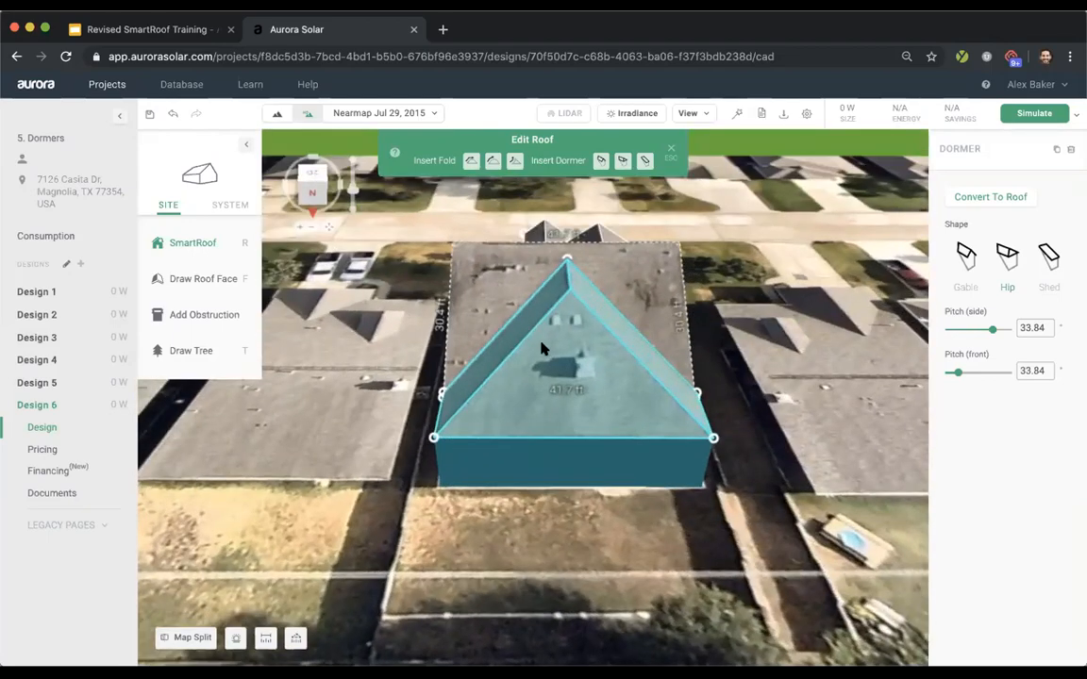
click(985, 195)
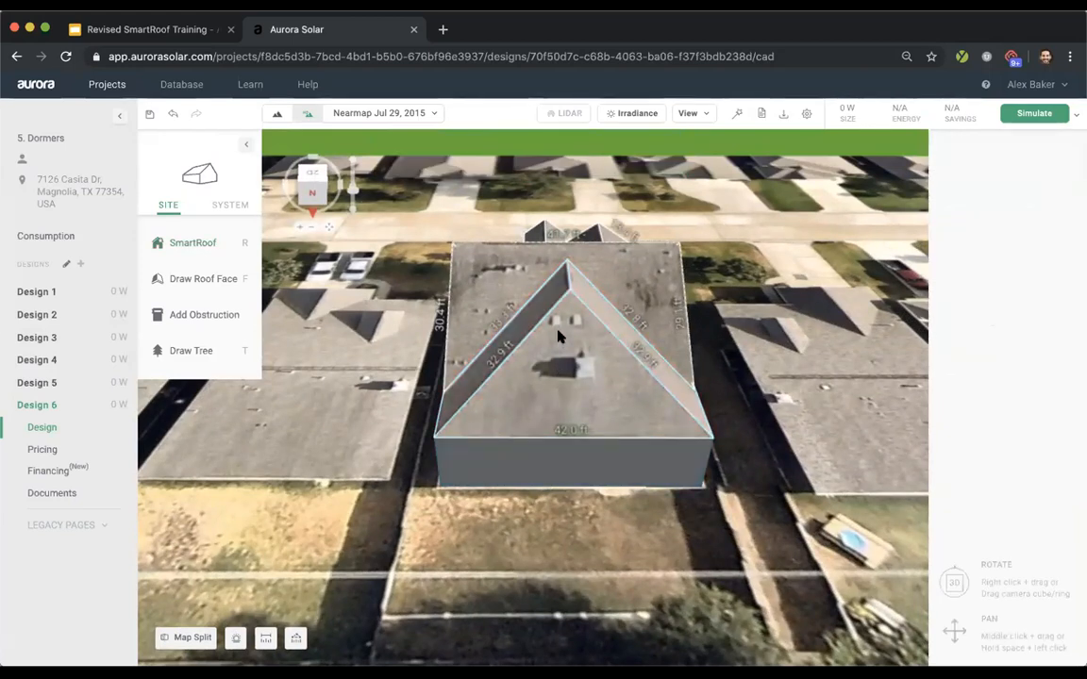
- Lower the converted hipped roof on the north side to a base height of about 10.13 ft
click(556, 337)
right_drag(557, 337, 429, 298)
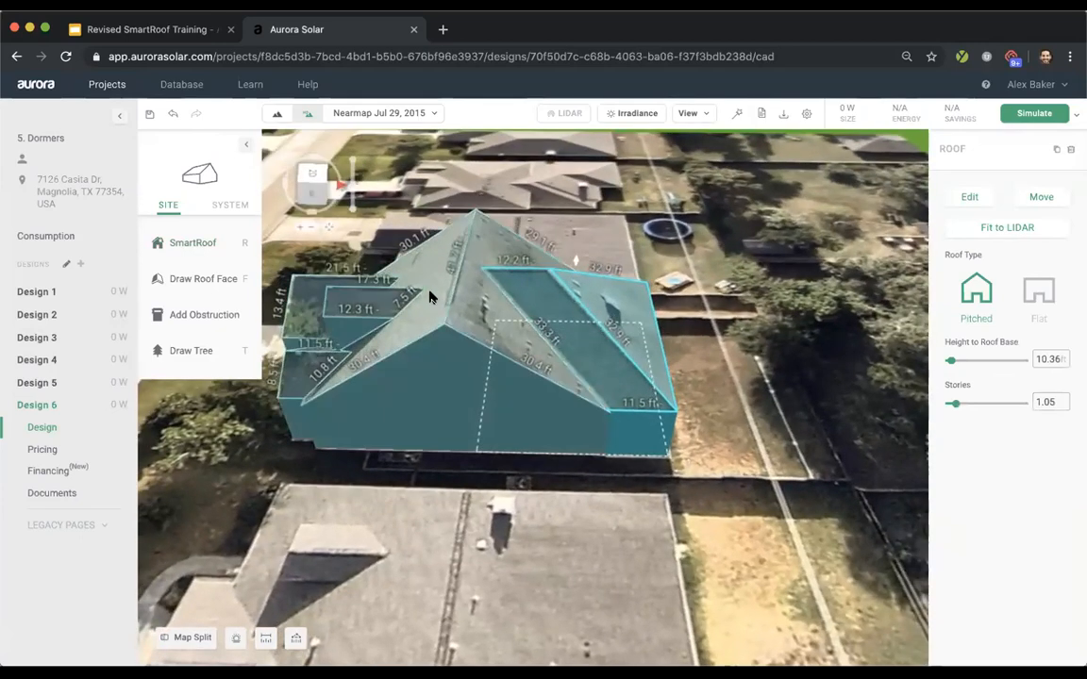
click(341, 304)
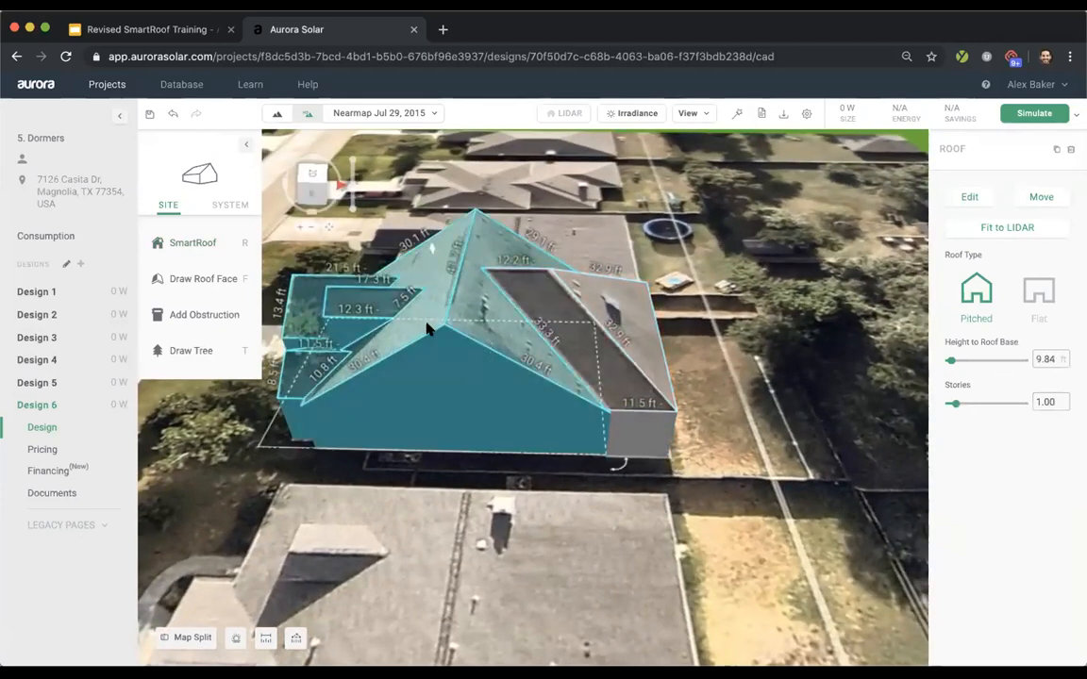
click(520, 344)
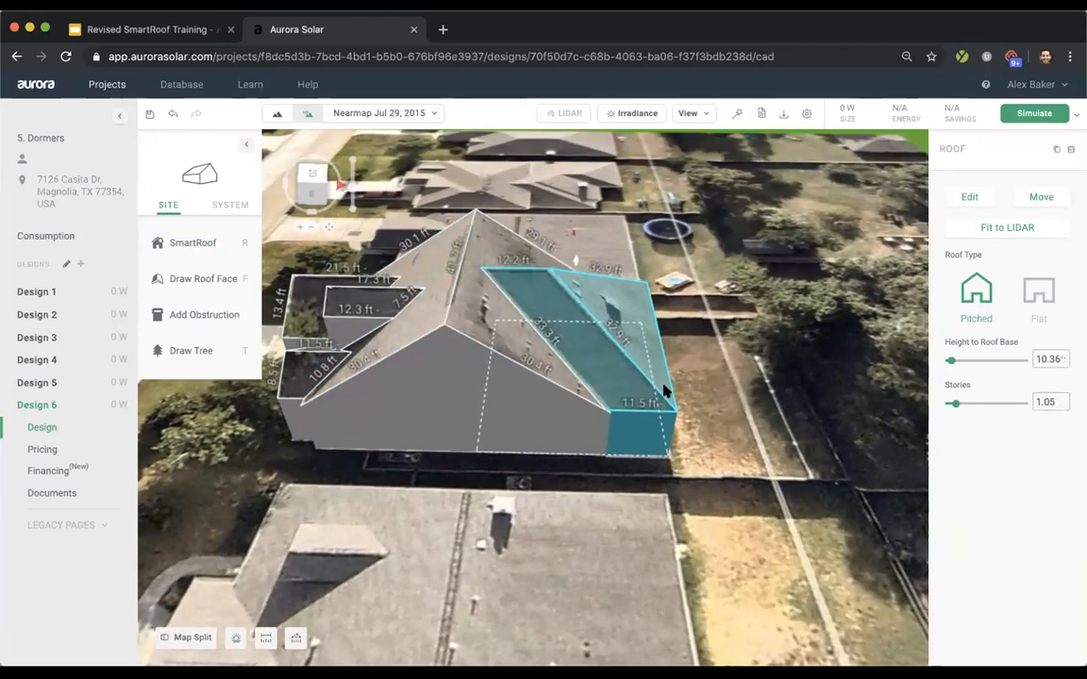
right_drag(523, 339, 583, 242)
mouse_move(577, 261)
mouse_down()
mouse_move(575, 234)
mouse_move(575, 259)
mouse_up()
right_drag(727, 431, 741, 583)
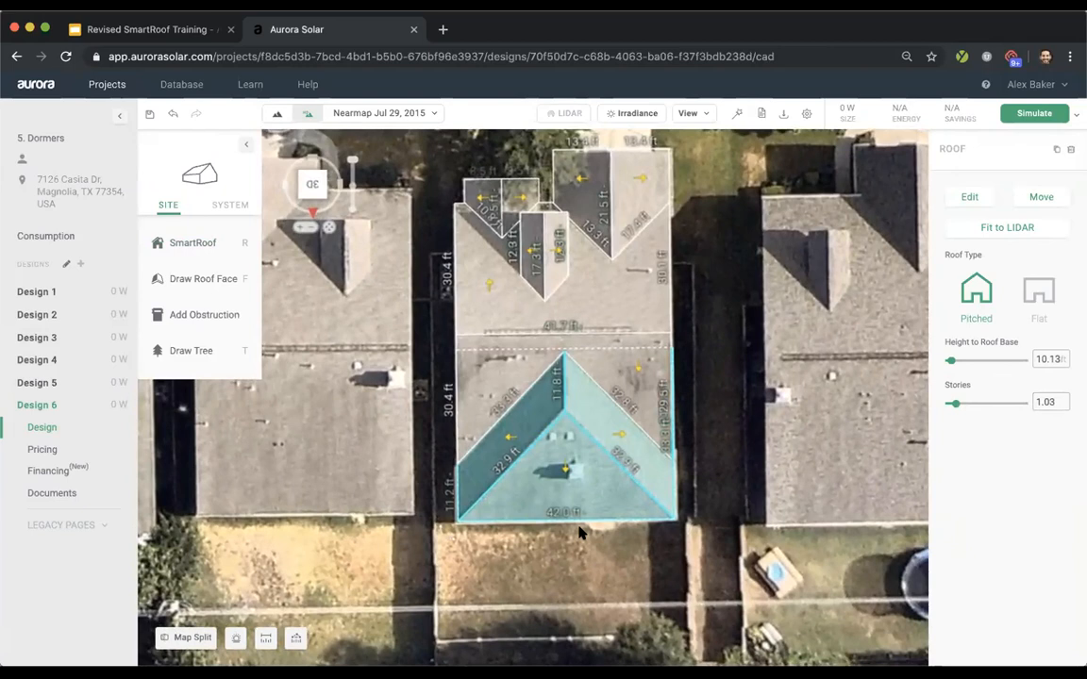
- Review the setback options, including the one for dormers, in the design settings
click(735, 112)
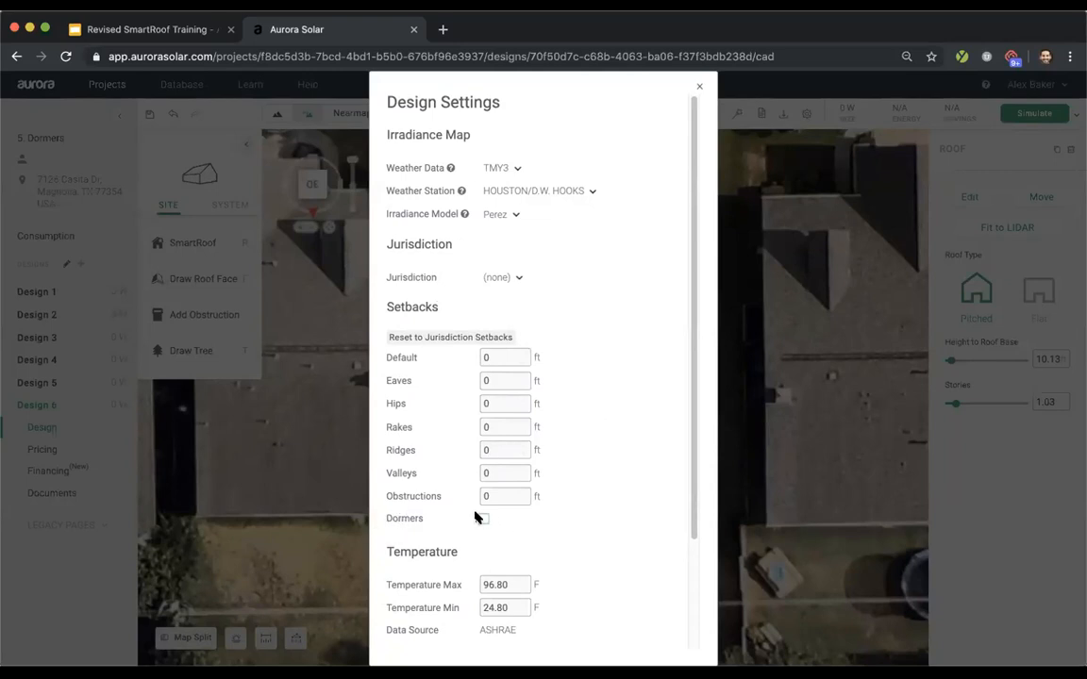
scroll(519, 512, down, 3)
click(611, 636)
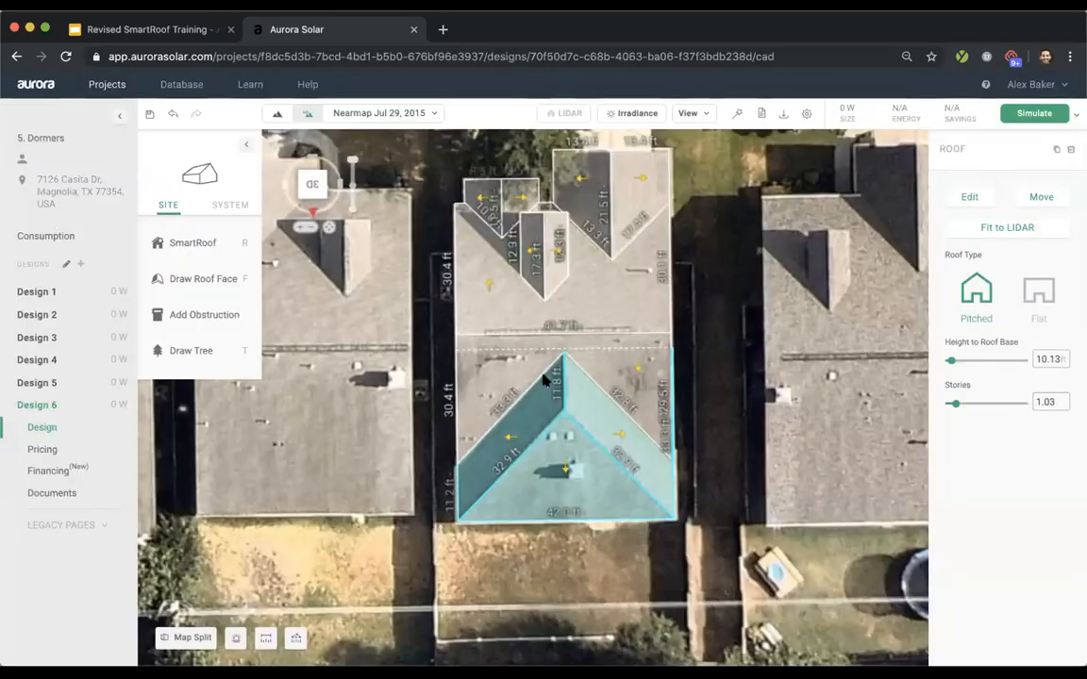
- Deselect the roof, save the Dormers design, and open Design 6 of the "6. Split Roof" project
scroll(549, 386, up, 2)
scroll(555, 493, down, 2)
click(618, 562)
right_drag(619, 562, 526, 634)
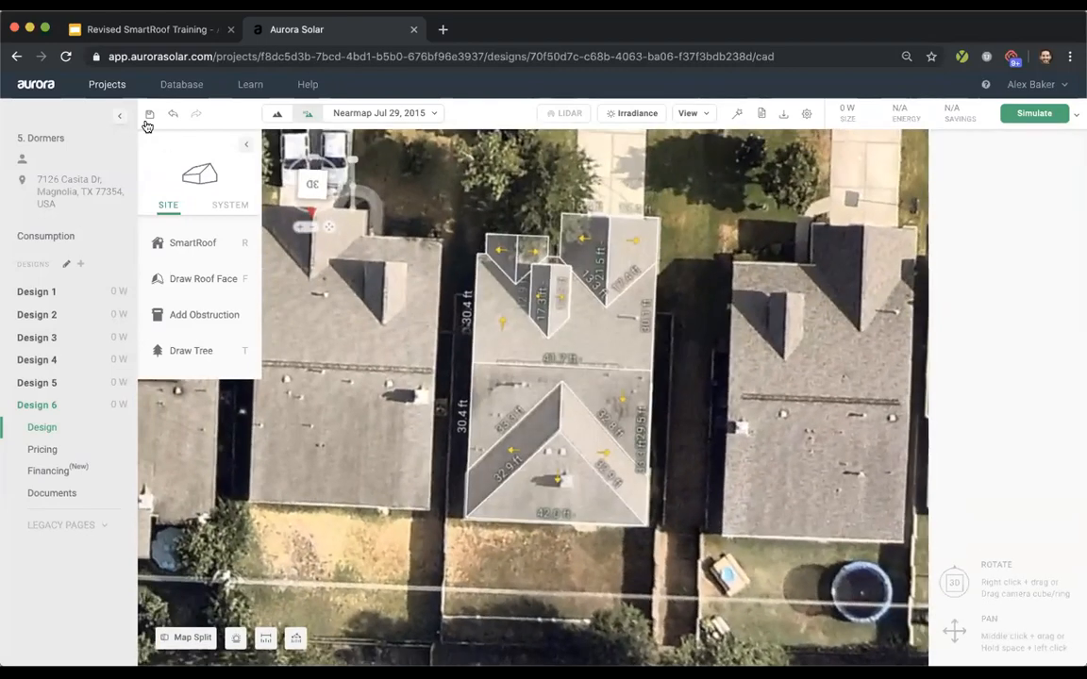
click(149, 117)
click(110, 85)
click(87, 264)
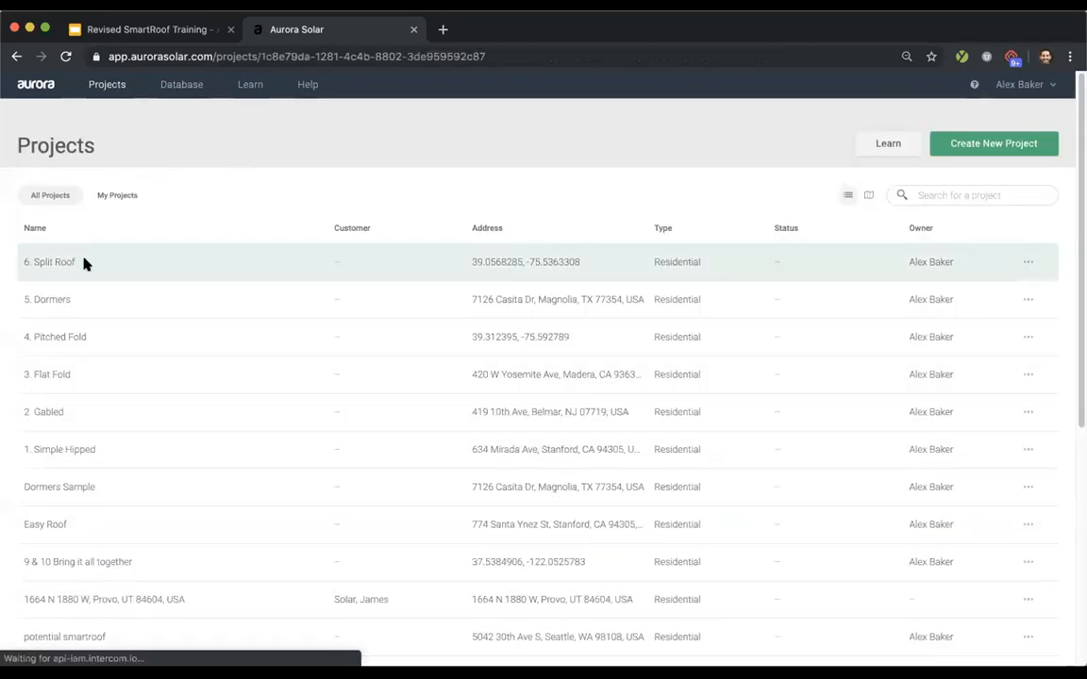
click(44, 416)
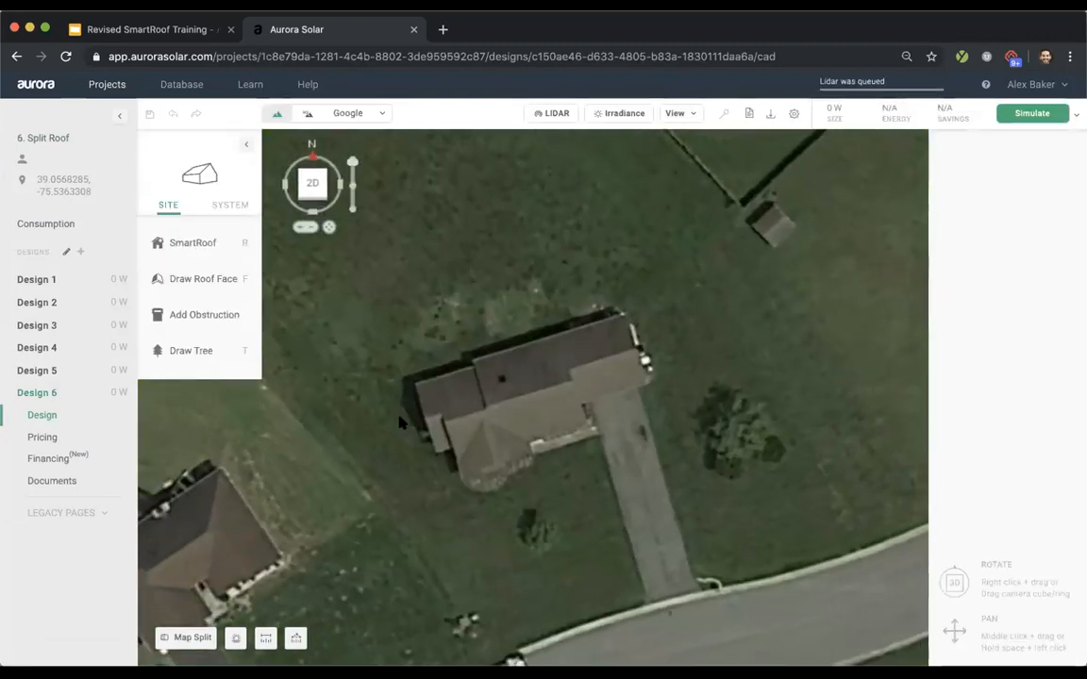
- Examine the Split Roof house in the satellite image and in the split map's angled aerial view from several directions
scroll(485, 458, up, 3)
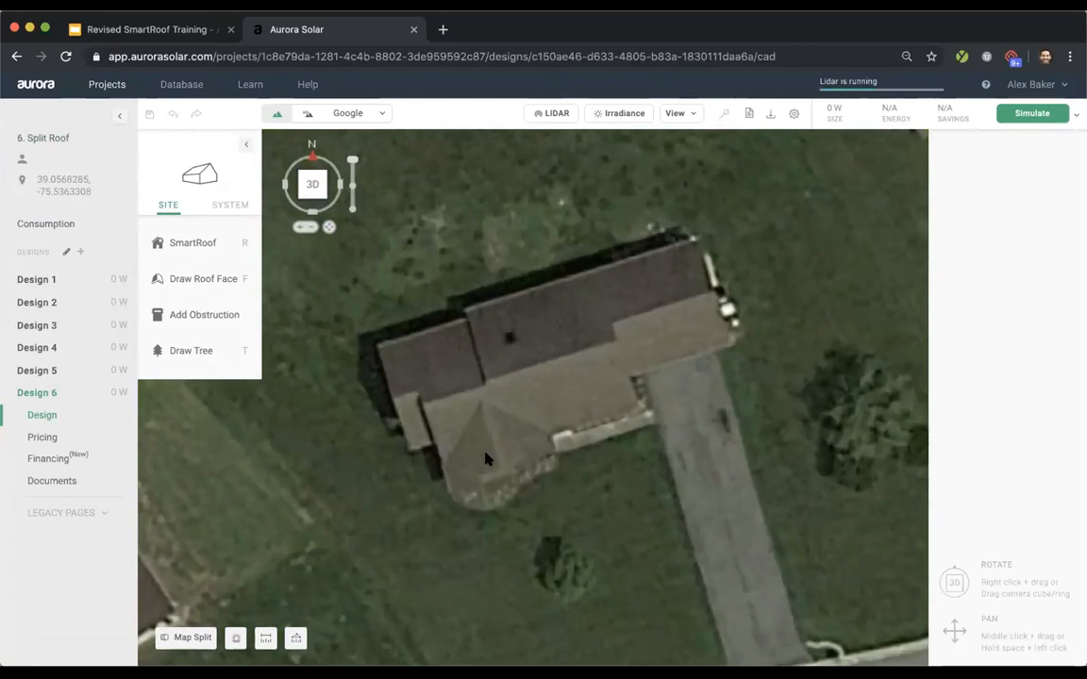
scroll(477, 435, up, 2)
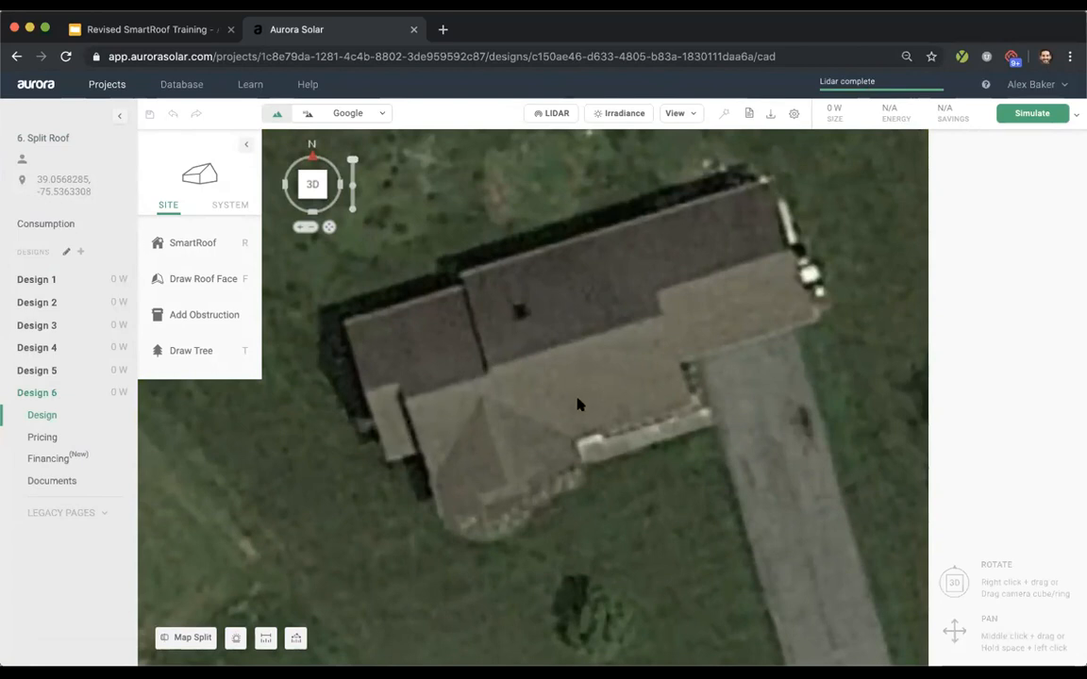
scroll(578, 404, up, 3)
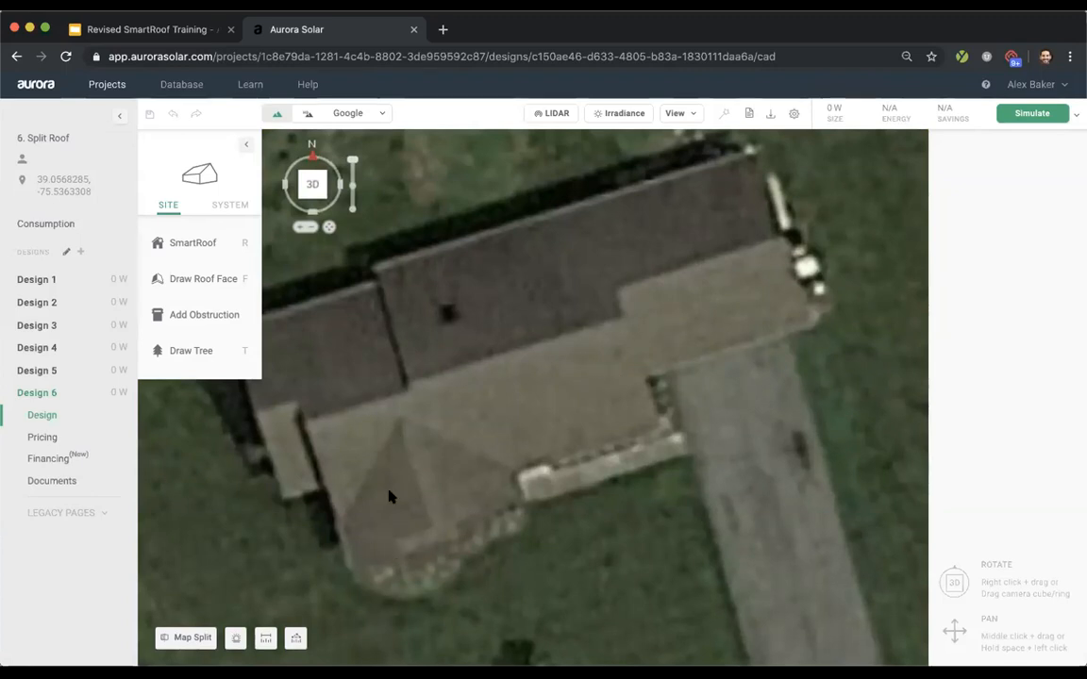
click(188, 639)
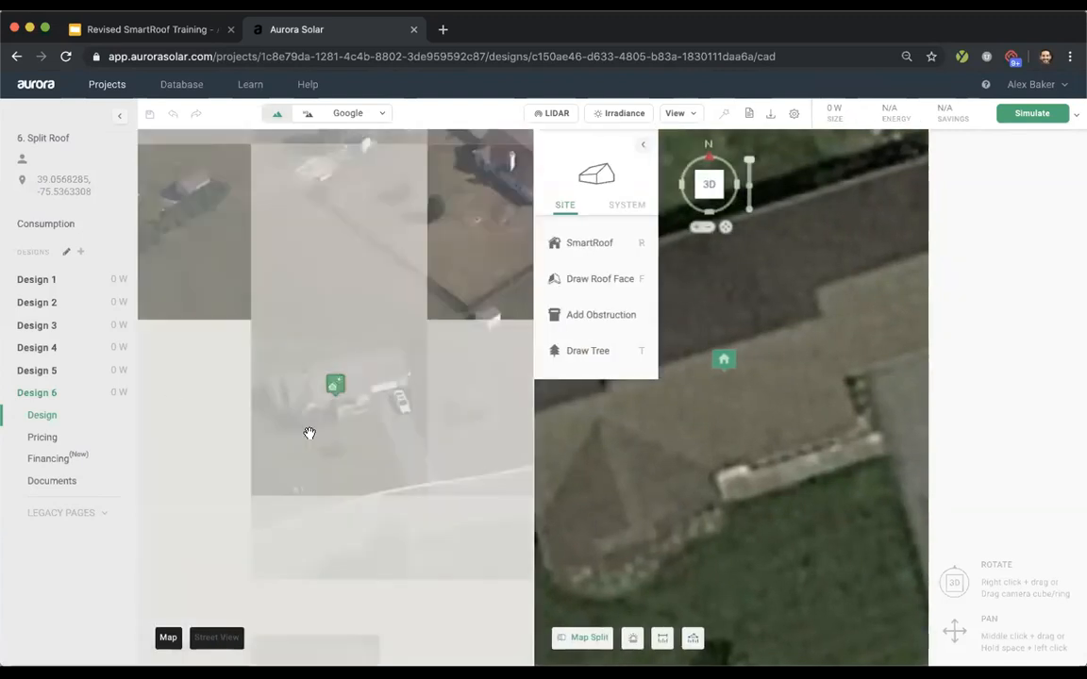
click(511, 517)
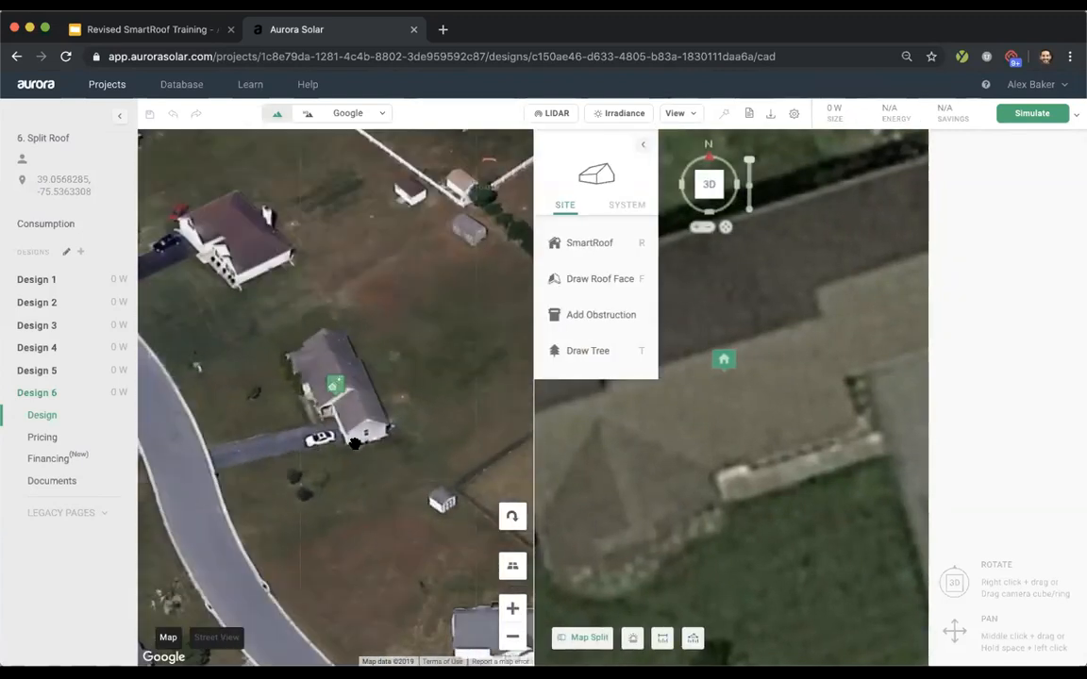
click(511, 517)
click(510, 517)
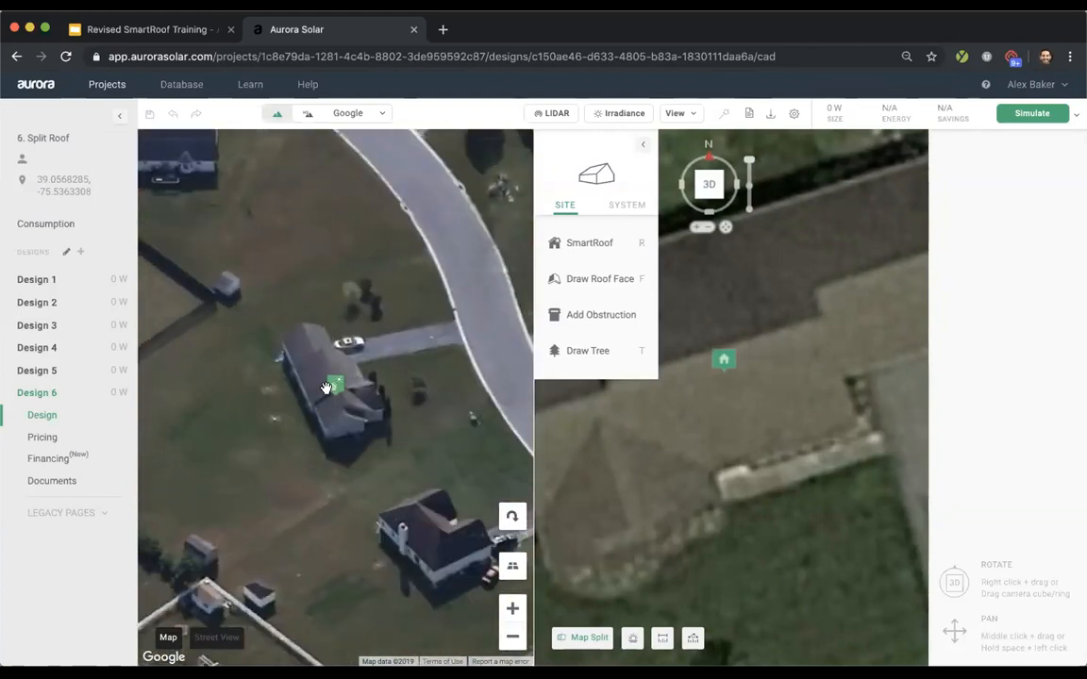
- Examine the front of the house and its garage roof in Street View, then close the split map
click(217, 637)
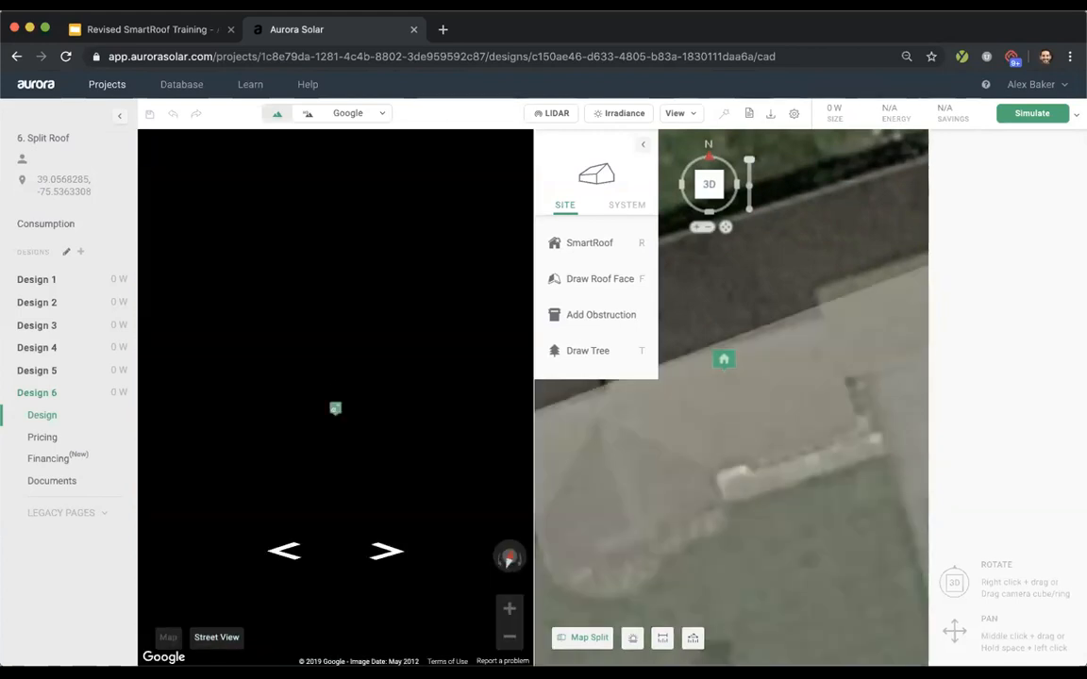
click(382, 550)
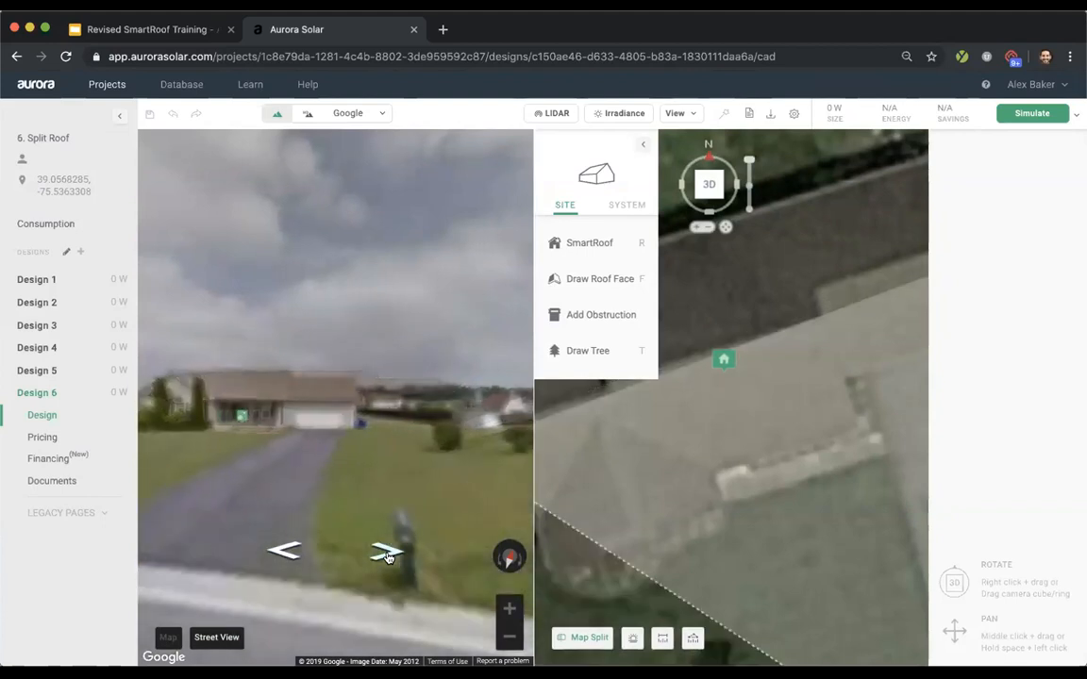
click(382, 550)
click(319, 396)
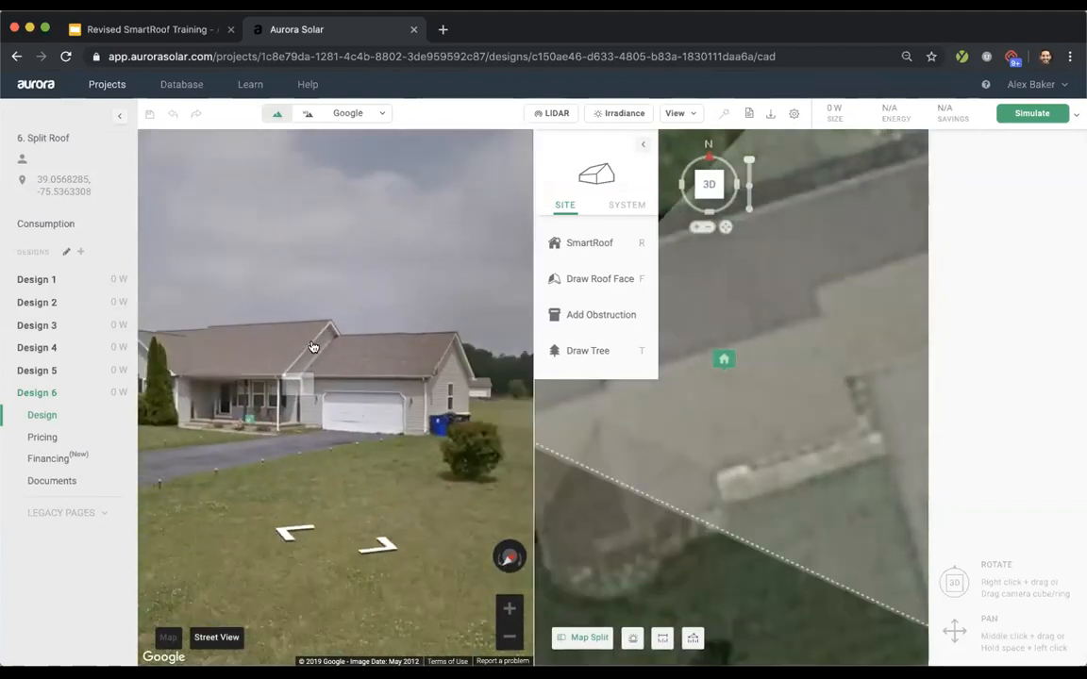
drag(352, 349, 226, 330)
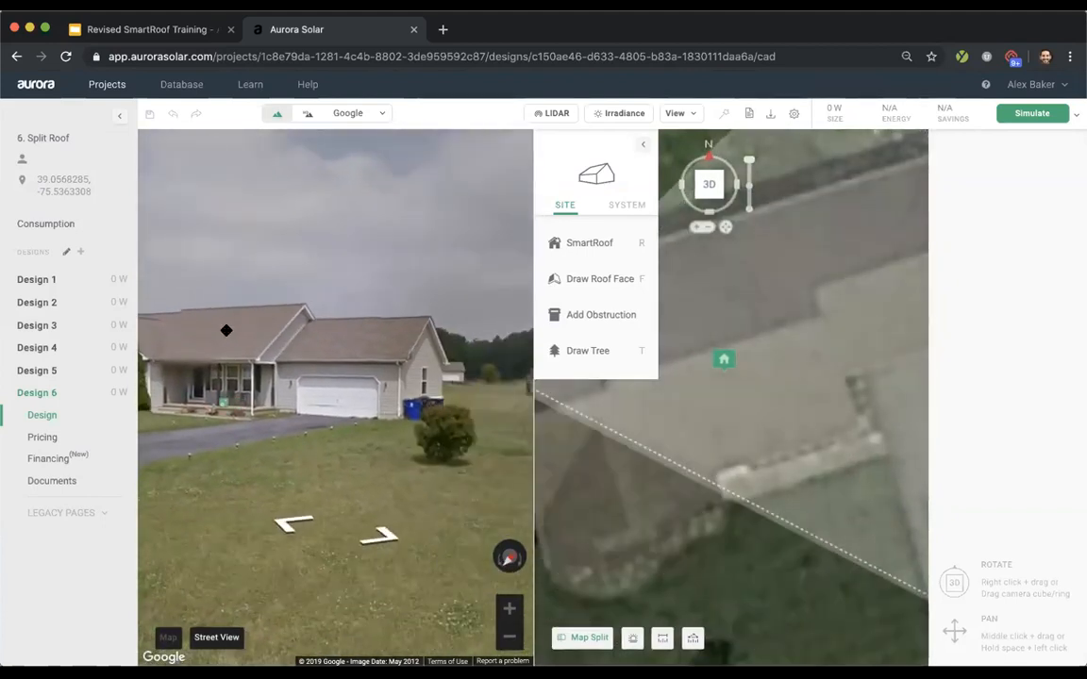
click(584, 639)
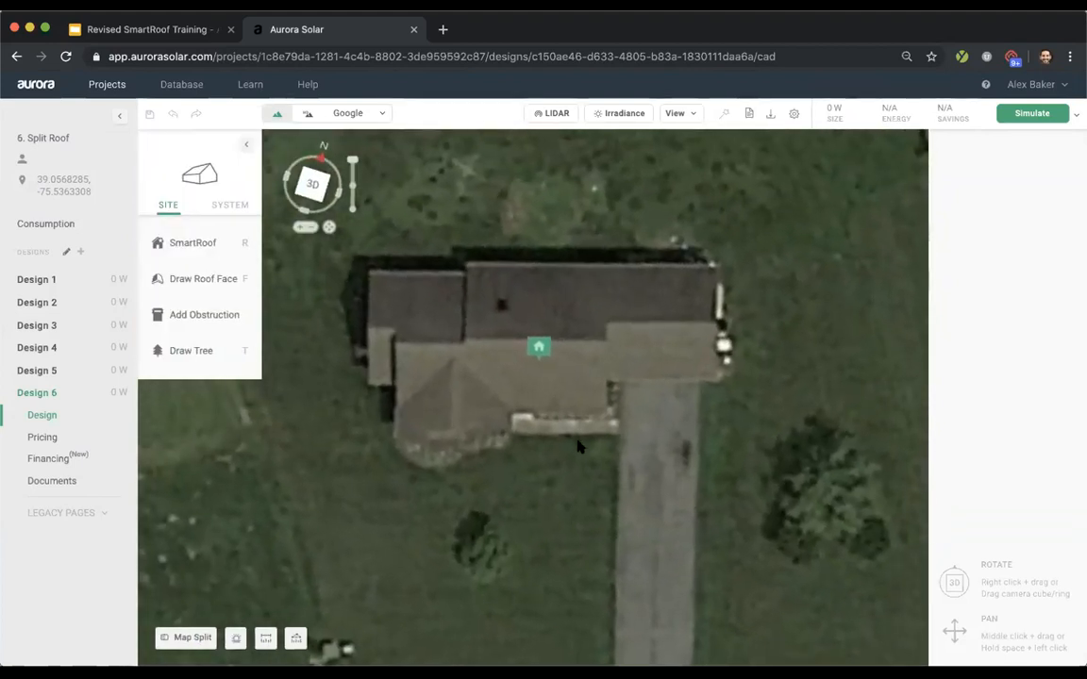
- Start a pitched SmartRoof at the northwest corner and trace the north eaves with edges of about 21.0 ft and 54.2 ft
scroll(380, 241, up, 2)
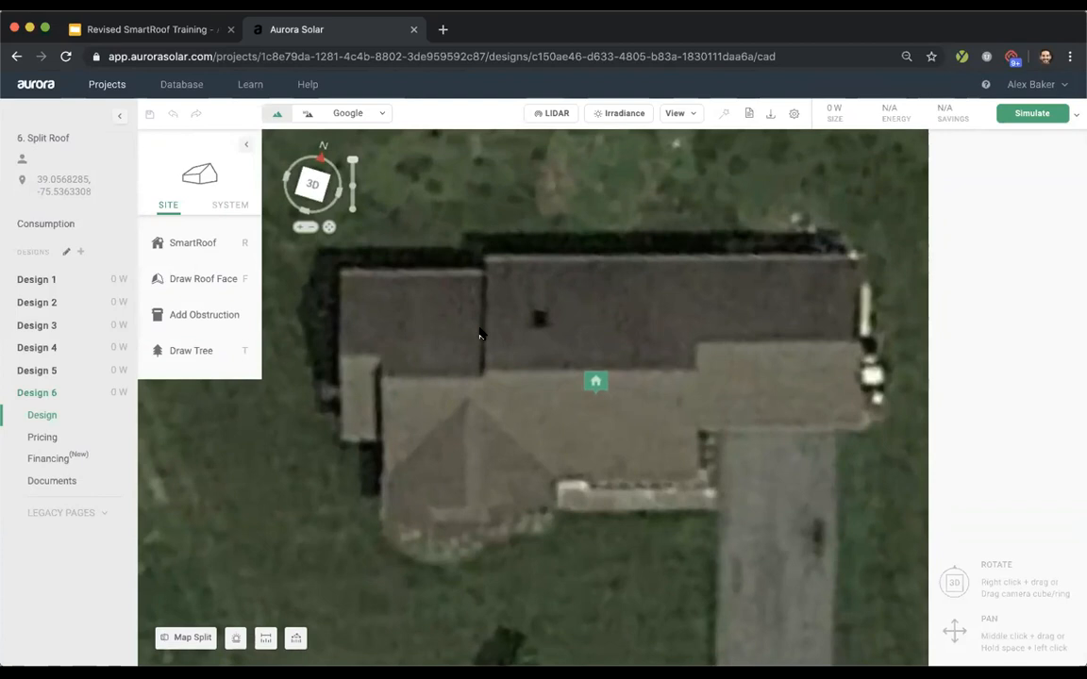
click(193, 242)
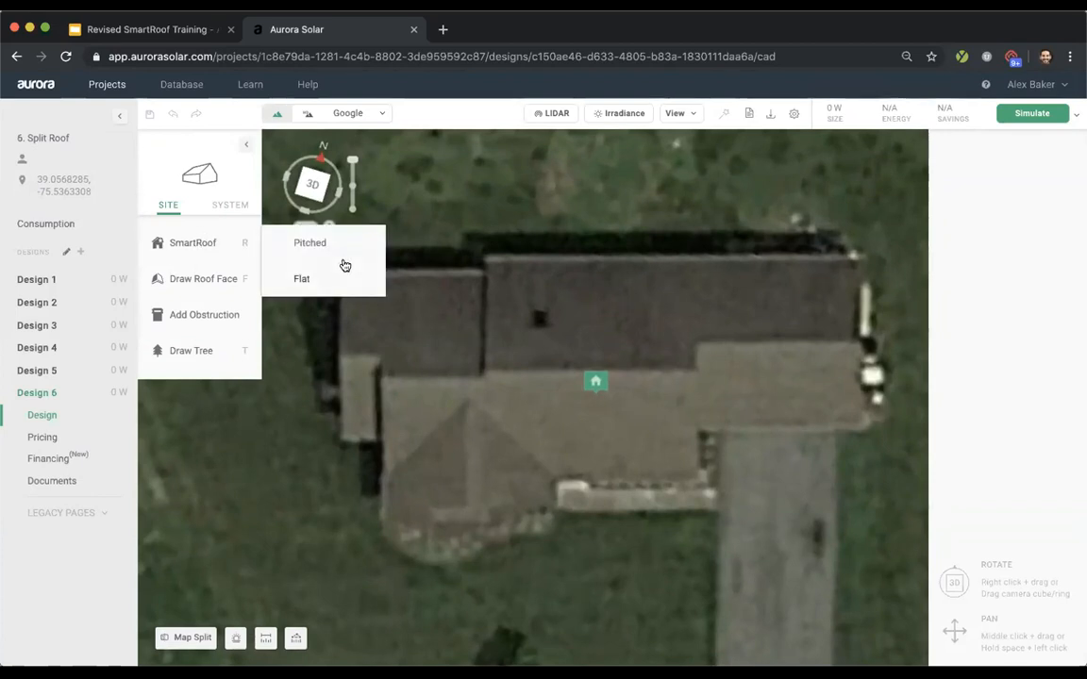
click(312, 244)
scroll(370, 342, down, 2)
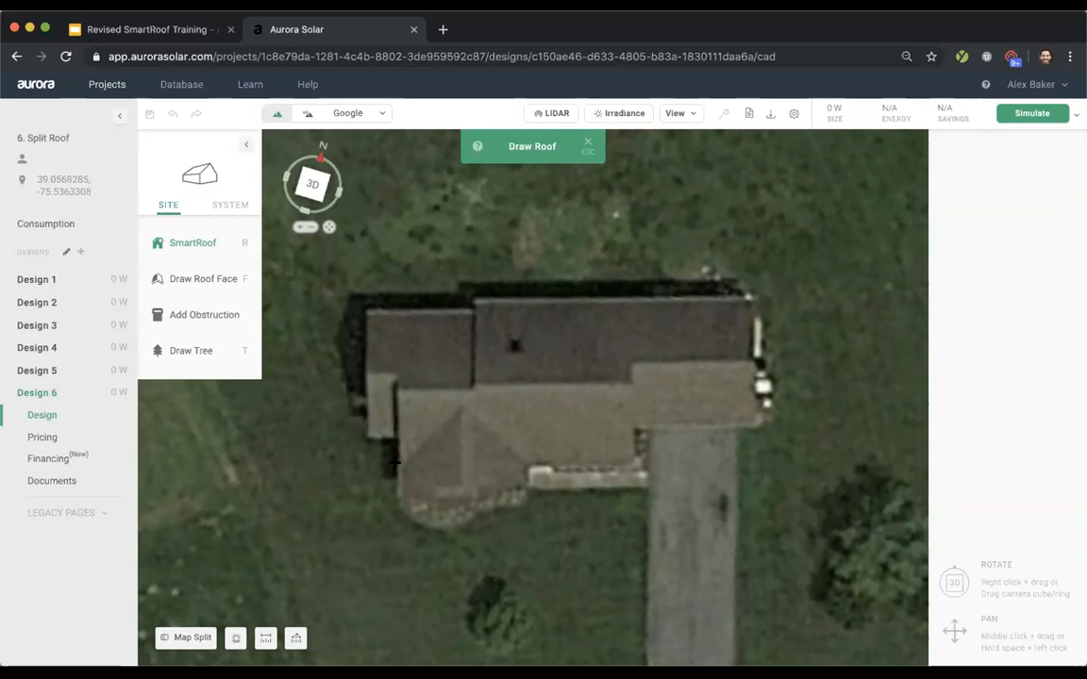
click(366, 312)
scroll(474, 309, up, 1)
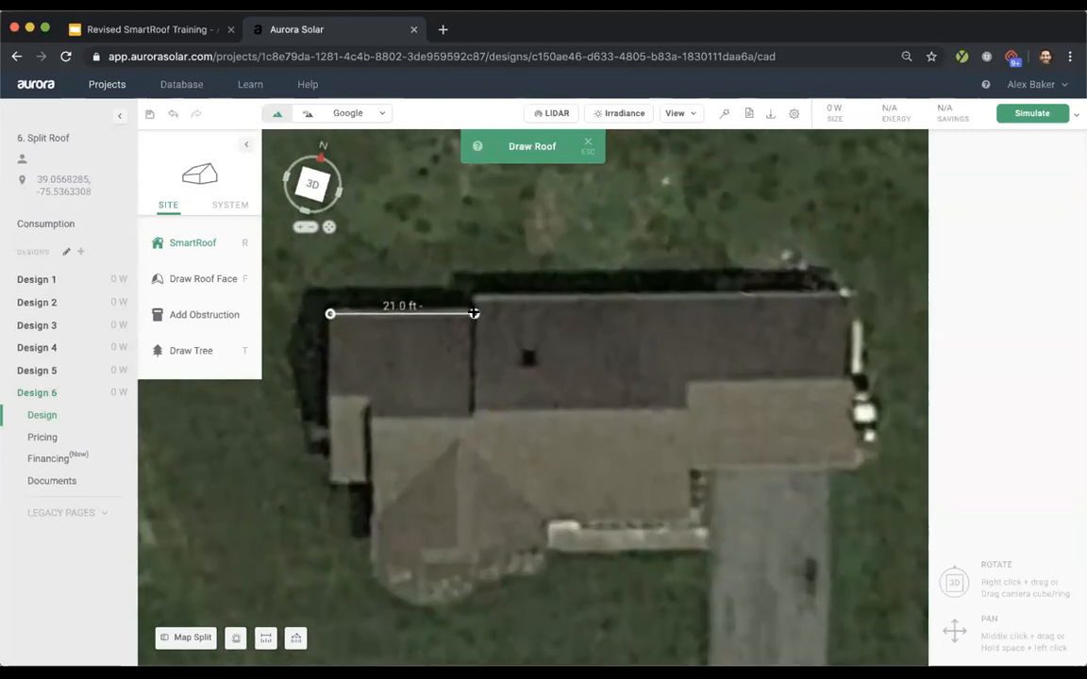
click(473, 296)
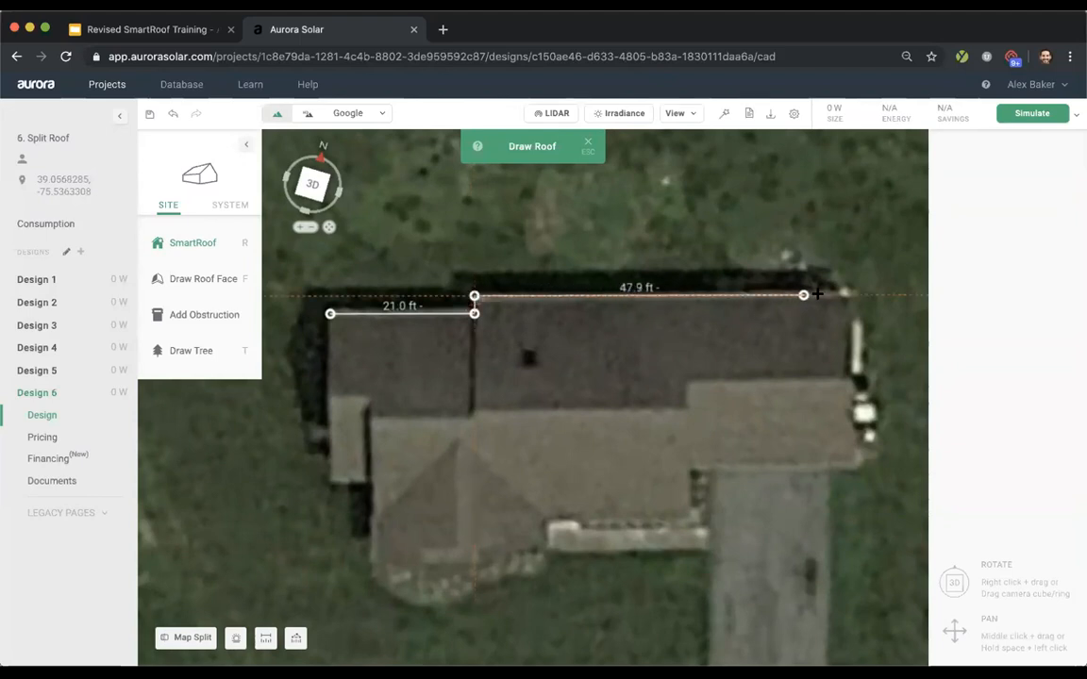
click(846, 294)
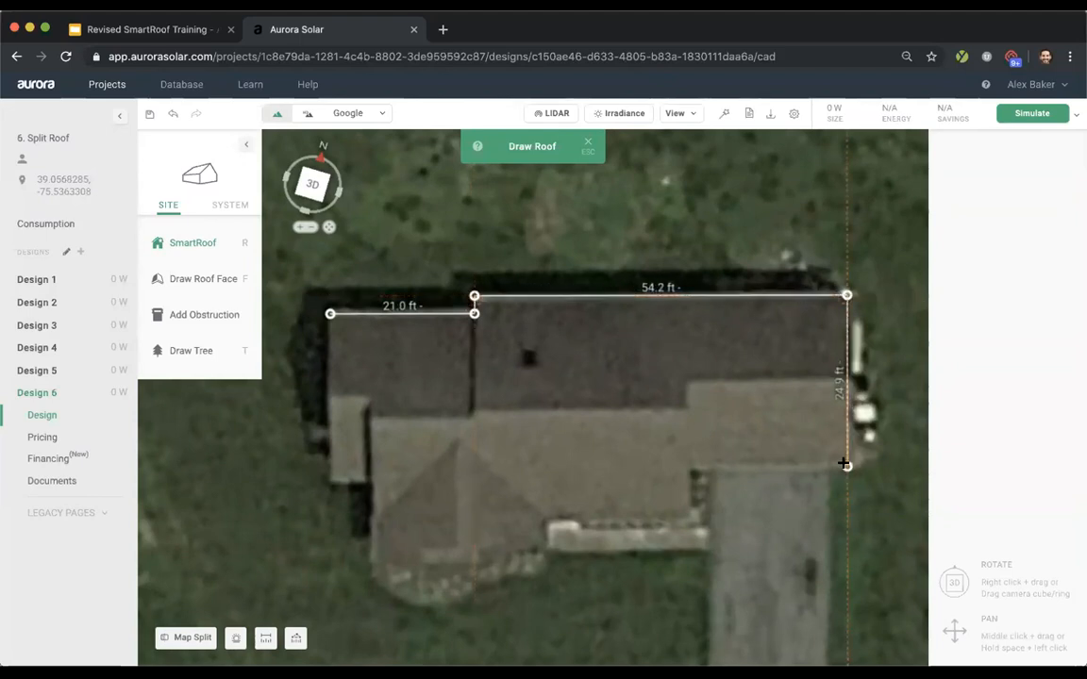
- Complete the roof outline with edges of about 24.0 ft east, 23.1 ft and 46.1 ft south, and 24.2 ft west, closing at the start corner
click(842, 459)
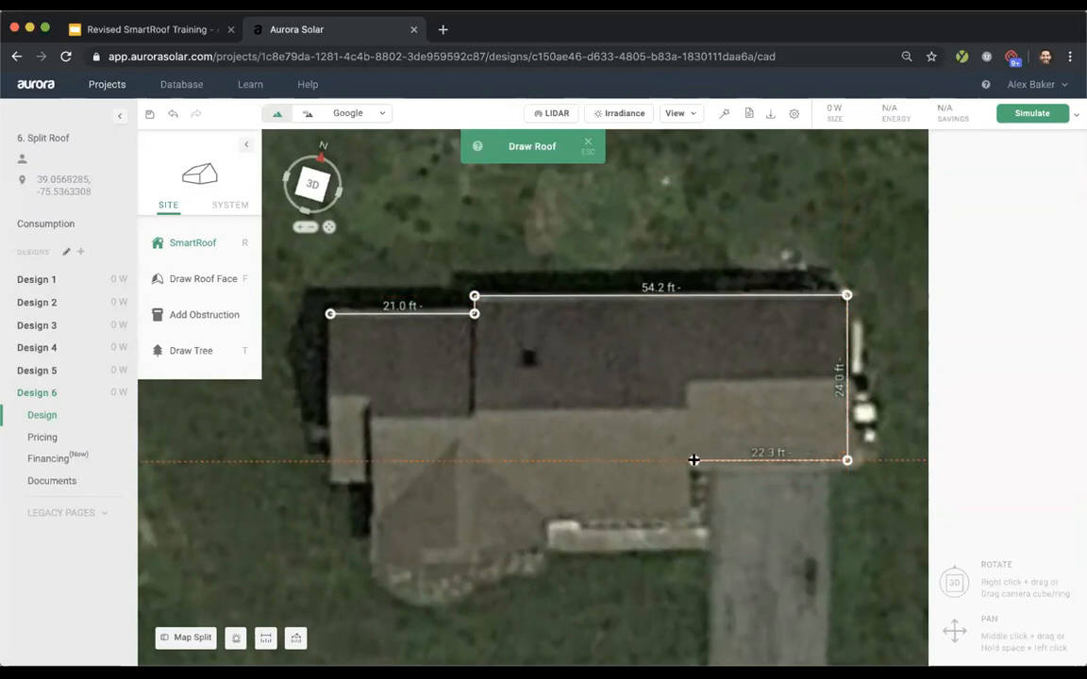
click(689, 459)
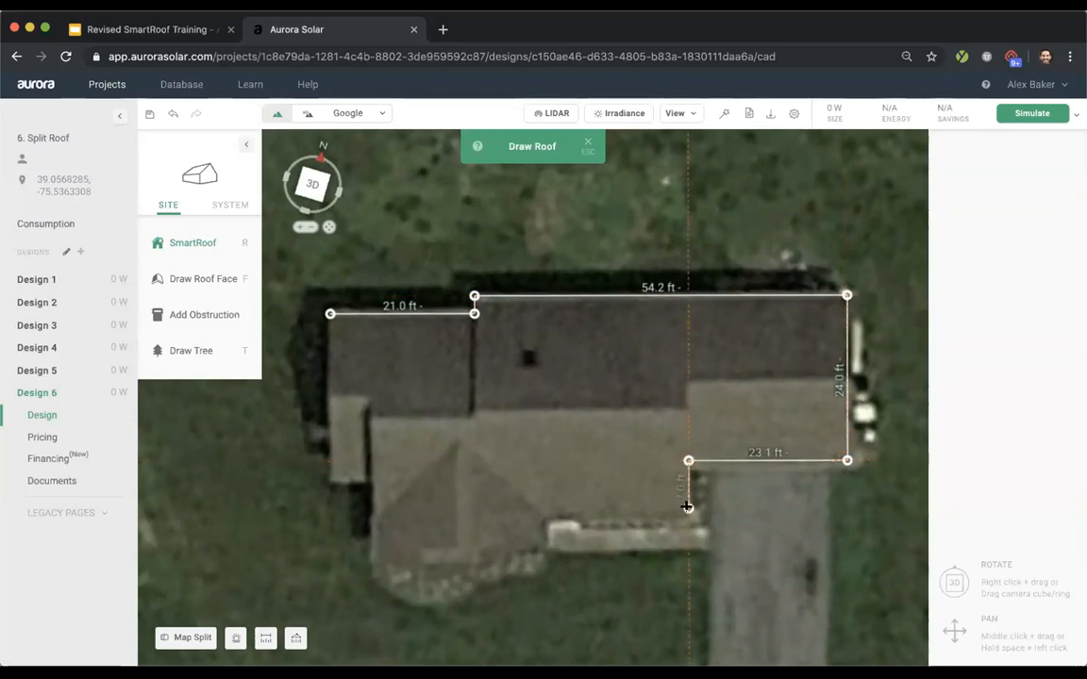
click(689, 509)
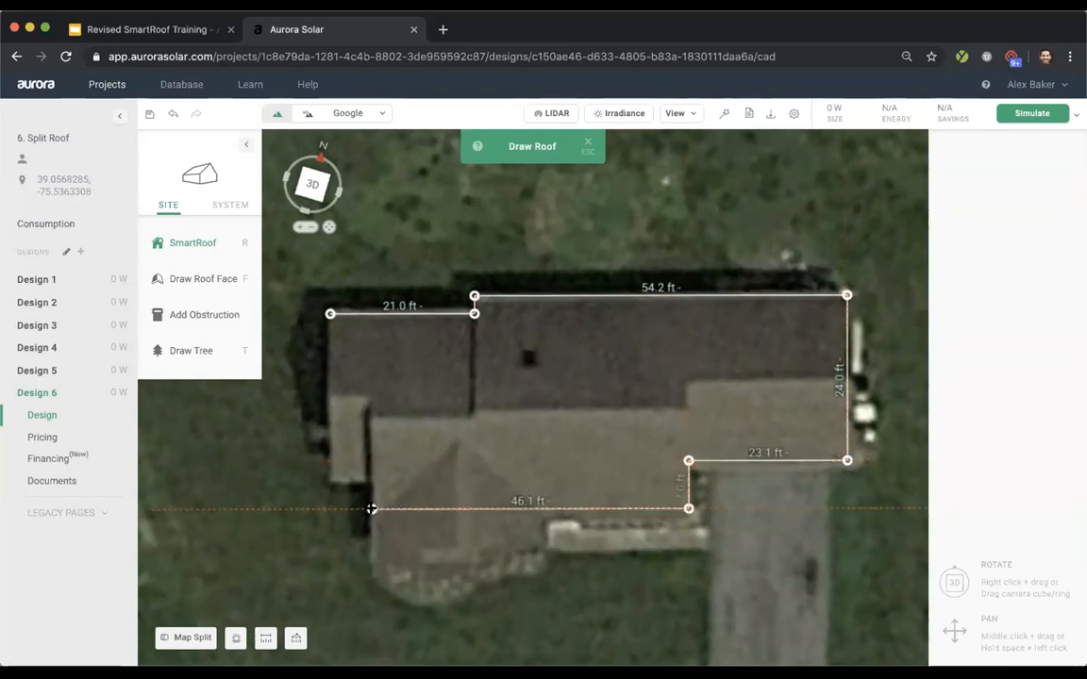
click(371, 481)
click(330, 481)
click(330, 313)
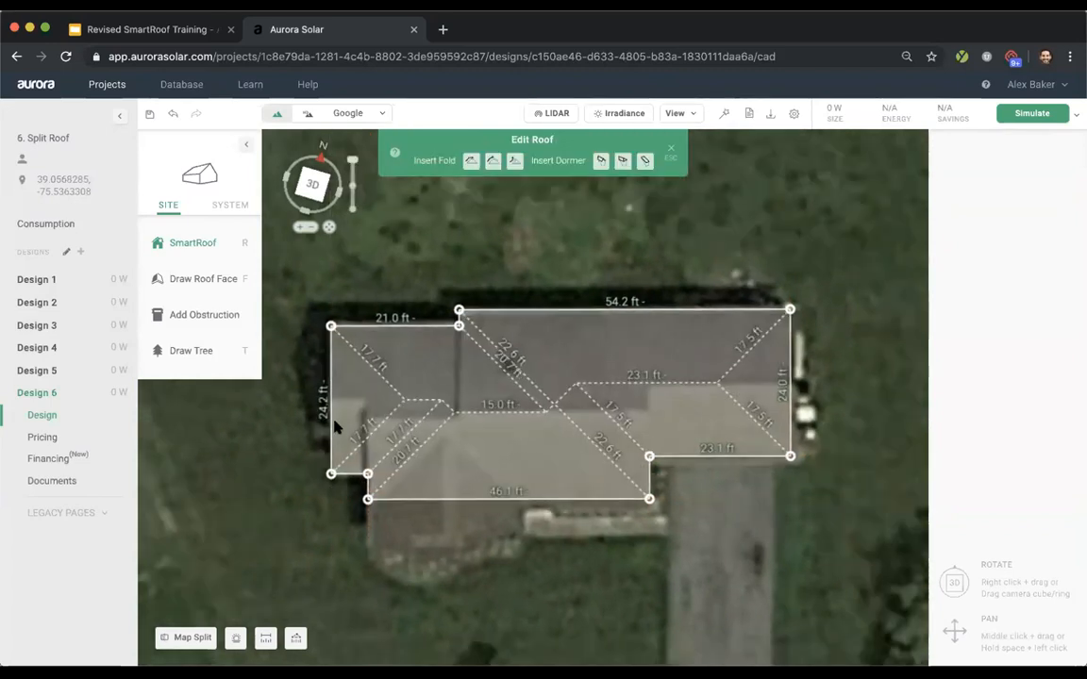
- Move the whole roof northeast off the house to expose the imagery, and return it over the footprint
scroll(334, 427, down, 2)
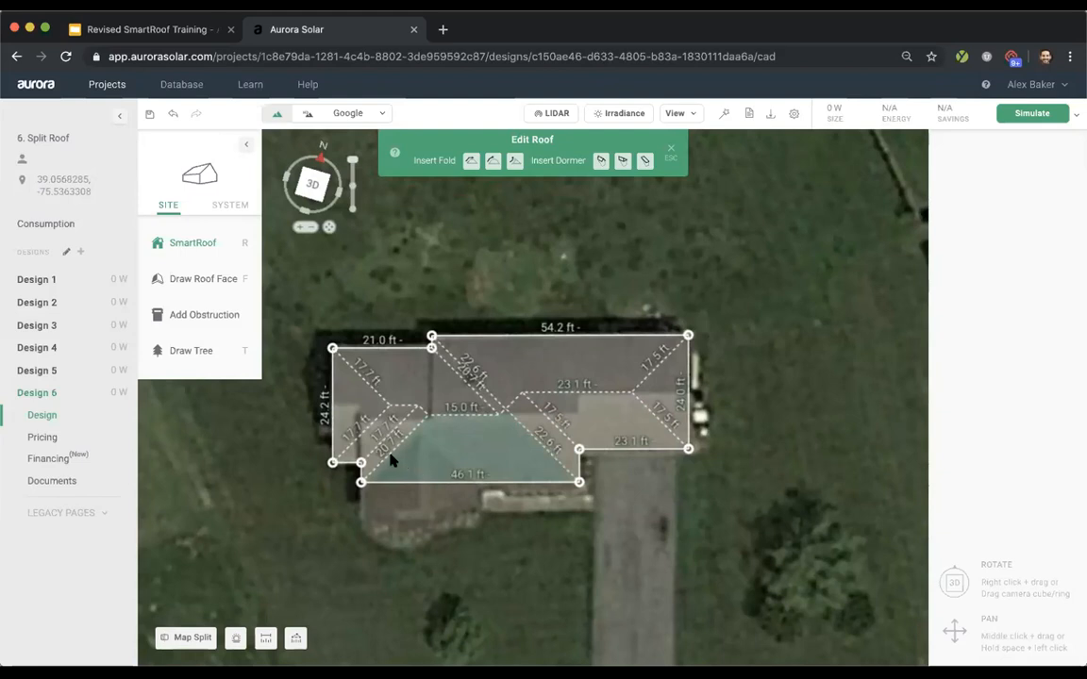
scroll(392, 460, down, 2)
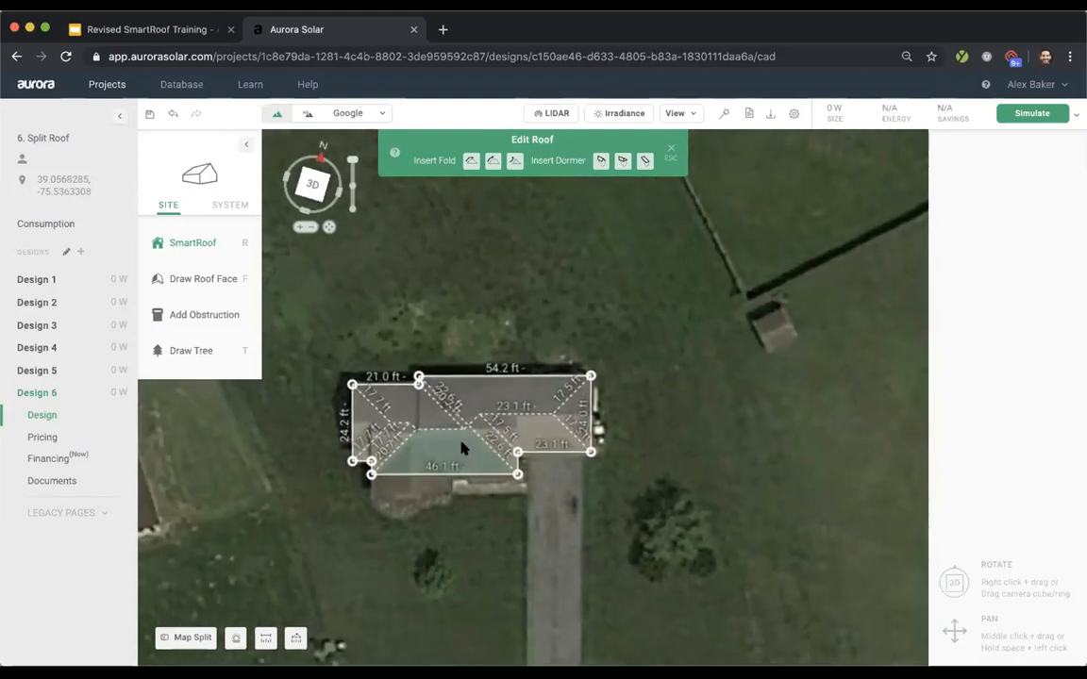
scroll(461, 443, up, 2)
scroll(460, 441, down, 1)
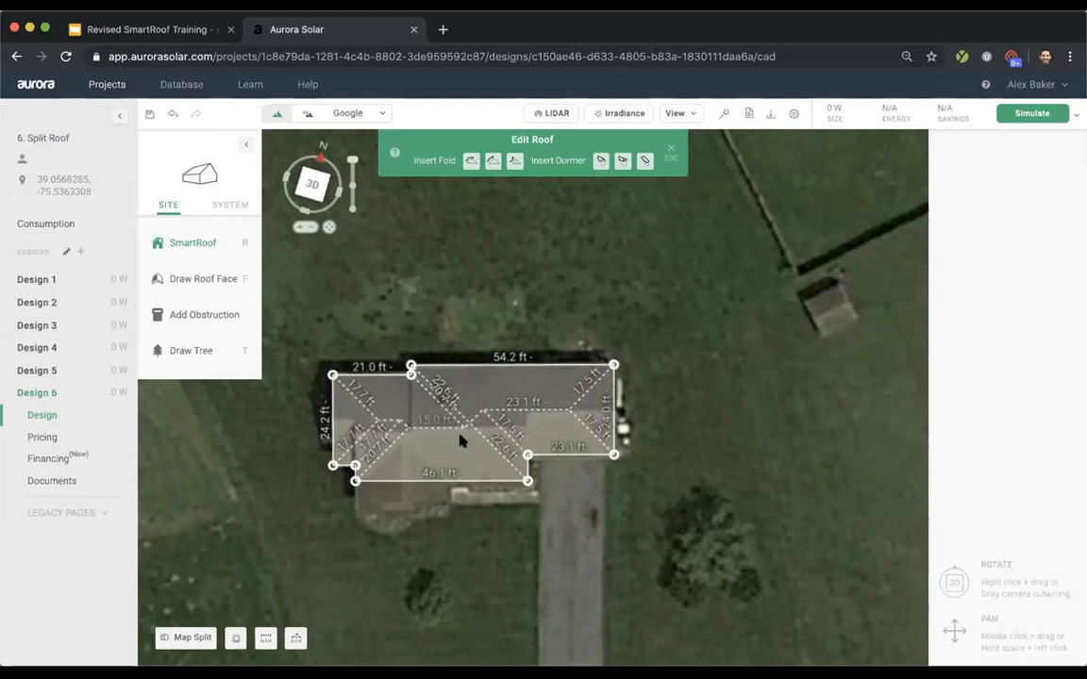
click(737, 322)
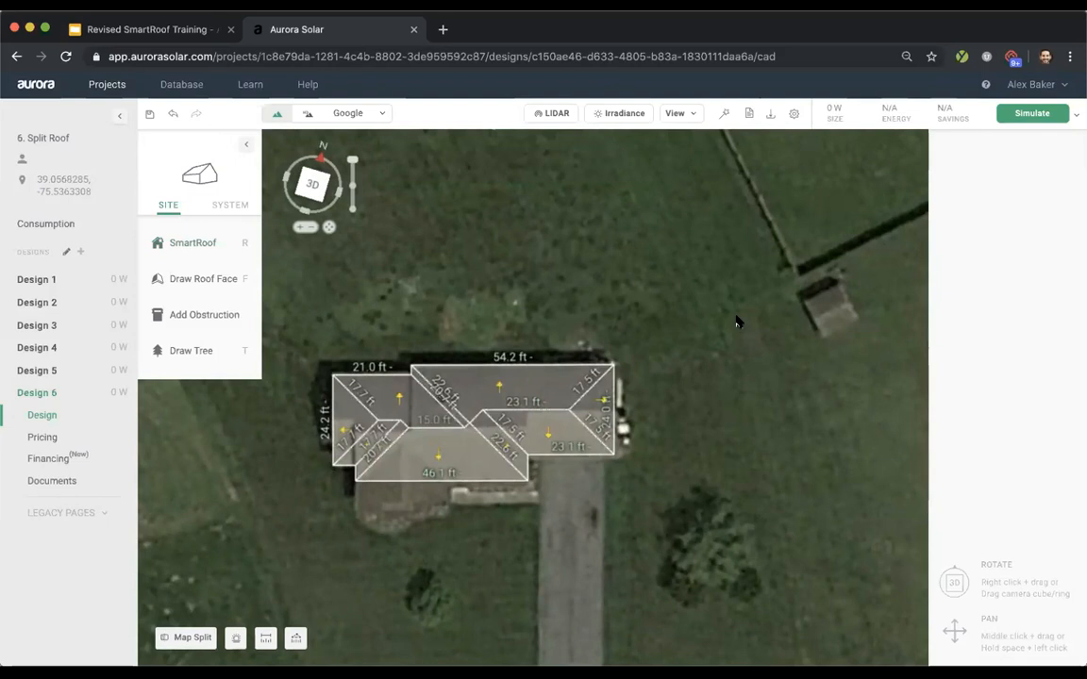
click(476, 402)
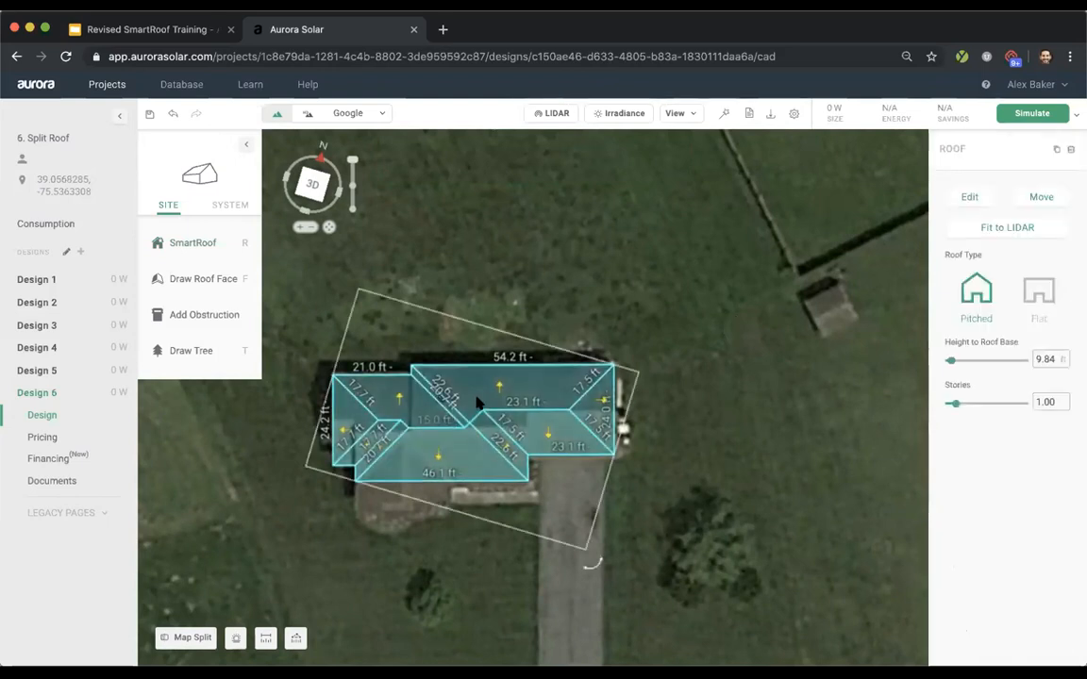
click(1041, 197)
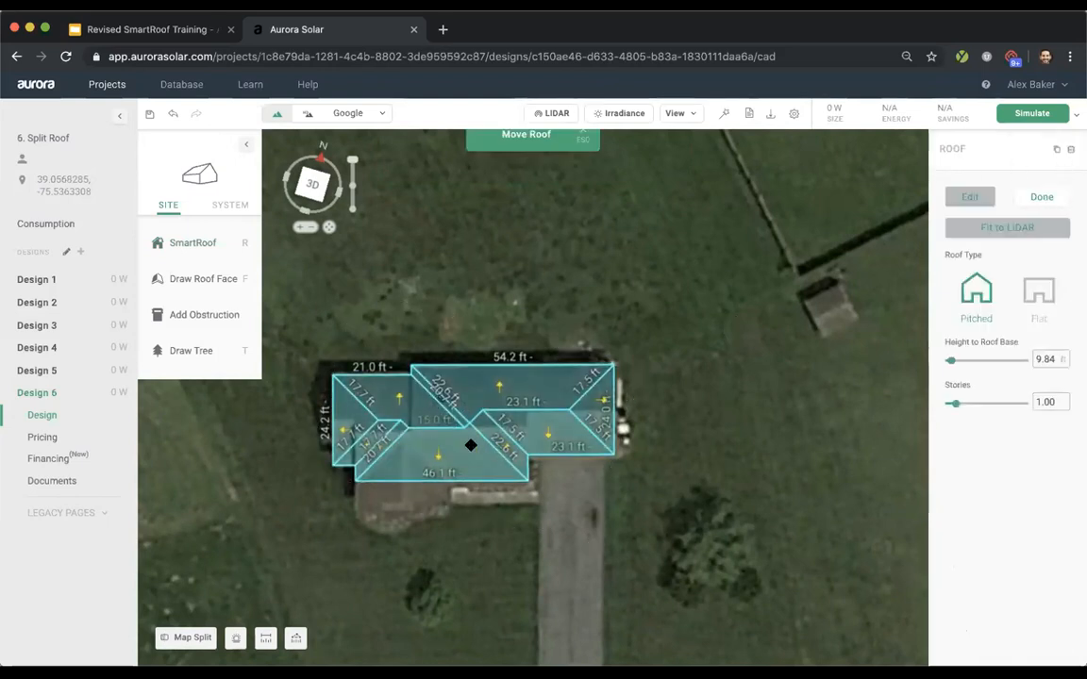
drag(520, 394, 710, 281)
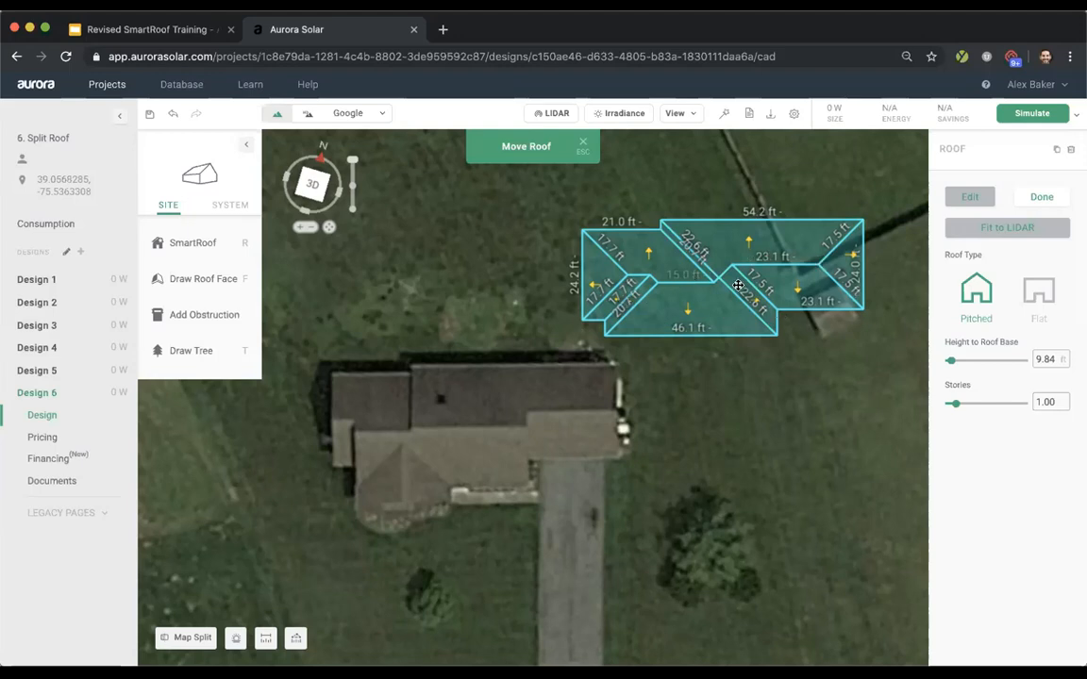
drag(689, 295, 465, 418)
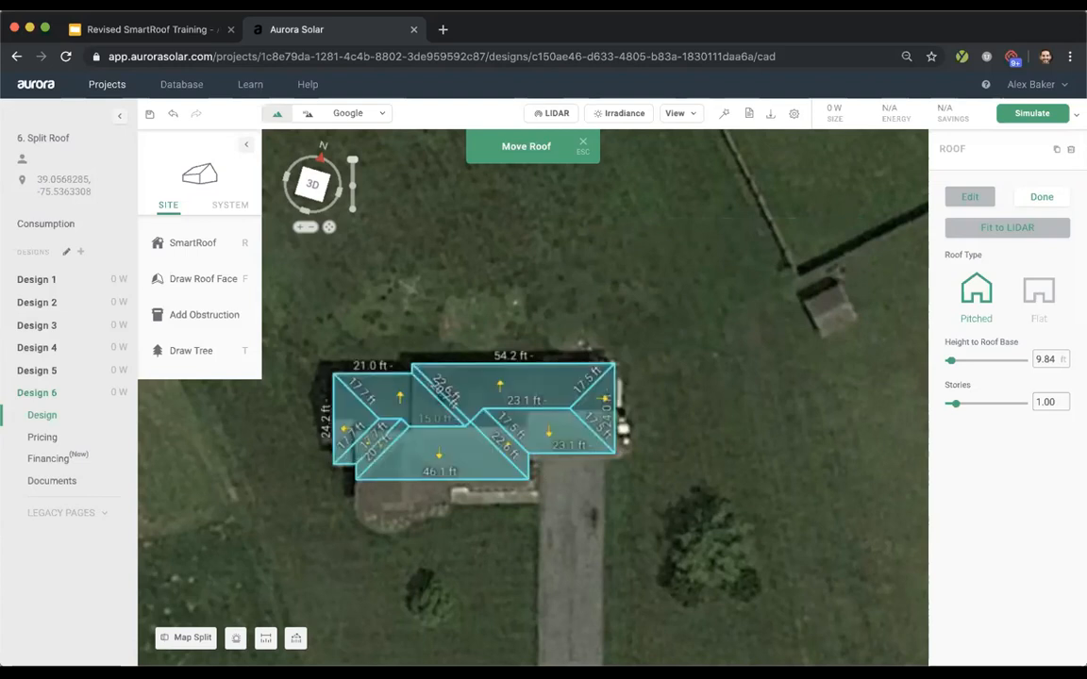
click(1032, 198)
- Convert the roof's east end and the small offset edges on the south and north sides to vertical walls, and select the west end face
scroll(275, 403, up, 3)
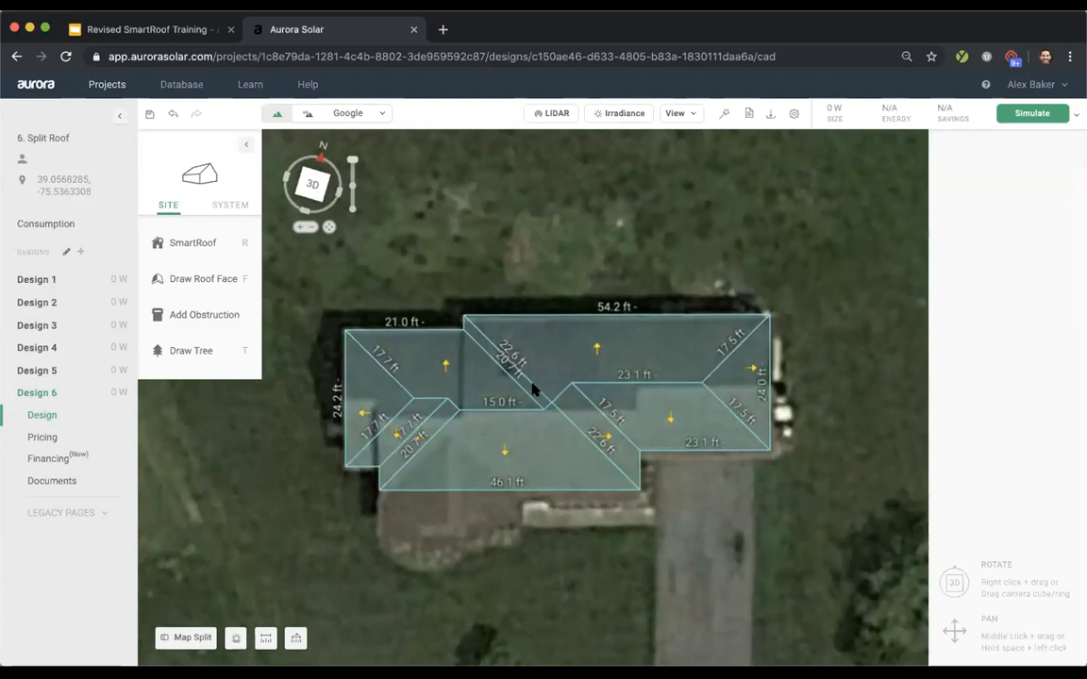
double_click(533, 389)
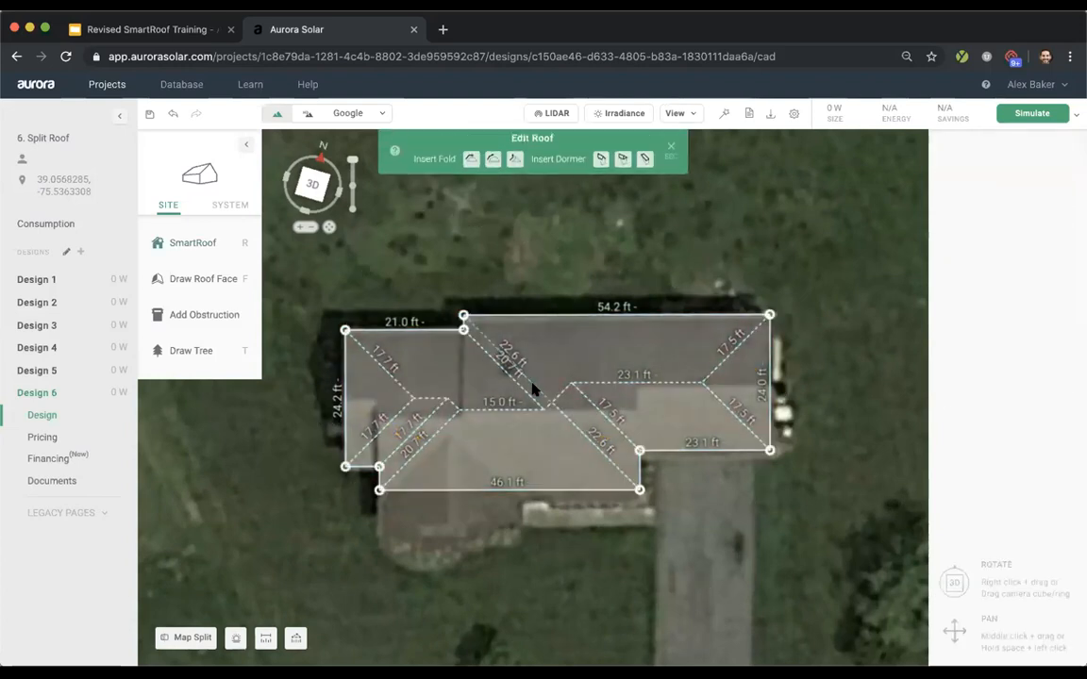
click(759, 382)
click(983, 198)
click(586, 427)
click(984, 199)
scroll(507, 372, up, 3)
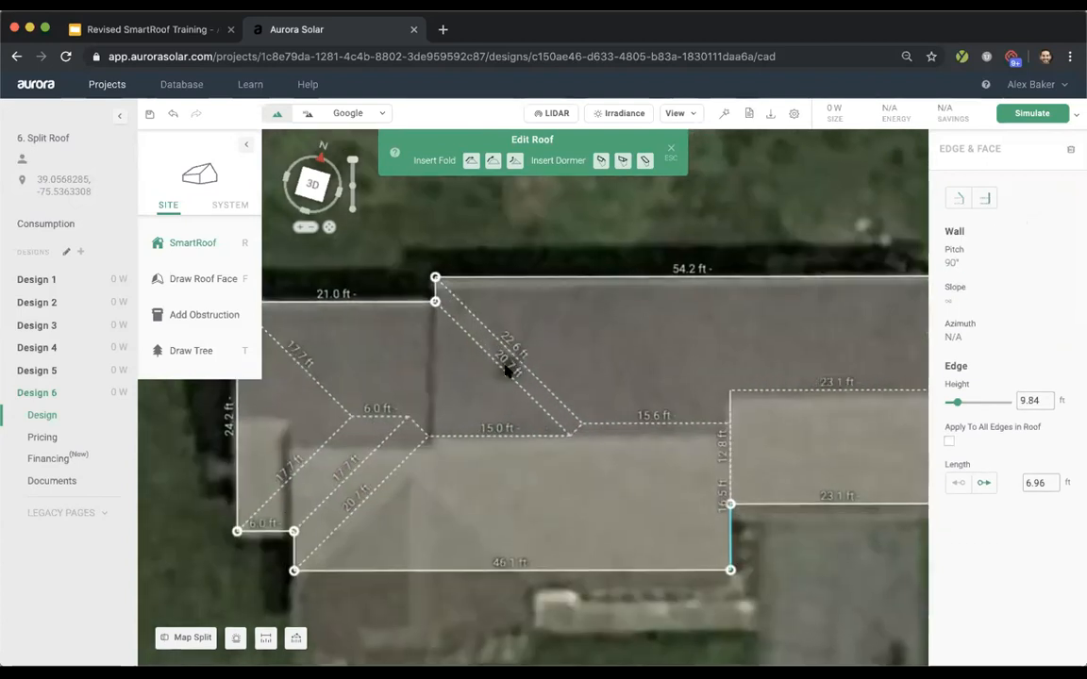
click(510, 368)
click(984, 198)
click(240, 444)
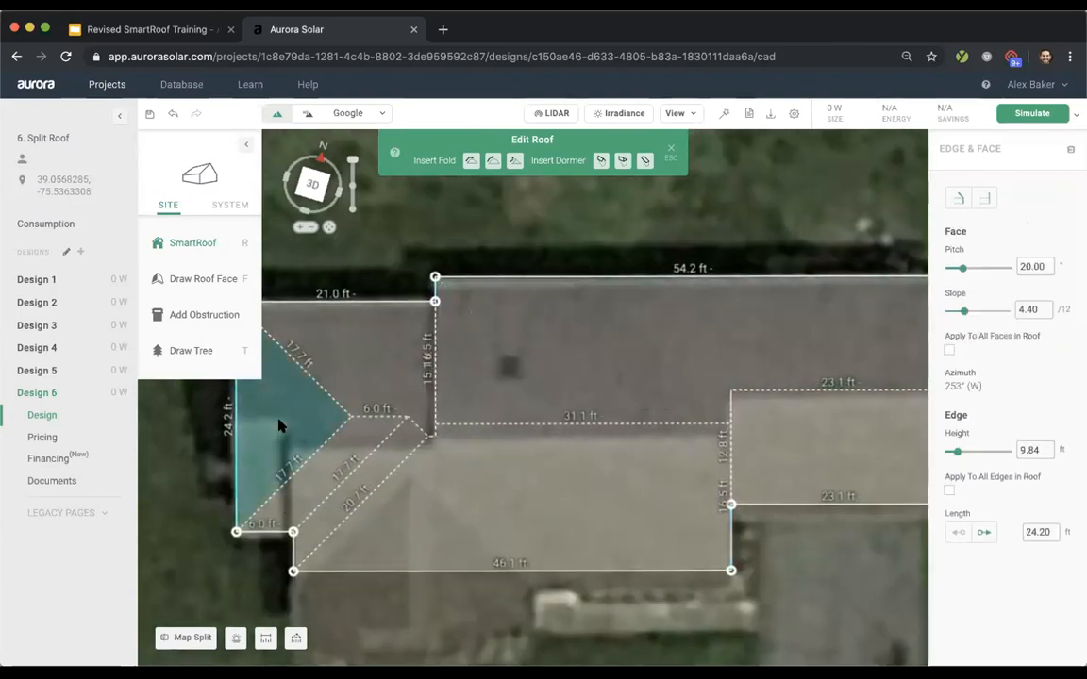
- Unpitch the 24.20 ft west edge and the short 4.19 ft edge beside it so both become walls
click(983, 198)
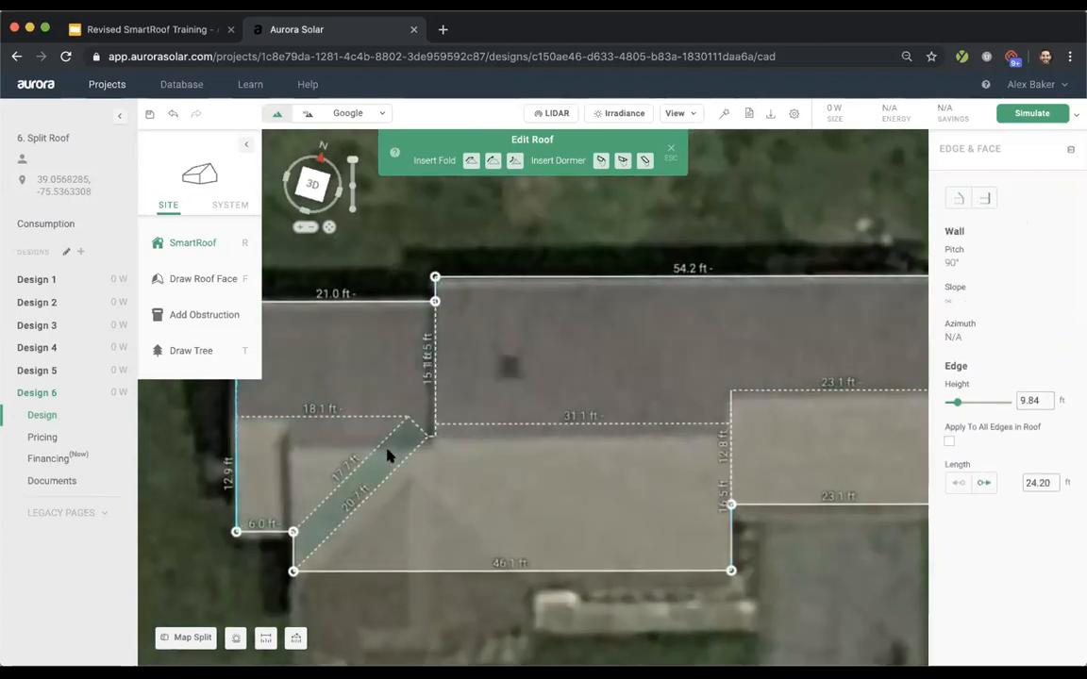
click(369, 468)
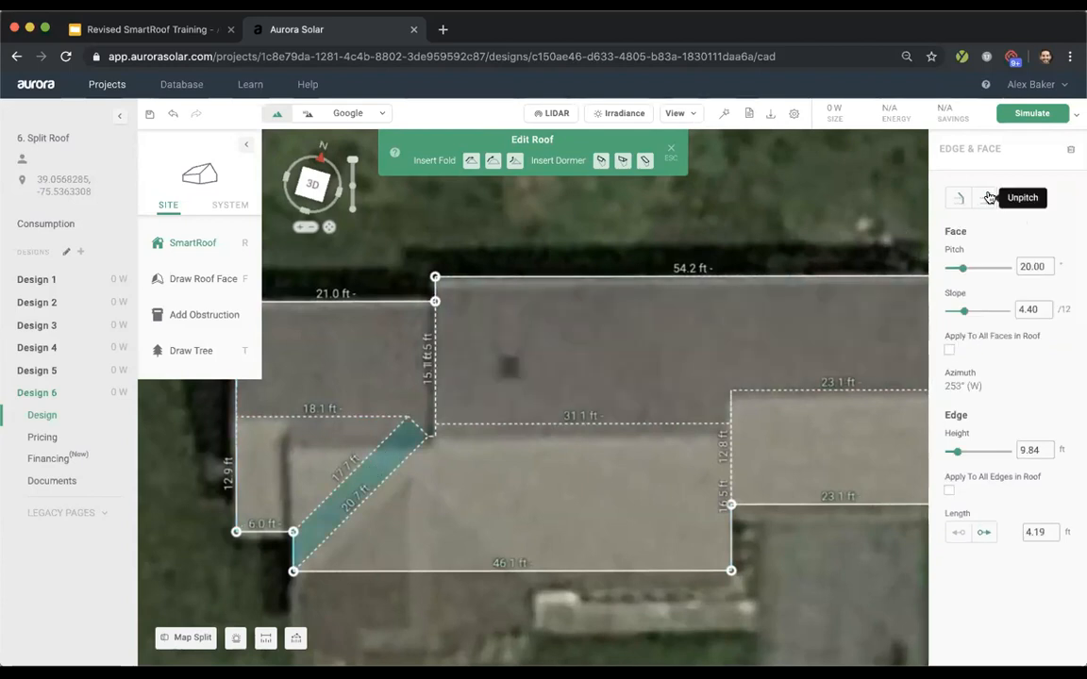
click(983, 198)
- Insert a gable dormer on the south roof face and widen and extend it over the front projection beside the 46.1 ft eave
scroll(480, 477, down, 3)
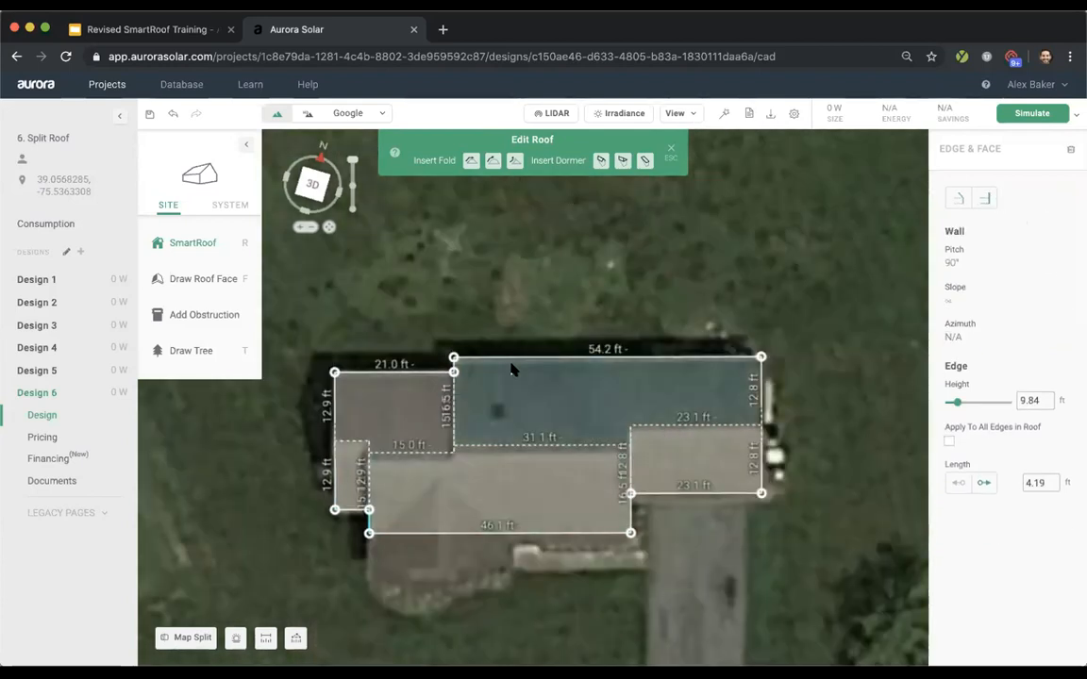
scroll(481, 500, up, 2)
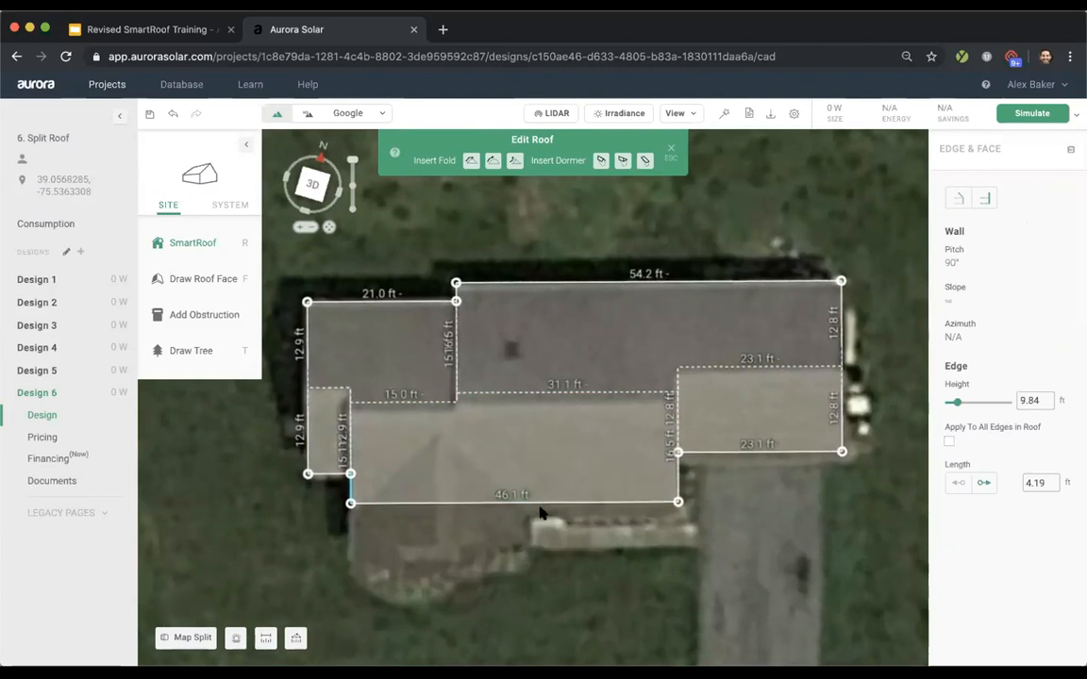
click(601, 160)
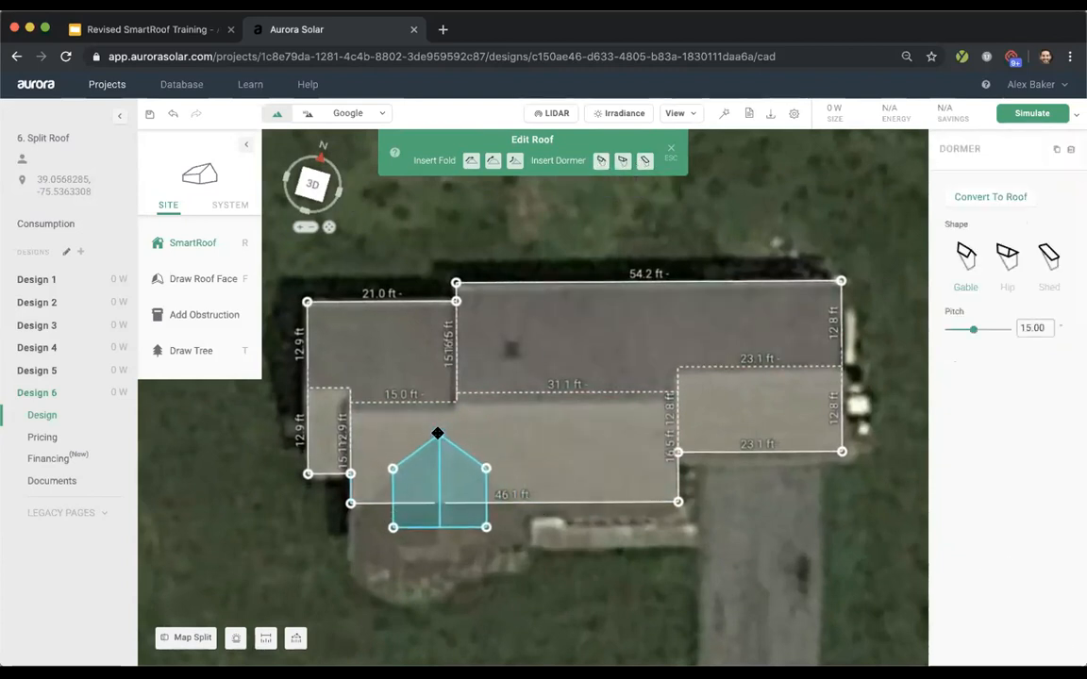
click(494, 525)
drag(486, 526, 529, 555)
drag(528, 498, 529, 504)
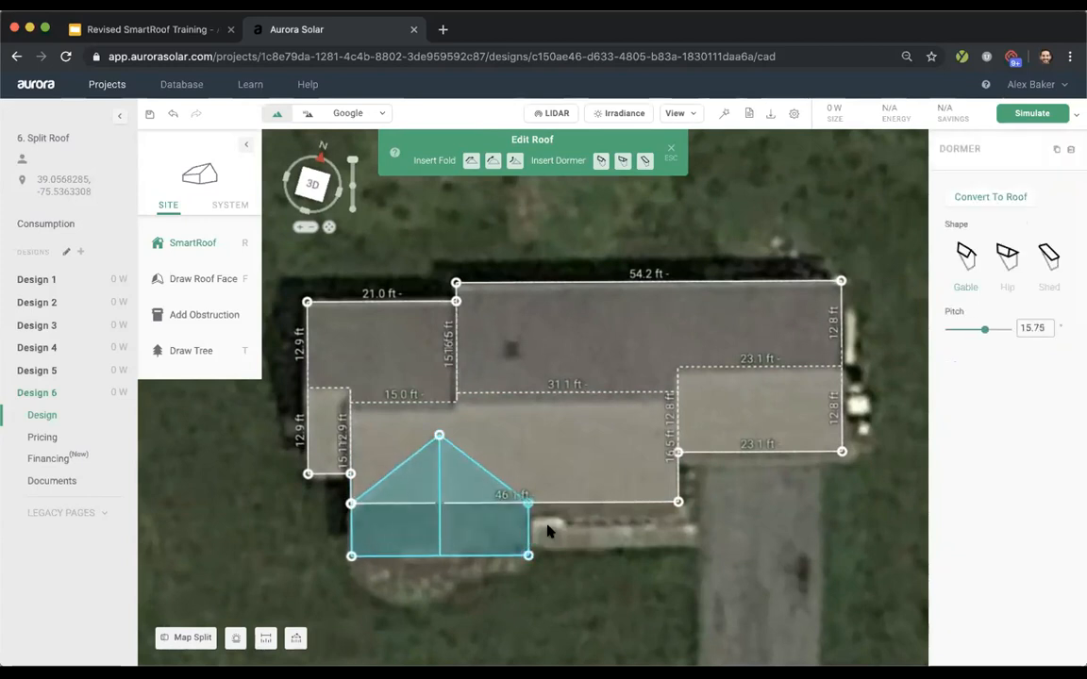
key(Escape)
key(Escape)
- Save the split roof design and open the "7. Skewed Imagery" project from the project list
right_drag(642, 636, 700, 395)
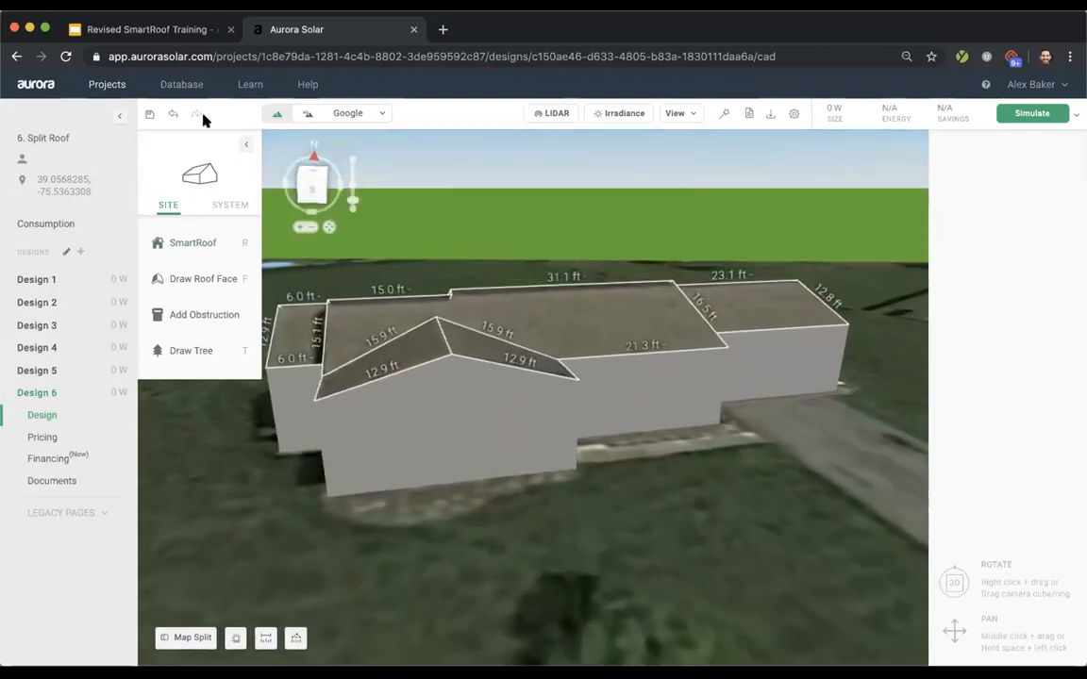
click(149, 114)
click(107, 85)
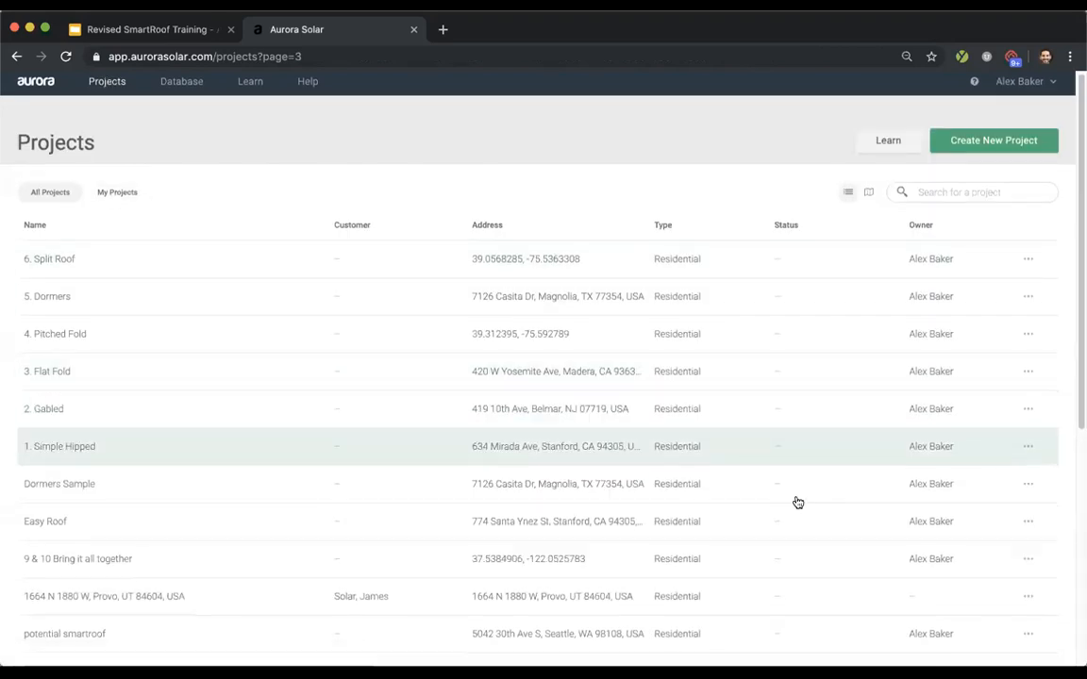
scroll(797, 502, down, 10)
click(509, 641)
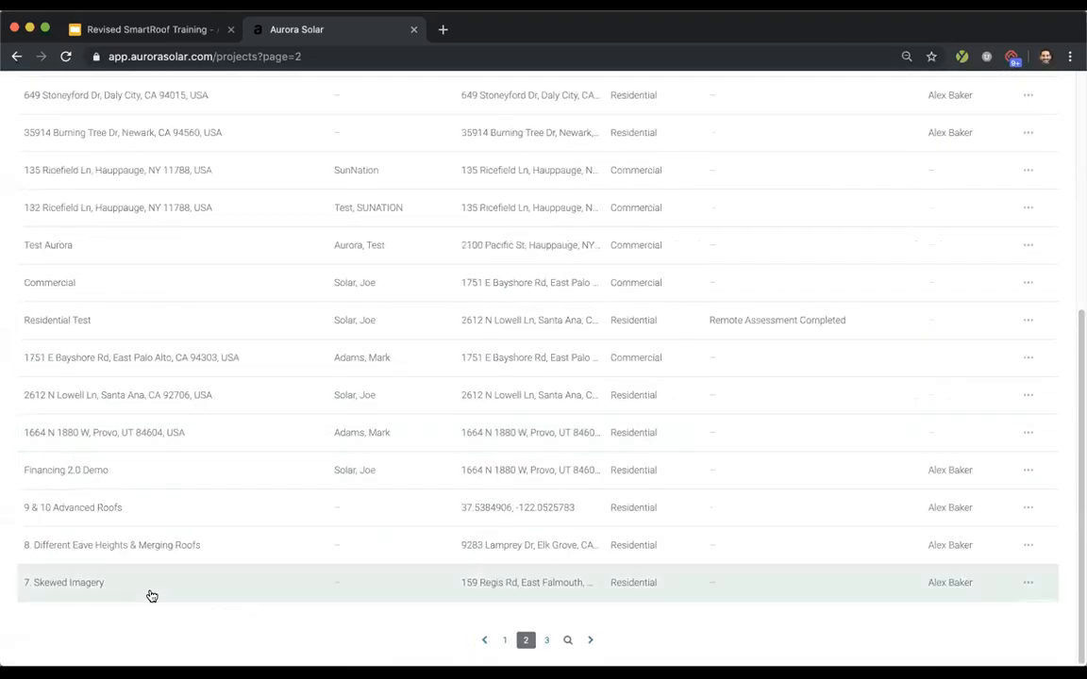
click(151, 590)
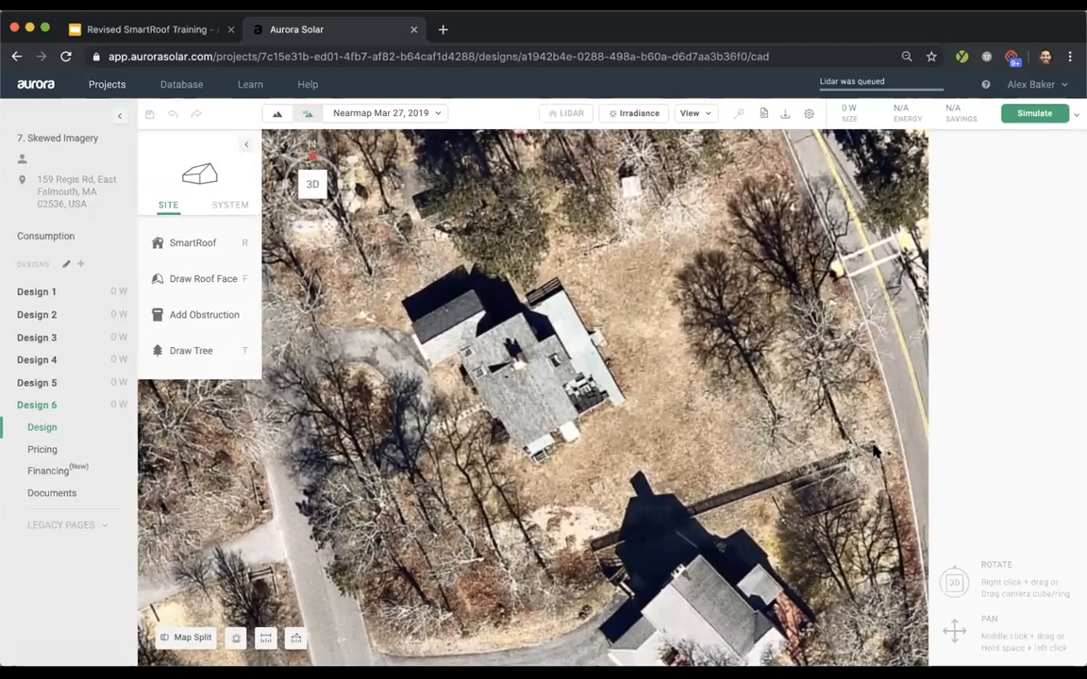
- Show the split map beside the design, switch it to Street View, and reposition the location marker on the house roof
scroll(462, 370, up, 3)
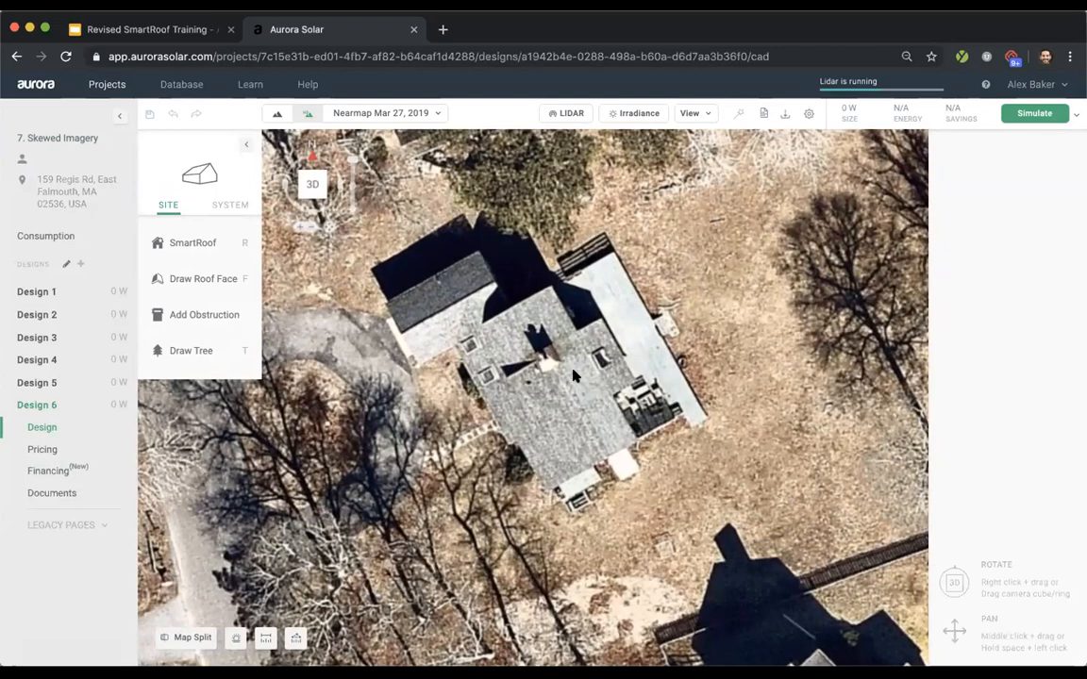
click(186, 637)
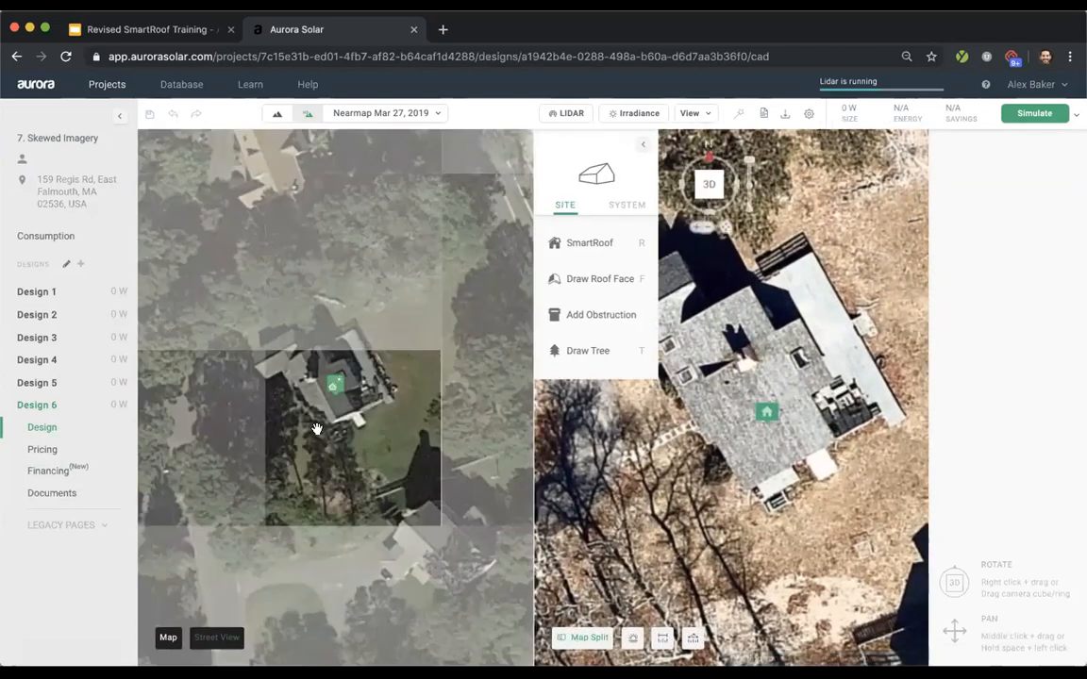
drag(334, 387, 320, 385)
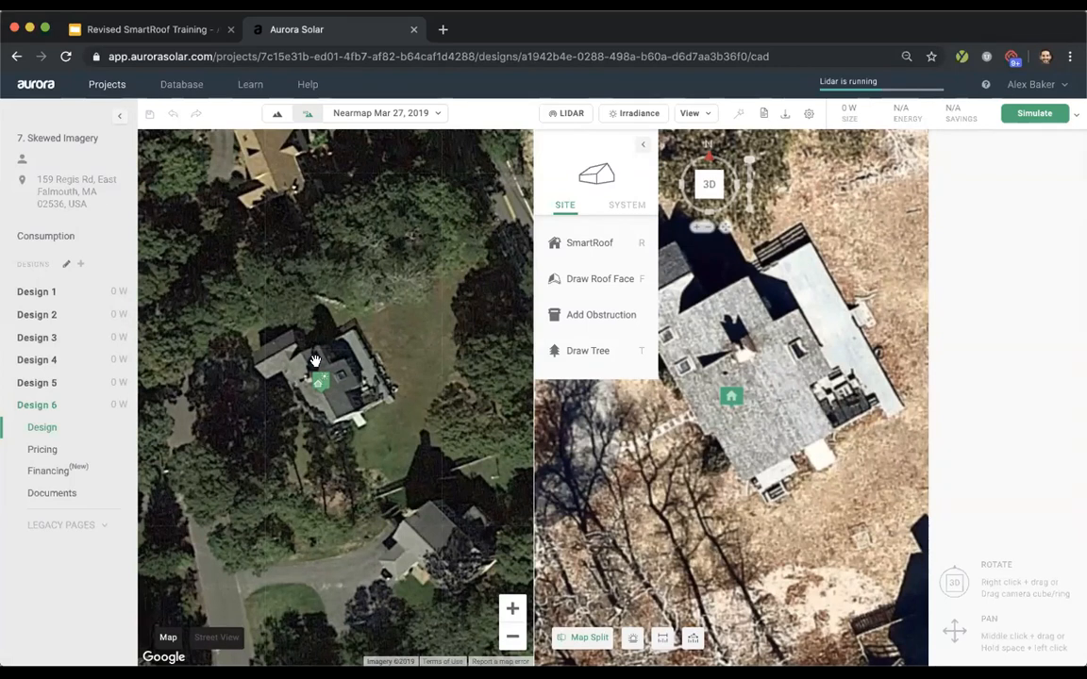
click(216, 638)
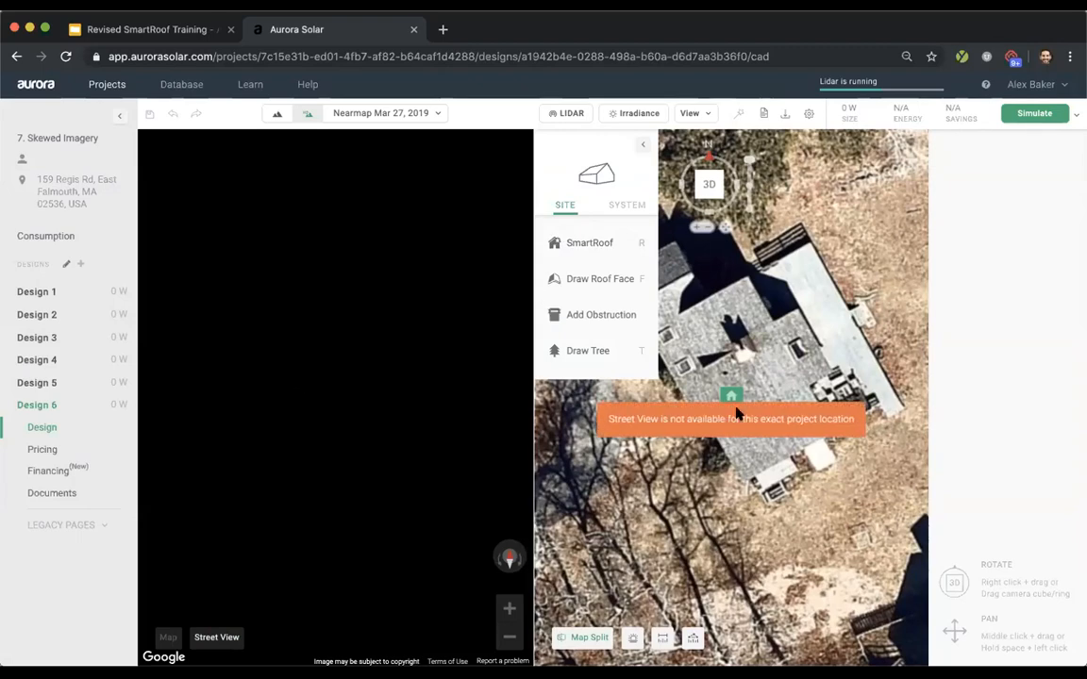
scroll(694, 492, down, 5)
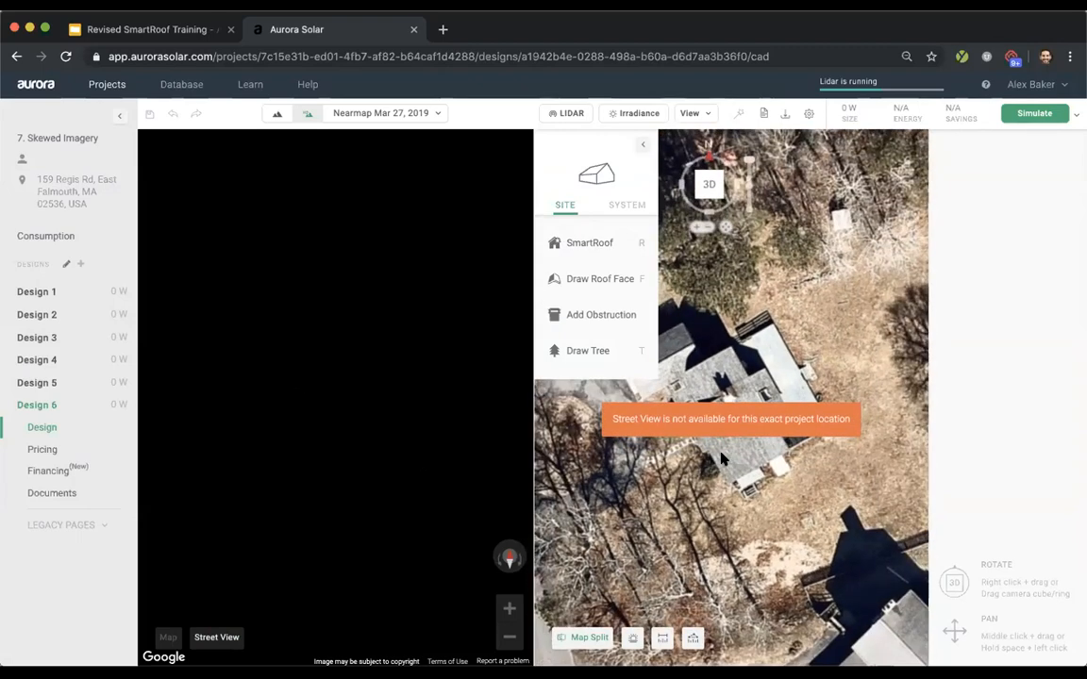
scroll(728, 460, up, 3)
drag(733, 469, 746, 442)
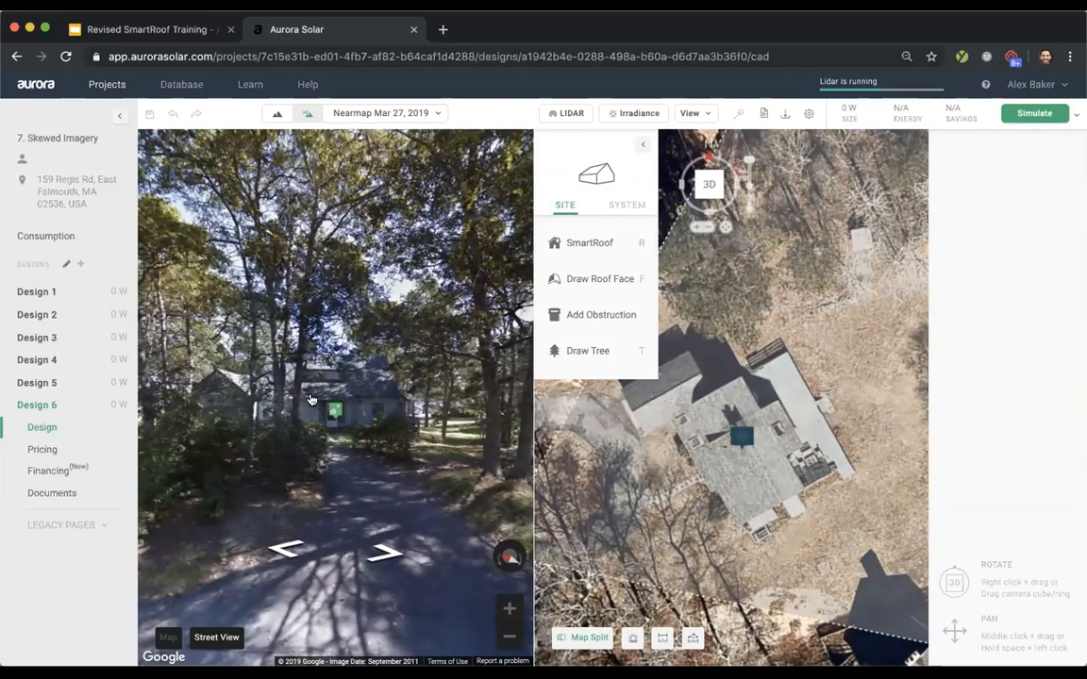
- Examine the front entry, garage, dormer and chimney from several Street View positions along the driveway
click(332, 400)
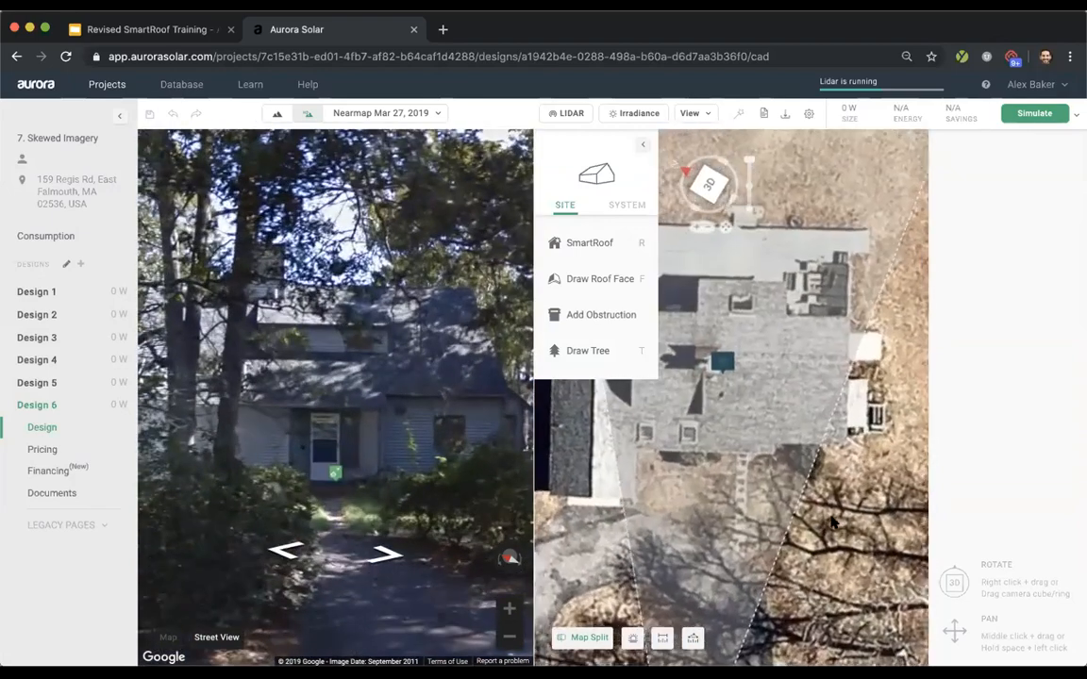
click(428, 428)
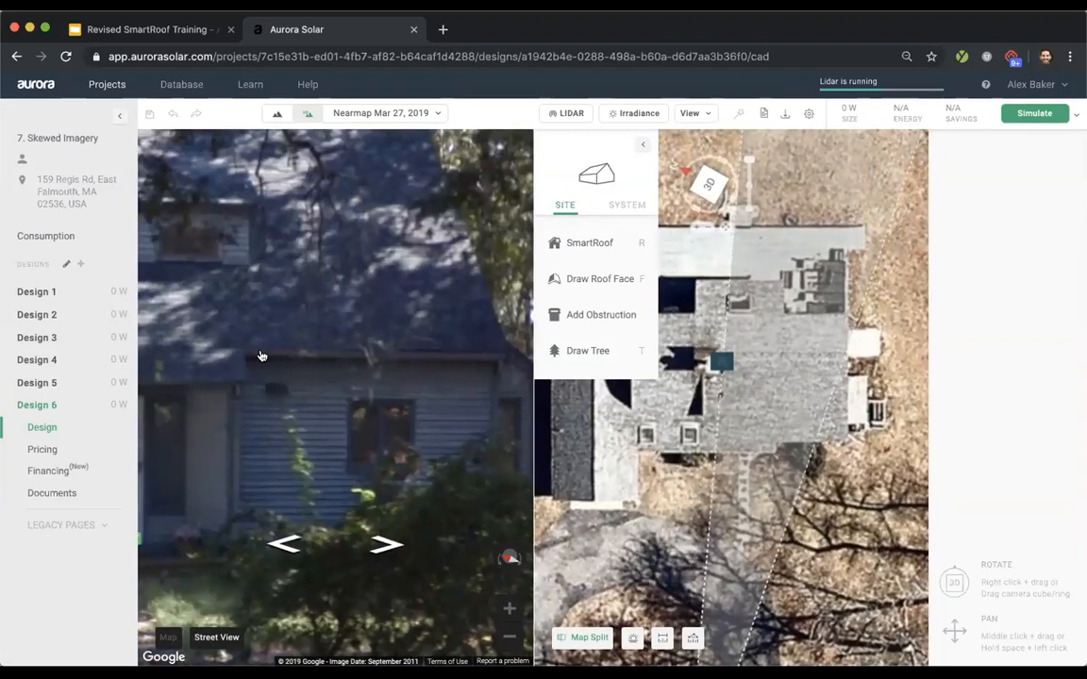
click(399, 403)
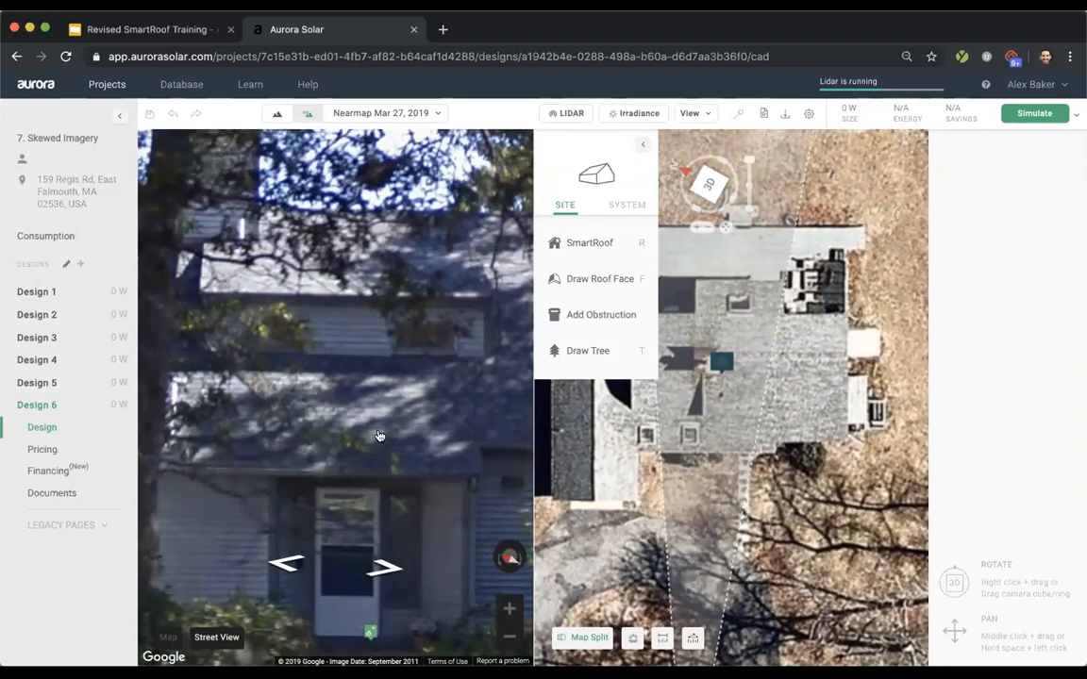
scroll(406, 449, down, 3)
click(278, 586)
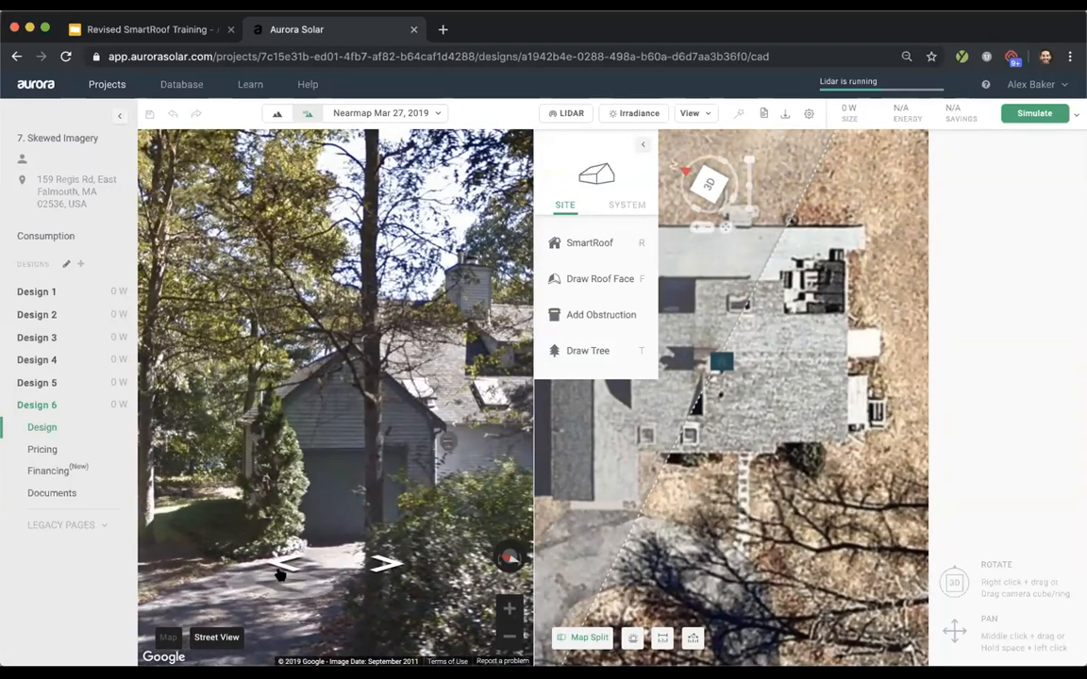
click(279, 563)
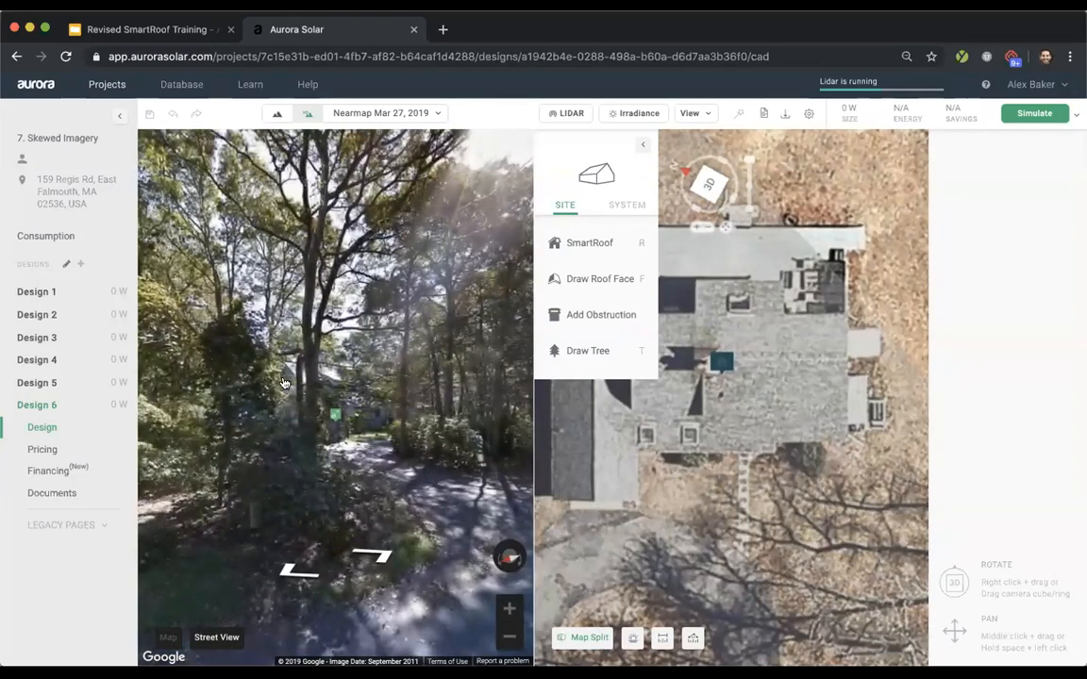
click(287, 382)
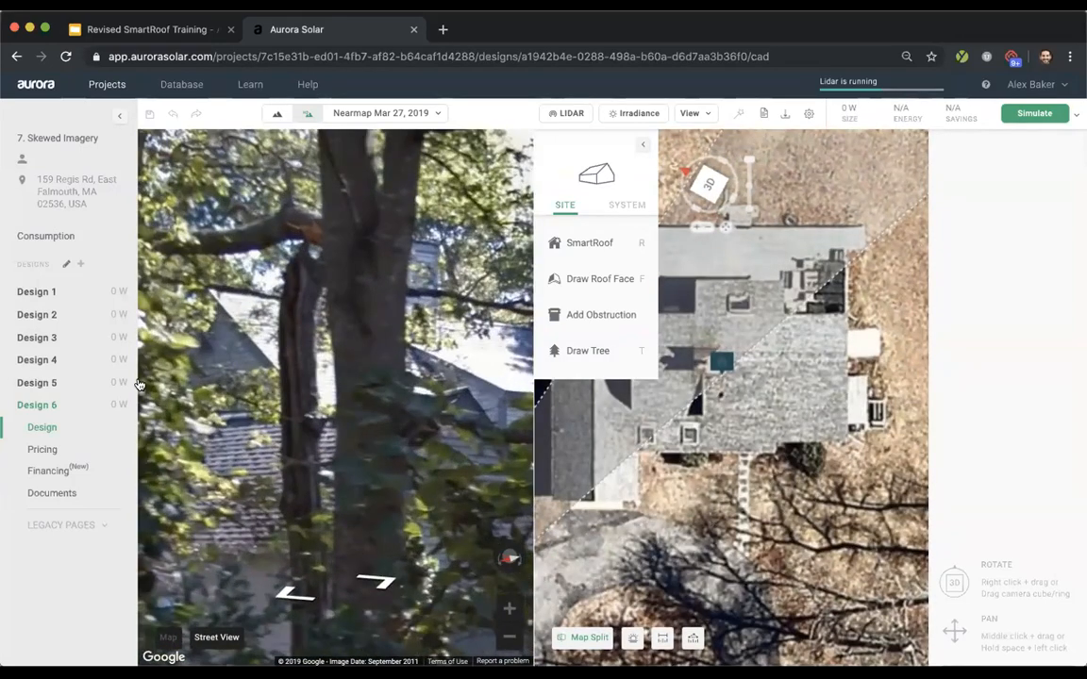
drag(362, 362, 166, 340)
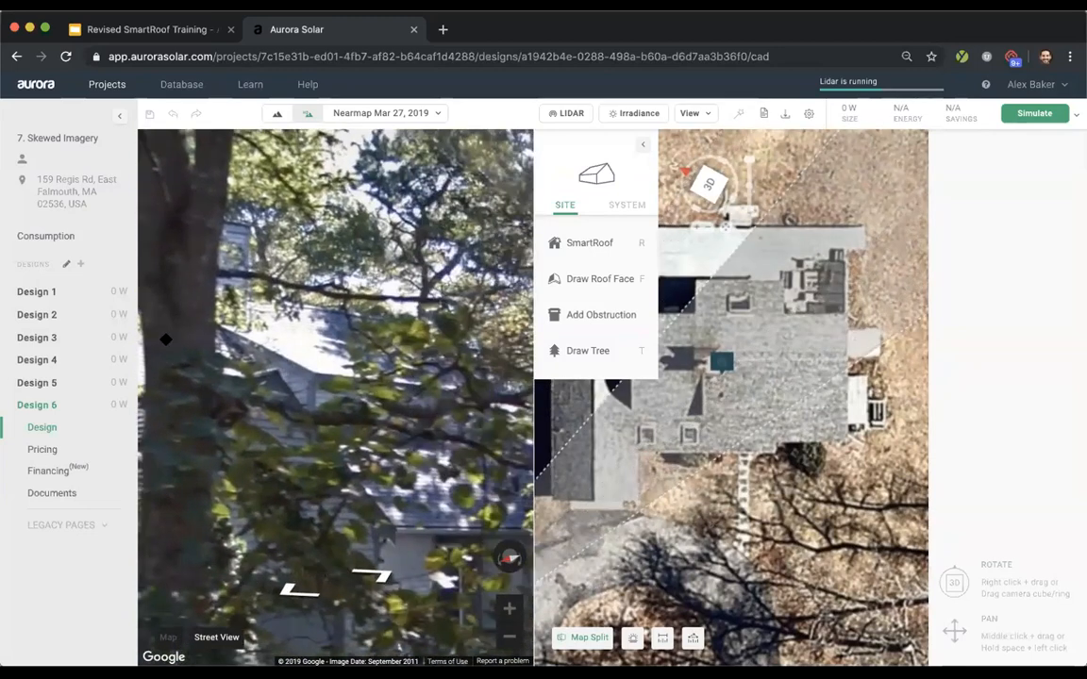
drag(253, 298, 349, 307)
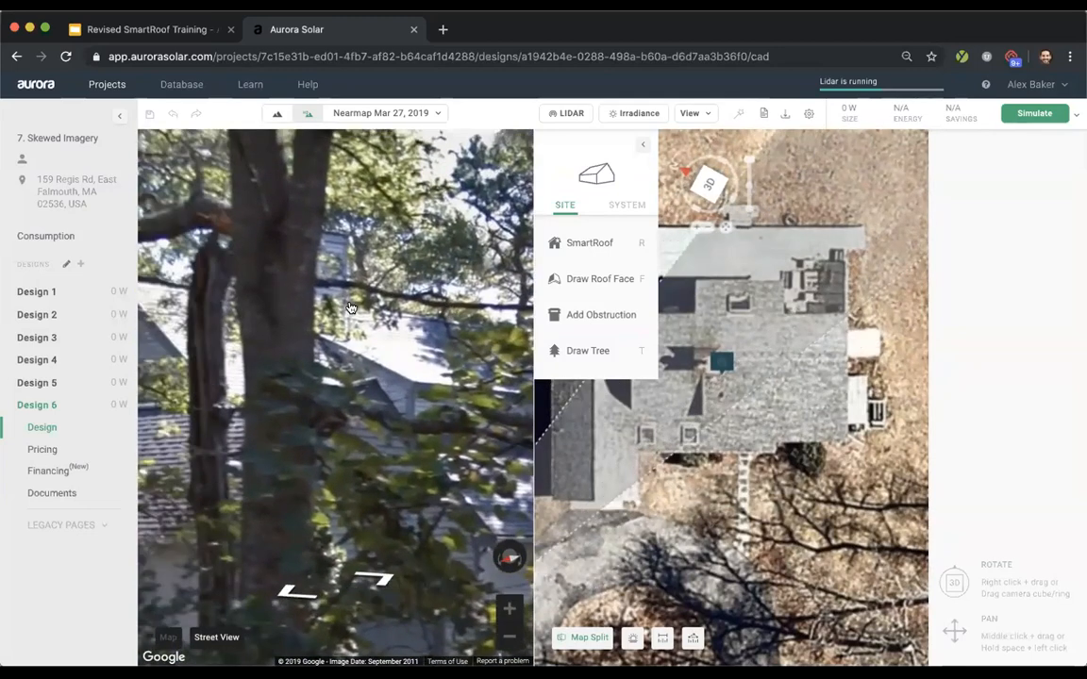
click(378, 579)
scroll(707, 395, up, 5)
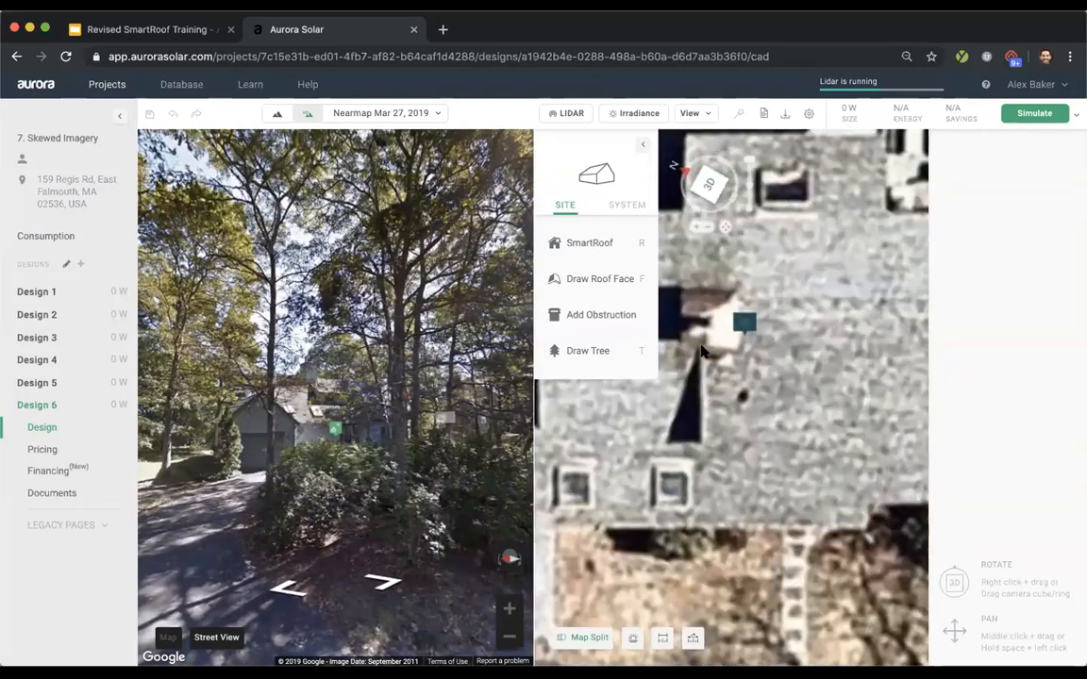
scroll(172, 299, up, 5)
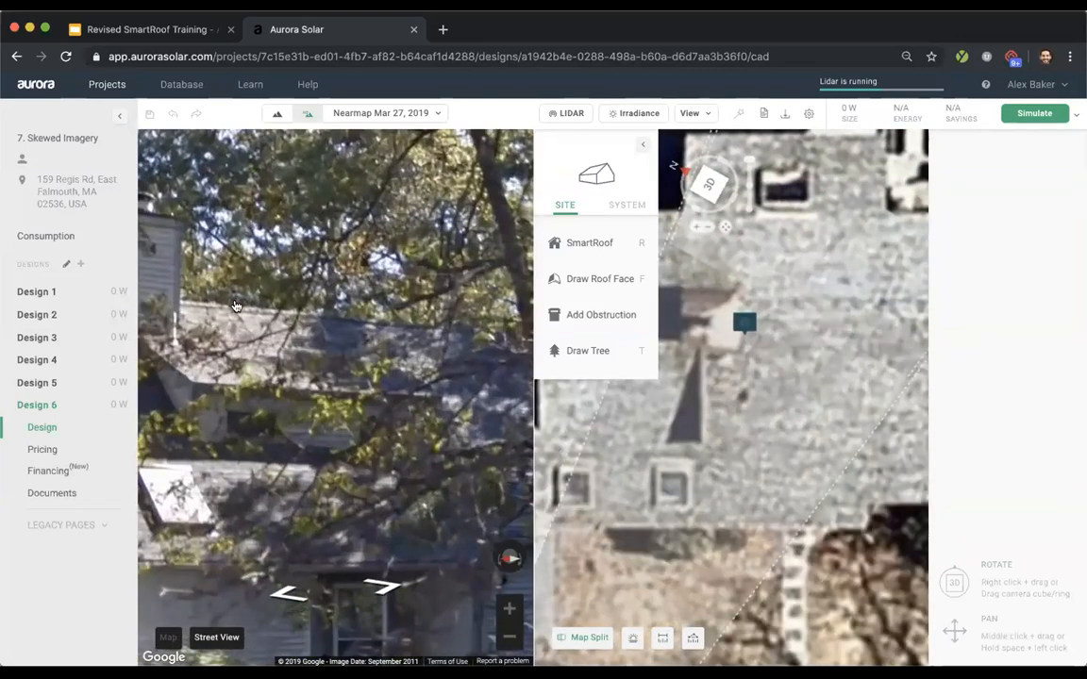
- Relocate the viewpoint marker to the road northeast of the house, using the map view, and return to Street View
click(170, 634)
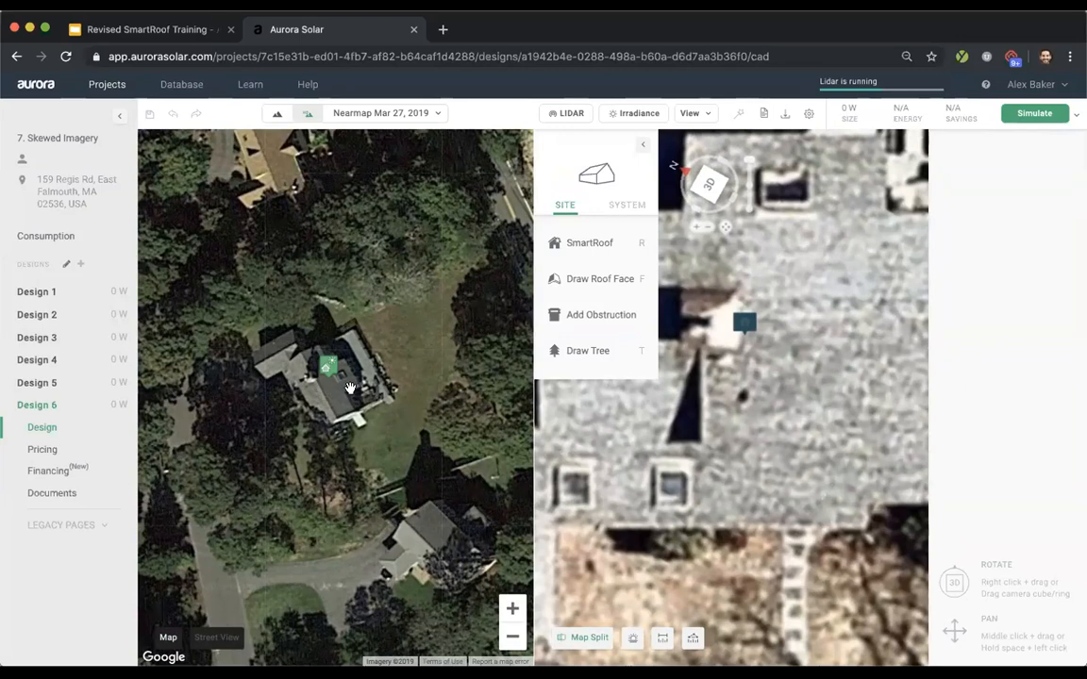
scroll(645, 423, down, 5)
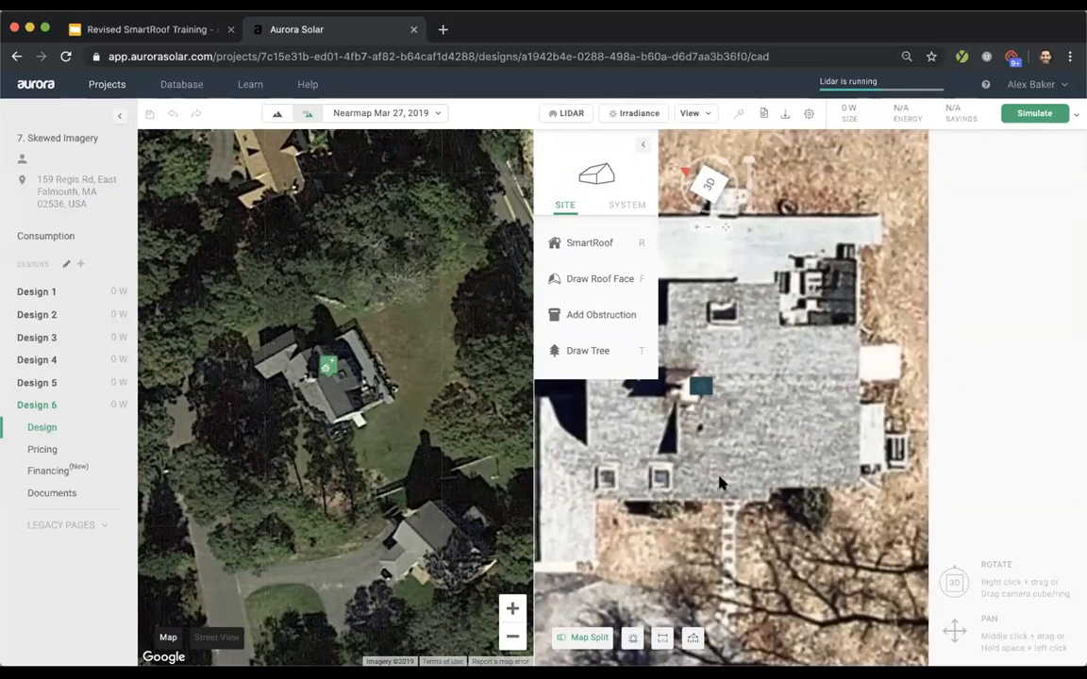
scroll(717, 483, down, 2)
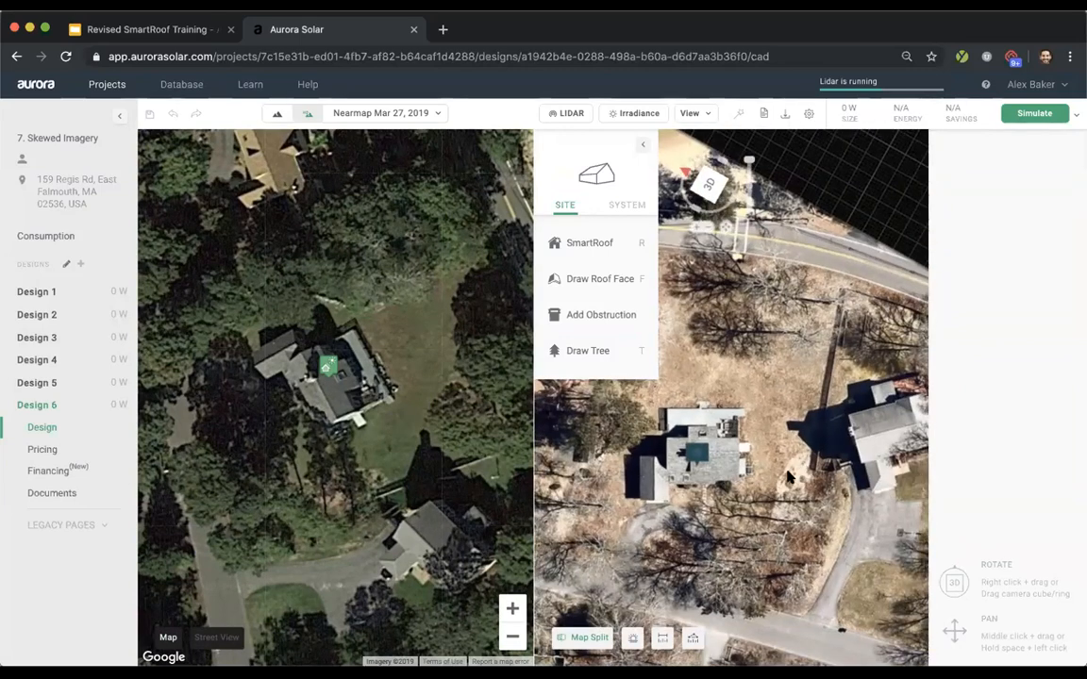
scroll(717, 482, down, 4)
right_drag(703, 491, 764, 283)
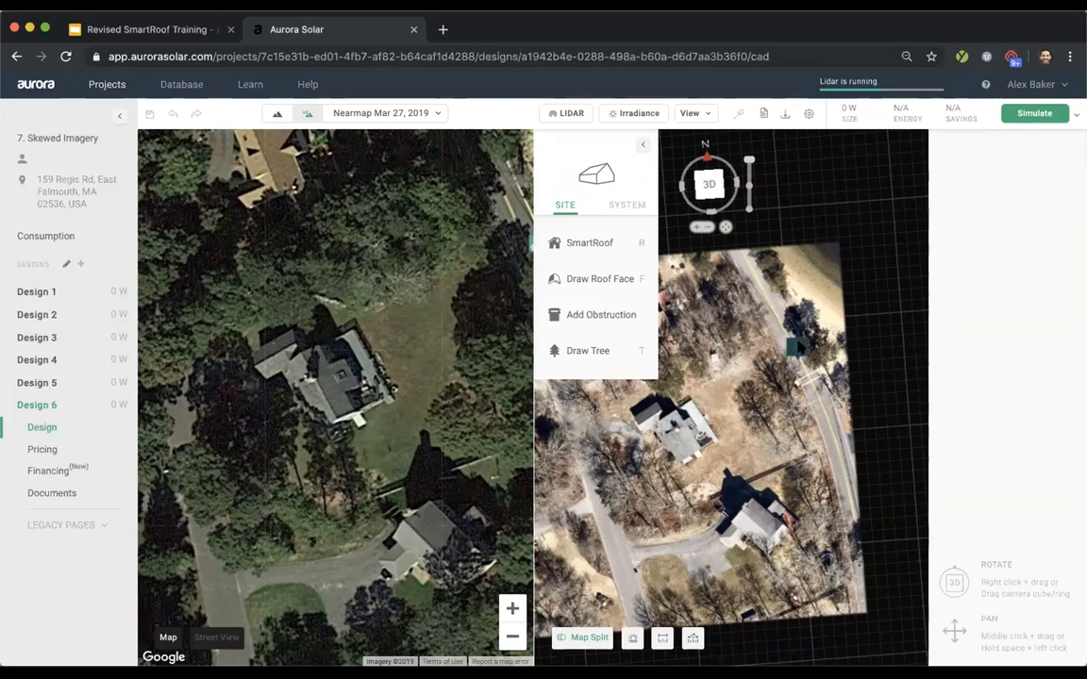
click(223, 642)
- Examine the rear roof slope, skylight, chimney and dormers of the house in Street View
drag(491, 415, 170, 411)
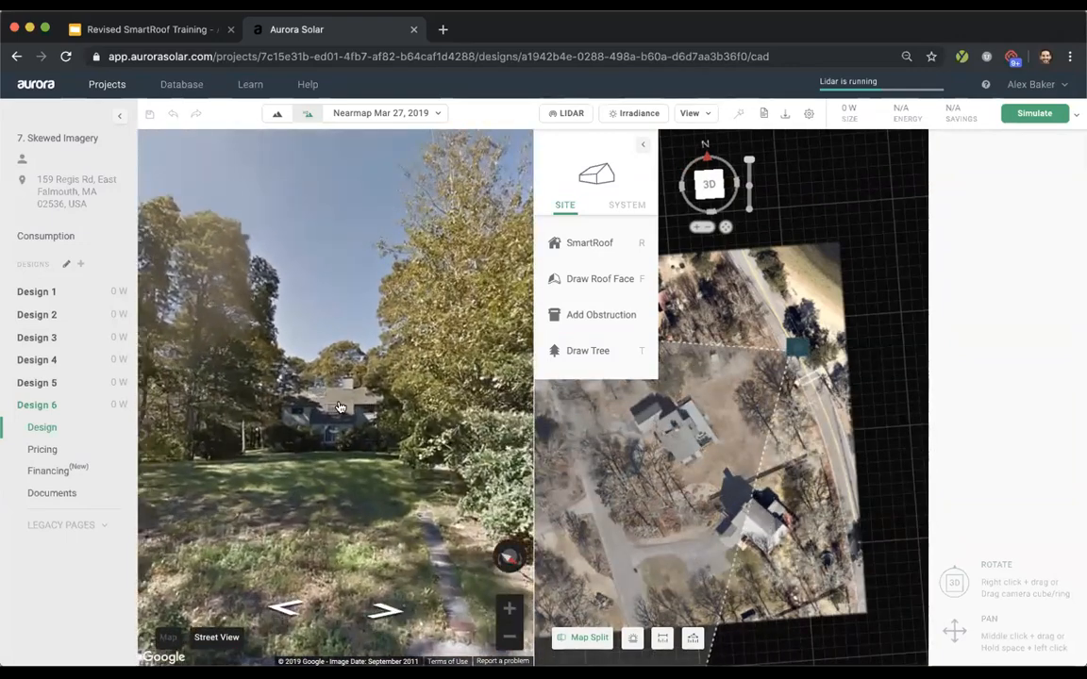
scroll(367, 481, up, 5)
drag(367, 481, 325, 385)
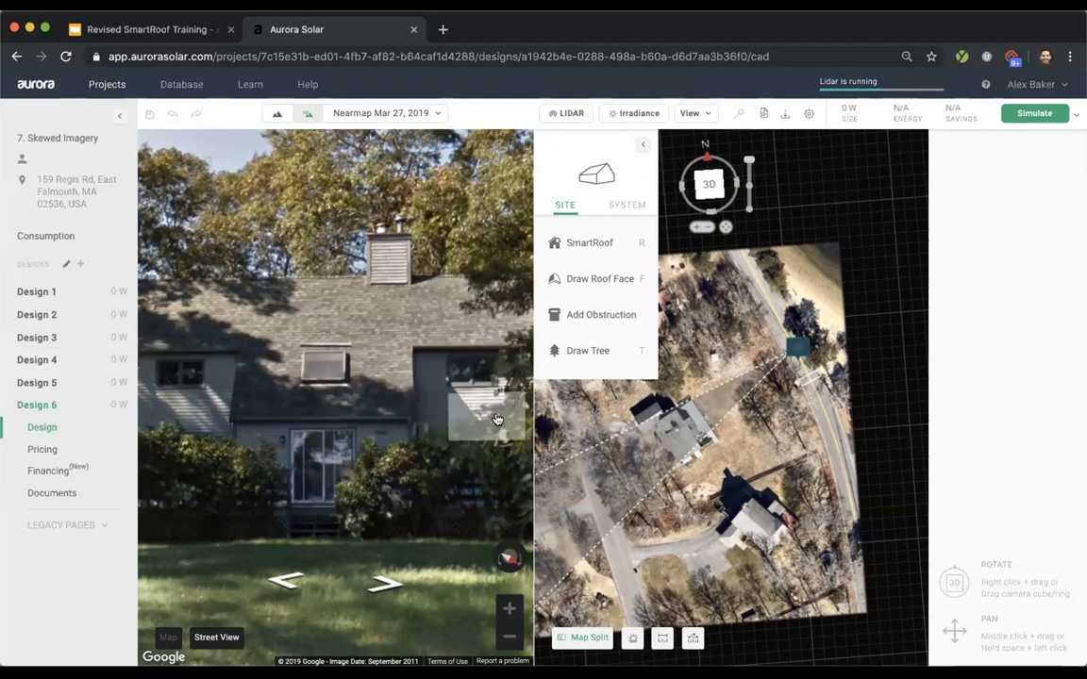
click(404, 387)
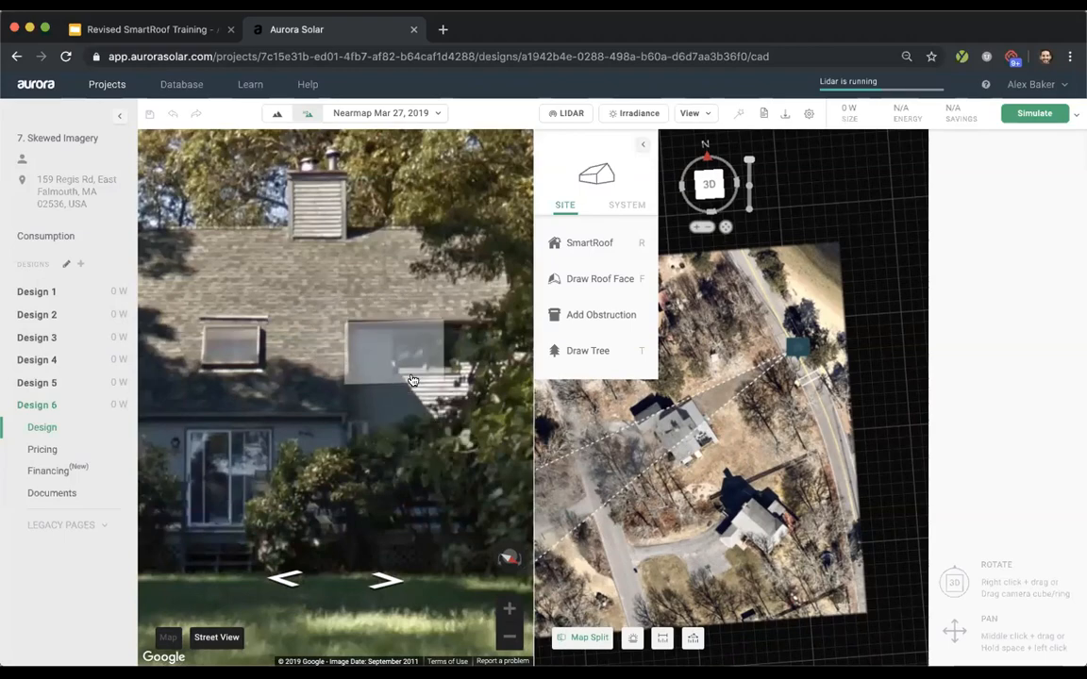
- Close the split map and frame the house close up with its roof edges aligned squarely in the view
click(582, 638)
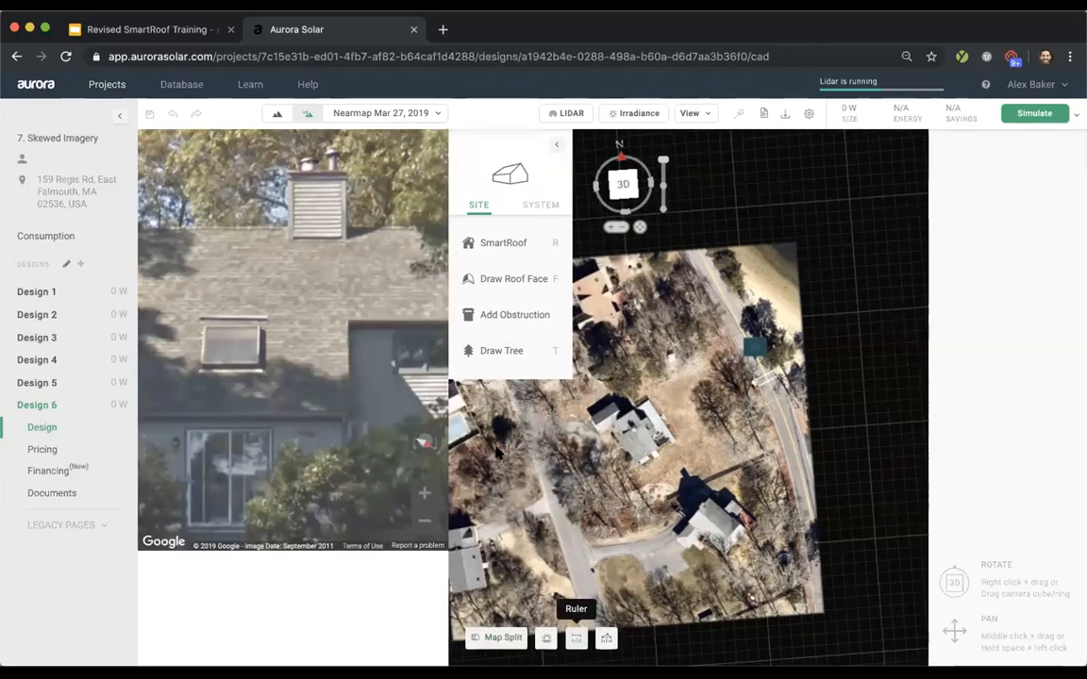
scroll(484, 435, up, 5)
right_drag(484, 435, 424, 431)
scroll(468, 430, up, 3)
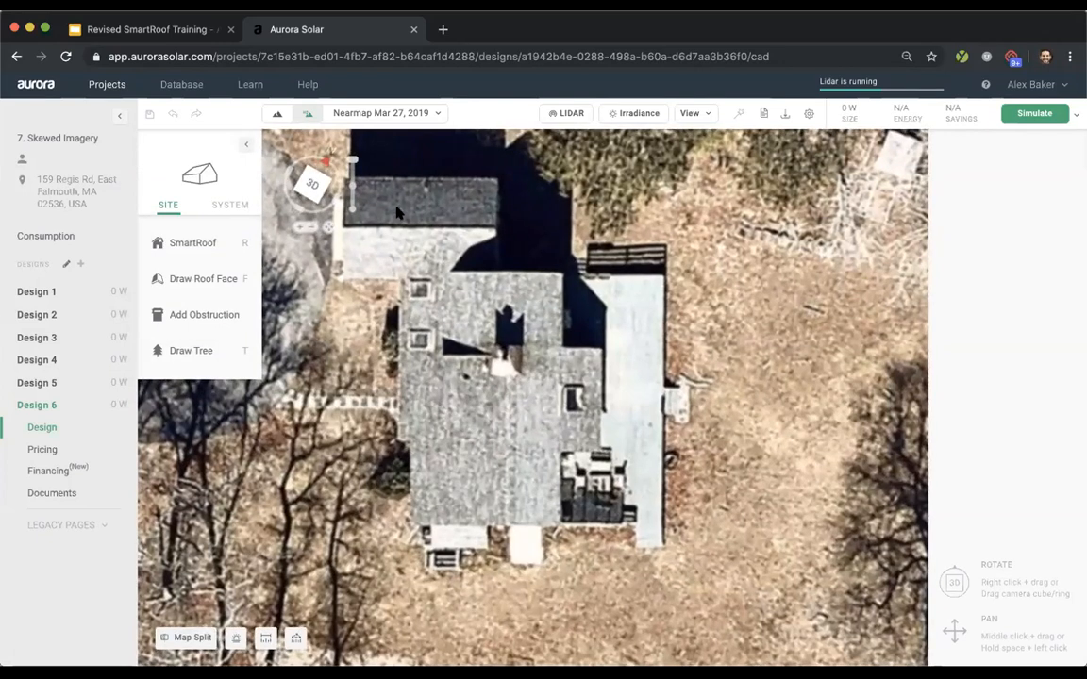
- Draw a pitched SmartRoof outline around the main house, about 26 ft by 40 ft, including the rear bump-out and the front jog
mouse_move(199, 243)
click(323, 245)
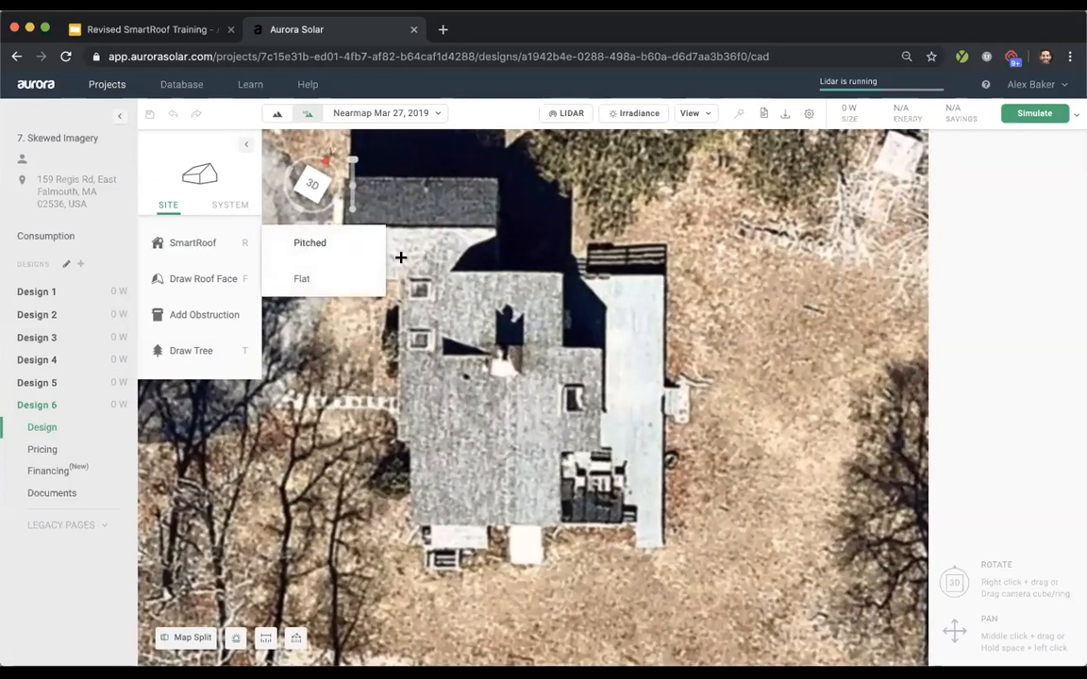
click(561, 275)
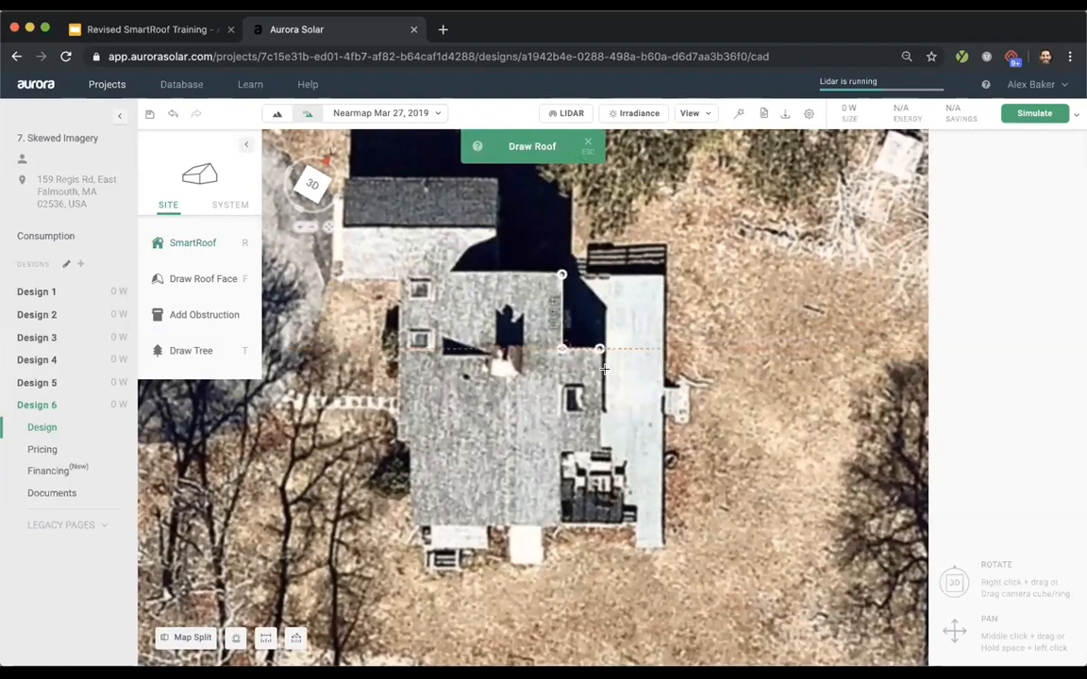
click(599, 449)
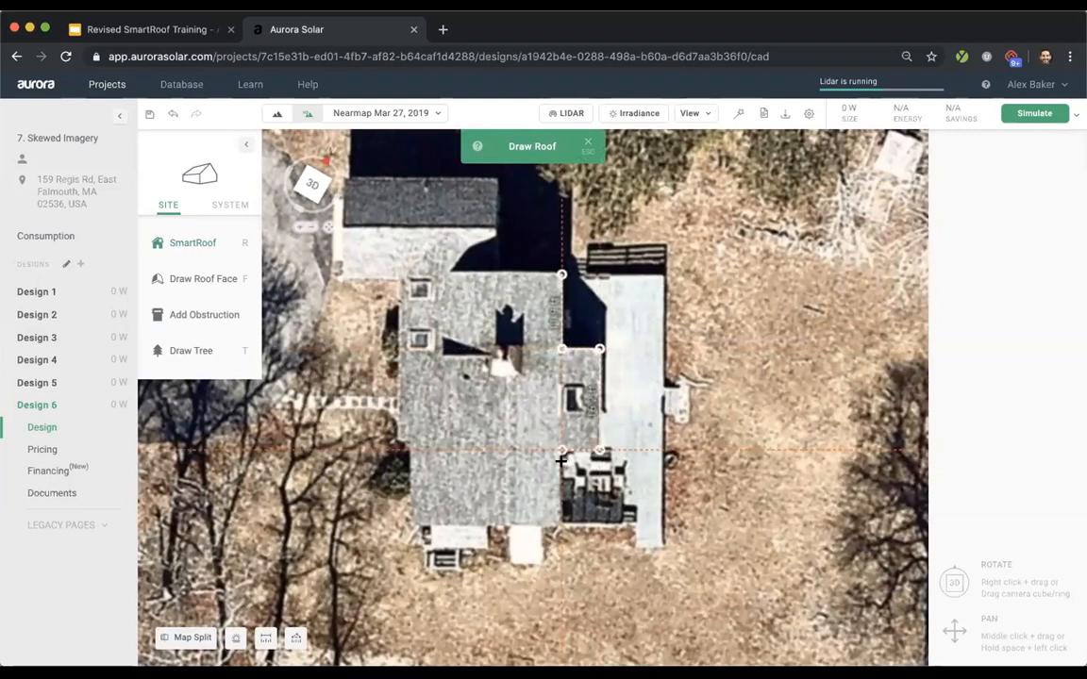
click(561, 524)
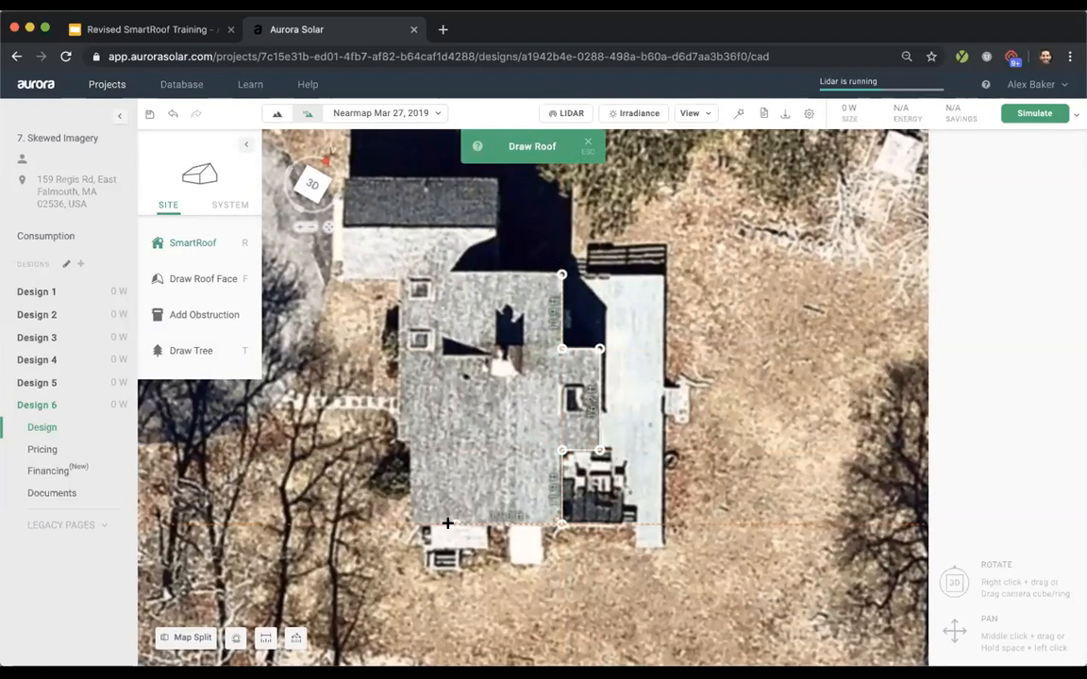
click(409, 524)
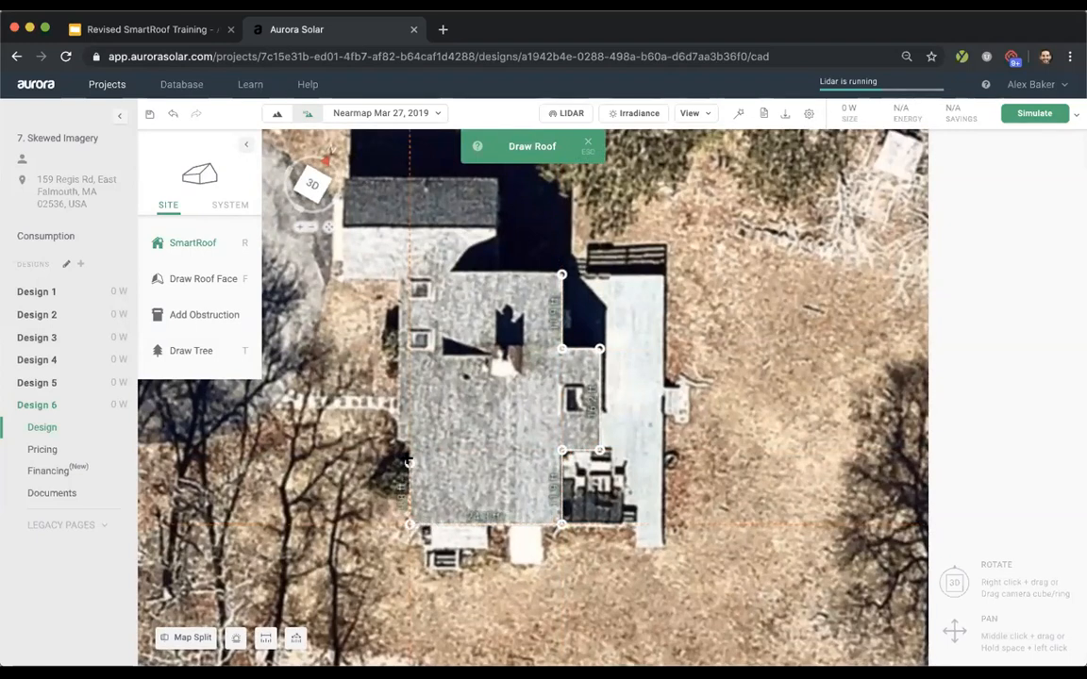
click(398, 439)
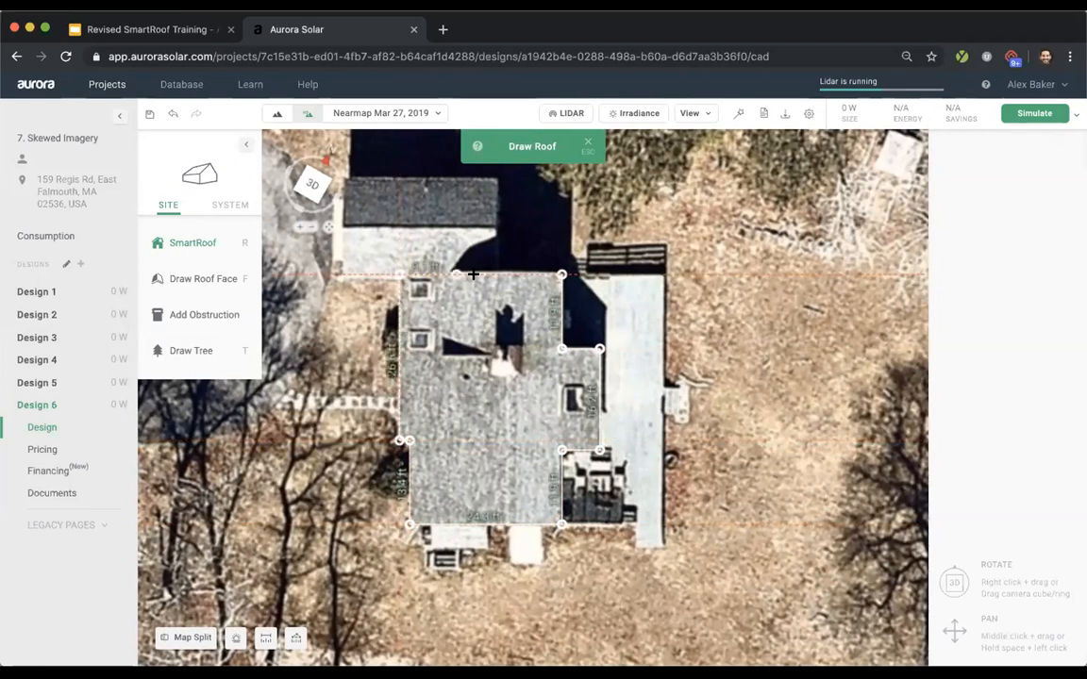
click(561, 274)
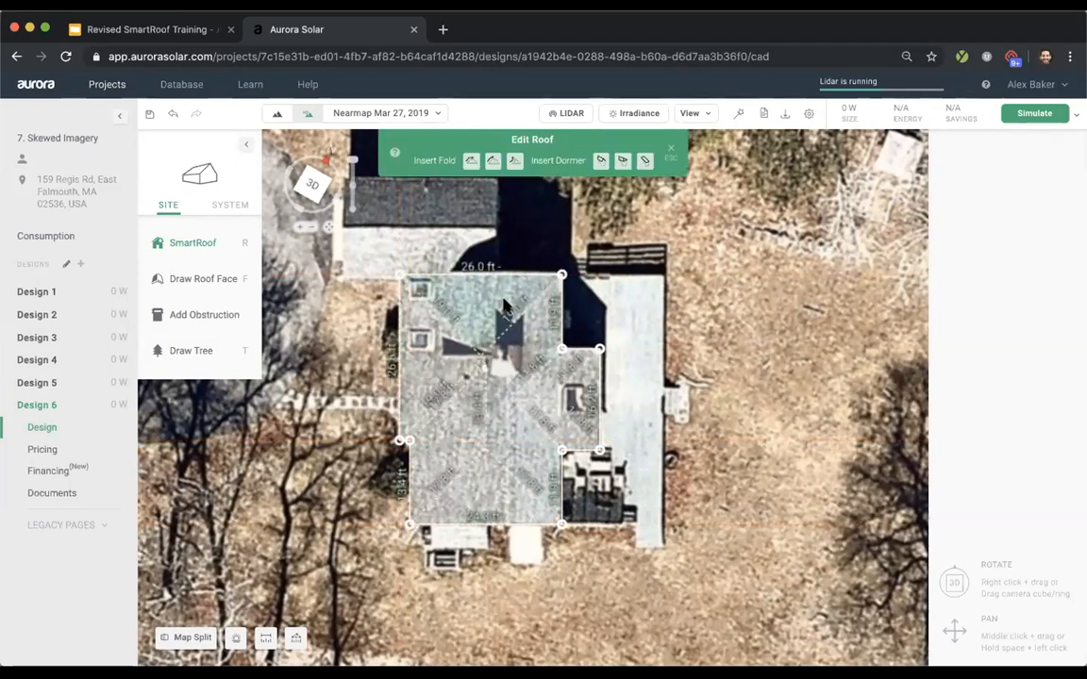
- Unpitch both end edges of the main roof, both side edges of the rear bump-out and the short front jog edge
scroll(486, 410, up, 2)
click(476, 279)
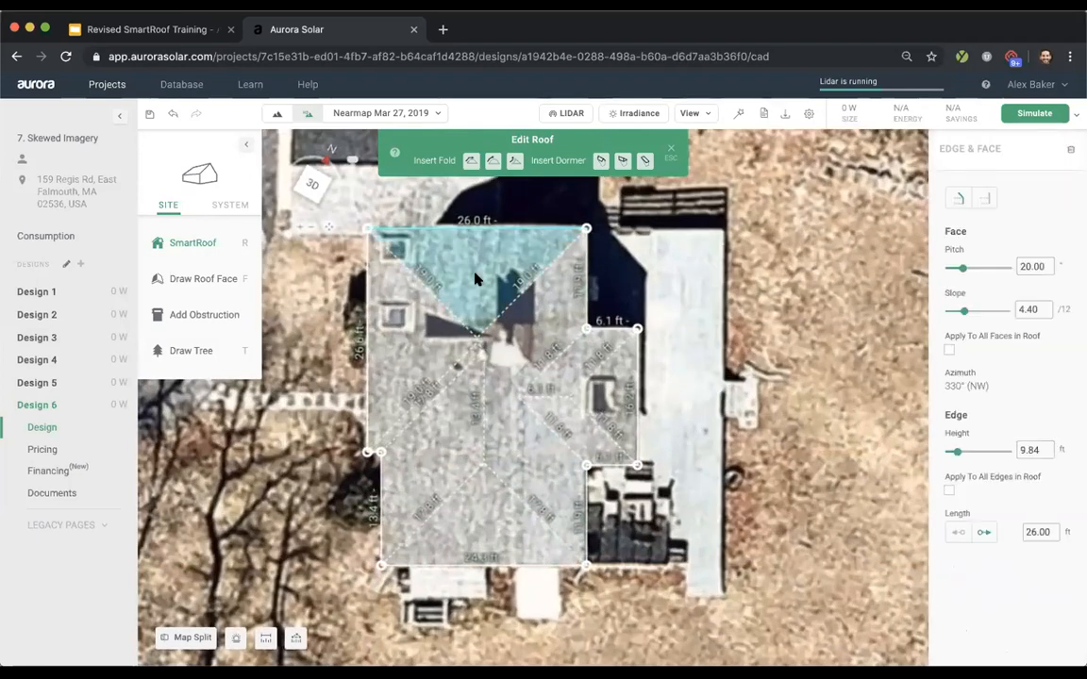
click(984, 197)
click(605, 349)
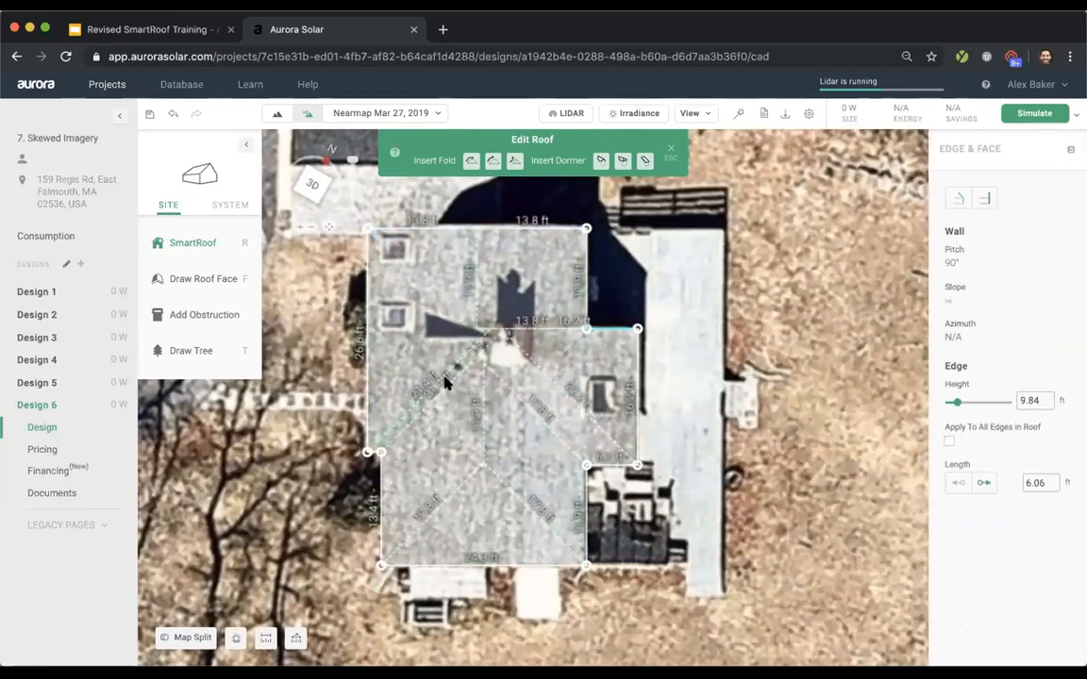
click(447, 383)
click(983, 197)
click(556, 391)
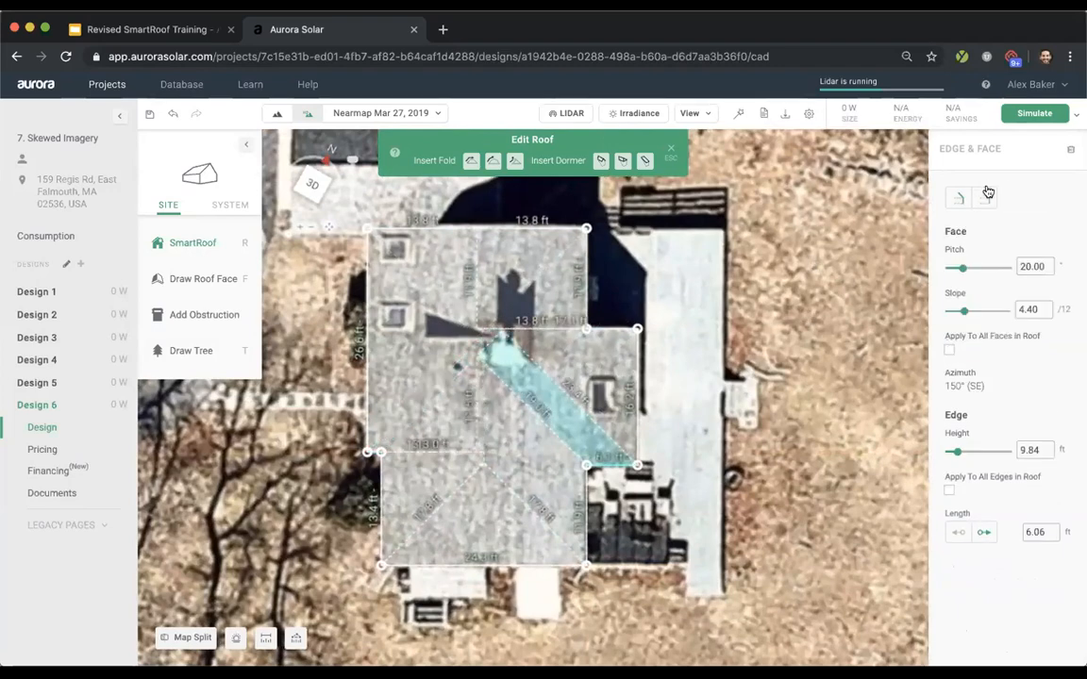
click(984, 197)
click(522, 502)
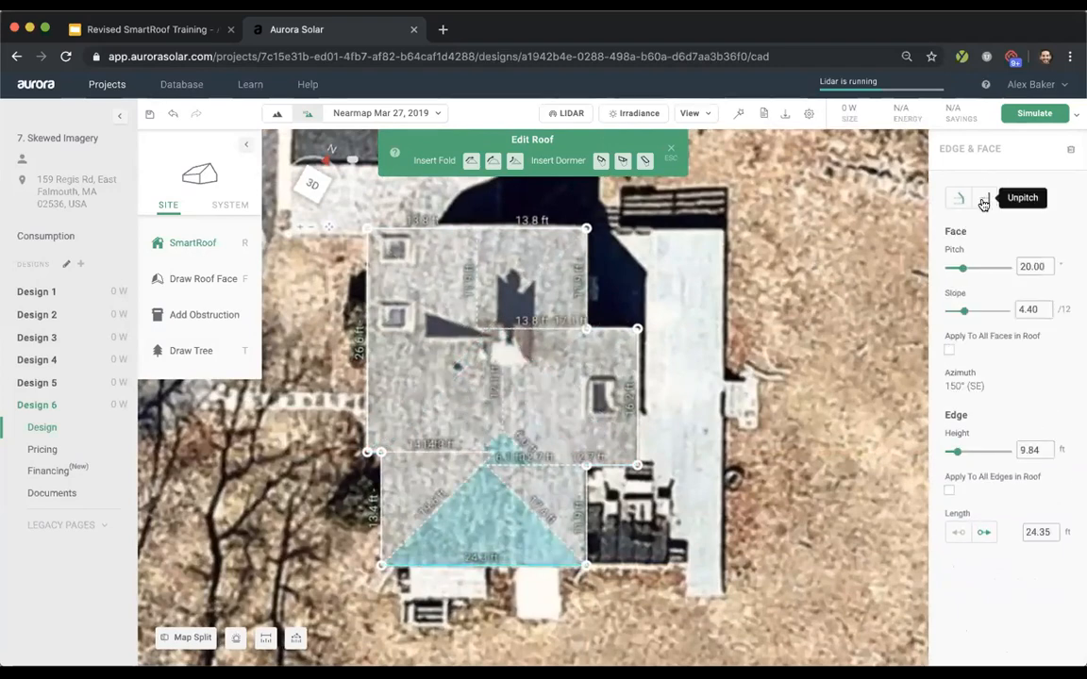
click(984, 199)
- Unpitch the recessed 13.4 ft front edge and the two 11.9 ft rear edges beside the bump-out
right_drag(769, 221, 599, 272)
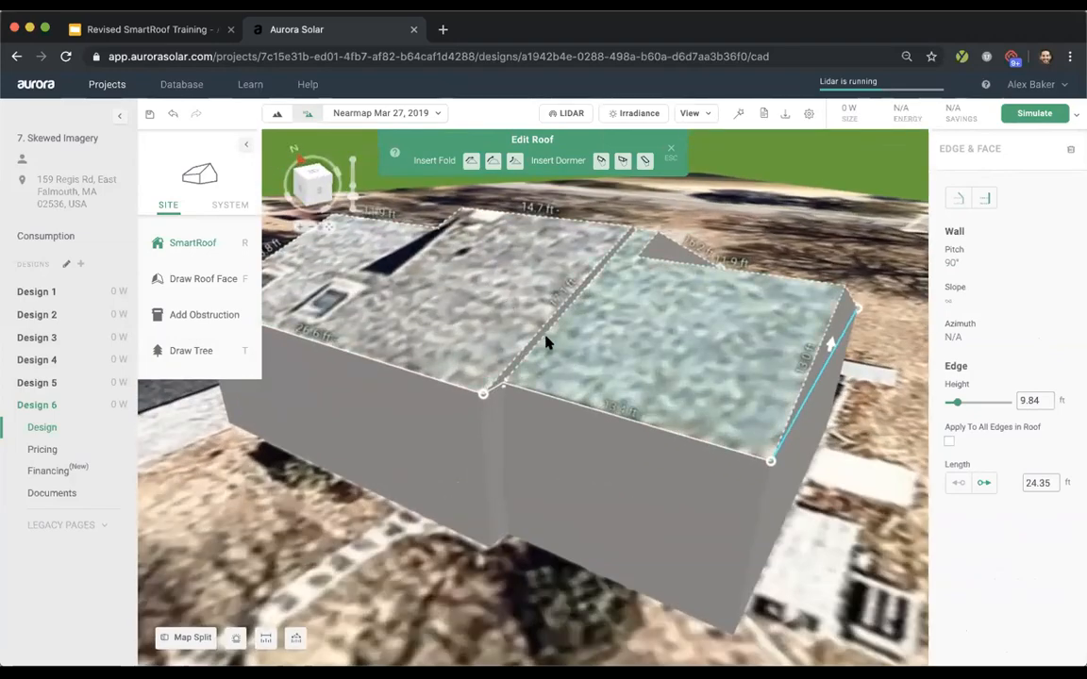
right_drag(615, 380, 575, 330)
click(602, 279)
click(988, 199)
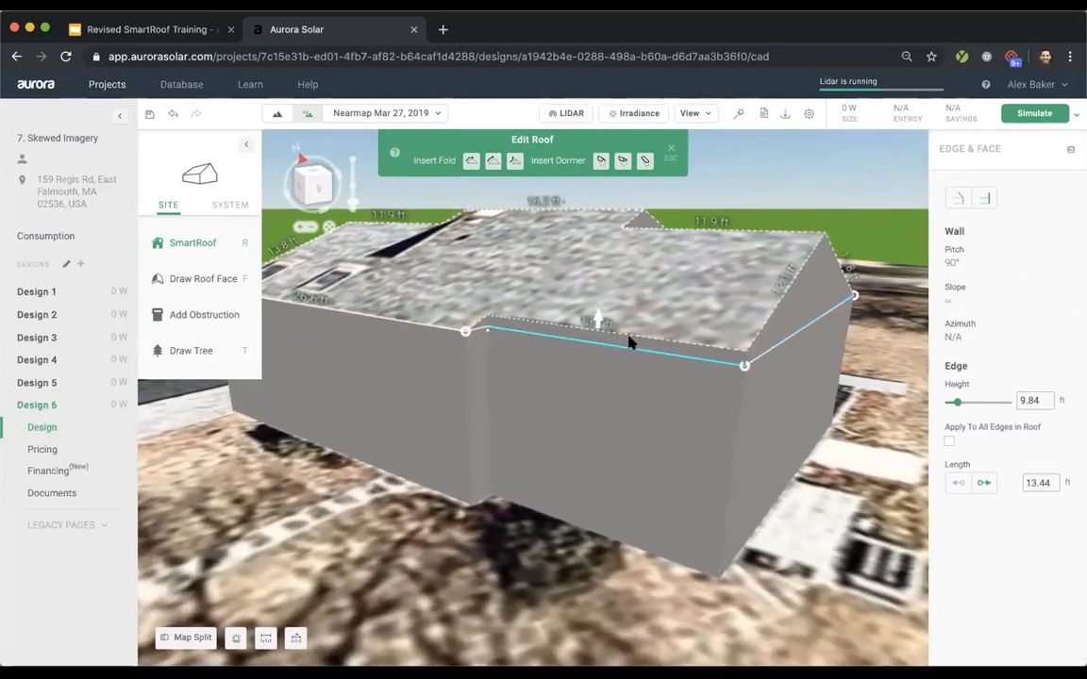
right_drag(623, 275, 426, 272)
click(584, 347)
right_drag(398, 374, 767, 276)
click(988, 197)
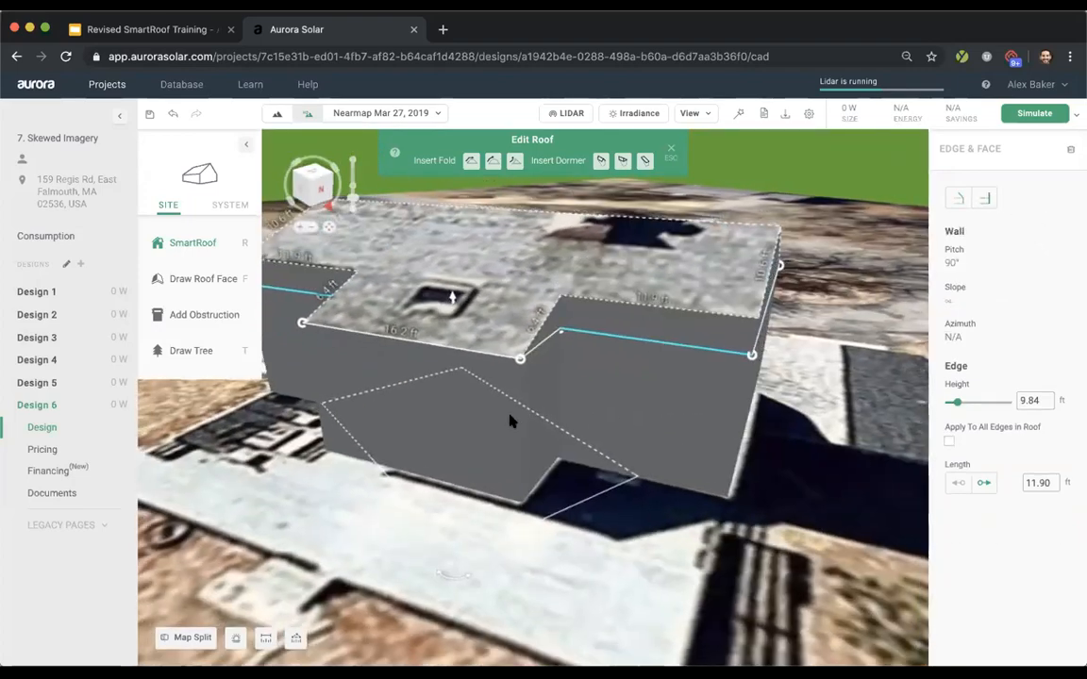
- Set the pitch to 36° and apply it to all faces of the main roof
scroll(509, 412, down, 3)
right_drag(485, 349, 641, 348)
click(502, 362)
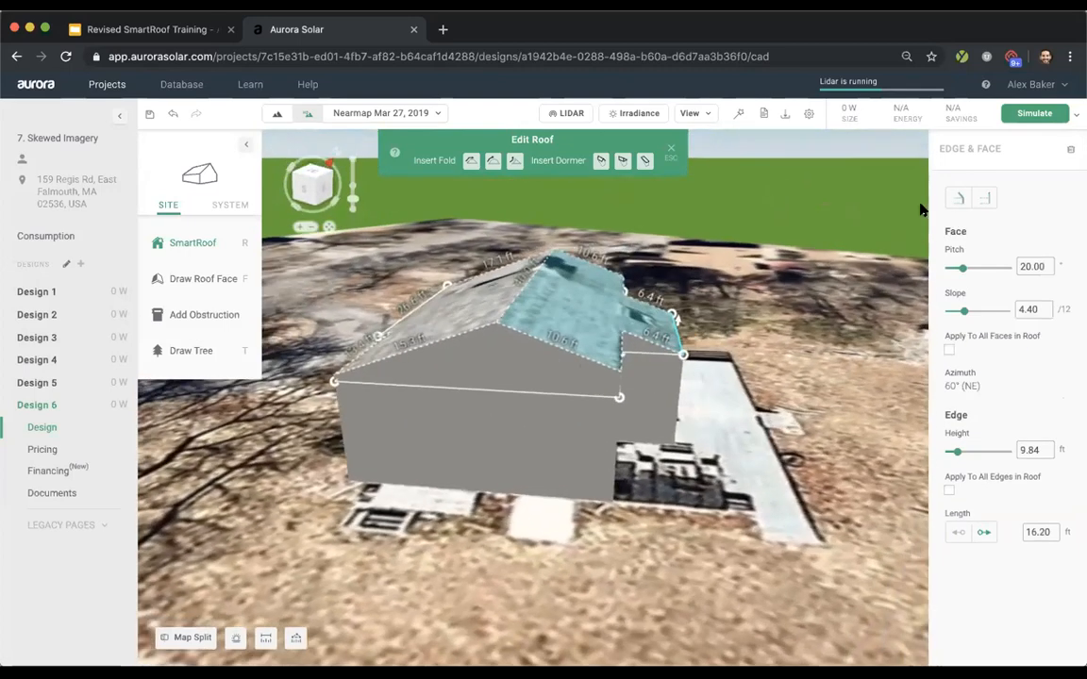
click(1041, 265)
text(26)
double_click(1041, 265)
text(32)
right_drag(707, 387, 744, 359)
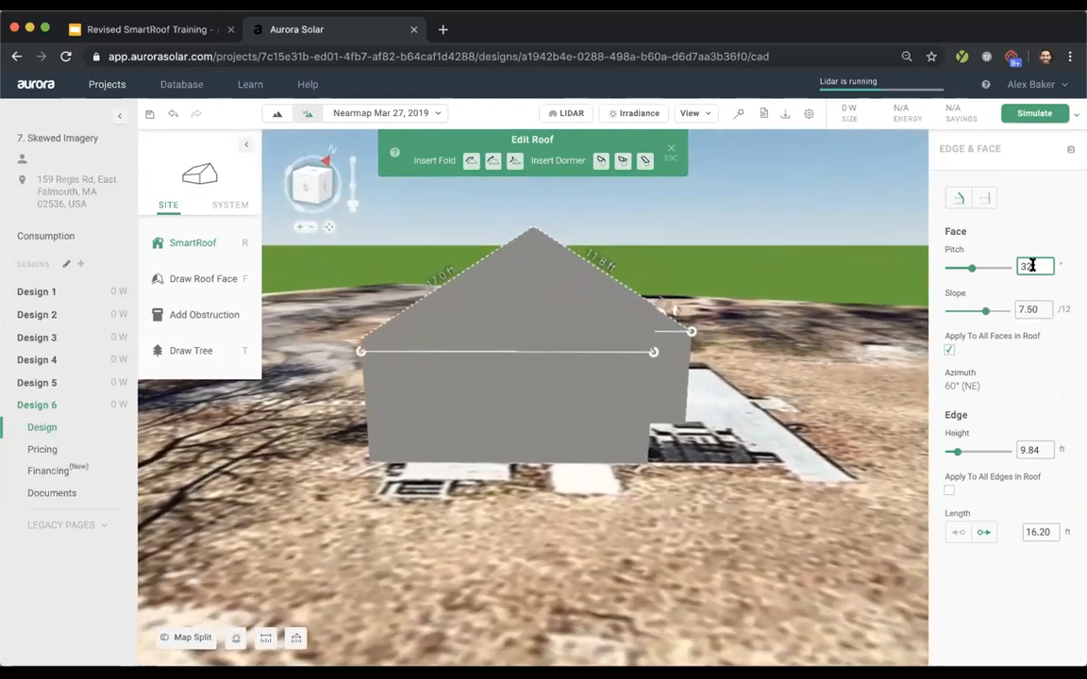
key(Return)
- Insert a shed dormer on the front slope just below the ridge and resize it to match the dormer in the imagery
right_drag(651, 415, 599, 463)
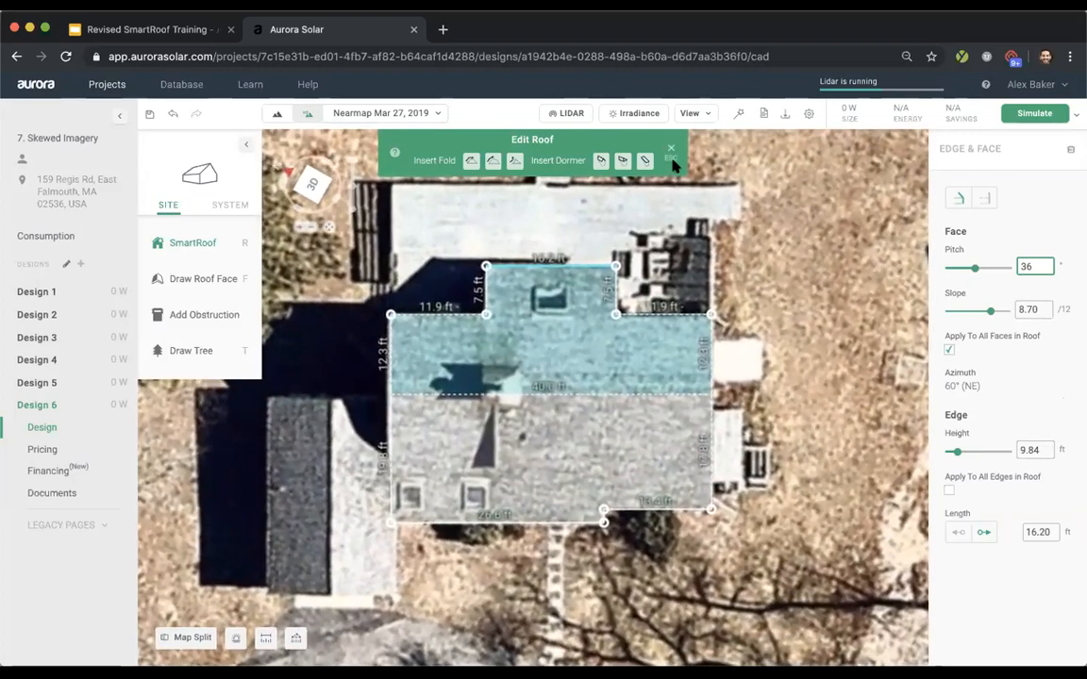
click(642, 163)
click(548, 427)
scroll(557, 417, up, 3)
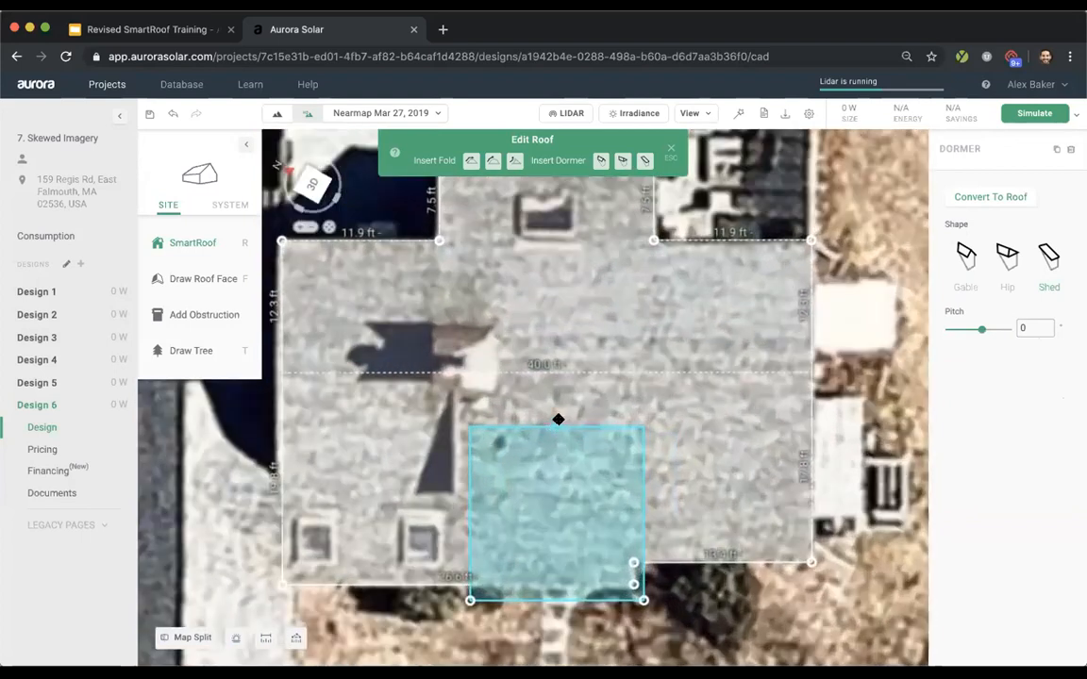
drag(548, 394, 540, 390)
drag(631, 571, 641, 498)
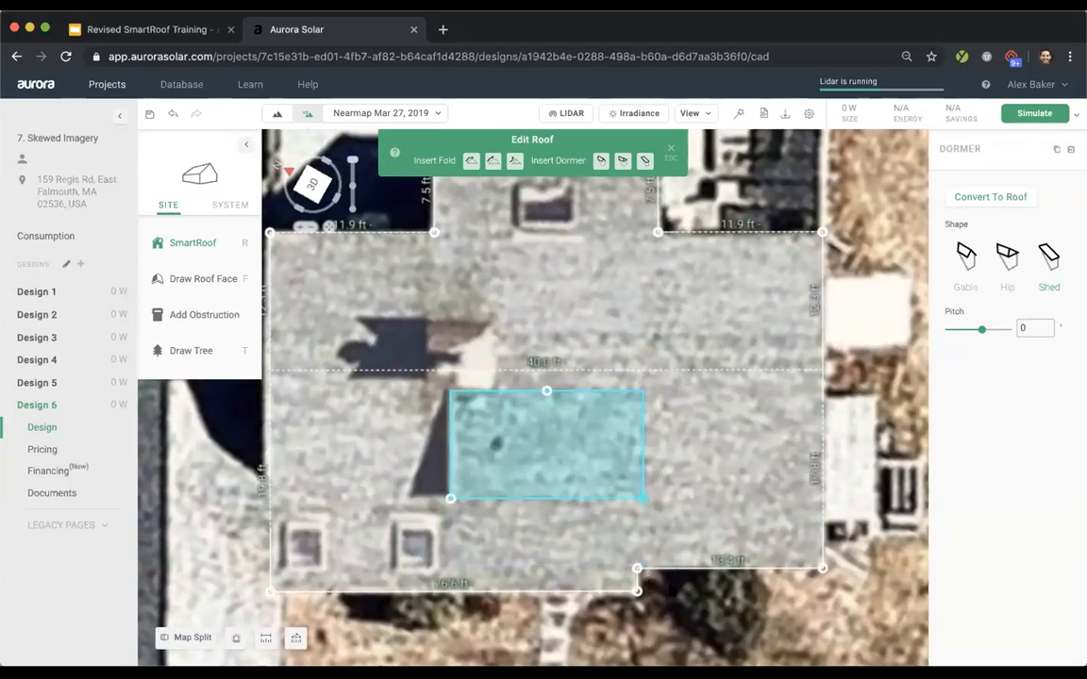
- Draw a rectangular pitched SmartRoof over the garage beside the house, about 24.5 ft by 16.3 ft
scroll(698, 557, down, 5)
scroll(377, 435, up, 2)
drag(377, 436, 360, 298)
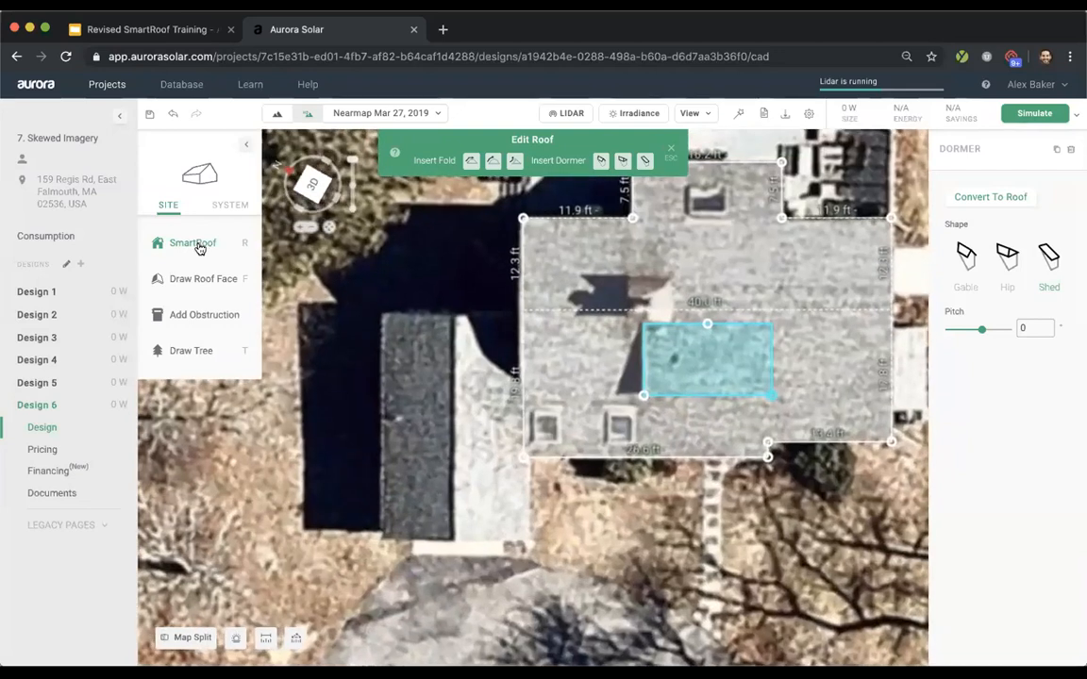
click(259, 244)
click(300, 244)
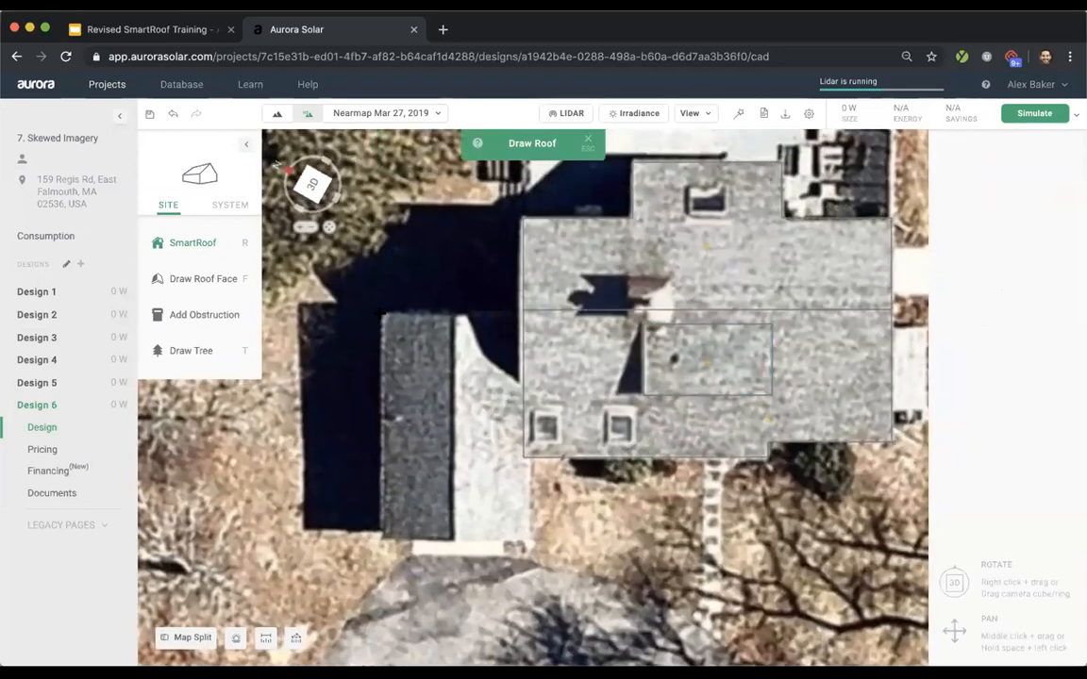
click(382, 313)
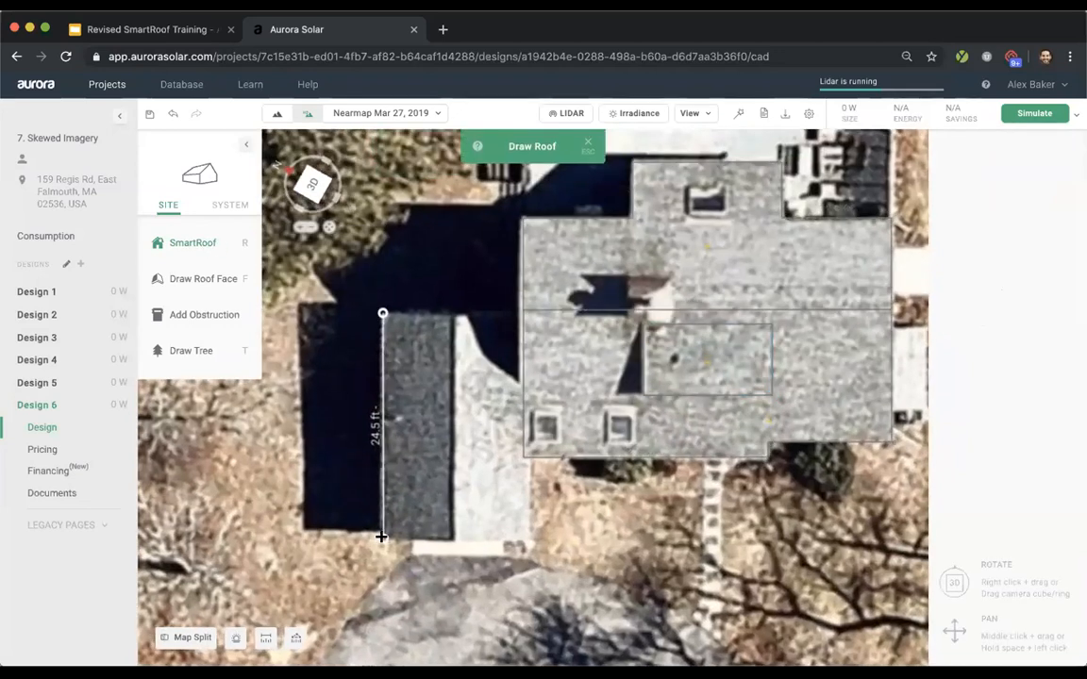
click(382, 538)
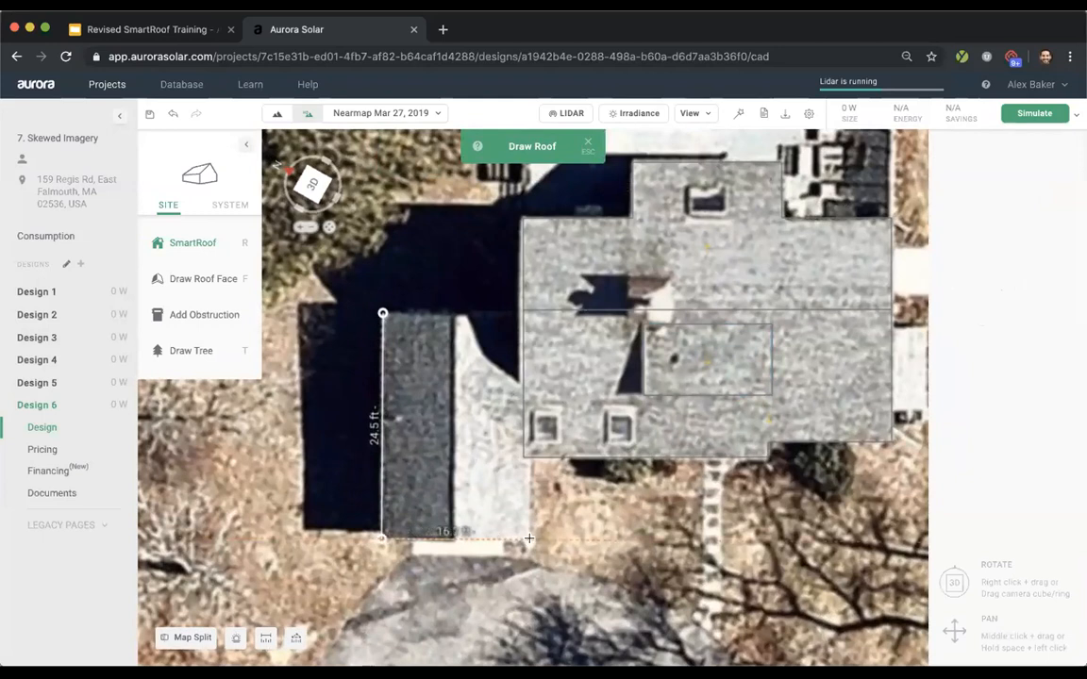
click(530, 487)
click(530, 313)
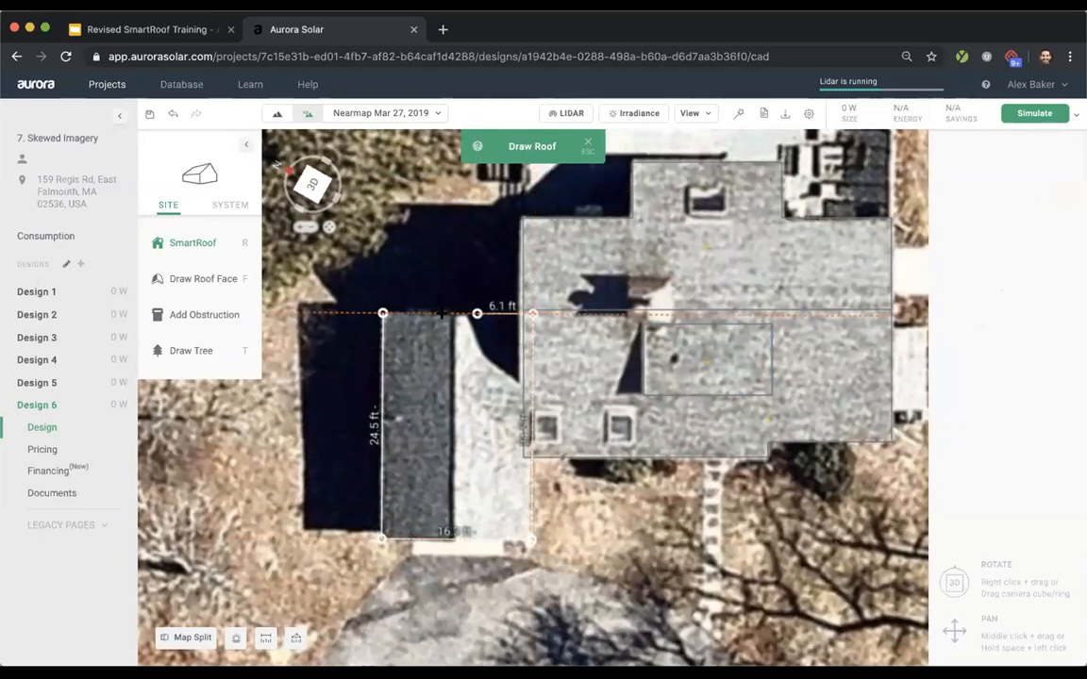
click(382, 313)
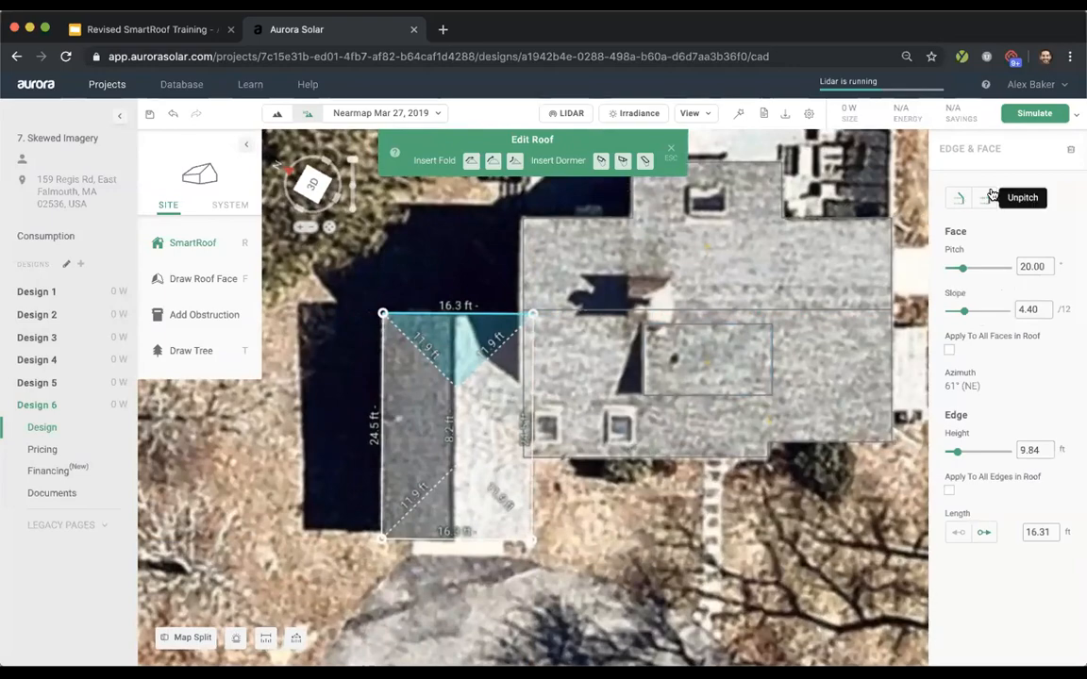
- Unpitch both 16.3 ft ends of the garage roof to make it a gable
click(987, 196)
click(441, 502)
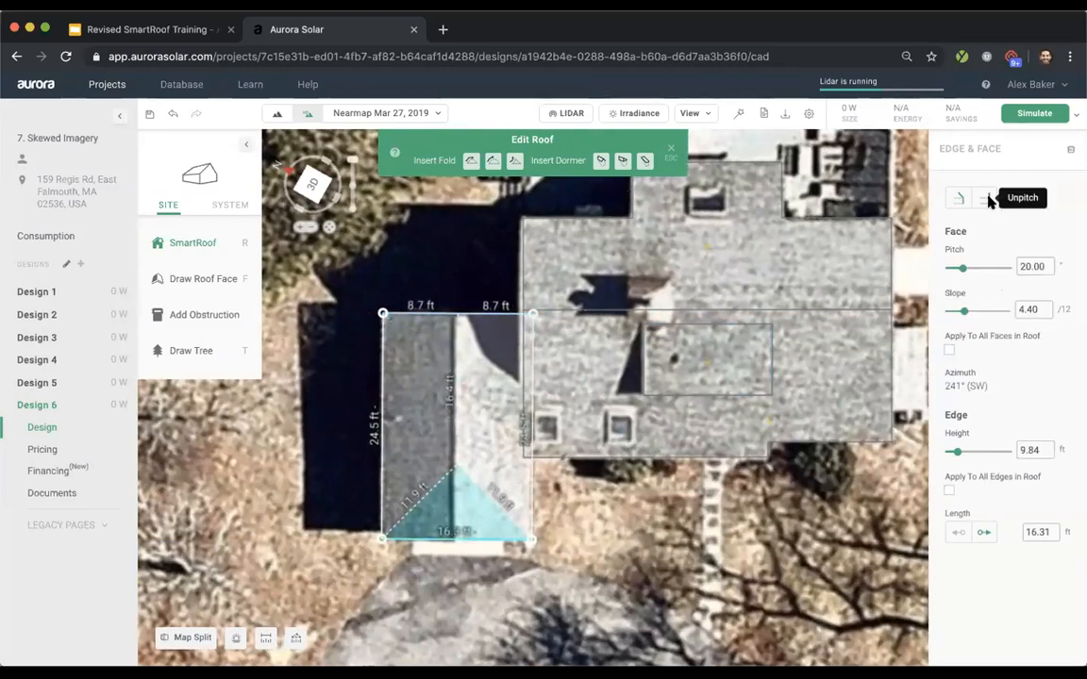
click(989, 198)
- Set the pitch of all garage roof faces to 34° and finish editing the roof
scroll(500, 577, down, 1)
scroll(500, 577, down, 2)
right_drag(557, 394, 523, 347)
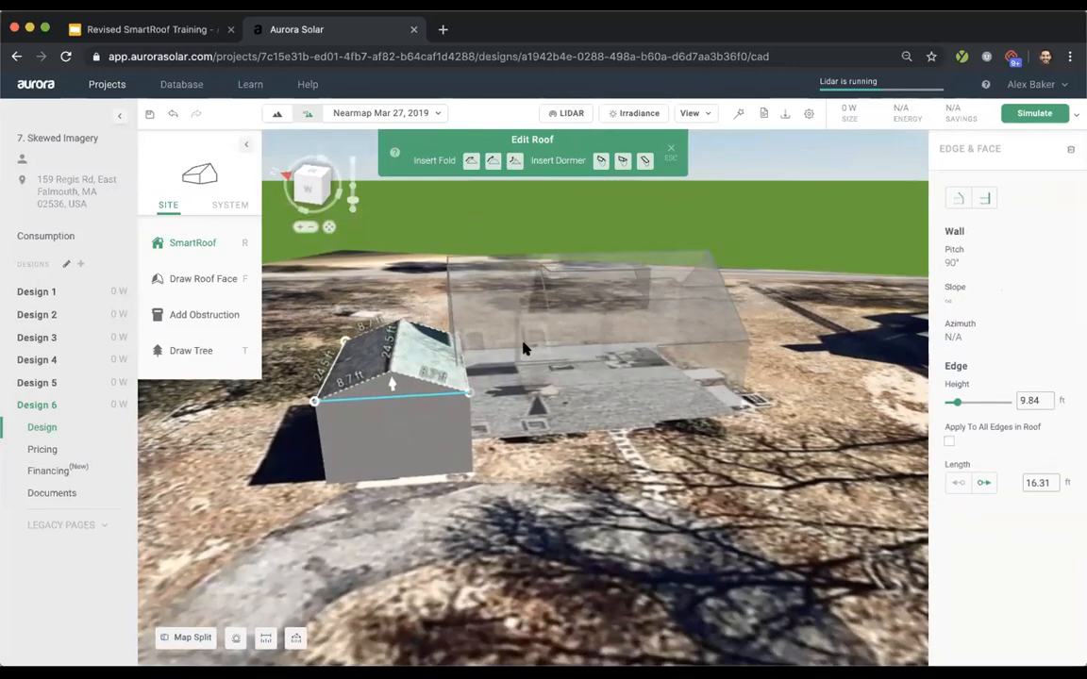
click(461, 363)
click(1032, 269)
key(Up)
key(Up)
key(Up)
key(Up)
key(Up)
key(Up)
key(Up)
key(Up)
key(Up)
key(Up)
key(Up)
key(Up)
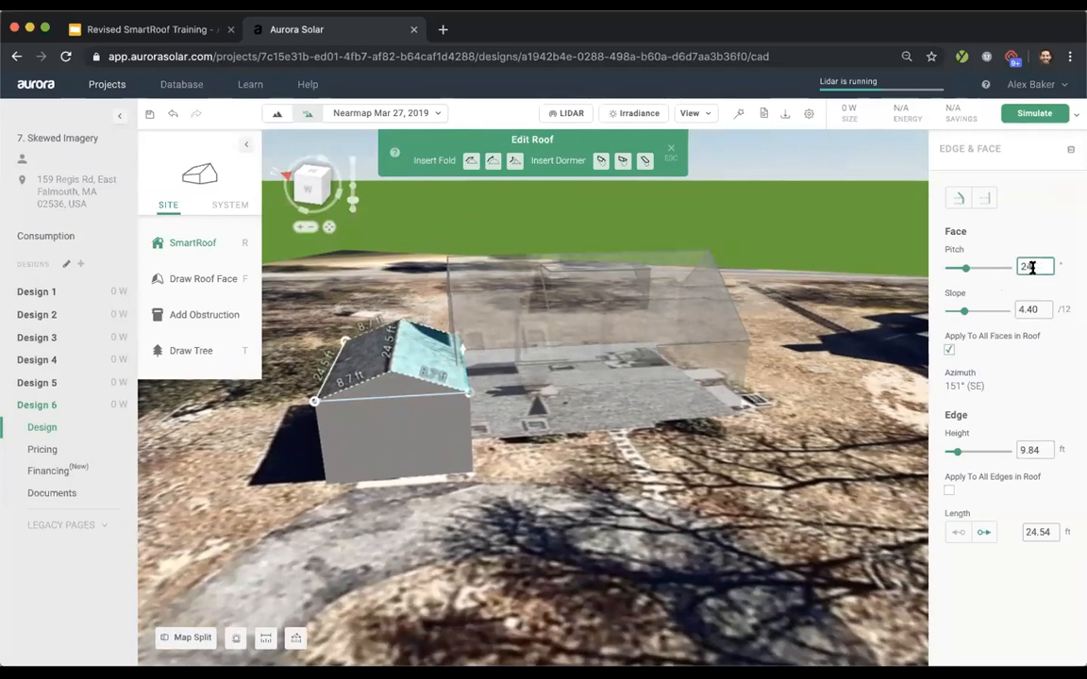
right_drag(522, 504, 526, 479)
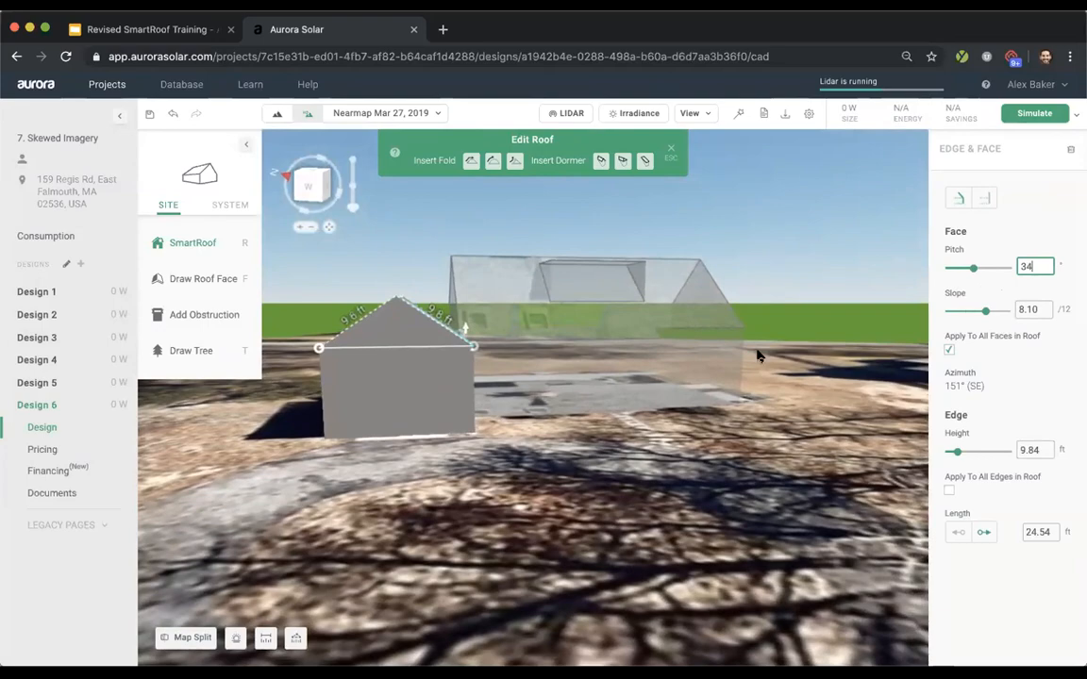
right_drag(584, 475, 607, 464)
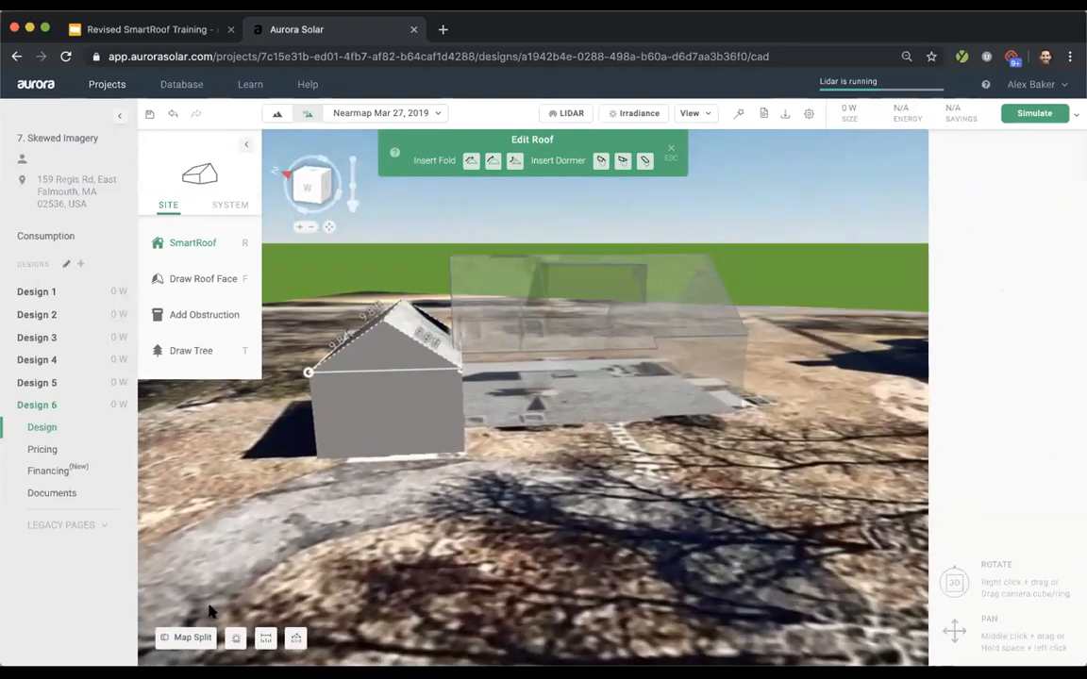
scroll(501, 509, down, 3)
key(Escape)
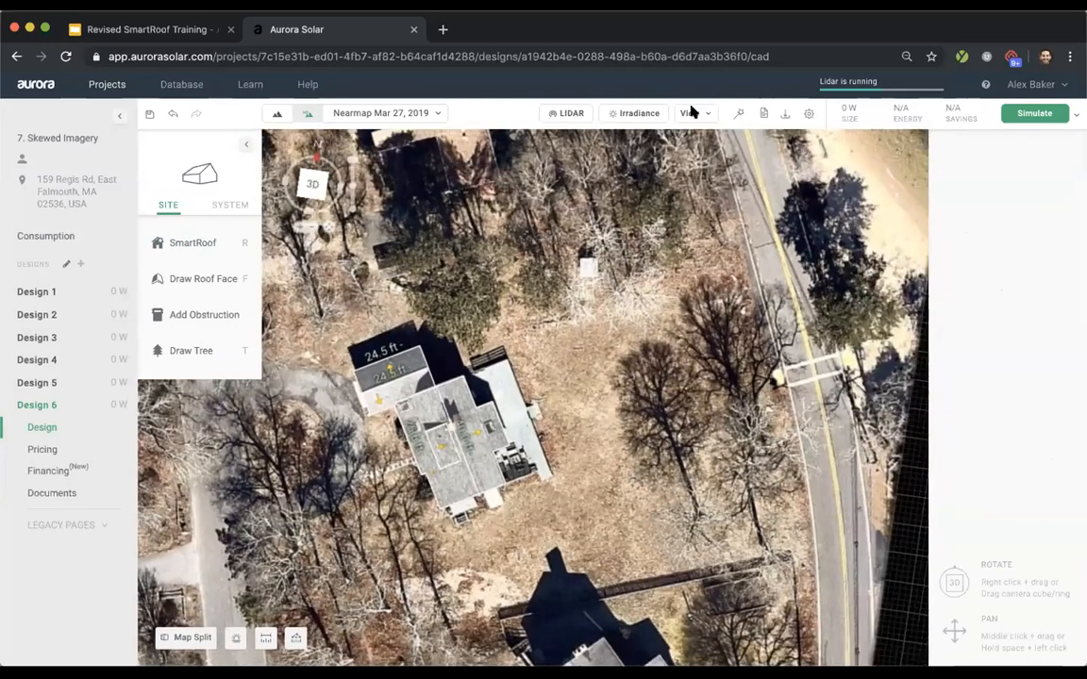
- Show the project location marker and move it onto the main roof of the house
click(691, 112)
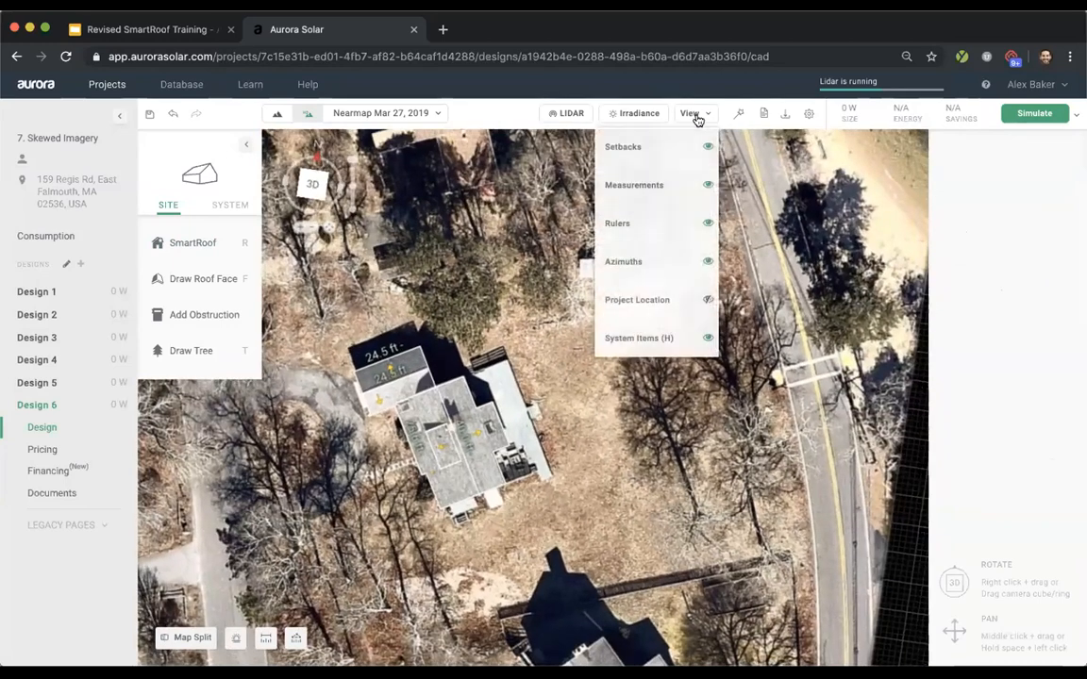
click(657, 294)
drag(798, 291, 445, 432)
- Show Street View beside the 3D model and open the main roof of the house for editing
click(192, 638)
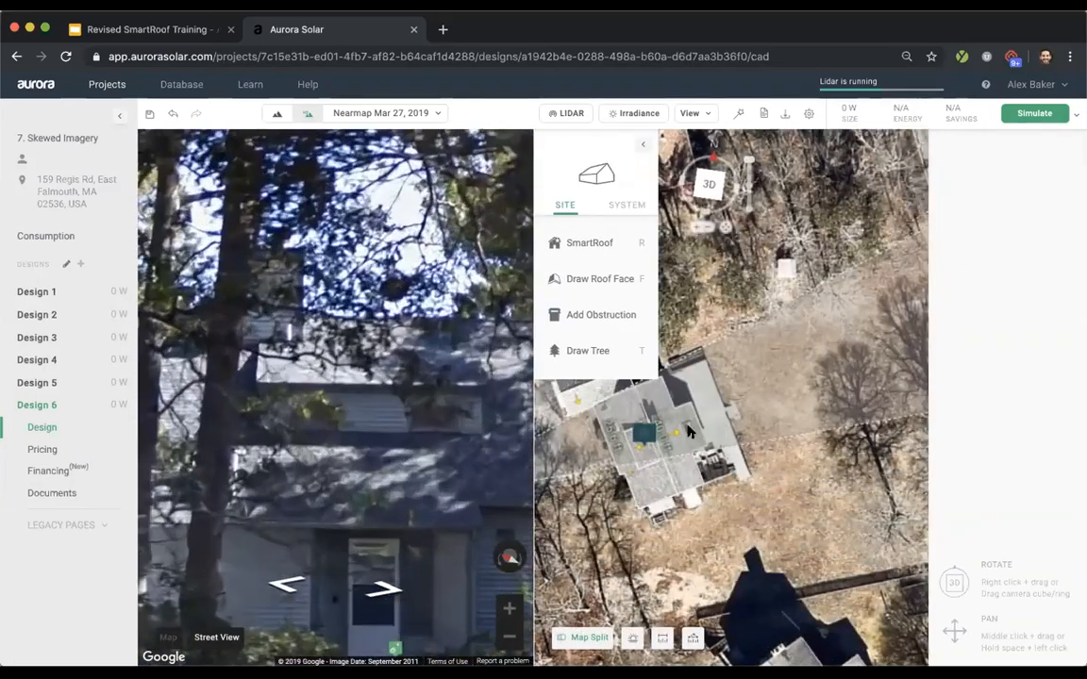
scroll(736, 394, down, 5)
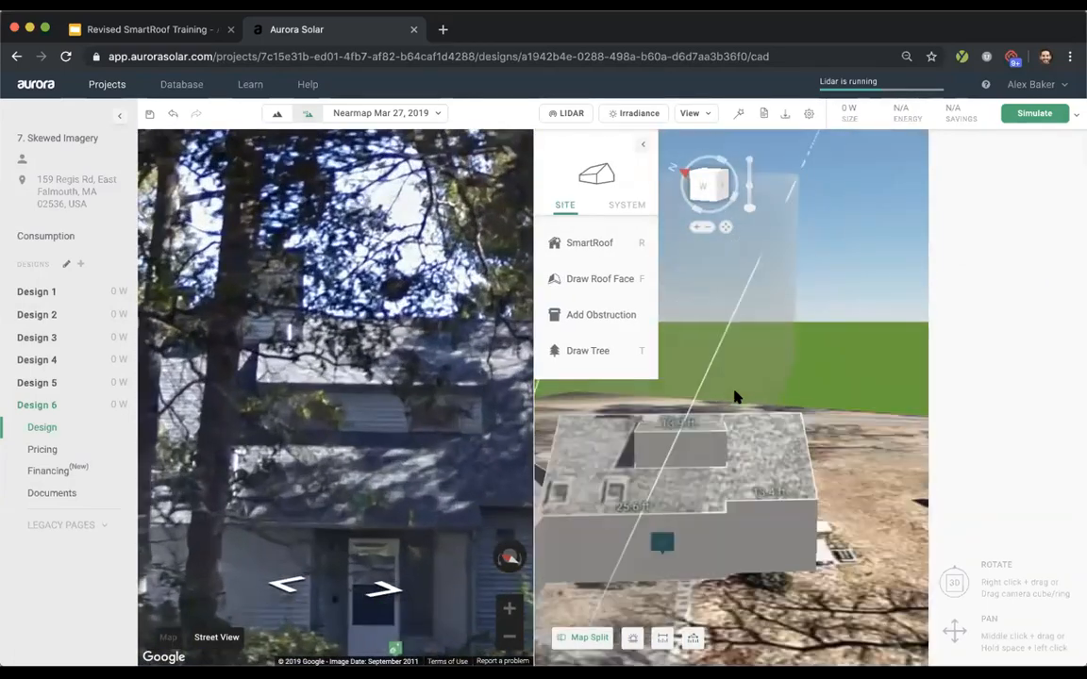
double_click(710, 418)
scroll(707, 417, up, 5)
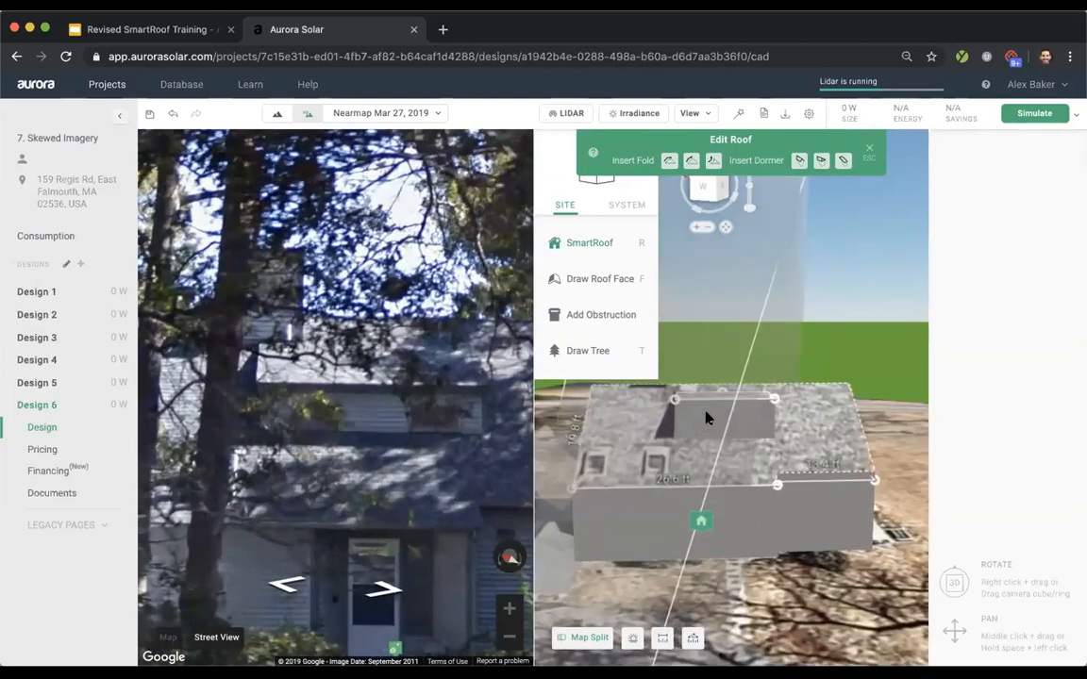
scroll(721, 426, down, 3)
- Set the pitch of the shed dormer on the main roof to 16° and finish editing the roof
click(714, 520)
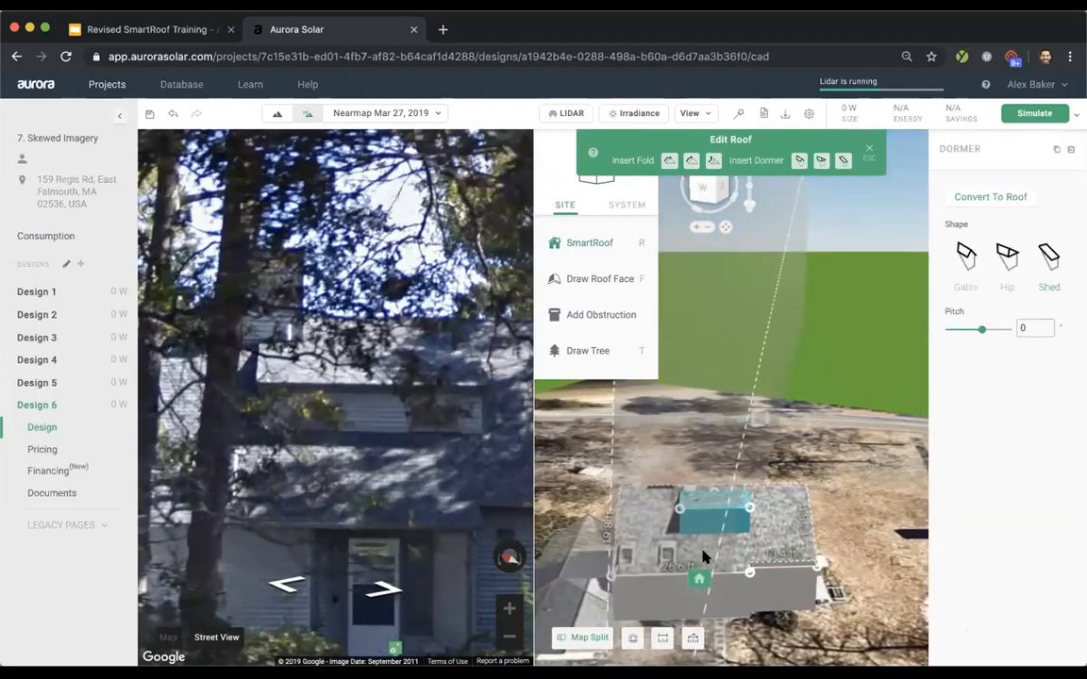
scroll(689, 556, up, 2)
scroll(691, 556, up, 2)
drag(983, 334, 992, 334)
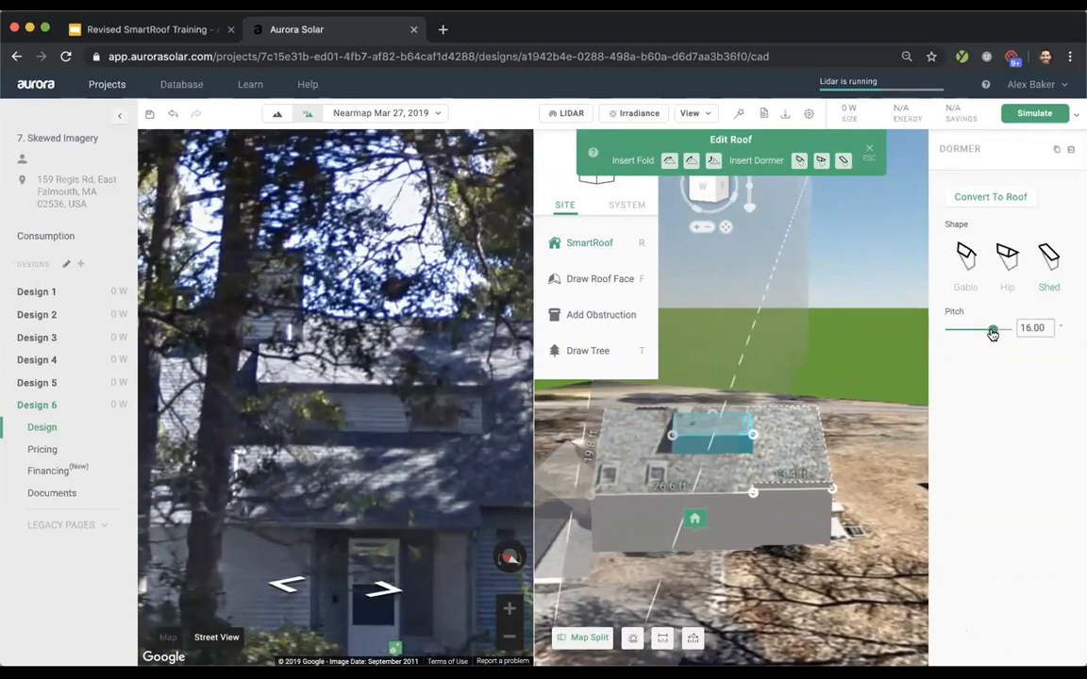
mouse_move(712, 514)
right_down()
mouse_move(730, 501)
mouse_move(719, 514)
right_up()
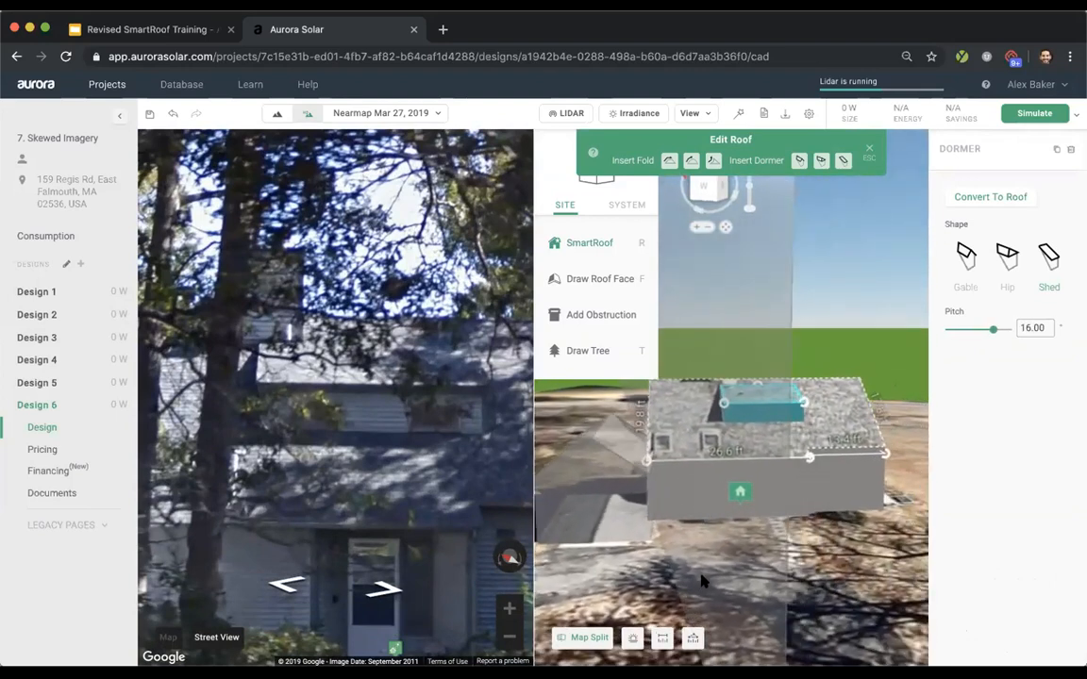
click(734, 570)
click(734, 569)
right_drag(714, 564, 707, 590)
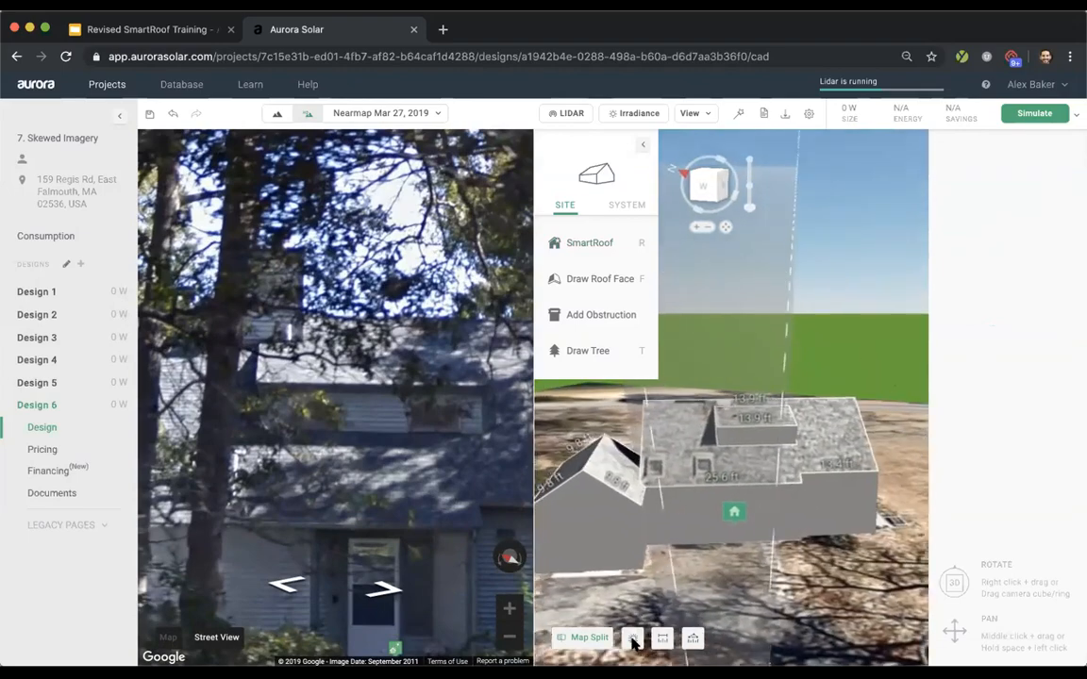
- Close the split map view and examine the modelled main roof, dormer and garage from several angles
click(596, 638)
scroll(619, 353, down, 5)
right_drag(577, 500, 528, 622)
scroll(568, 417, up, 5)
right_drag(567, 417, 417, 436)
scroll(417, 436, up, 3)
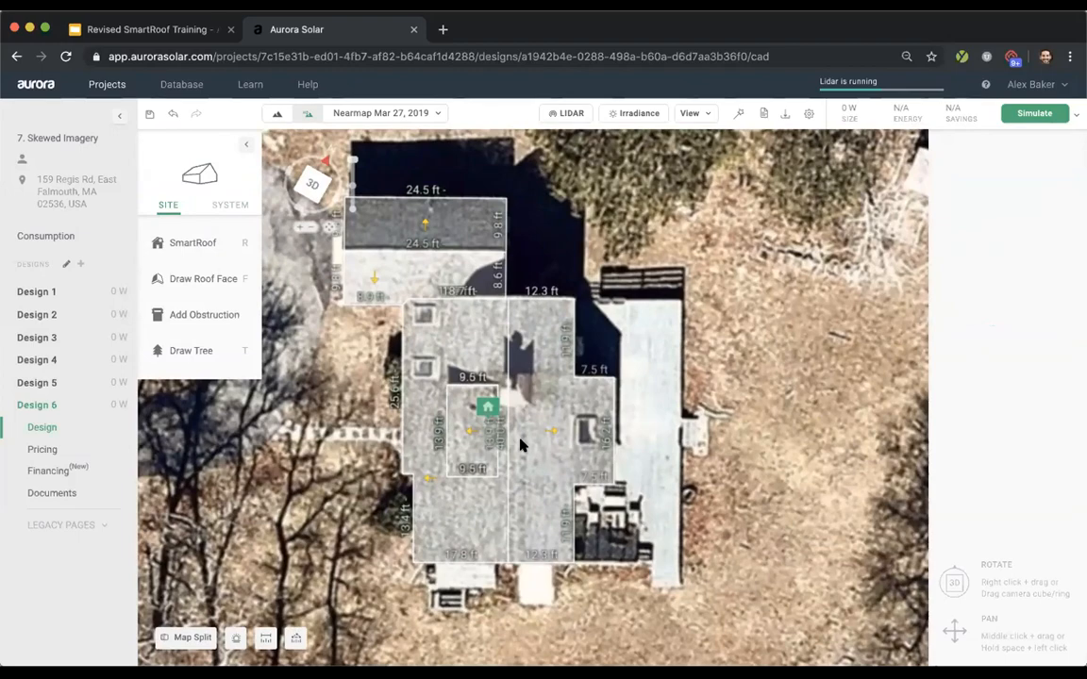
right_drag(520, 446, 562, 500)
scroll(583, 482, up, 3)
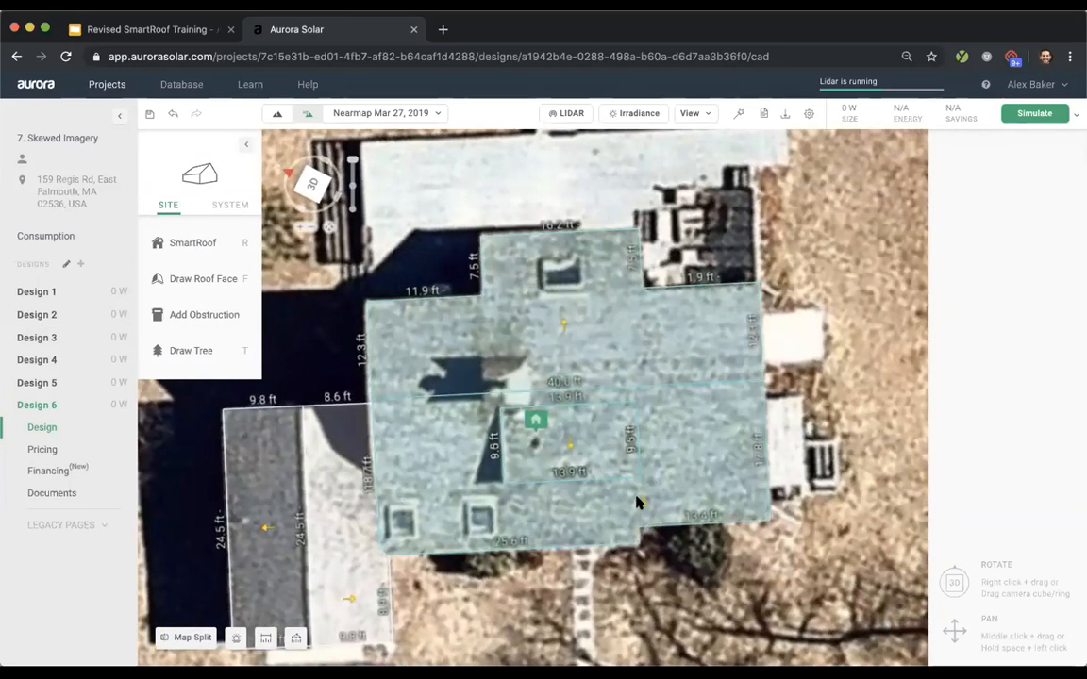
- Save the design and open the project "8. Different Eave Heights & Merging Roofs"
click(151, 114)
click(107, 85)
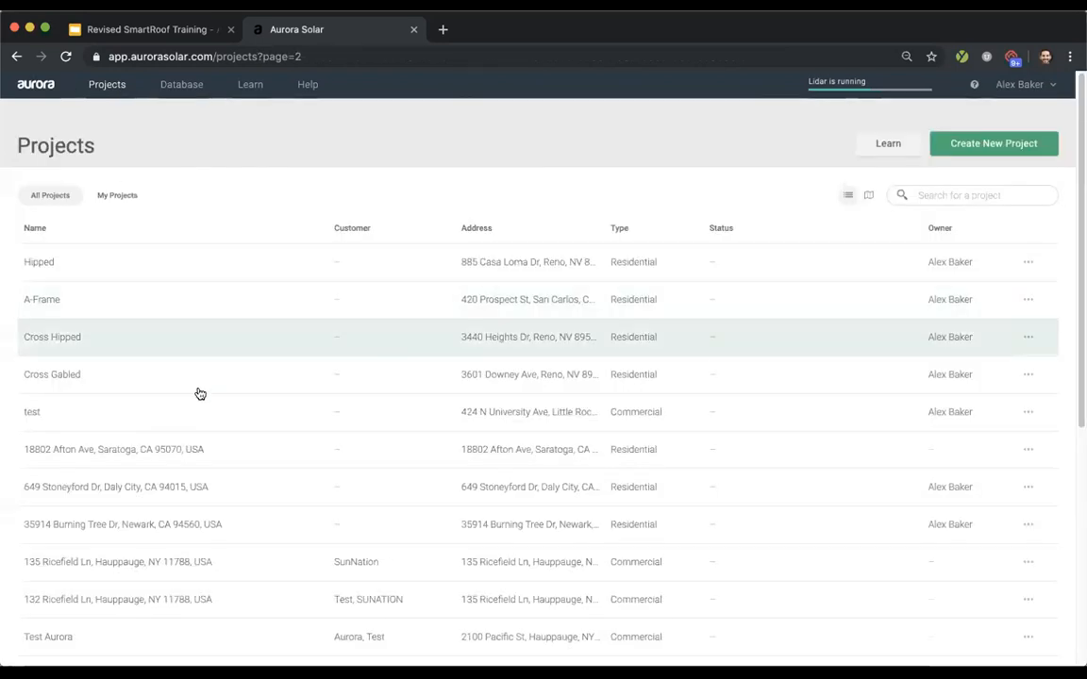
scroll(199, 393, down, 10)
click(102, 545)
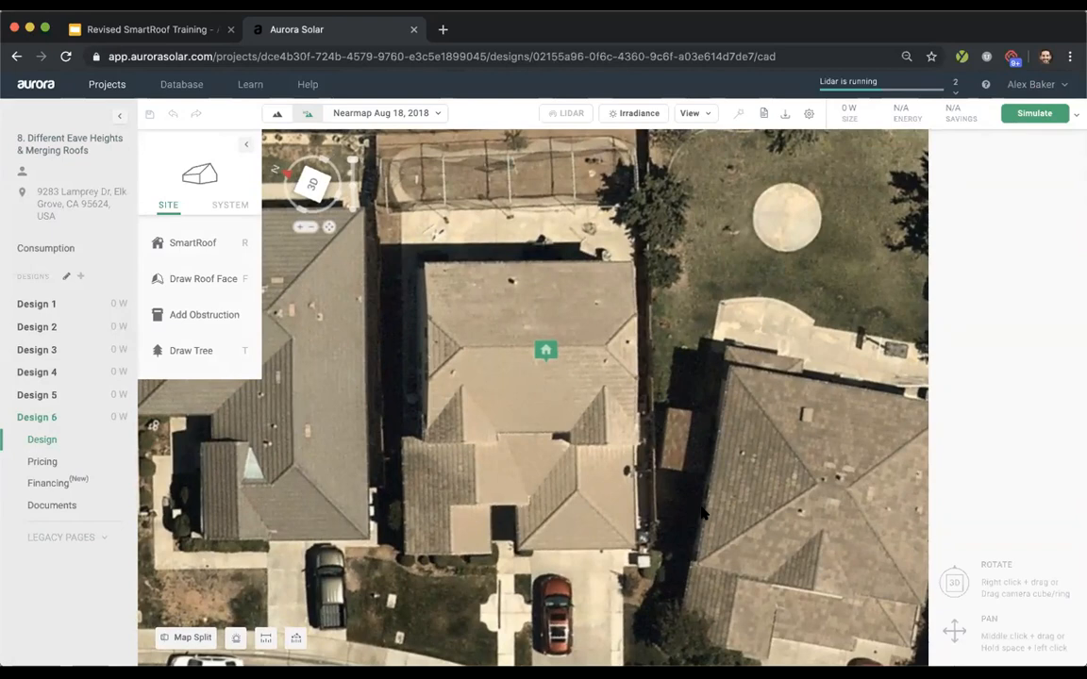
- Show the split map view and examine the house's roof sections in the oblique aerial imagery from all sides
click(179, 637)
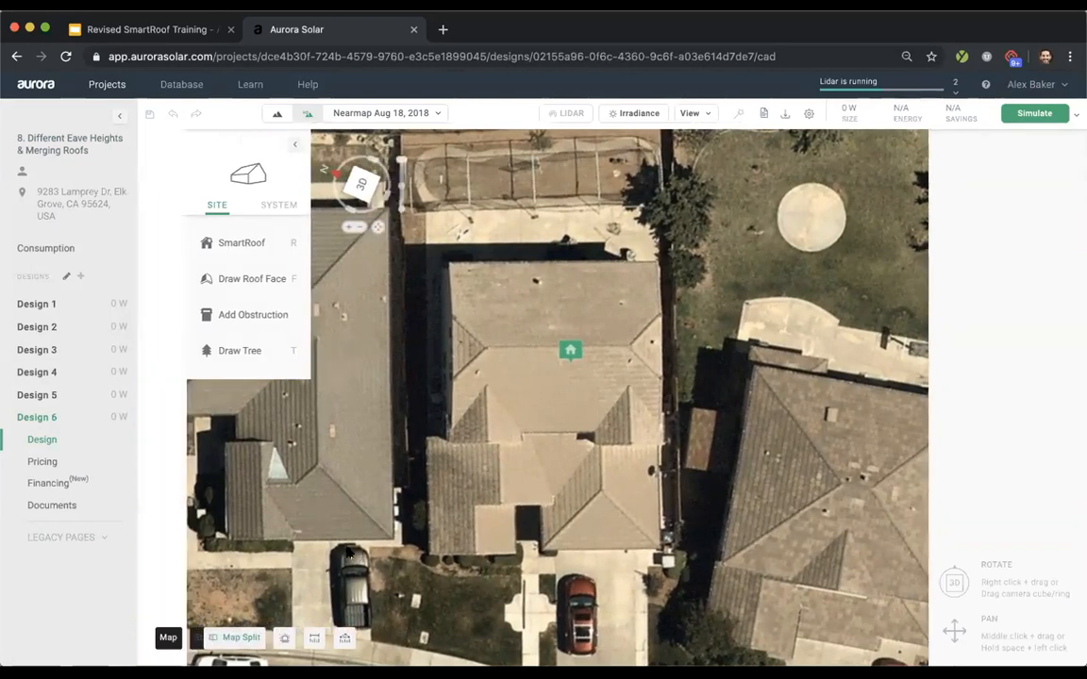
scroll(289, 363, up, 2)
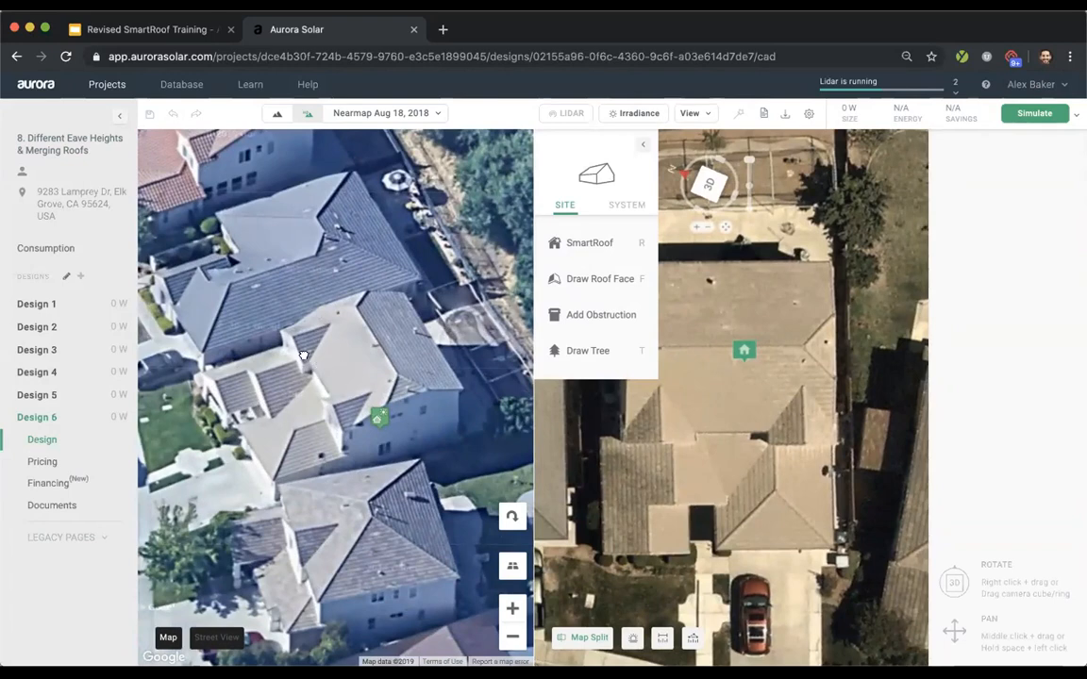
drag(304, 355, 249, 330)
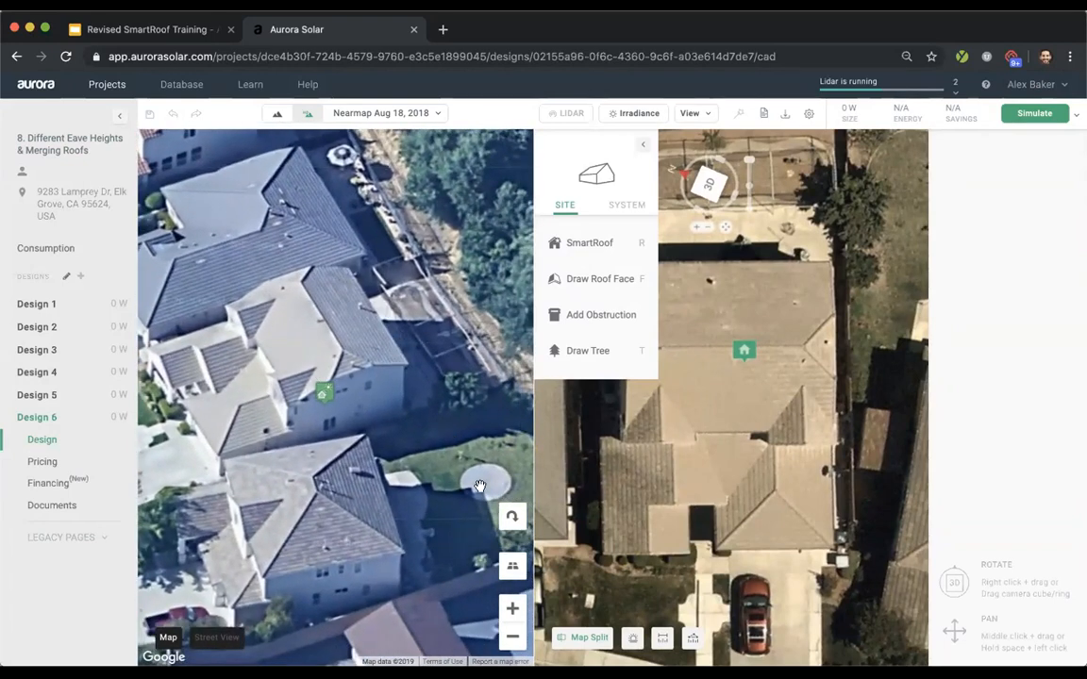
click(511, 517)
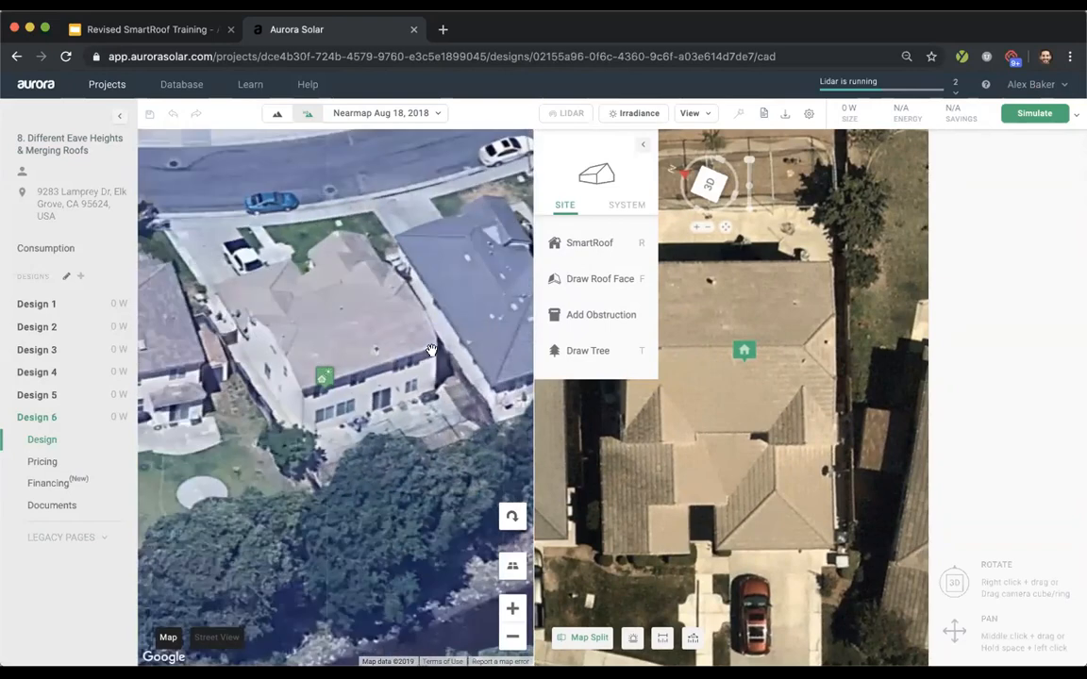
click(511, 517)
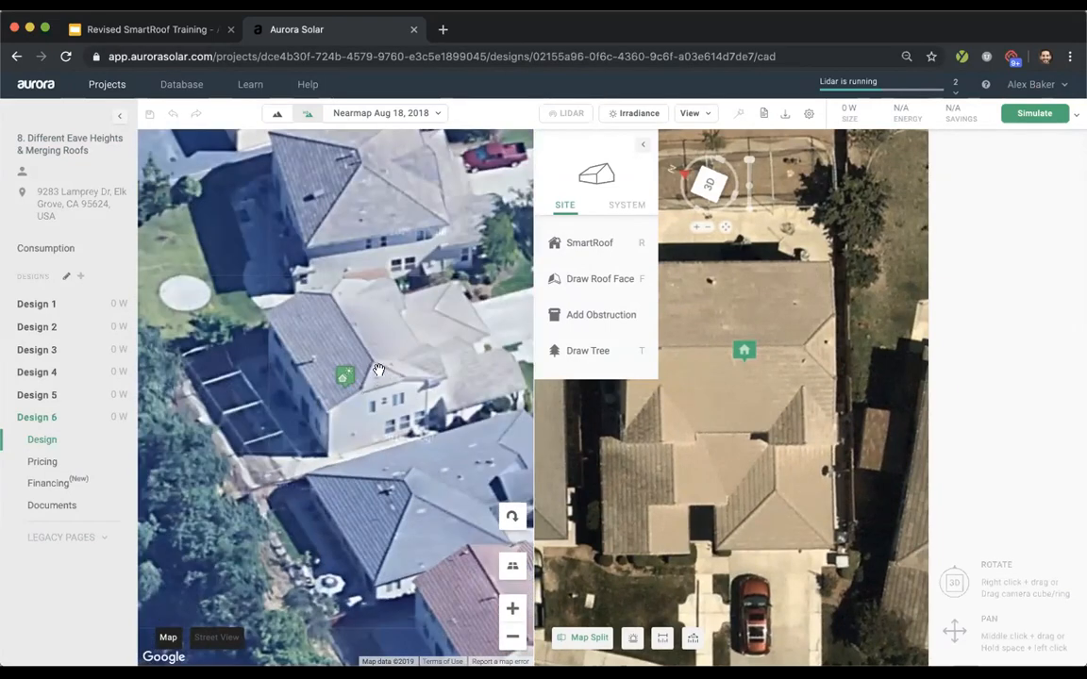
click(511, 516)
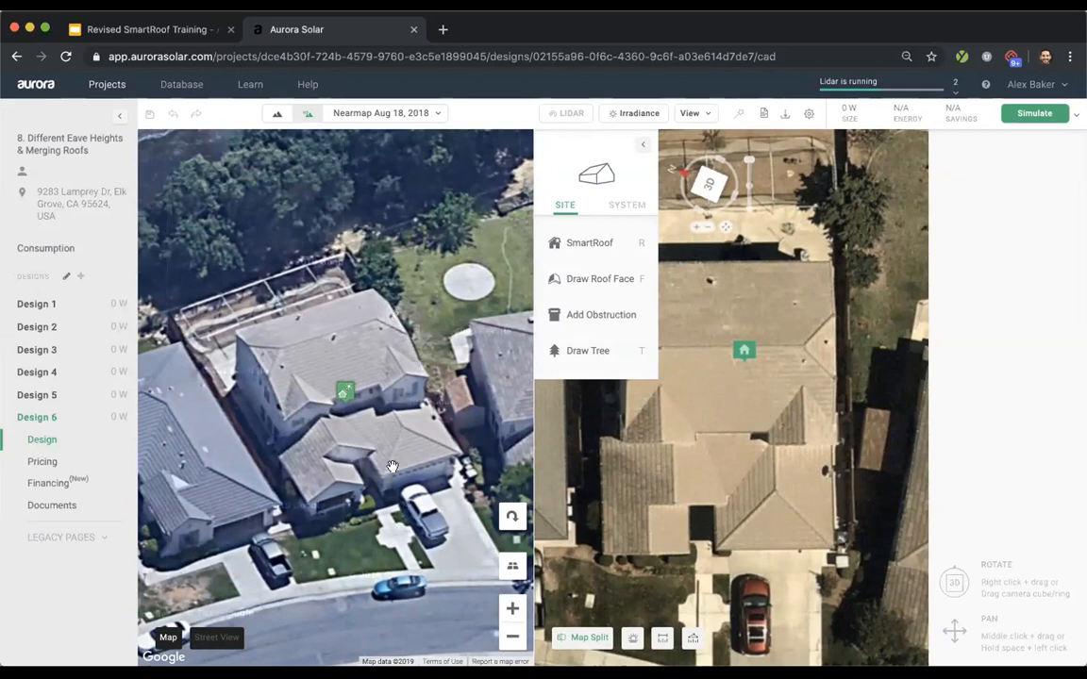
click(511, 516)
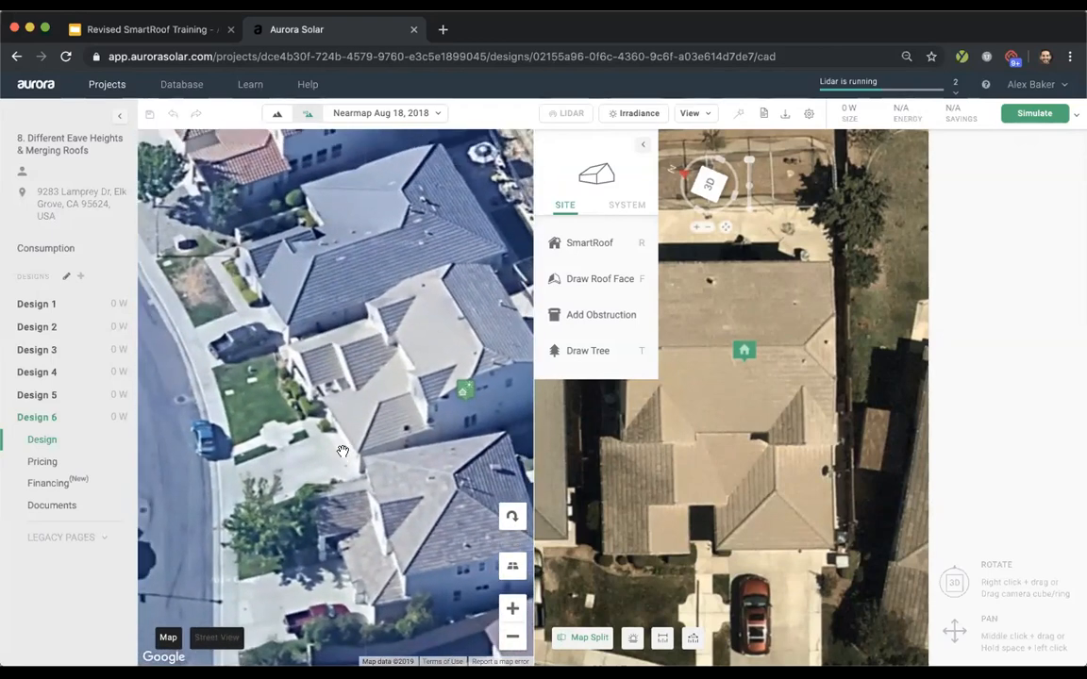
- Examine the house front in Street View and compare its gables and garage roof with the top-down imagery
click(216, 636)
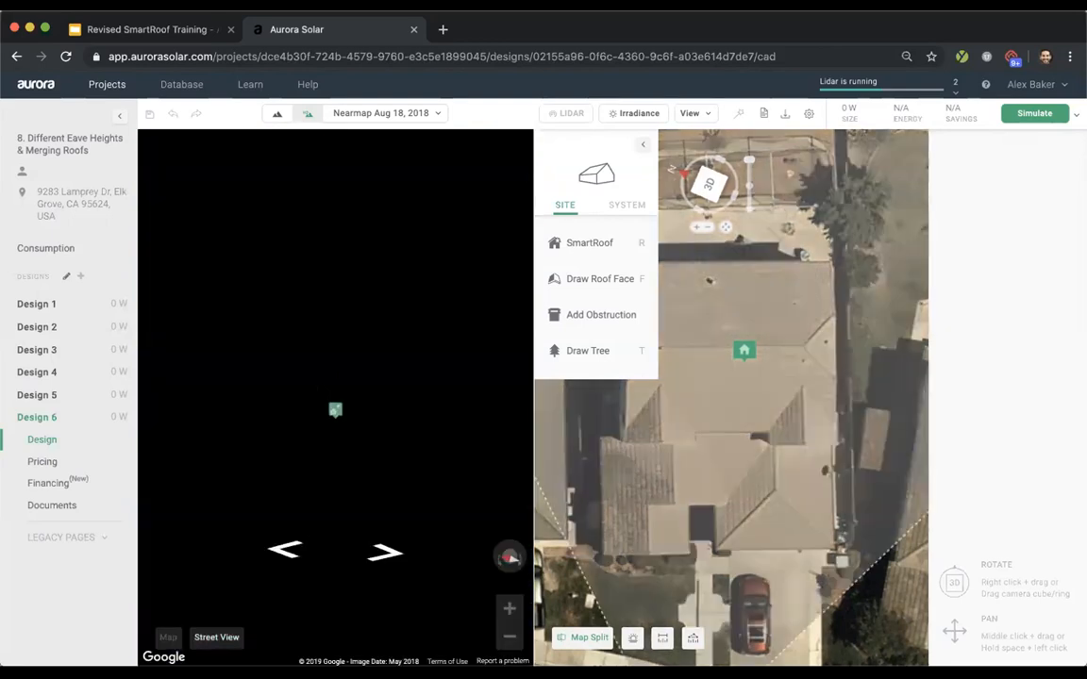
click(266, 380)
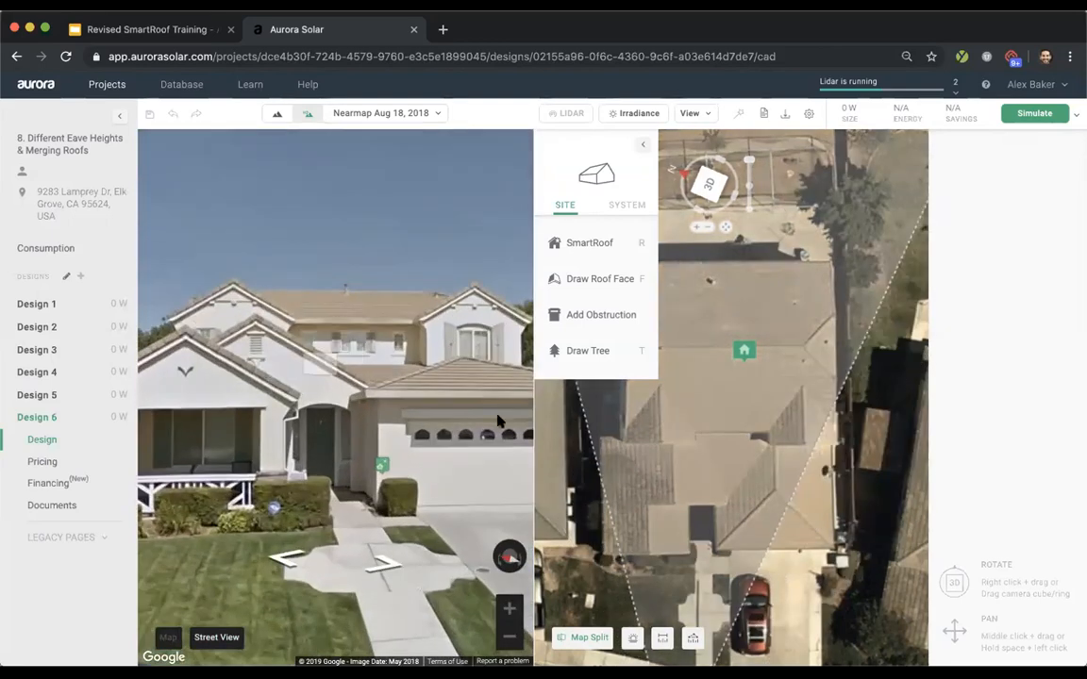
scroll(644, 525, up, 3)
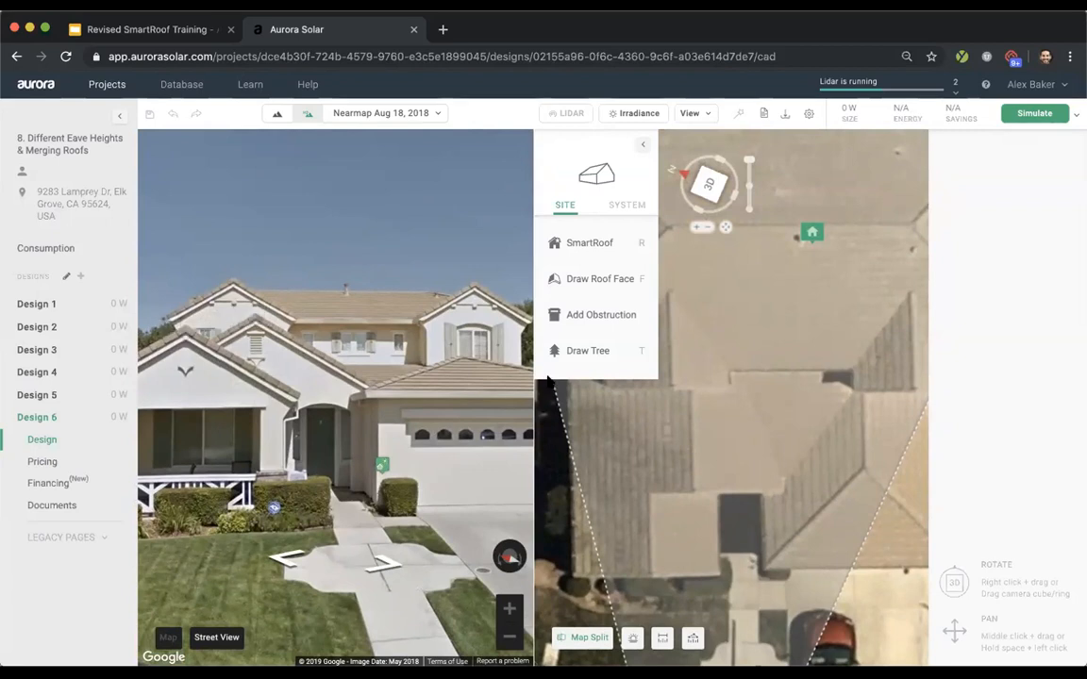
scroll(479, 418, down, 3)
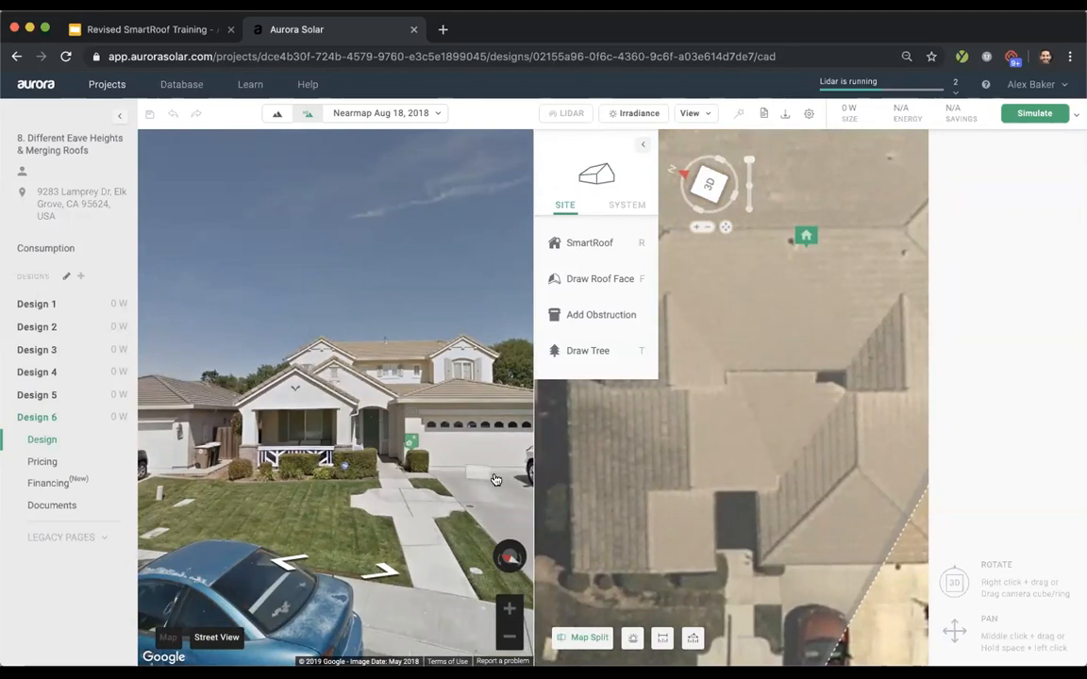
drag(495, 477, 255, 407)
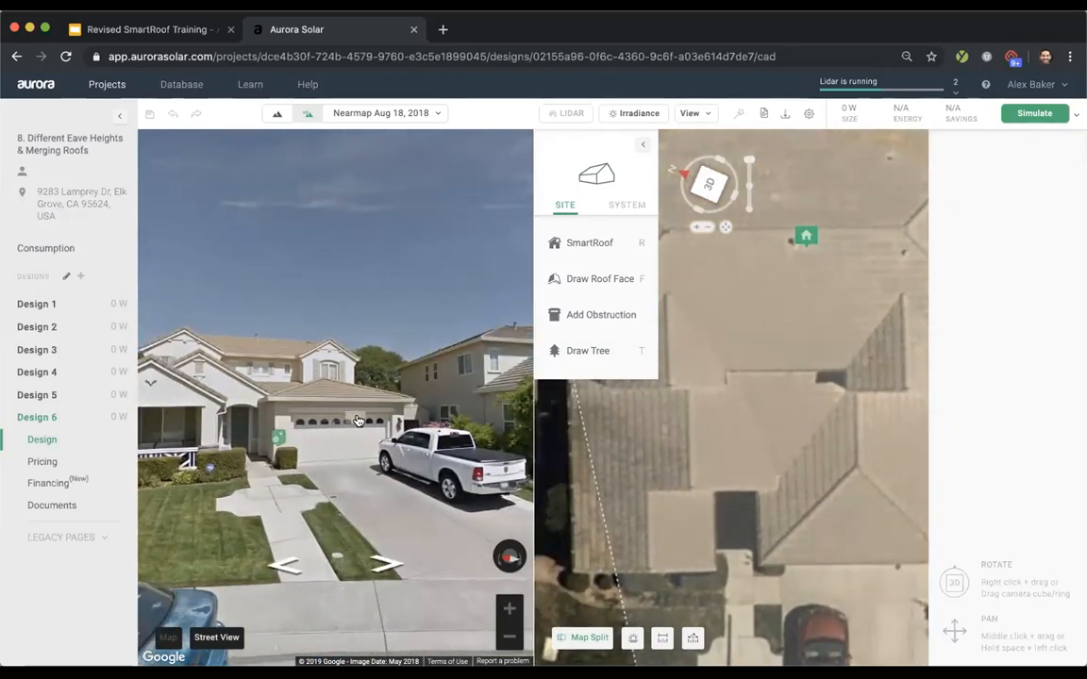
middle_drag(823, 480, 752, 452)
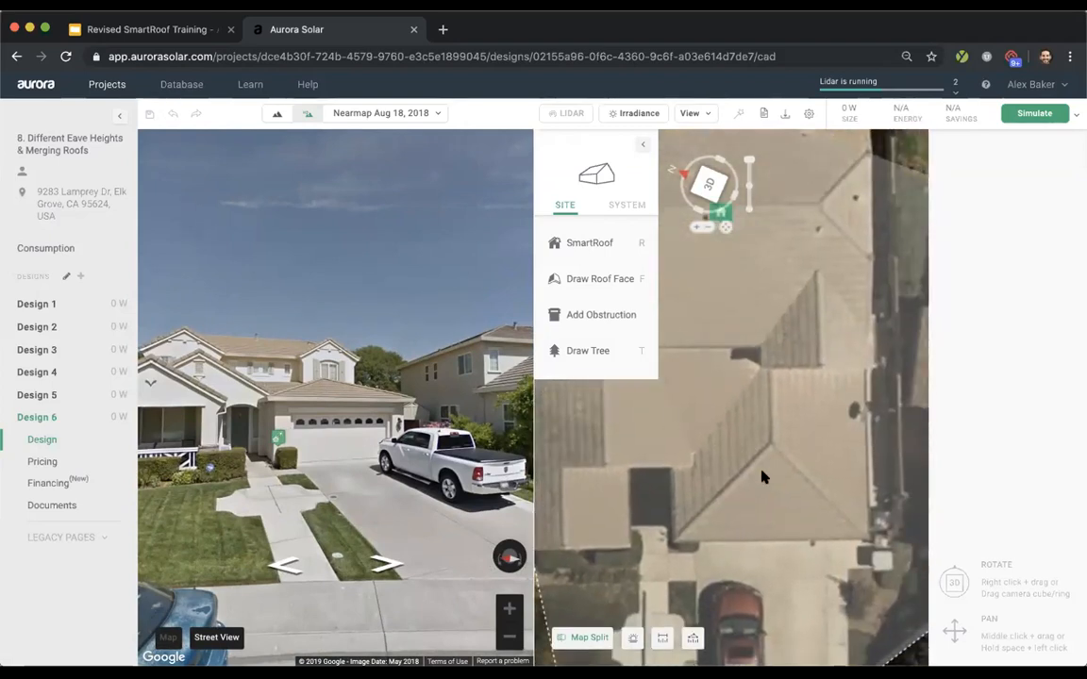
scroll(779, 496, down, 3)
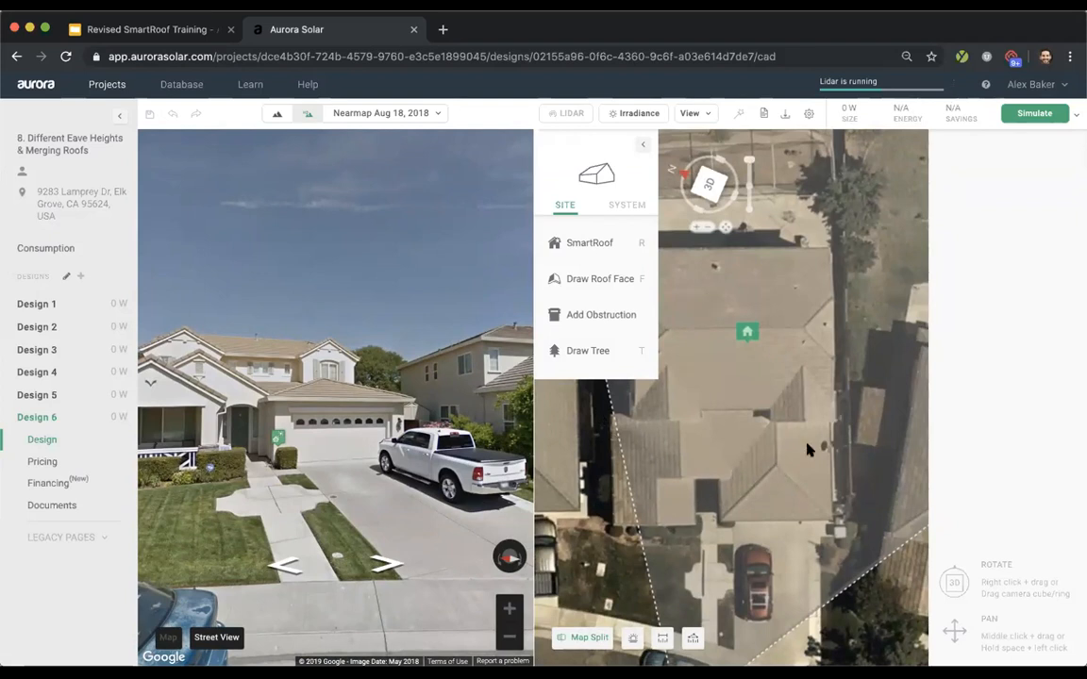
- Close the split map view and draw a rectangular SmartRoof over the rear two-storey section, about 42.6 ft by 35.1 ft
click(569, 641)
scroll(481, 330, up, 3)
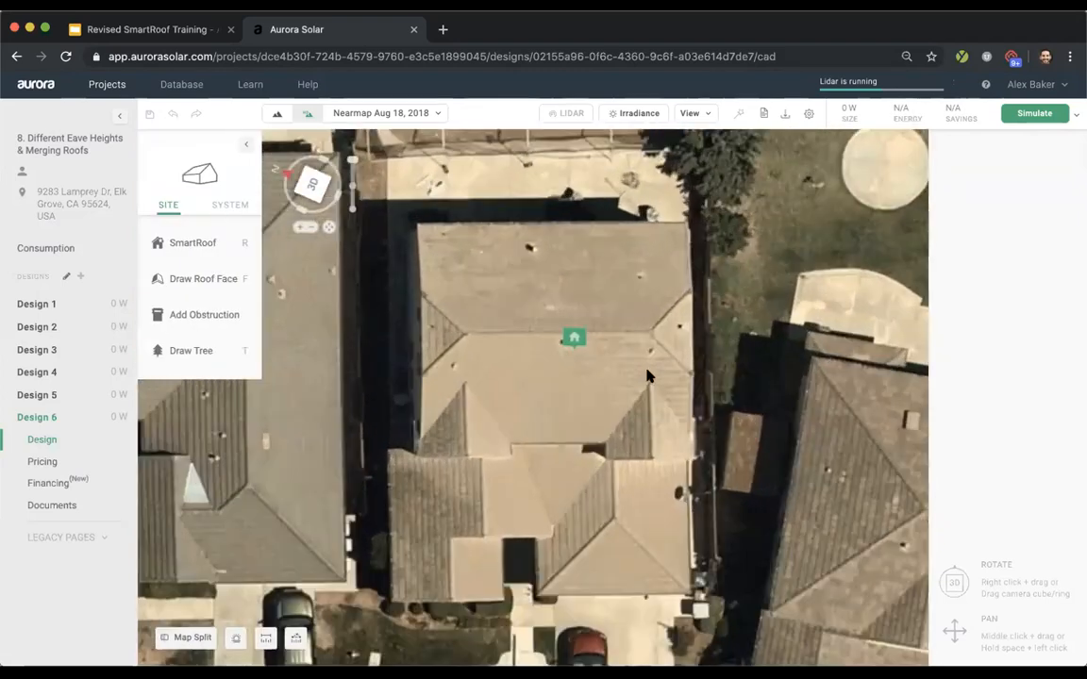
right_drag(650, 376, 345, 475)
click(187, 244)
click(310, 245)
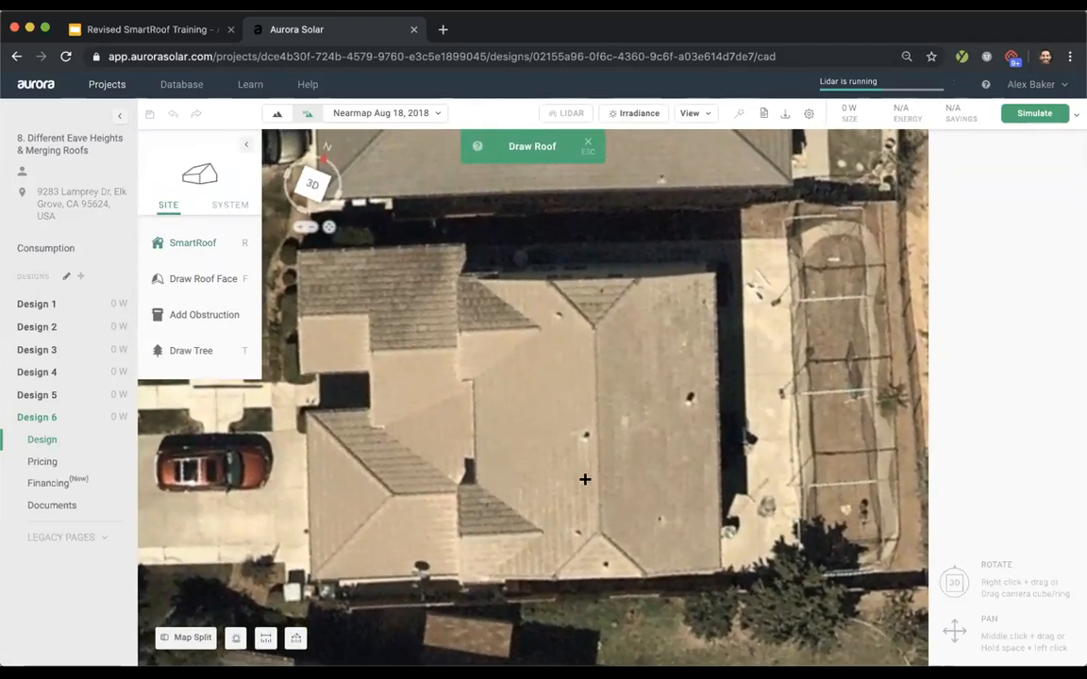
click(717, 278)
click(718, 575)
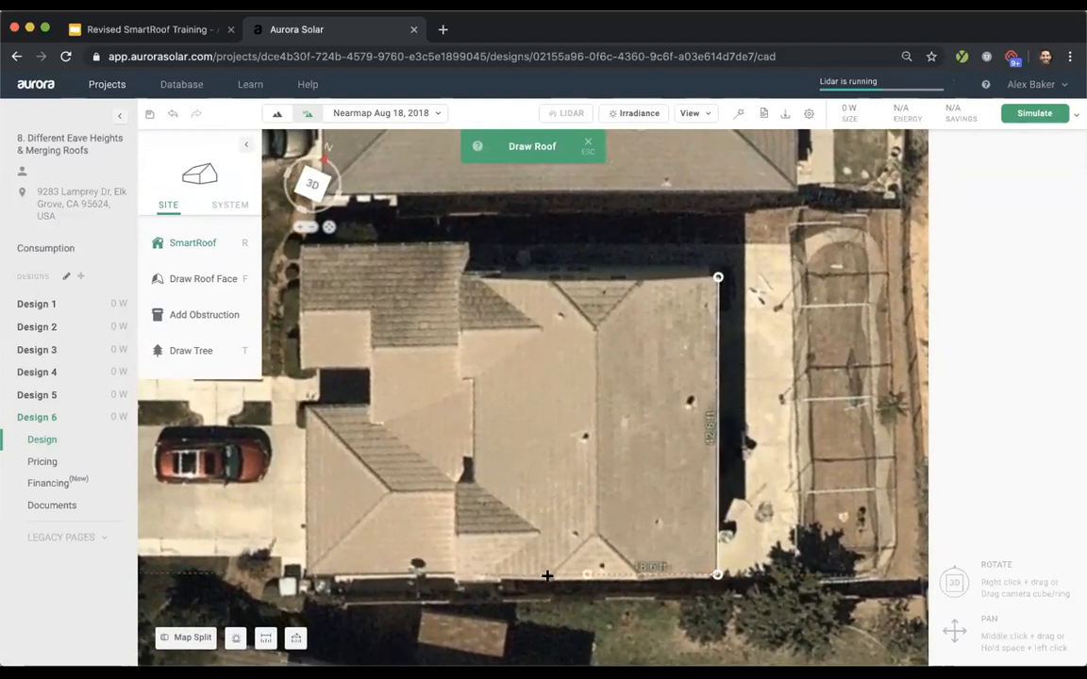
click(483, 451)
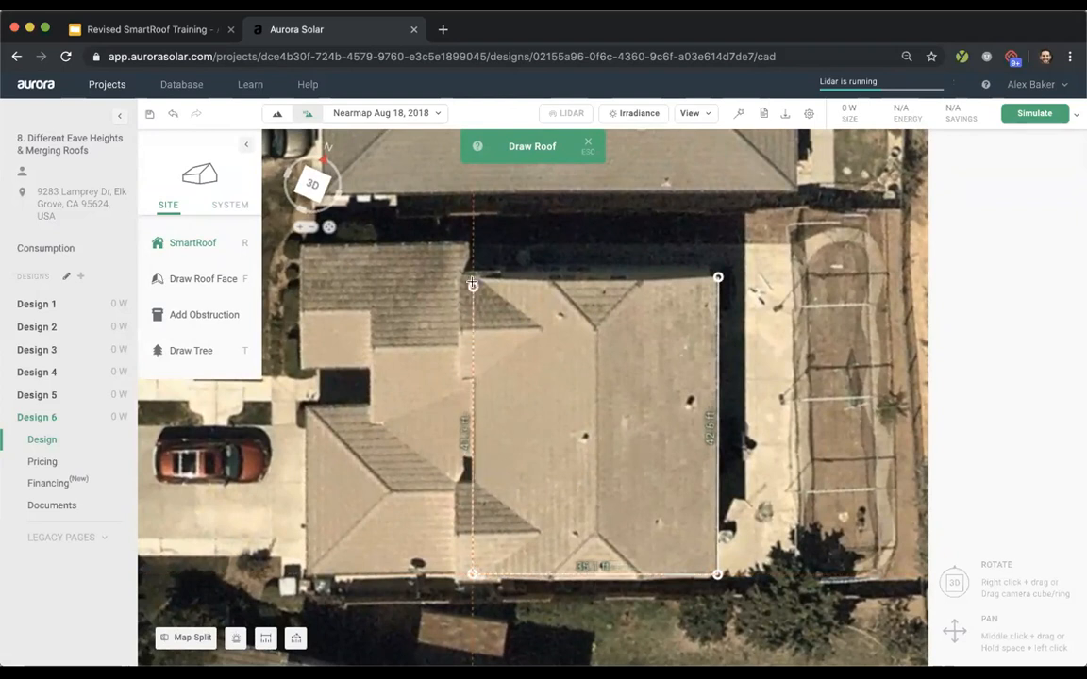
click(473, 277)
click(718, 277)
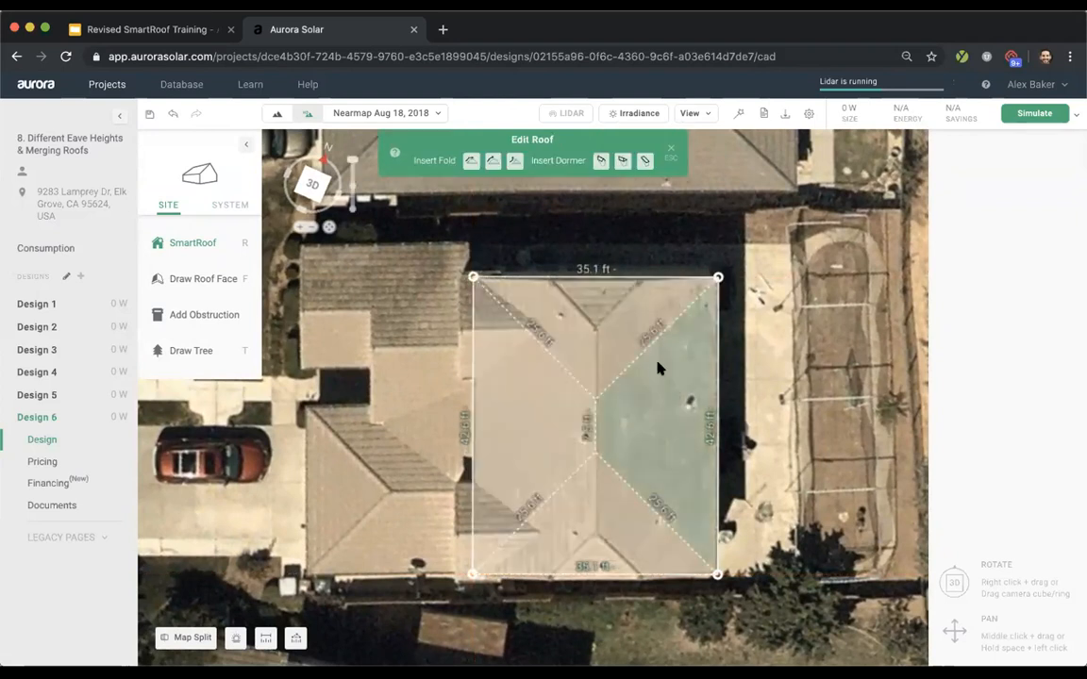
- Set the height of both 35.1 ft edges of the rectangular roof to 14 ft
scroll(601, 385, up, 3)
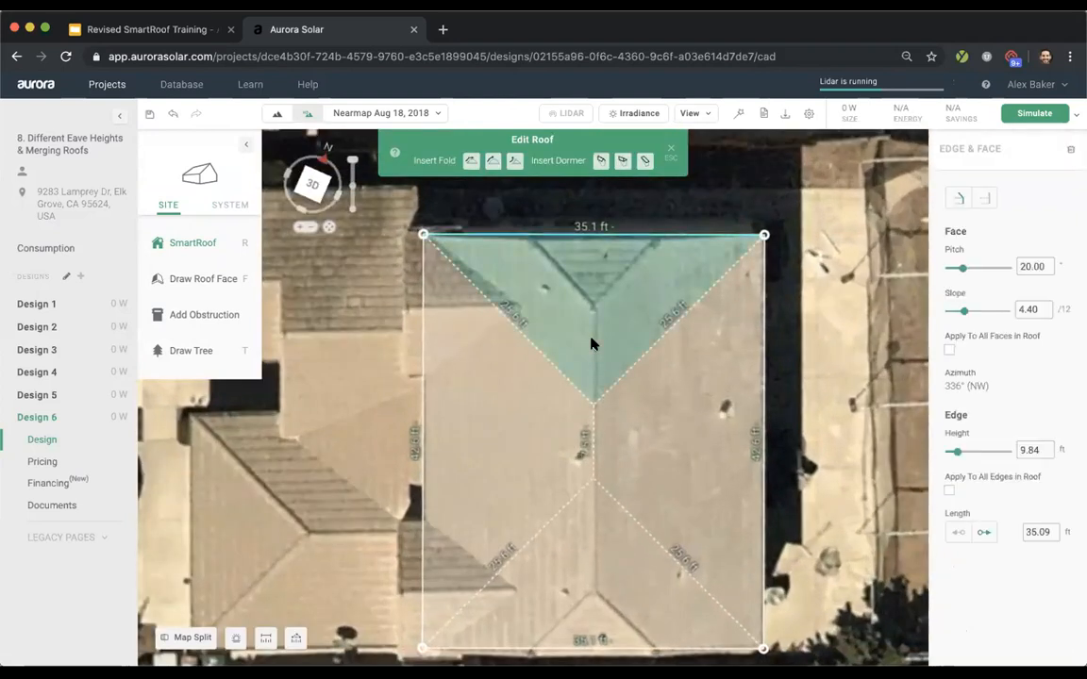
scroll(468, 425, down, 2)
click(1036, 449)
key(Up)
key(Up)
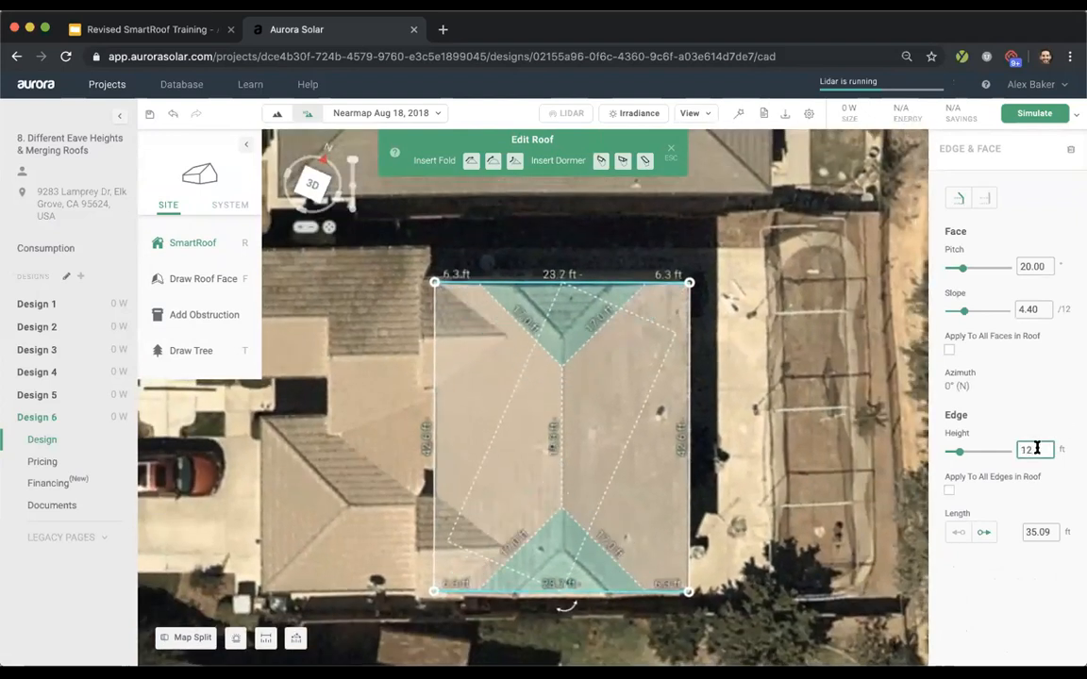
key(Up)
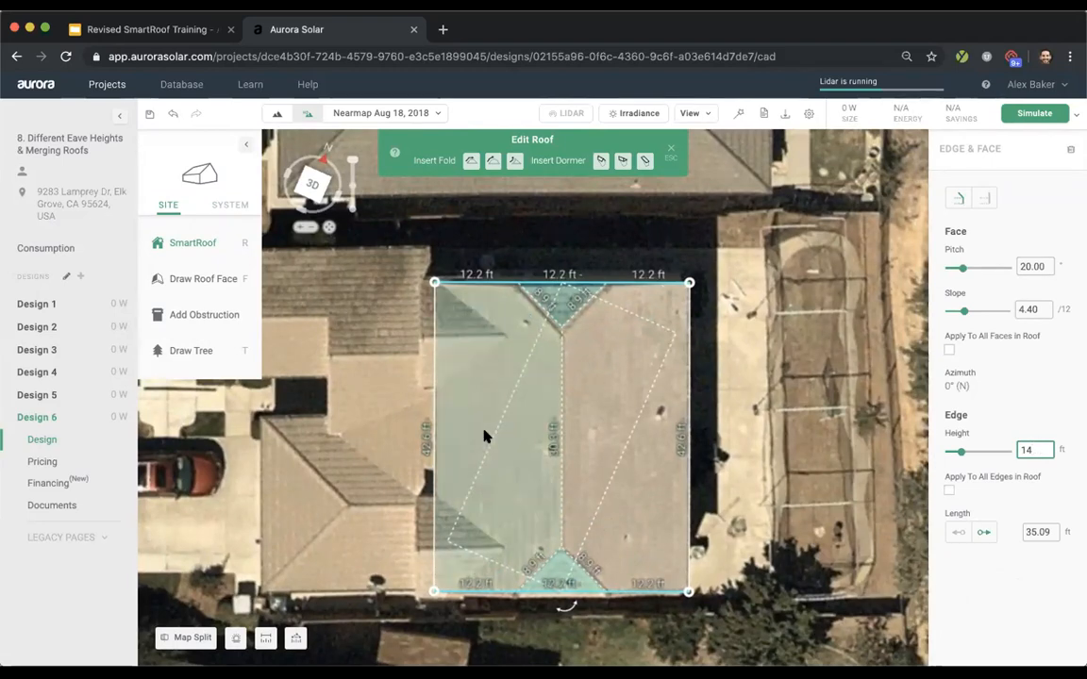
- Insert a gable dormer at the rear roof's front-left corner and fit its outline to the imagery, with a pitch of about 25°
right_drag(427, 383, 646, 458)
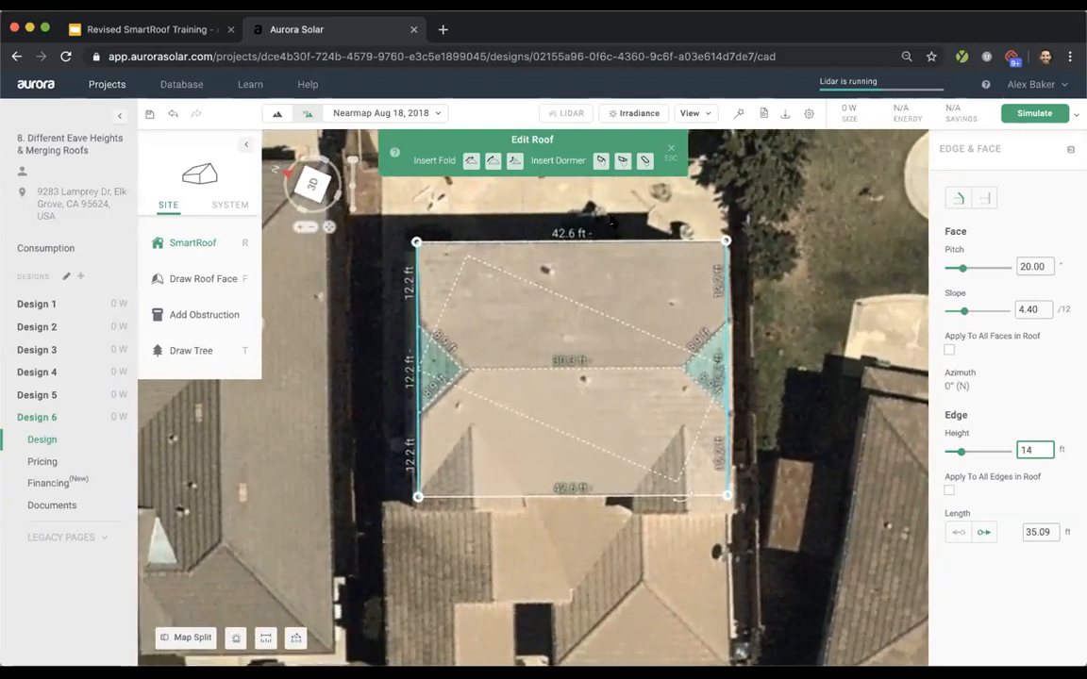
click(600, 164)
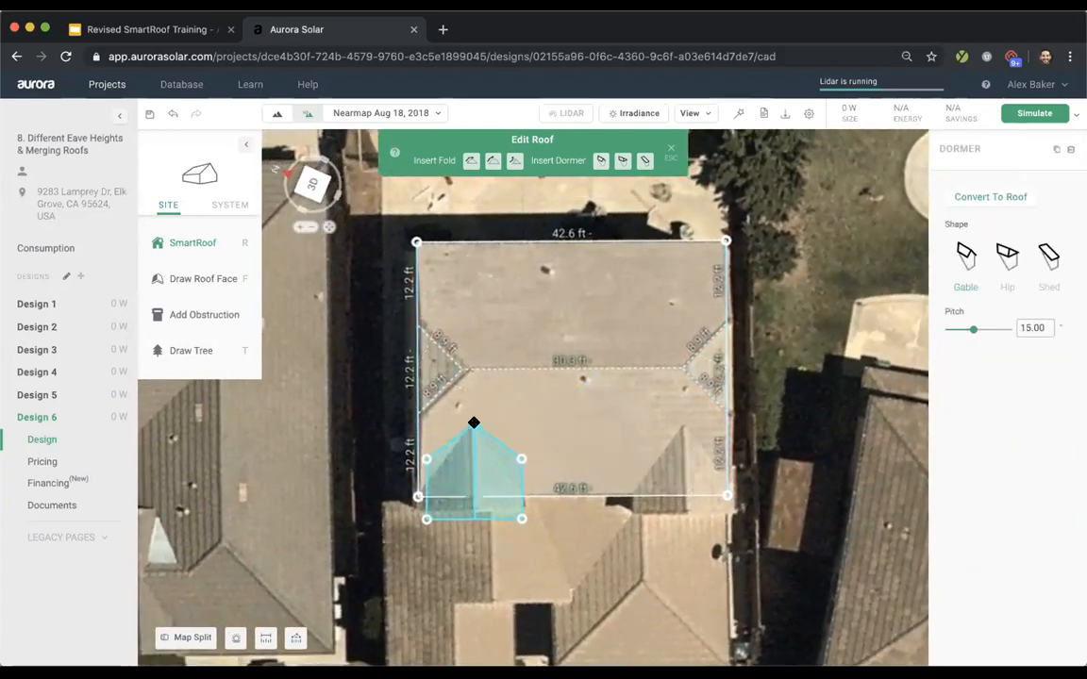
click(528, 515)
drag(526, 467, 492, 510)
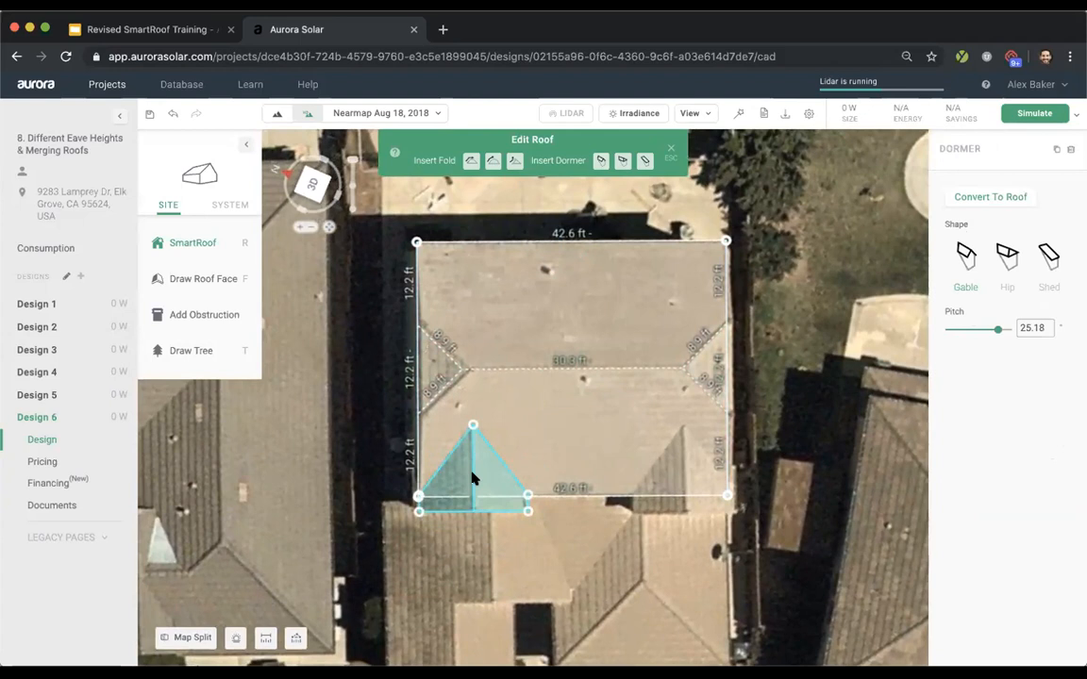
- Duplicate the gable dormer, align the copy with the front-right gable in the imagery, and finish editing the roof
click(1056, 149)
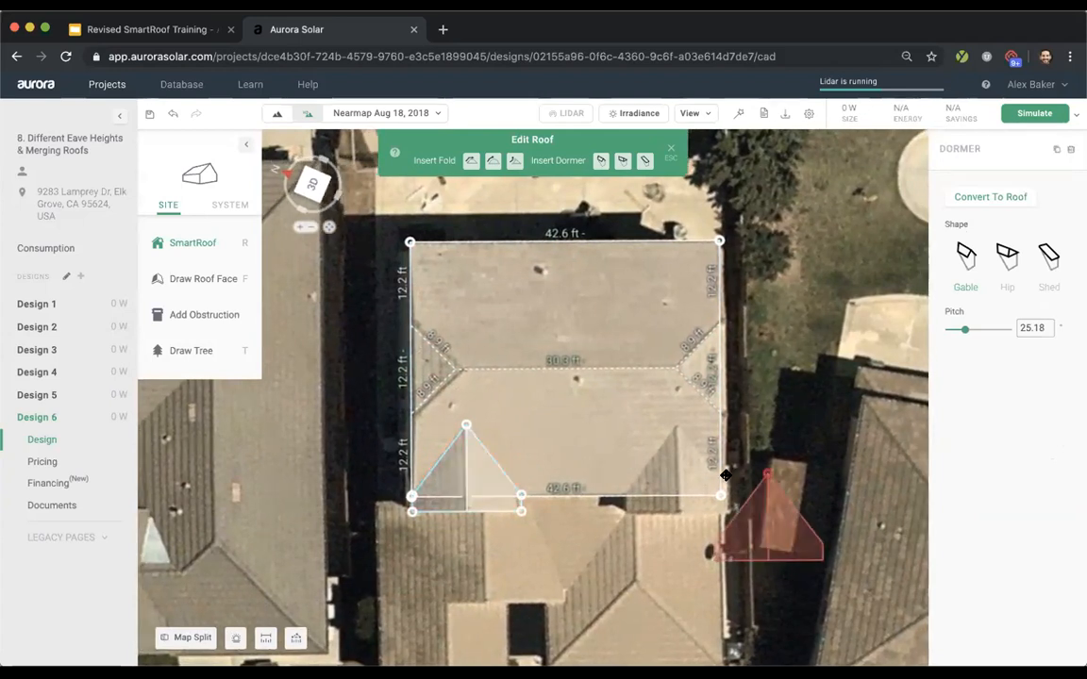
click(670, 427)
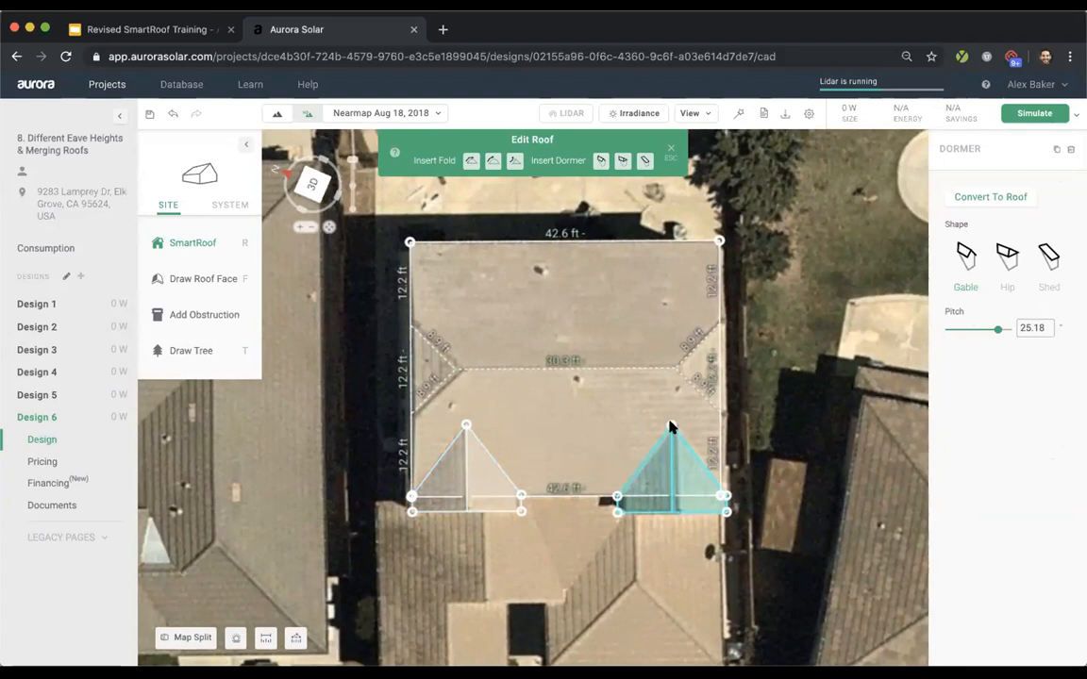
key(Right)
click(582, 564)
key(Escape)
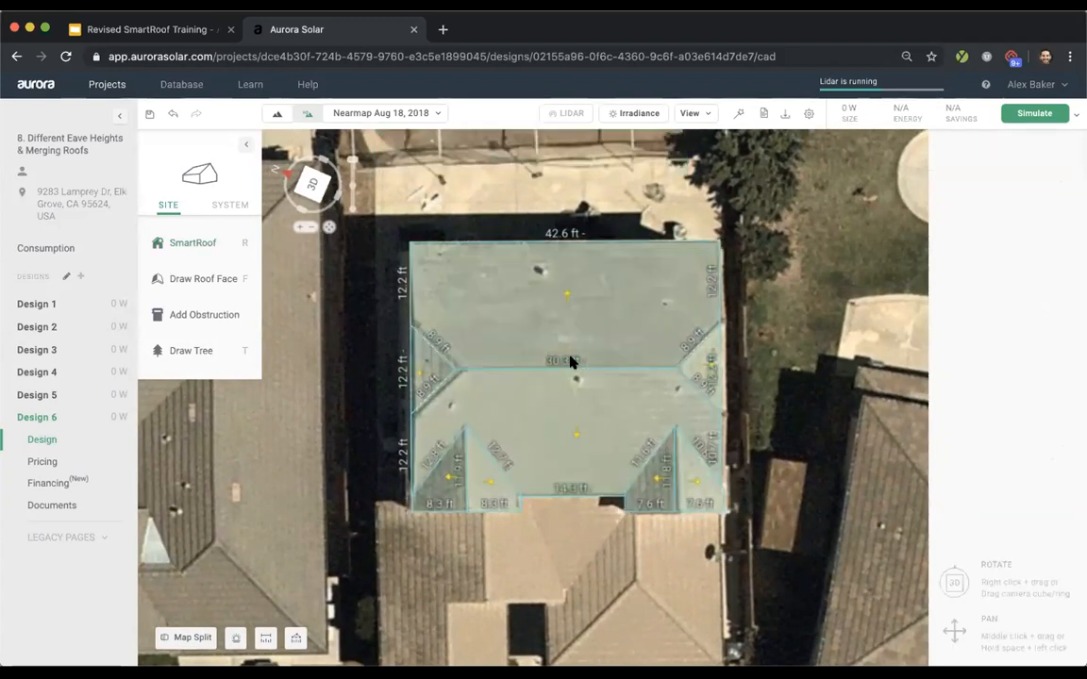
- Set the rear roof to 2 stories
click(573, 362)
click(1061, 399)
text(2)
click(735, 383)
scroll(534, 321, down, 3)
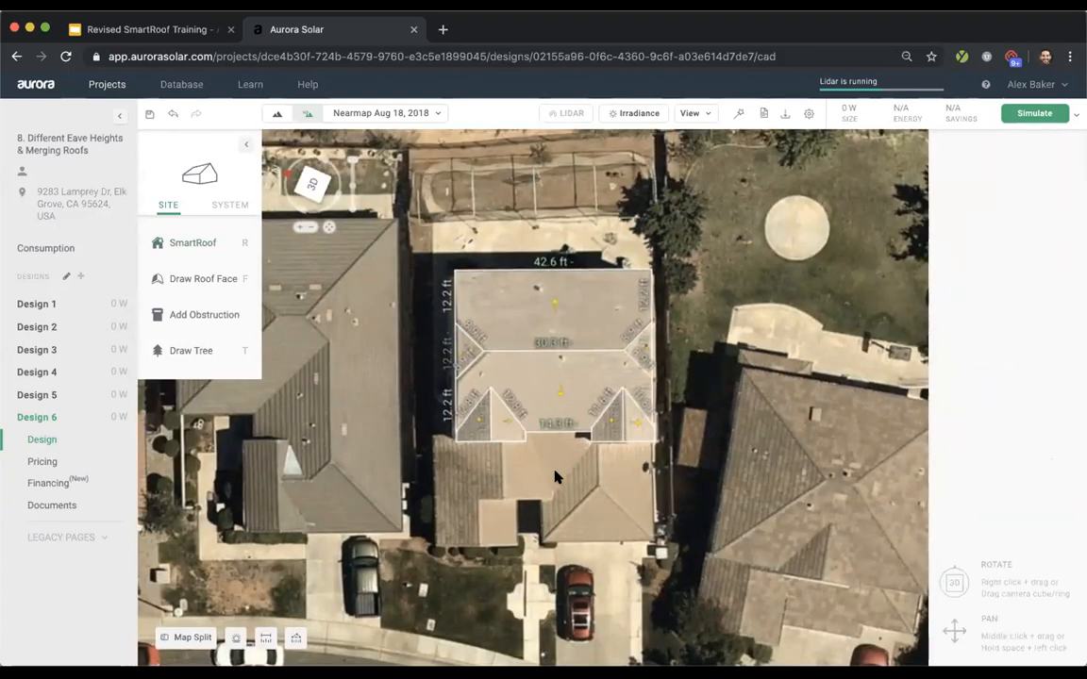
- Draw an L-shaped pitched SmartRoof over the front wing beside the garage, about 24.1 ft deep, 17.5 ft across the front and 26.9 ft across the rear
scroll(555, 476, up, 3)
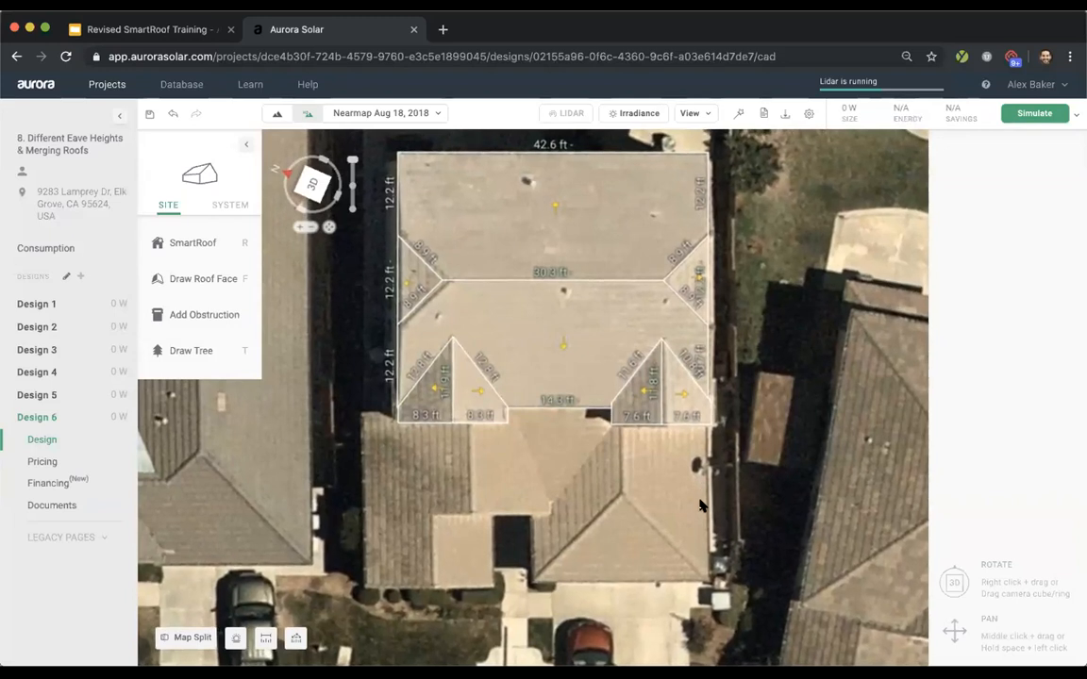
mouse_move(261, 242)
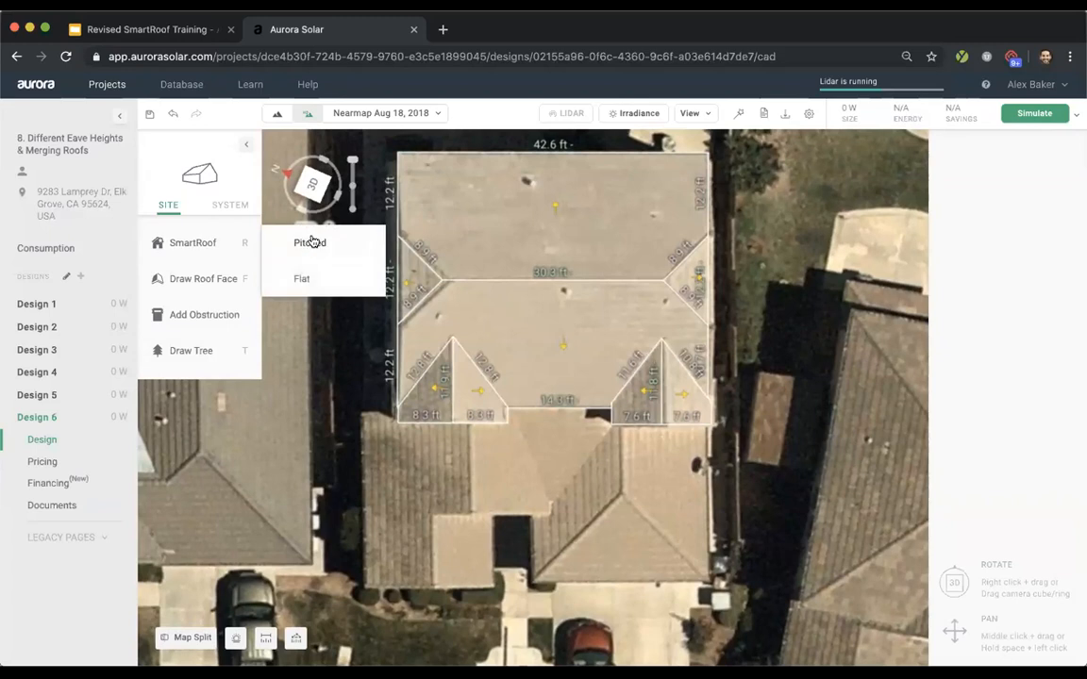
click(311, 242)
click(363, 412)
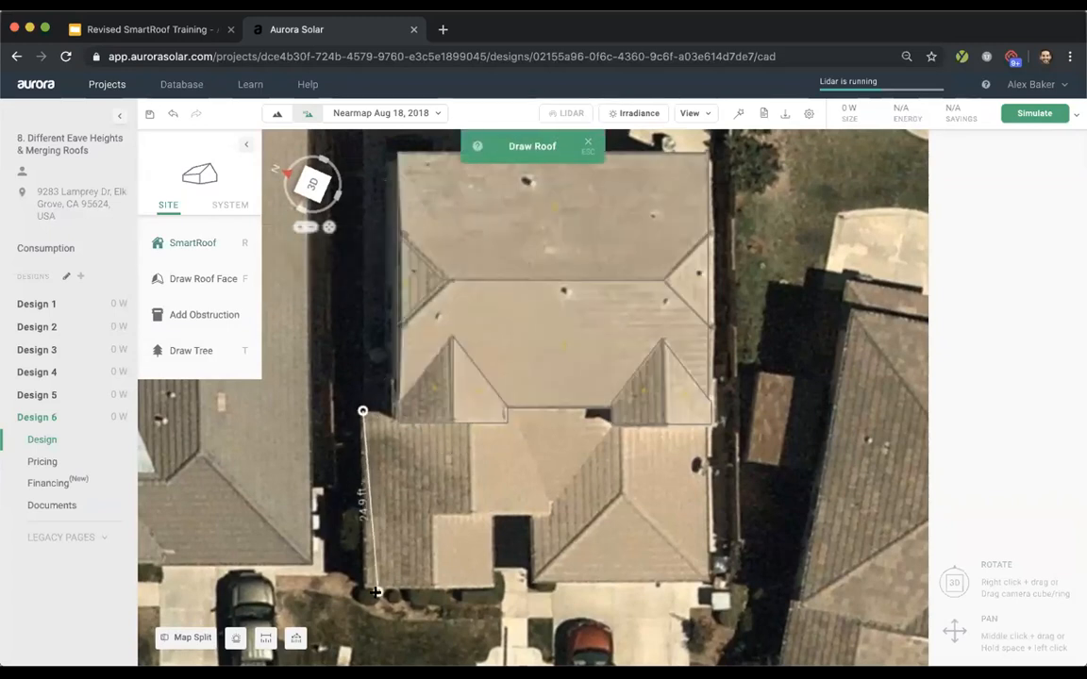
click(363, 586)
click(491, 586)
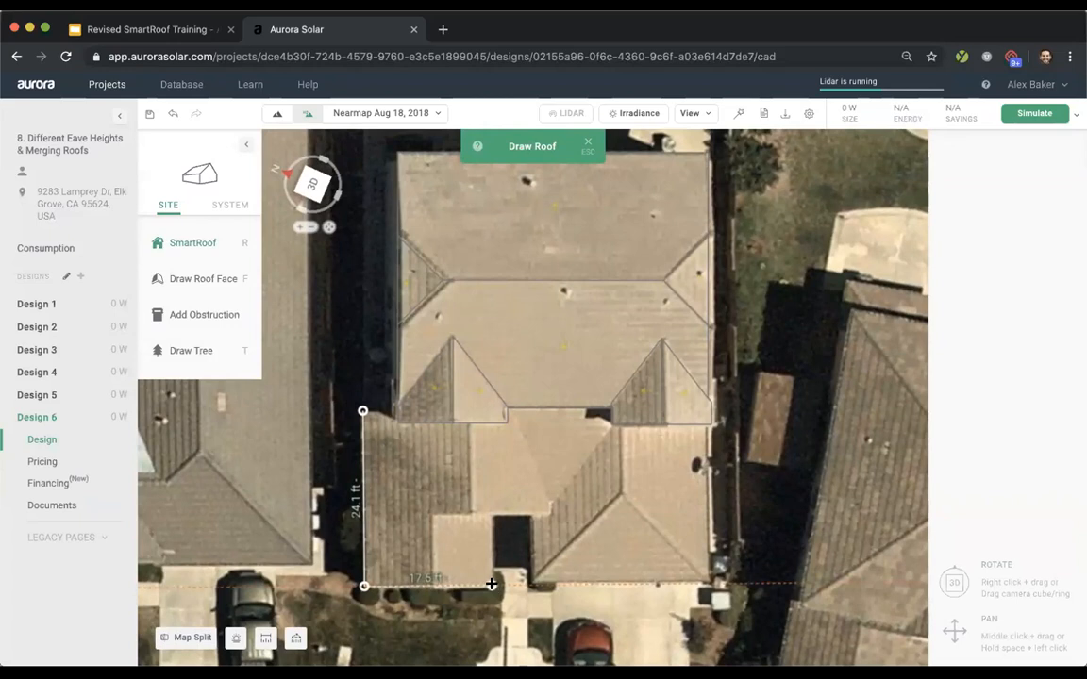
click(490, 516)
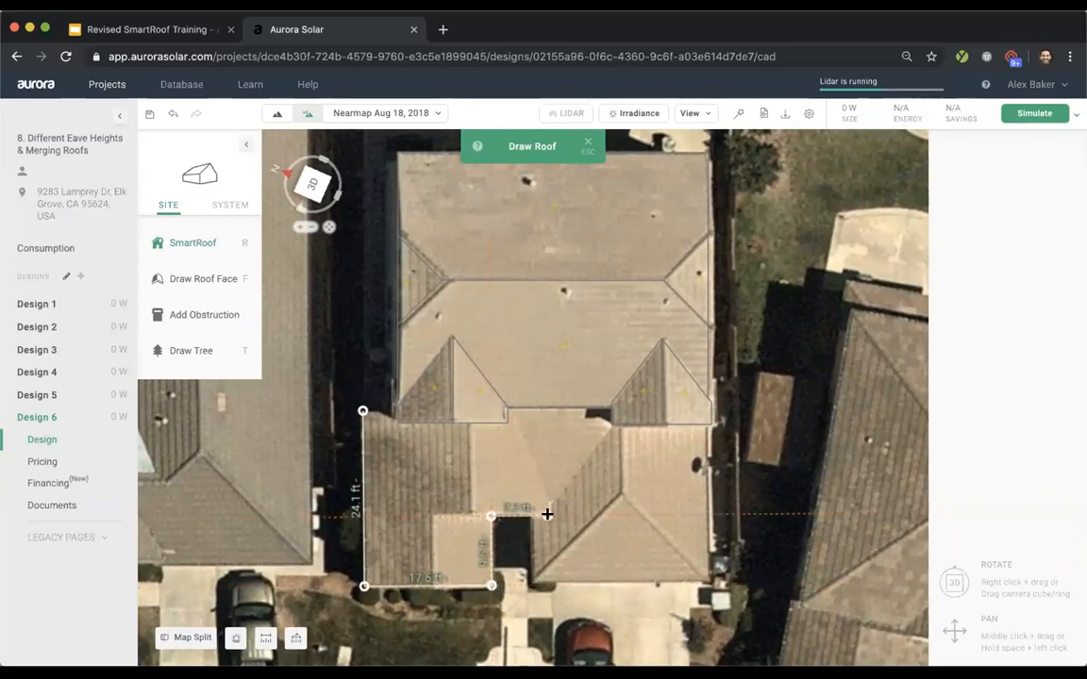
click(559, 515)
click(558, 410)
click(364, 411)
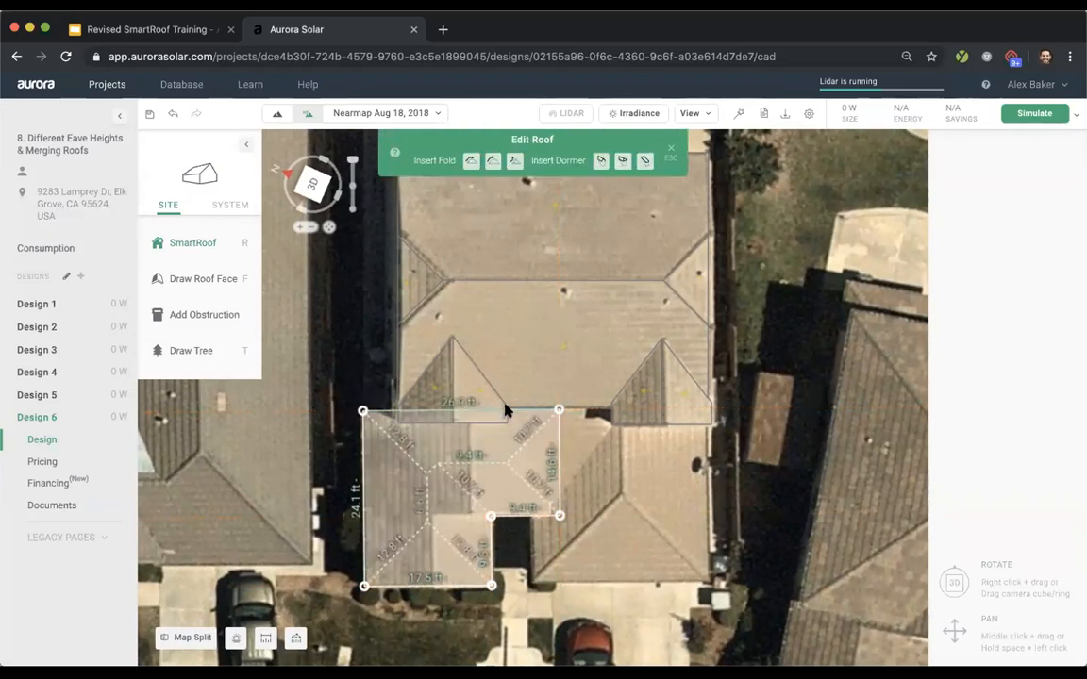
- Move the L-shaped roof's 26.9 ft rear edge back to the rear roof's eave, making the long side about 24.7 ft
click(513, 406)
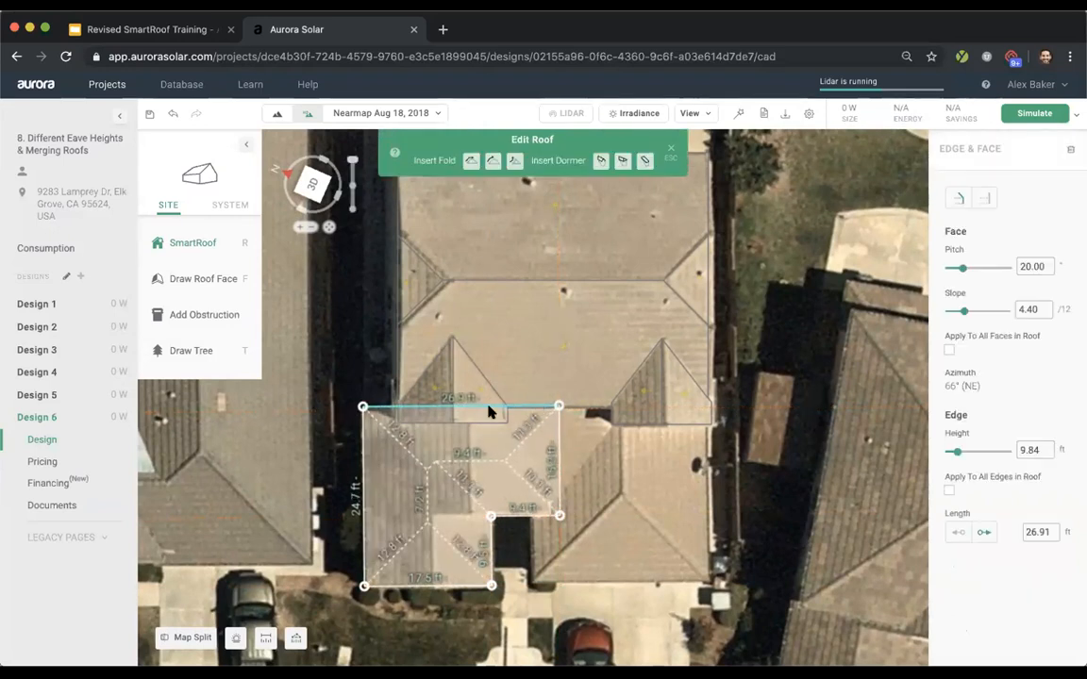
scroll(505, 429, up, 6)
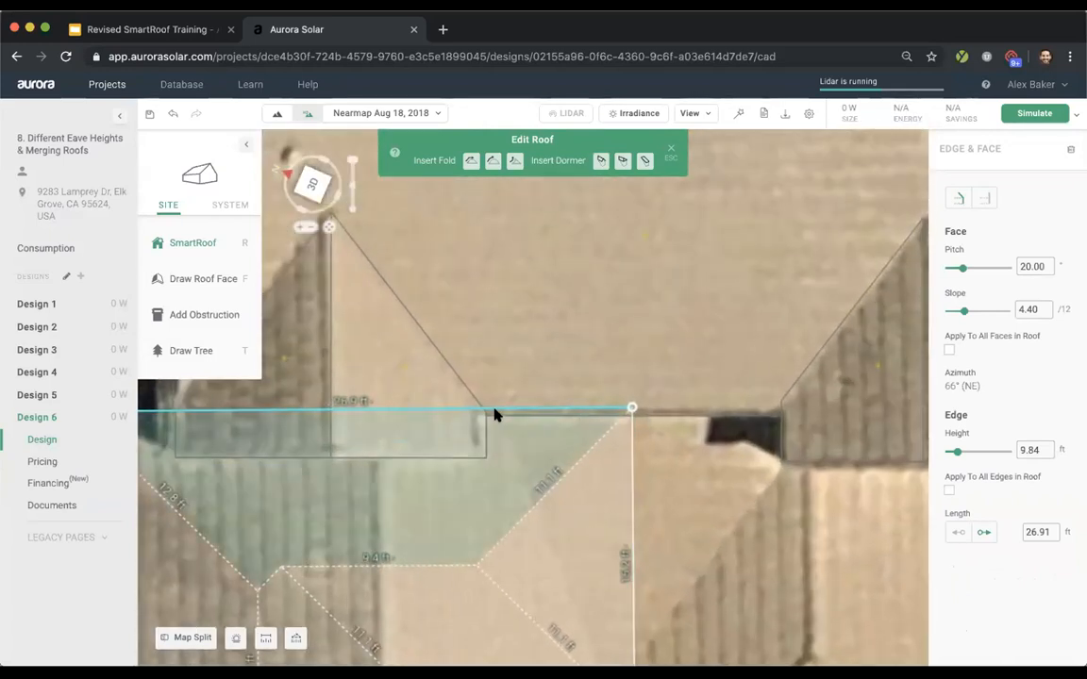
scroll(566, 401, down, 5)
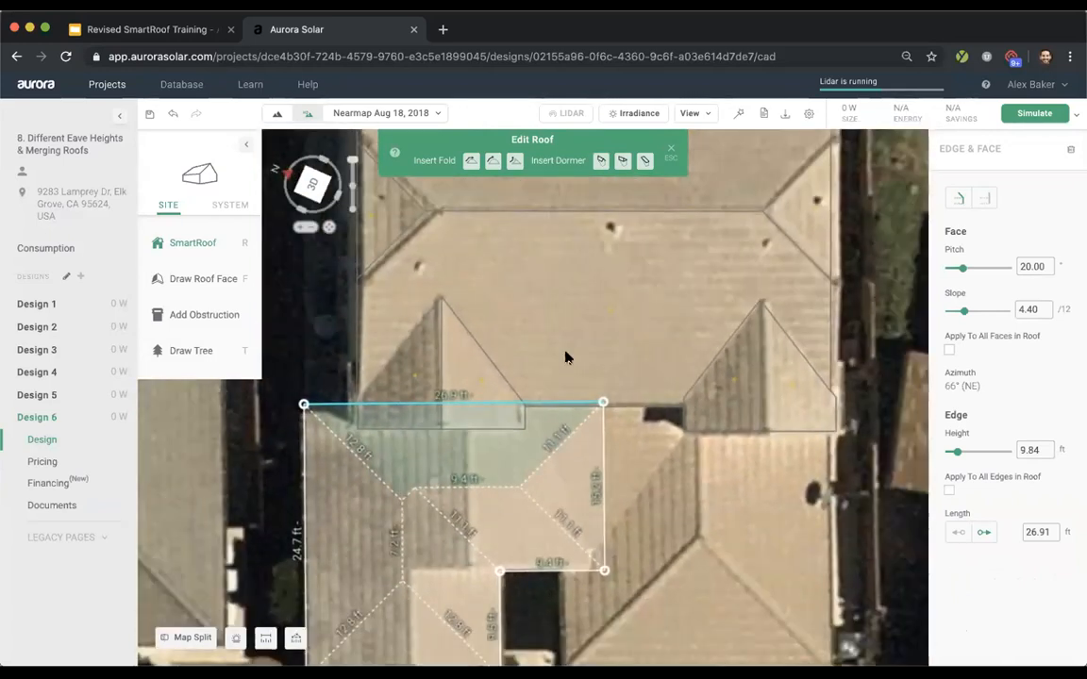
scroll(566, 355, down, 2)
scroll(439, 578, up, 2)
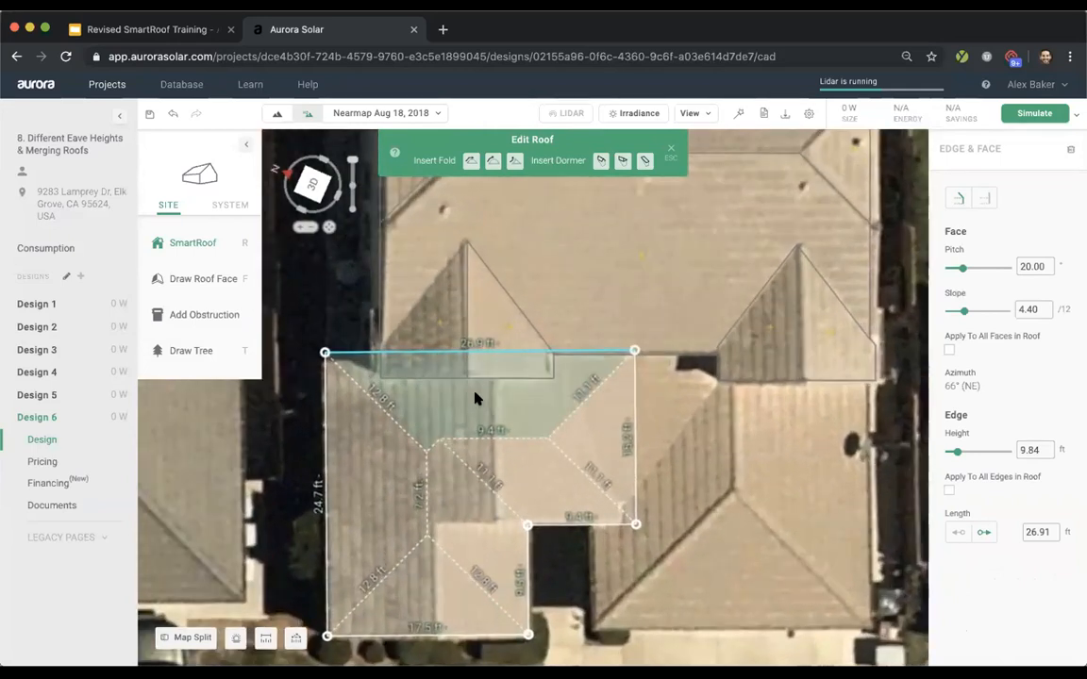
- Convert the L-shaped roof's rear, 9.4 ft and 17.5 ft edges to gable walls and align its ridges with the imagery
click(984, 197)
click(578, 475)
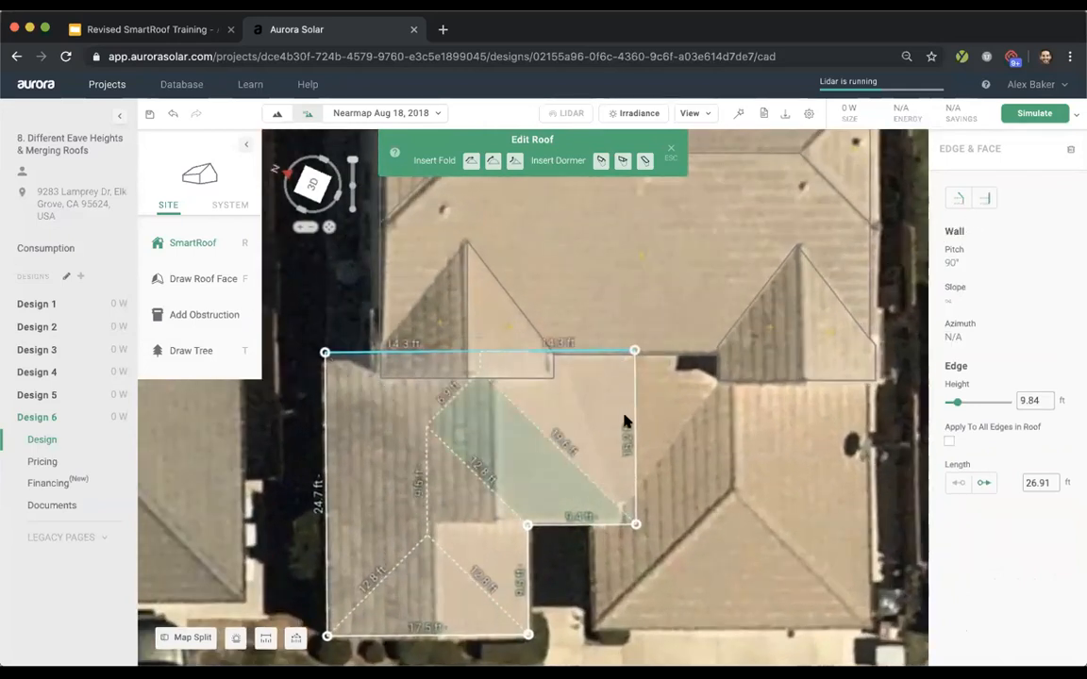
click(981, 199)
click(432, 589)
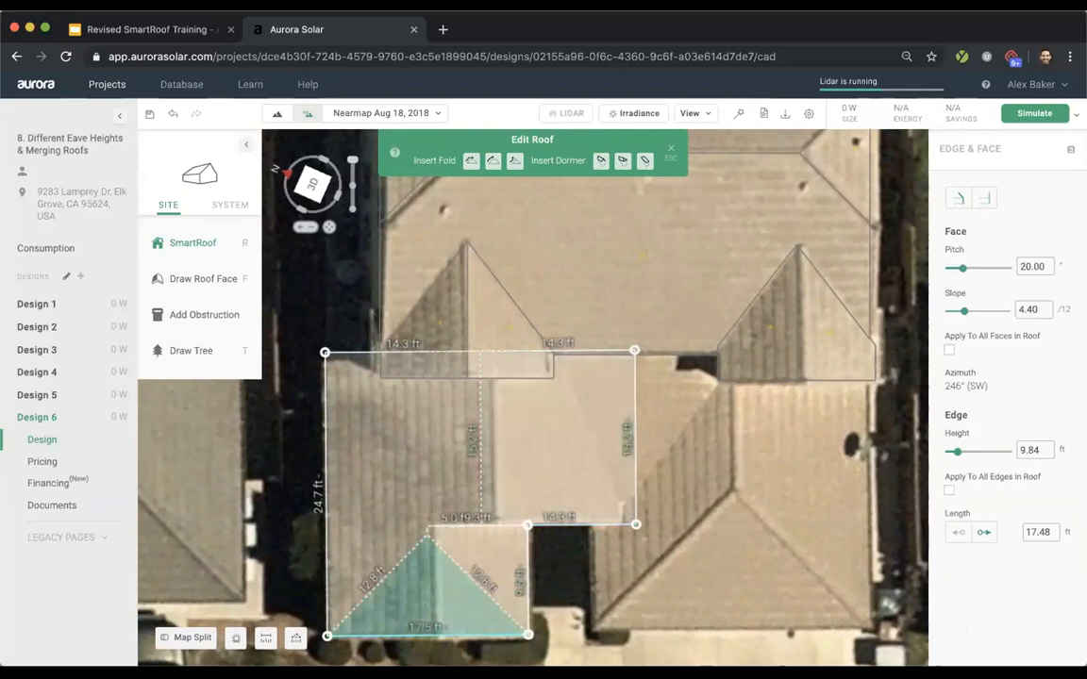
click(981, 199)
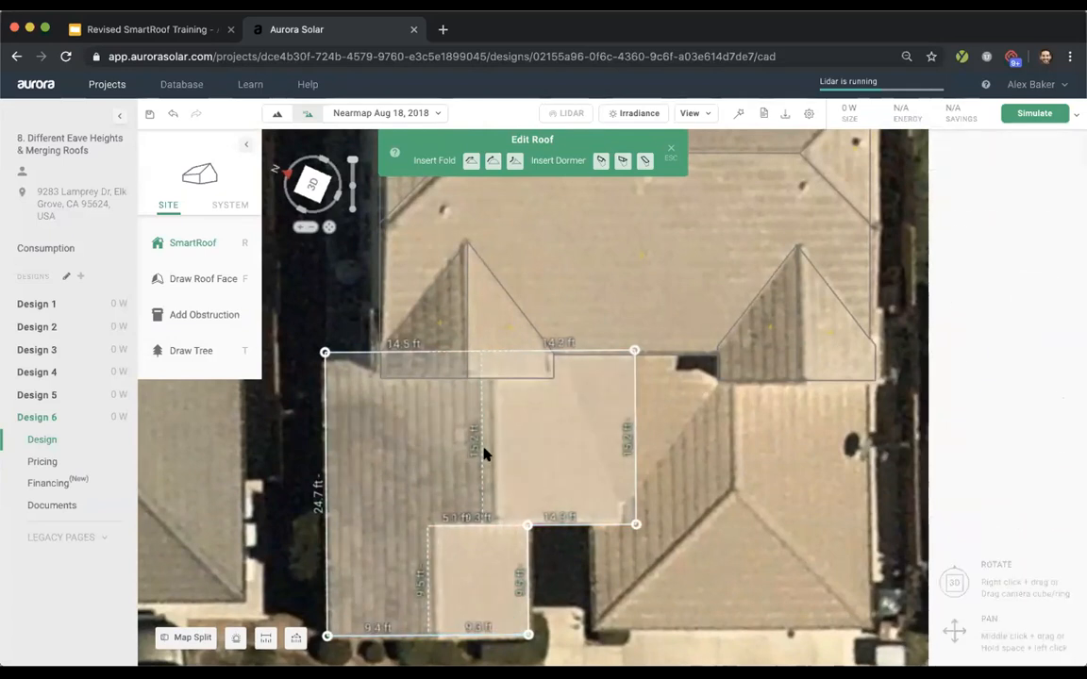
scroll(494, 446, down, 3)
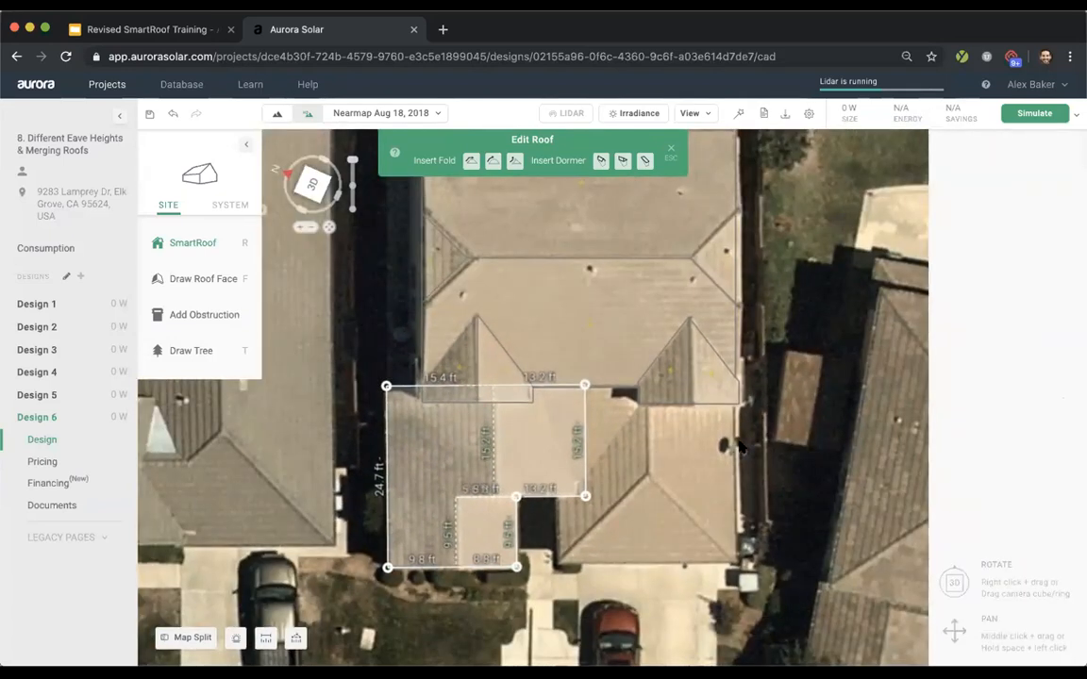
key(Escape)
- Draw a rectangular pitched SmartRoof over the garage section, about 24.4 ft by 26 ft, overlapping the rear roof
right_drag(582, 536, 596, 287)
right_drag(422, 326, 523, 570)
key(c)
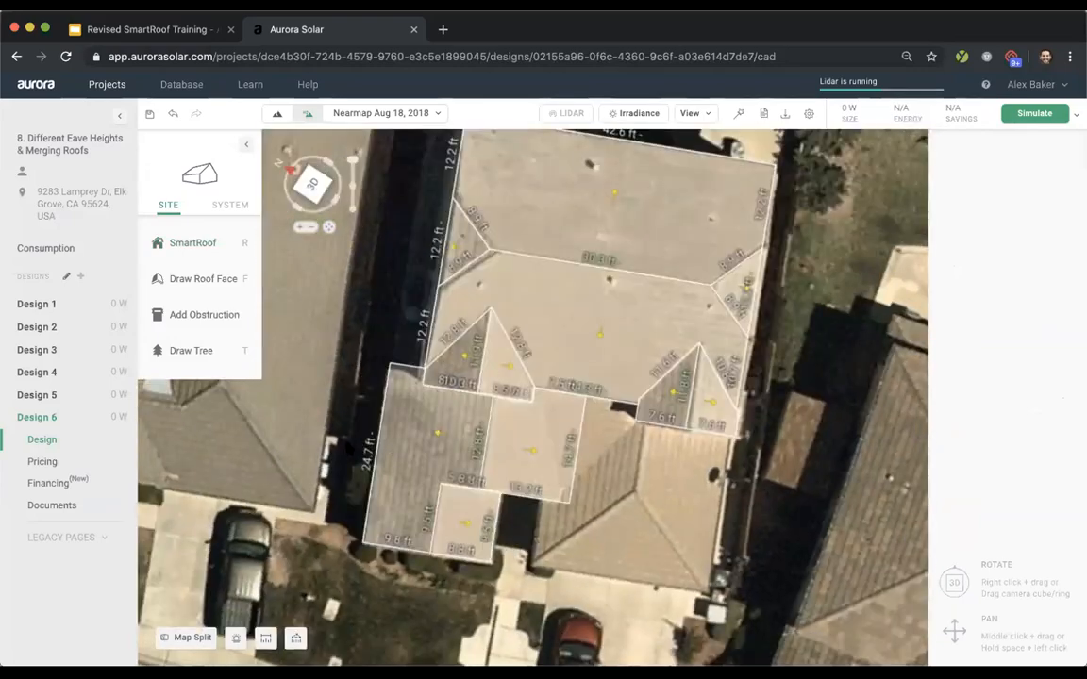
mouse_move(239, 242)
click(310, 243)
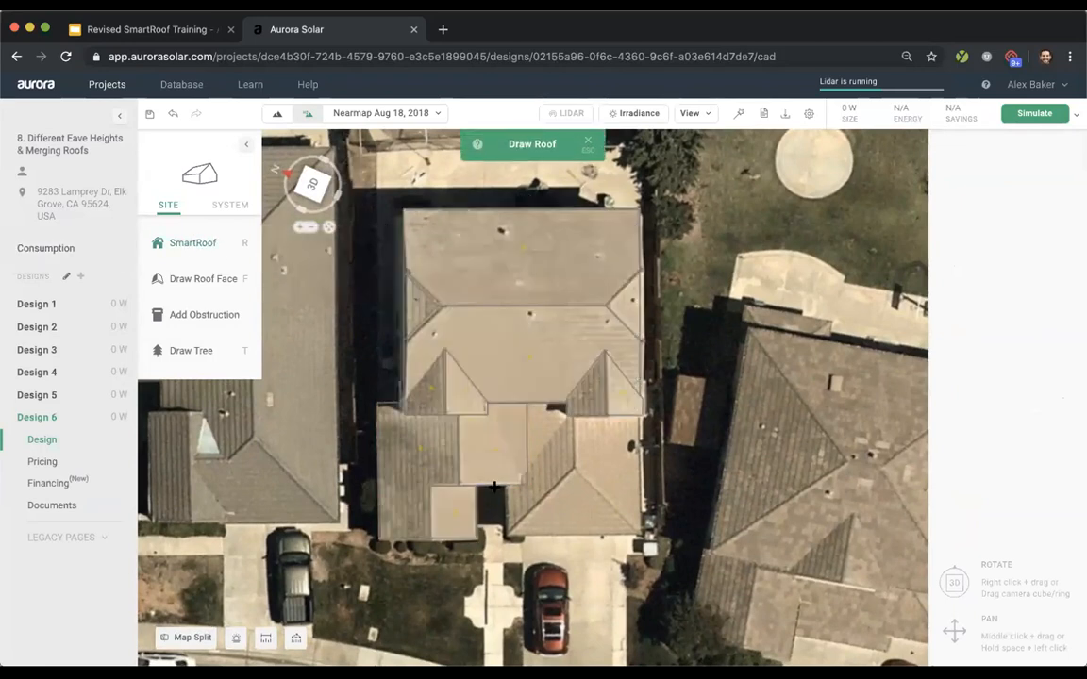
click(506, 534)
click(641, 535)
click(641, 389)
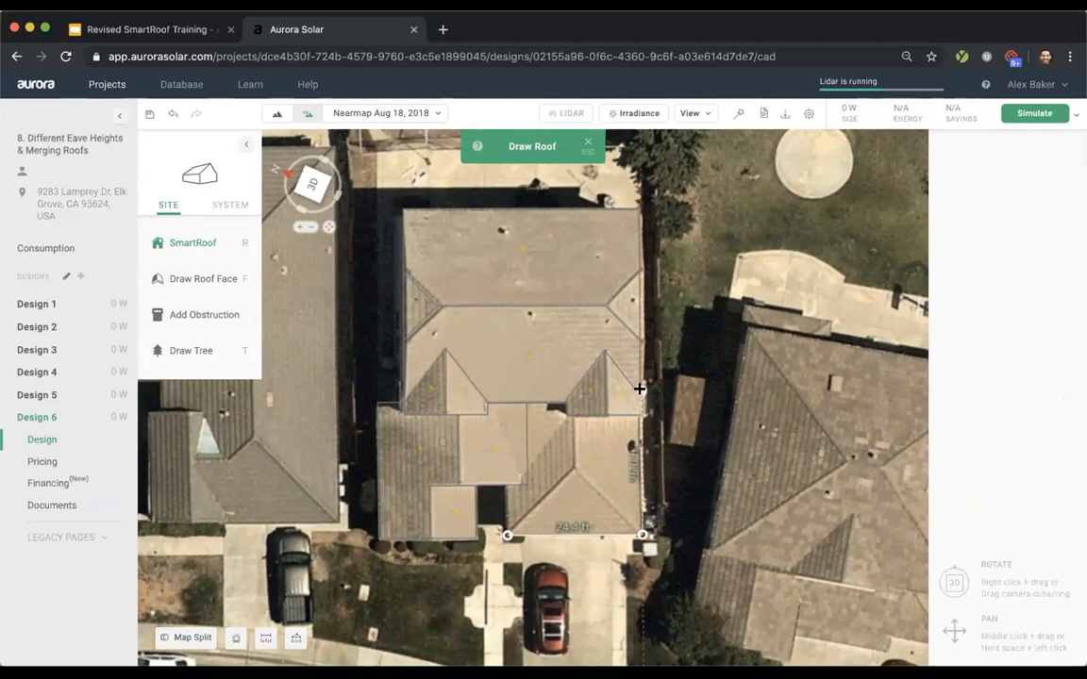
click(506, 390)
click(507, 535)
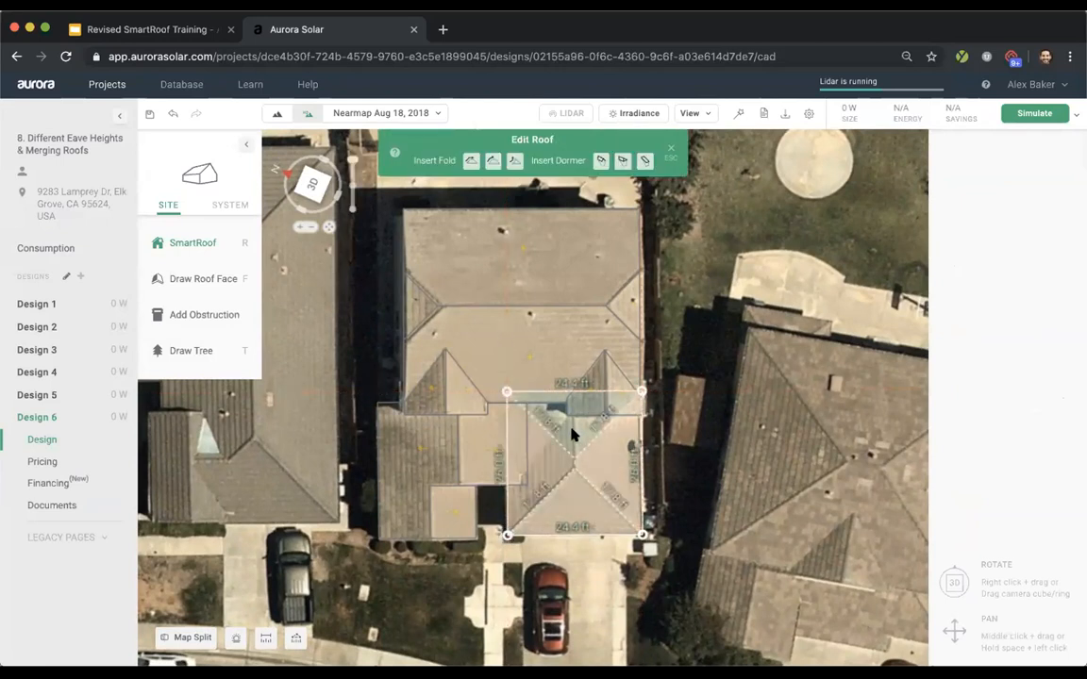
- Convert the garage roof's rear edge to a gable wall so its ridge runs into the rear roof
click(572, 433)
click(984, 198)
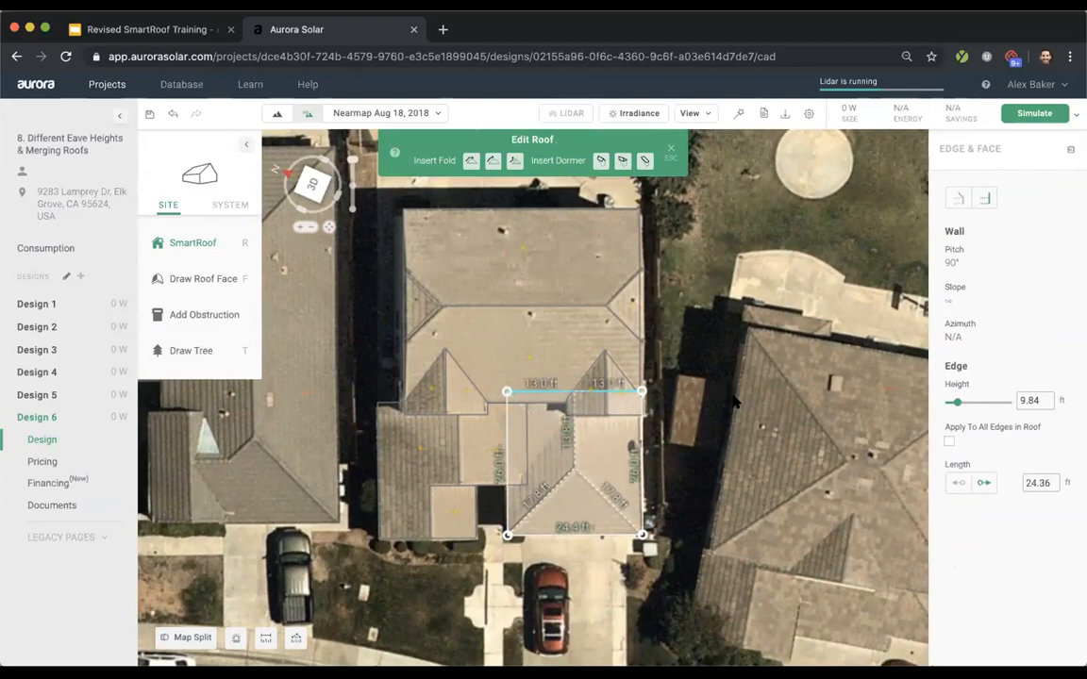
key(Escape)
- Check the merged roofs from an angled view and save the design
right_drag(699, 479, 637, 295)
click(310, 185)
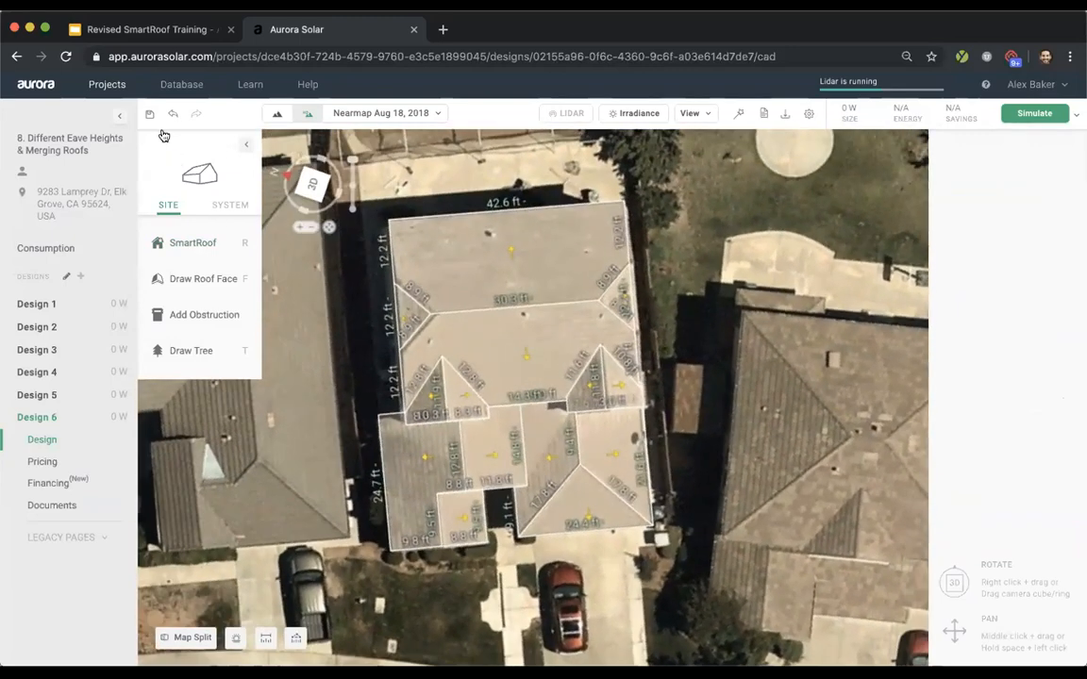
click(149, 113)
- Return to the project list and open the "9 & 10 Advanced Roofs" project
click(108, 86)
scroll(150, 434, down, 5)
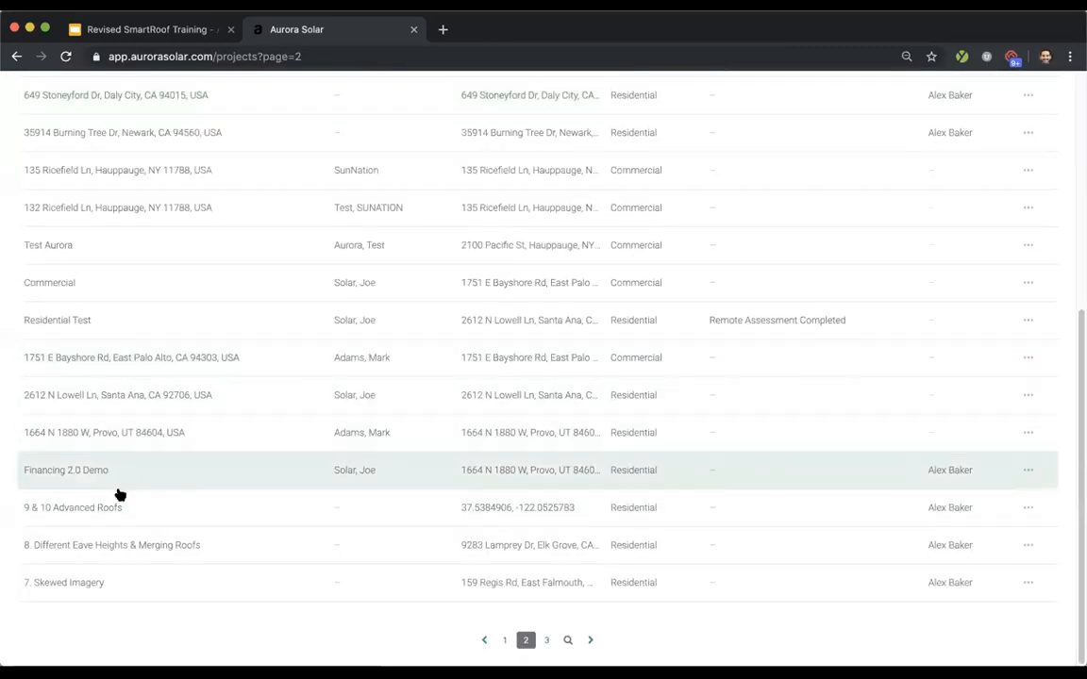
click(116, 506)
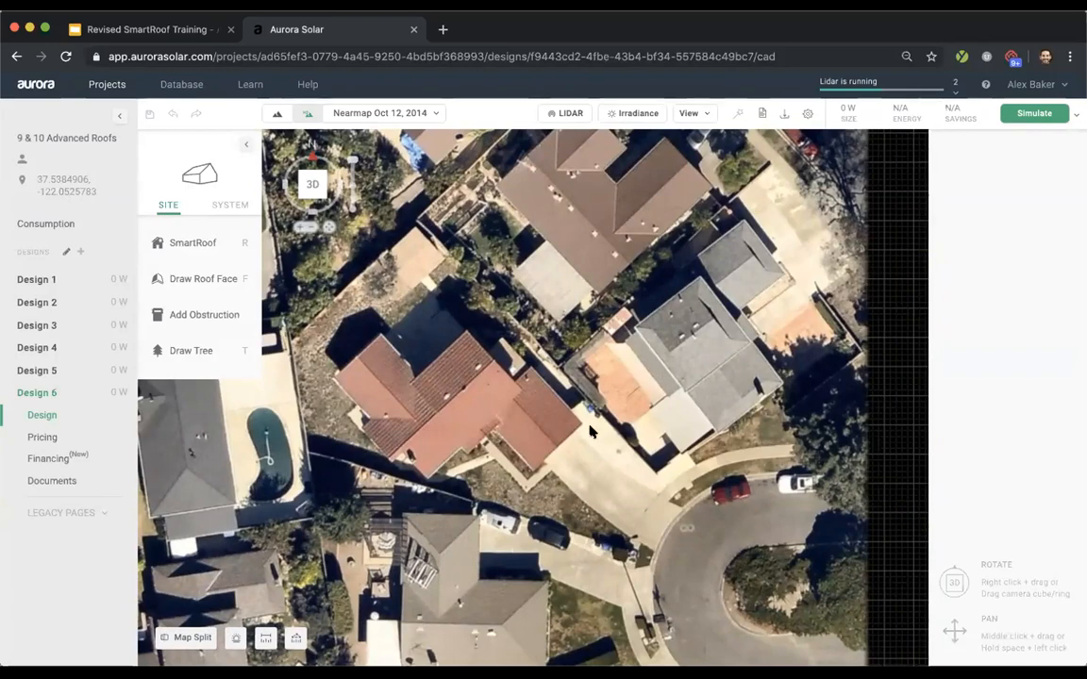
- Show the split map view and examine the red-roofed house's roof sections in the oblique aerial imagery from several sides
scroll(422, 436, up, 3)
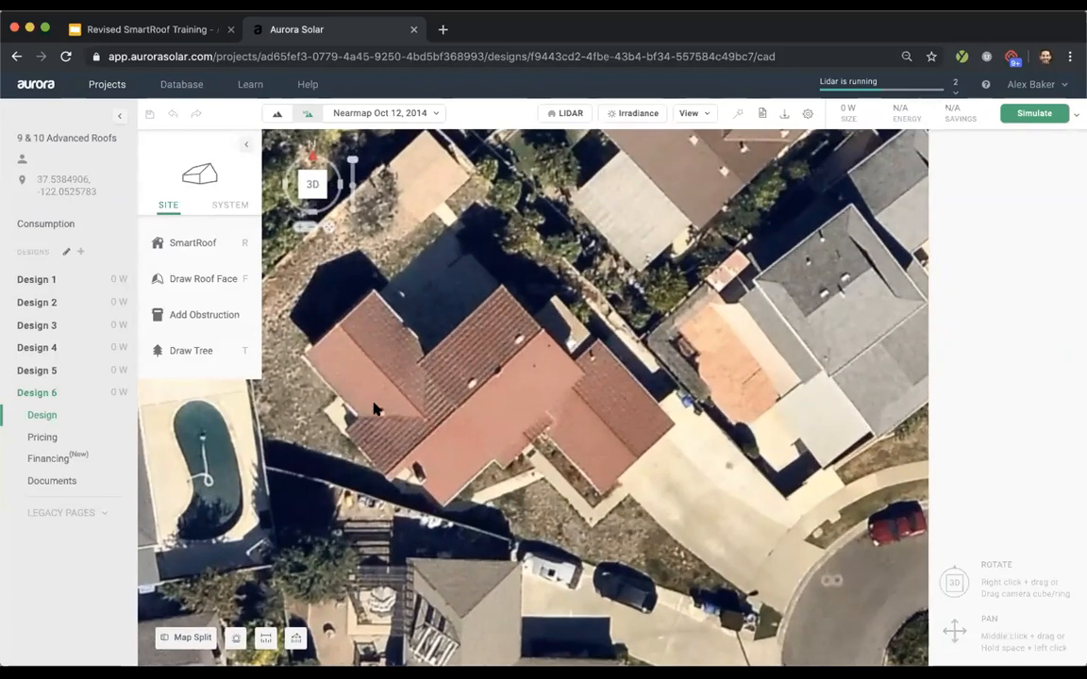
click(186, 638)
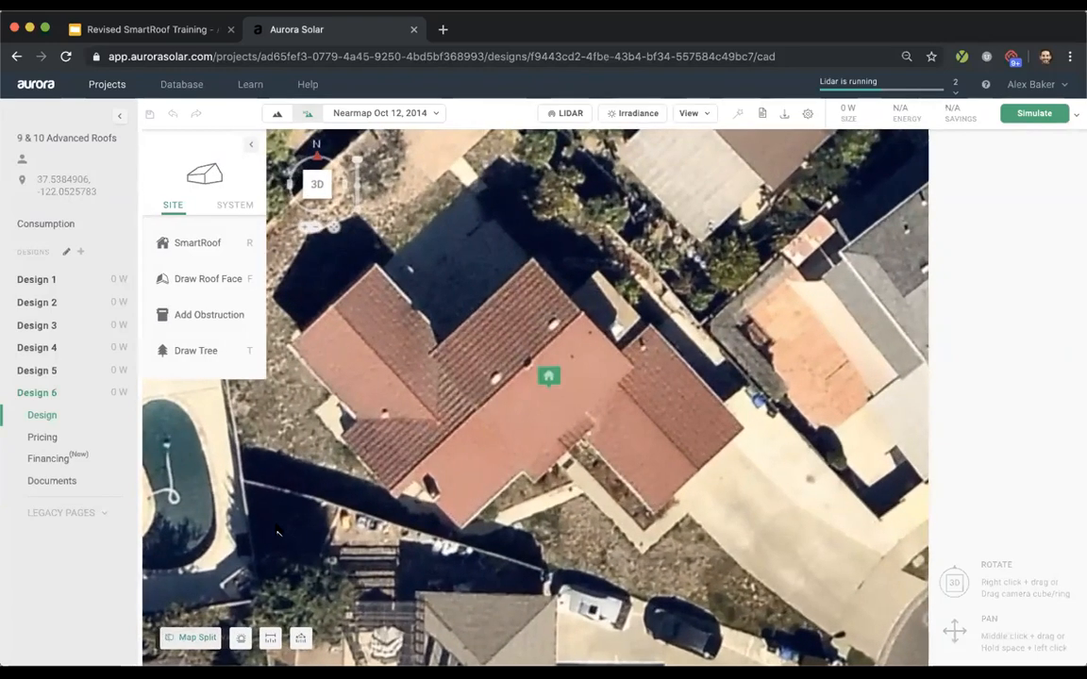
scroll(310, 368, up, 3)
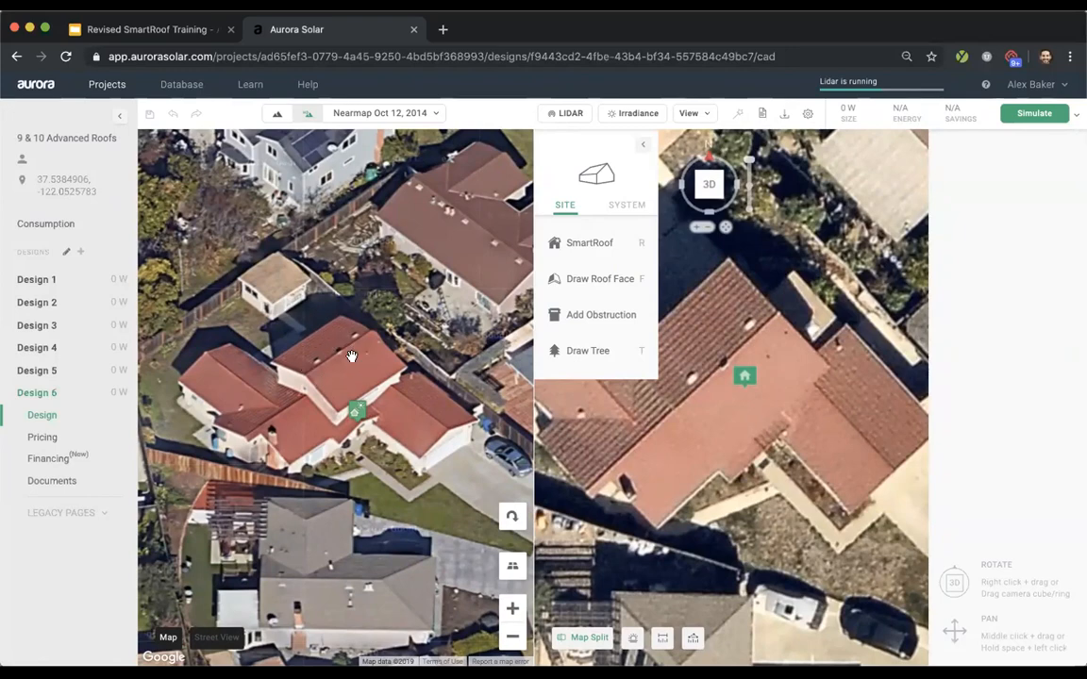
click(509, 517)
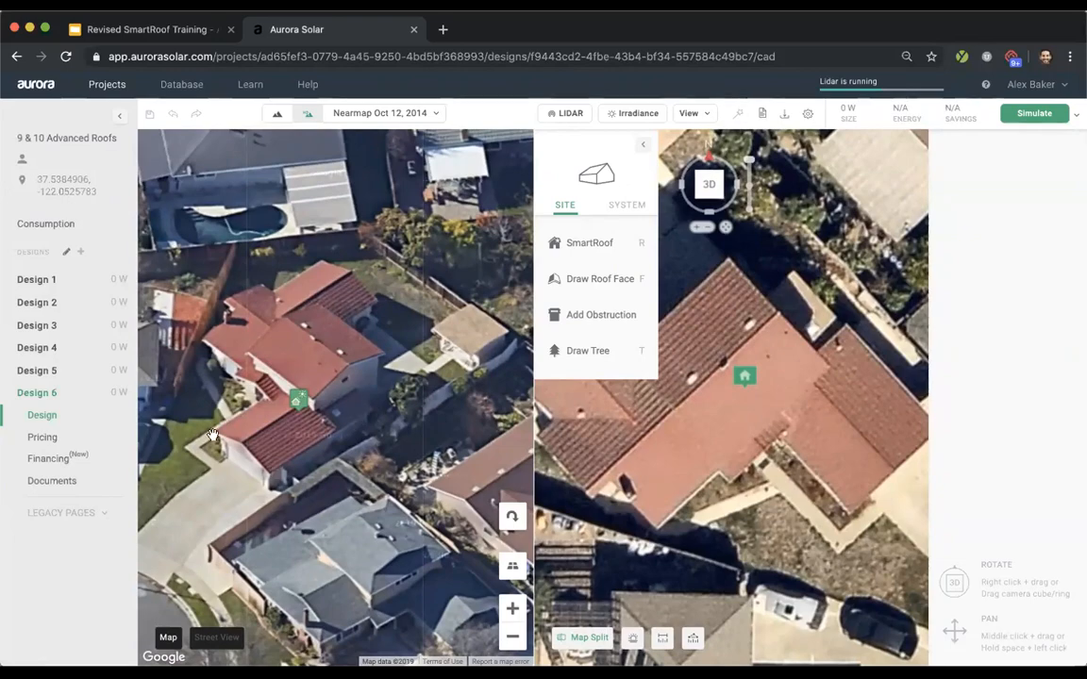
click(511, 517)
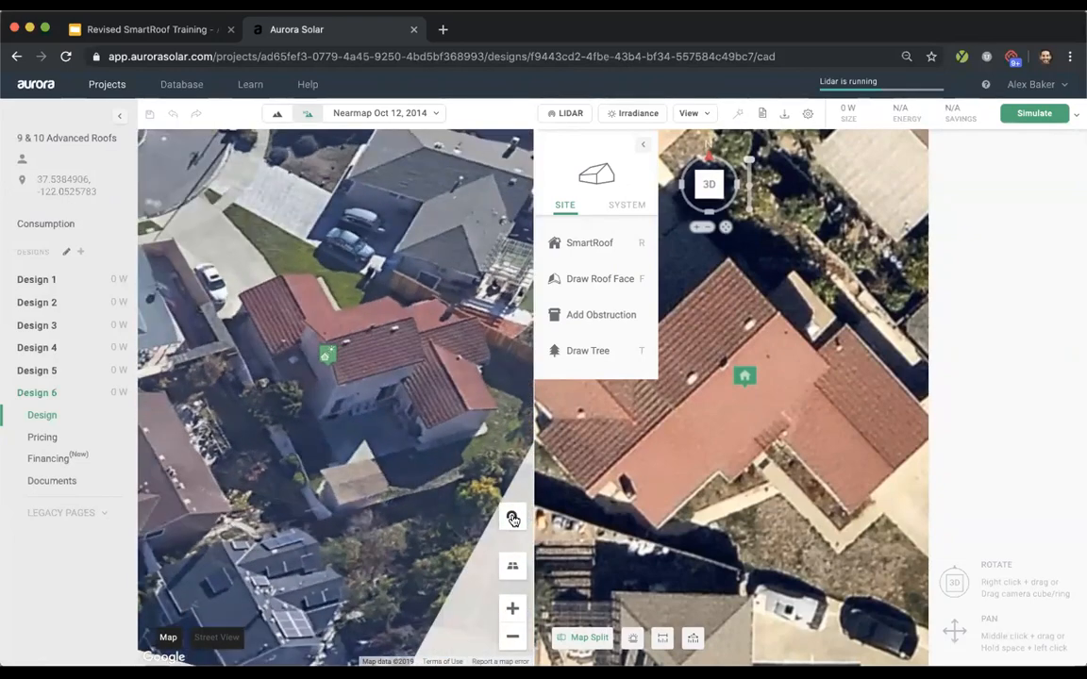
click(511, 517)
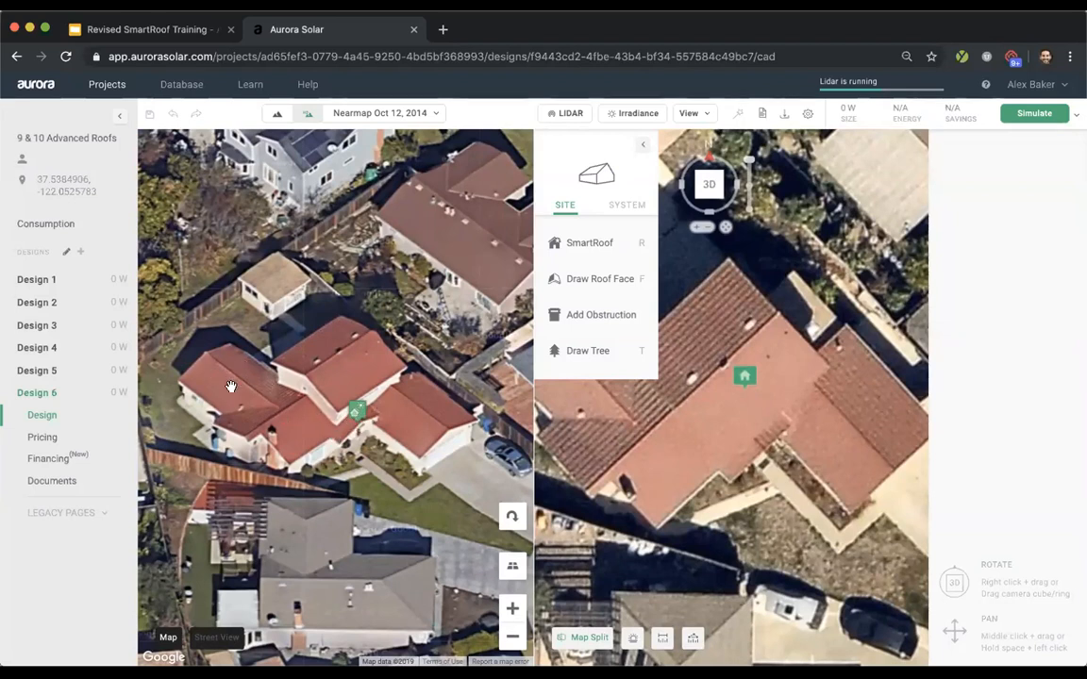
- Hide the split map view and outline a pitched SmartRoof about 26 by 28.1 ft over the red-roofed house's raised central section
click(584, 638)
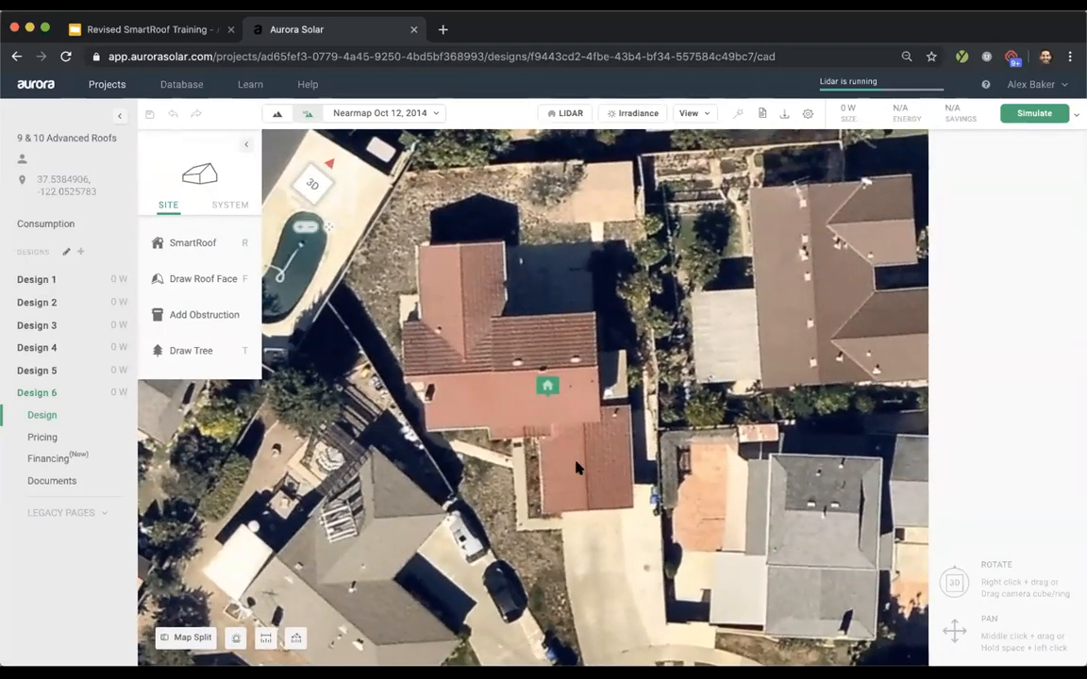
scroll(539, 382, up, 5)
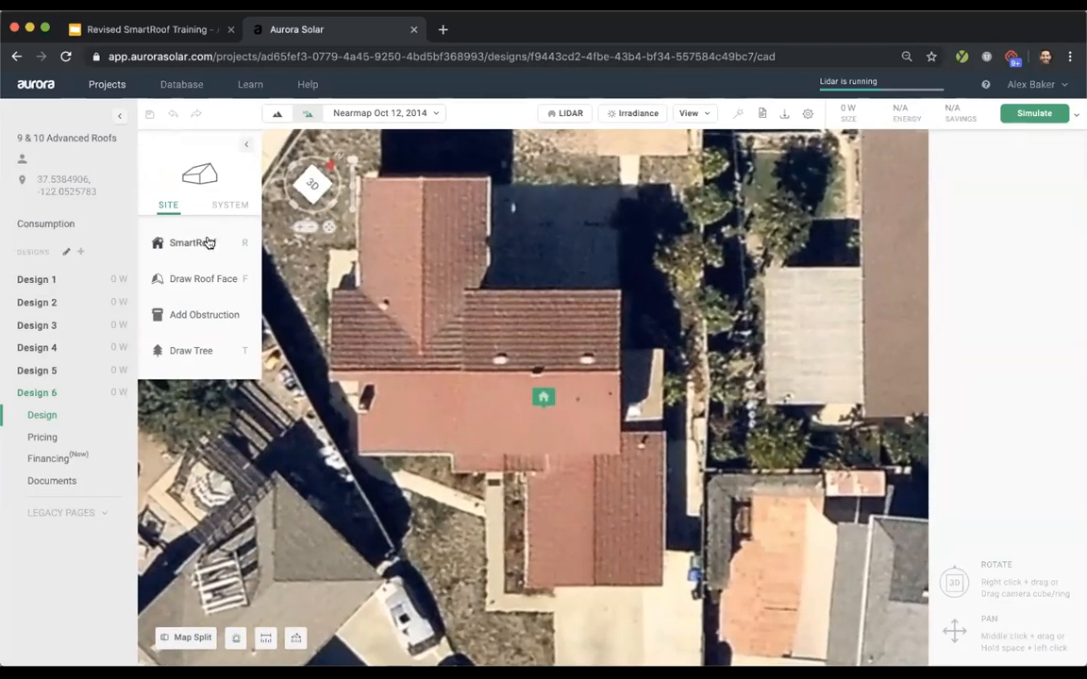
mouse_move(209, 242)
click(309, 245)
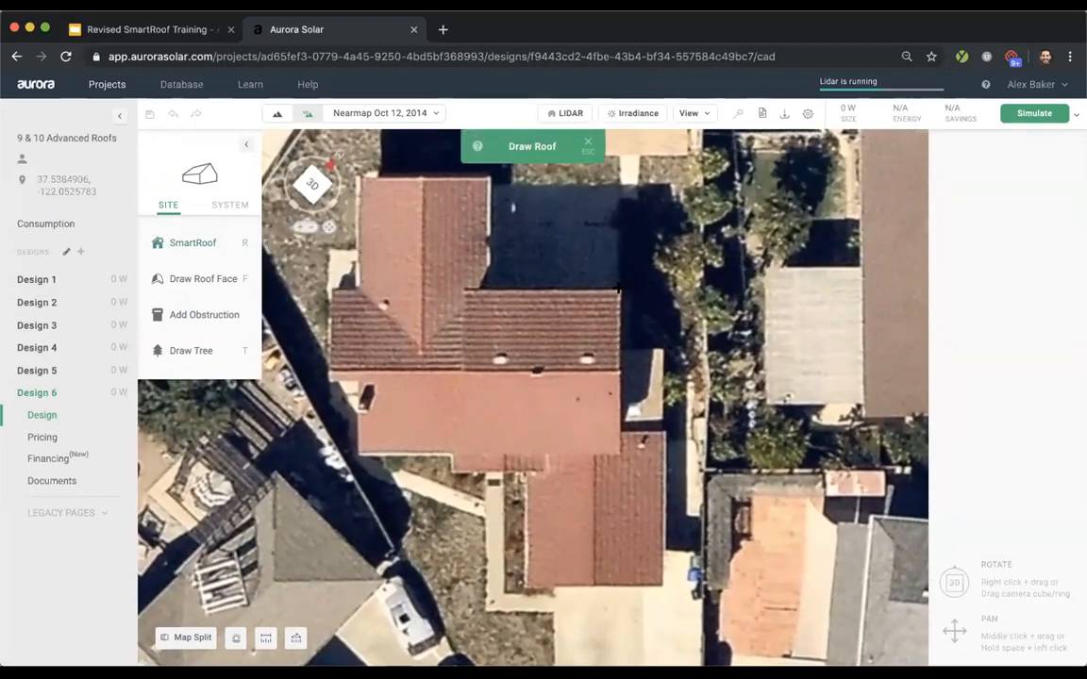
click(618, 290)
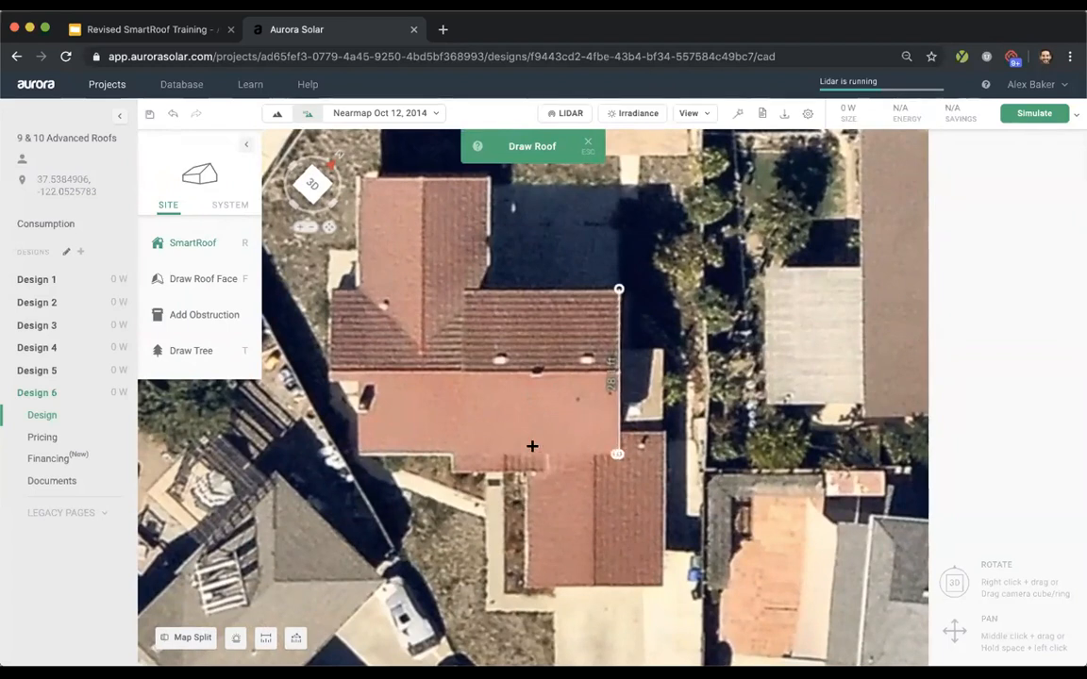
click(467, 429)
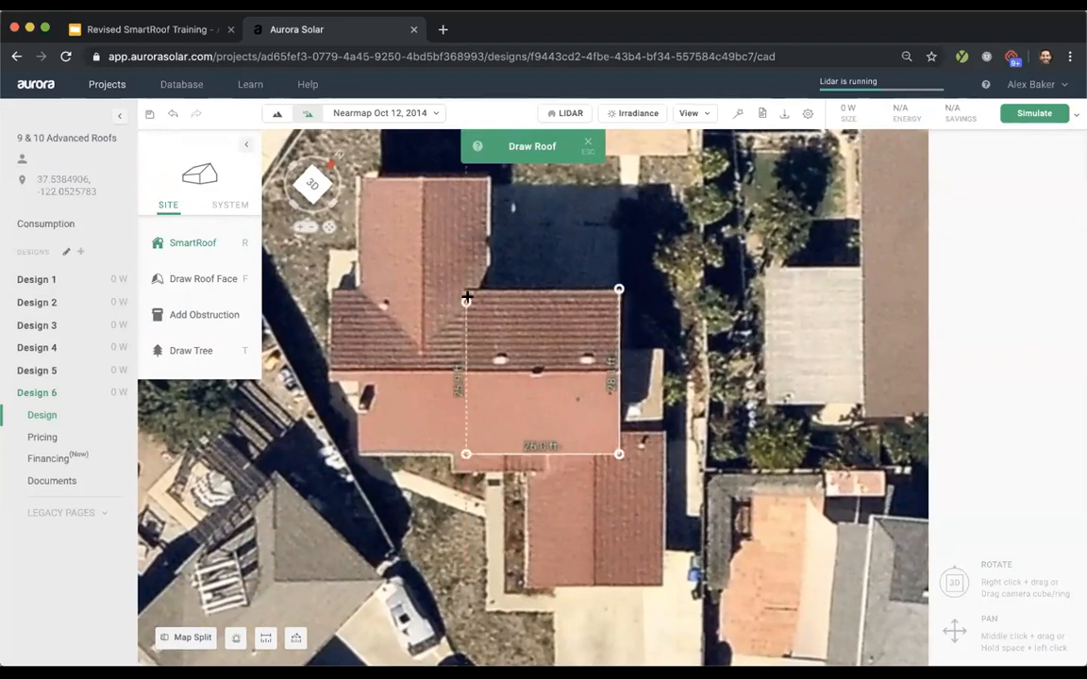
click(466, 289)
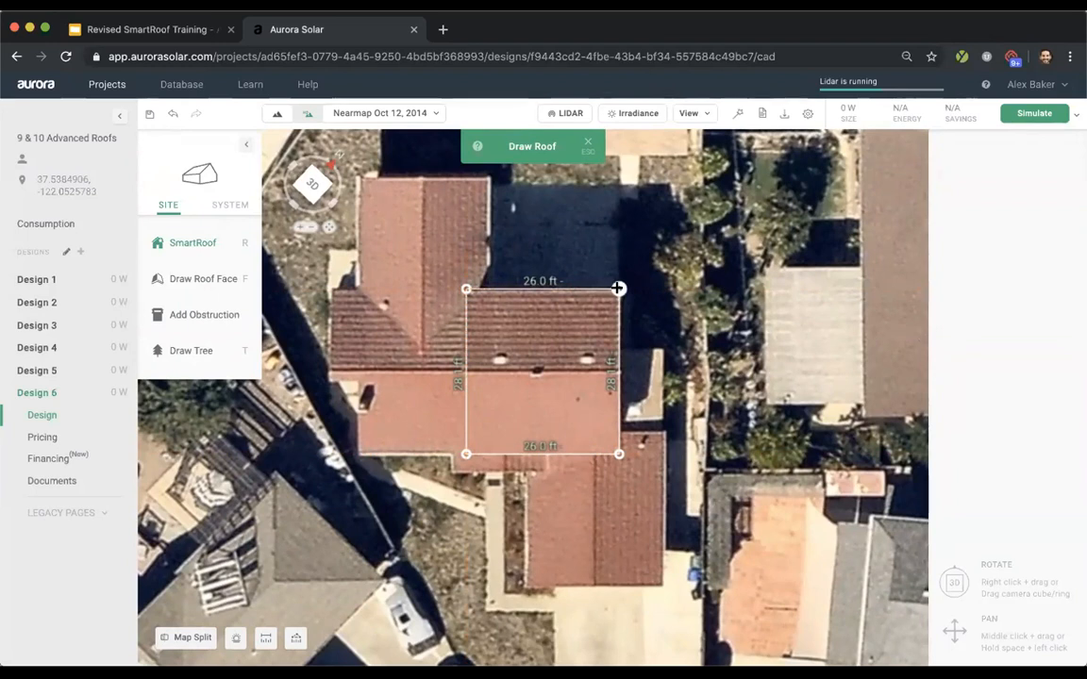
click(618, 289)
- Turn both ends of the central roof into gable walls and increase its number of stories
double_click(509, 371)
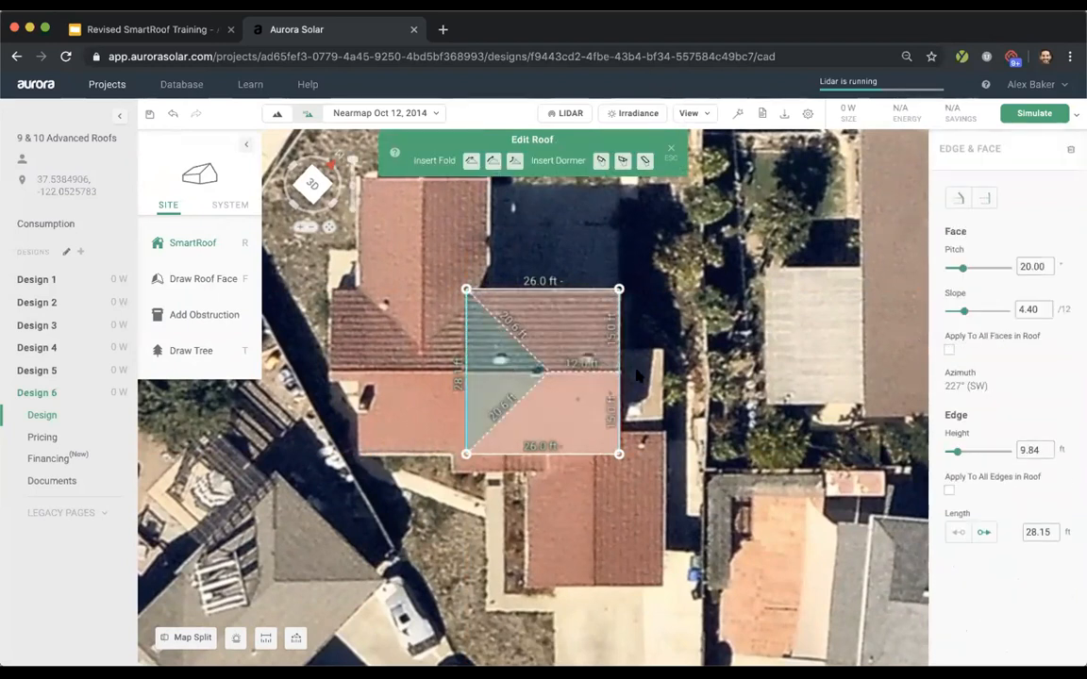
key(Escape)
key(Escape)
click(509, 371)
click(1049, 401)
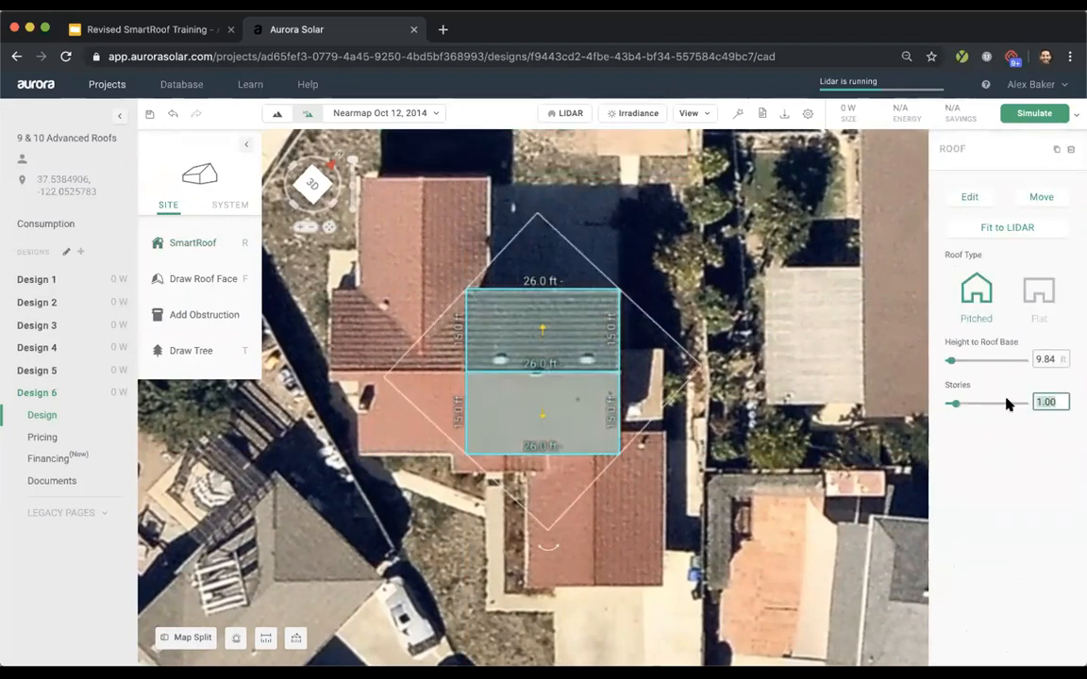
scroll(531, 431, down, 1)
click(625, 508)
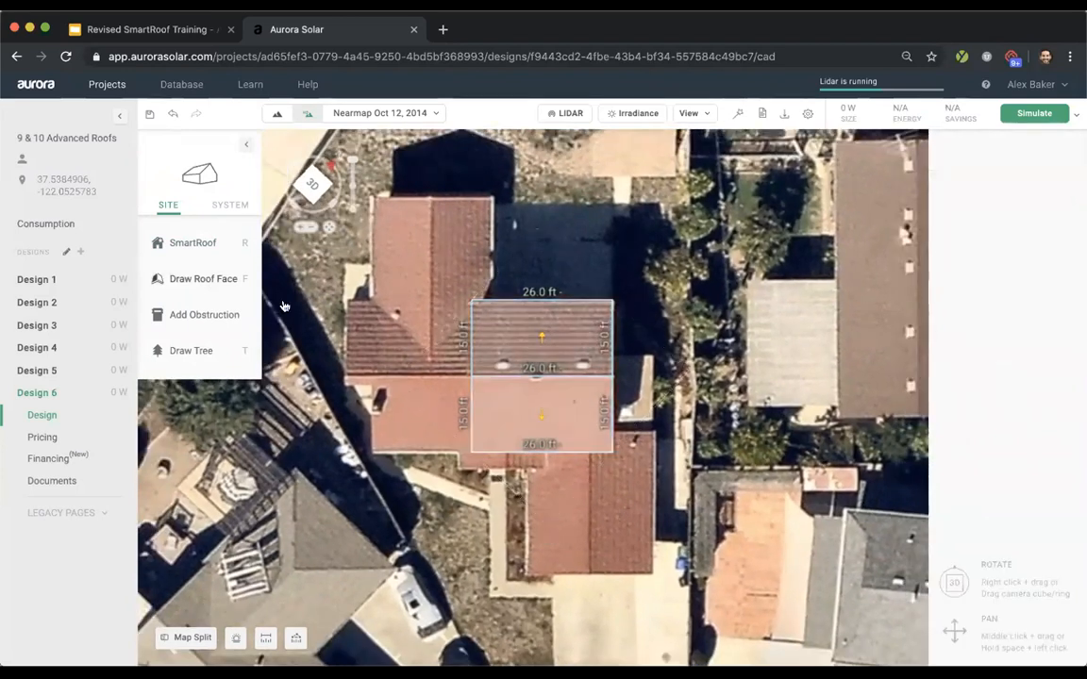
- Outline a pitched SmartRoof about 22.9 by 26.3 ft over the garage section next to the driveway
click(209, 243)
click(308, 244)
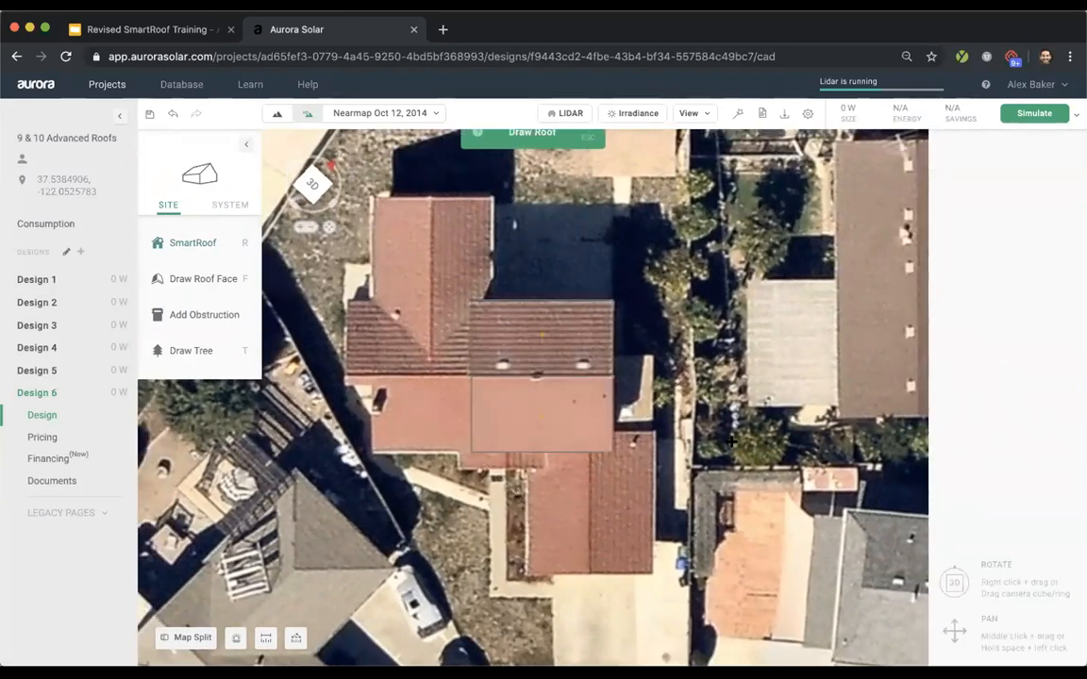
click(652, 431)
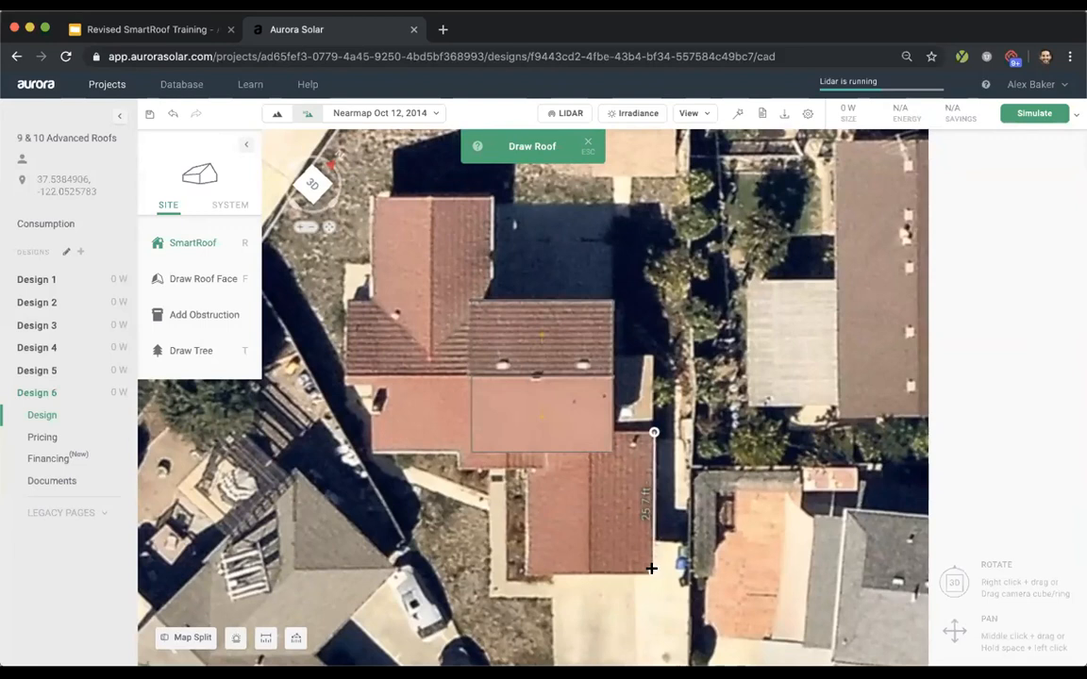
click(529, 573)
click(529, 432)
click(653, 432)
- Convert the garage roof's front and rear edges to gable walls
click(585, 454)
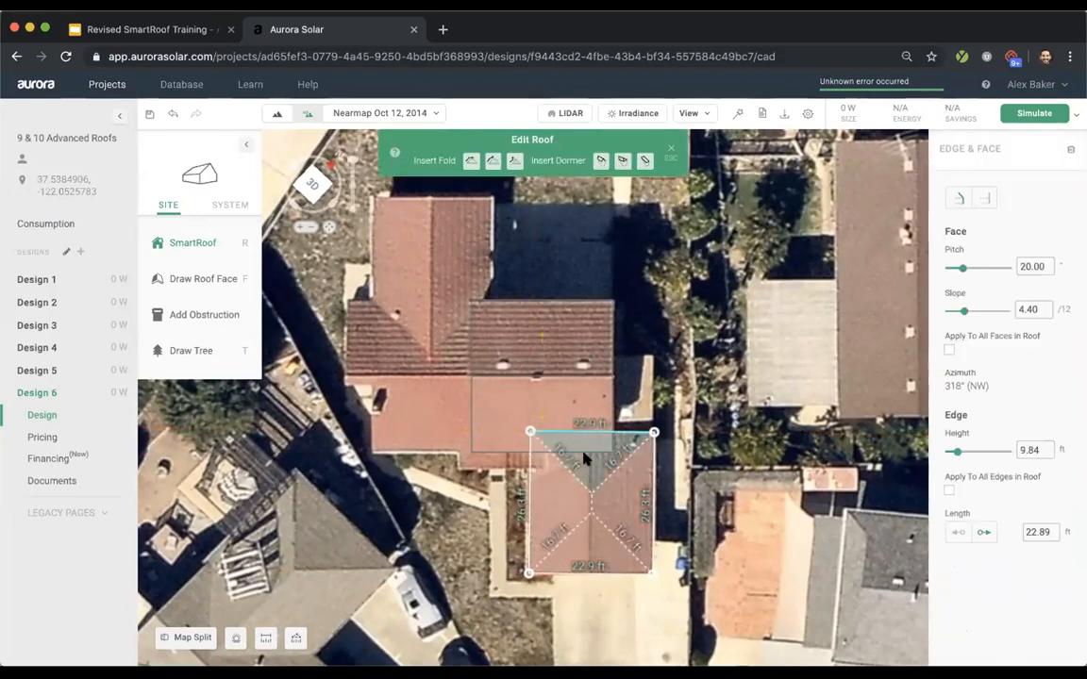
key(g)
click(595, 546)
key(g)
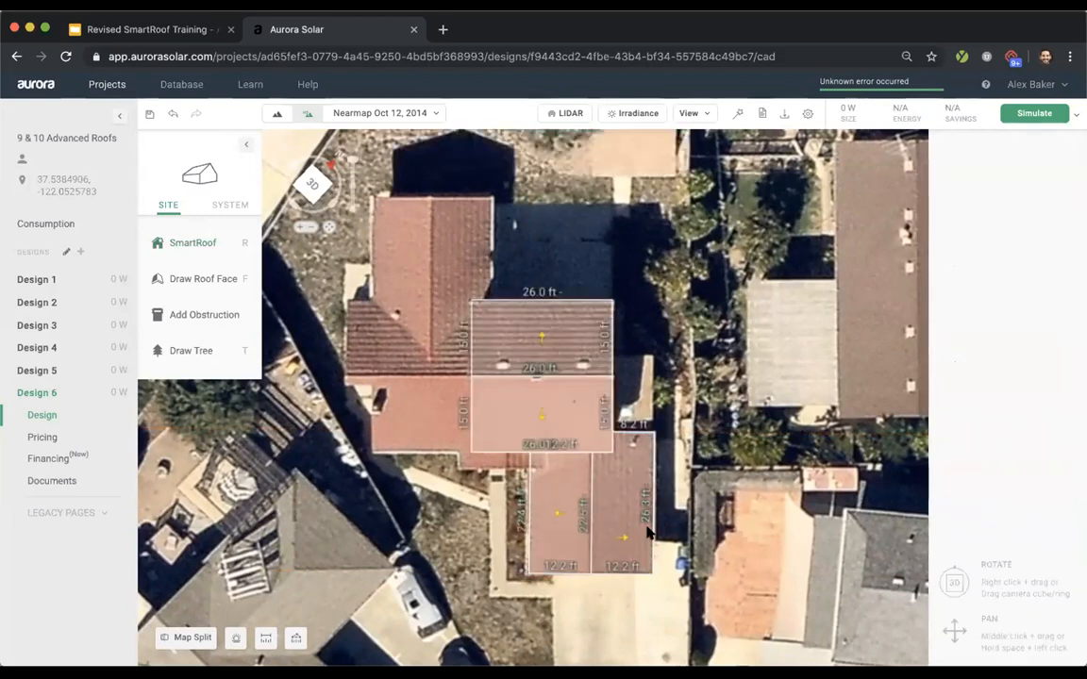
- Outline a stepped pitched SmartRoof over the lower wing, following its notched corners and overlapping the central and garage roofs
mouse_move(647, 533)
right_down()
mouse_move(512, 327)
mouse_move(647, 594)
mouse_move(534, 379)
mouse_move(395, 366)
right_up()
scroll(394, 366, up, 2)
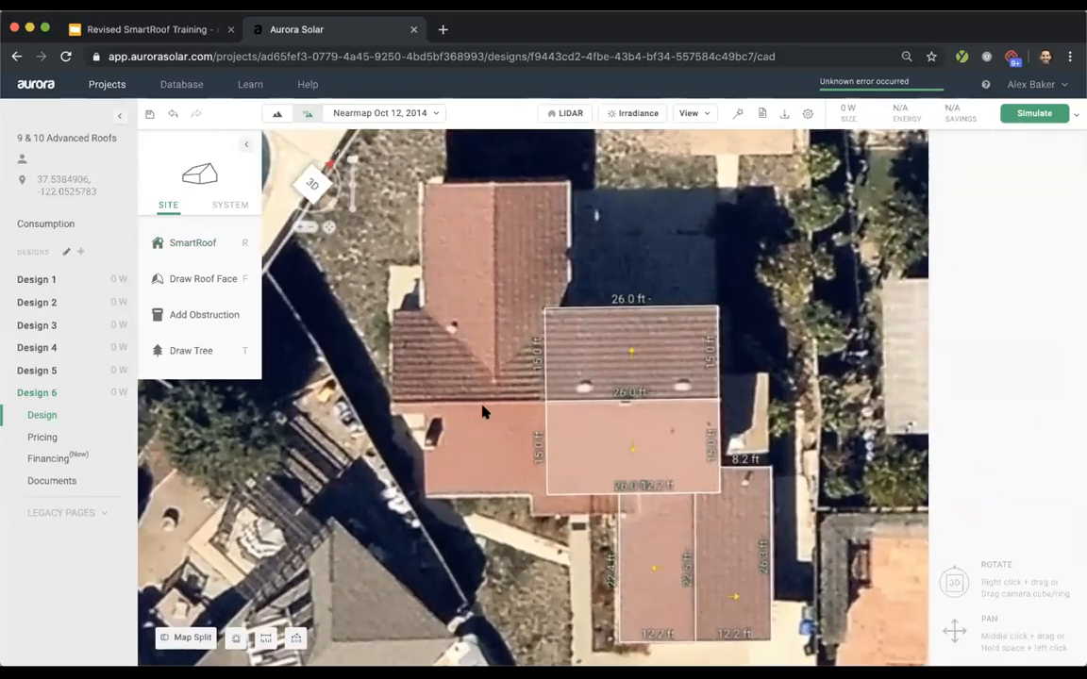
mouse_move(193, 241)
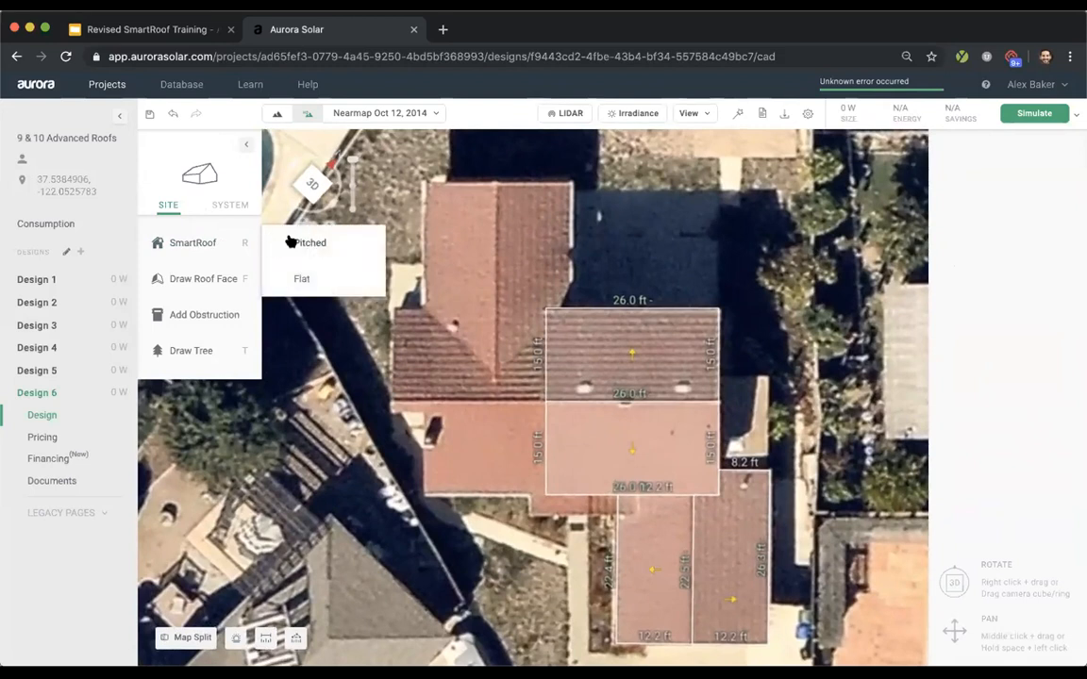
click(292, 243)
click(393, 308)
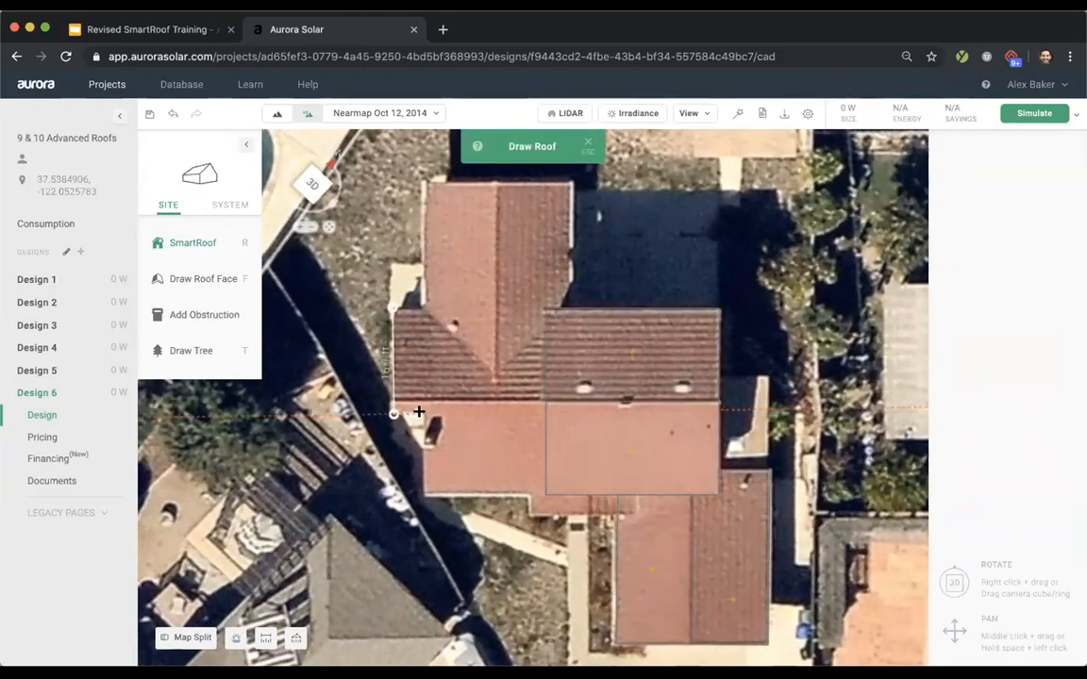
click(423, 413)
click(425, 492)
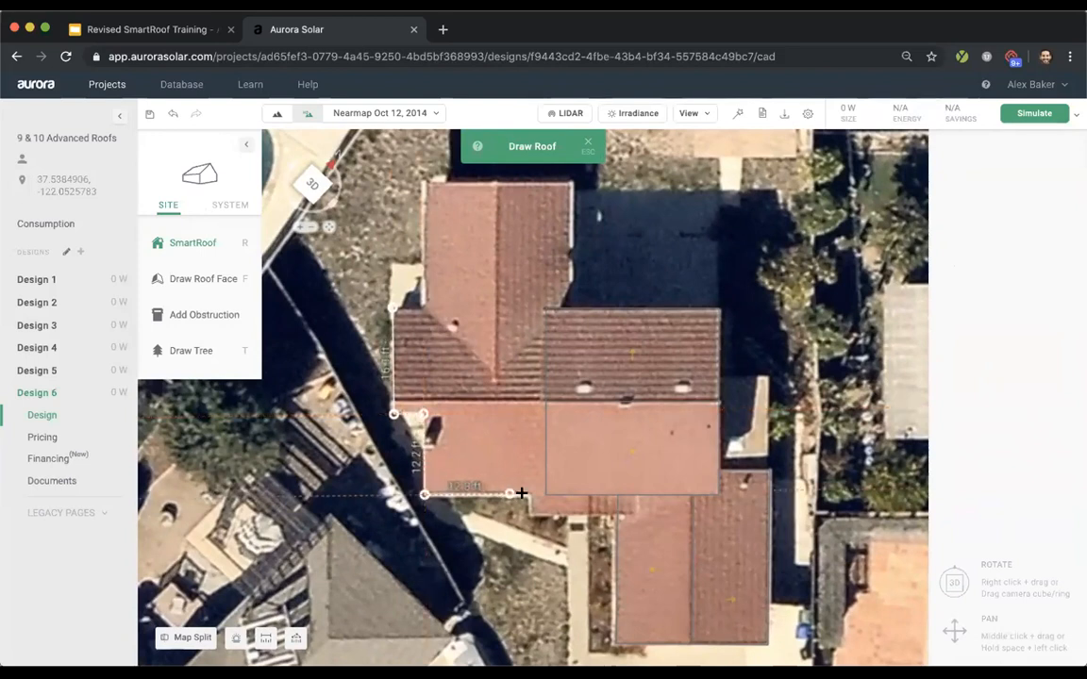
click(529, 493)
click(529, 515)
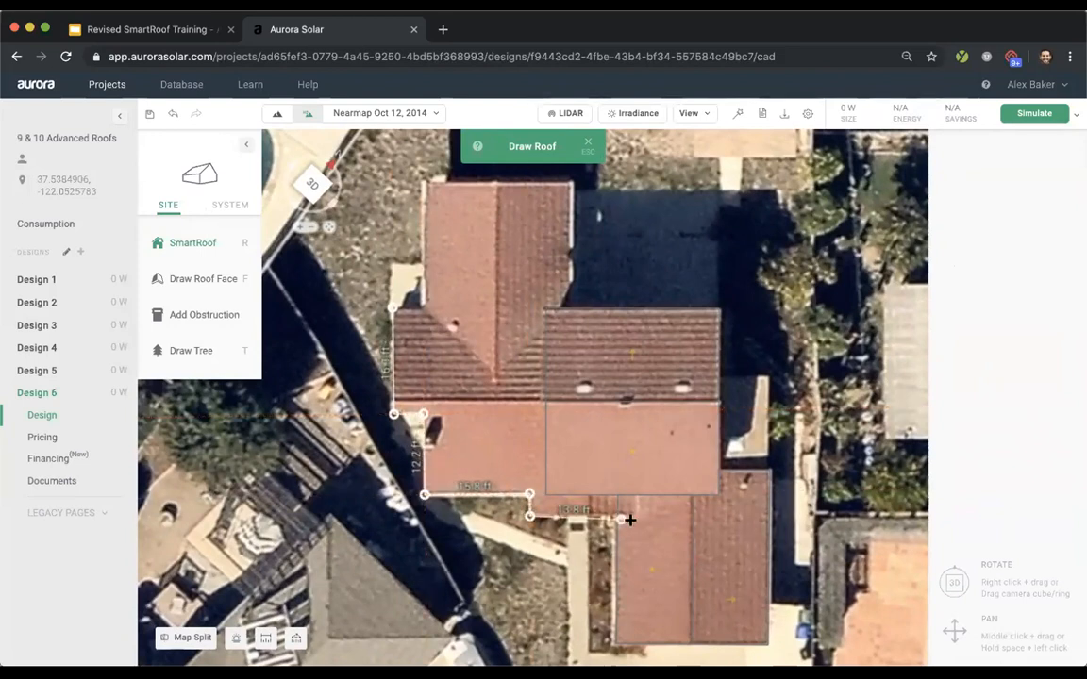
click(644, 514)
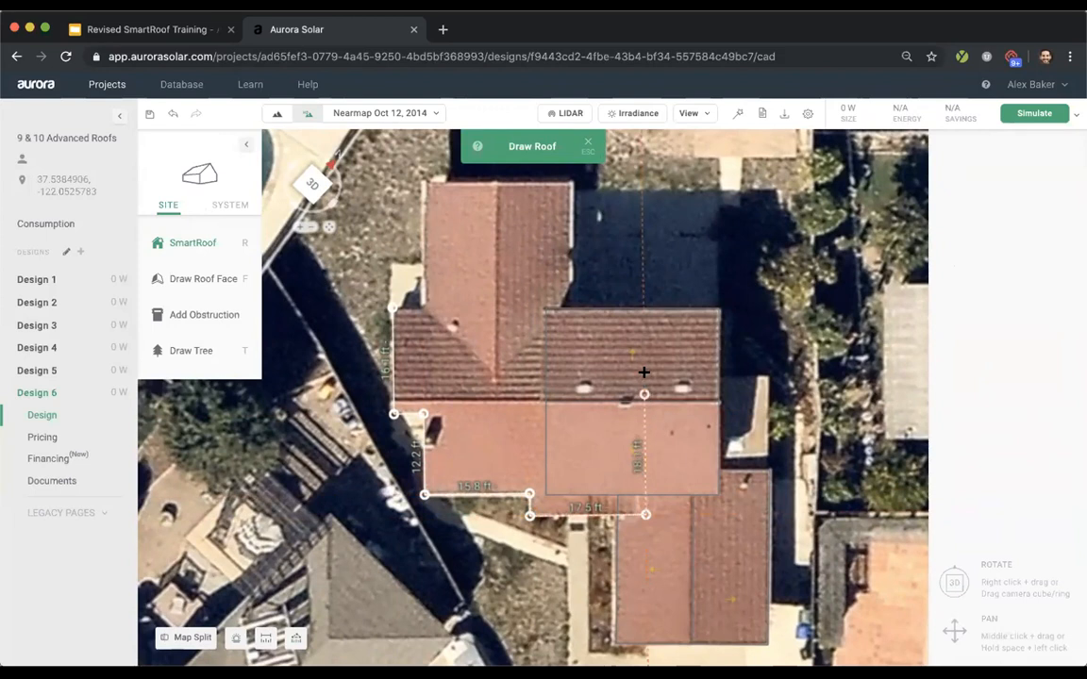
click(643, 302)
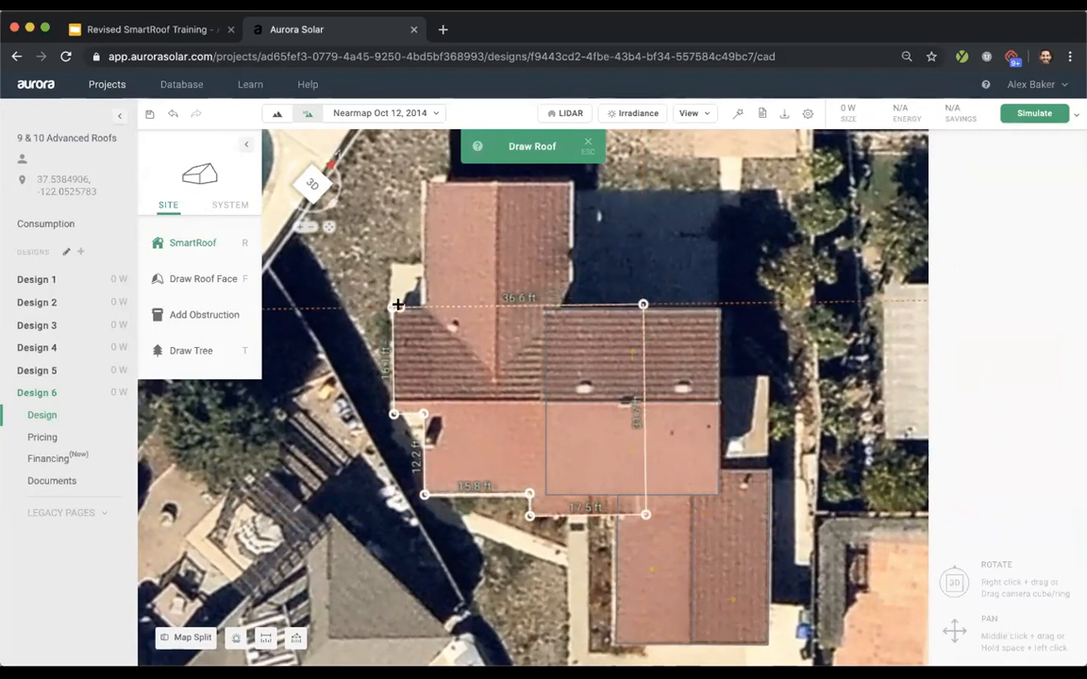
click(393, 307)
- Align the lower wing's rear edge and convert its two outer end edges to gable walls
click(601, 307)
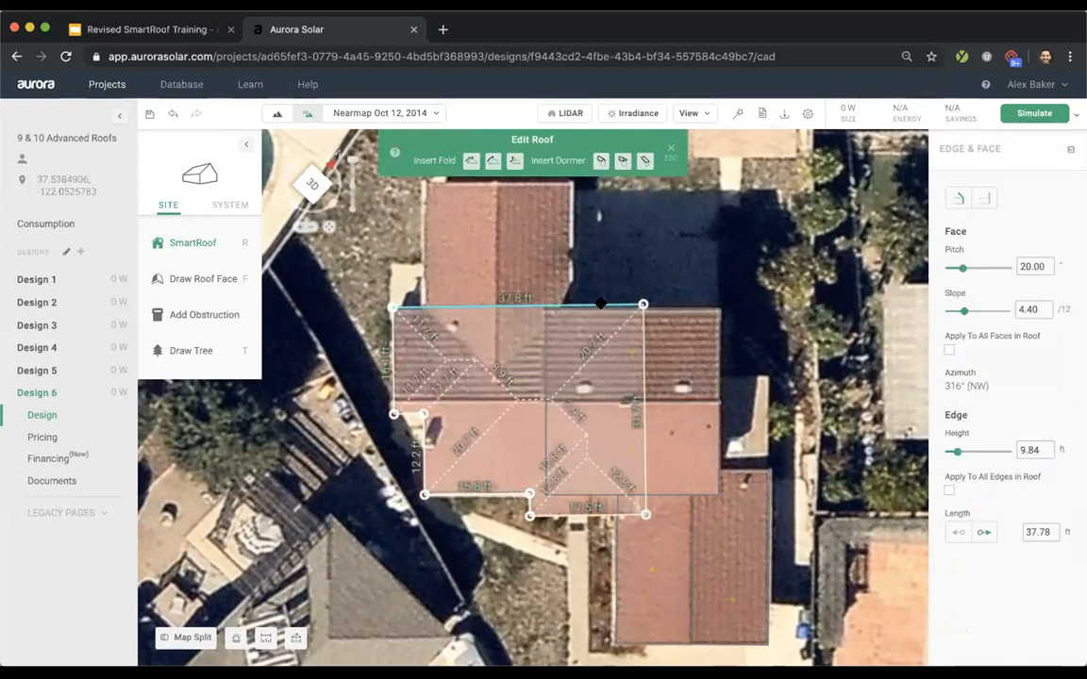
scroll(541, 444, up, 2)
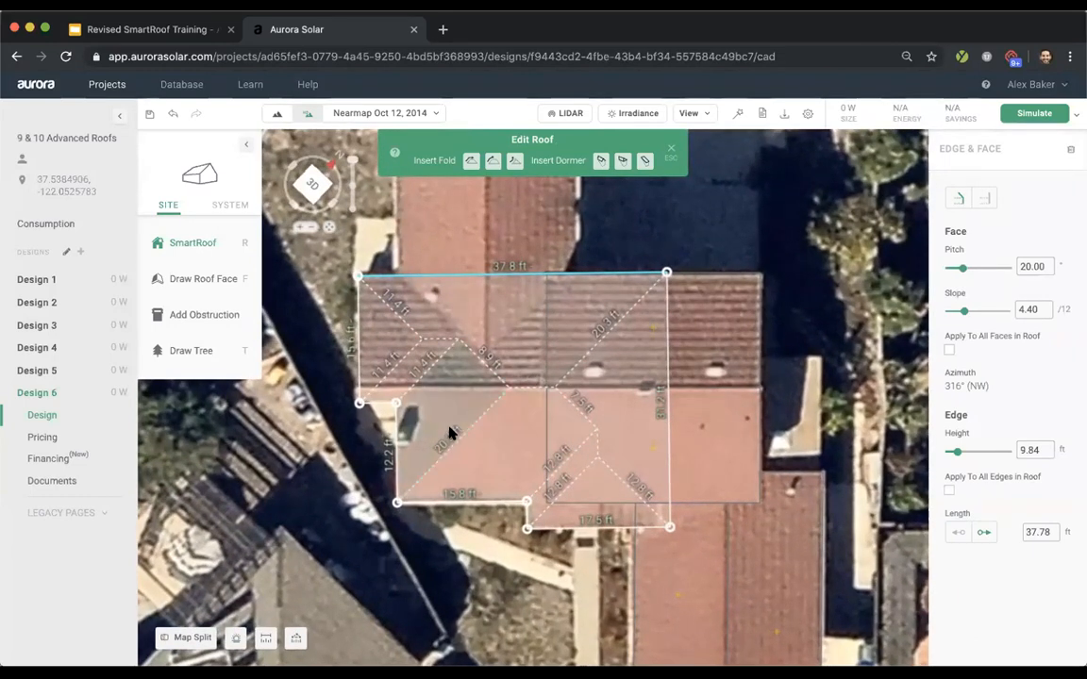
click(389, 335)
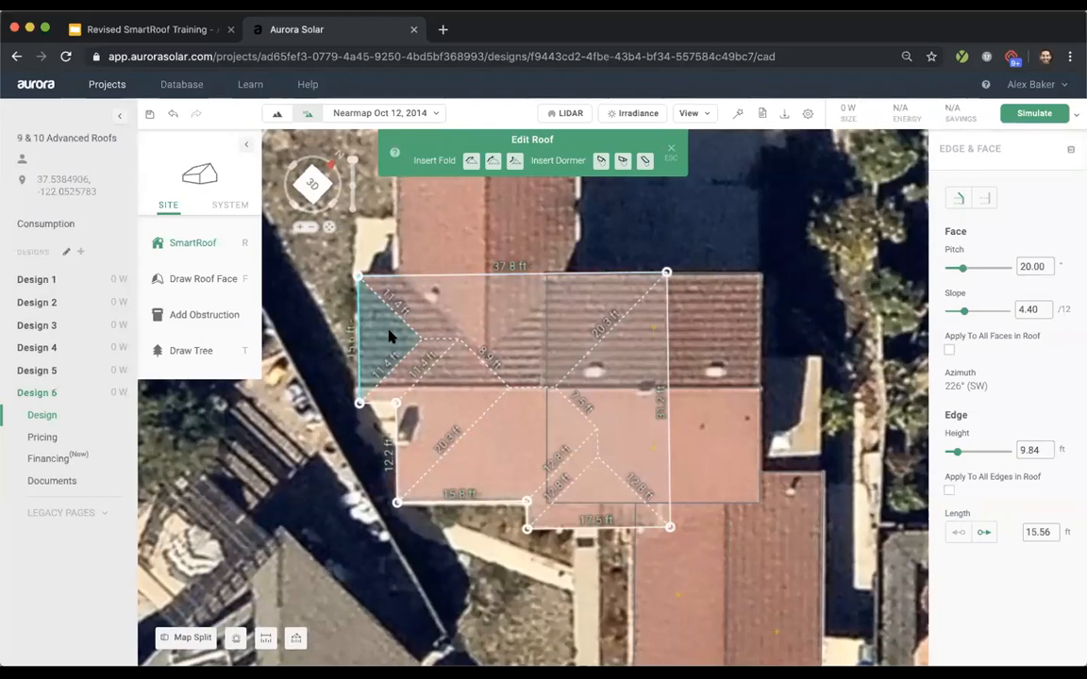
key(g)
click(448, 406)
key(g)
- Convert the lower wing's short 4.46 ft notch edge and its 17.5 ft front edge to walls
right_drag(493, 330, 566, 372)
click(483, 420)
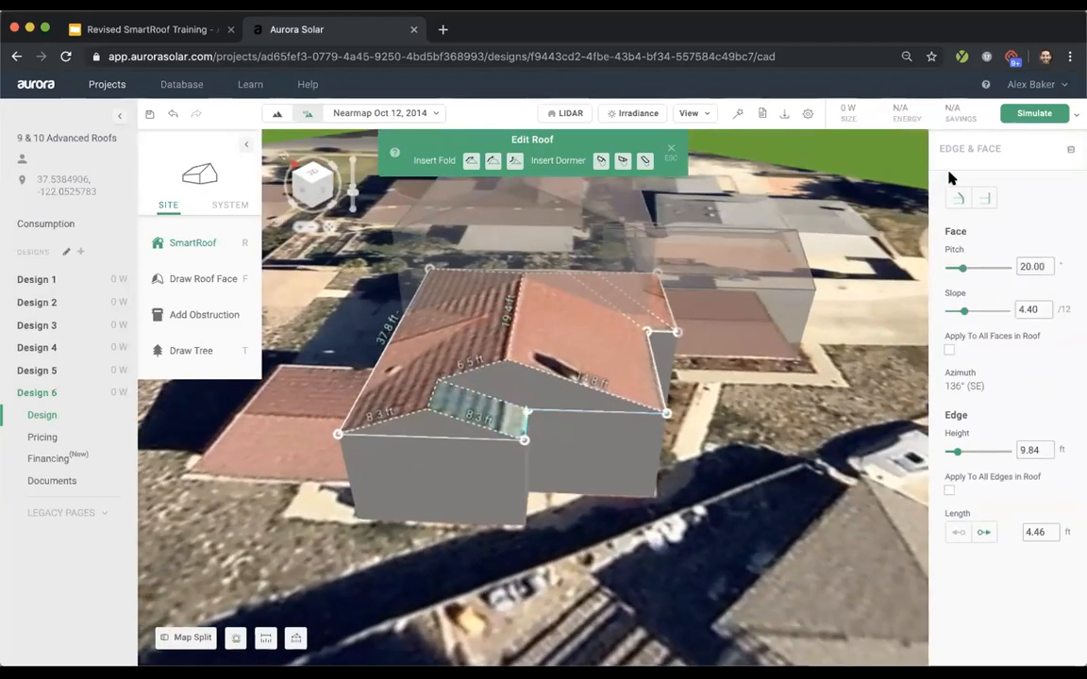
click(986, 202)
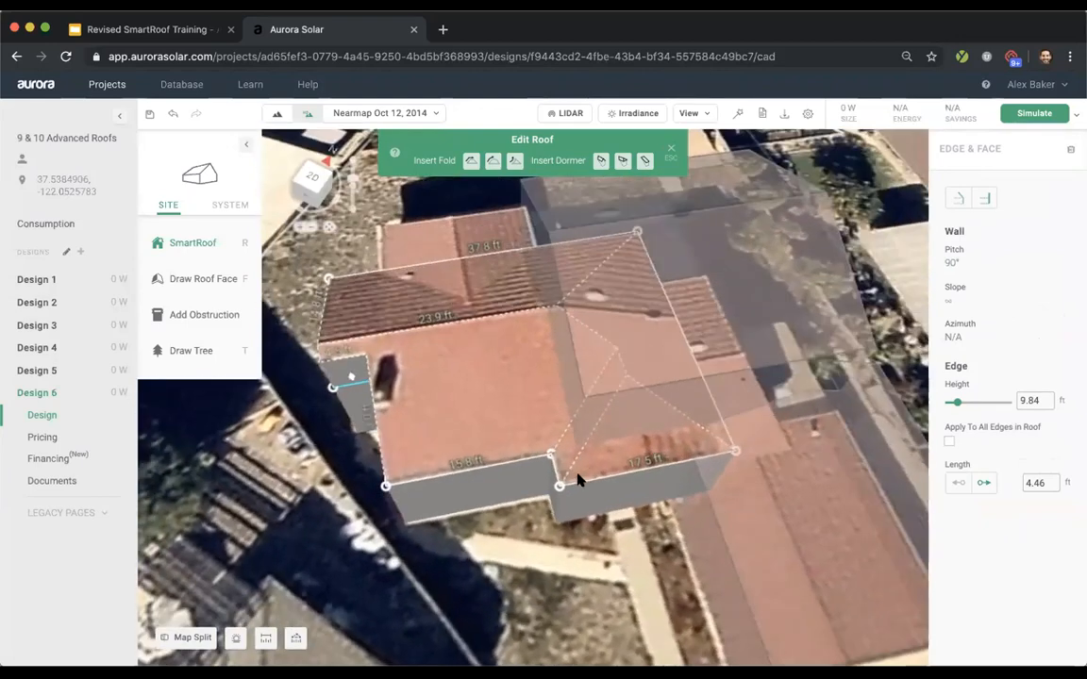
scroll(593, 588, up, 2)
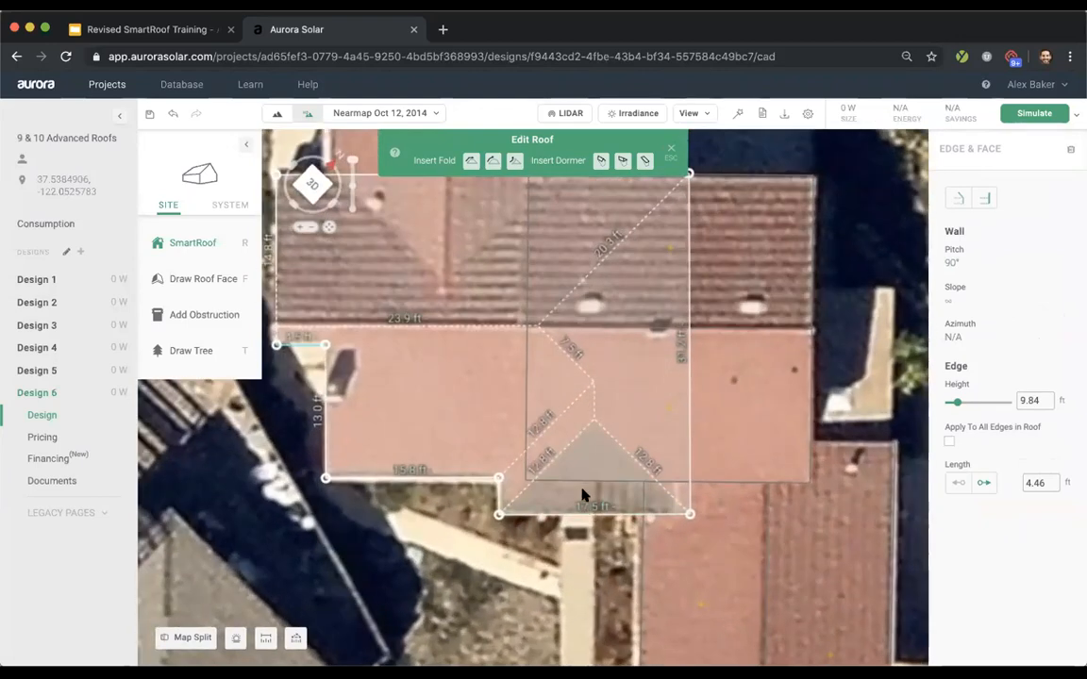
click(582, 497)
click(984, 199)
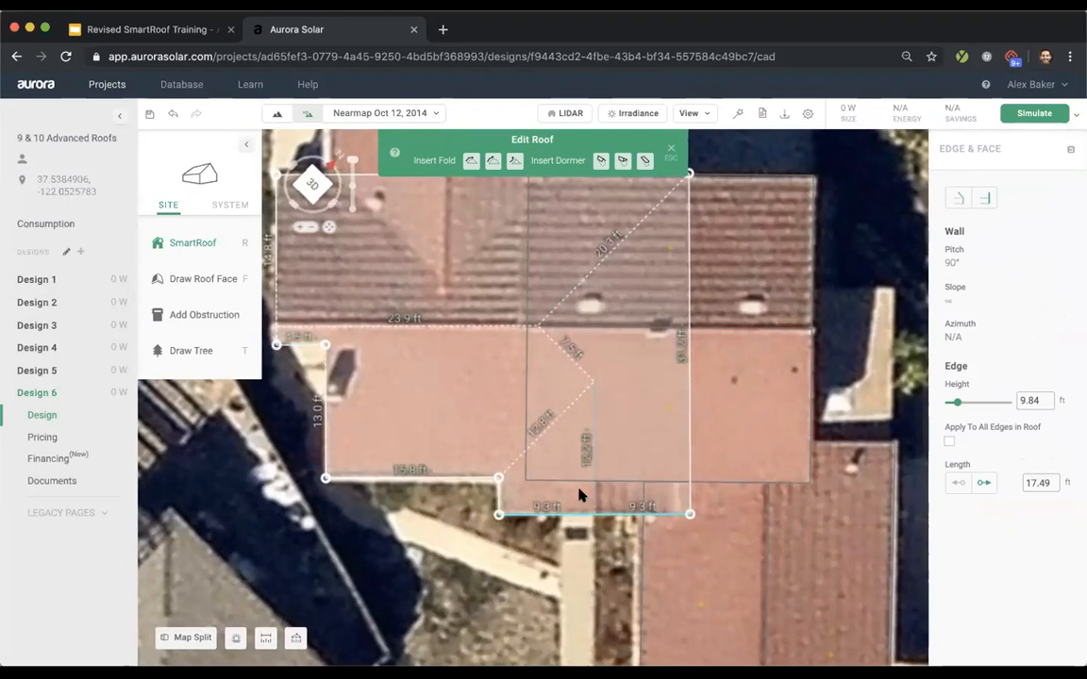
- Insert a gable dormer on the lower wing's rear slope and extend it to cover the rear projecting roof section
scroll(582, 494, down, 2)
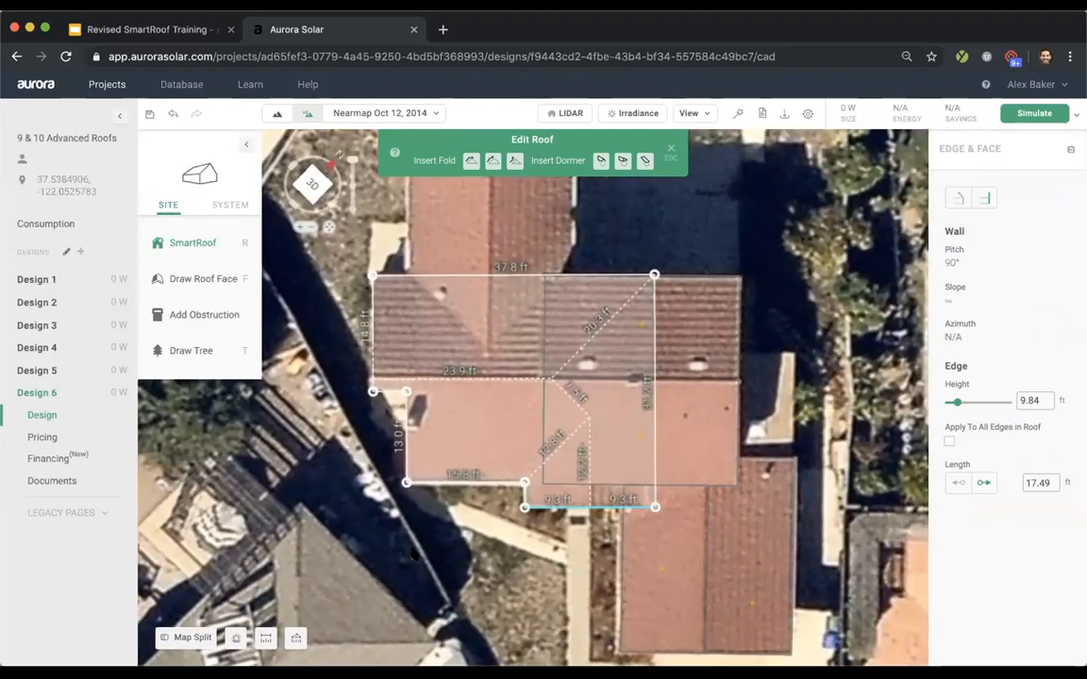
click(370, 494)
right_drag(460, 516, 634, 448)
scroll(660, 451, down, 2)
double_click(582, 455)
scroll(602, 477, up, 2)
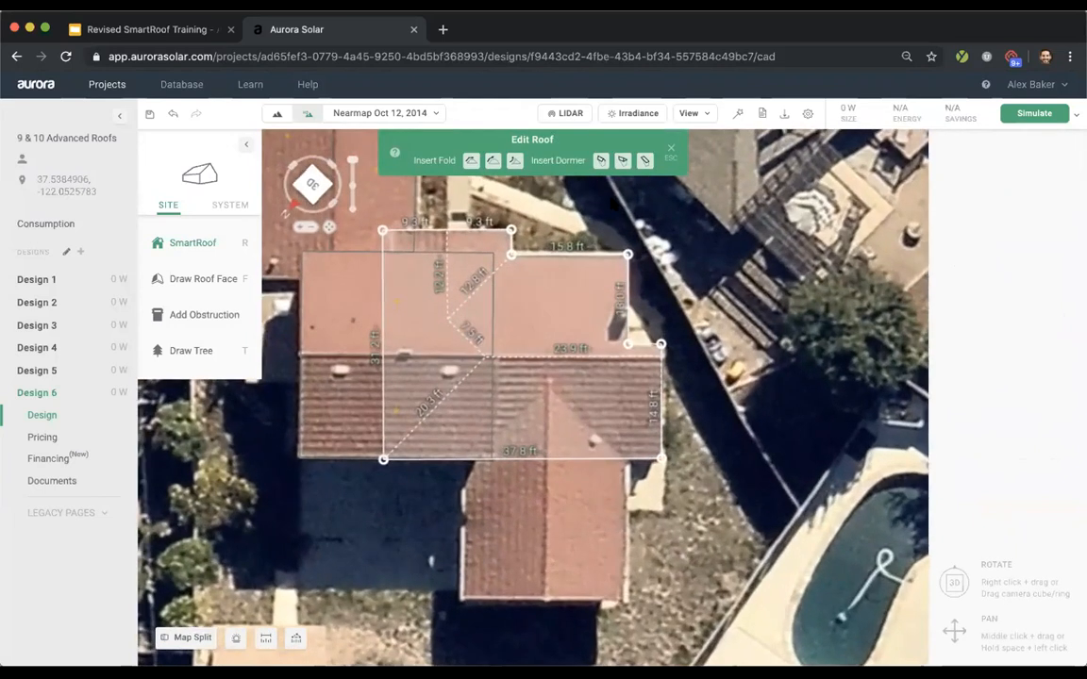
click(602, 162)
click(542, 388)
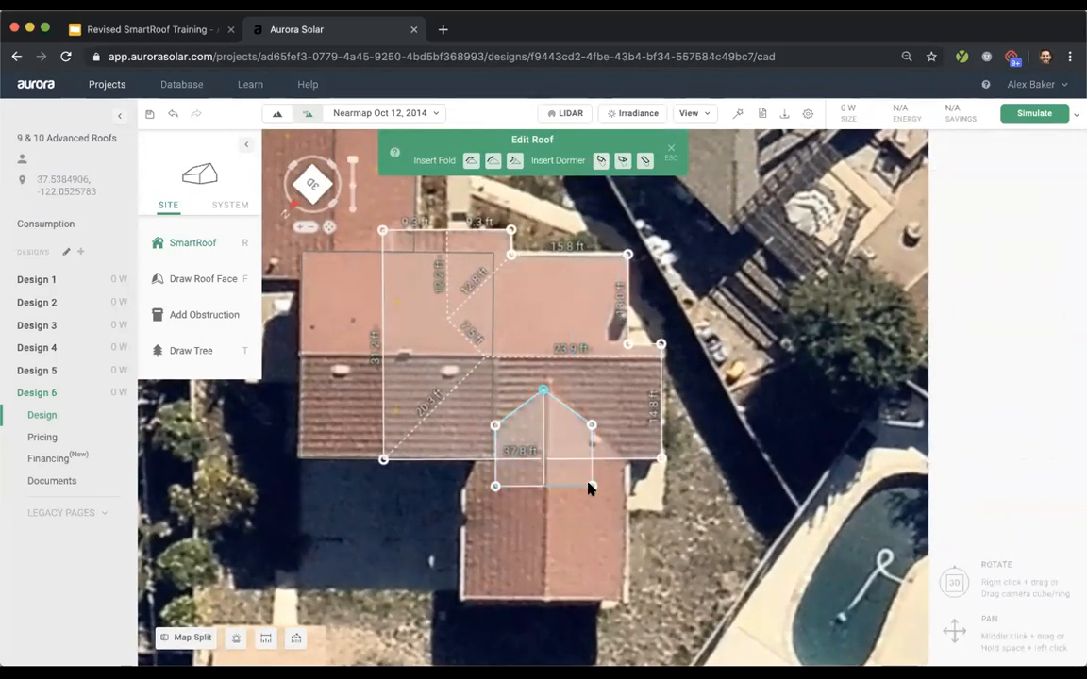
click(626, 603)
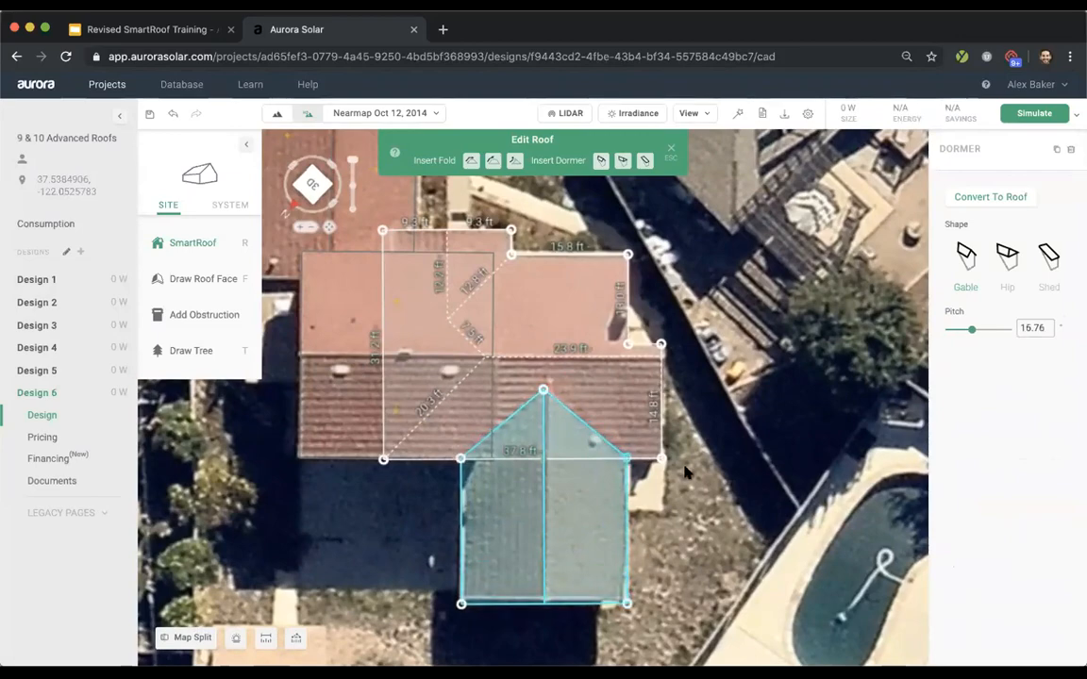
click(627, 456)
- Check the merged roofs in 3D, save the design and turn on the project location marker
click(312, 184)
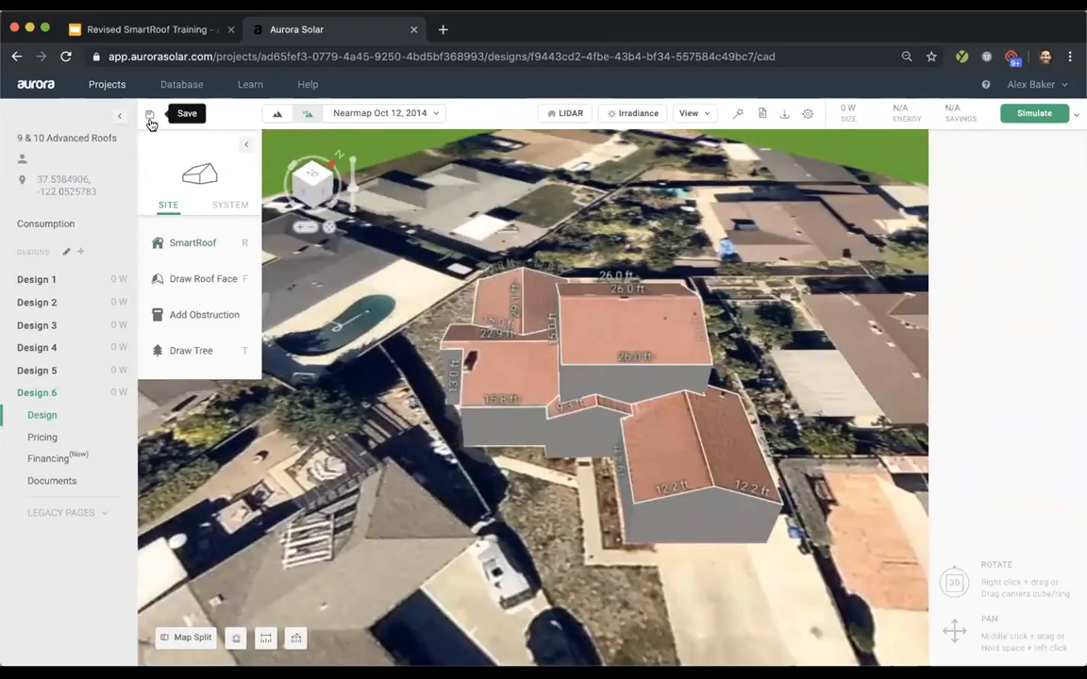
click(151, 112)
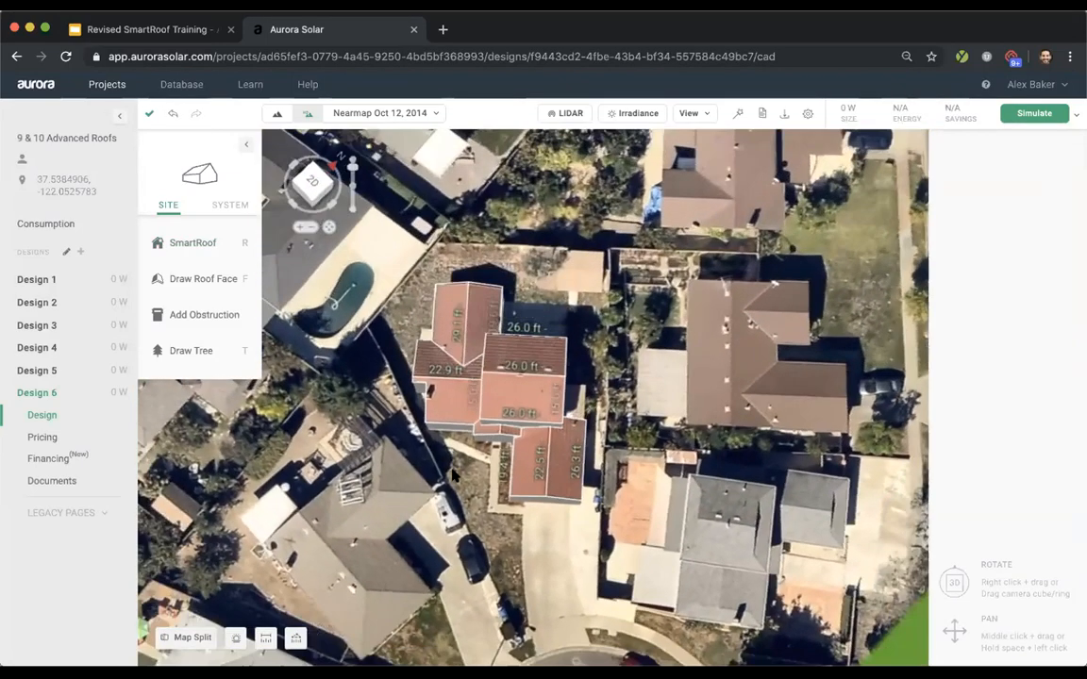
click(706, 114)
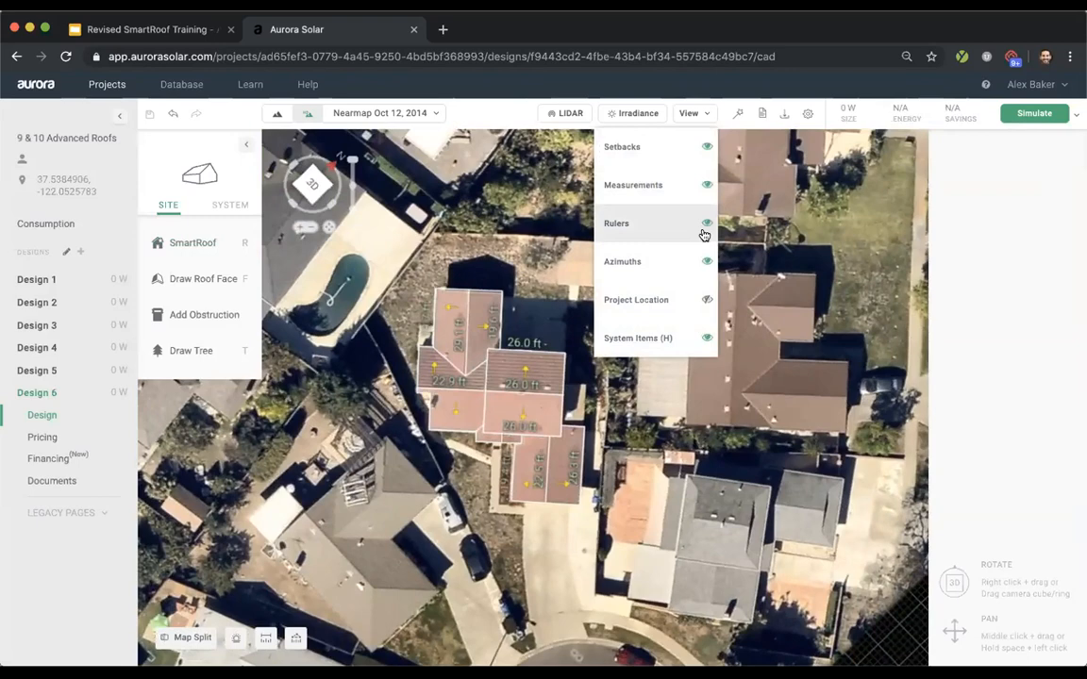
click(671, 296)
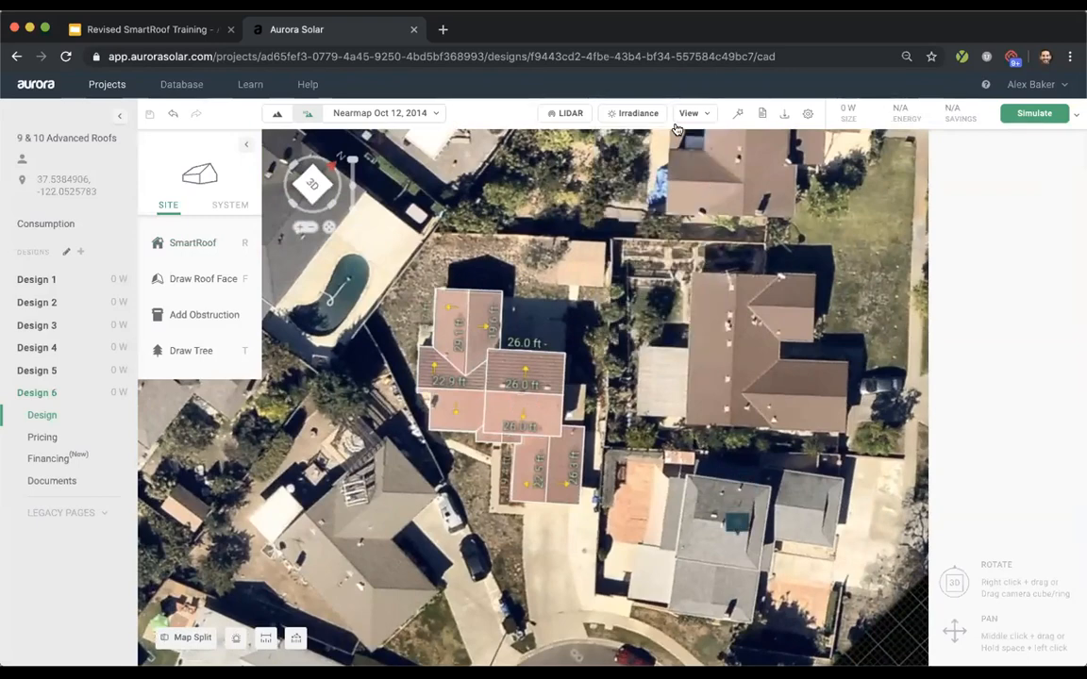
- Open the split map, rotate its aerial view and examine the neighbouring house's two roof levels and chimney side in Street View
click(174, 637)
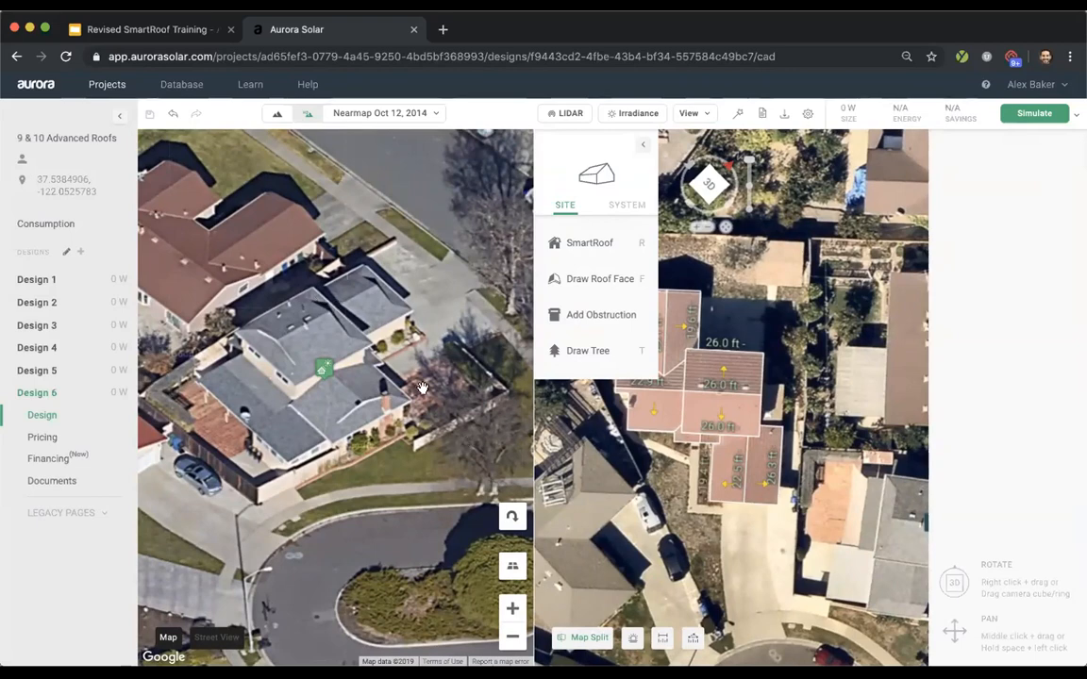
click(512, 516)
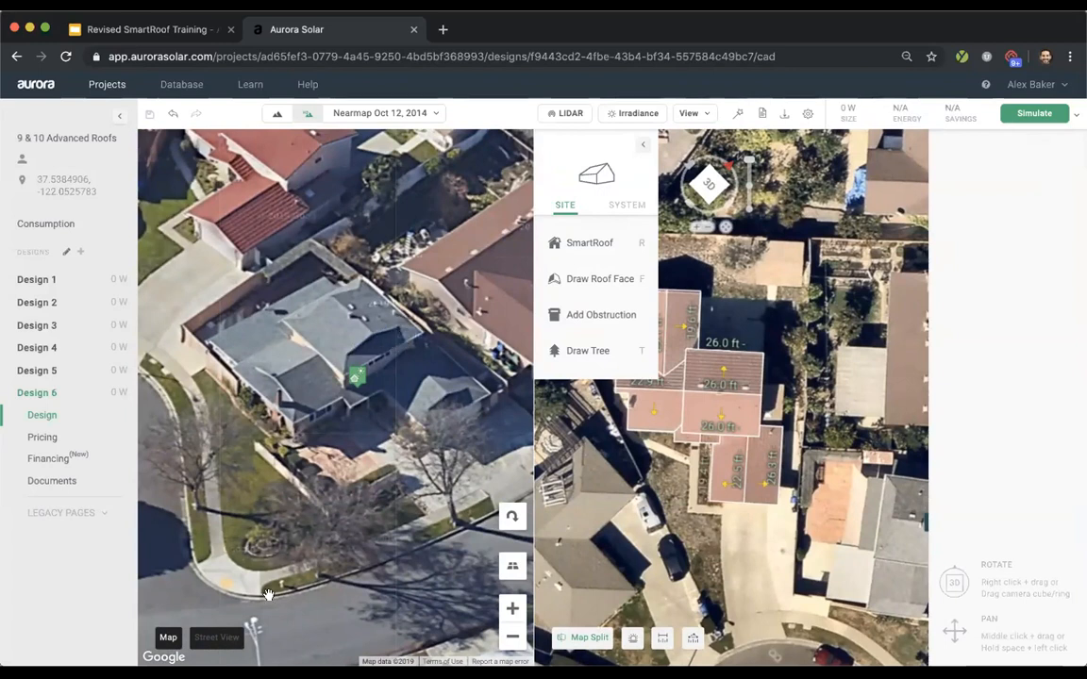
click(216, 637)
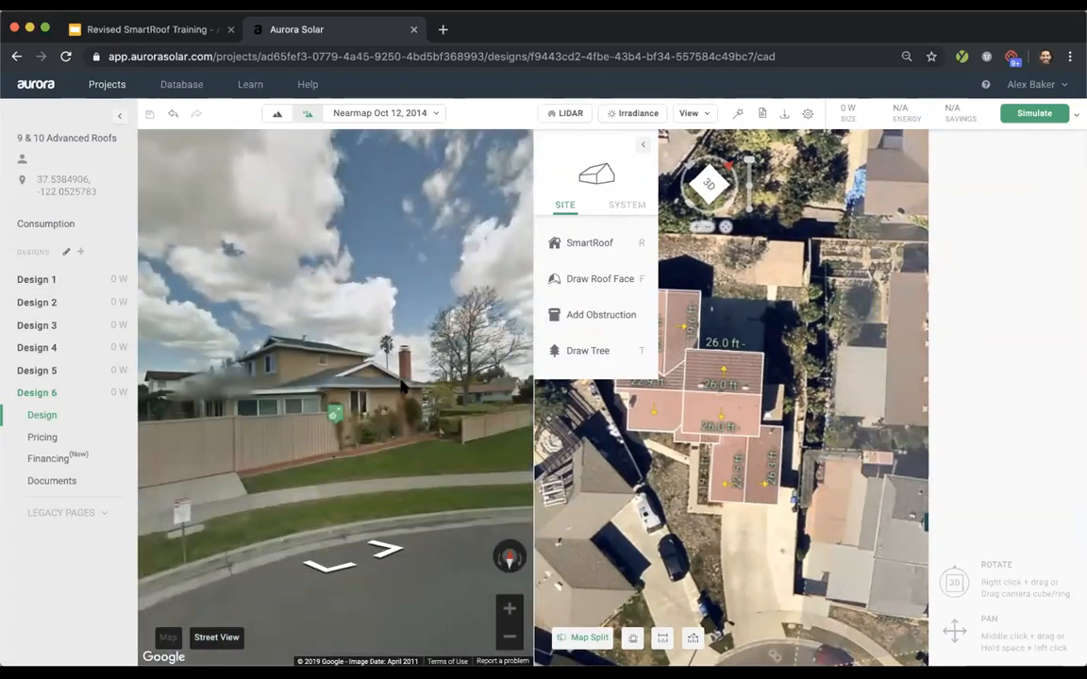
click(267, 368)
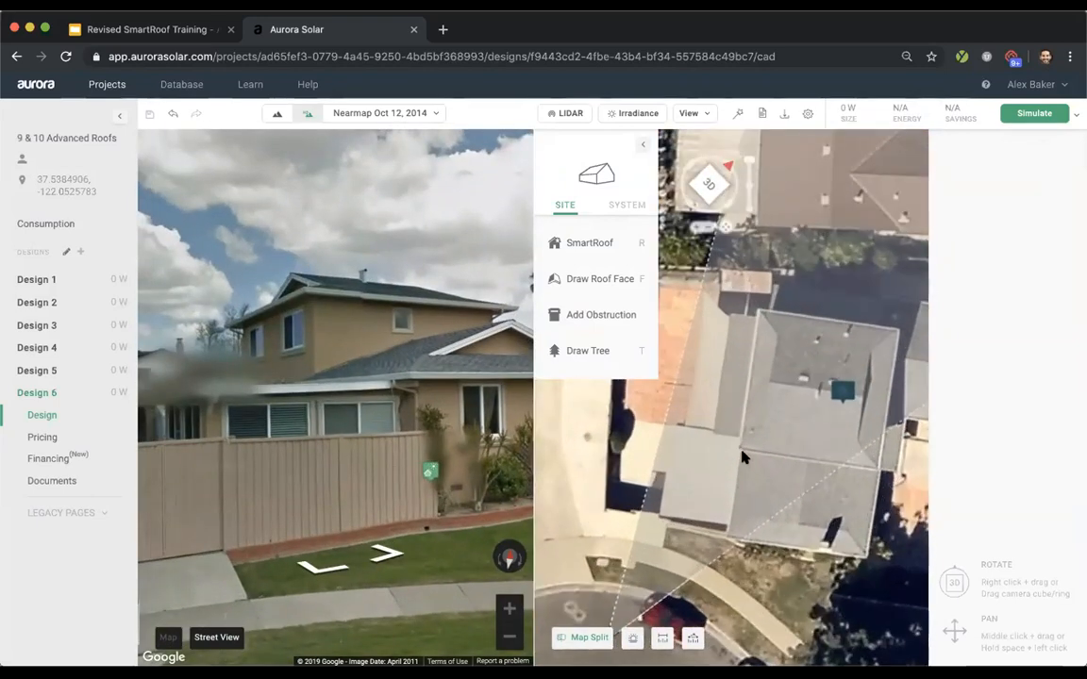
drag(273, 415, 369, 376)
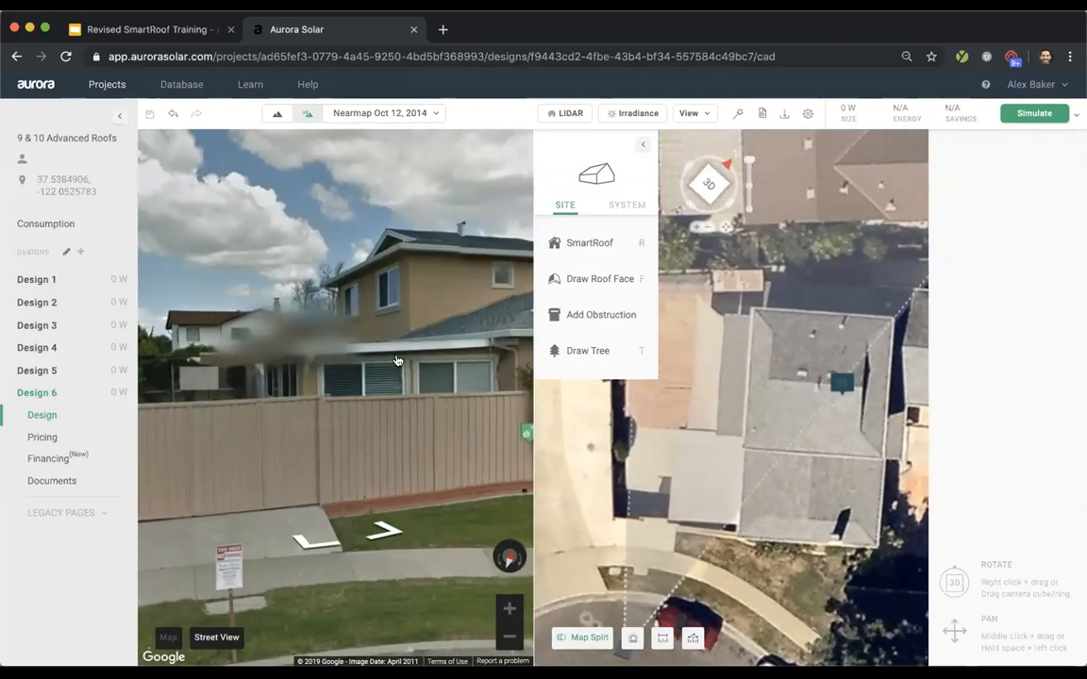
click(353, 373)
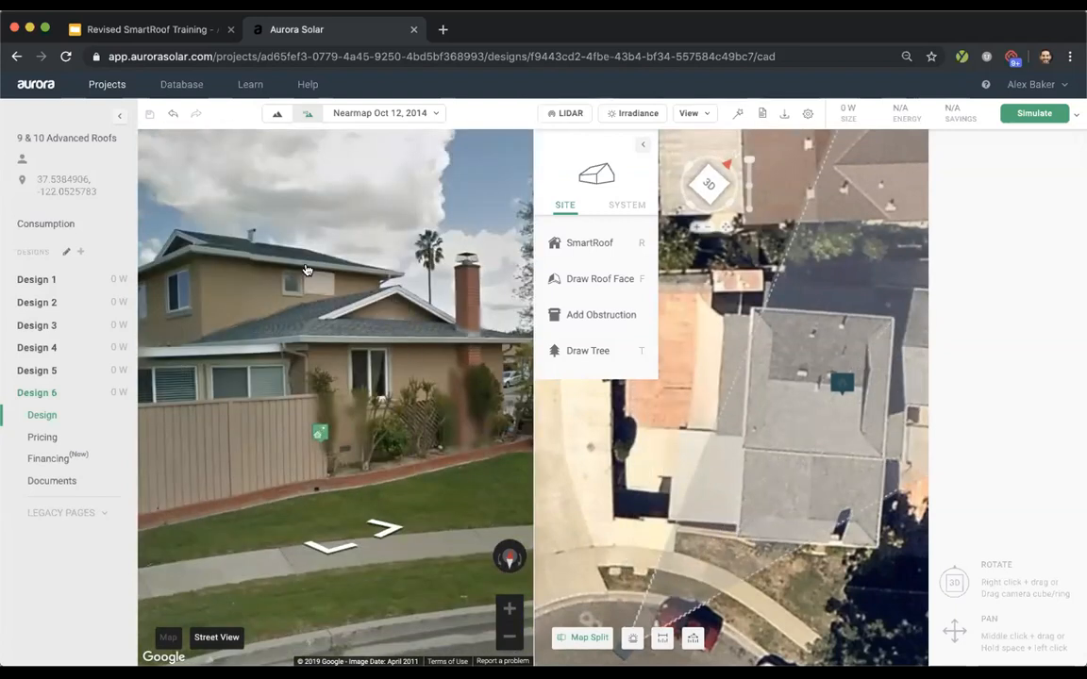
drag(283, 302, 322, 294)
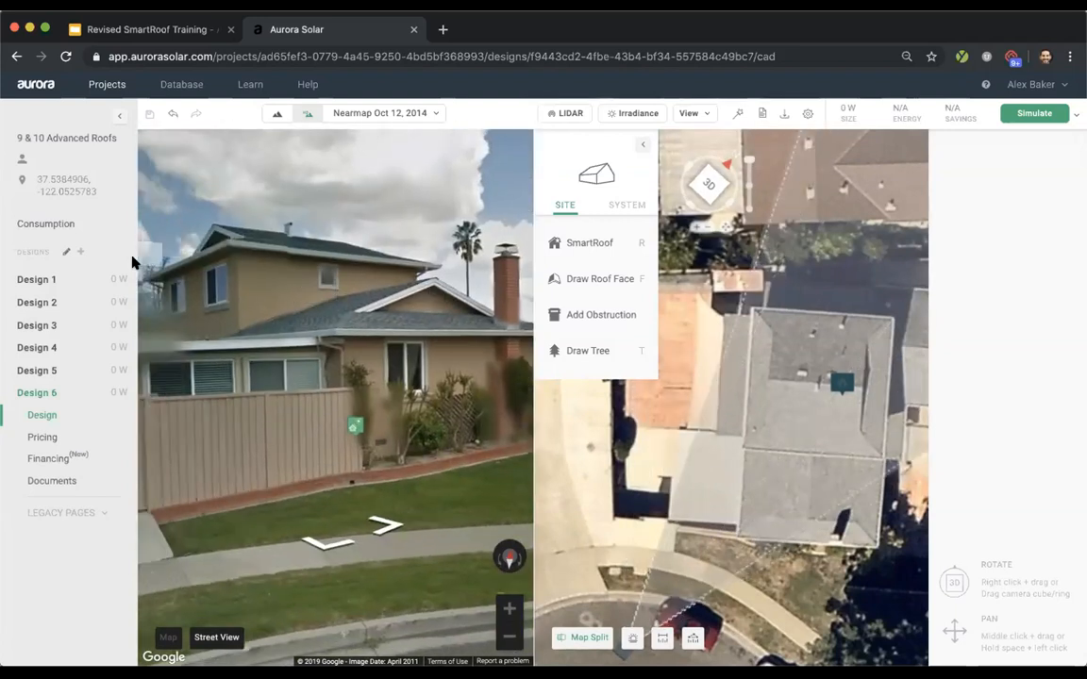
- Move around the corner in Street View to examine the front eaves, entry and garage roofs, then close the split map
click(386, 521)
drag(197, 434, 151, 431)
click(369, 366)
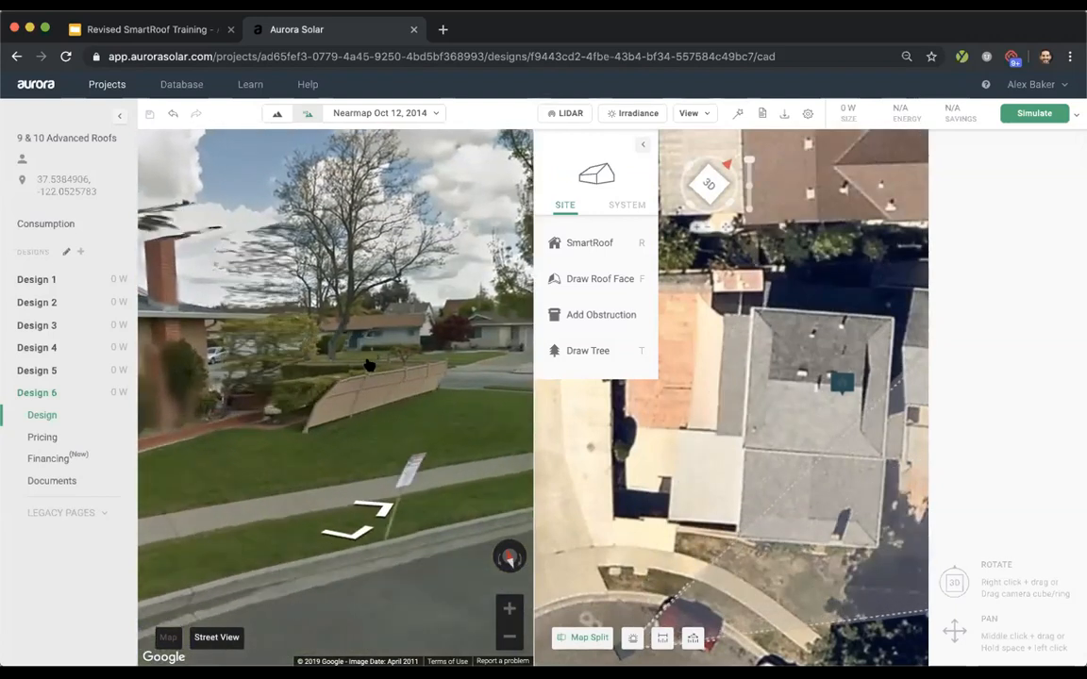
click(428, 444)
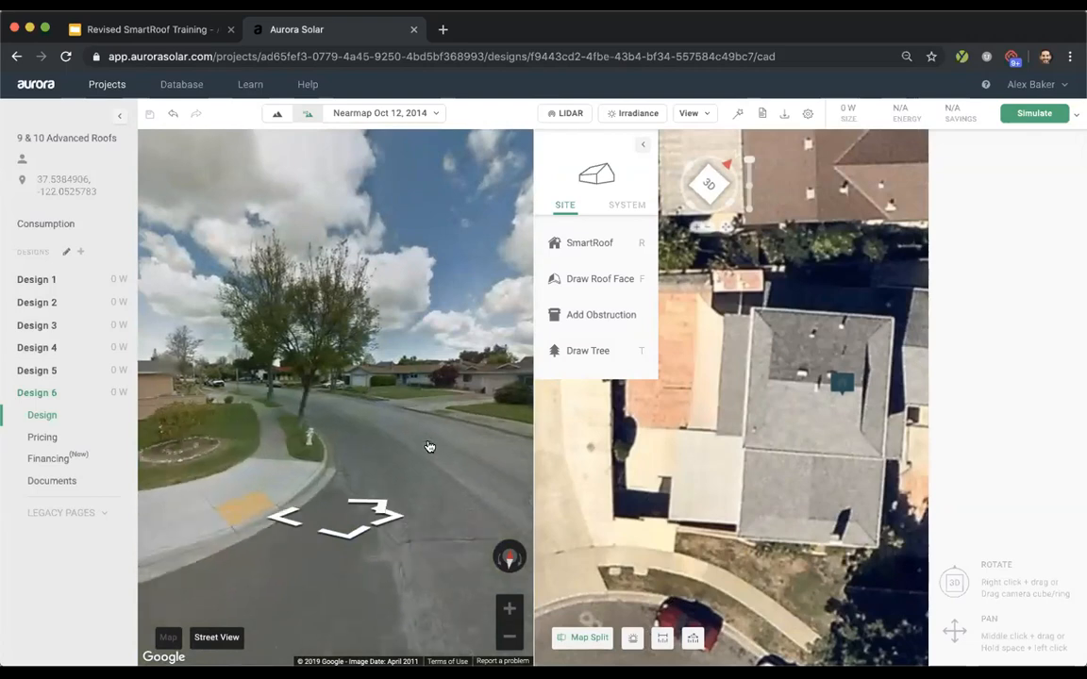
drag(225, 429, 285, 406)
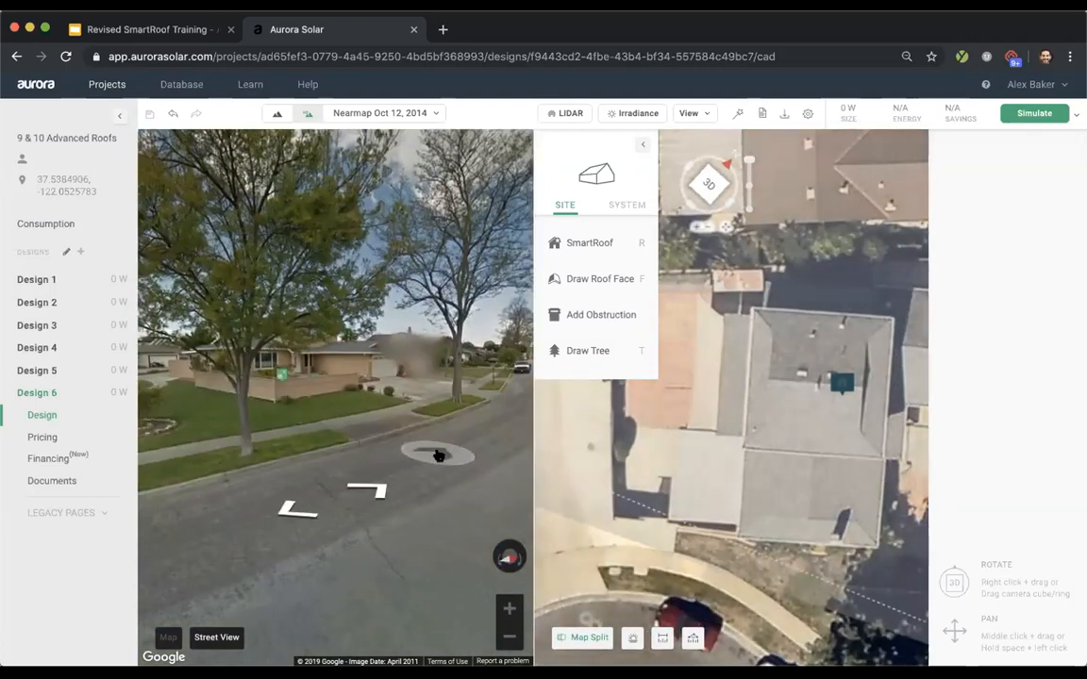
click(460, 471)
drag(202, 364, 400, 407)
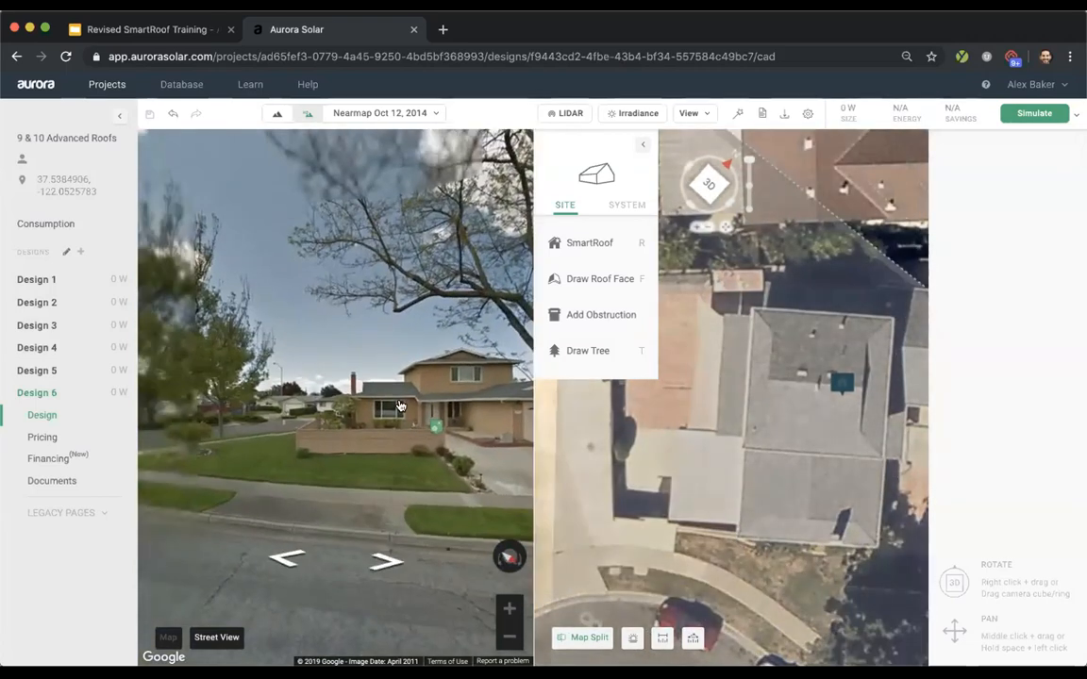
click(443, 400)
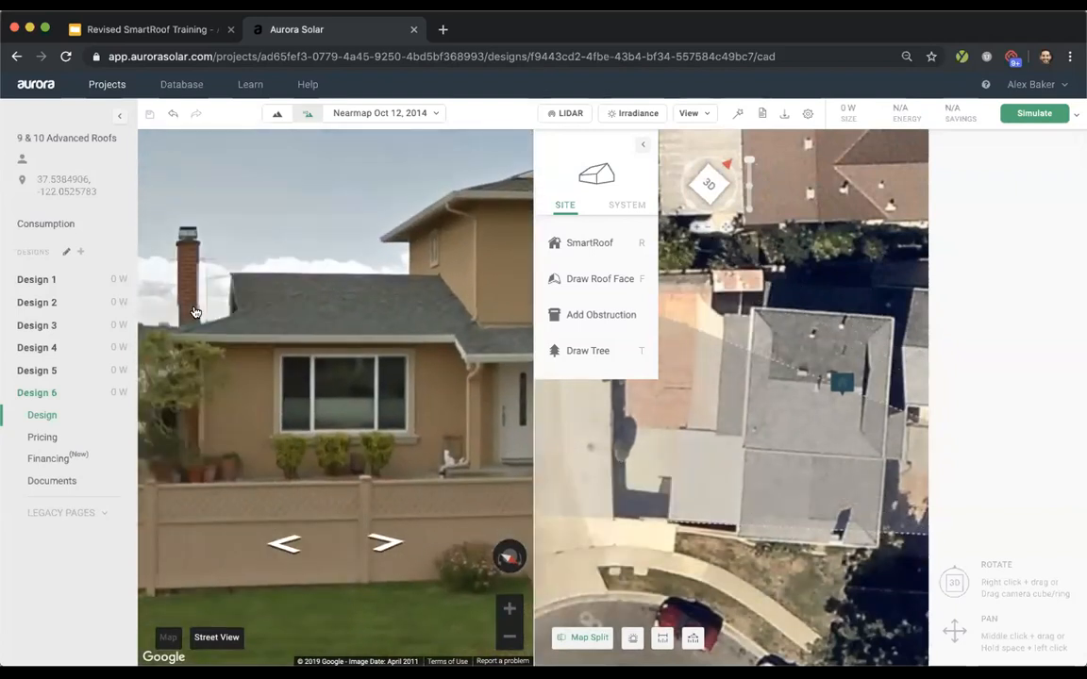
click(382, 275)
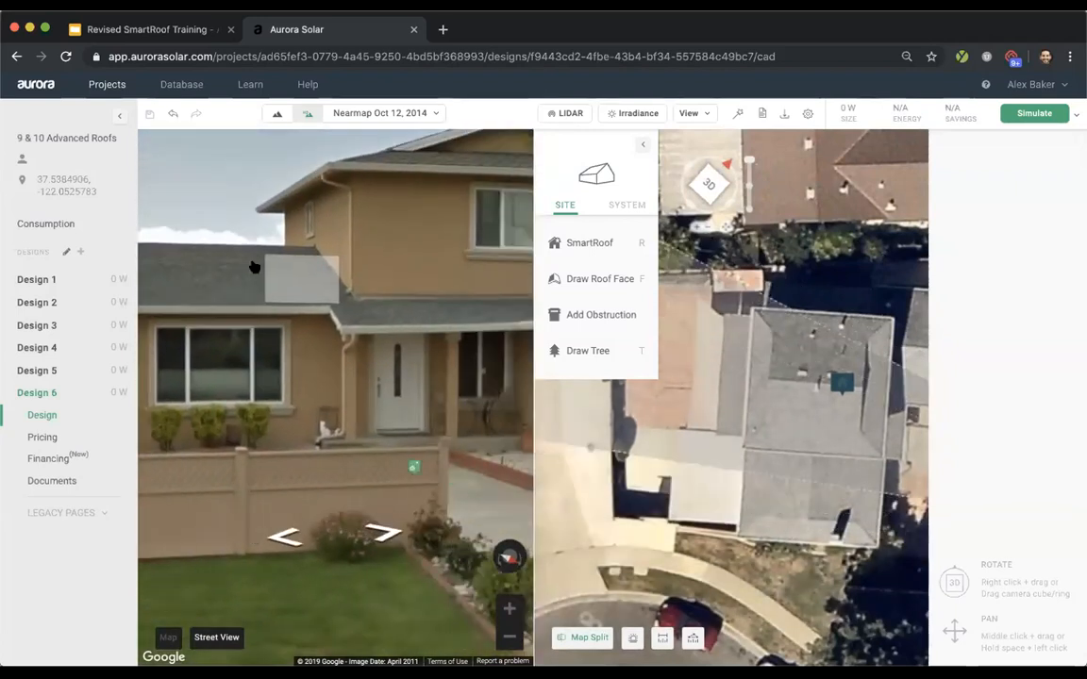
click(376, 308)
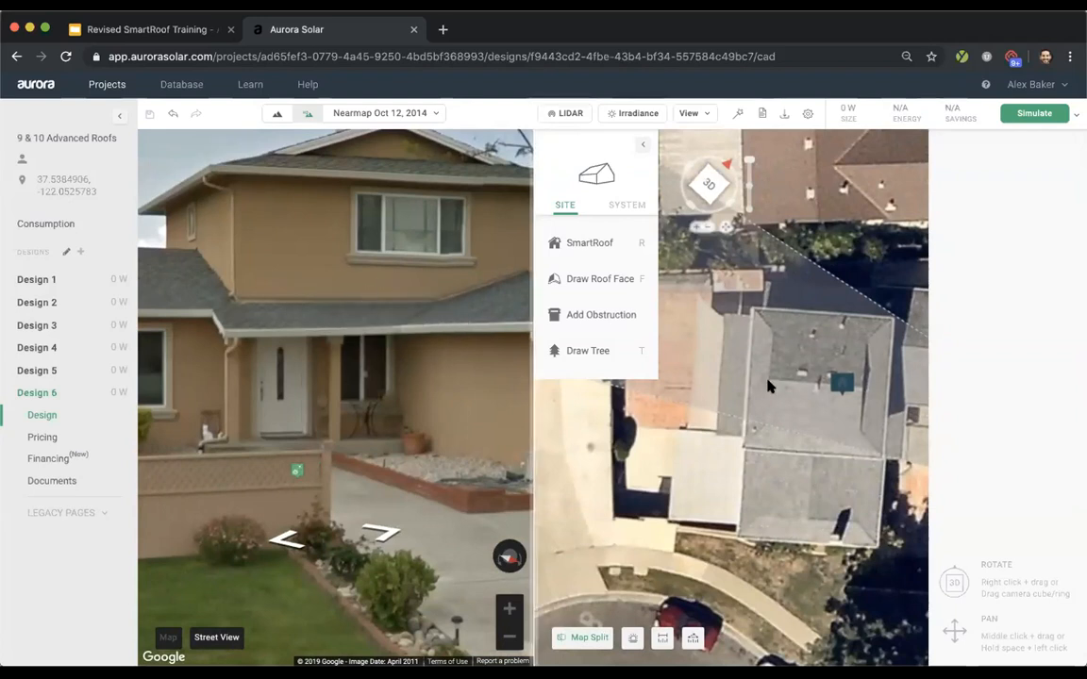
scroll(737, 461, down, 3)
scroll(844, 455, up, 5)
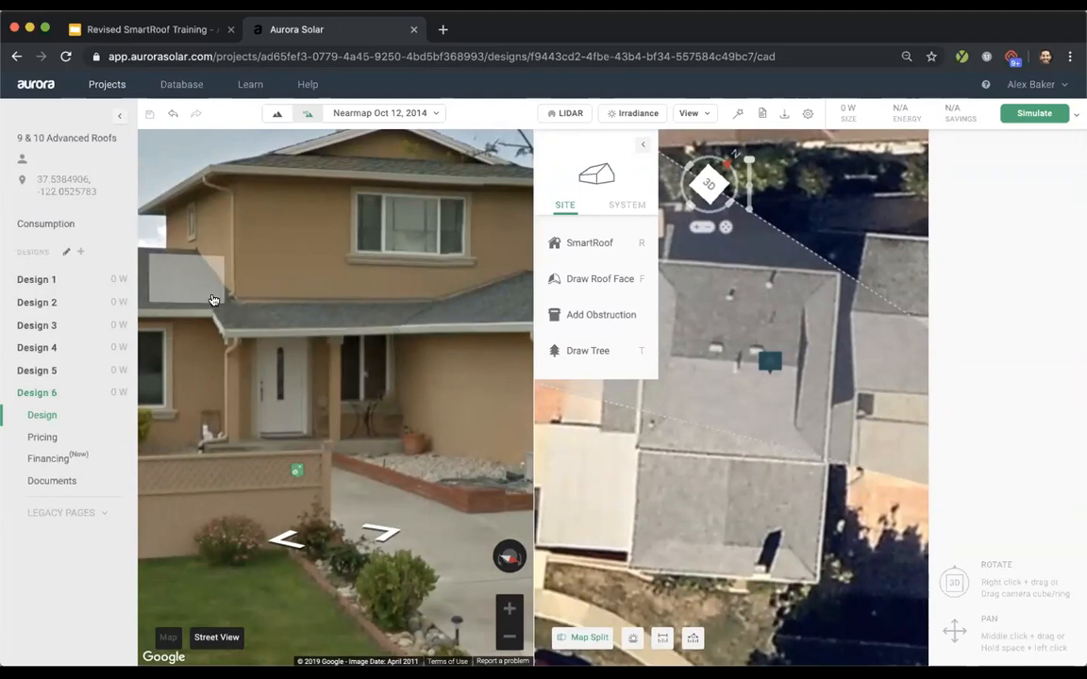
click(281, 306)
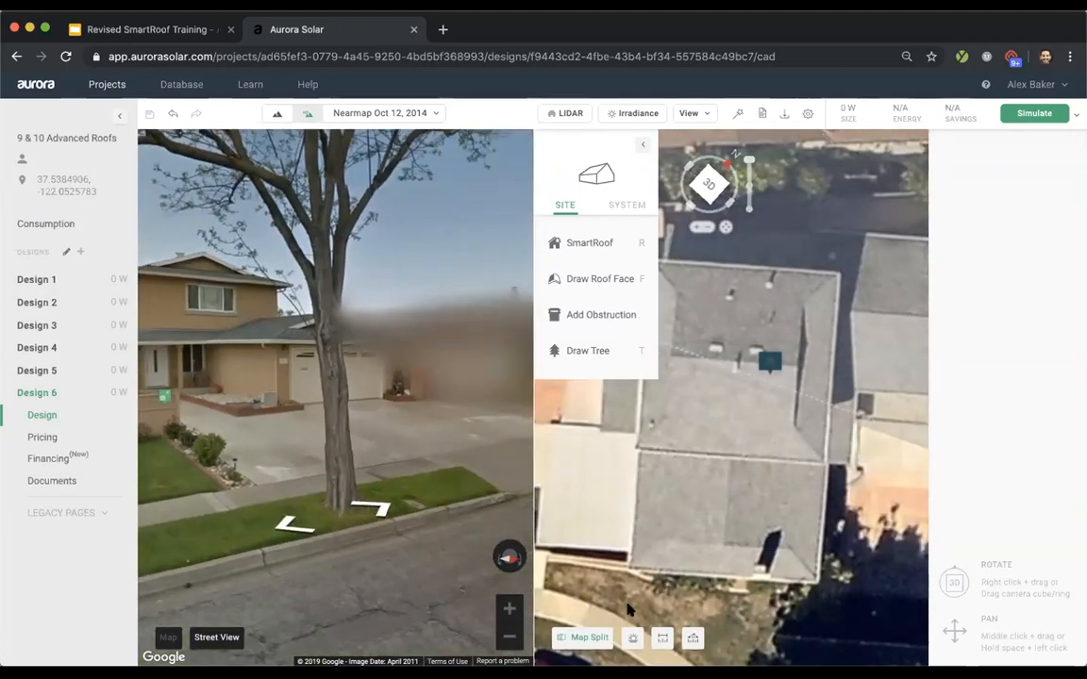
click(587, 625)
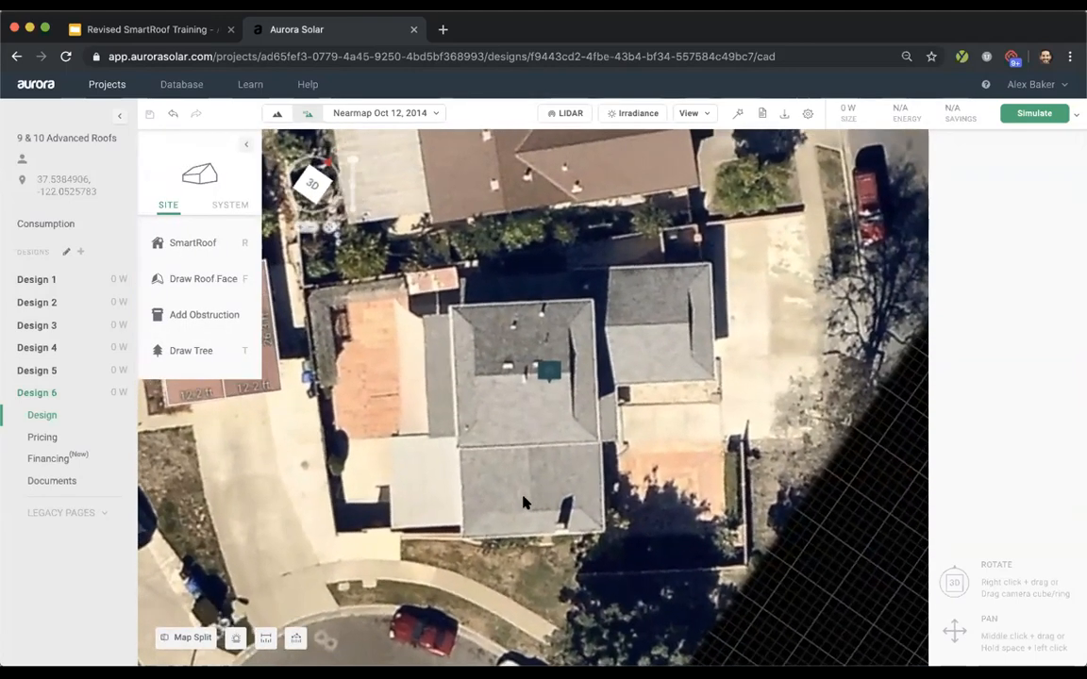
- Draw a pitched SmartRoof over the house's central upper section, 28.2 by 28.9 ft
click(195, 243)
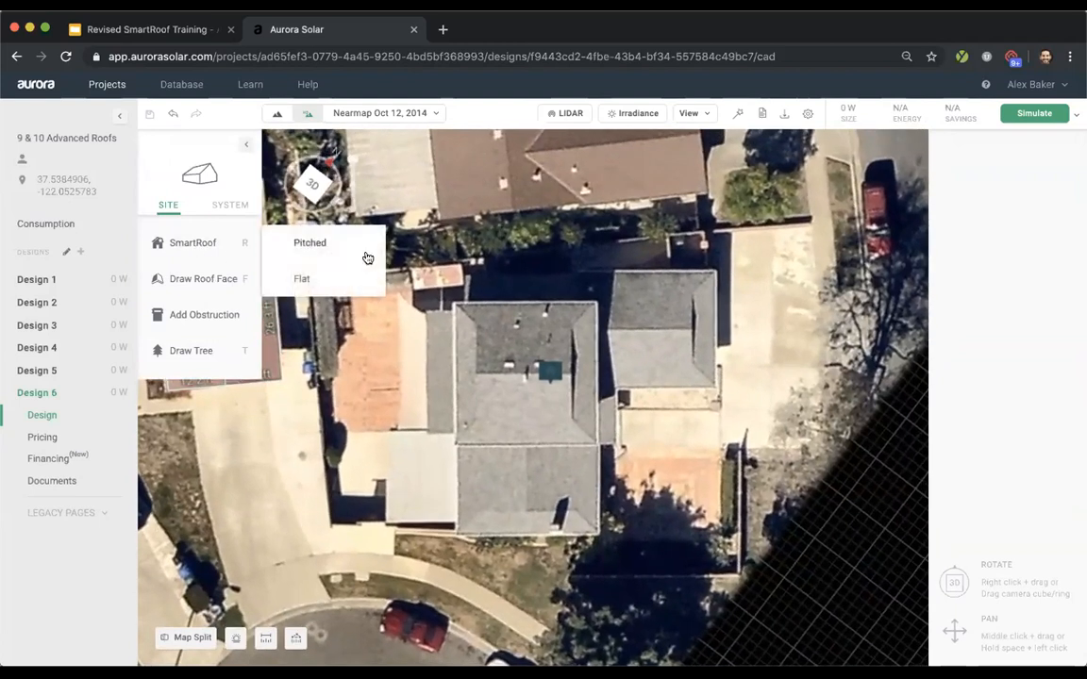
click(311, 243)
scroll(528, 352, up, 4)
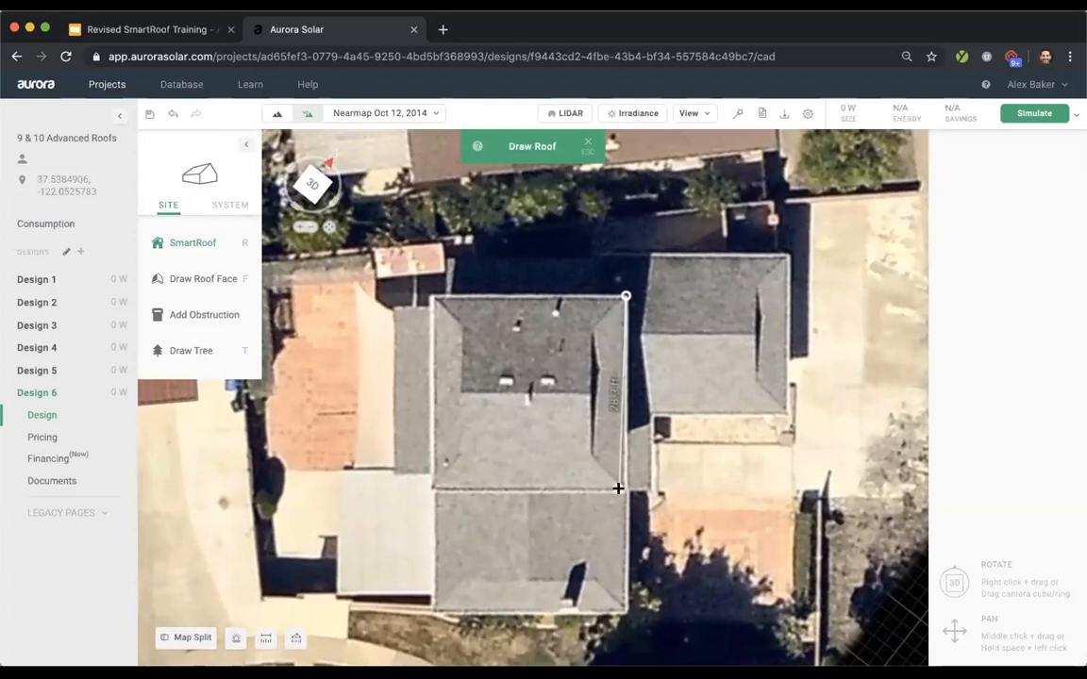
click(430, 492)
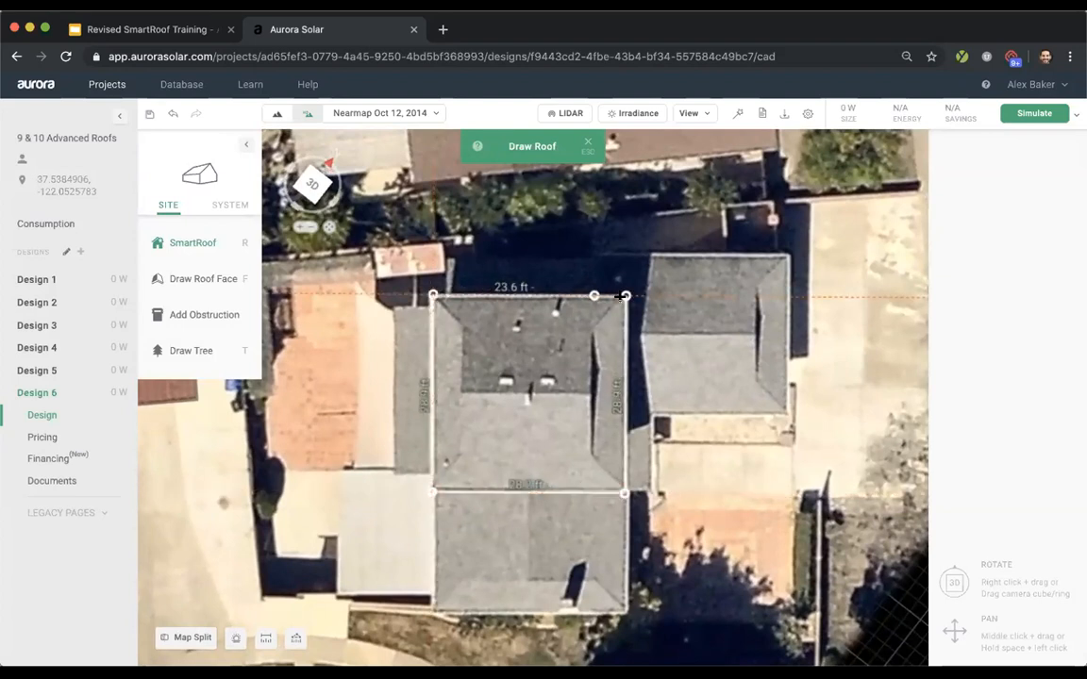
click(626, 297)
- Insert Dutch gable folds at both 28.9 ft ends of the upper roof and set the roof to 2 stories
click(514, 162)
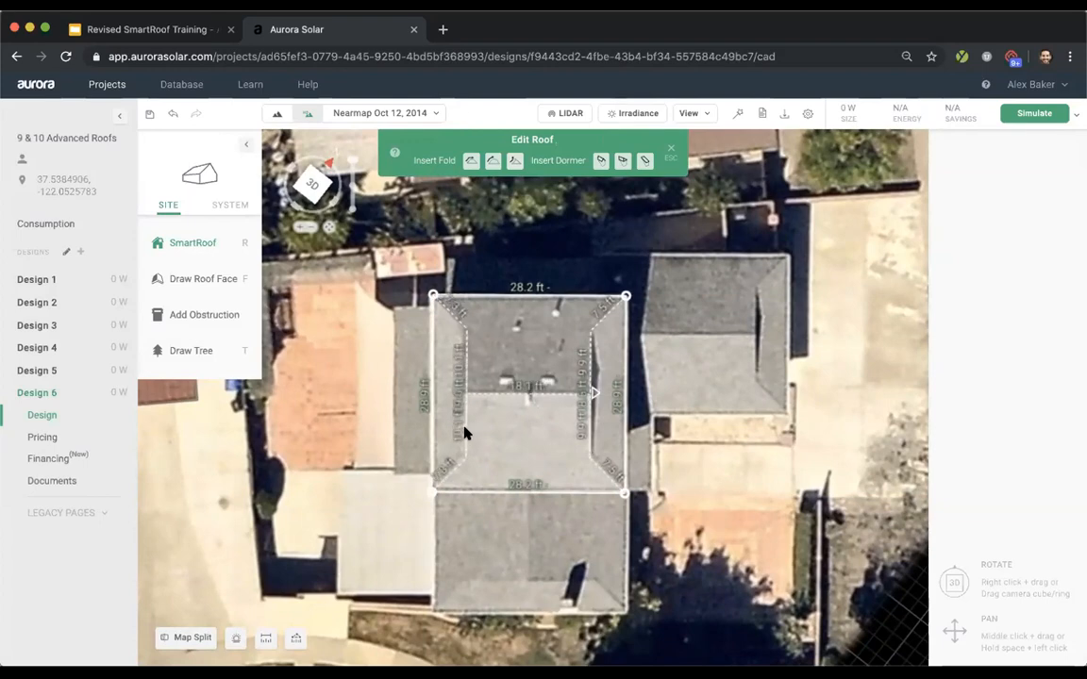
key(Escape)
right_drag(660, 566, 714, 492)
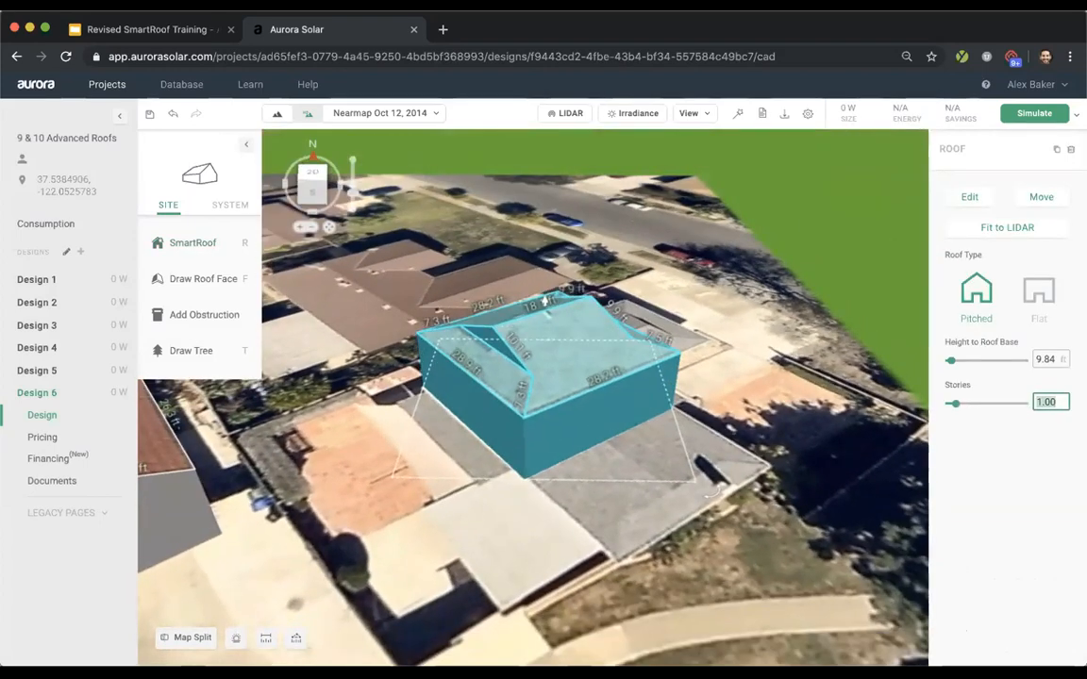
text(2)
- Draw a pitched SmartRoof over the garage wing, 23.7 by 49.8 ft, extending underneath the upper roof
scroll(528, 375, down, 3)
right_drag(529, 375, 453, 471)
right_drag(752, 392, 625, 597)
scroll(626, 597, up, 3)
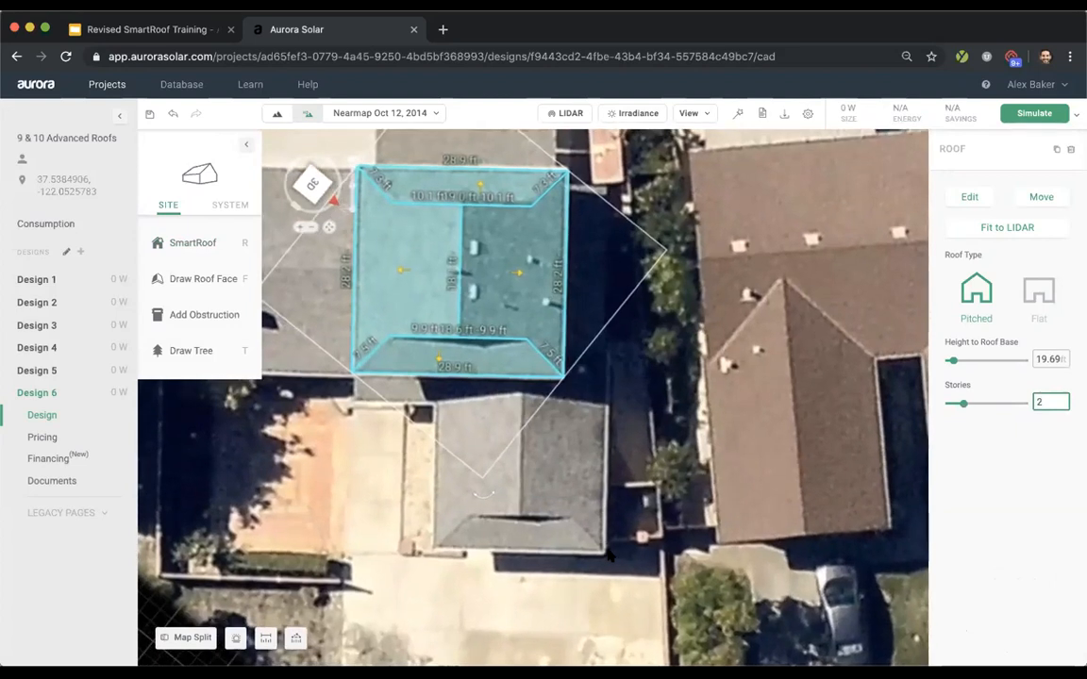
mouse_move(267, 256)
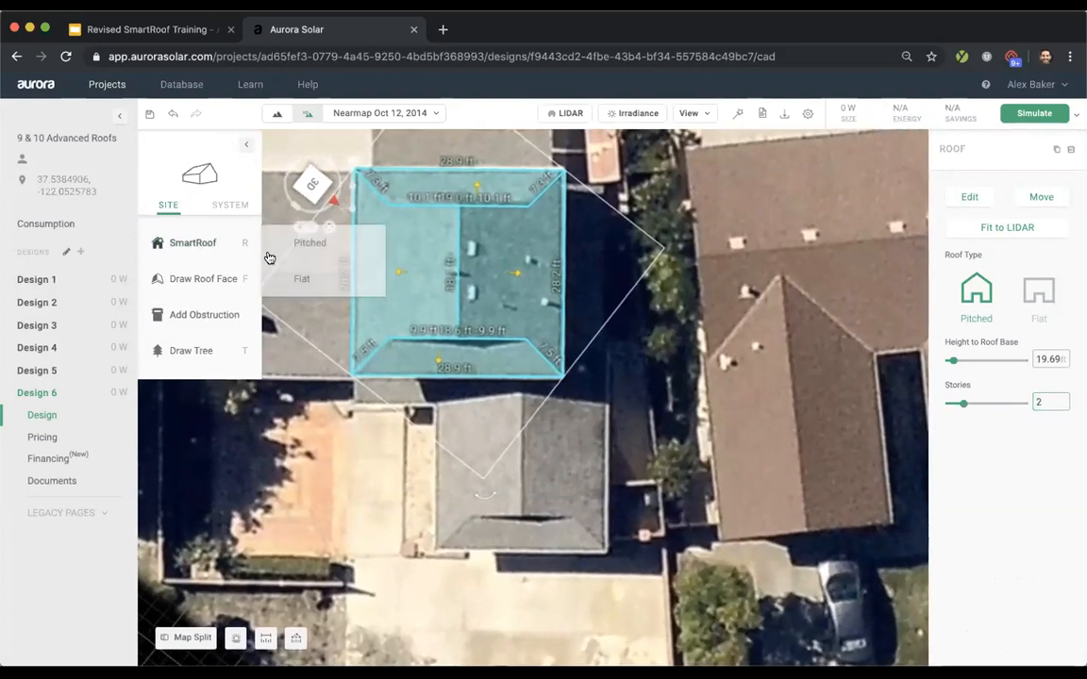
click(357, 279)
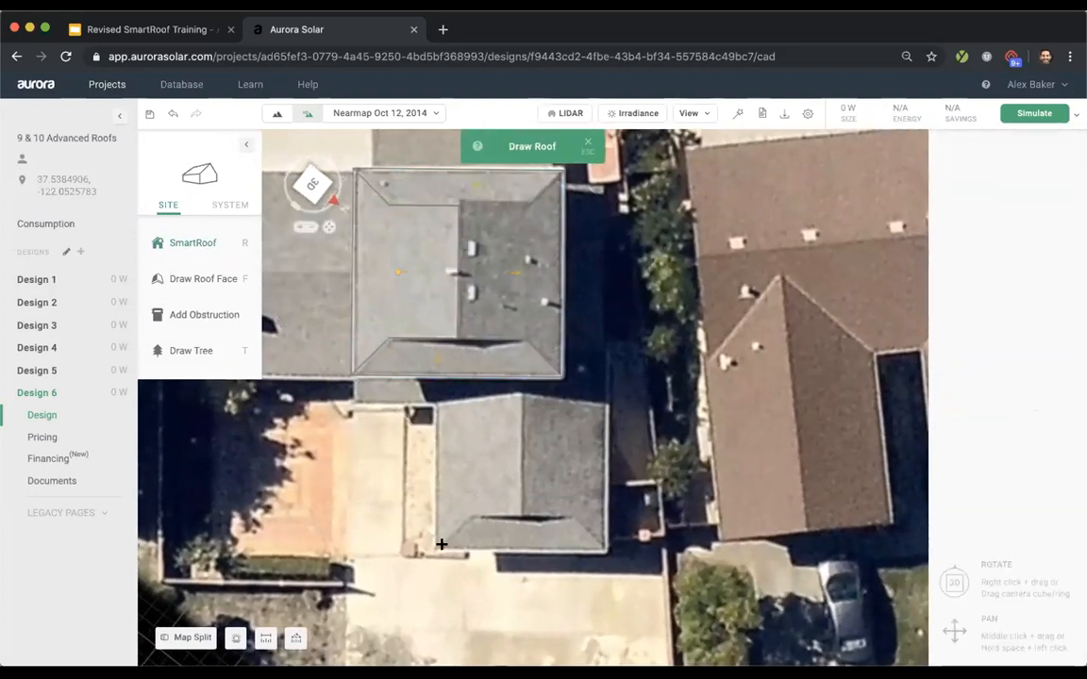
scroll(606, 551, down, 1)
click(607, 556)
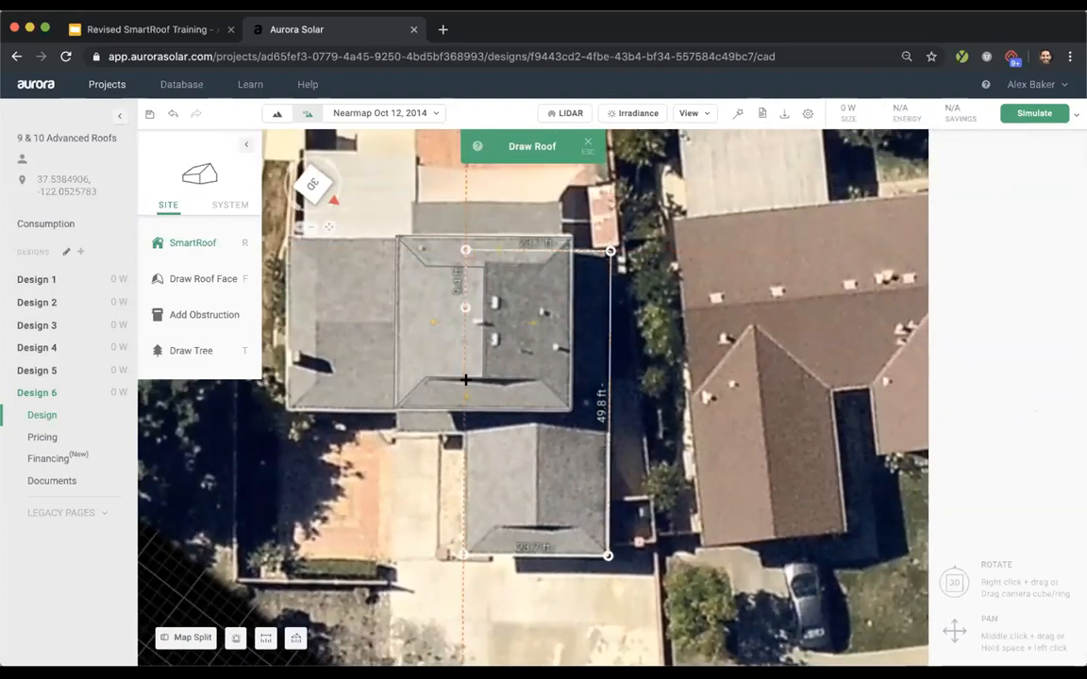
click(457, 558)
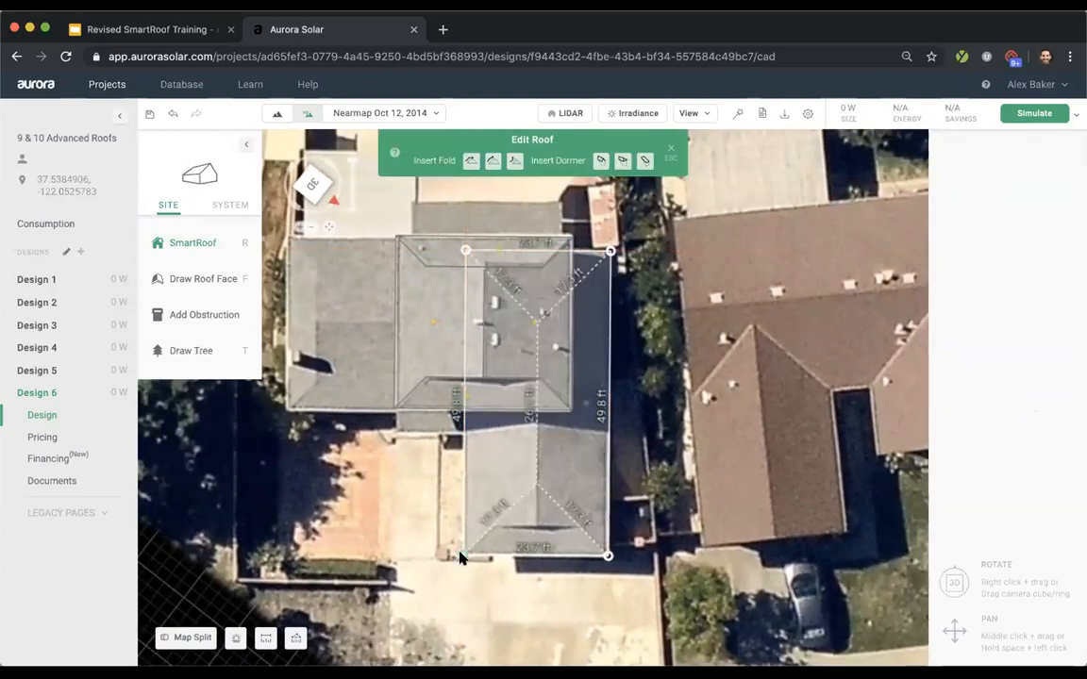
- Make the garage roof's inner end a gable, insert a Dutch gable fold at its outer end, and check the merged roofs in 3D
click(542, 280)
key(Delete)
click(515, 161)
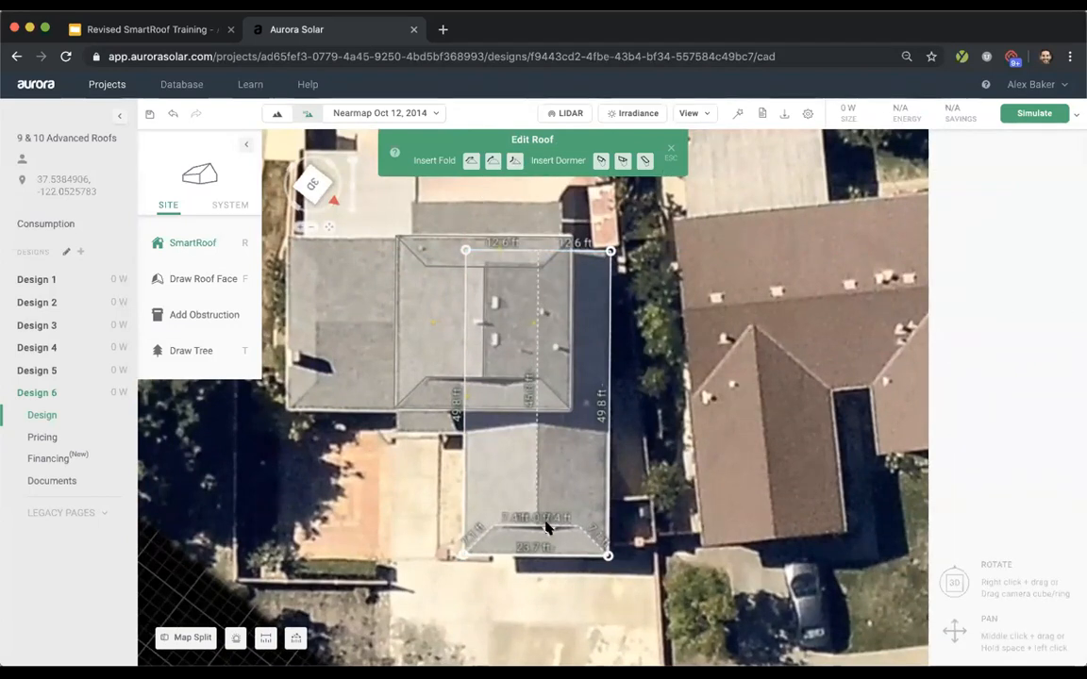
click(658, 447)
right_drag(617, 411, 627, 312)
key(c)
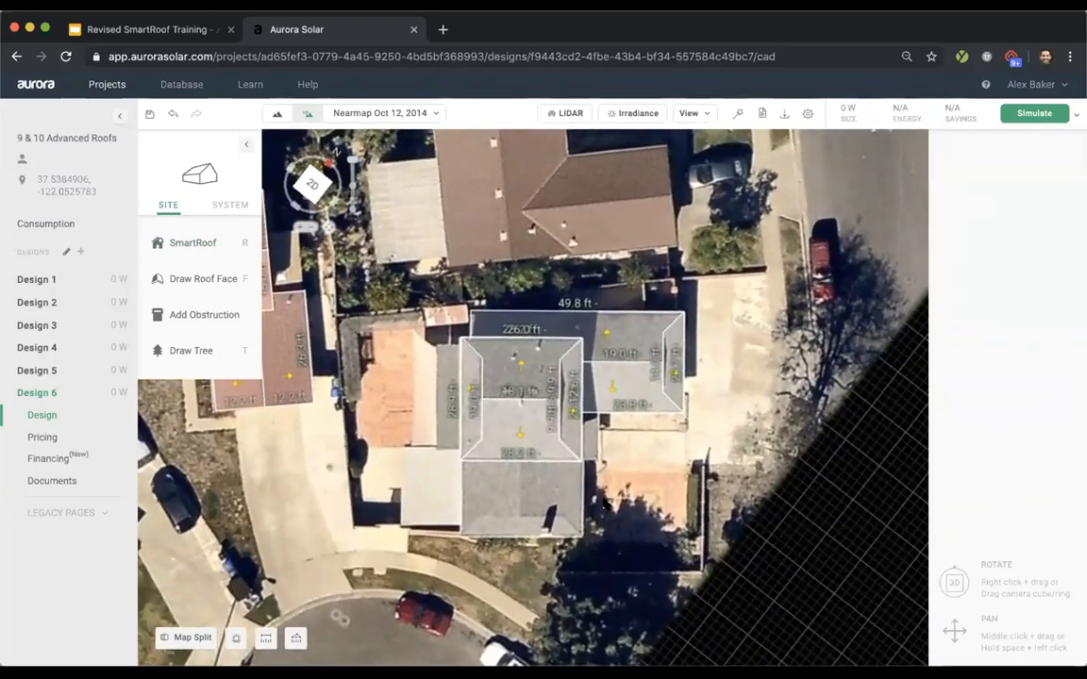
- Draw an L-shaped pitched SmartRoof over the chimney wing with 28.3, 17.9, 15.7 and 31.7 ft edges, and add a Dutch gable fold at its 28.3 ft end
scroll(559, 545, up, 3)
scroll(559, 546, up, 2)
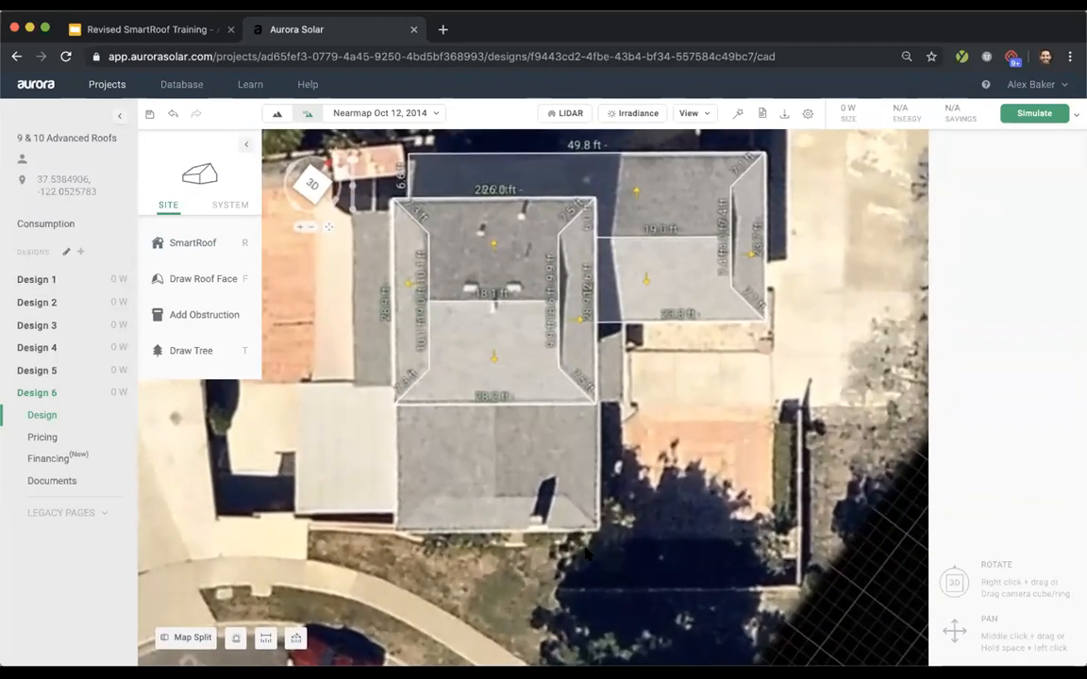
mouse_move(196, 245)
click(287, 242)
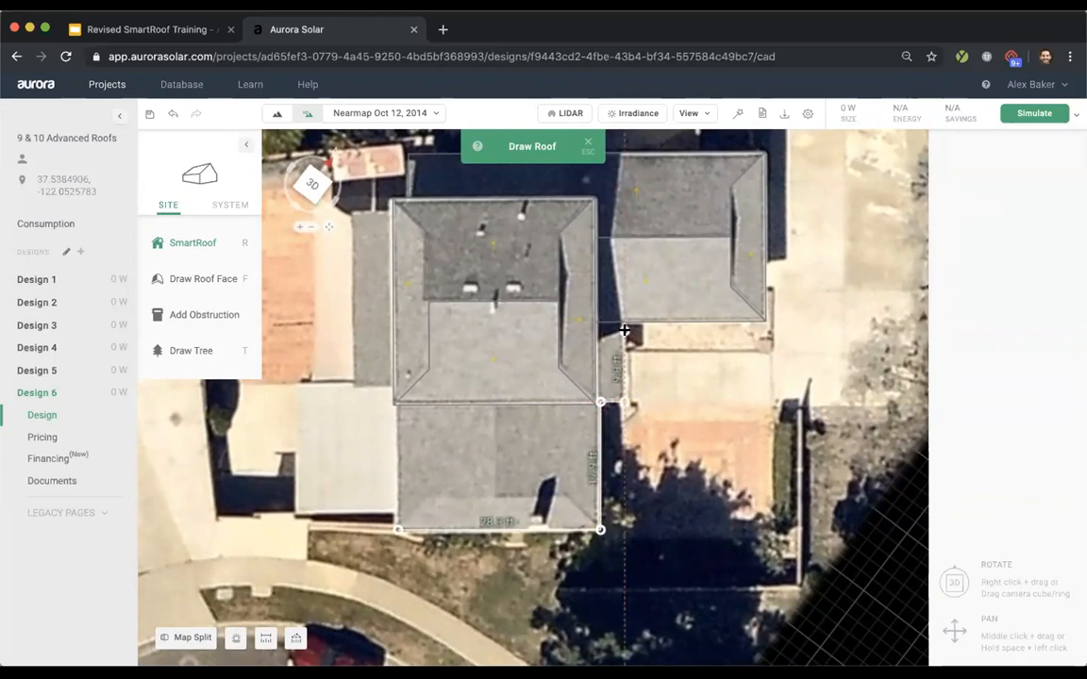
click(622, 288)
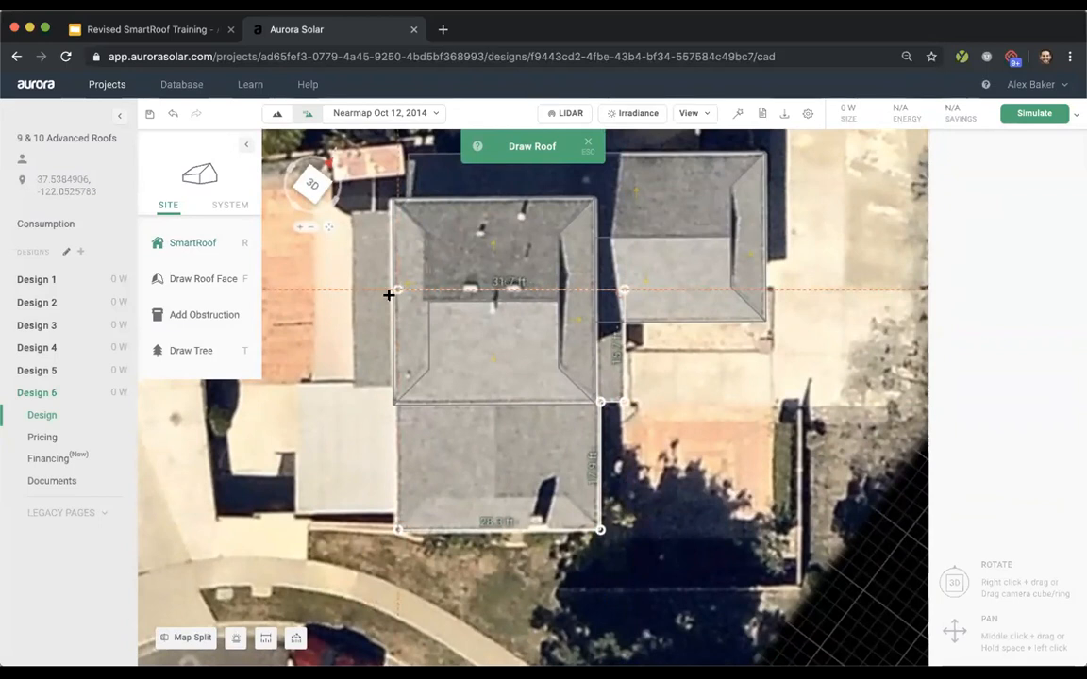
click(397, 528)
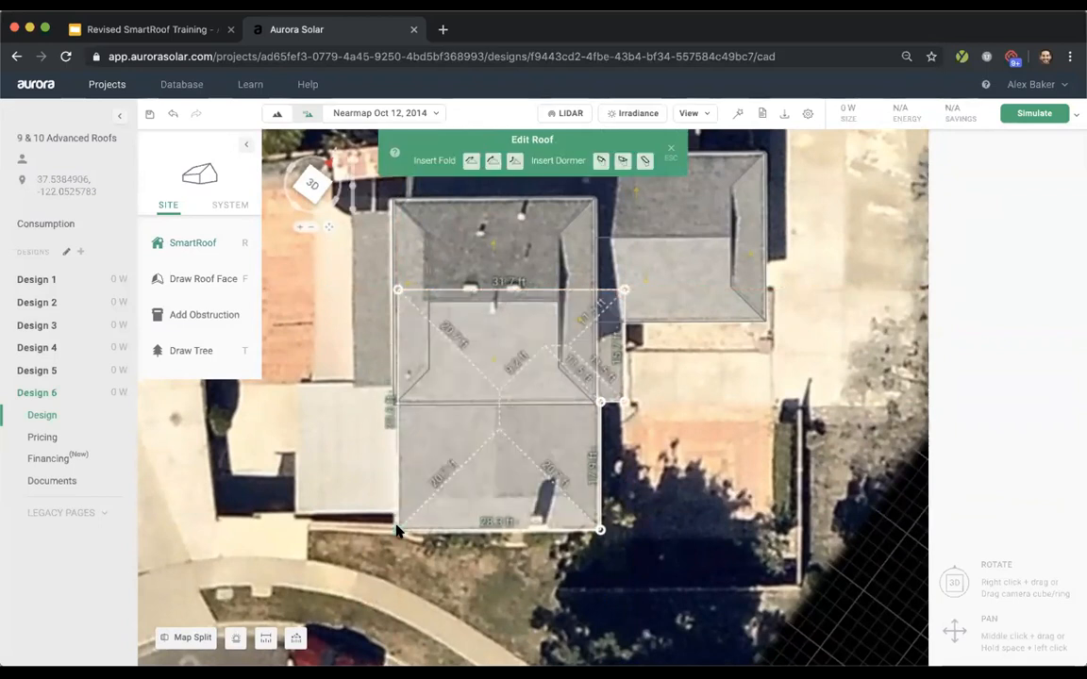
click(514, 162)
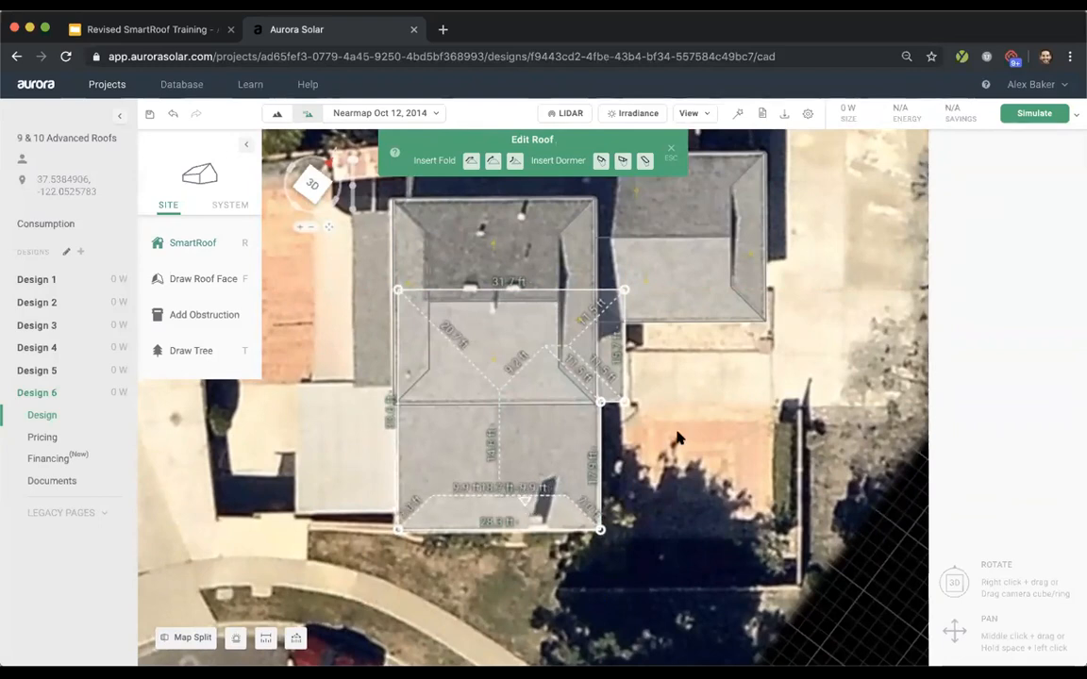
right_drag(585, 347, 487, 328)
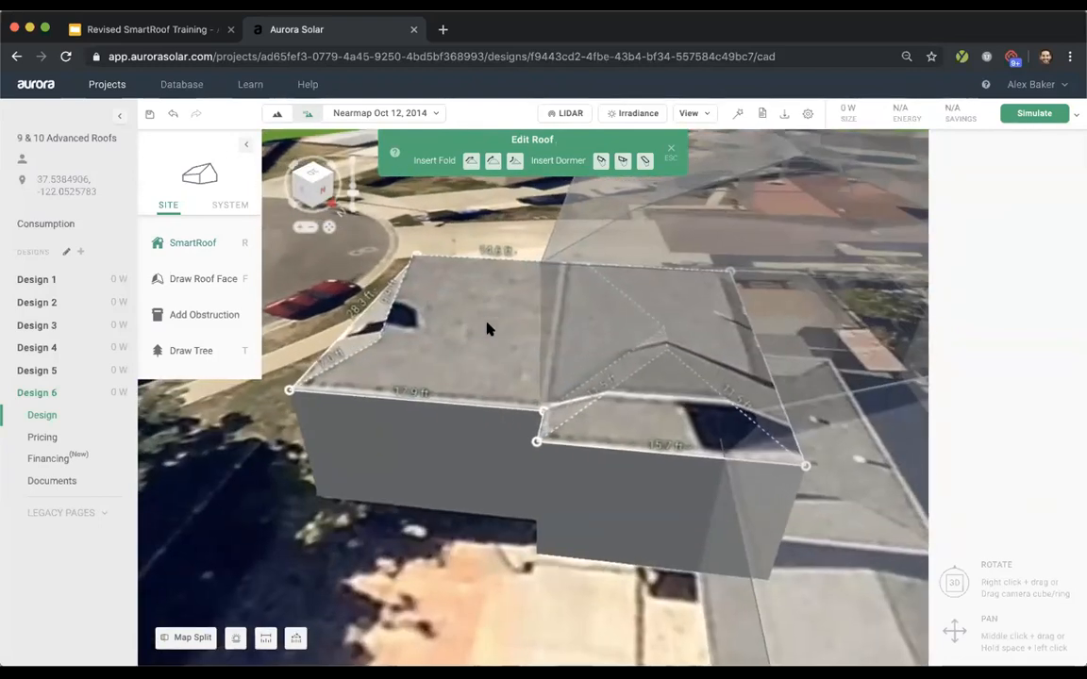
- Open the split map view and move through Street View to inspect the front of the house and its roof profile
click(189, 639)
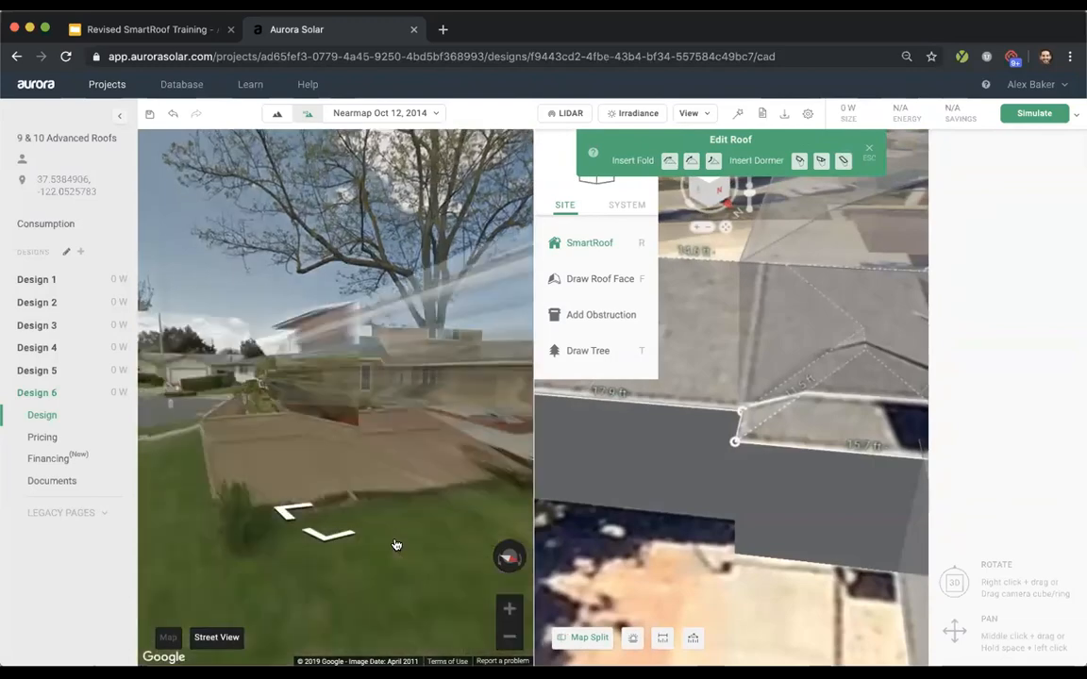
drag(489, 380, 258, 501)
click(259, 500)
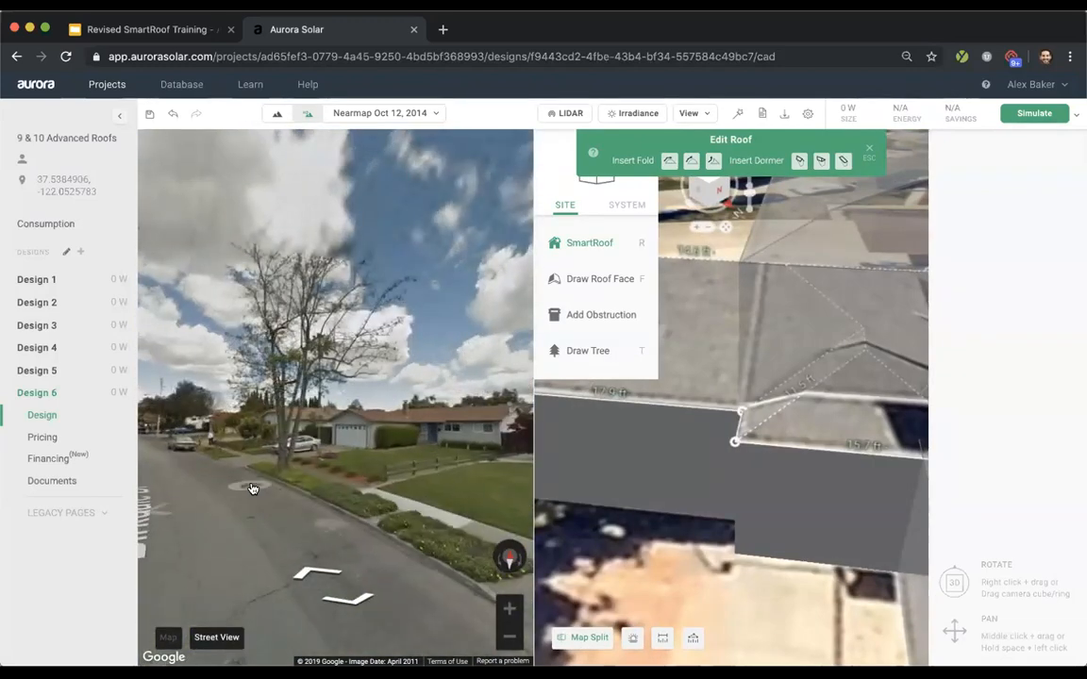
drag(491, 415, 294, 398)
drag(470, 396, 348, 395)
click(348, 395)
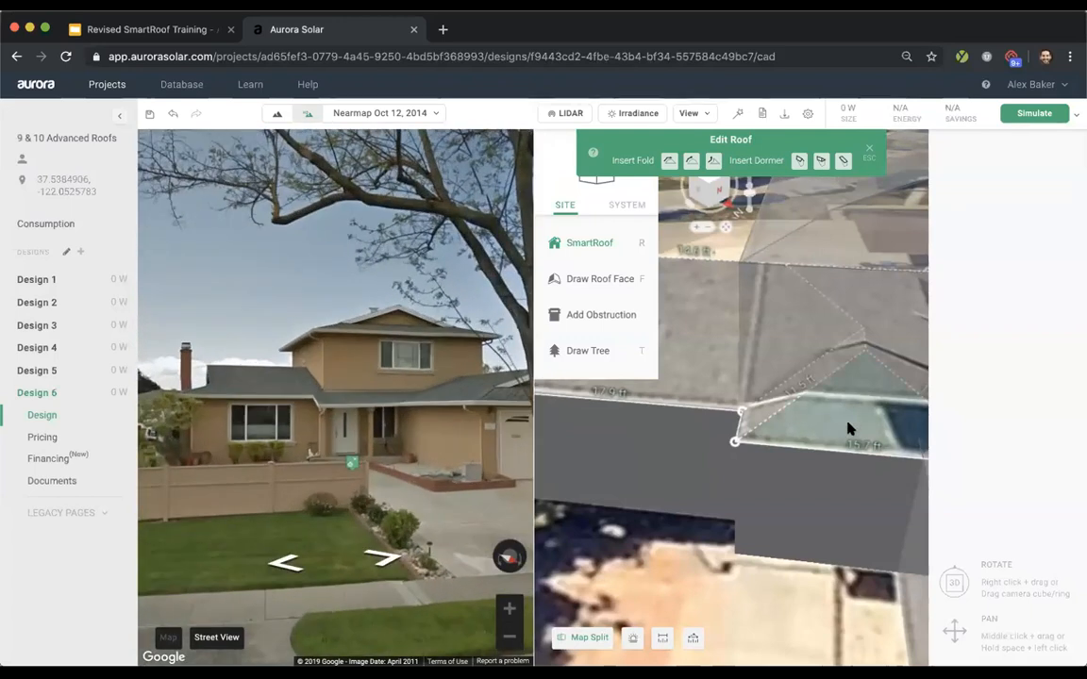
- Try unpitching the roof face along the chimney wing's 17.9 ft edge, close the split map and inspect the change in plan and 3D
right_drag(778, 475, 772, 399)
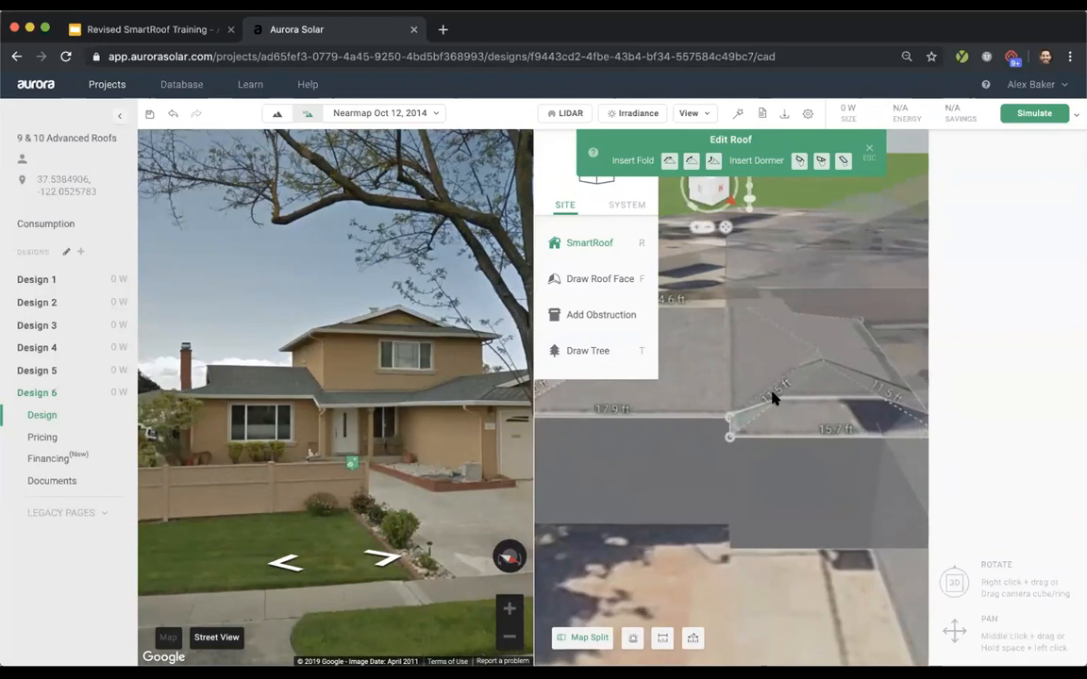
click(767, 401)
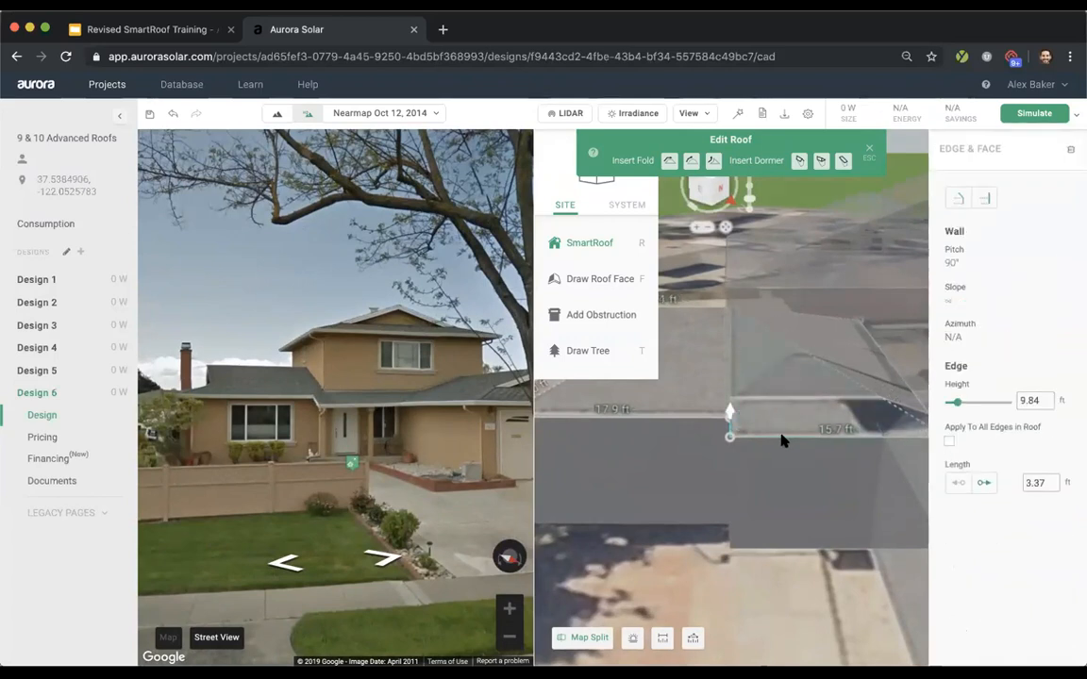
right_drag(783, 438, 806, 466)
click(721, 352)
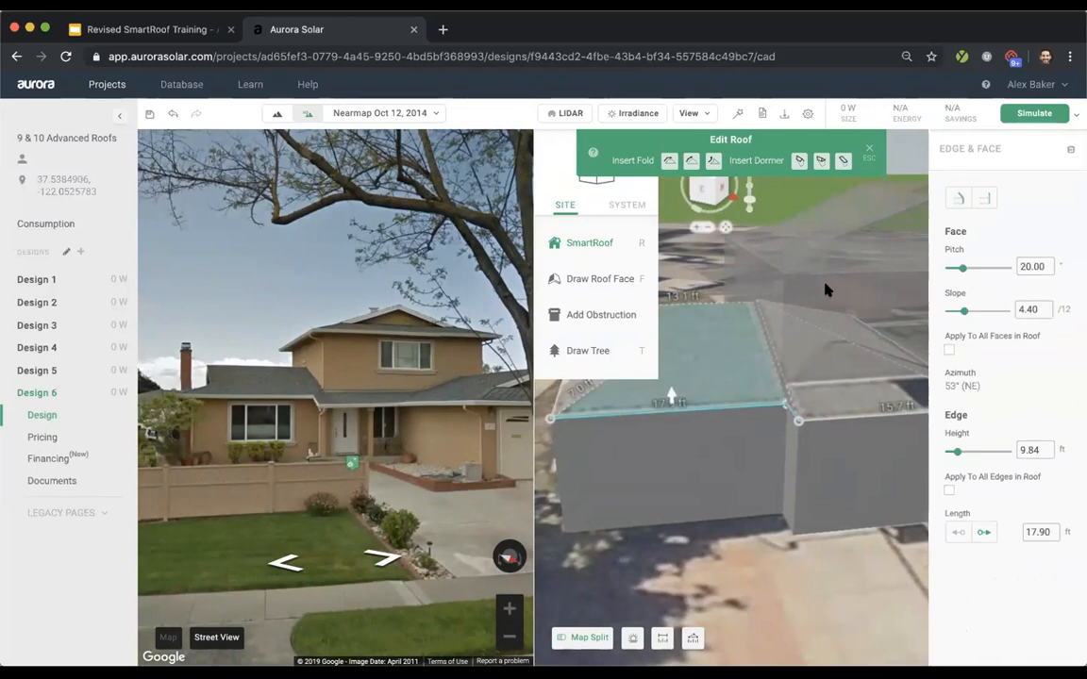
click(981, 197)
right_drag(802, 388, 670, 327)
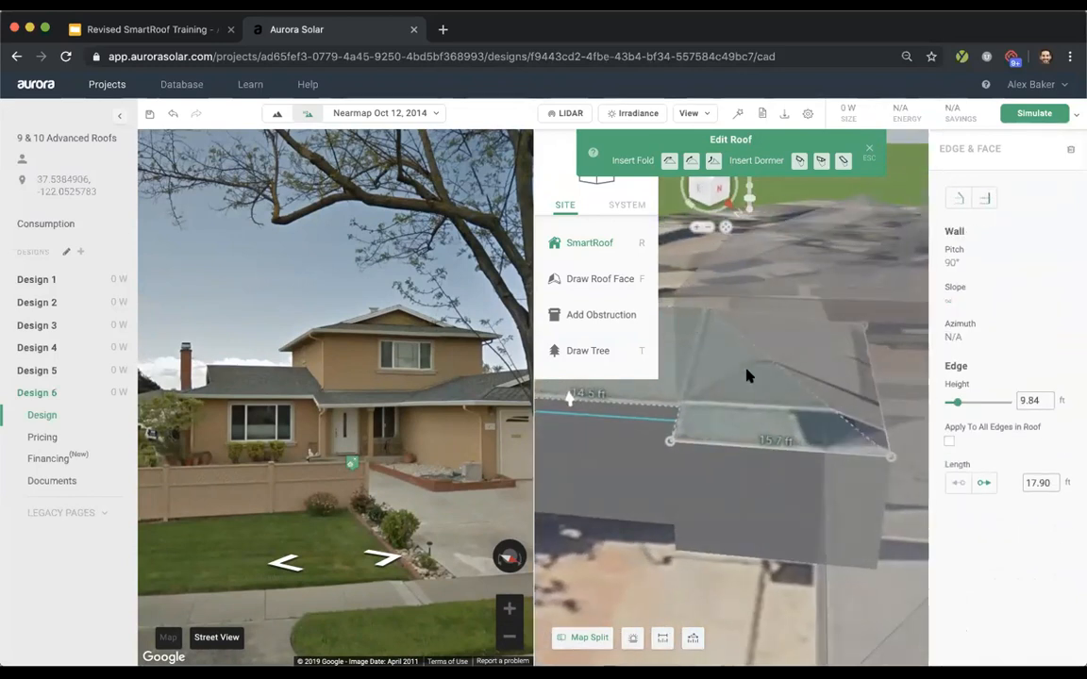
click(569, 646)
right_drag(473, 339, 688, 453)
scroll(689, 452, up, 5)
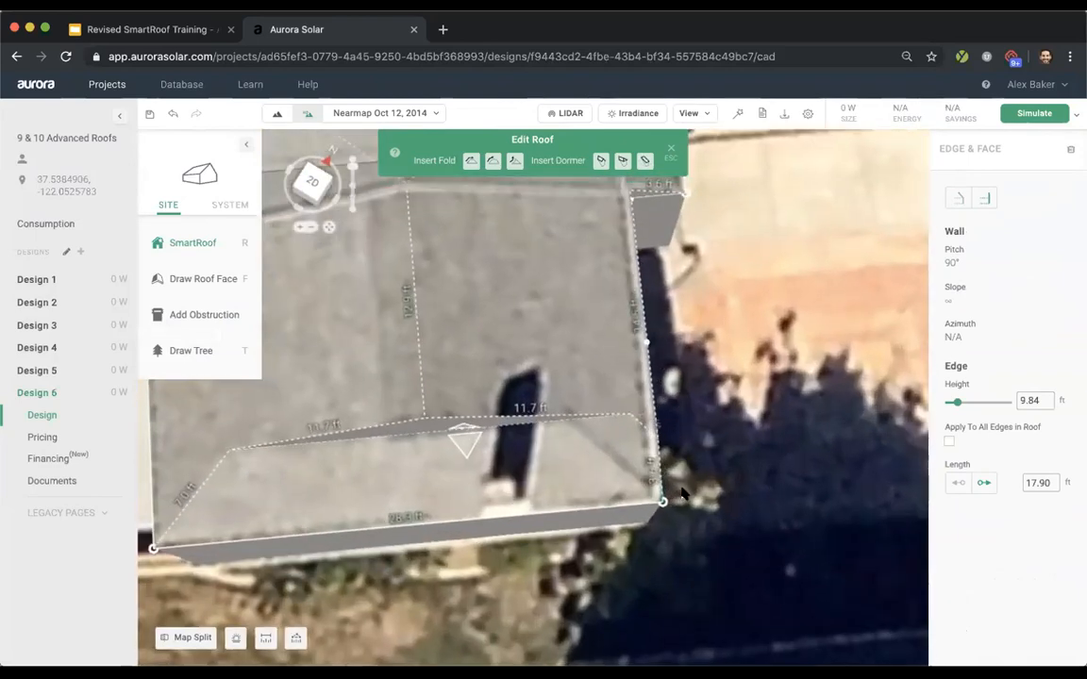
right_drag(684, 494, 676, 572)
scroll(677, 573, down, 3)
scroll(651, 453, up, 2)
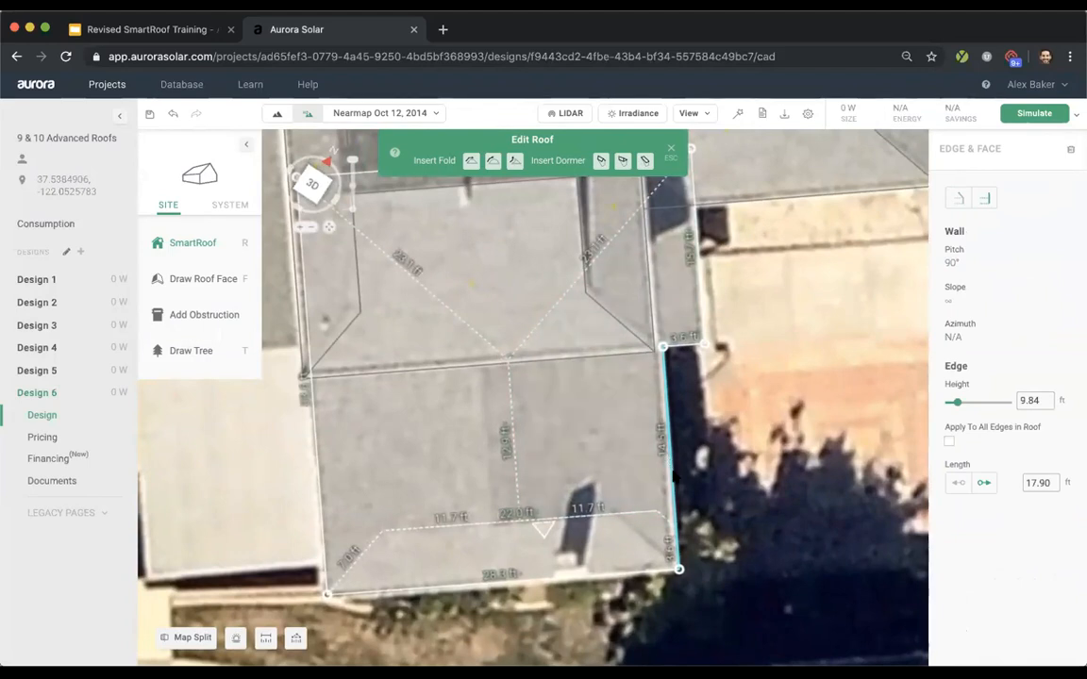
drag(609, 421, 592, 425)
drag(319, 507, 739, 378)
- Repitch the face along the 17.9 ft edge and lower the neighboring 15.7 ft edge so both faces share one plane
click(783, 356)
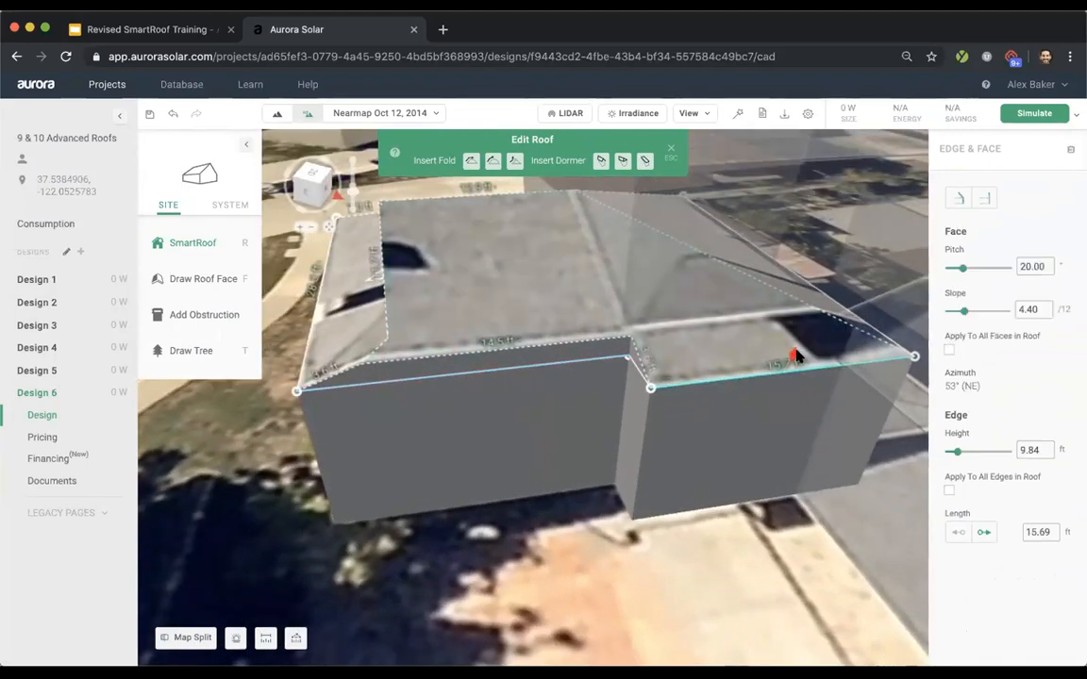
drag(796, 357, 802, 382)
drag(491, 330, 769, 490)
scroll(494, 453, down, 2)
scroll(432, 457, down, 3)
drag(351, 404, 496, 467)
click(542, 496)
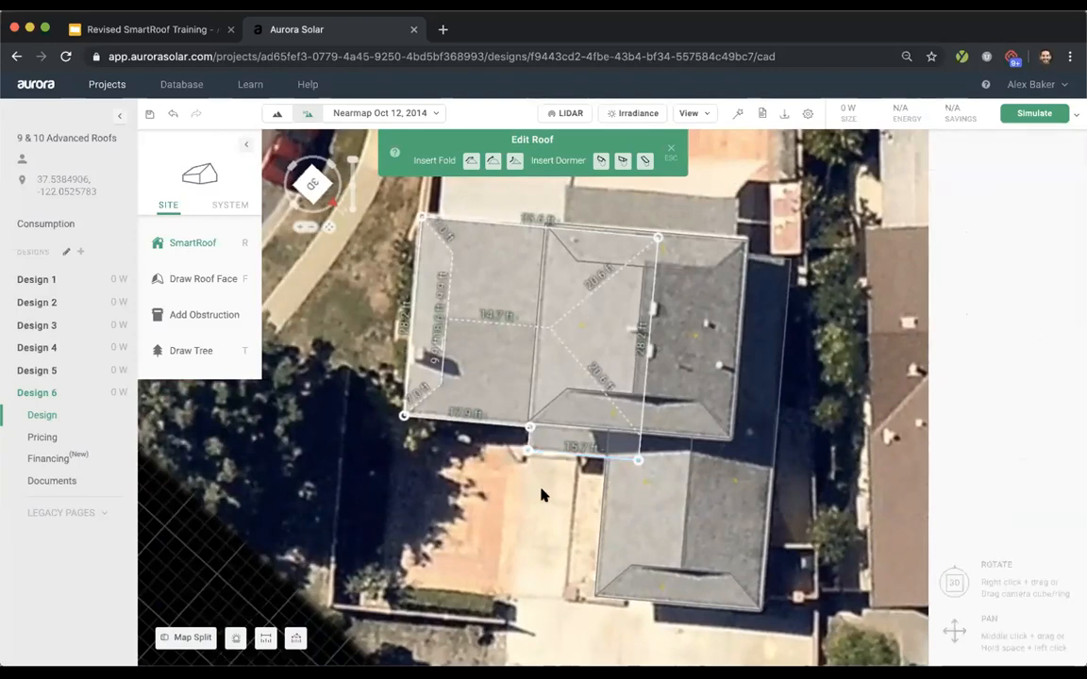
- Lower the garage wing's roof base to about 8.56 ft to match the adjoining entry roof
right_drag(565, 523, 646, 283)
click(665, 330)
scroll(615, 343, up, 5)
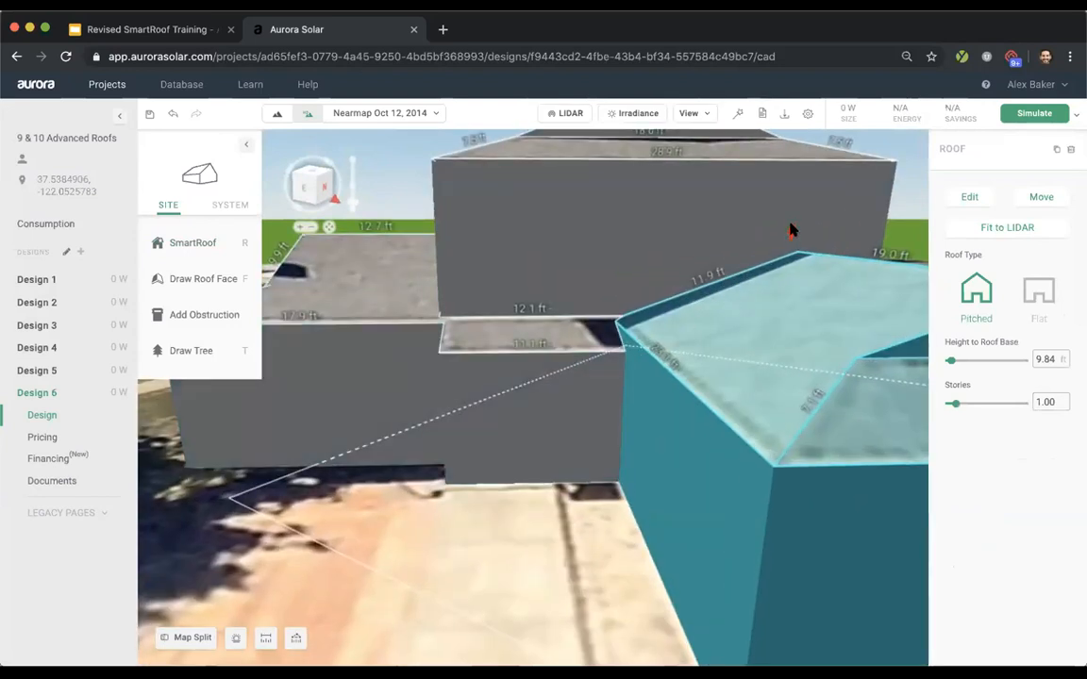
click(791, 243)
click(791, 247)
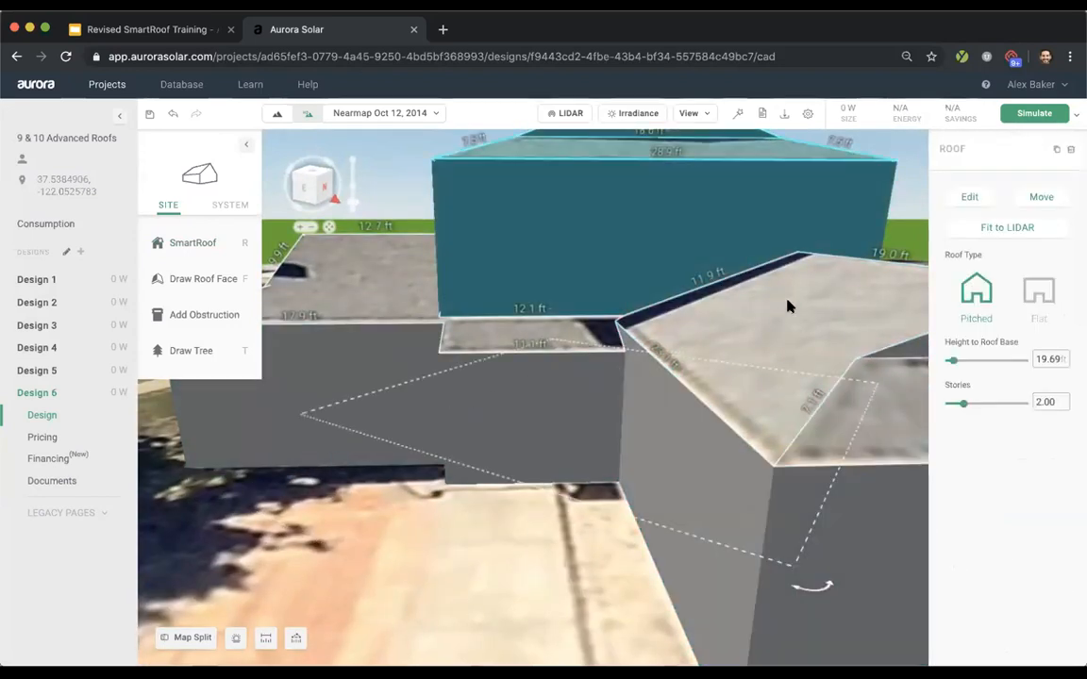
click(786, 304)
drag(788, 242, 782, 247)
drag(695, 376, 696, 369)
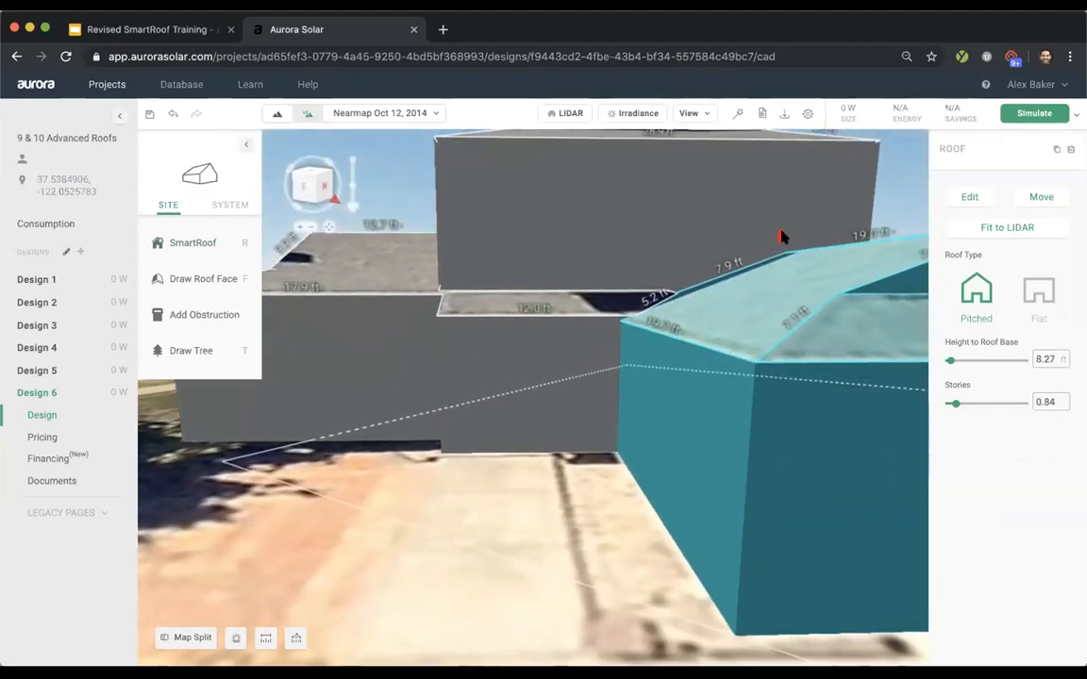
drag(778, 235, 778, 230)
- Draw a pitched SmartRoof of about 17.3 by 15.1 ft over the light-colored patio cover beside the chimney wing
right_drag(559, 512, 801, 538)
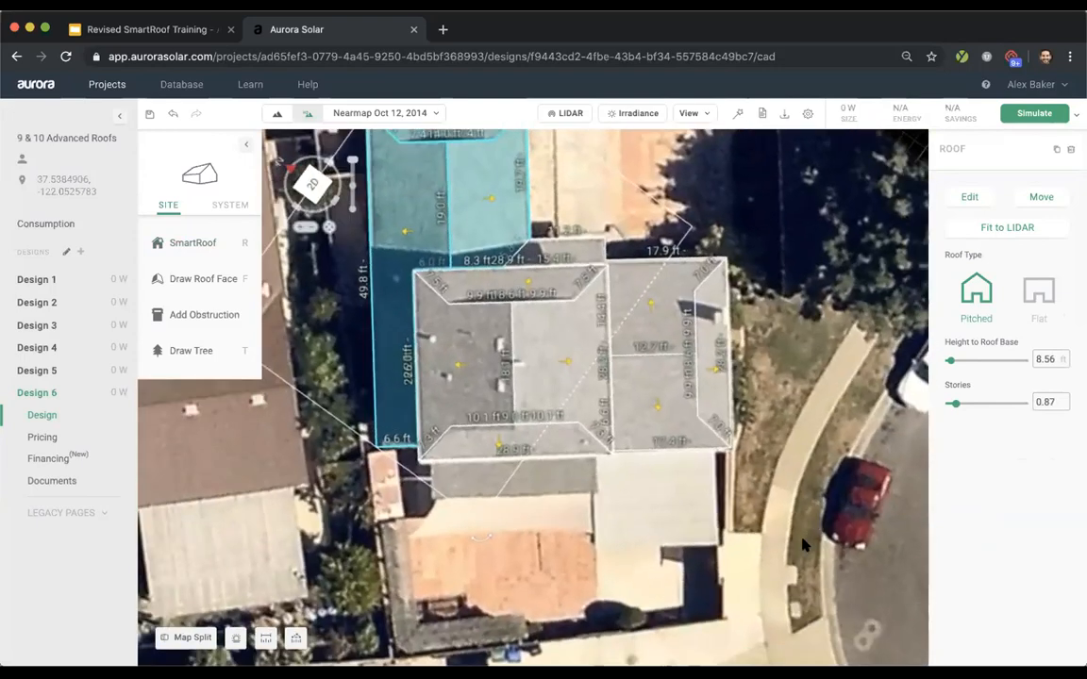
scroll(800, 538, up, 3)
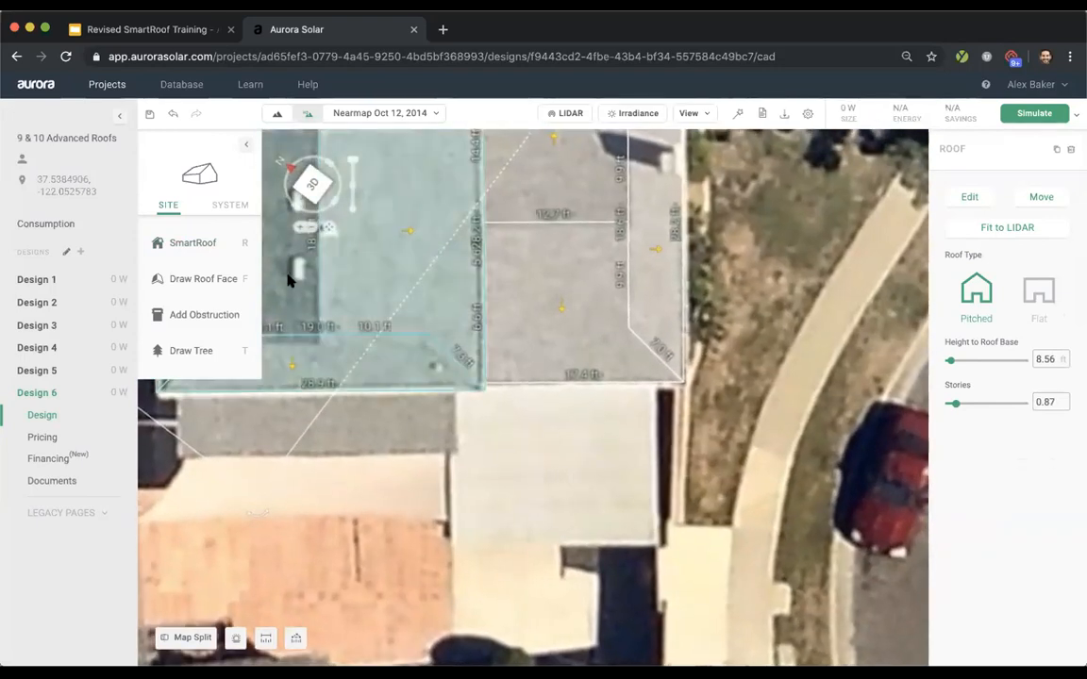
mouse_move(202, 243)
click(308, 242)
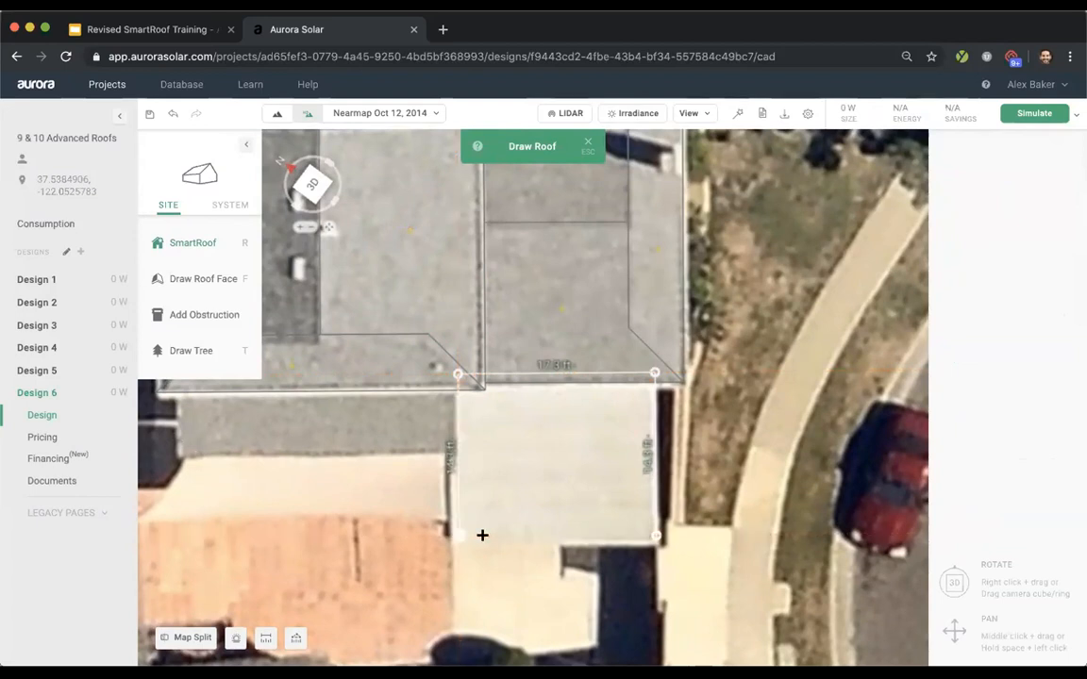
click(653, 535)
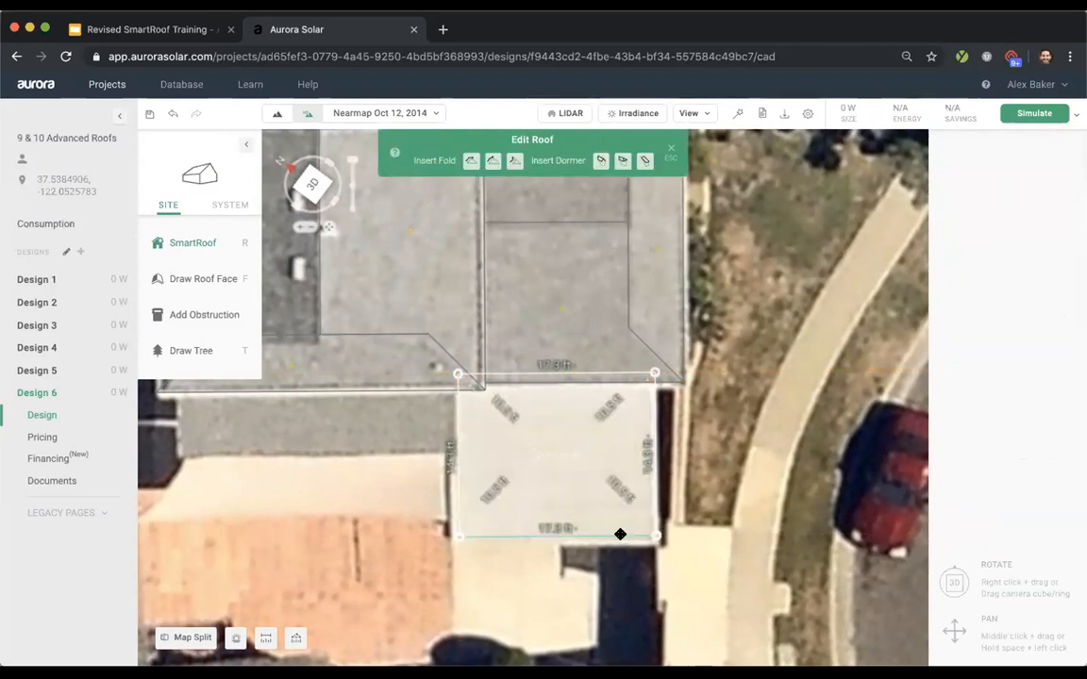
- Unpitch three faces of the patio cover roof, leaving a single slope down to its outer 17.3 ft edge
key(3)
click(489, 380)
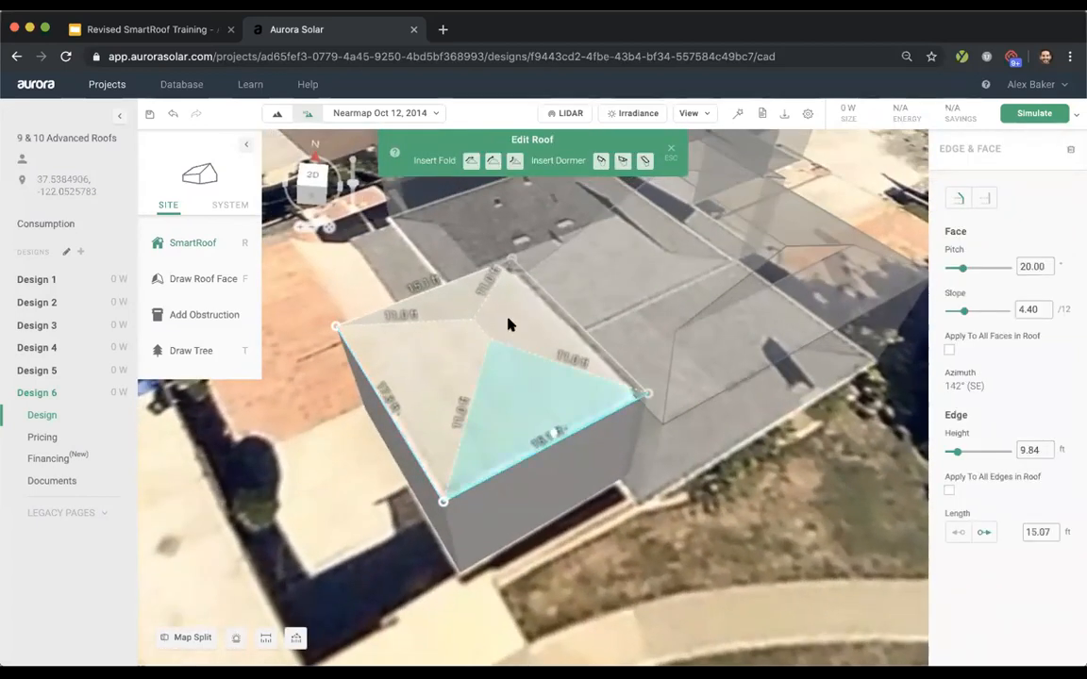
shift+click(506, 314)
shift+click(462, 289)
click(979, 200)
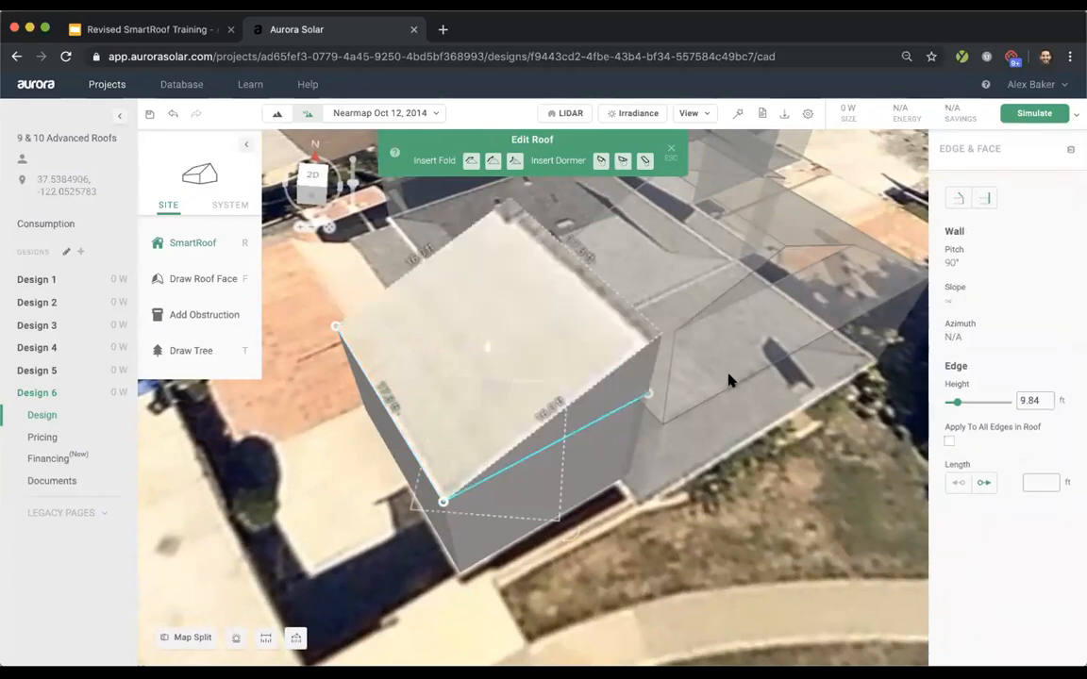
- Set the pitch of the patio cover's sloped face to 4°
drag(728, 375, 460, 272)
click(478, 272)
drag(567, 390, 539, 357)
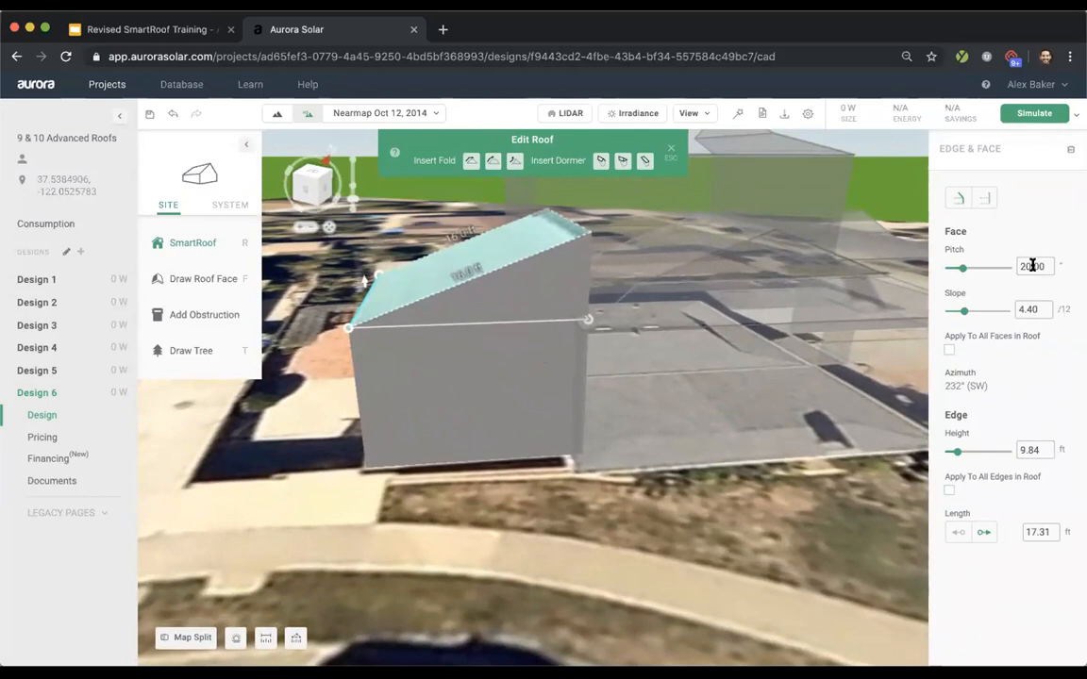
key(Down)
key(Down)
key(Down)
key(Down)
key(Down)
key(Down)
key(Down)
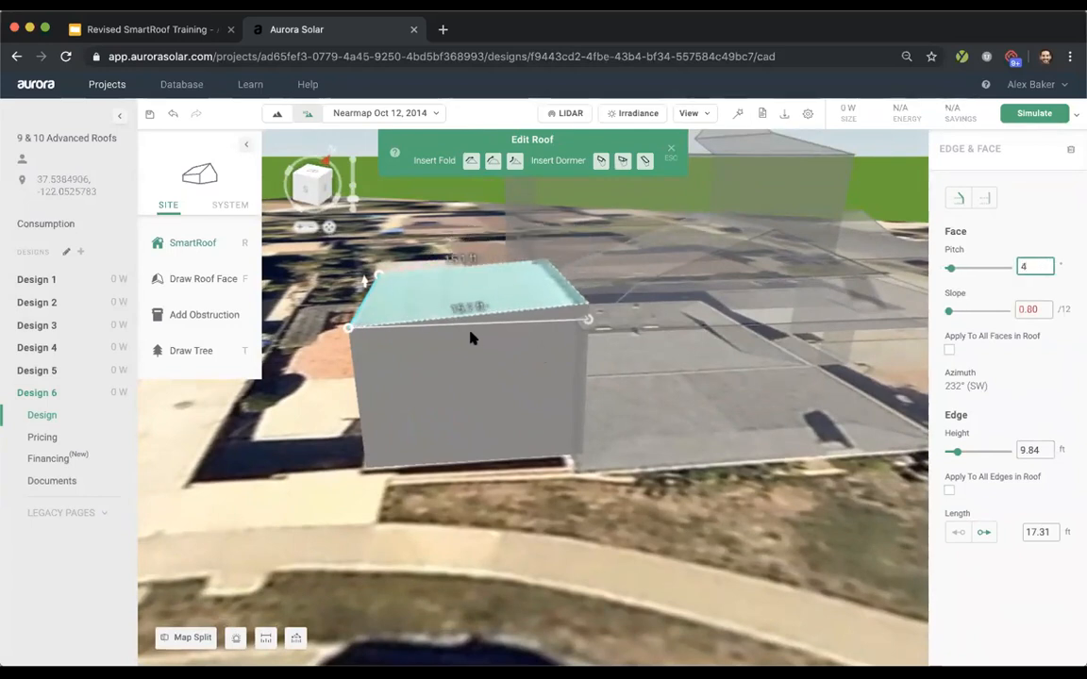
- Lower the patio cover's outer edge so its high side meets the house eave, and leave roof editing
scroll(407, 325, up, 3)
drag(476, 344, 472, 306)
drag(343, 248, 346, 278)
click(471, 412)
mouse_move(473, 418)
right_down()
mouse_move(437, 393)
mouse_move(466, 404)
right_up()
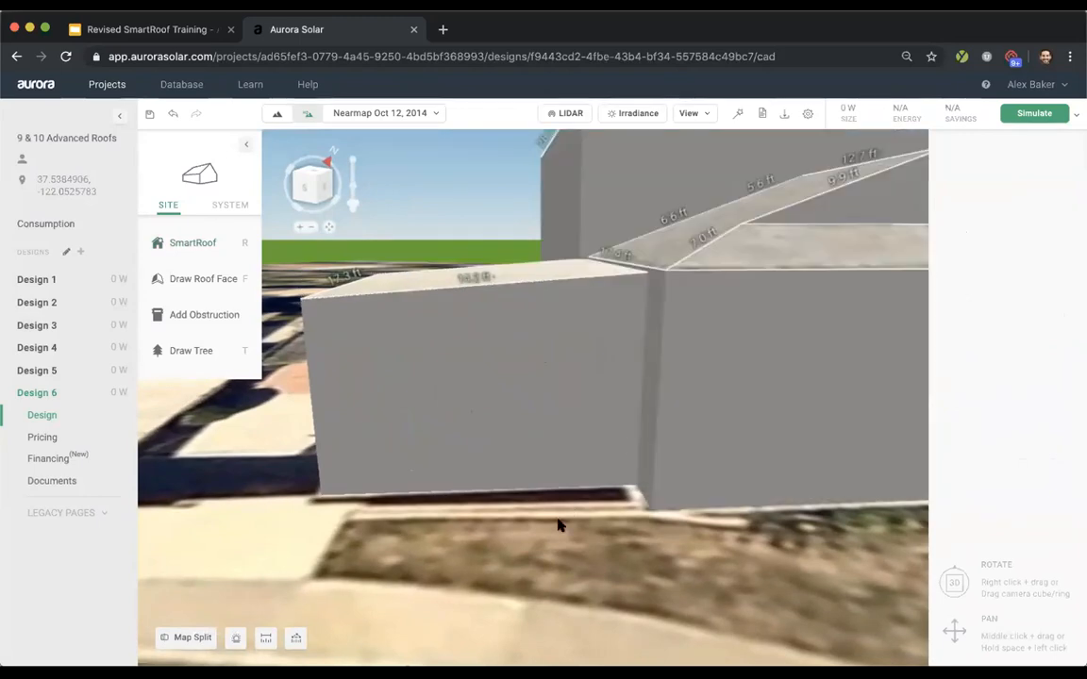
- Check the finished house model in 3D, return to the 2D plan view and save the design
scroll(544, 476, down, 5)
right_drag(644, 396, 589, 456)
click(313, 175)
click(150, 115)
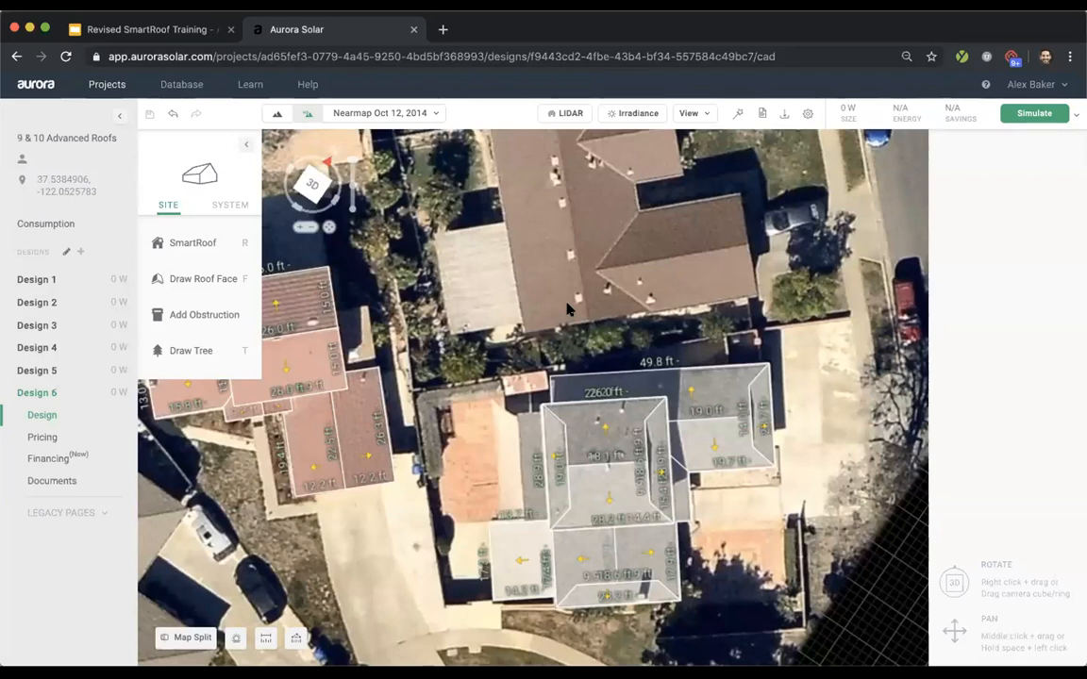
- Open the Aurora Solar Help Center, search for "smartroof" and open the SmartRoof Best Practices and Tips article
click(303, 86)
text(smartroof)
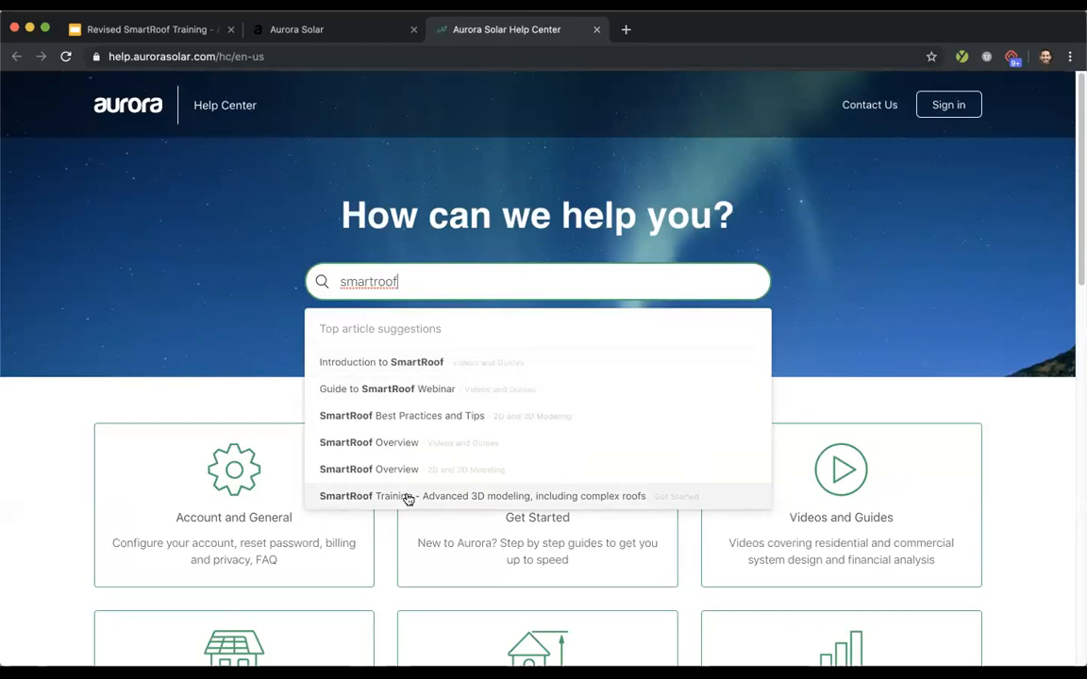
click(403, 419)
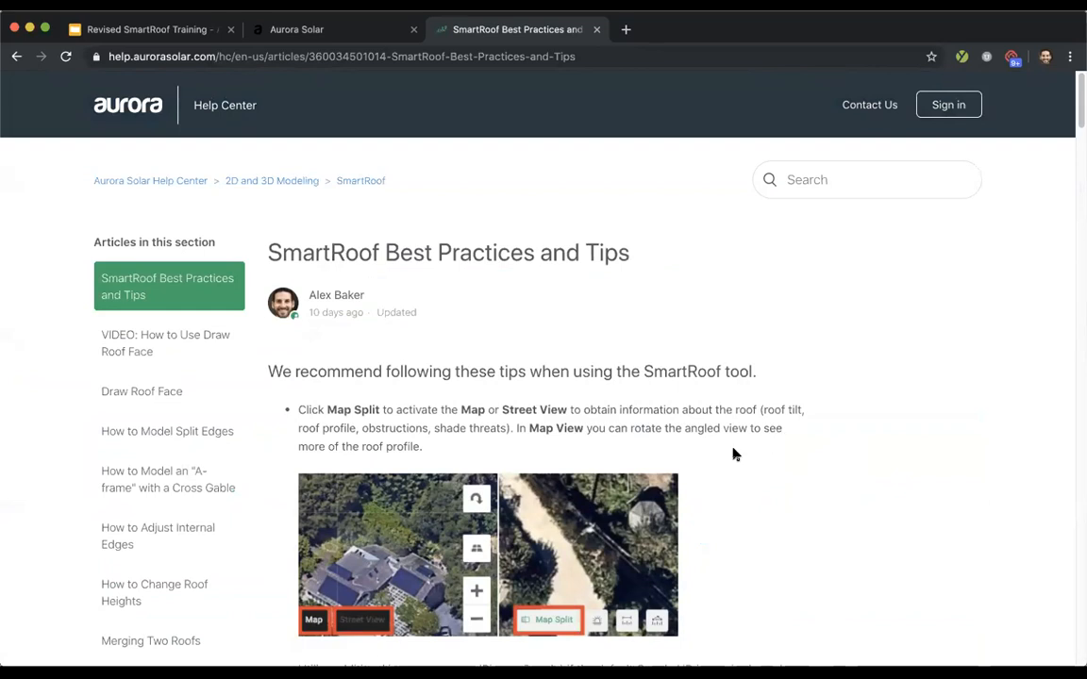
- Review the article's sections on imagery, drawing roofs, Edit Roof mode, unpitching, internal lines, dormers and folds
scroll(778, 436, down, 10)
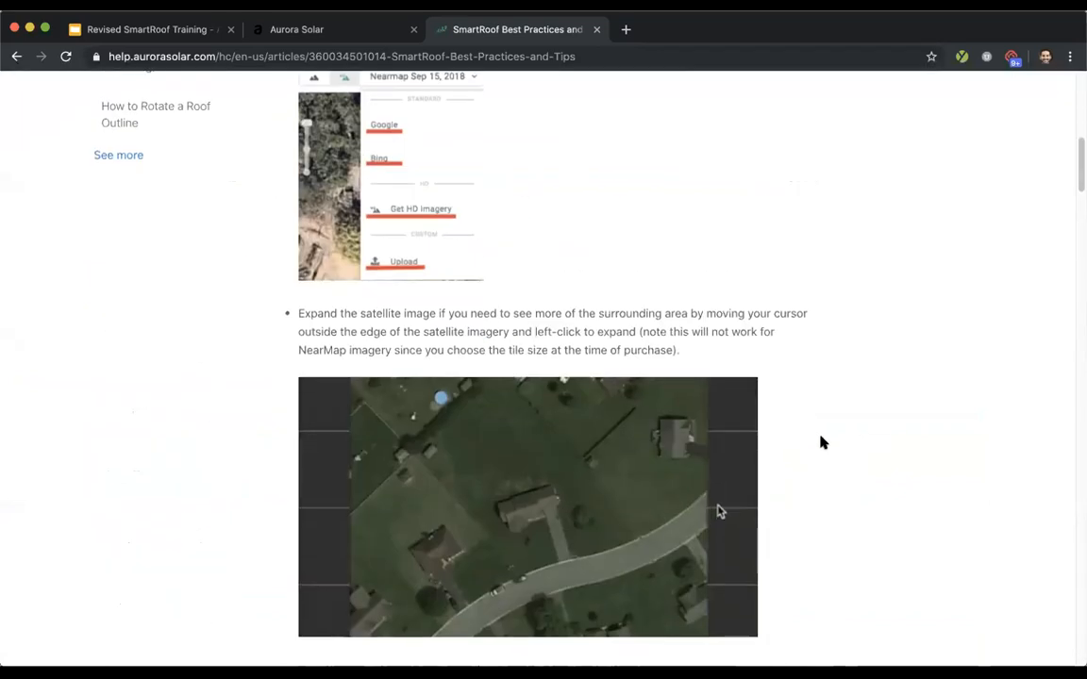
scroll(819, 441, down, 2)
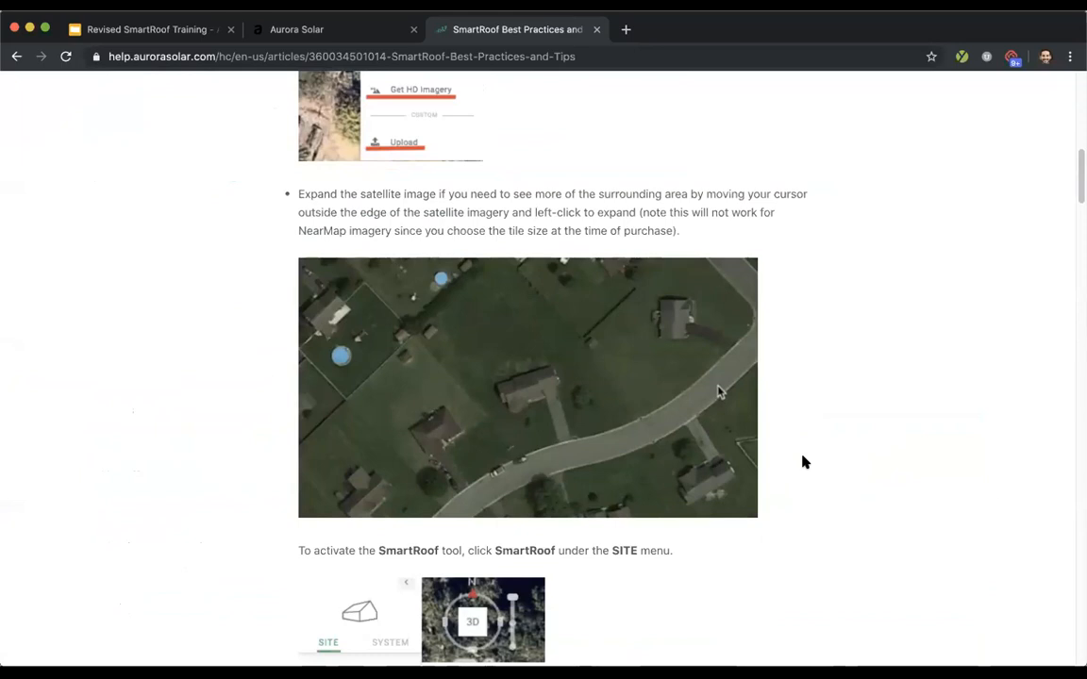
scroll(802, 460, down, 6)
scroll(789, 403, up, 1)
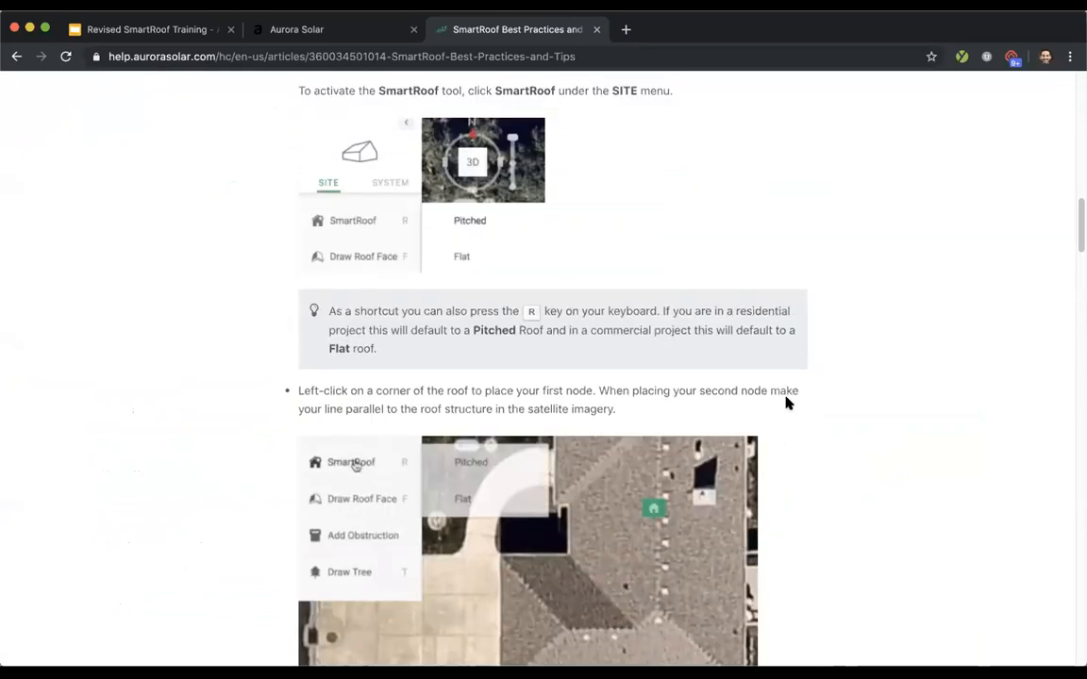
scroll(789, 402, up, 10)
scroll(716, 368, down, 4)
scroll(771, 473, down, 10)
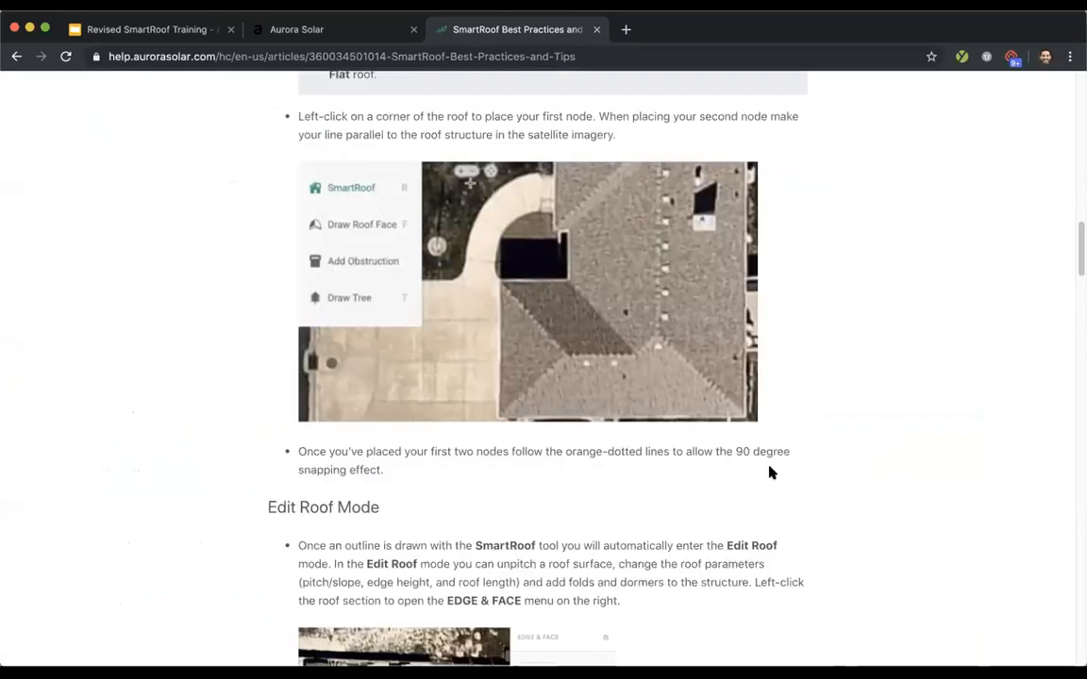
scroll(770, 472, up, 2)
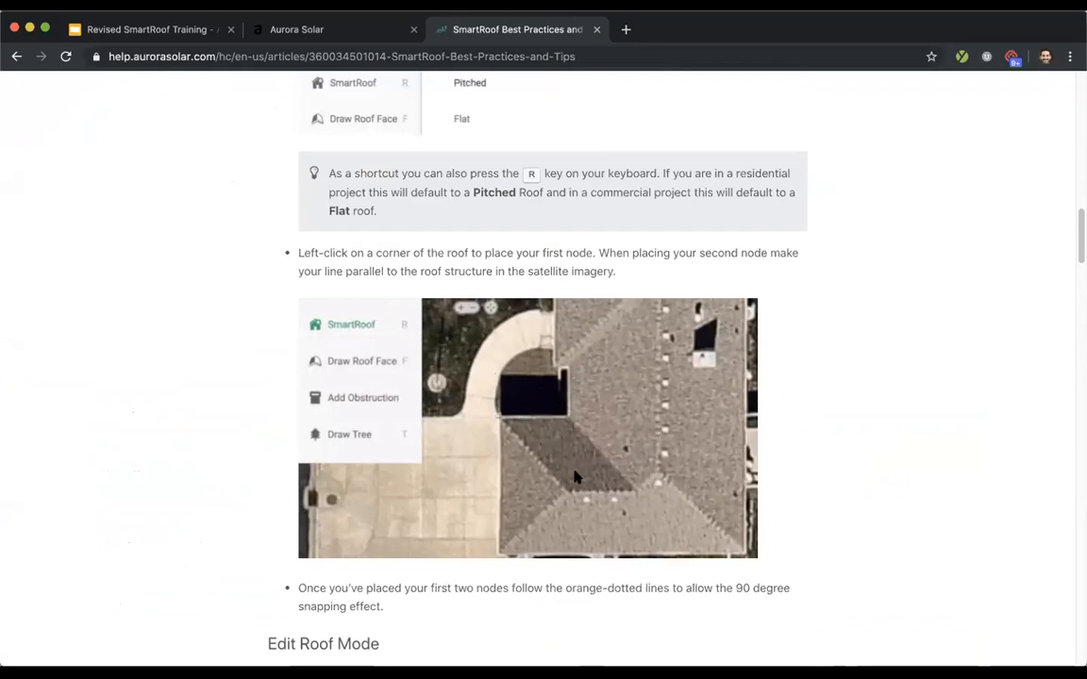
scroll(858, 446, down, 9)
scroll(839, 446, up, 3)
scroll(754, 433, down, 10)
scroll(566, 349, up, 4)
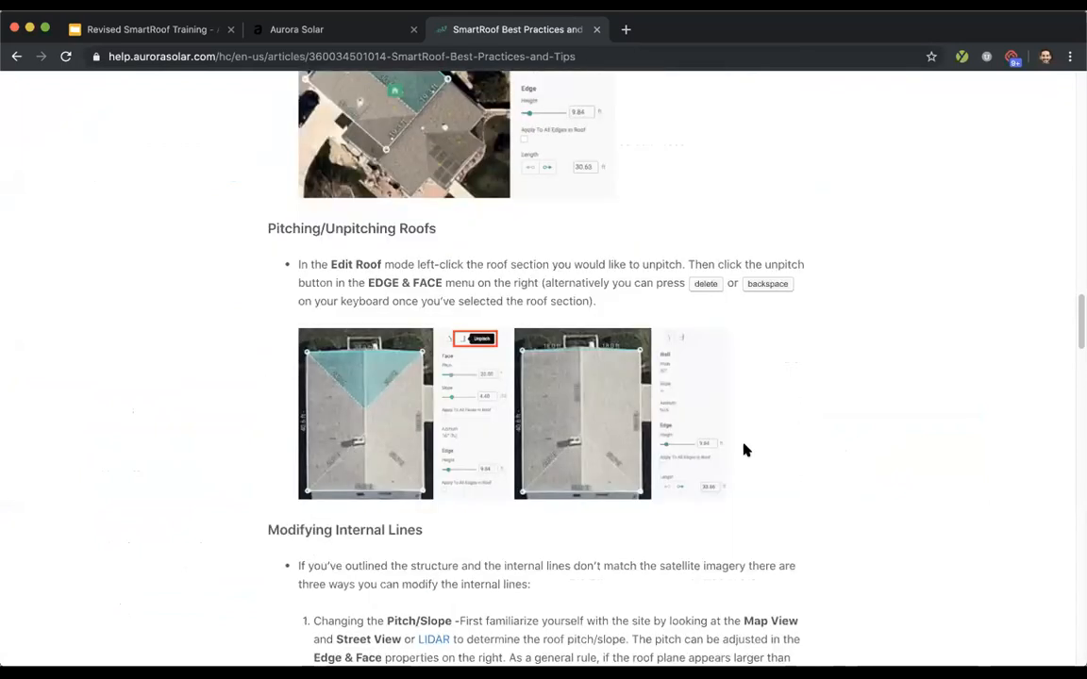
scroll(774, 452, down, 15)
scroll(660, 330, down, 5)
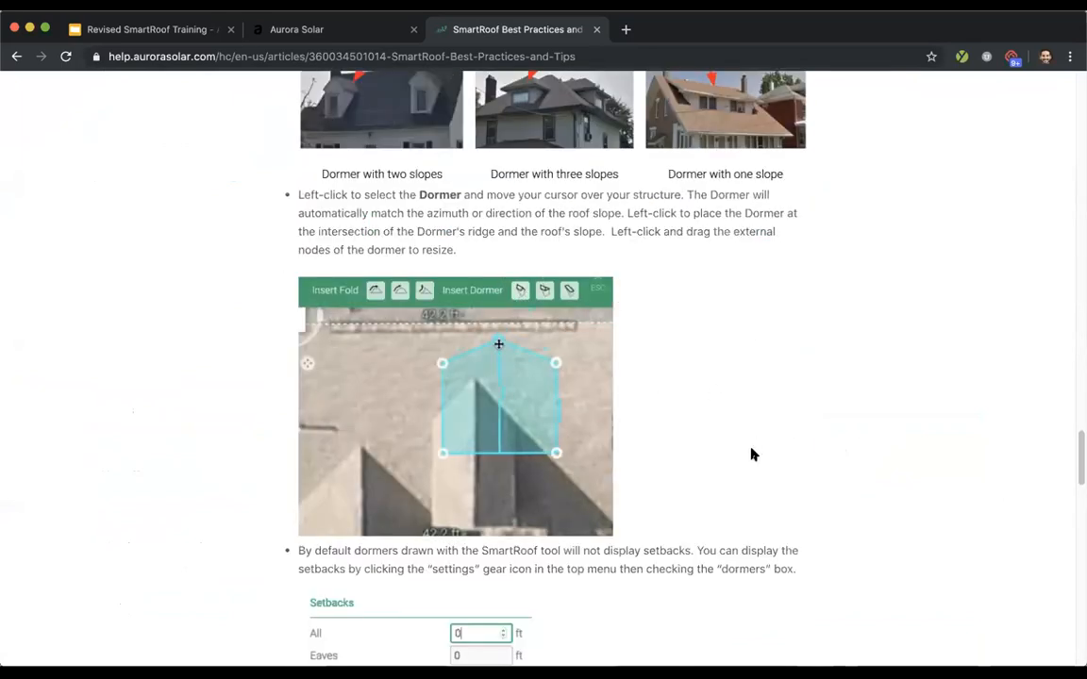
scroll(801, 456, down, 10)
scroll(804, 457, down, 15)
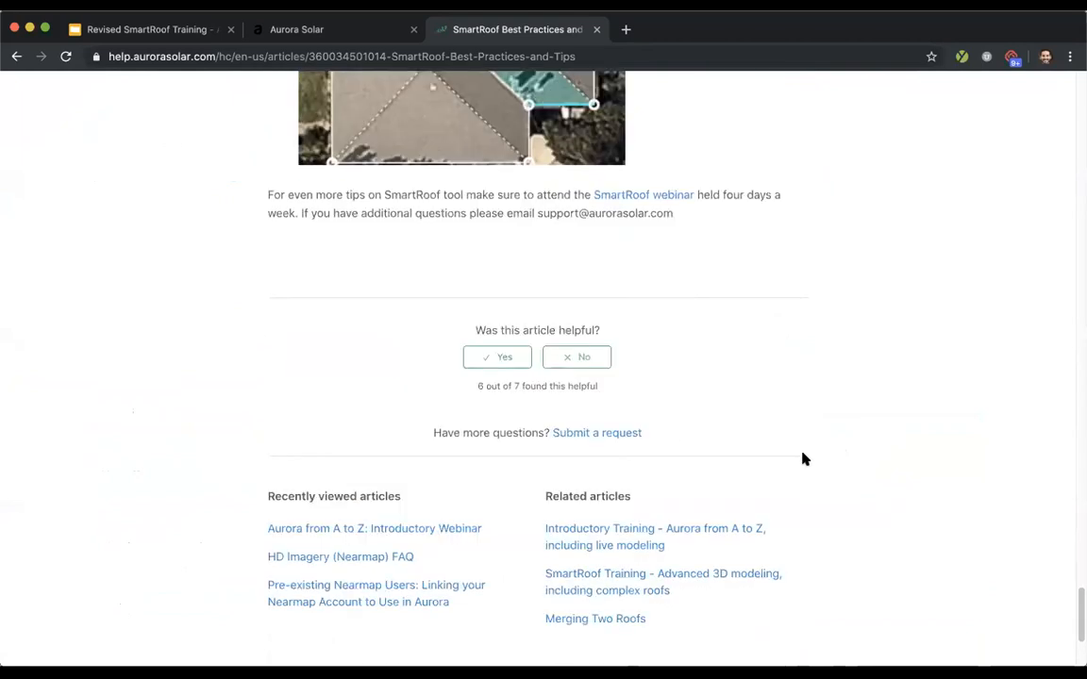
scroll(811, 457, up, 15)
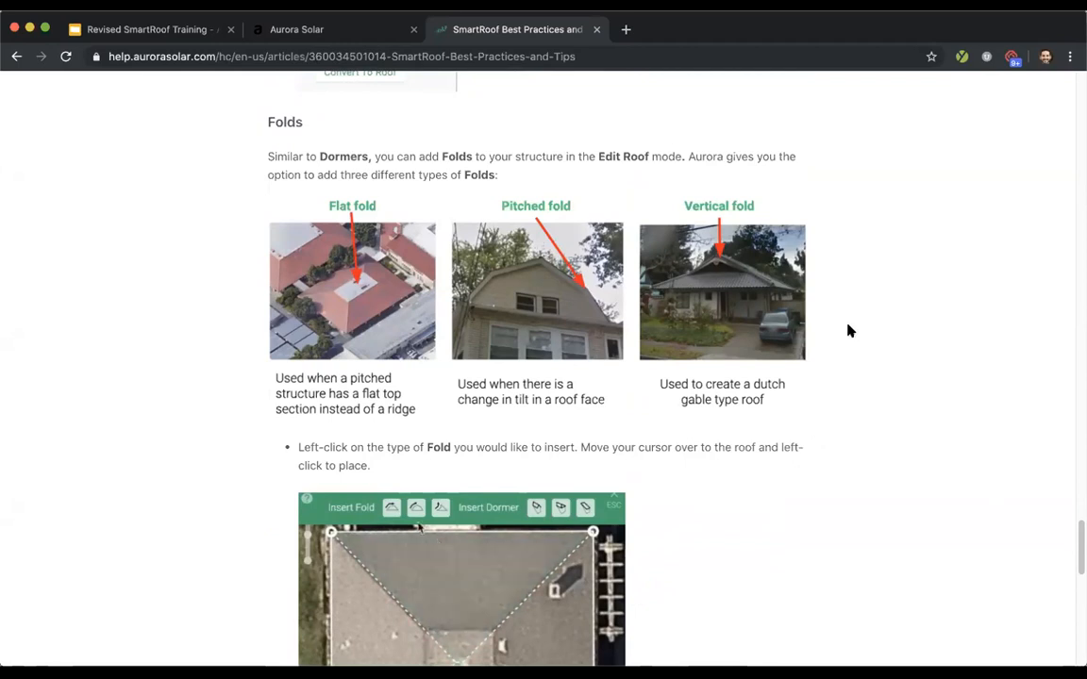
- Return to the roof design, open the in-app help article "Need to Speak with Support?" and go to the Aurora specialist booking page
click(328, 30)
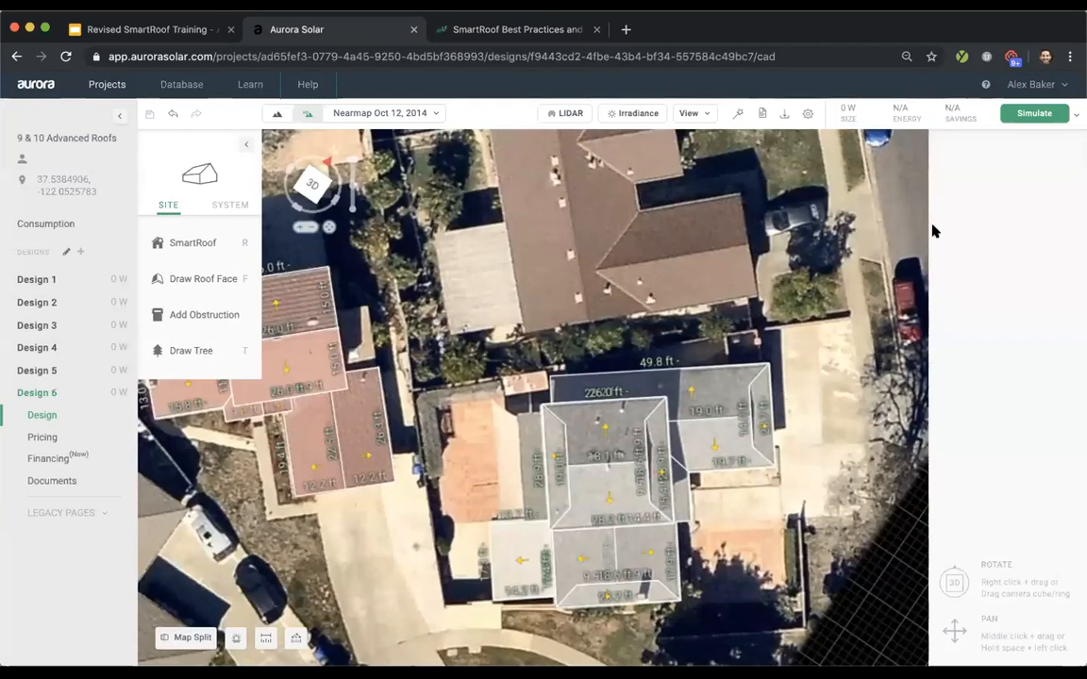
click(985, 86)
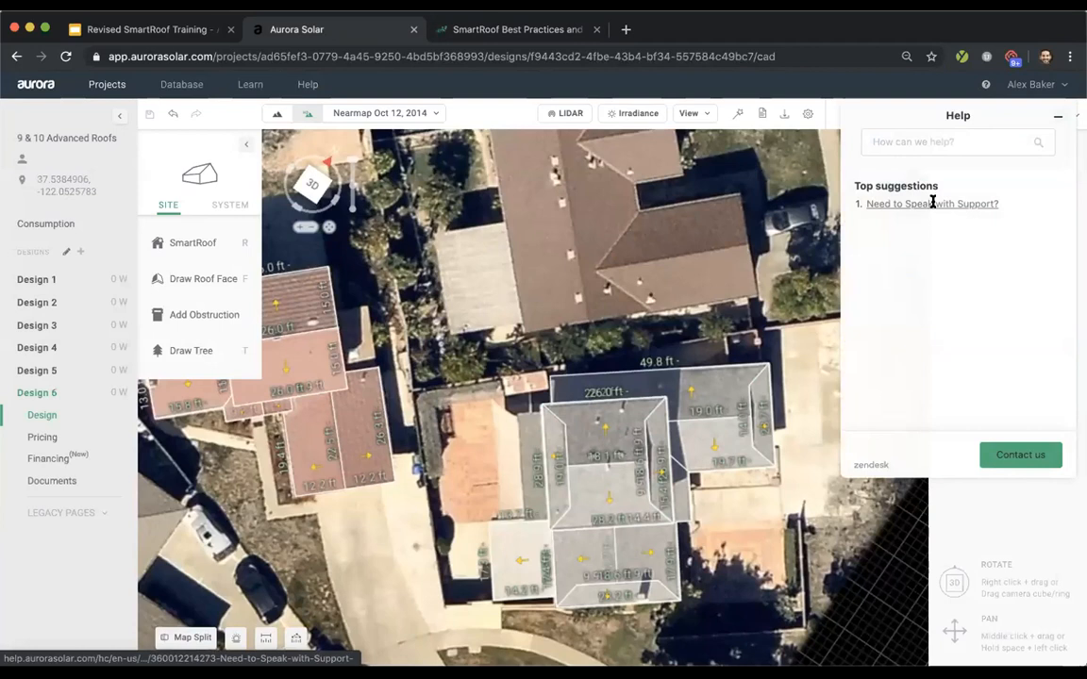
click(932, 203)
click(903, 309)
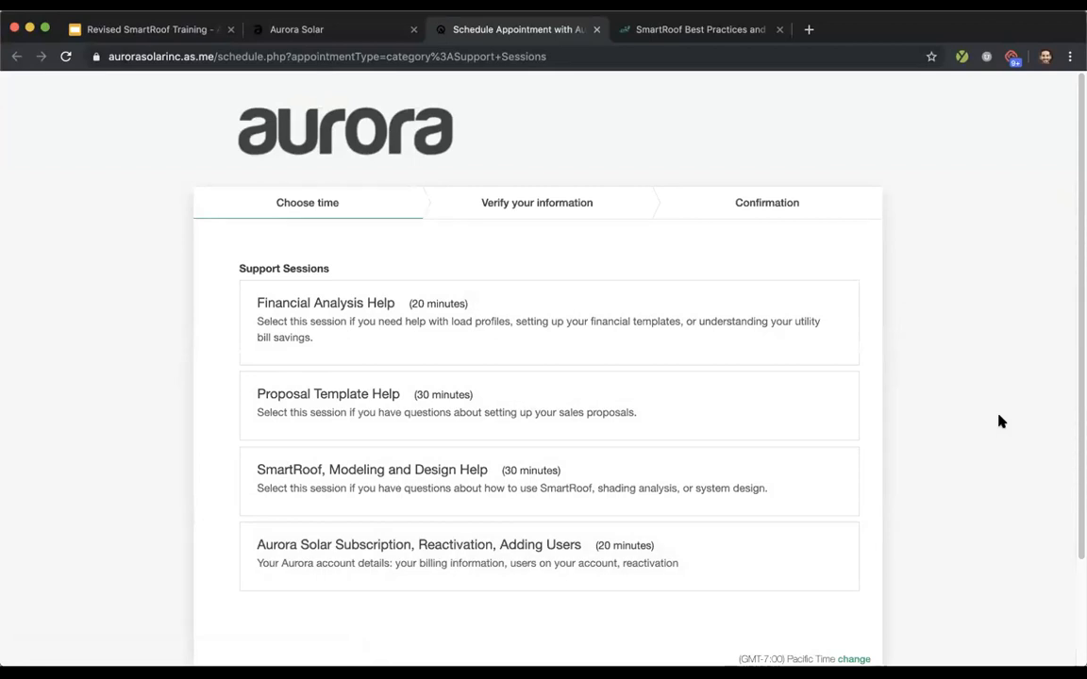
- Return from the booking page to the roof design and close the help widget
click(327, 29)
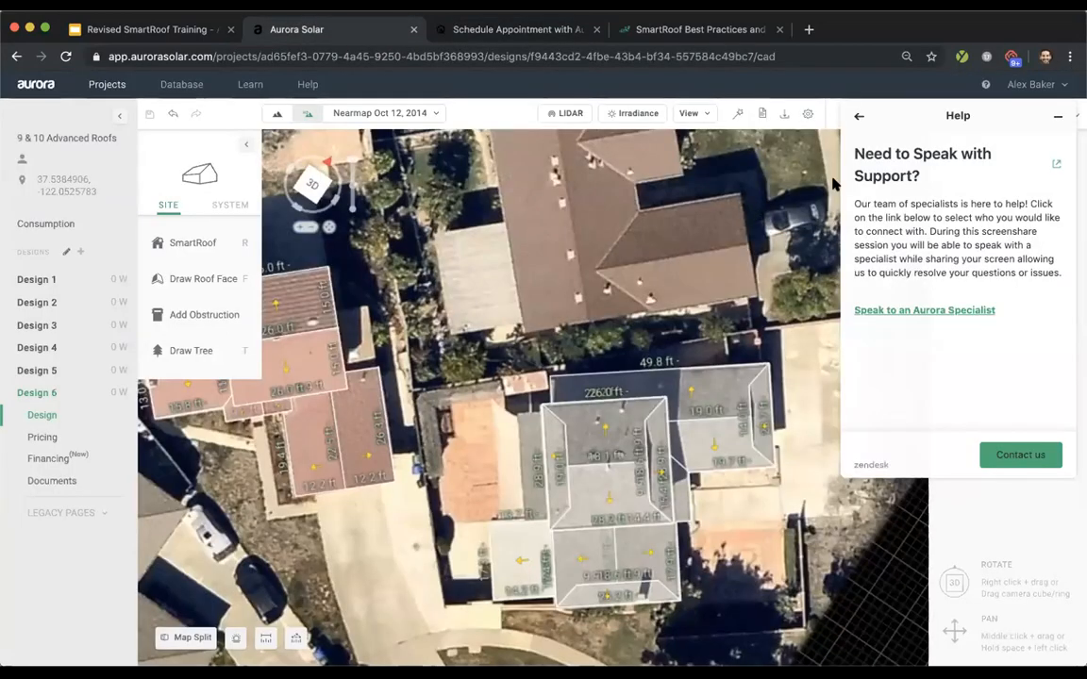
click(859, 116)
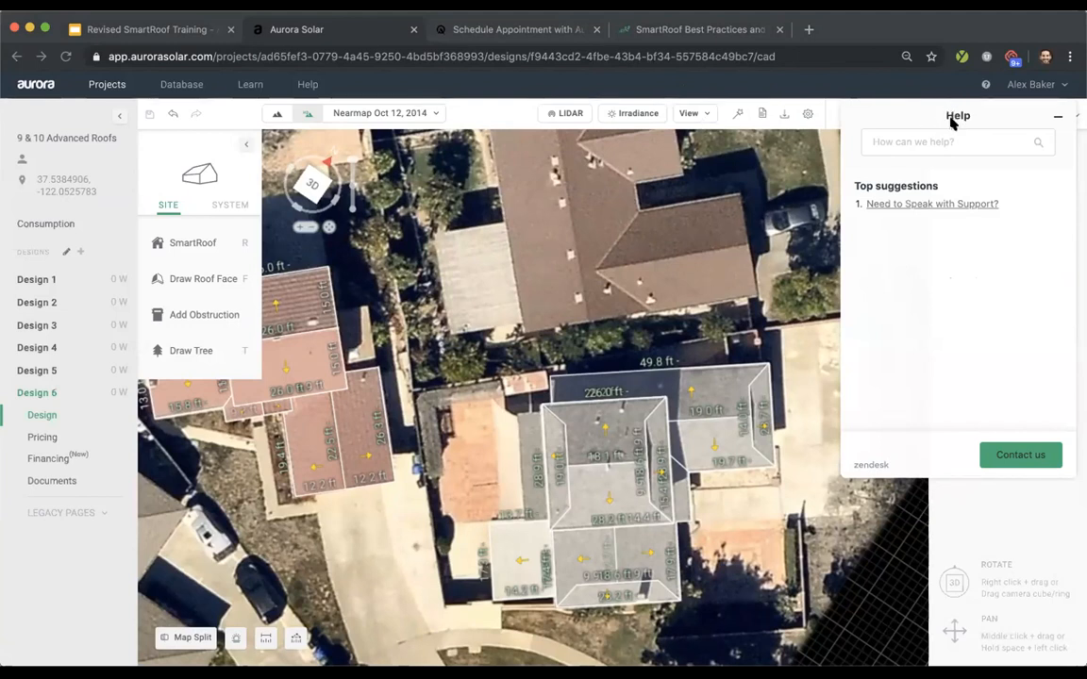
click(1058, 115)
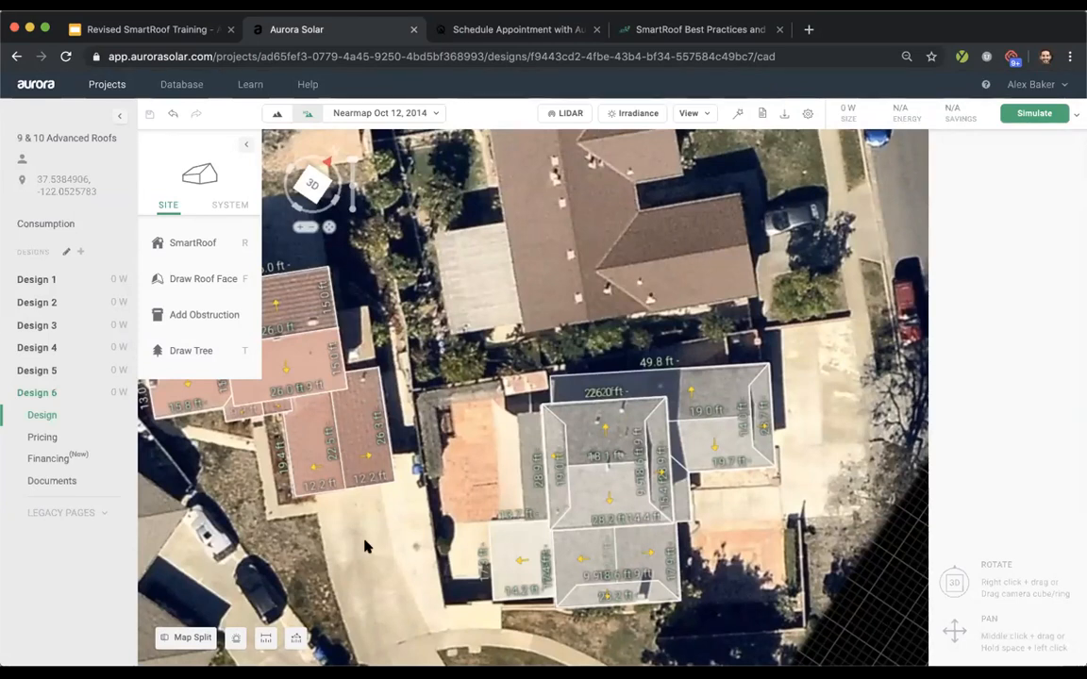
scroll(477, 409, down, 1)
scroll(477, 415, down, 2)
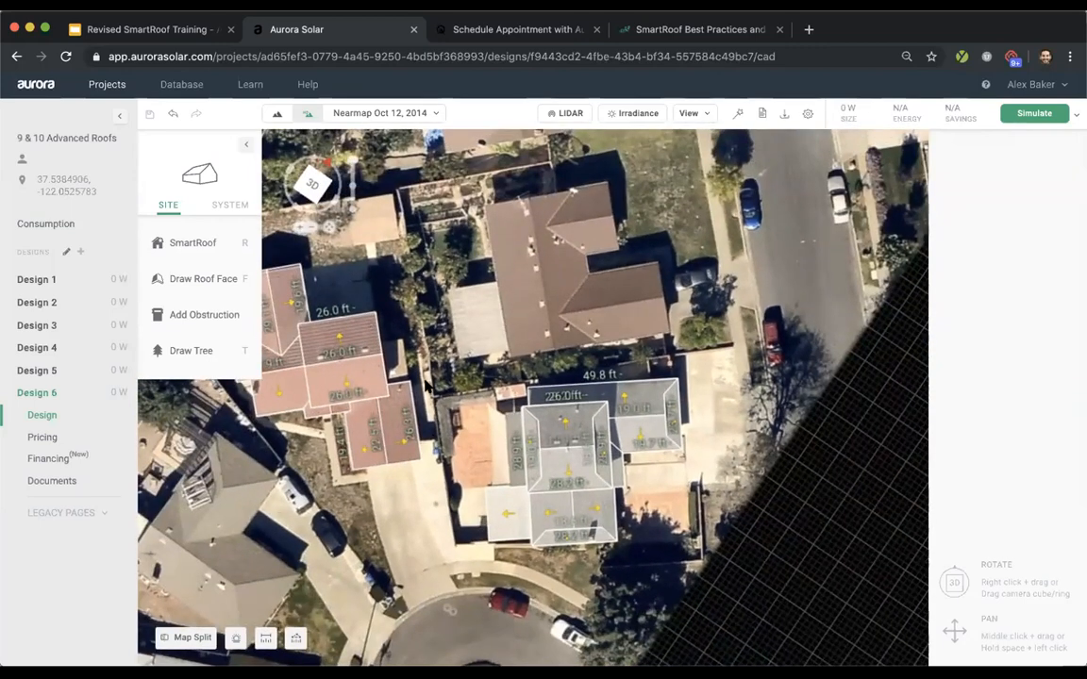
scroll(427, 386, up, 3)
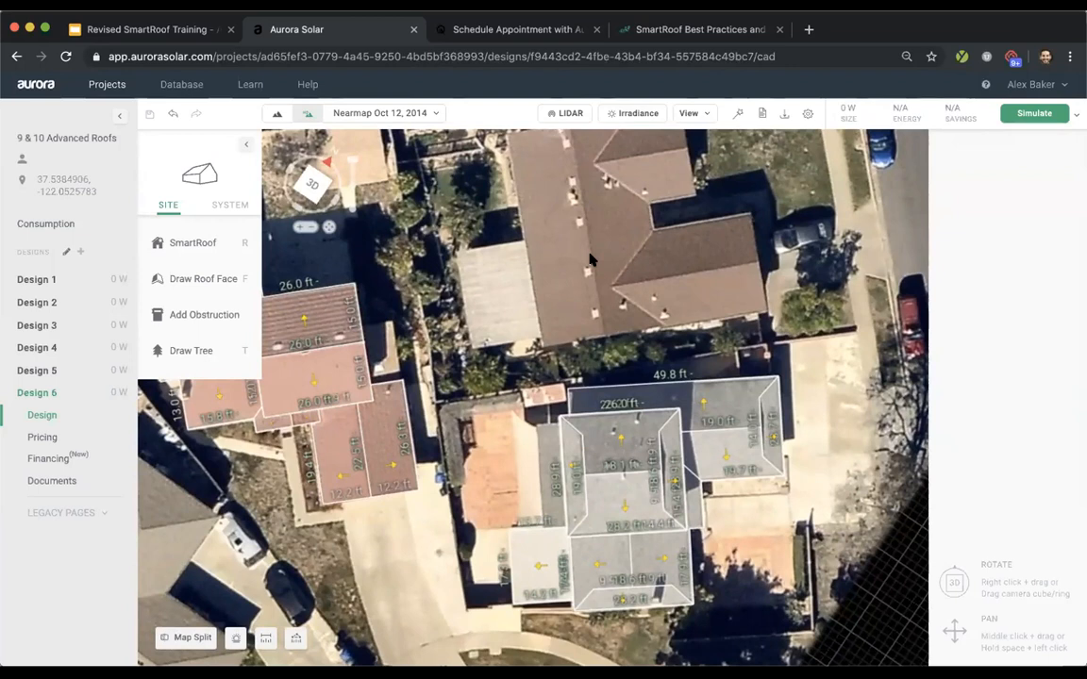
- Bring up the file chooser for uploading custom site imagery, and cancel it without choosing a file
click(432, 113)
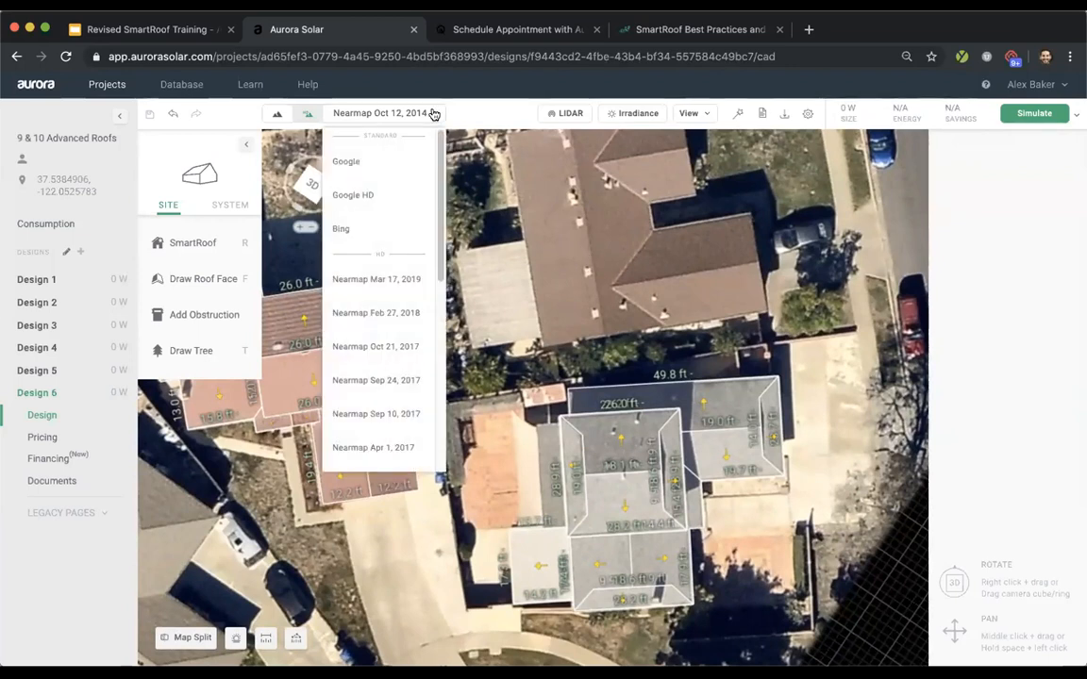
scroll(392, 358, down, 5)
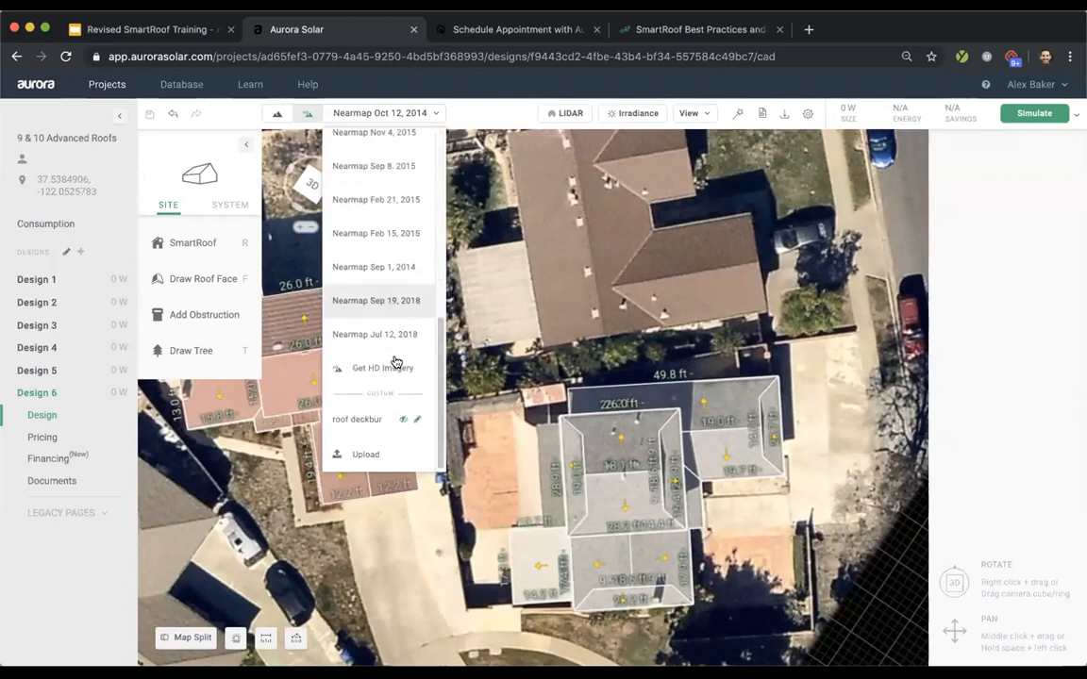
click(371, 454)
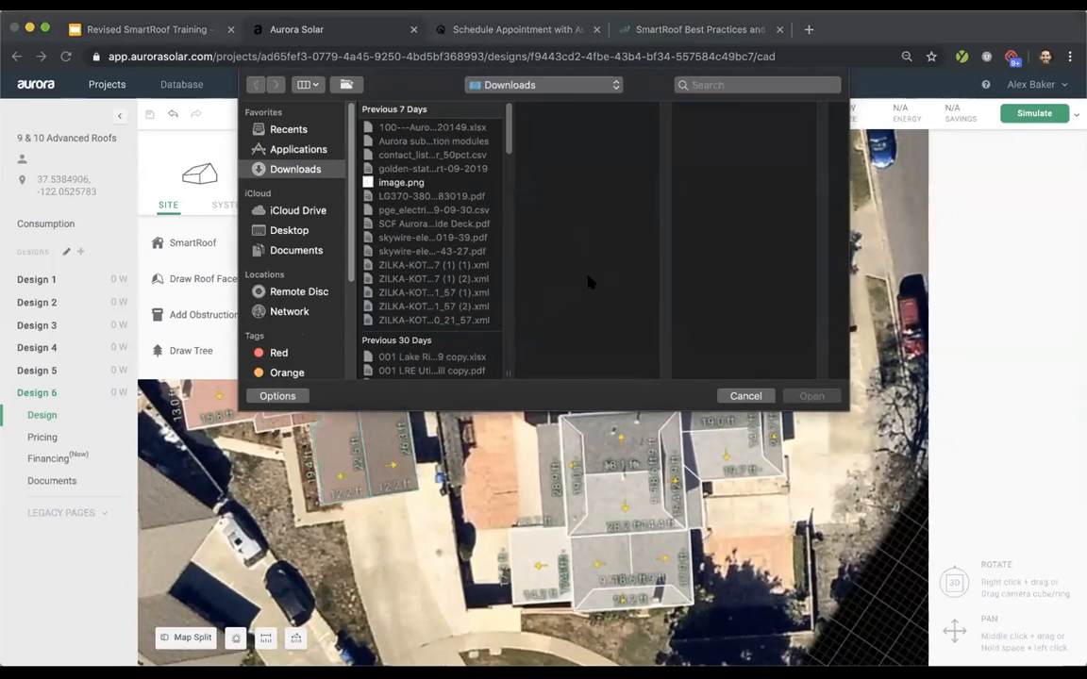
click(755, 398)
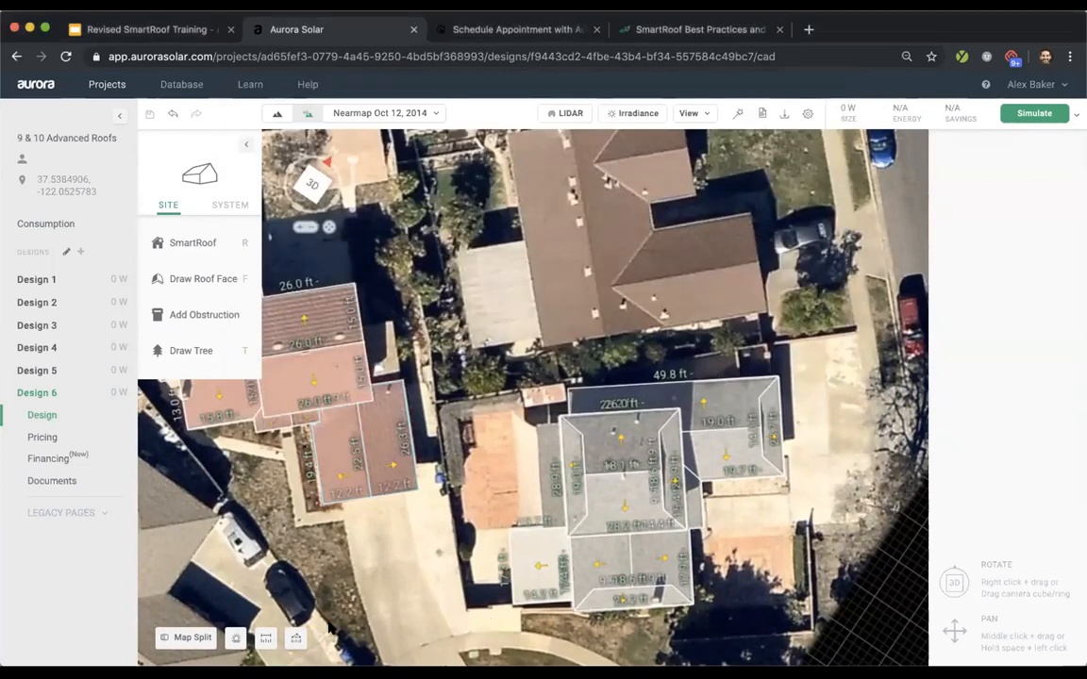
- Switch the background to Google imagery and hide it so only the roof models remain on the grid
click(265, 640)
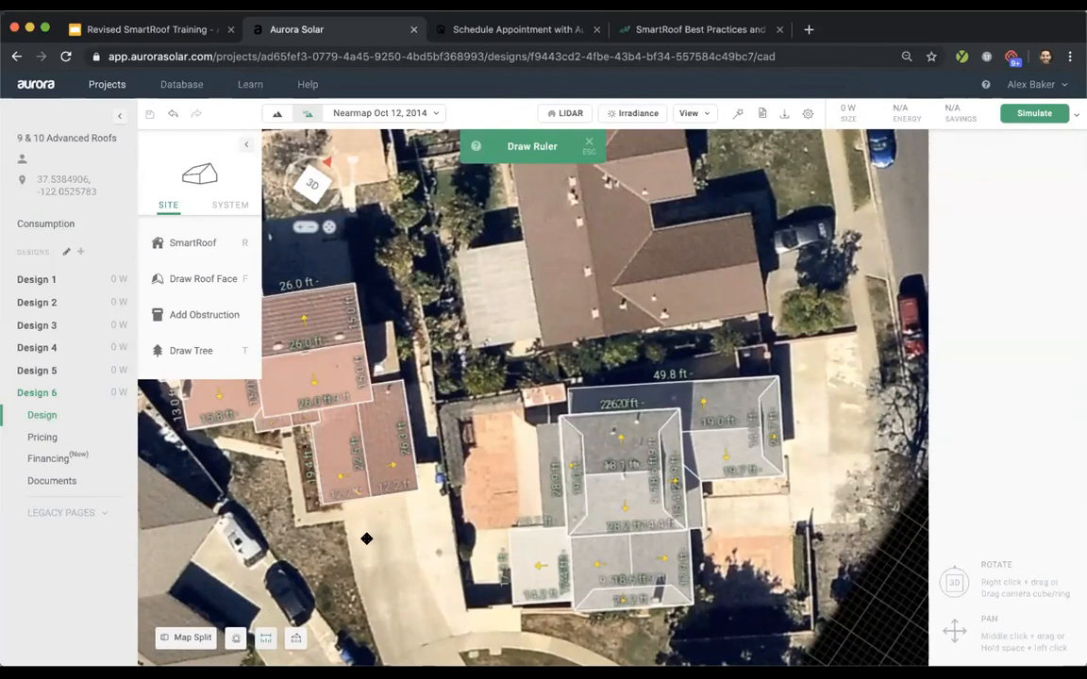
scroll(364, 530, down, 3)
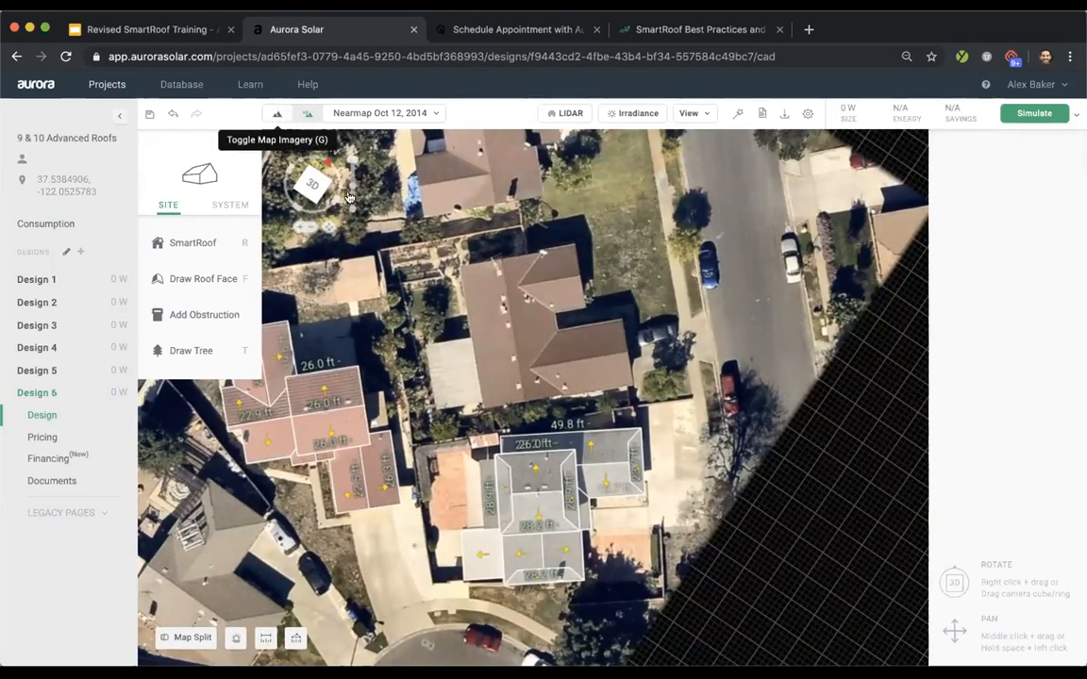
click(278, 113)
click(277, 113)
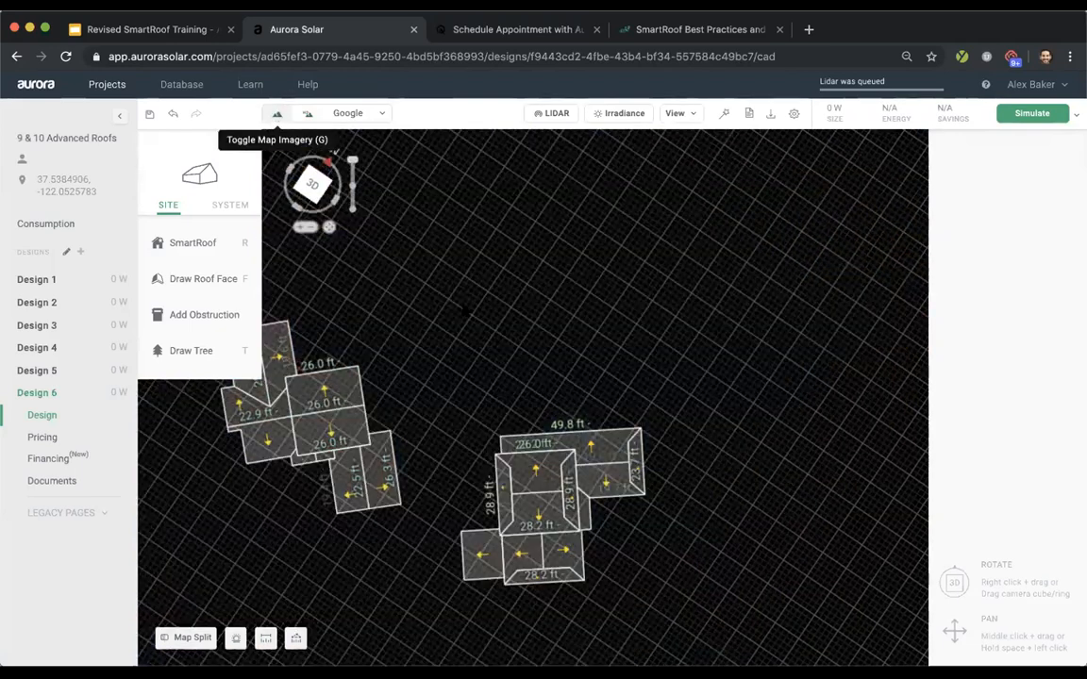
scroll(487, 317, up, 5)
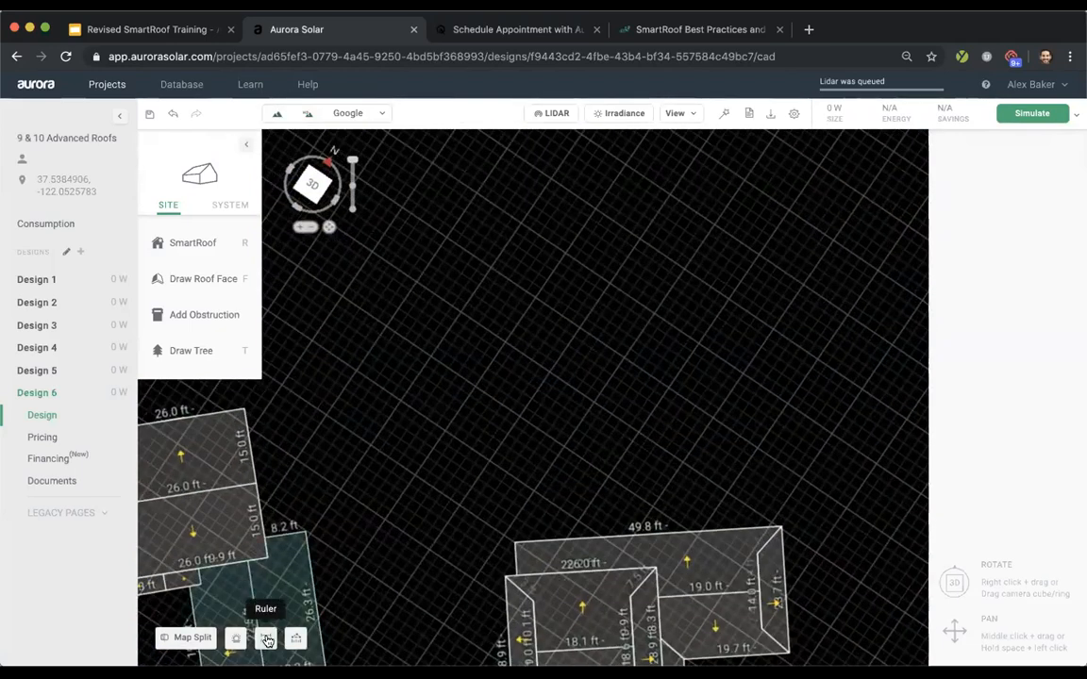
- Draw a horizontal ruler on the empty grid above the grey-roofed house and set its length to 50 ft
click(265, 637)
click(426, 301)
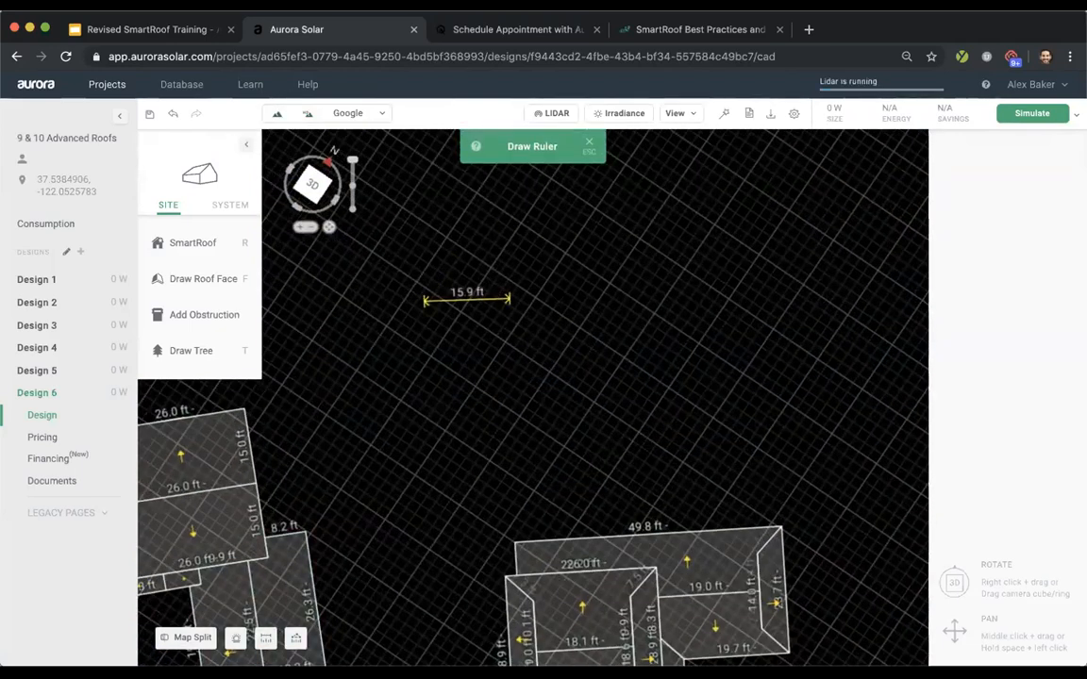
click(693, 297)
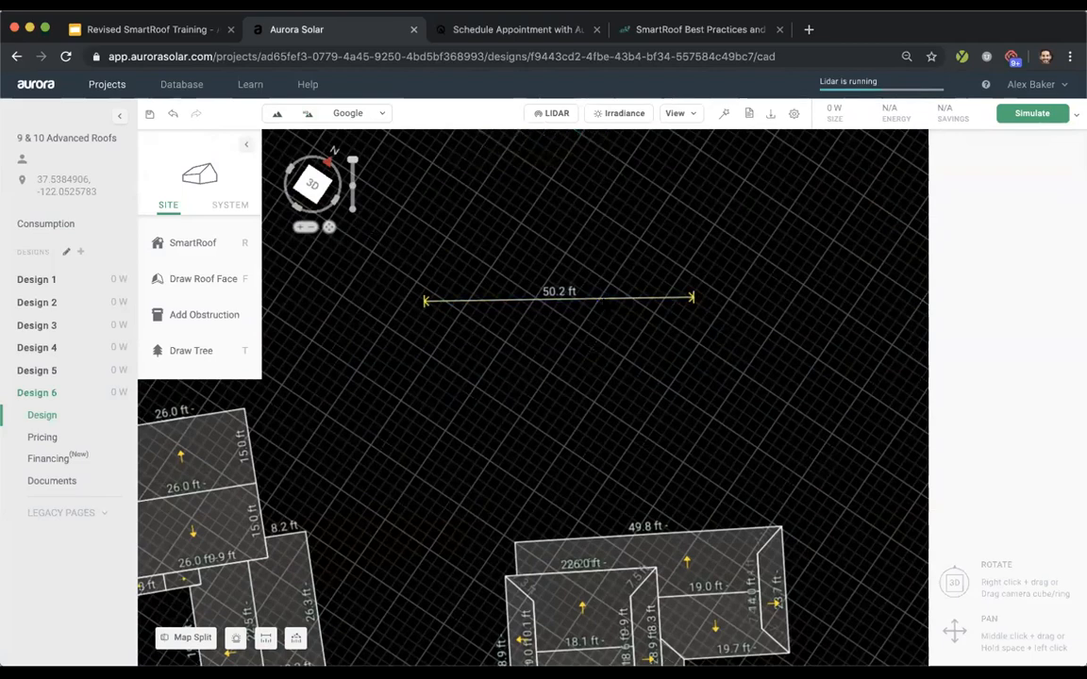
click(1053, 259)
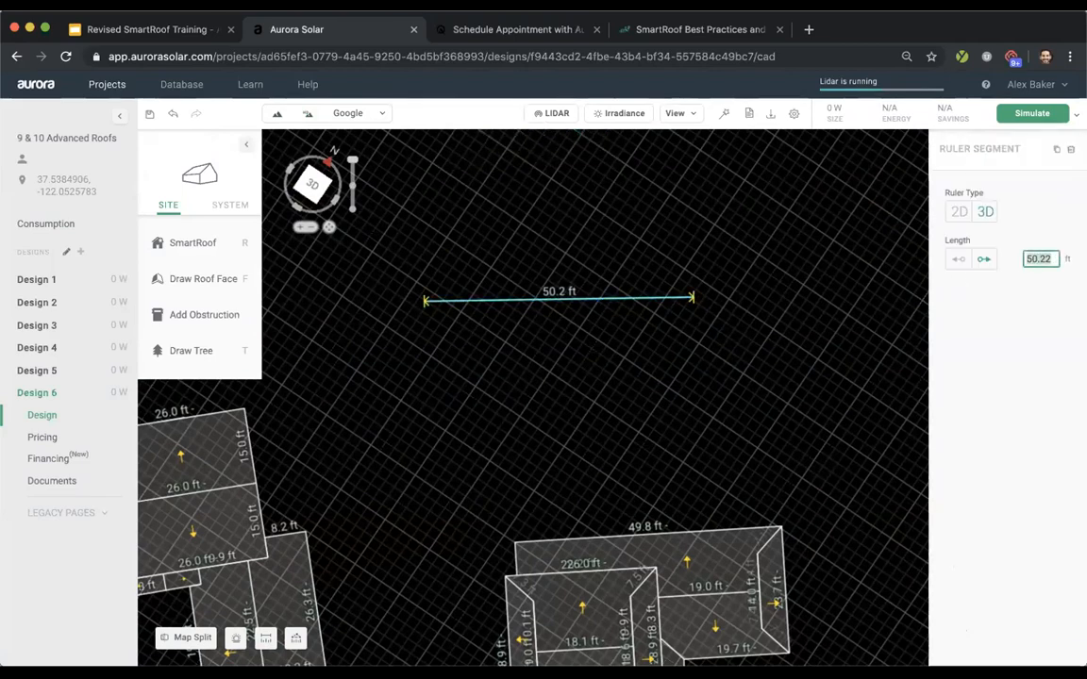
text(50)
click(532, 290)
scroll(532, 291, down, 3)
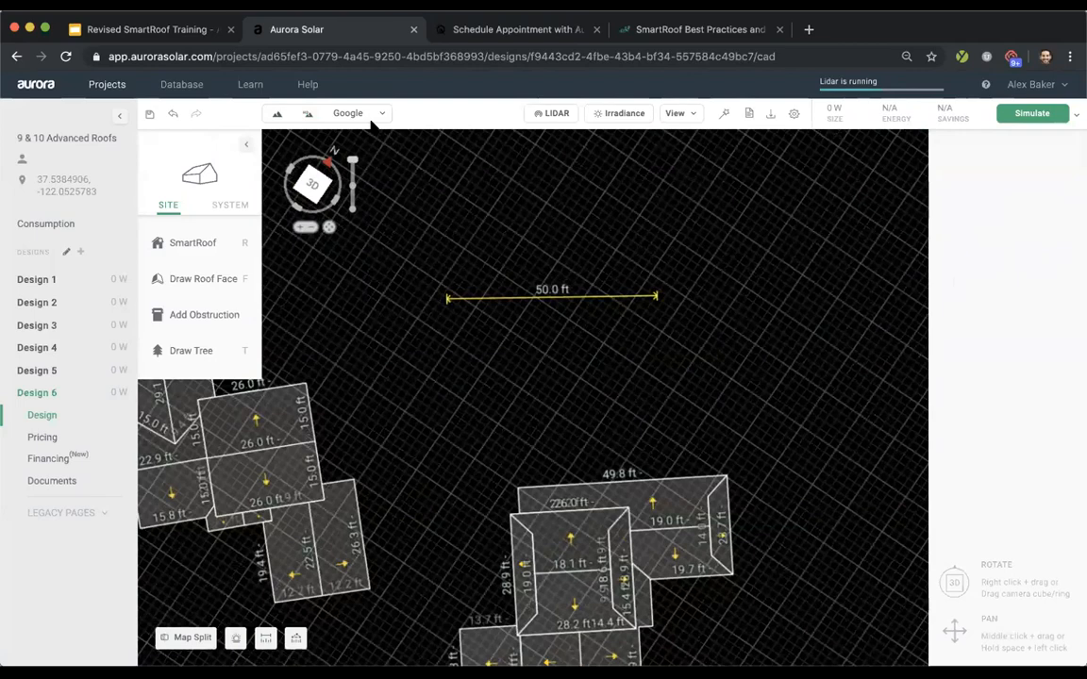
scroll(534, 325, down, 2)
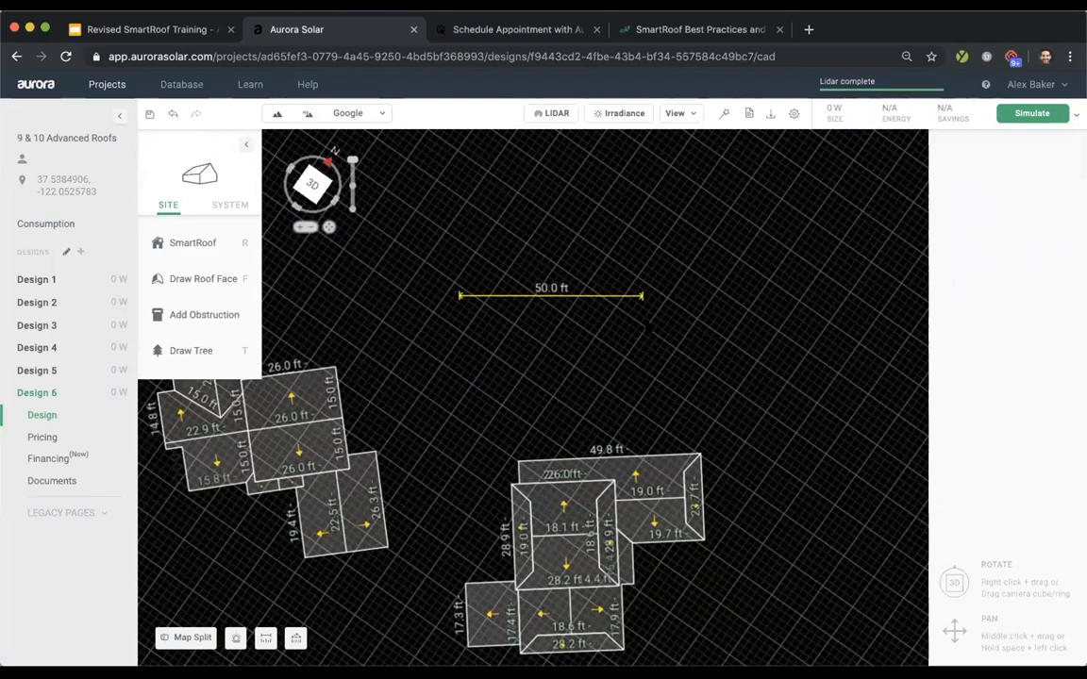
scroll(524, 300, up, 2)
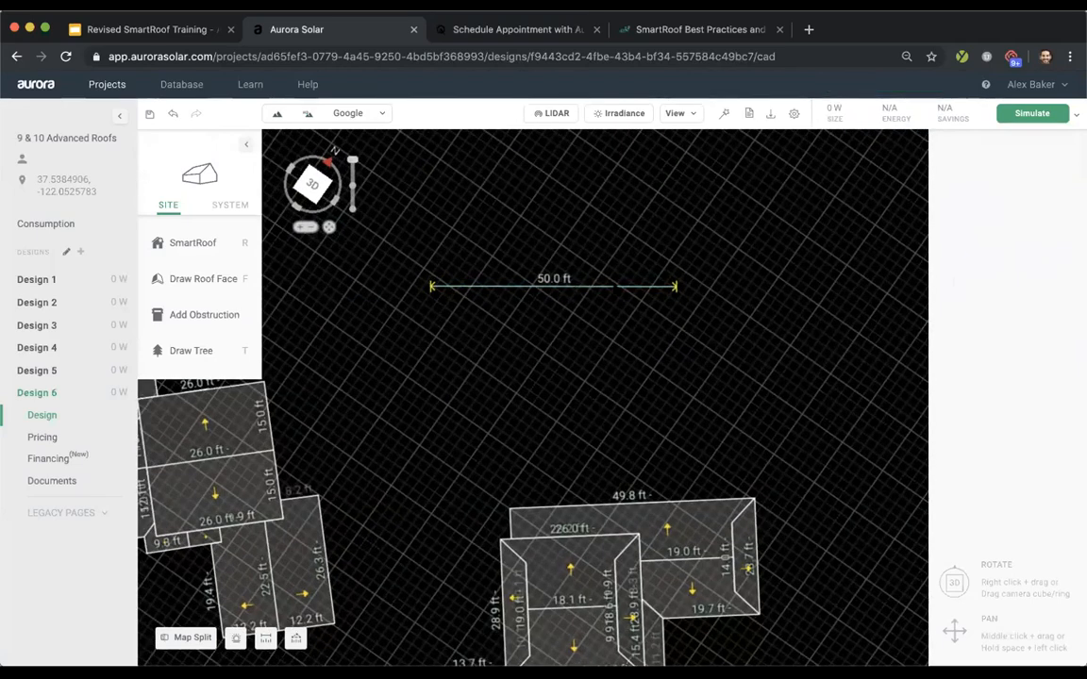
- Make the custom "roof deckbur" image visible and turn the Google map imagery back on
click(376, 114)
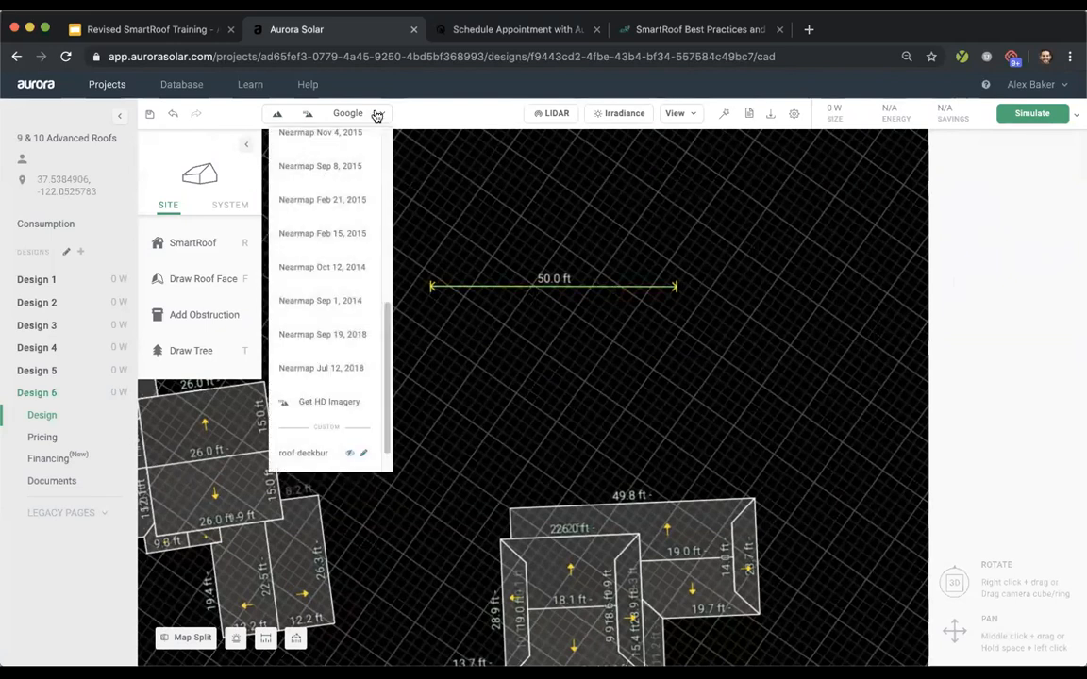
click(348, 455)
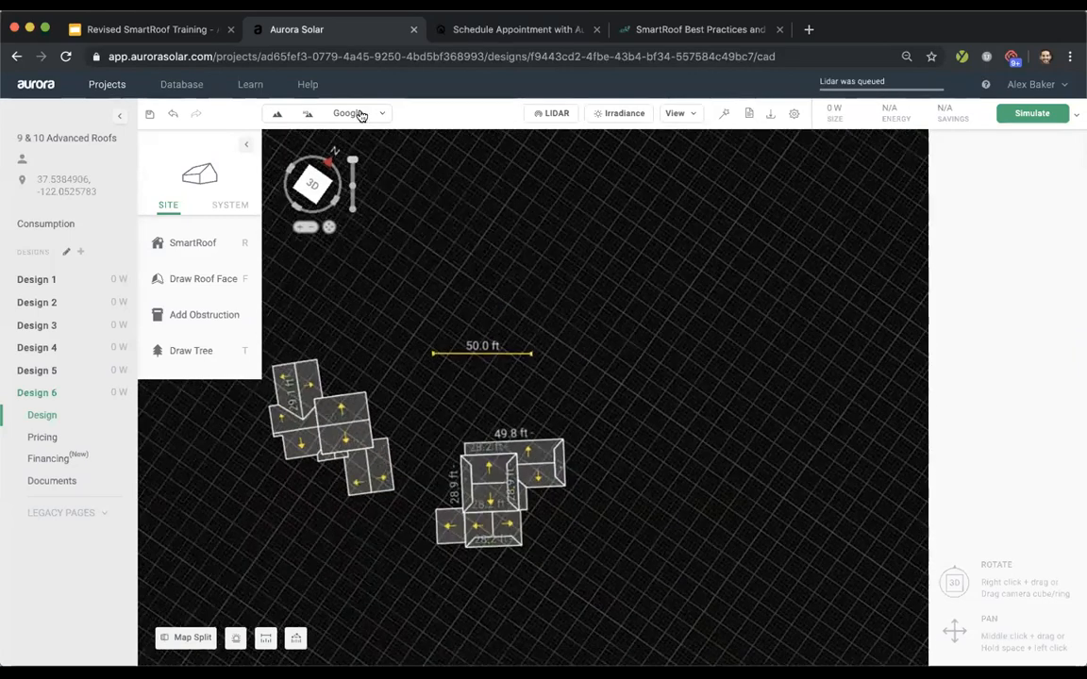
click(359, 114)
scroll(349, 415, down, 1)
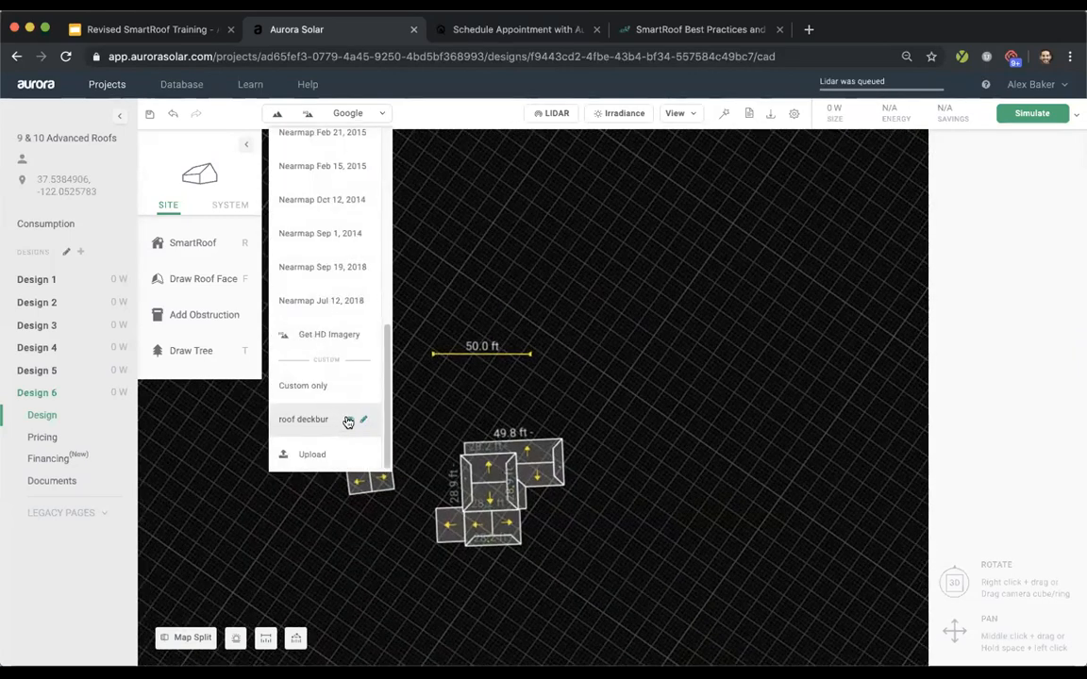
click(276, 114)
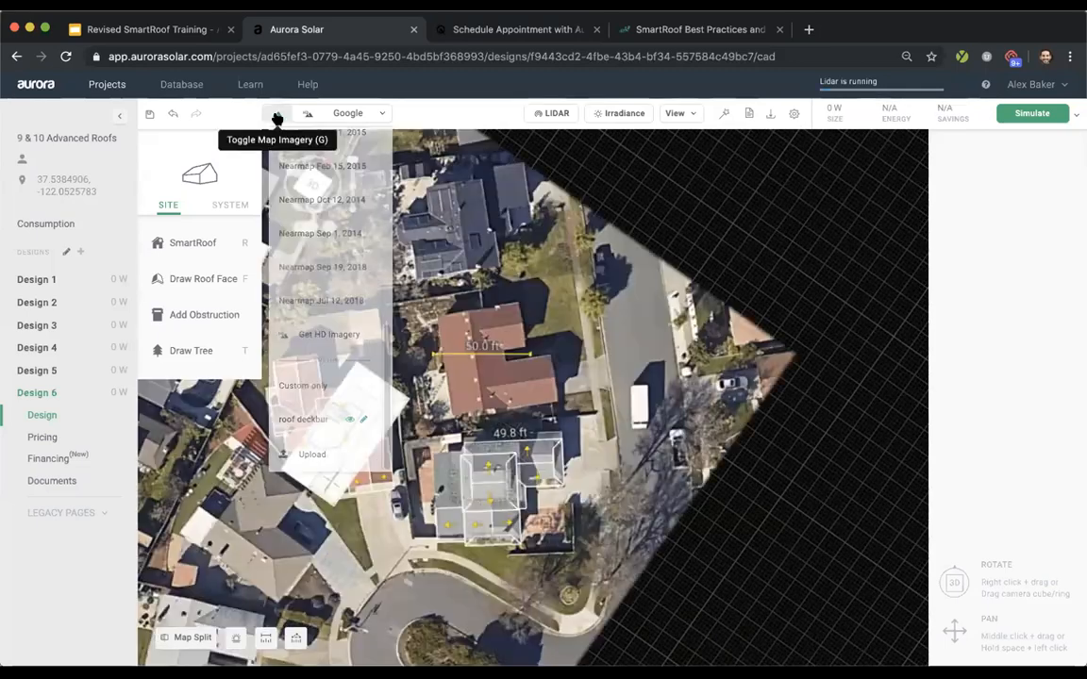
scroll(387, 446, down, 3)
scroll(388, 447, up, 5)
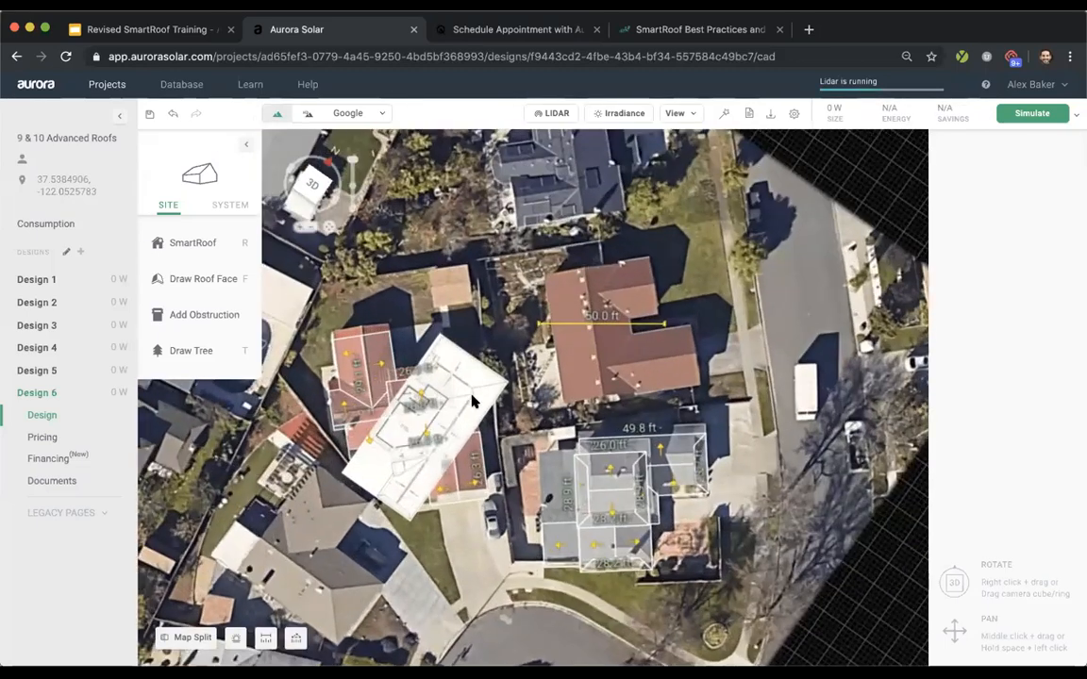
scroll(472, 401, up, 3)
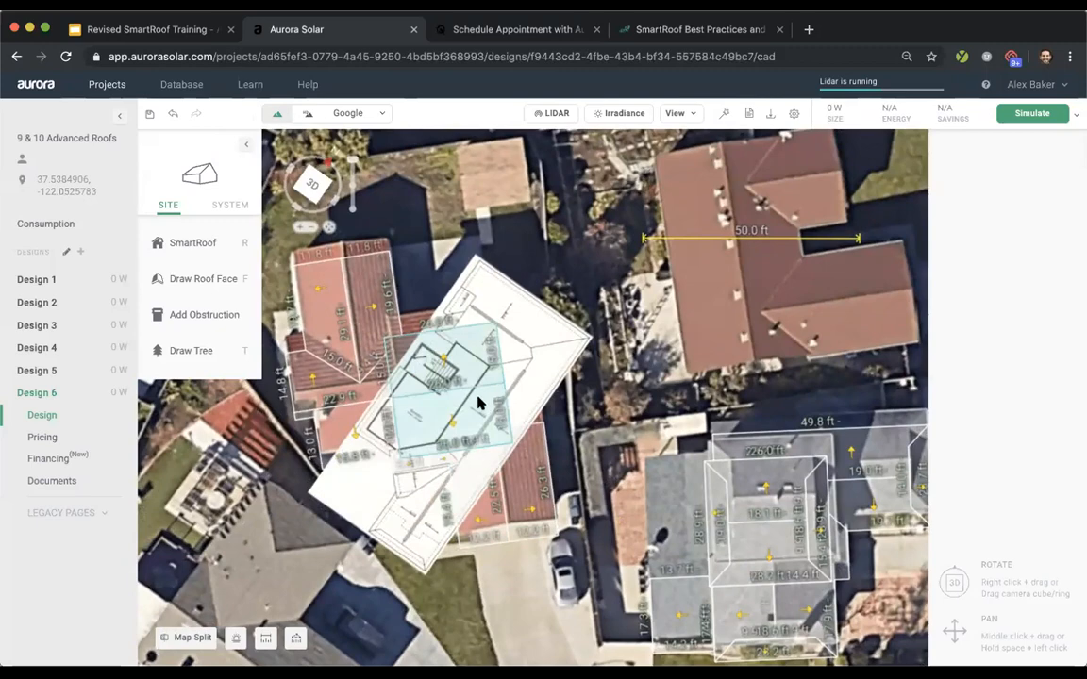
scroll(477, 403, down, 2)
- Set the background imagery to Custom only so the roof plan is shown without the map
click(349, 114)
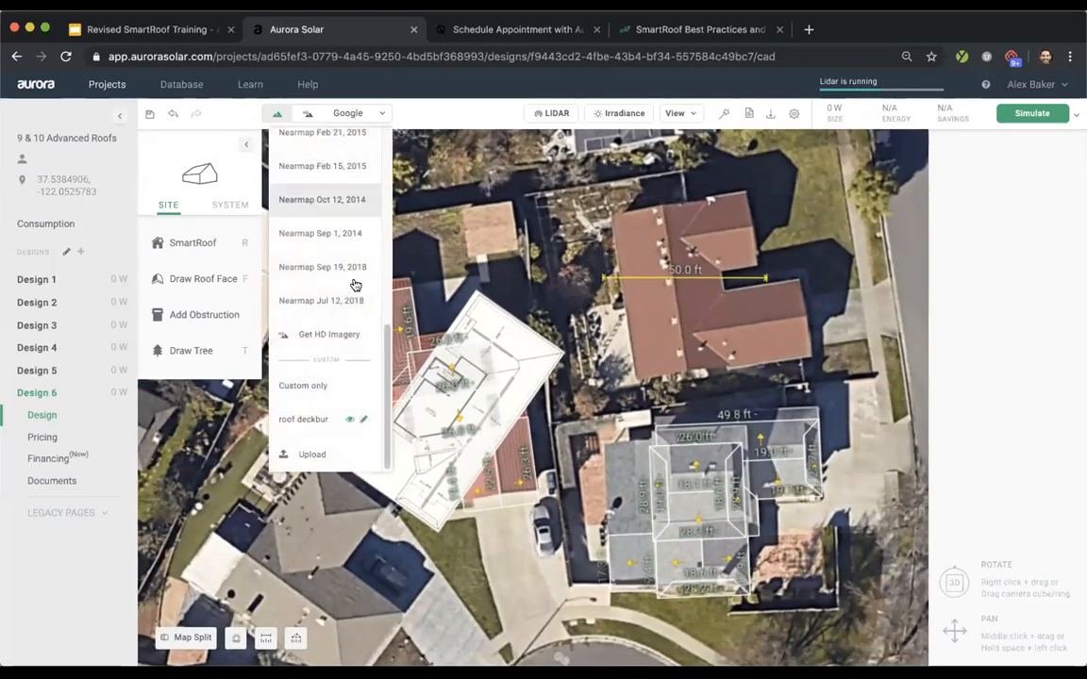
click(321, 384)
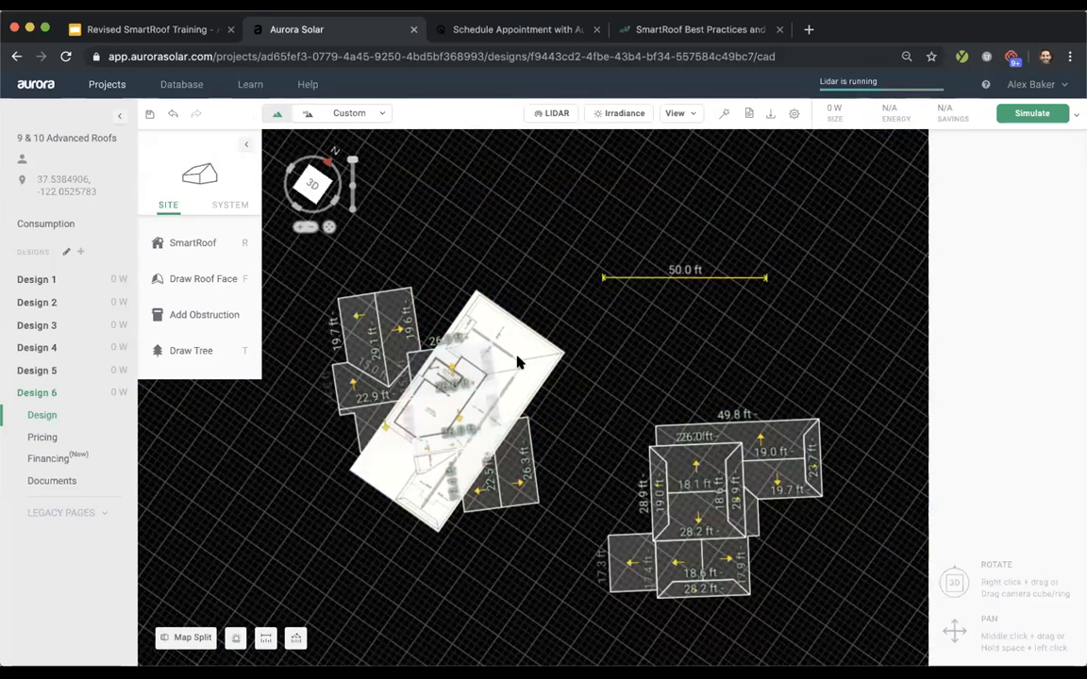
scroll(575, 321, up, 3)
right_drag(556, 339, 488, 402)
scroll(471, 390, up, 3)
right_drag(412, 388, 512, 359)
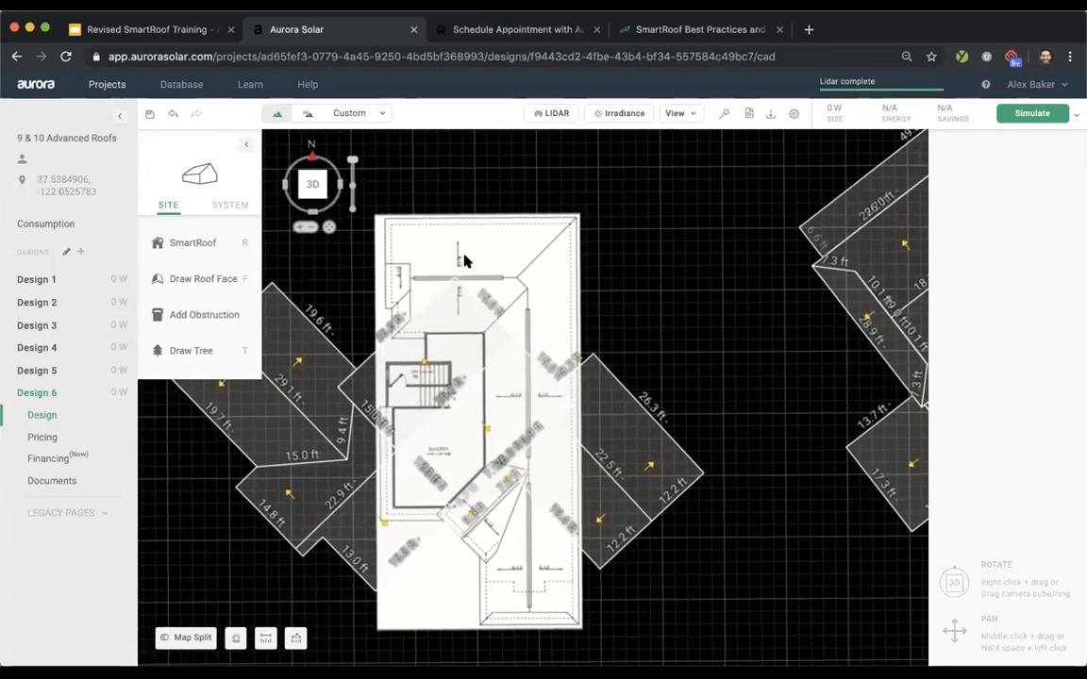
- Open the "roof deckbur" image for editing and examine the roof plan, especially its south eave
click(361, 114)
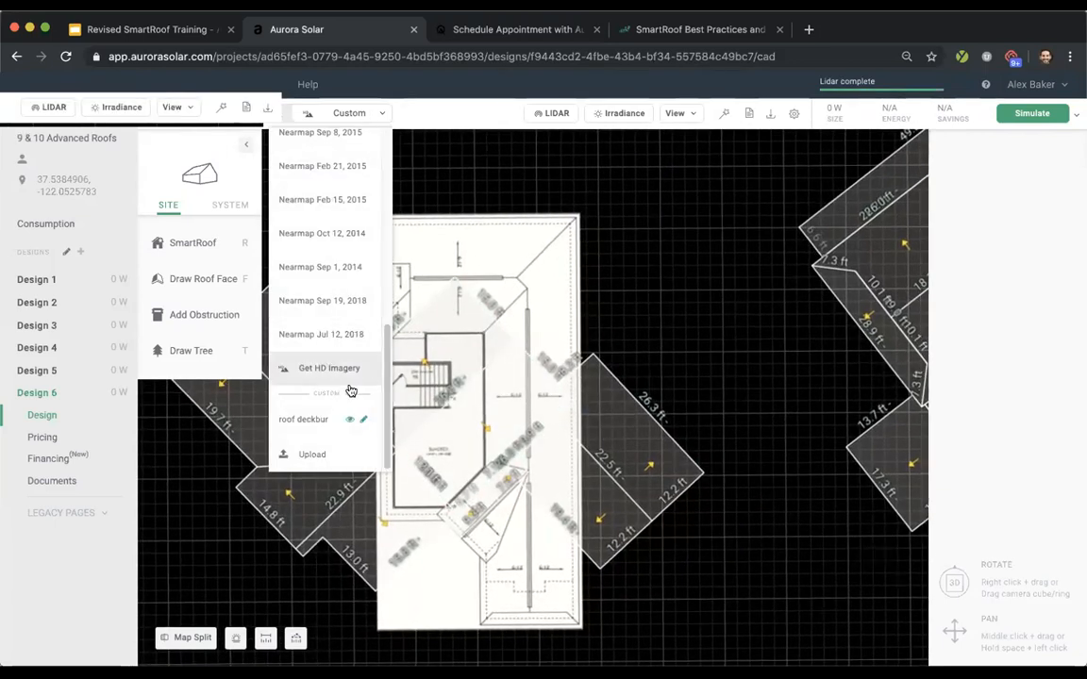
click(363, 418)
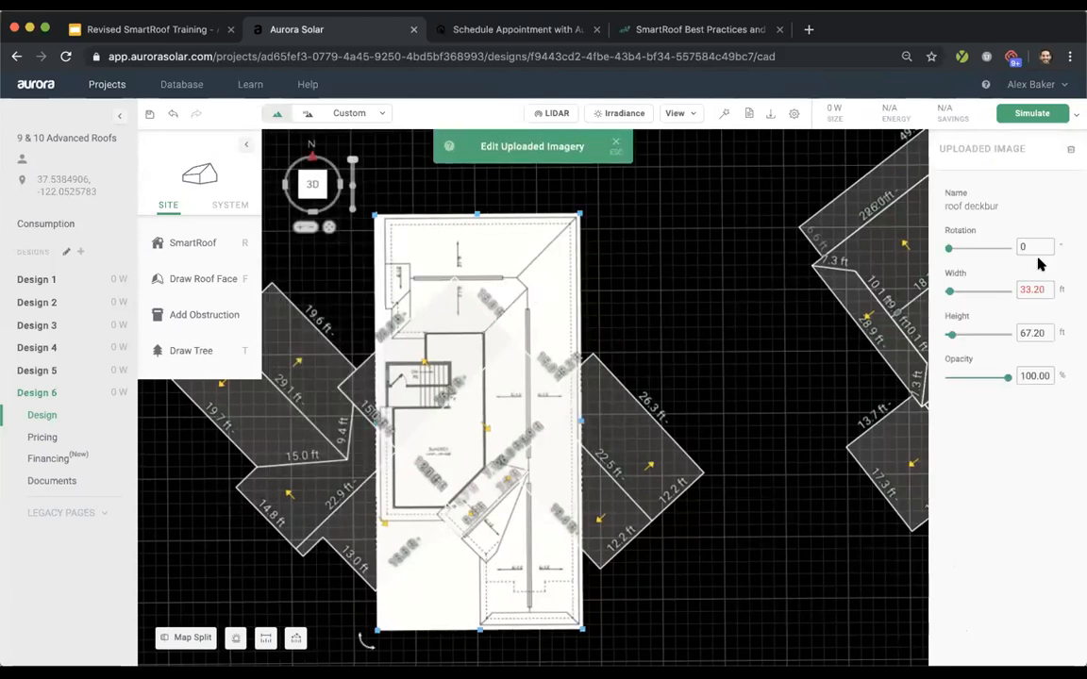
scroll(528, 235, down, 2)
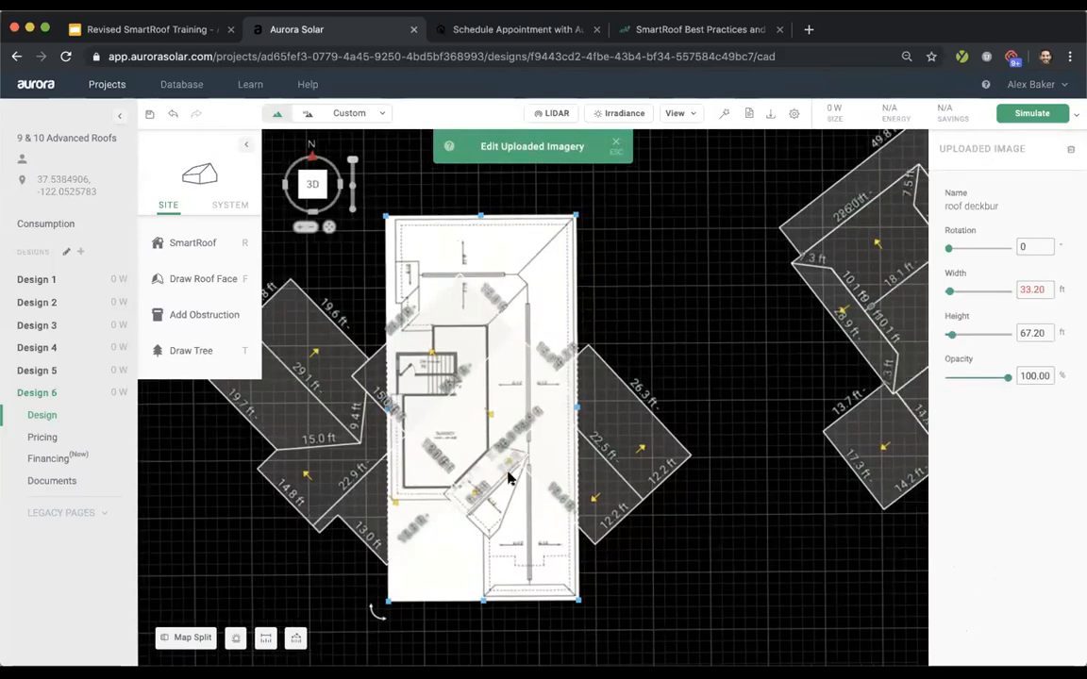
scroll(510, 478, up, 3)
scroll(553, 544, down, 2)
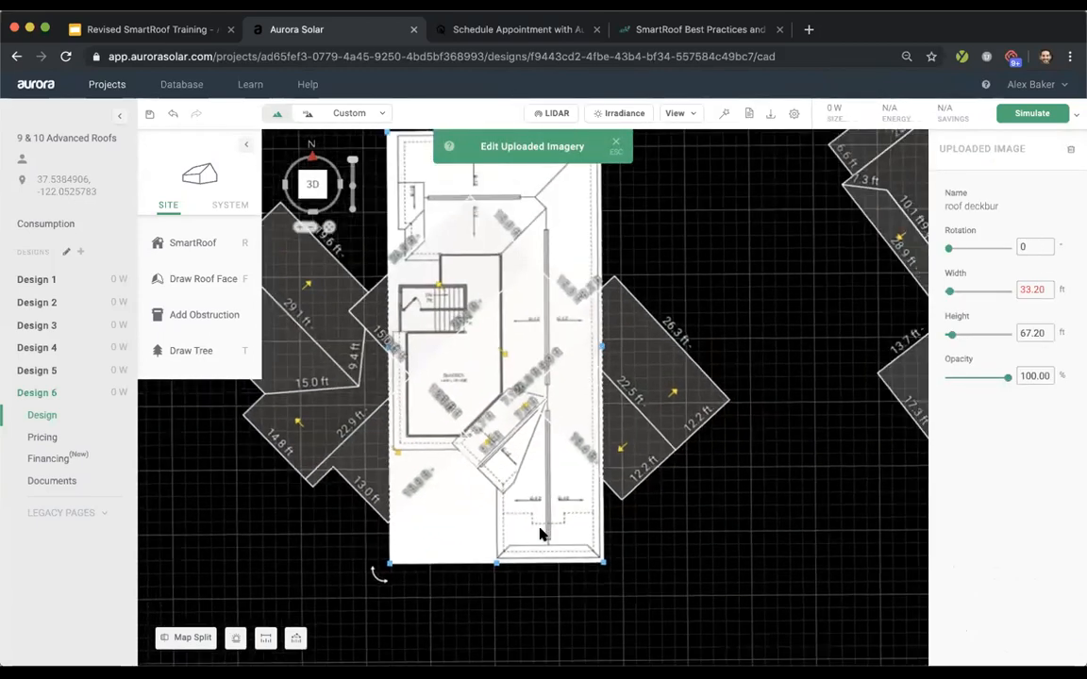
scroll(543, 534, up, 4)
scroll(519, 562, down, 2)
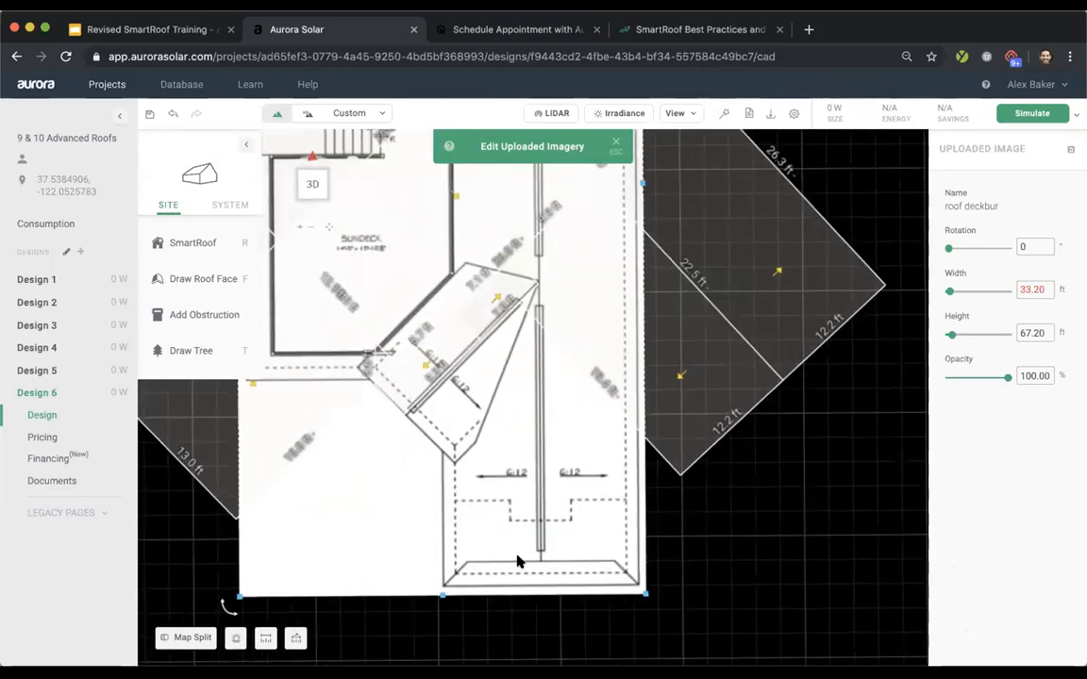
scroll(462, 424, down, 3)
scroll(415, 396, up, 6)
scroll(422, 429, down, 5)
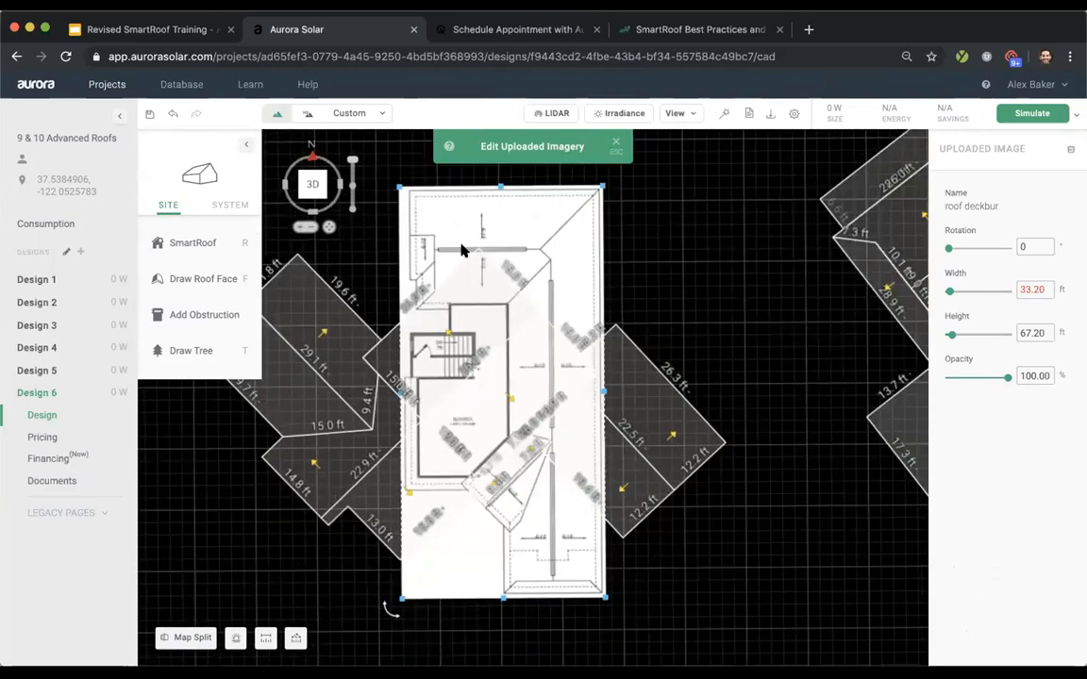
scroll(462, 250, down, 2)
scroll(472, 283, up, 3)
scroll(490, 377, down, 3)
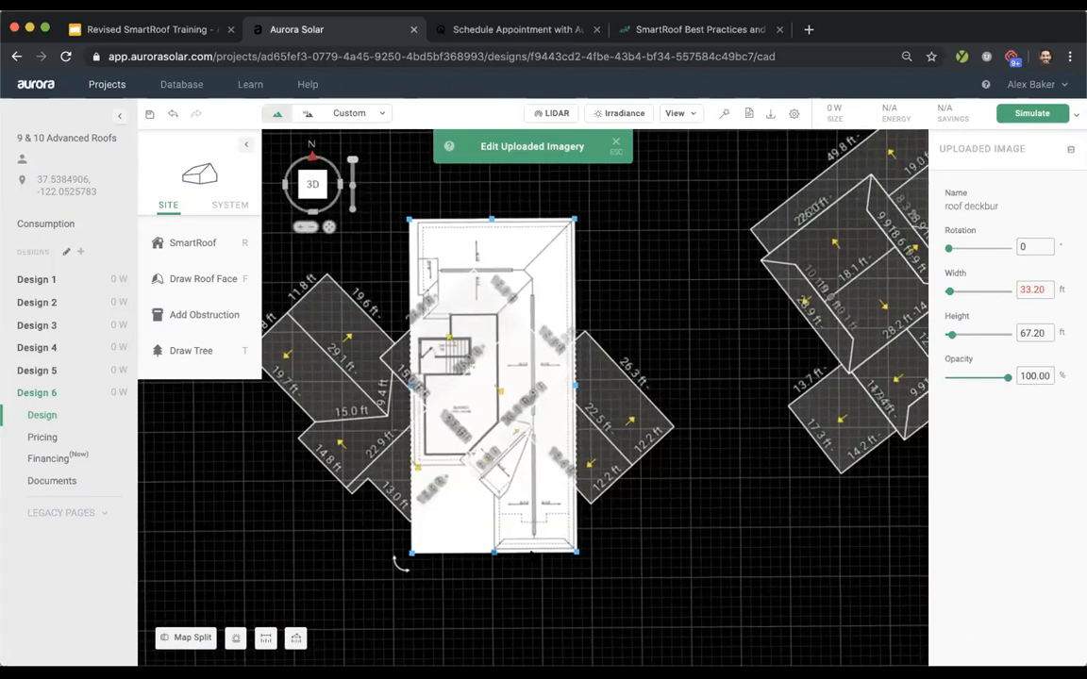
scroll(532, 555, up, 5)
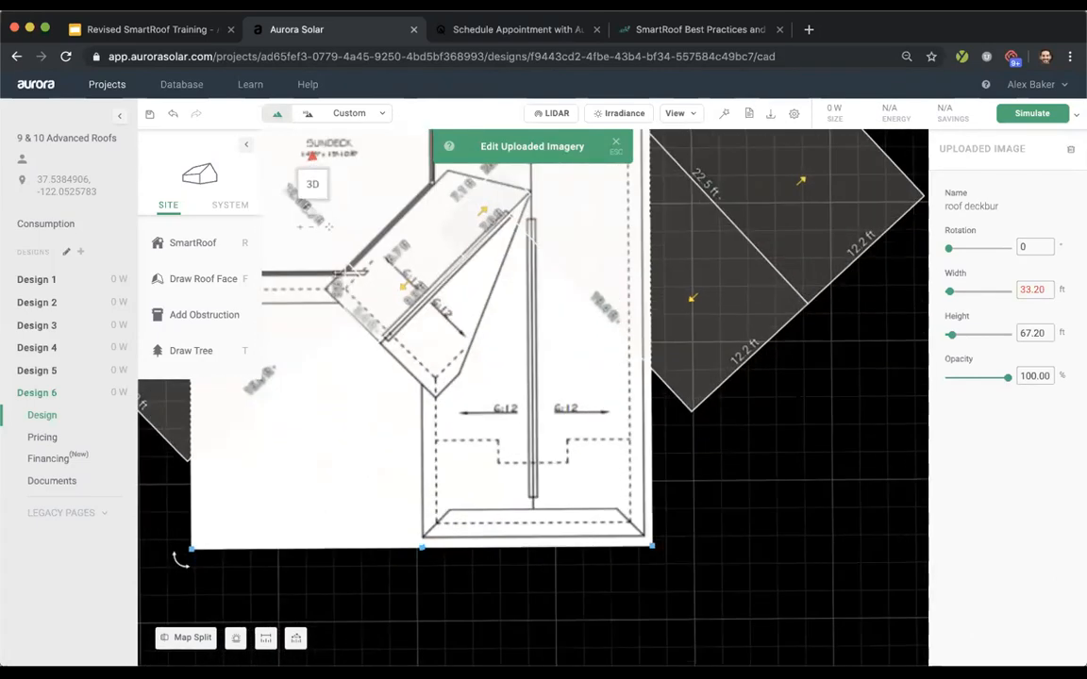
- Draw a 25 ft ruler along the roof plan's south eave, starting at its west corner and extending east past the image
click(265, 638)
click(422, 545)
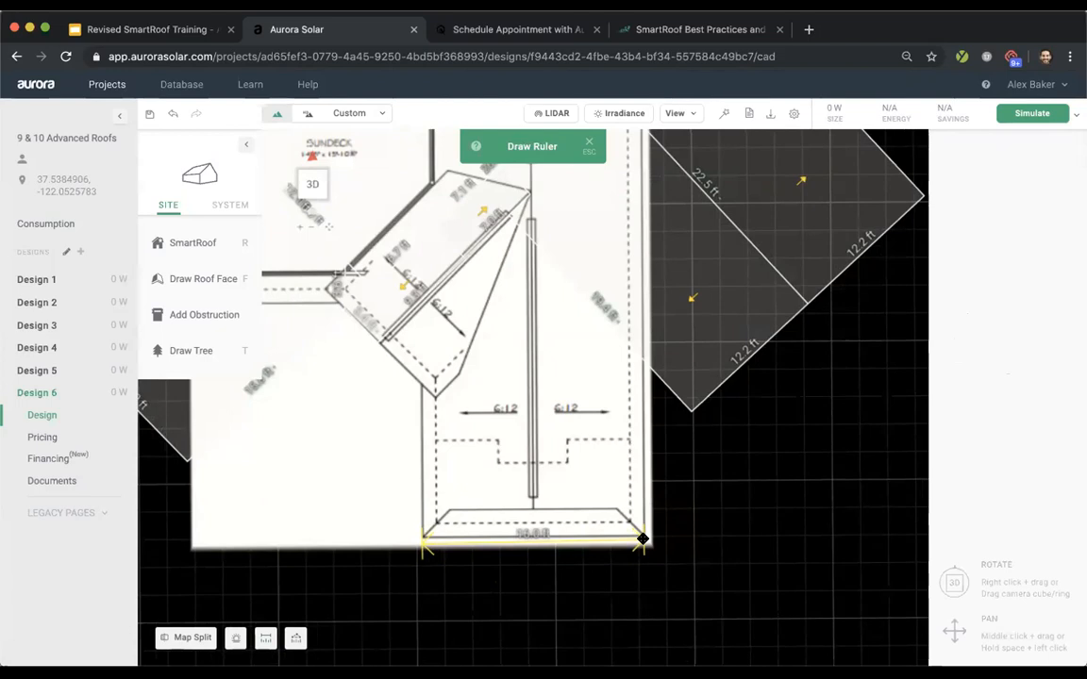
click(764, 539)
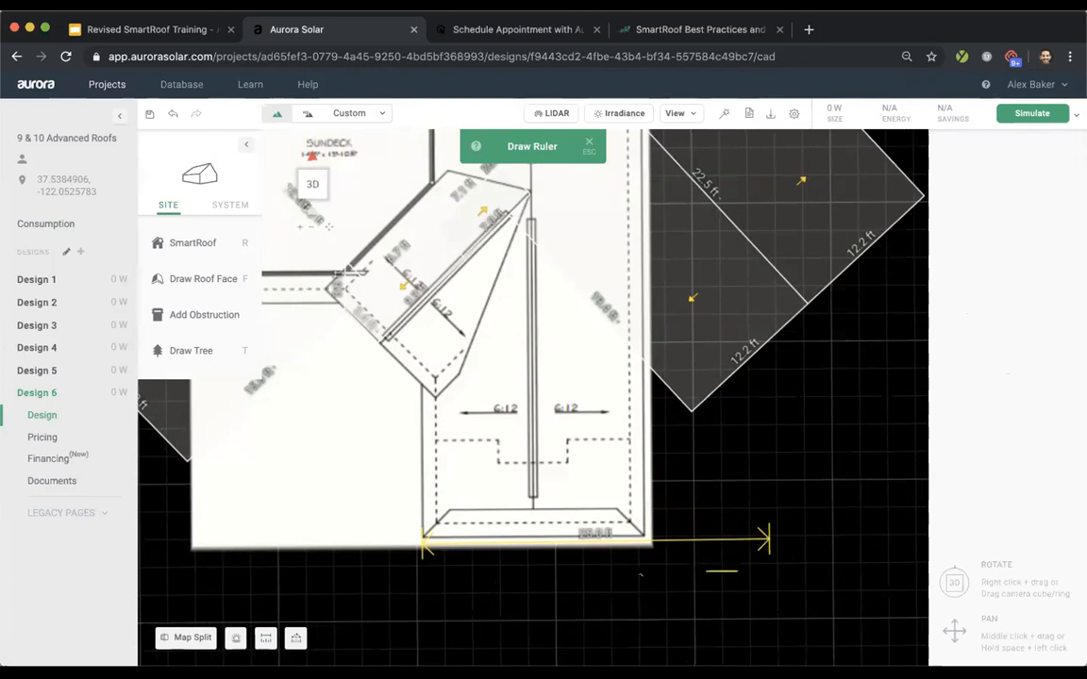
key(Escape)
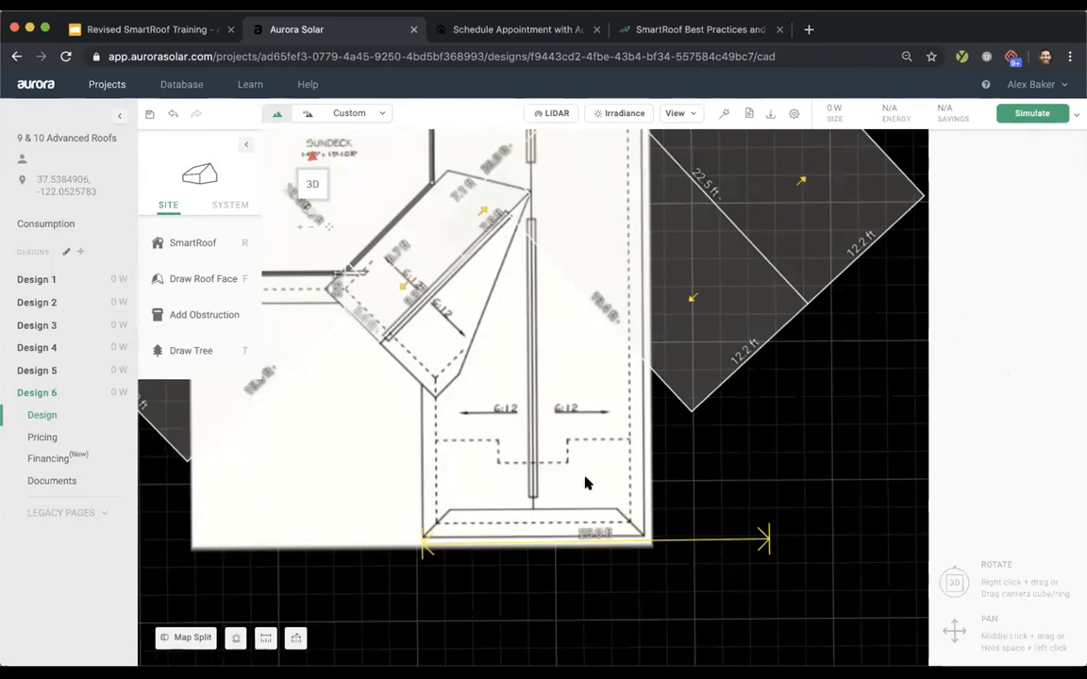
- Move and enlarge the "roof deckbur" image to about 50.2 ft by 101.6 ft so its south eave matches the 25 ft ruler
click(357, 117)
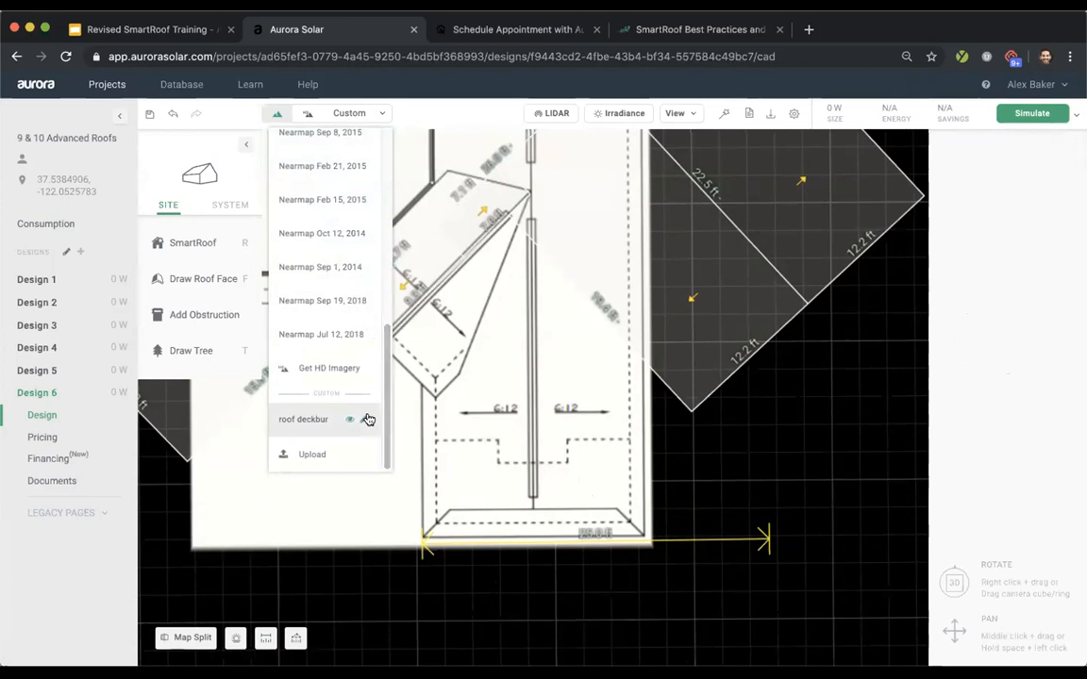
click(366, 415)
drag(556, 539, 656, 415)
drag(716, 552, 713, 540)
mouse_move(672, 500)
mouse_down()
mouse_move(683, 504)
mouse_move(671, 507)
mouse_up()
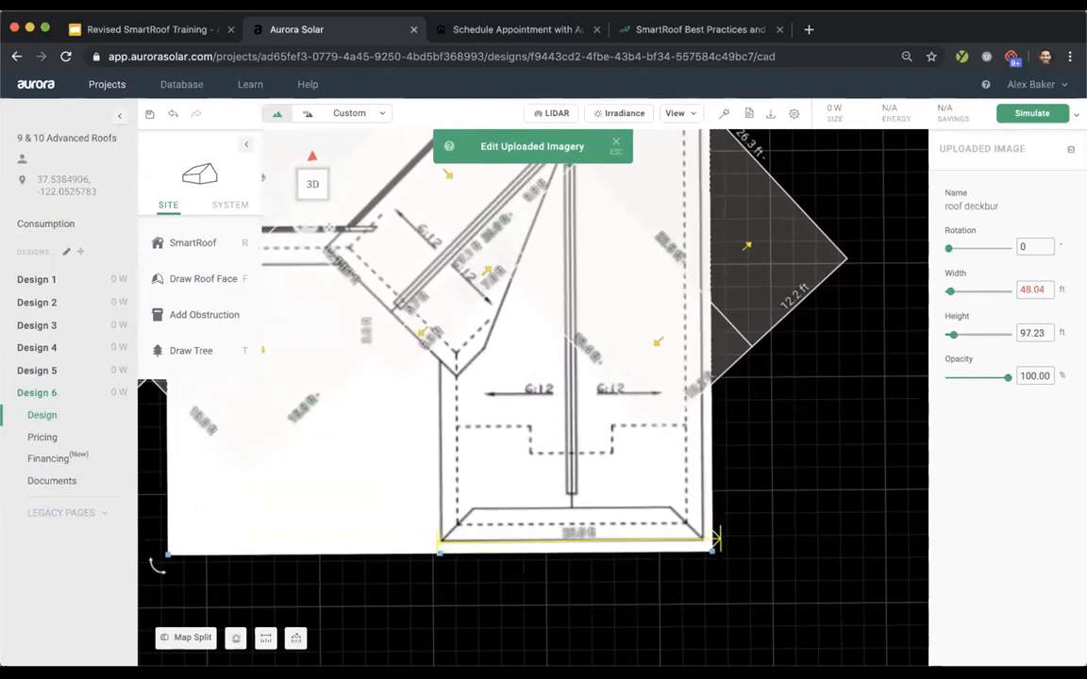
drag(713, 550, 723, 577)
drag(690, 497, 688, 473)
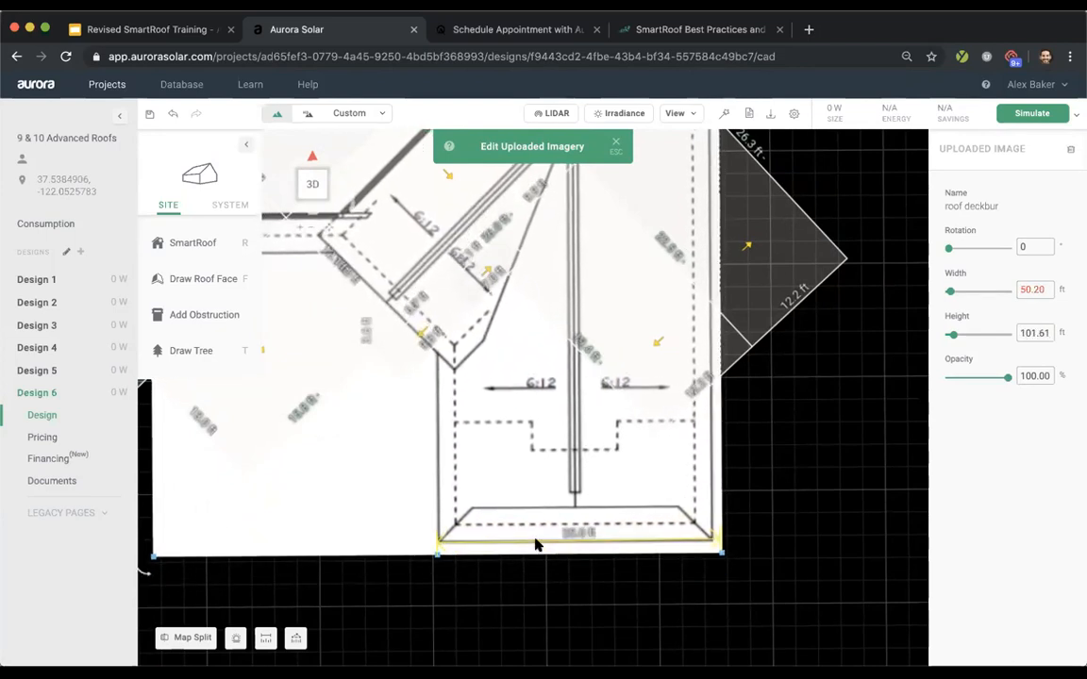
- Examine the scaled roof plan from several angles and distances, comparing its south eave with the ruler and the surrounding roof models
scroll(591, 568, down, 5)
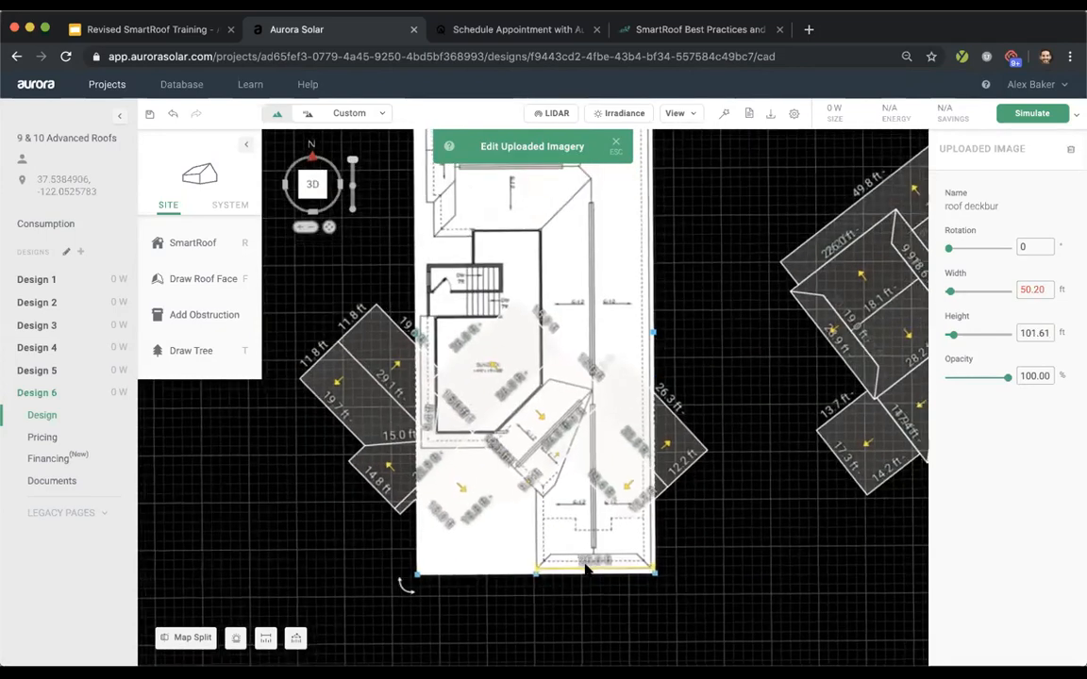
scroll(570, 572, down, 3)
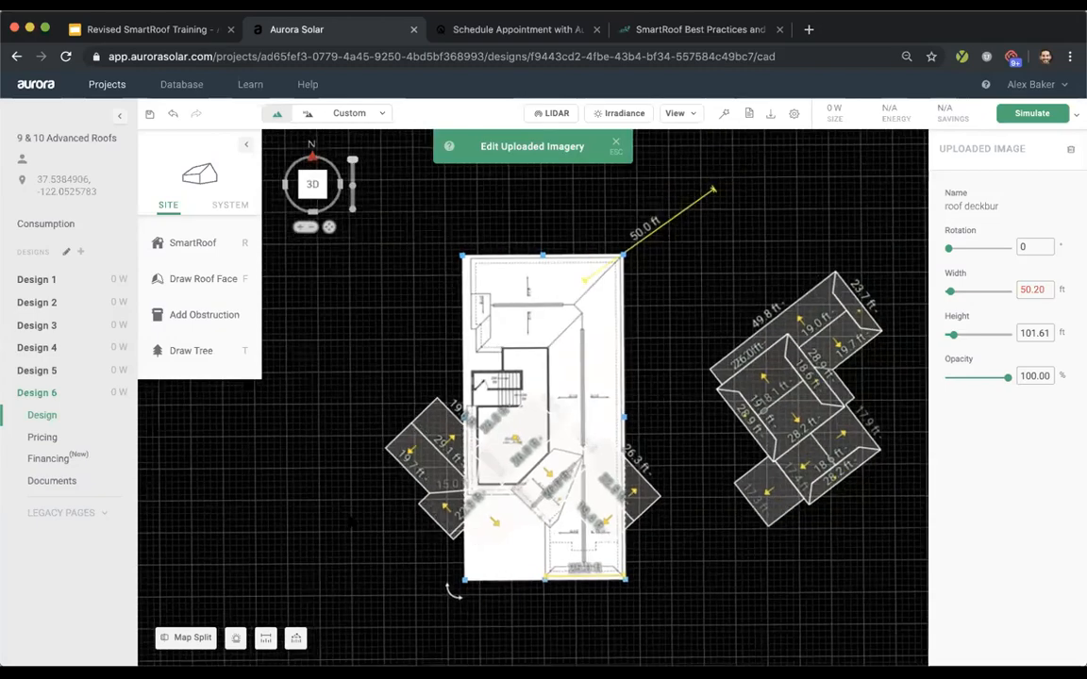
right_drag(391, 573, 256, 566)
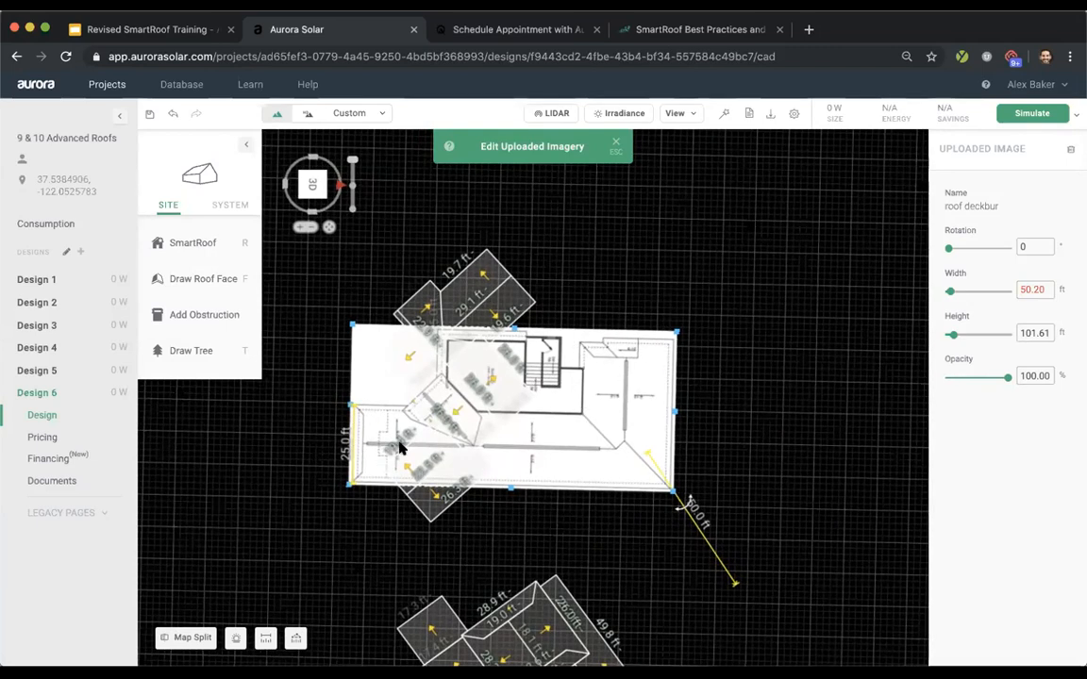
right_drag(604, 502, 607, 594)
scroll(624, 574, up, 5)
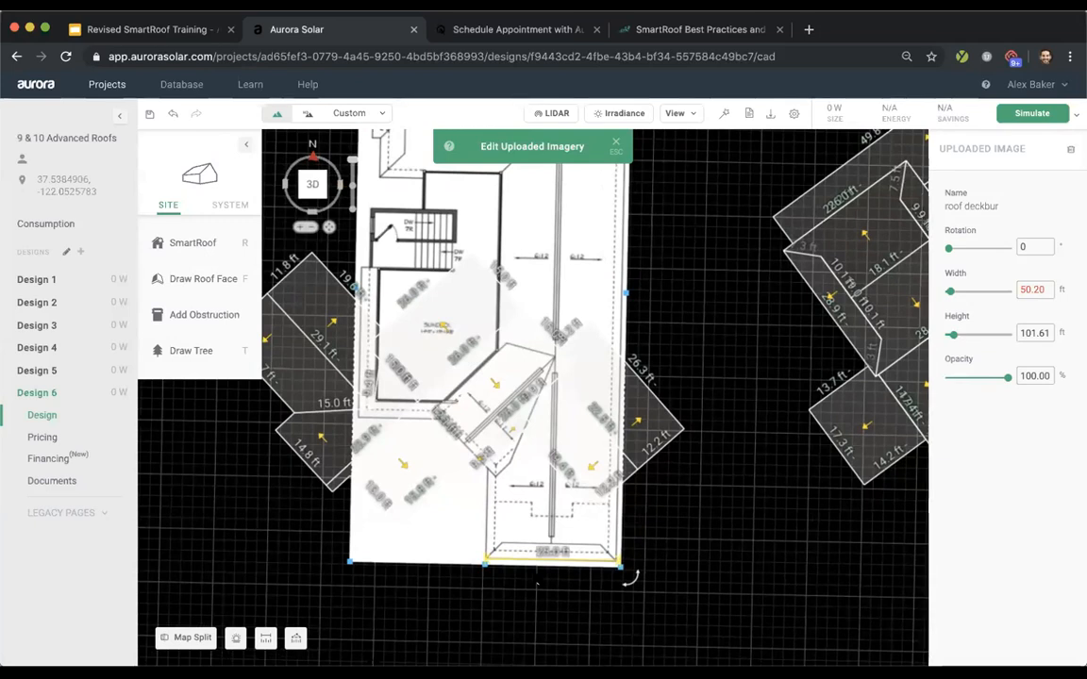
scroll(552, 354, up, 5)
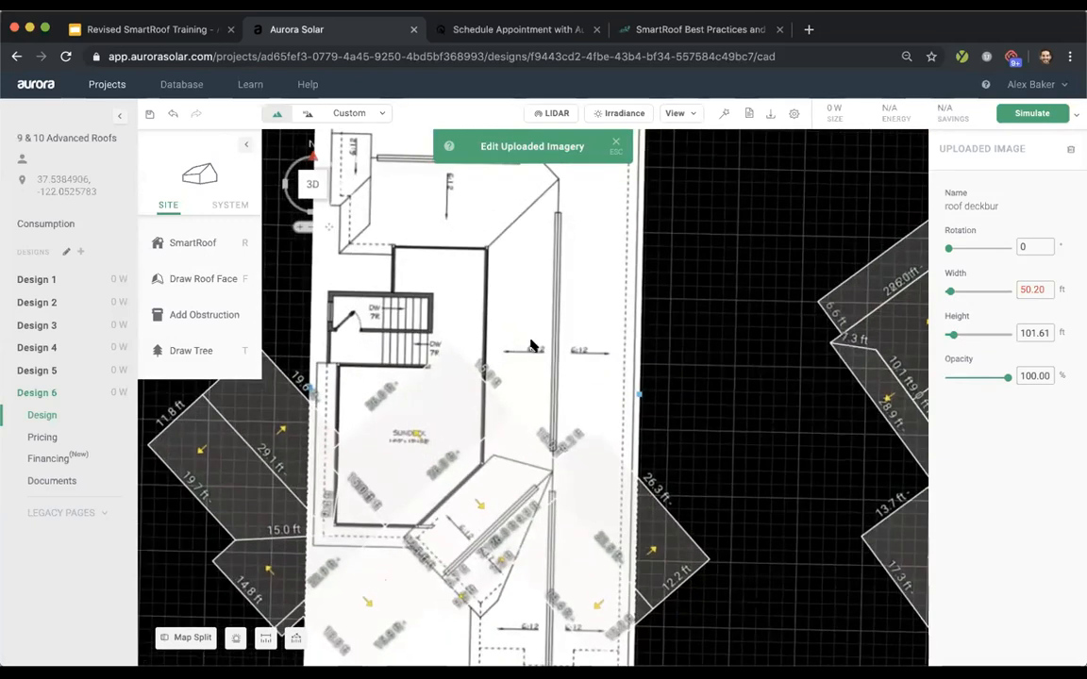
scroll(585, 364, down, 4)
scroll(556, 586, up, 5)
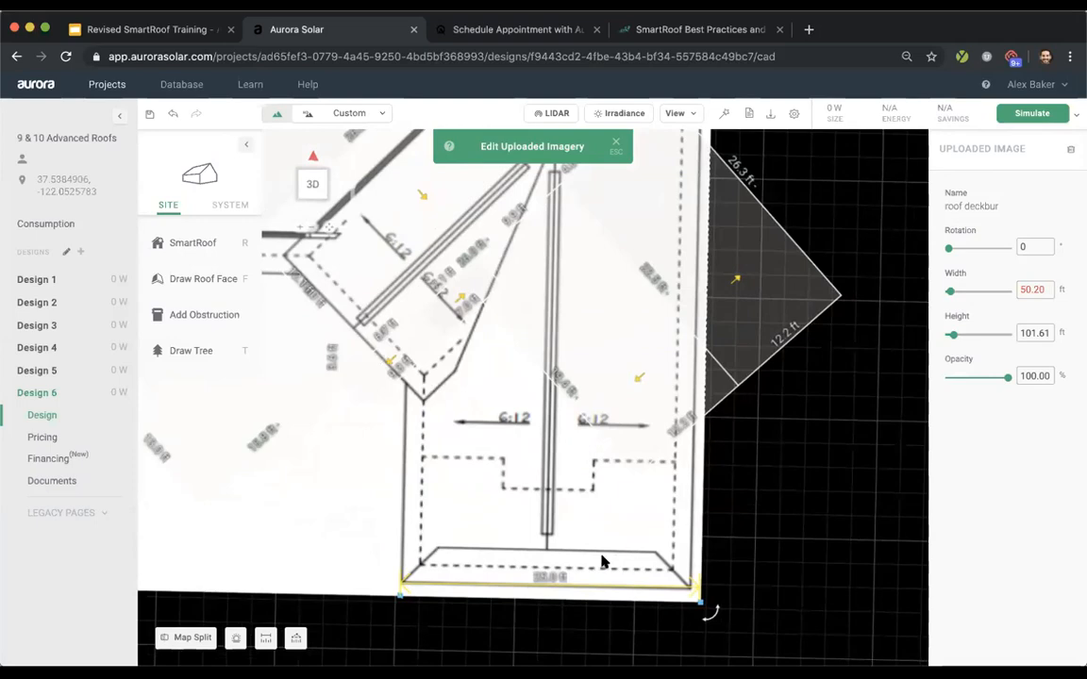
right_drag(545, 466, 553, 493)
scroll(554, 497, down, 5)
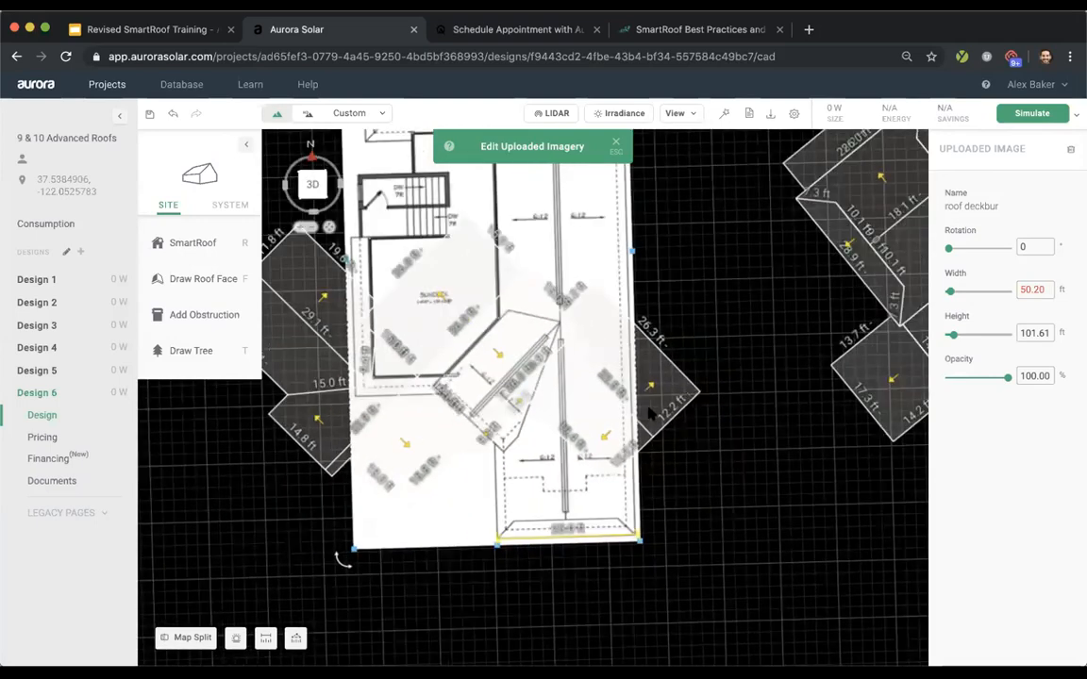
scroll(647, 526, down, 5)
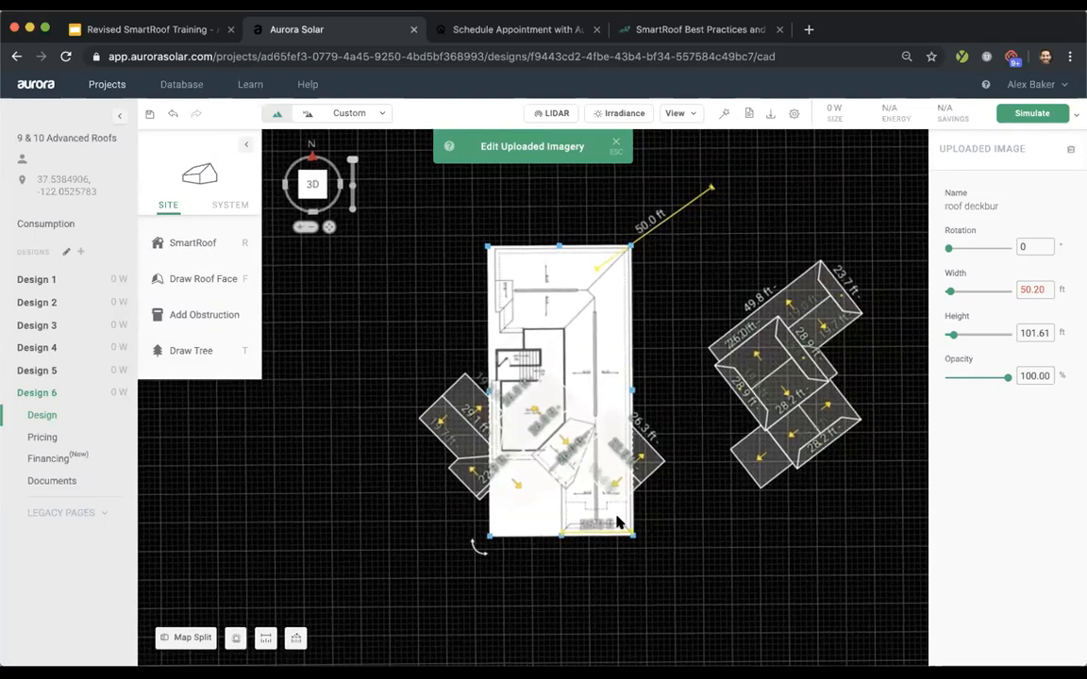
scroll(594, 525, up, 5)
scroll(580, 538, down, 4)
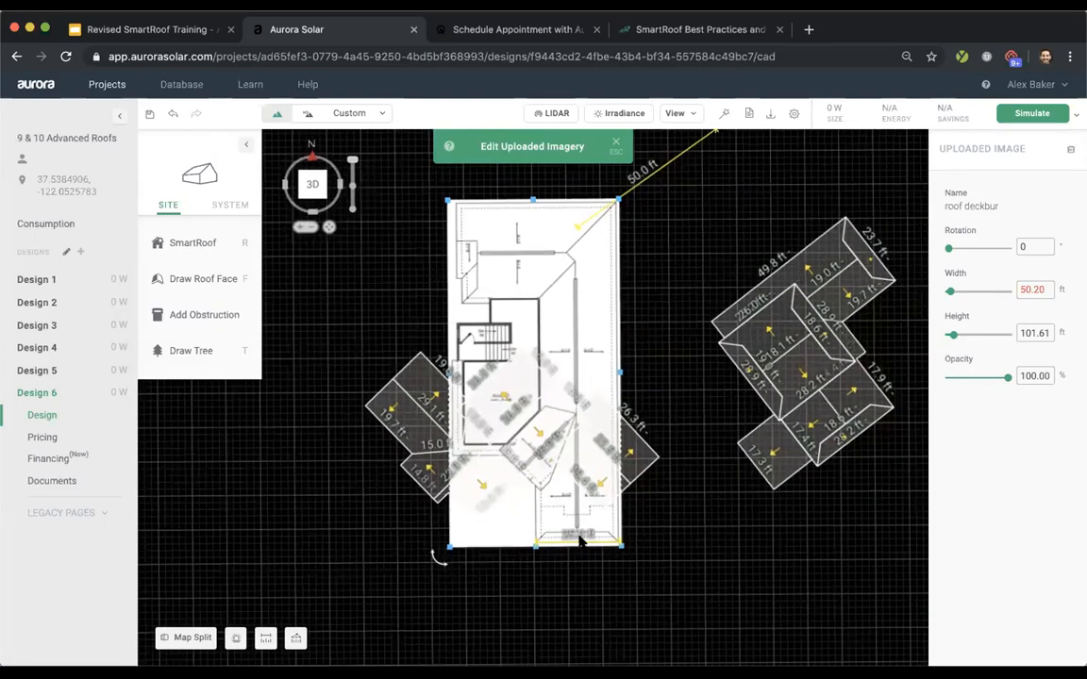